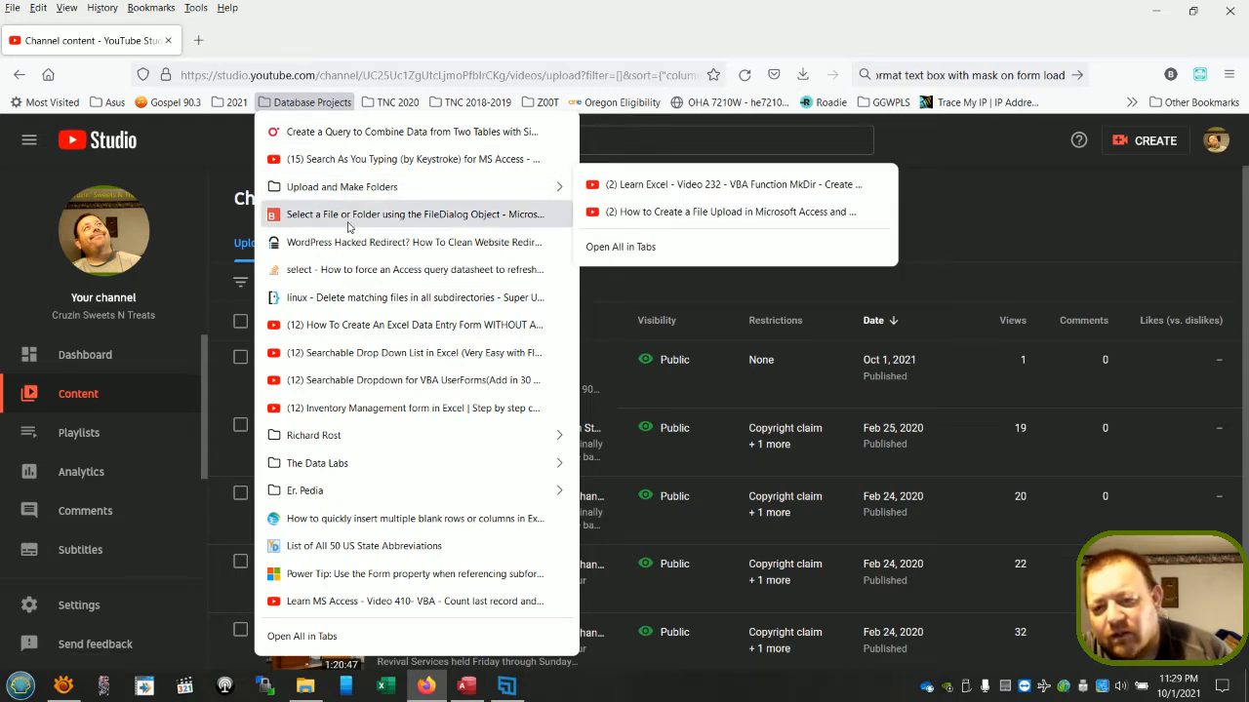
- Look through the saved Access and Excel tutorial links in the Database Projects bookmarks folder and its subfolders
{"action": "mouse_move", "coordinate": [385, 101]}
{"action": "mouse_move", "coordinate": [305, 104]}
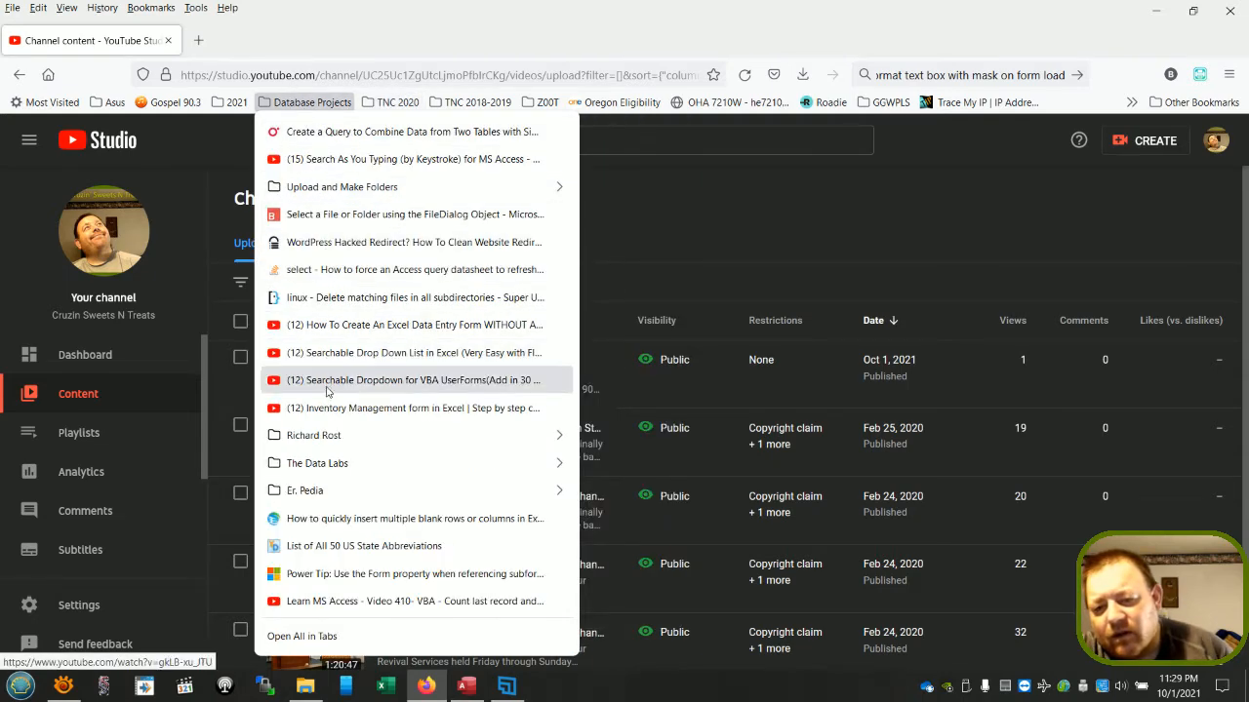
{"action": "mouse_move", "coordinate": [340, 439]}
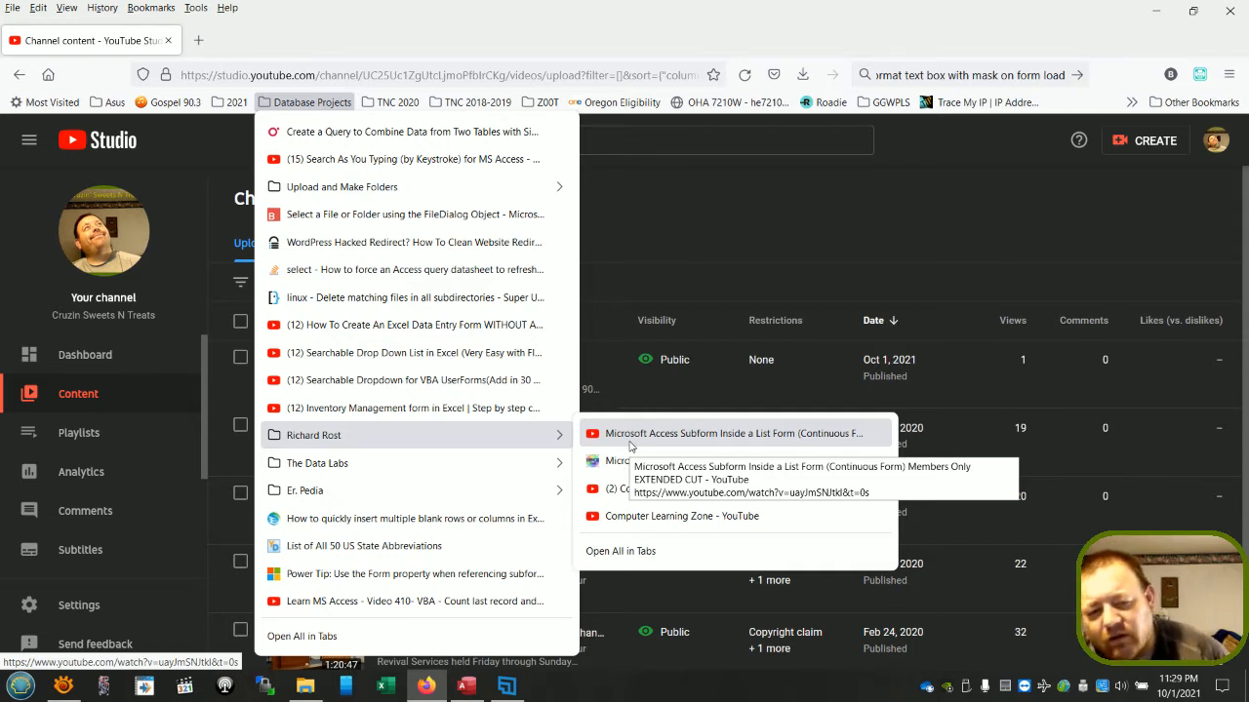
{"action": "left_click", "coordinate": [506, 18]}
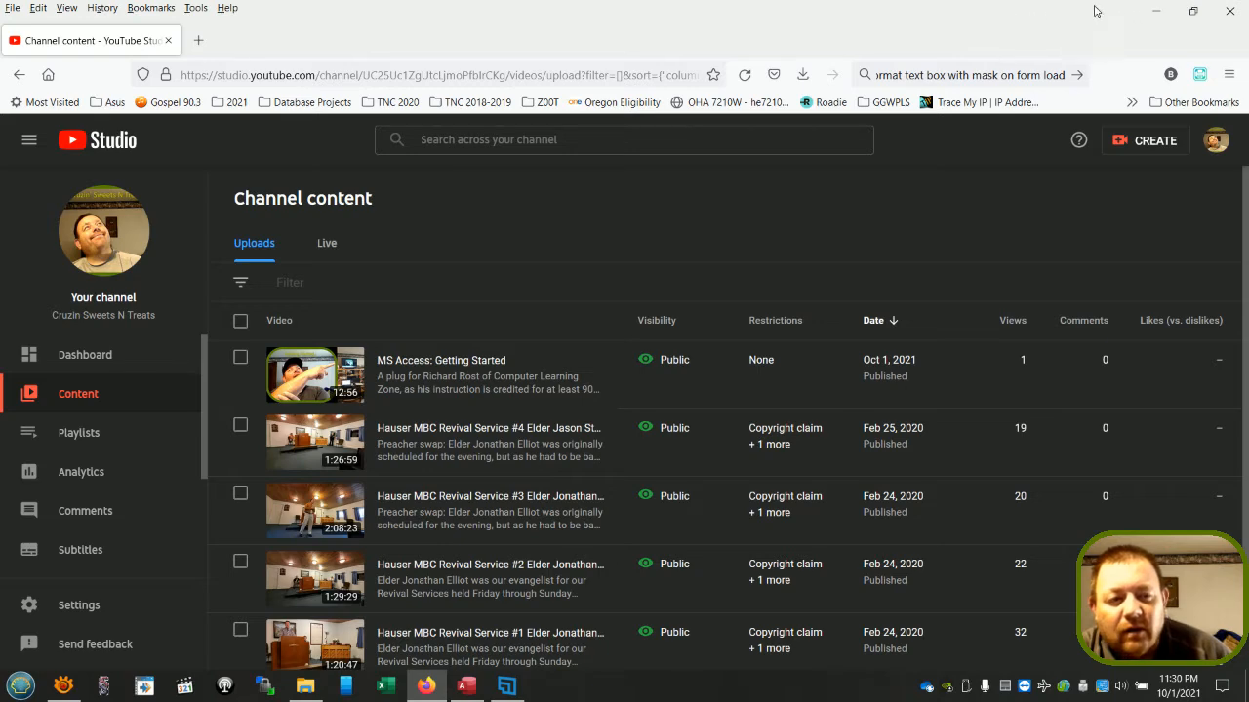
- Switch to the Beaudet Jewelry database in Access and view its list of database objects, collapsing the list again
{"action": "left_click", "coordinate": [1155, 11]}
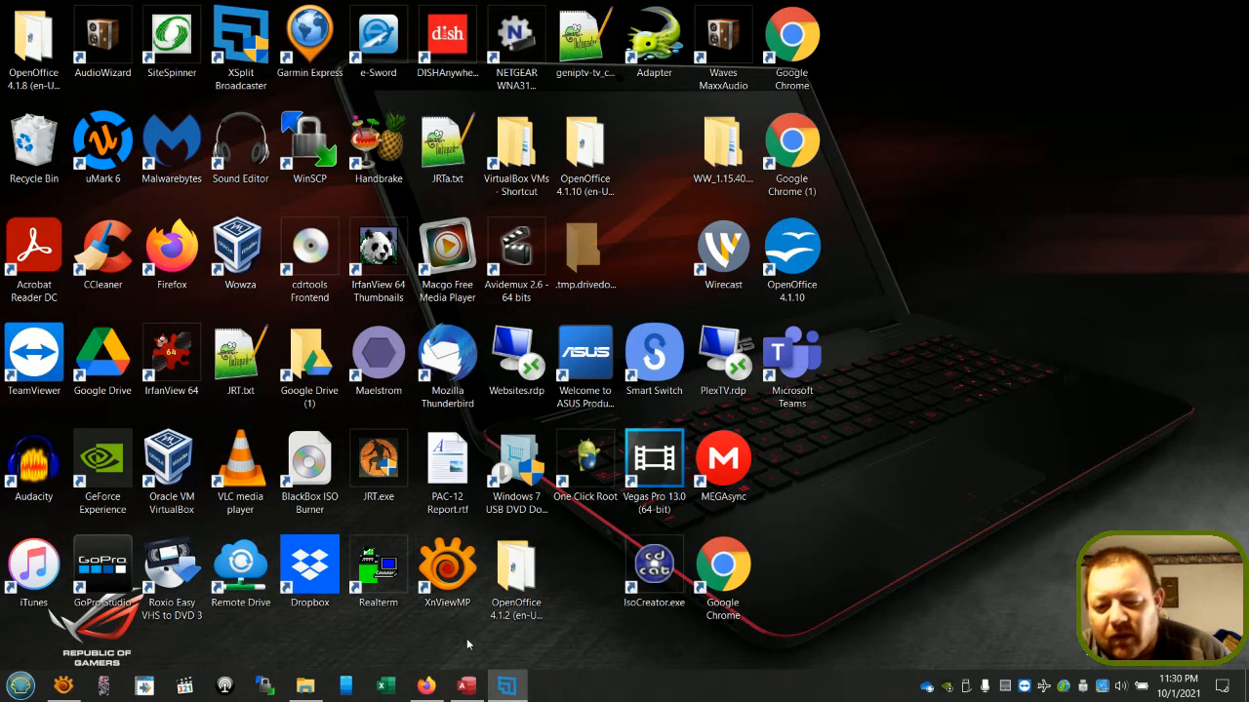
{"action": "left_click", "coordinate": [467, 686]}
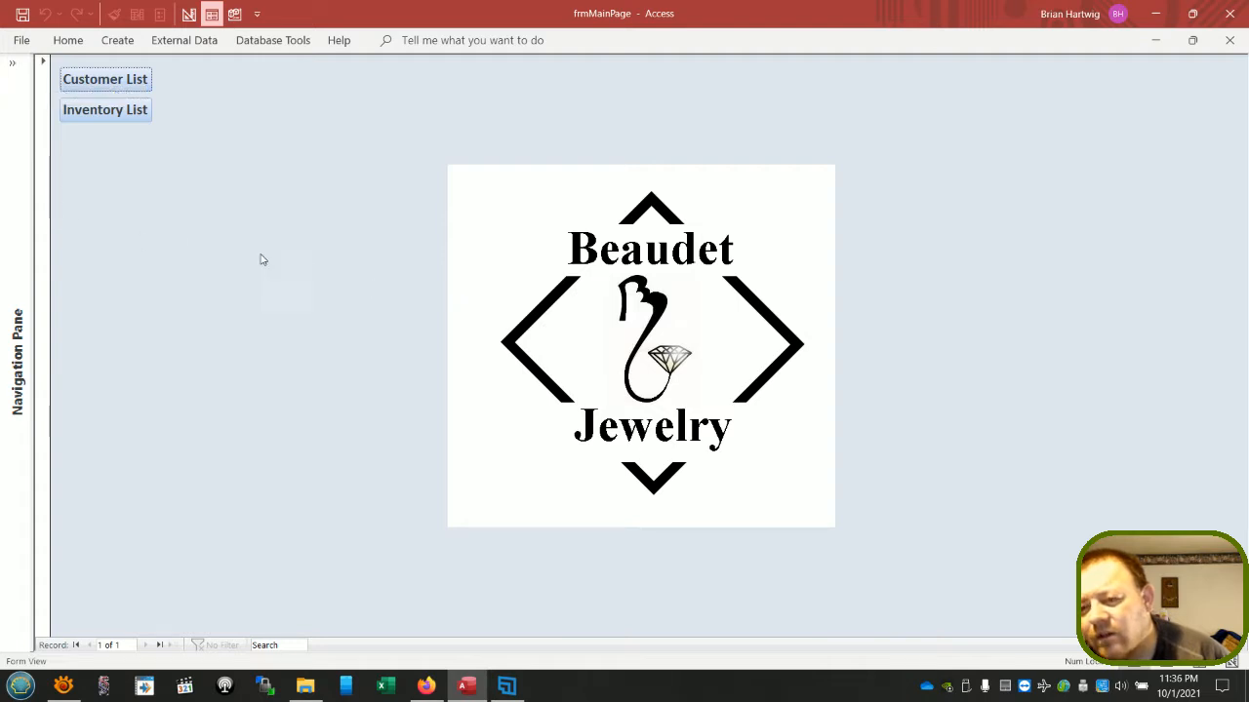
{"action": "left_click", "coordinate": [19, 186]}
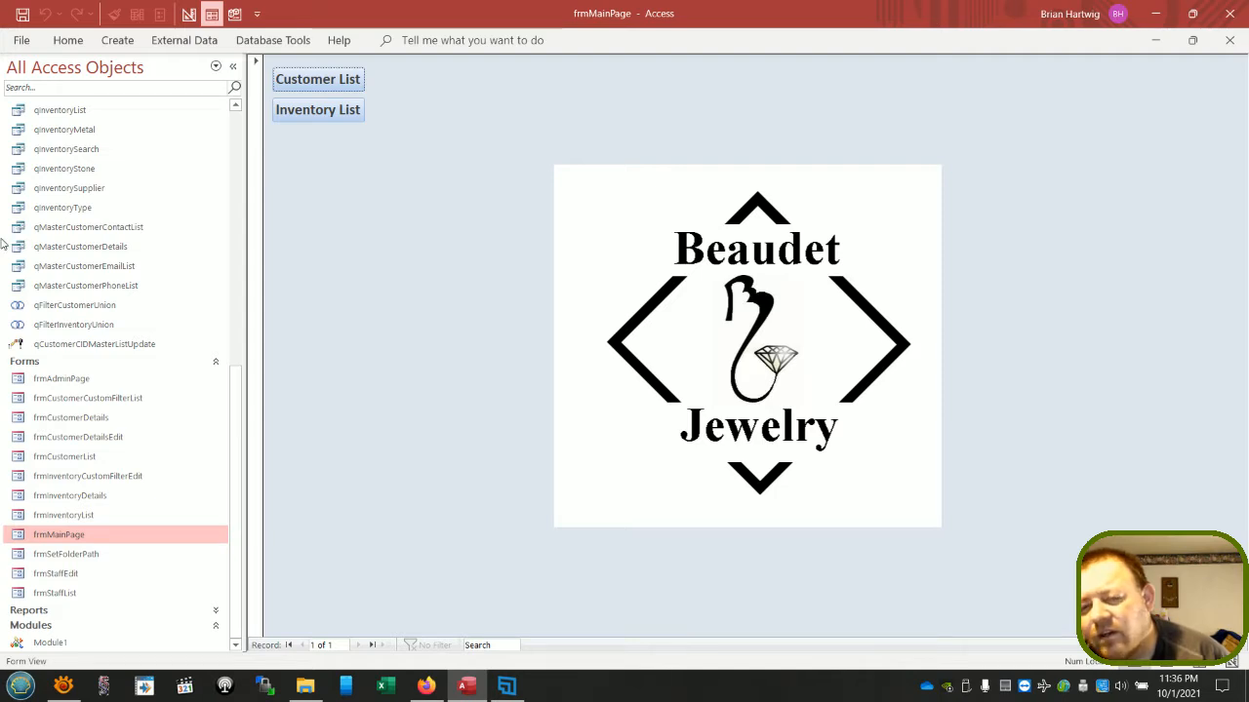
{"action": "left_click", "coordinate": [235, 66]}
{"action": "left_click", "coordinate": [185, 40]}
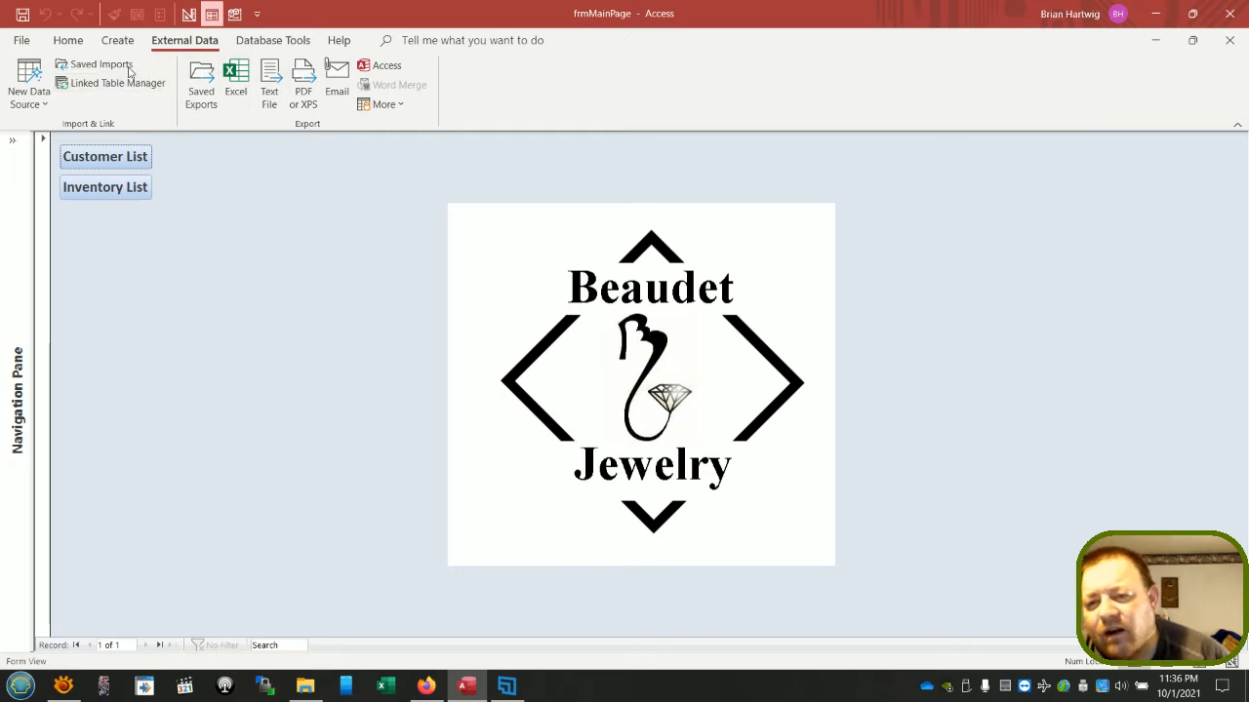
{"action": "left_click", "coordinate": [21, 40]}
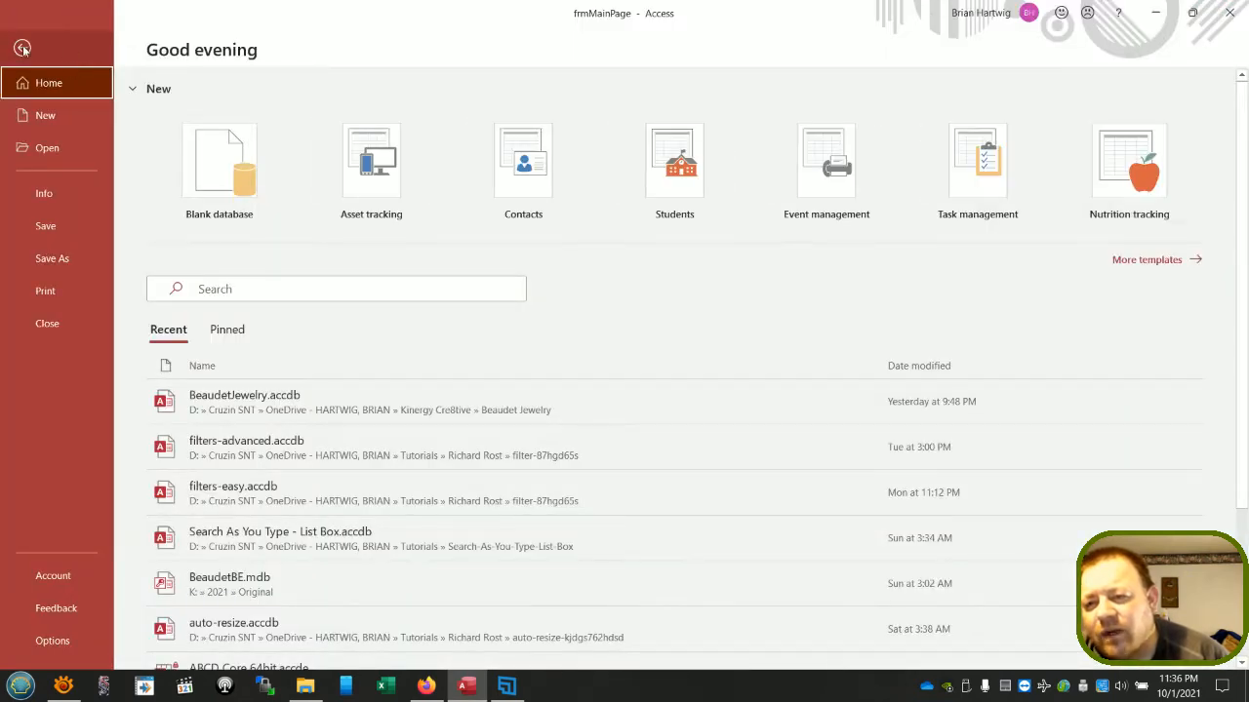
{"action": "left_click", "coordinate": [21, 47]}
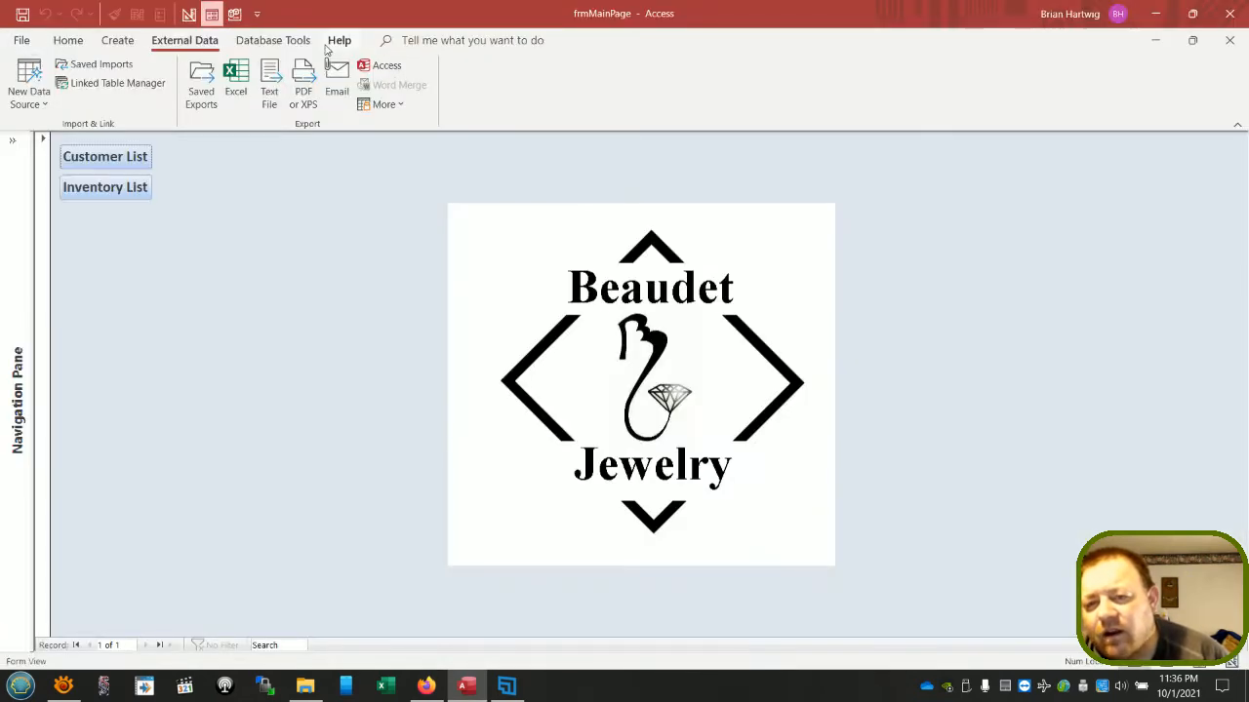
{"action": "left_click", "coordinate": [126, 47]}
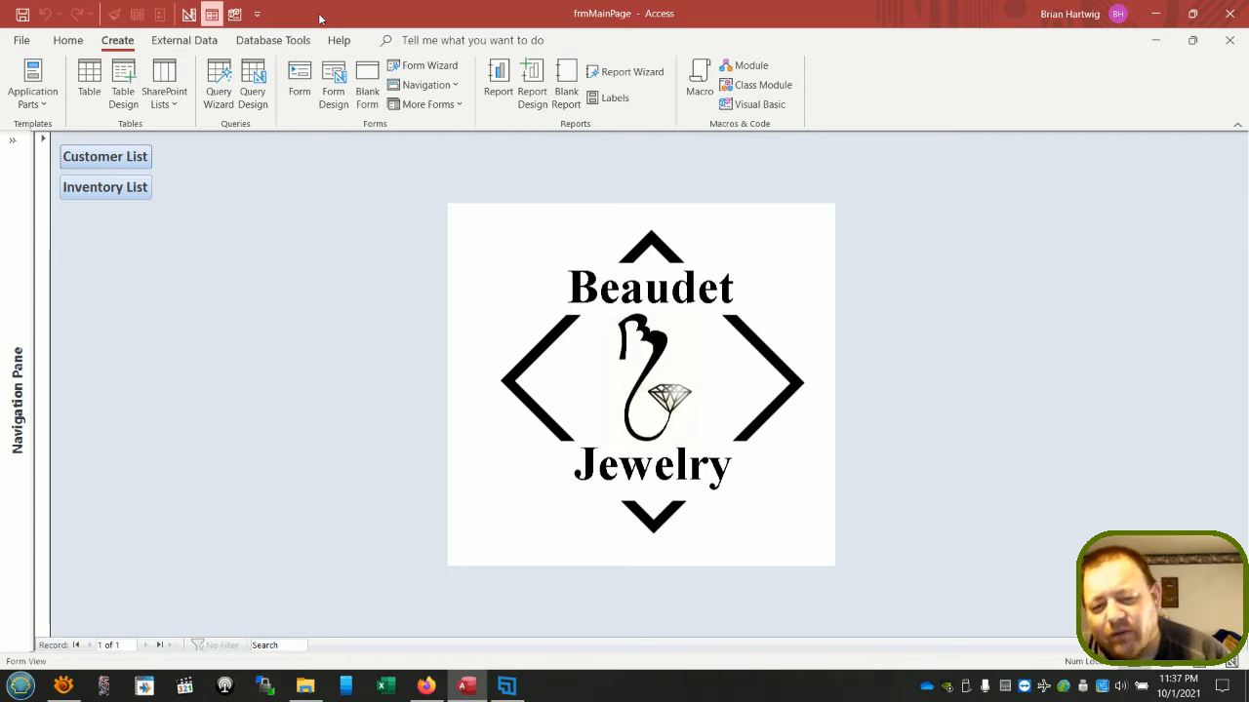
{"action": "right_click", "coordinate": [321, 16]}
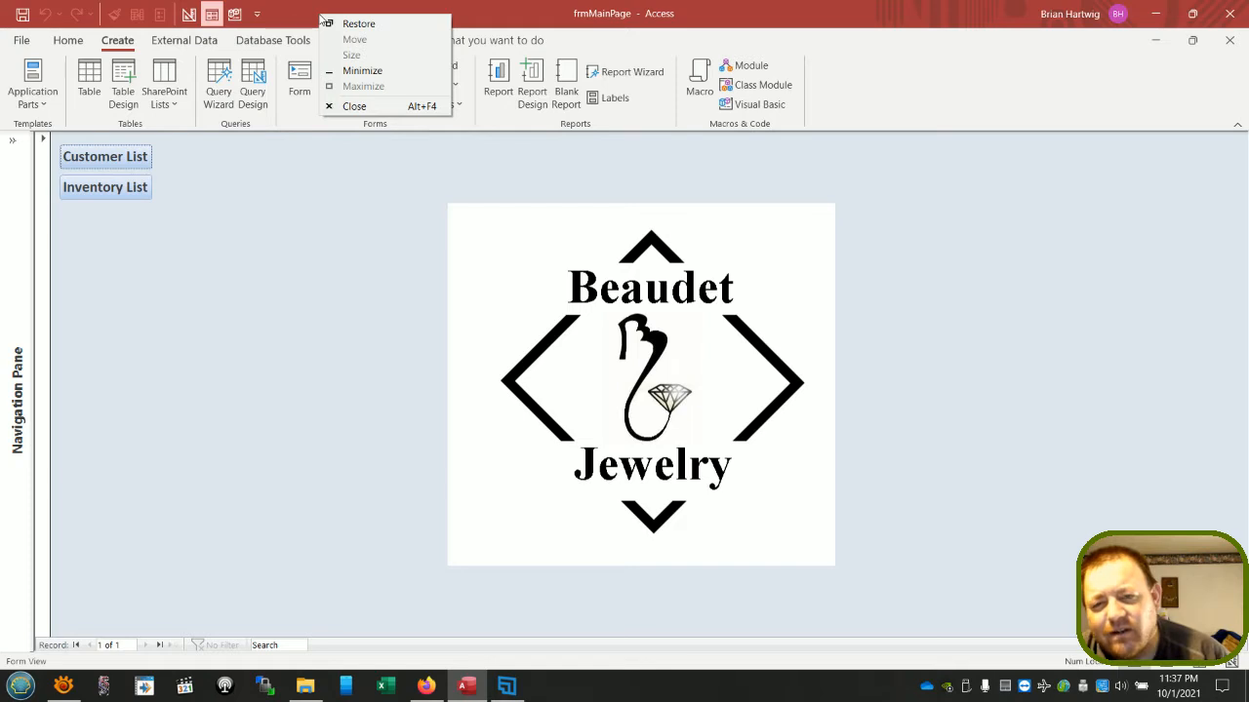
{"action": "left_click", "coordinate": [306, 19]}
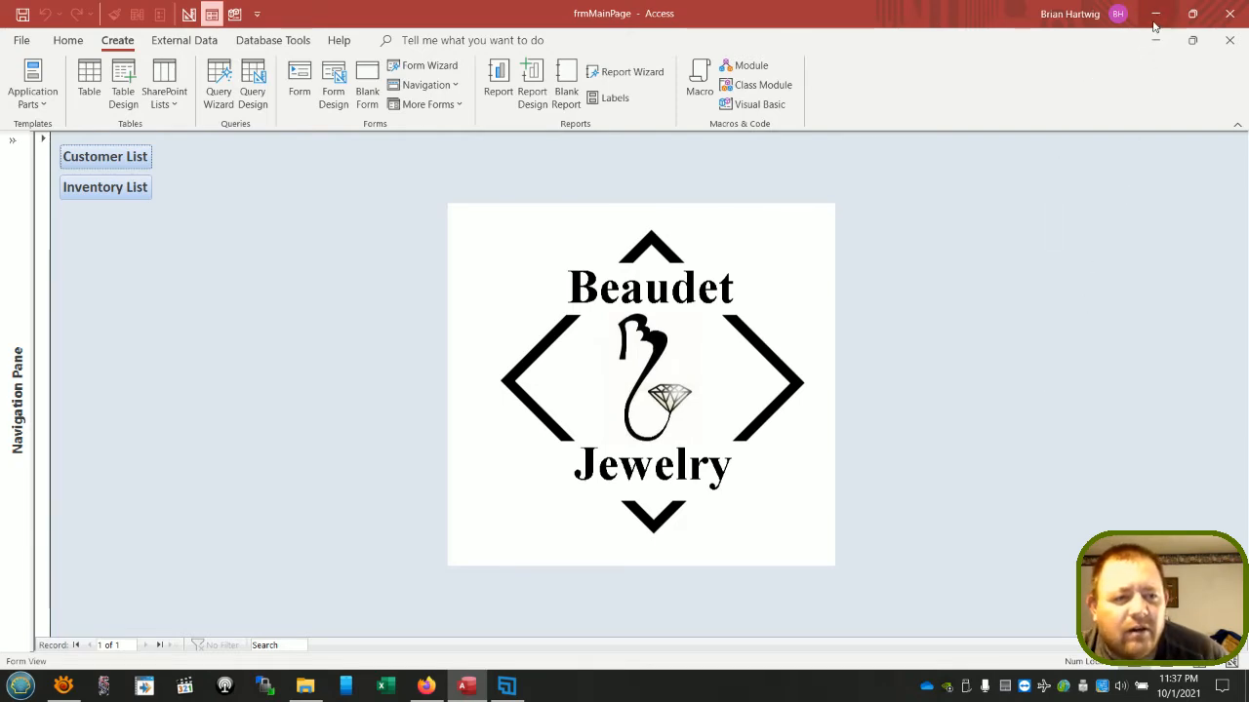
- Switch to Firefox and open the Computer Learning Zone site at 599cd.com in a new tab
{"action": "left_click", "coordinate": [1155, 20]}
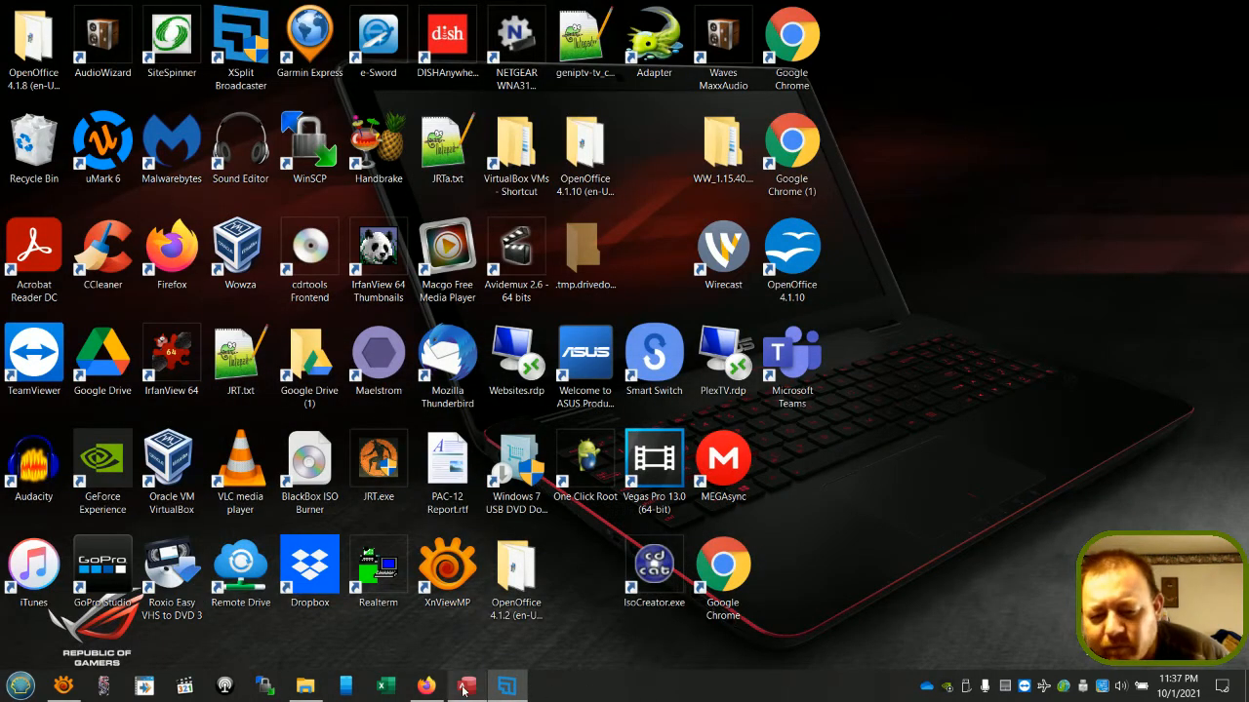
{"action": "left_click", "coordinate": [426, 686]}
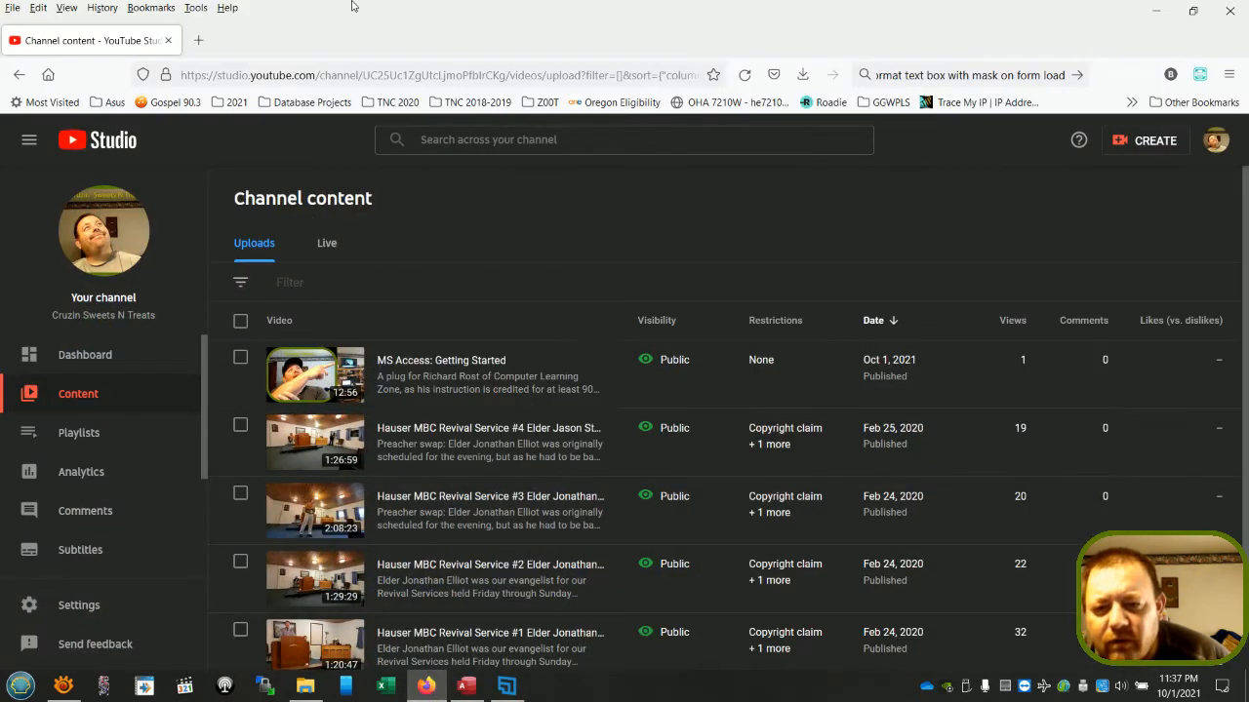
{"action": "left_click", "coordinate": [198, 40]}
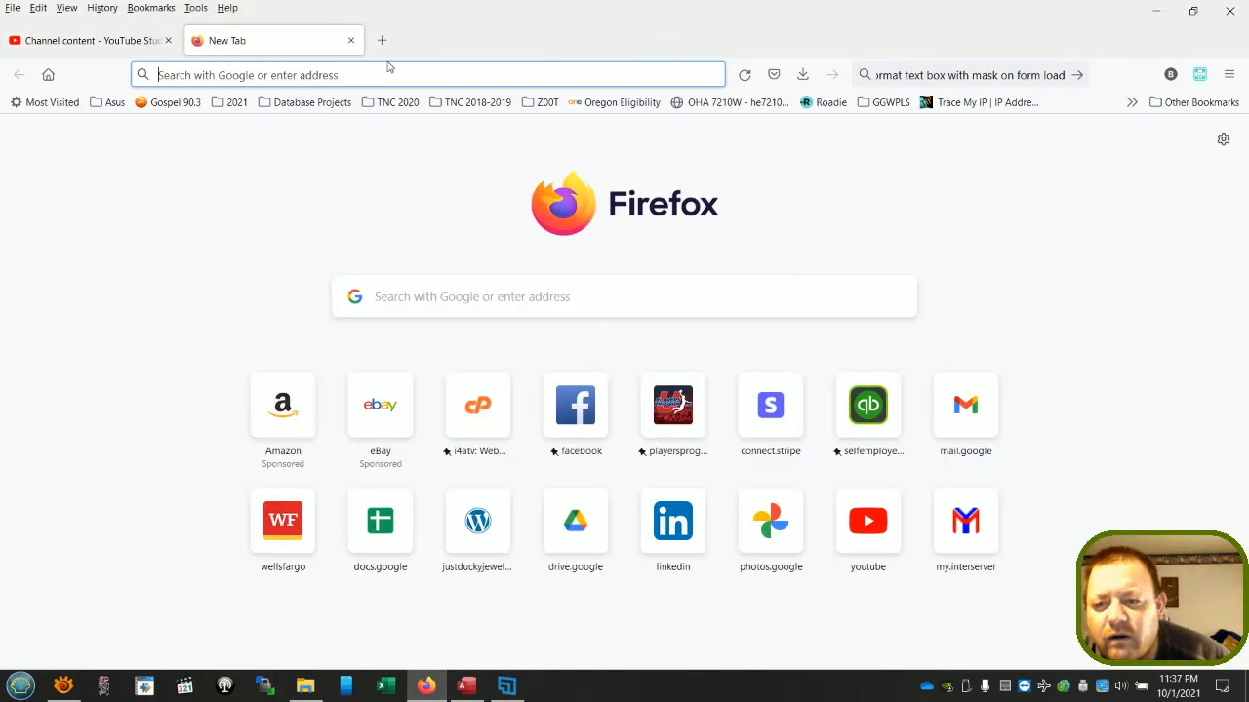
{"action": "left_click", "coordinate": [488, 69]}
{"action": "type", "text": "4"}
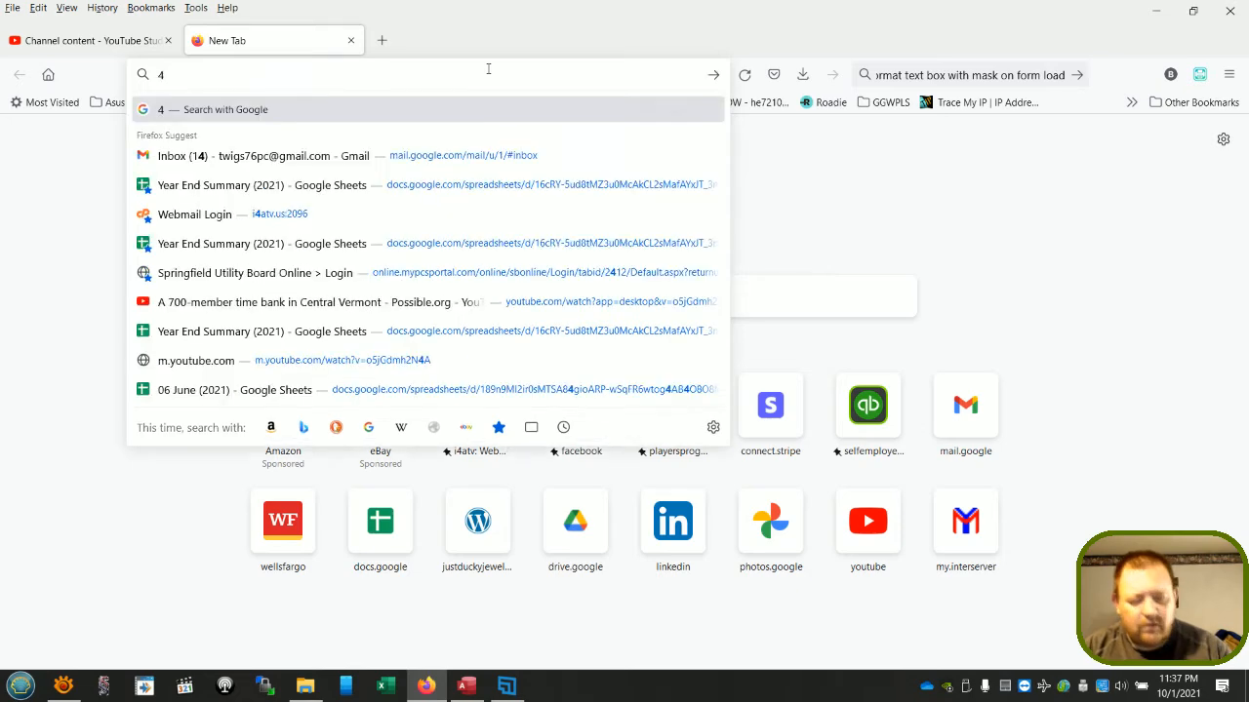
{"action": "key", "text": "BackSpace"}
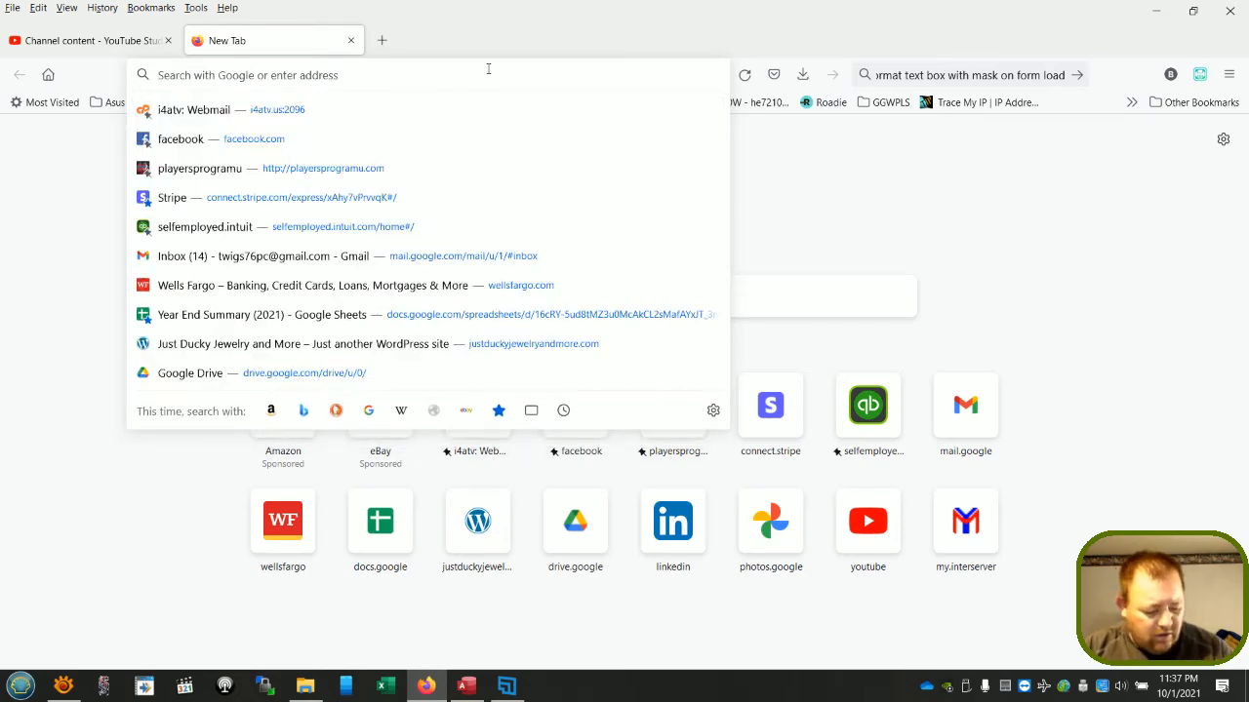
{"action": "type", "text": "599cd.com/"}
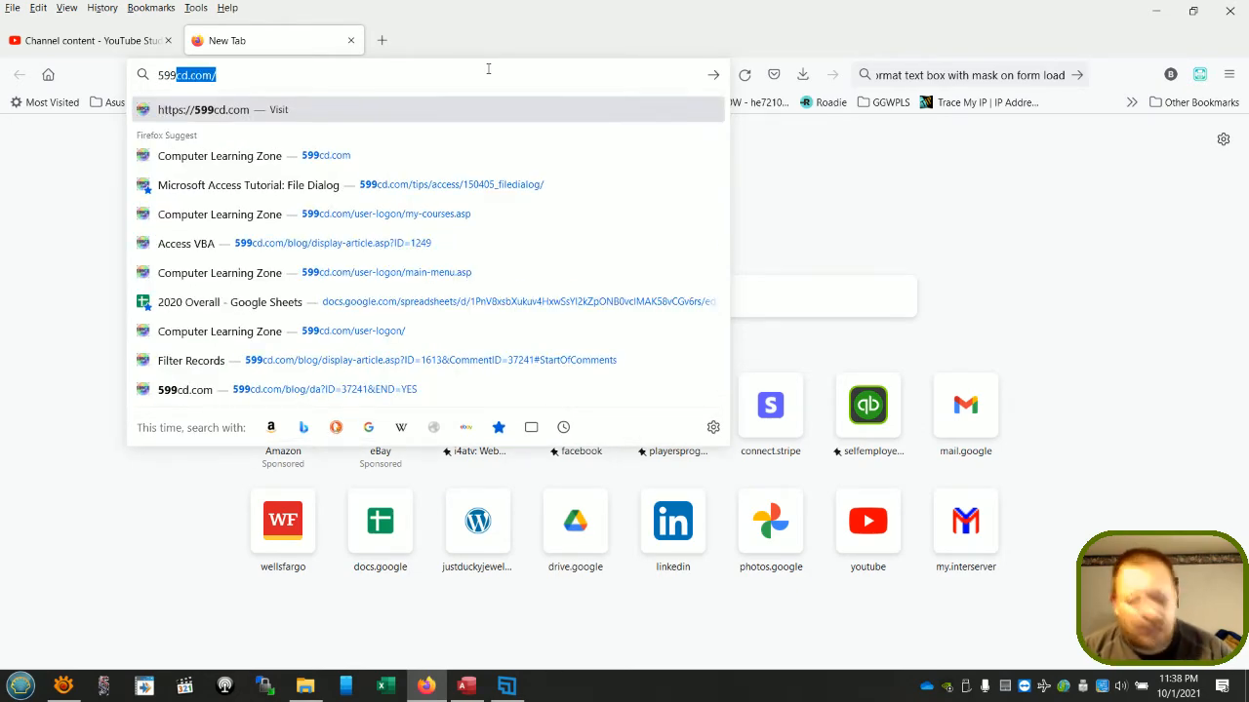
{"action": "key", "text": "Return"}
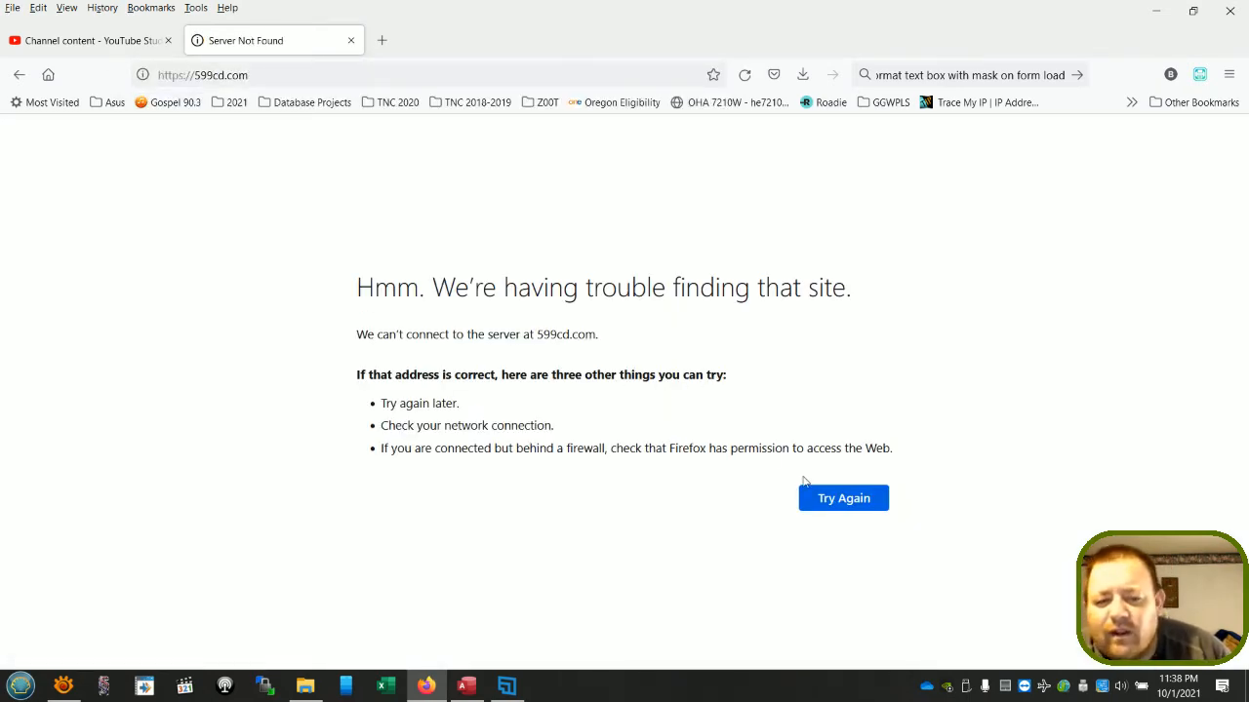
{"action": "left_click", "coordinate": [828, 500]}
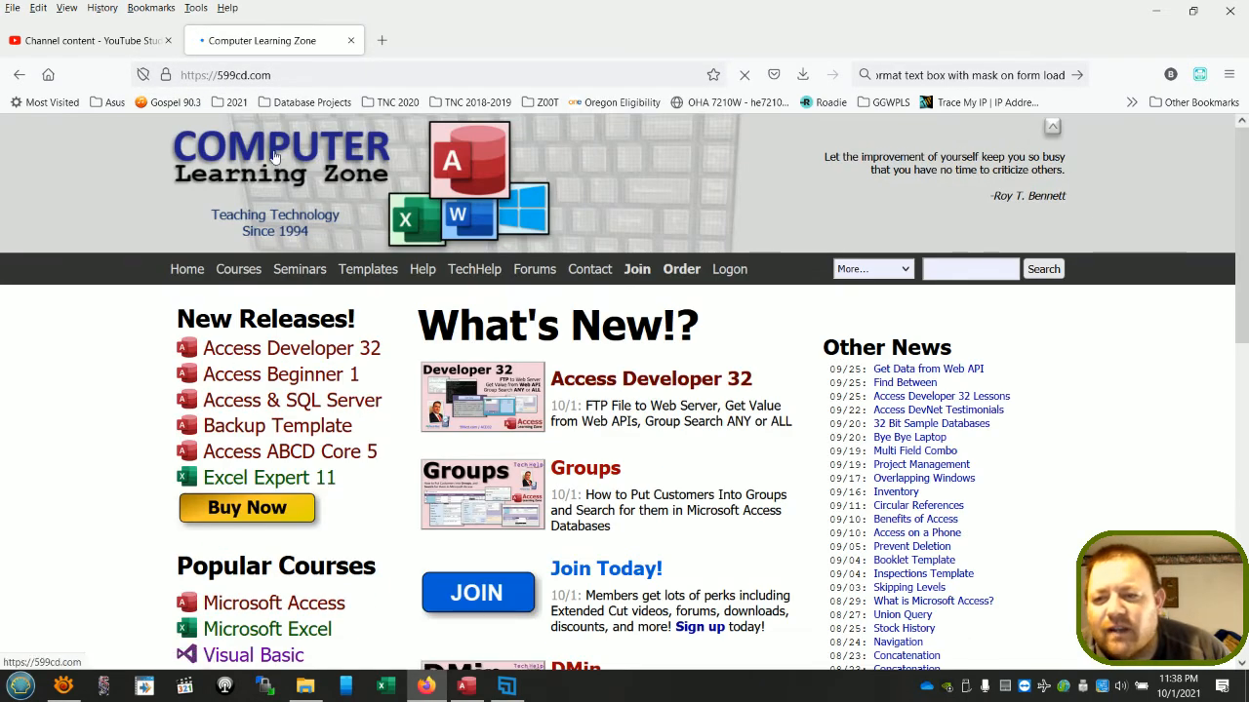
- Toggle Enhanced Tracking Protection on and back off for the 599cd.com site
{"action": "left_click", "coordinate": [142, 76]}
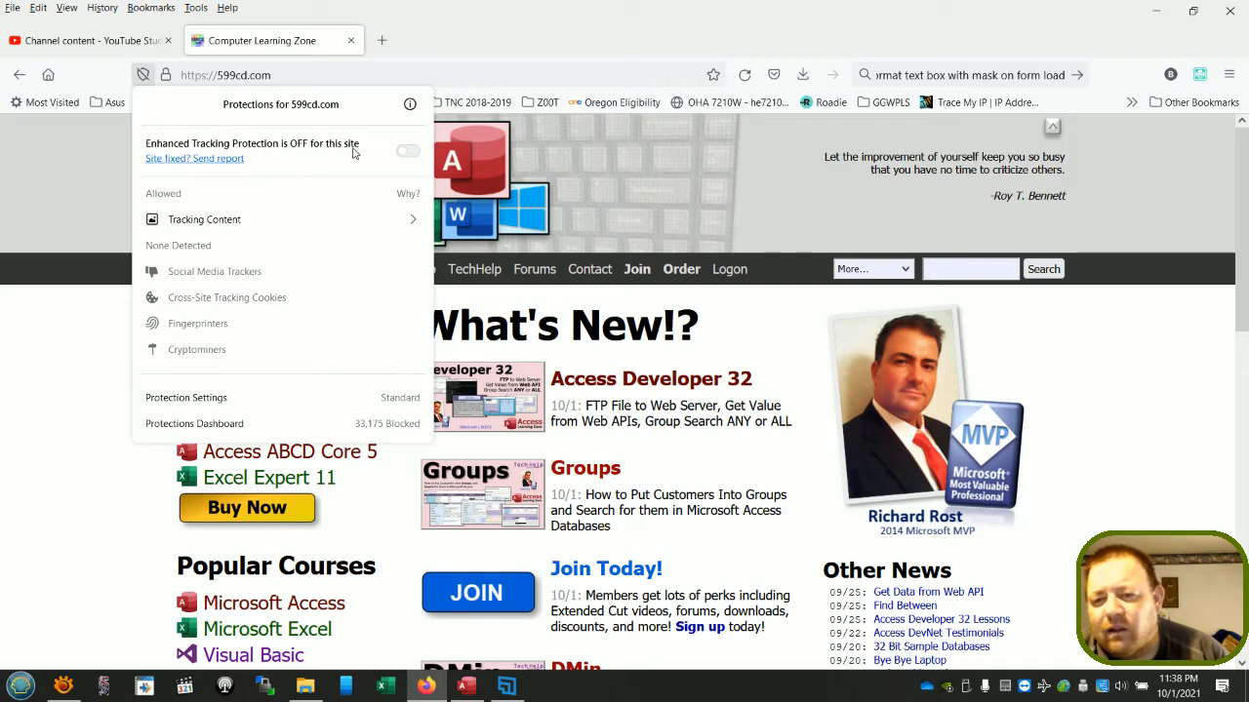
{"action": "left_click", "coordinate": [402, 153]}
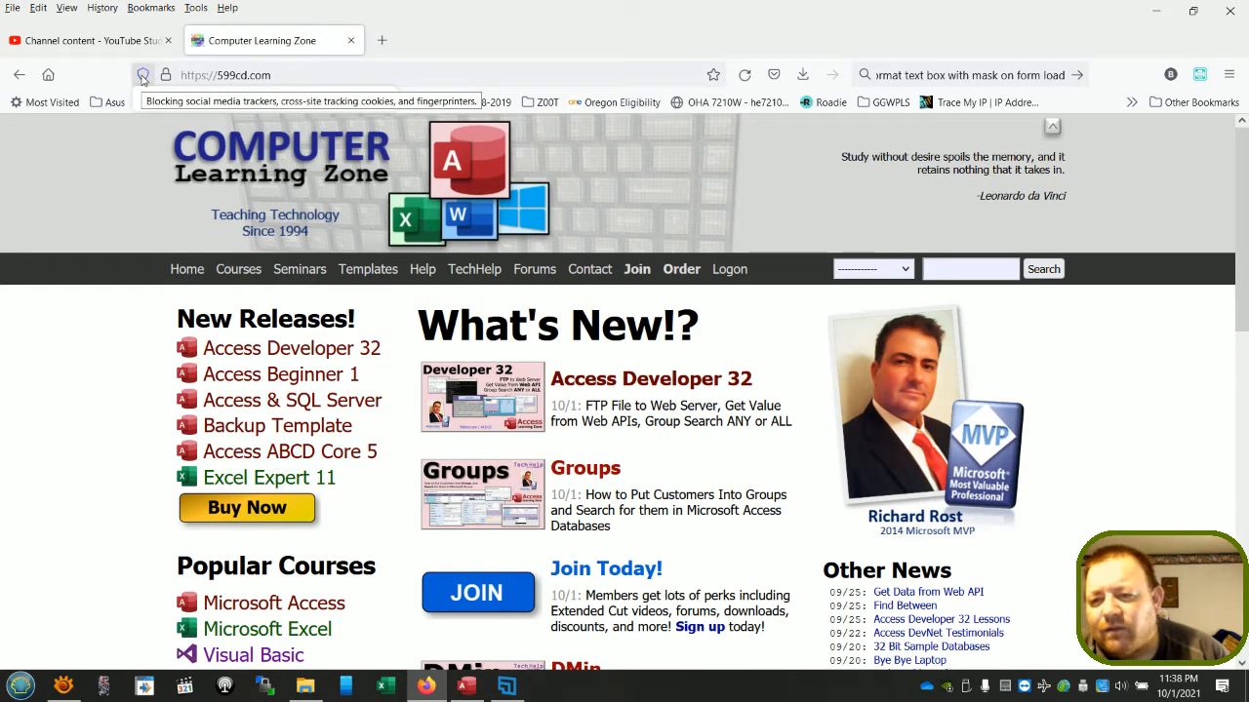
{"action": "left_click", "coordinate": [142, 76]}
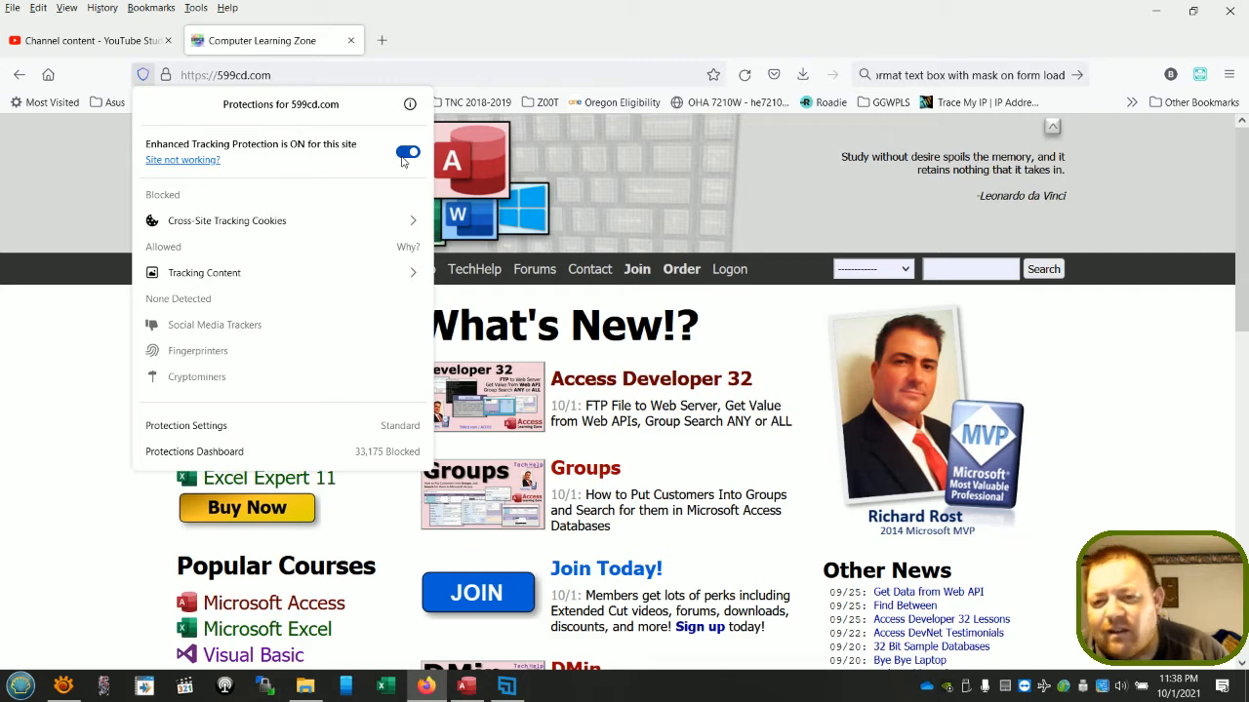
{"action": "left_click", "coordinate": [403, 161]}
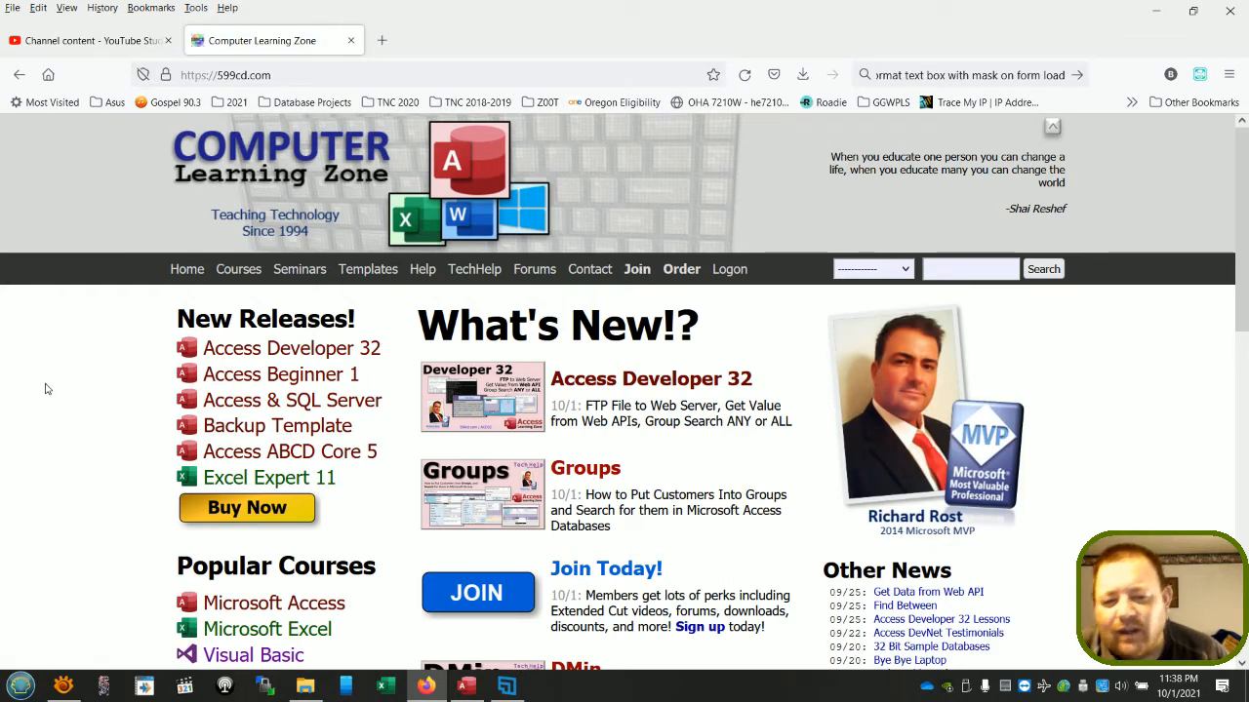
- Close the Computer Learning Zone tab and reopen 599cd.com in a fresh tab
{"action": "left_click", "coordinate": [350, 41]}
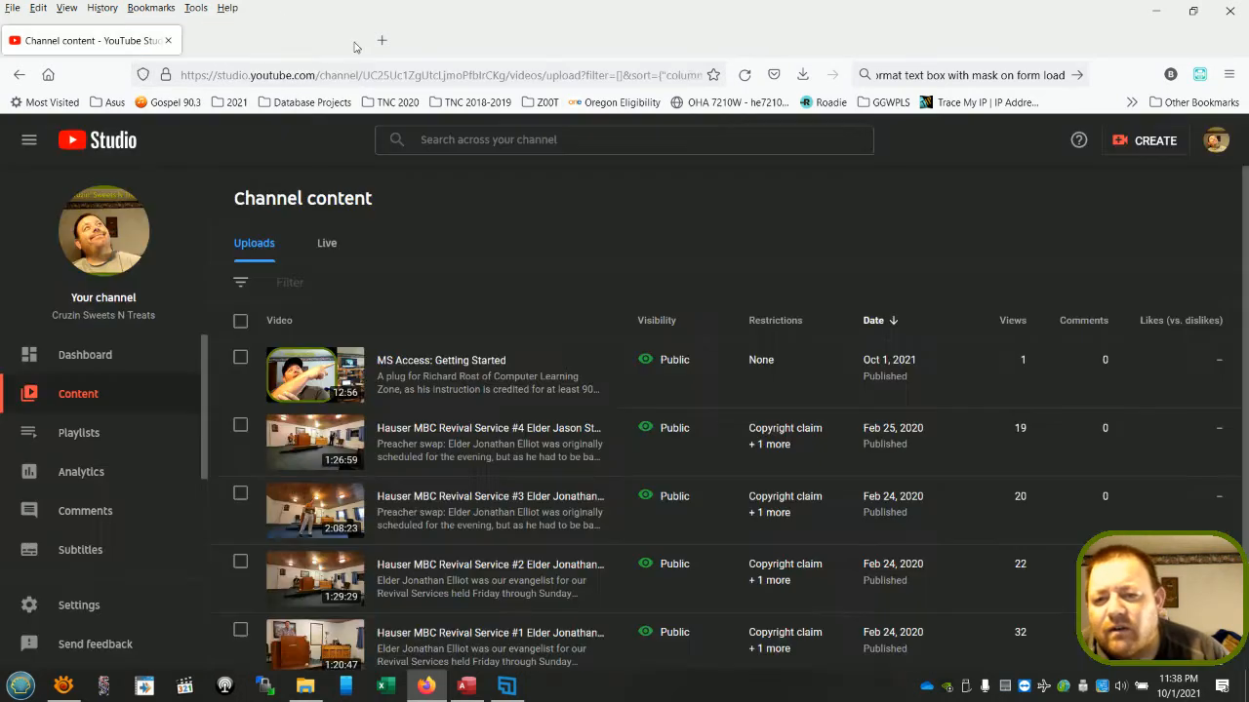
{"action": "left_click", "coordinate": [198, 41]}
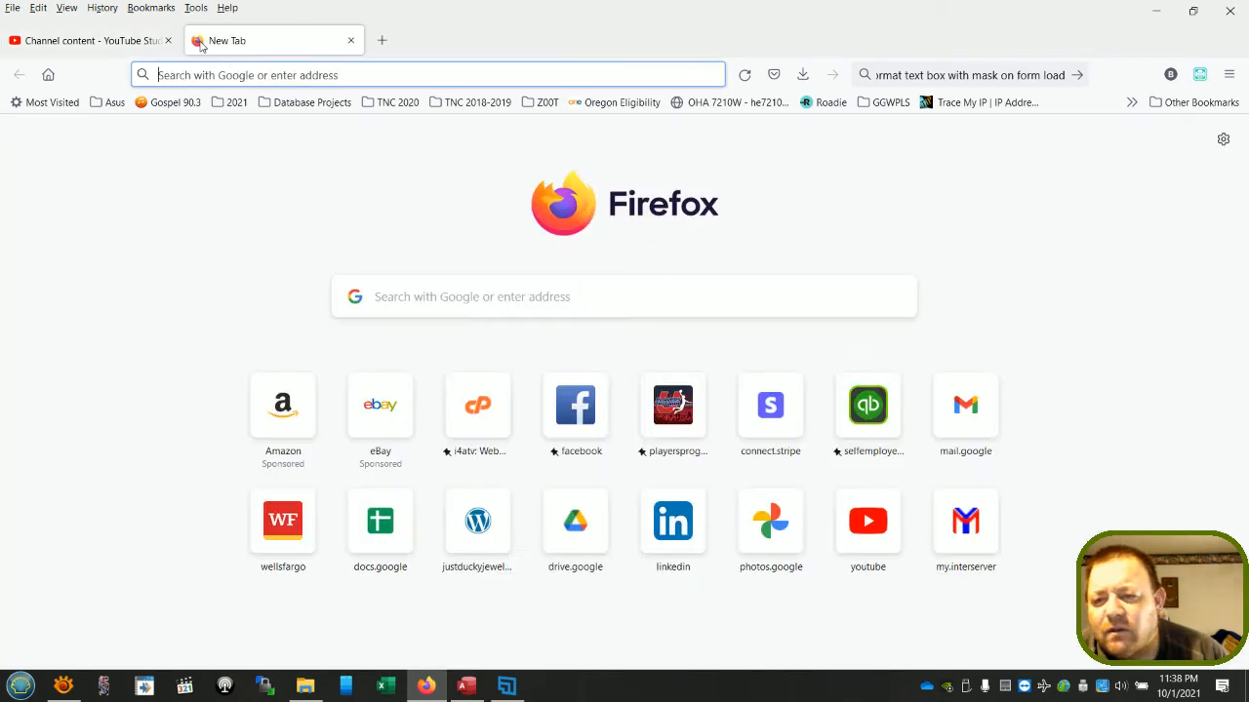
{"action": "left_click", "coordinate": [382, 75]}
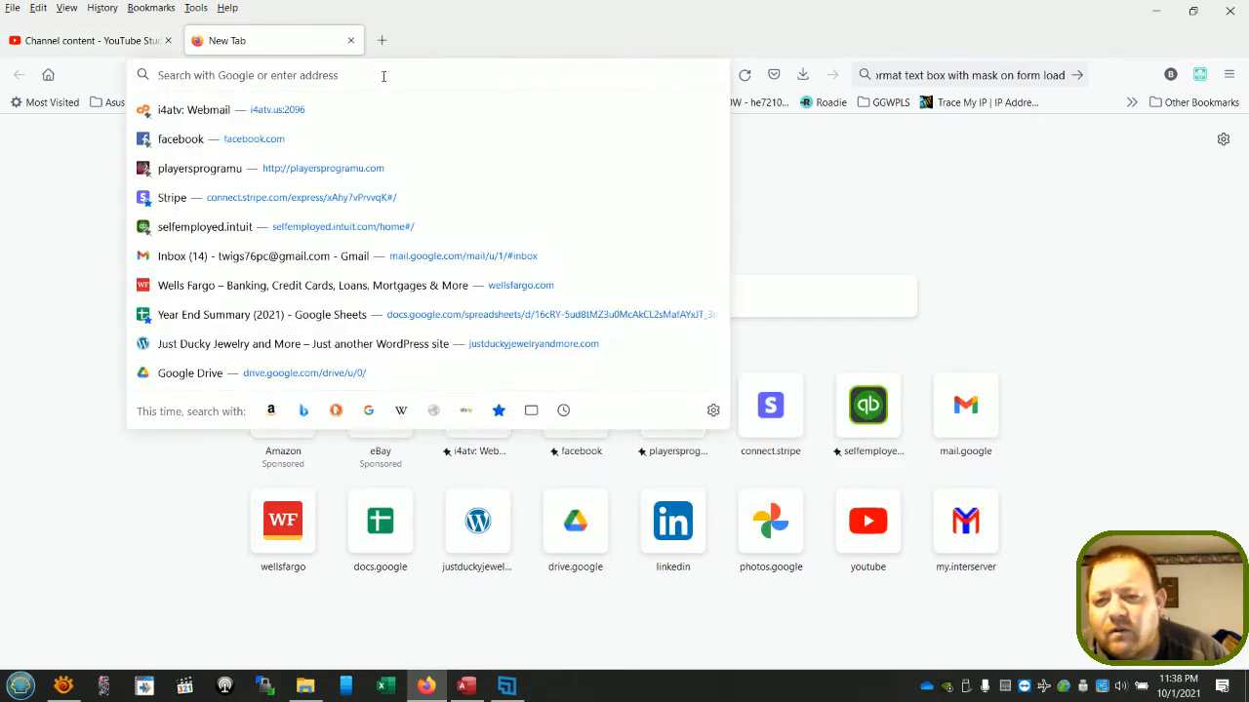
{"action": "type", "text": "599cd.com/"}
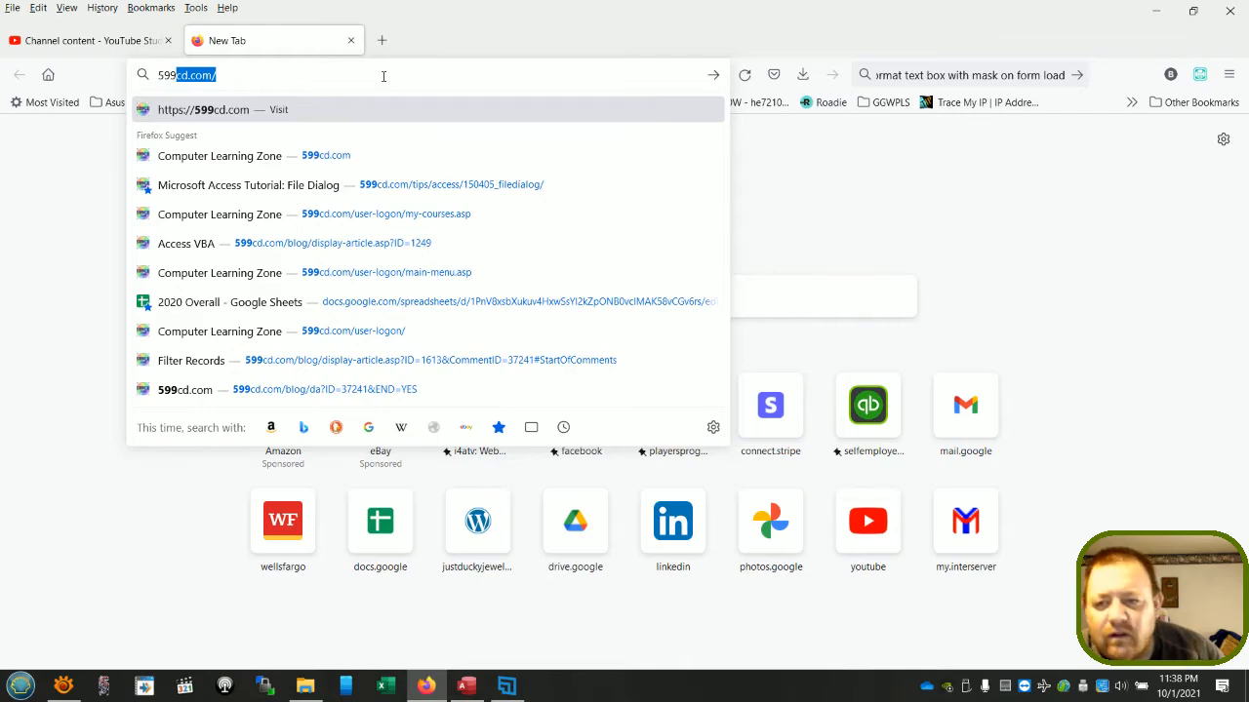
{"action": "key", "text": "Return"}
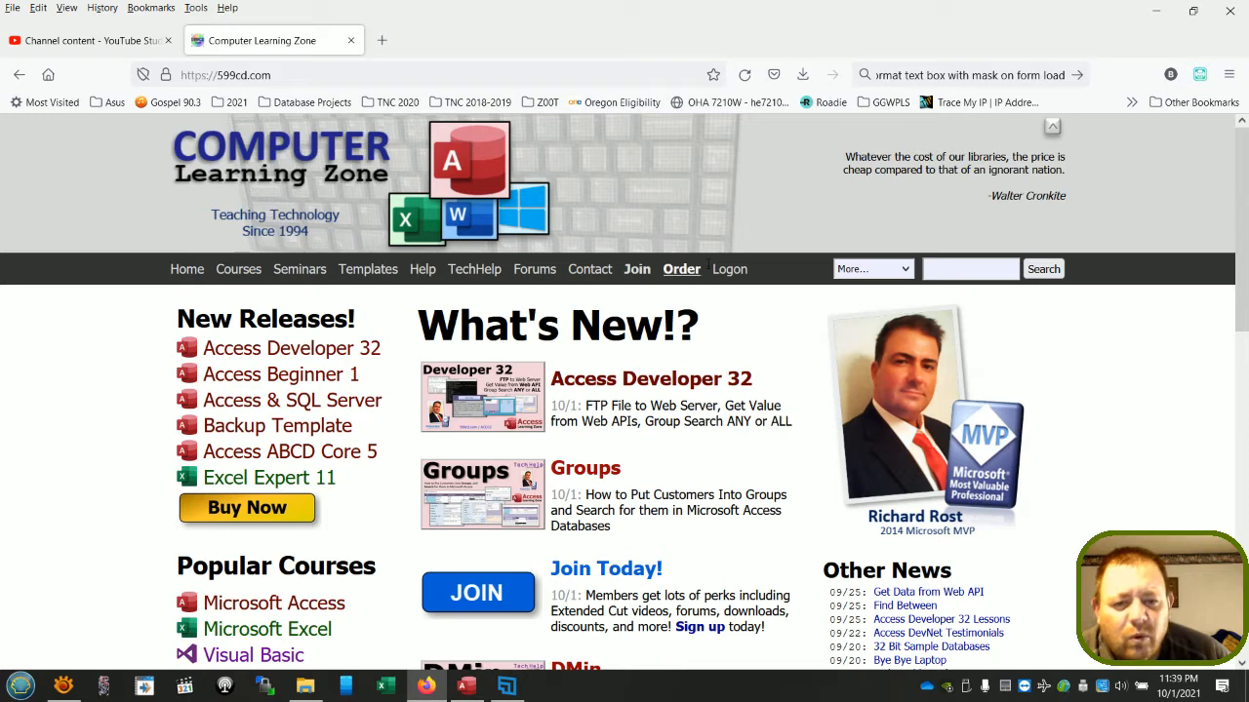
- Open the site's Code Vault and look through the code topics on its Access VBA page
{"action": "left_click", "coordinate": [898, 275]}
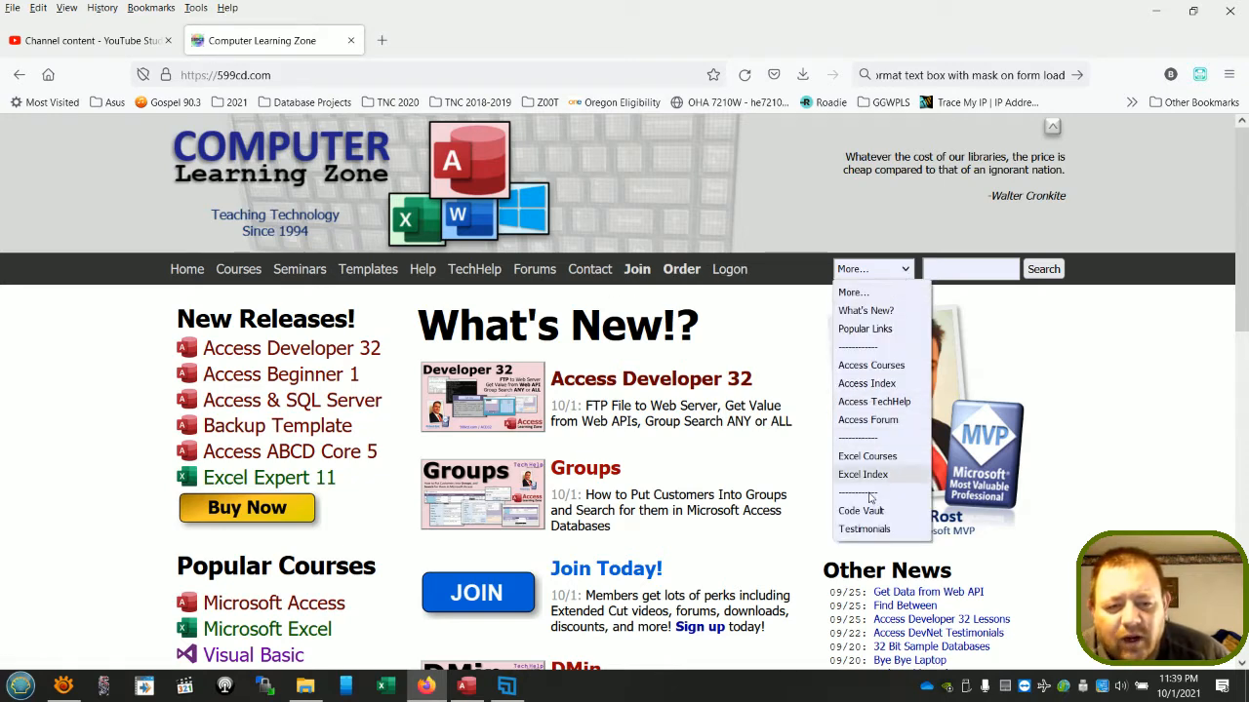
{"action": "left_click", "coordinate": [865, 510]}
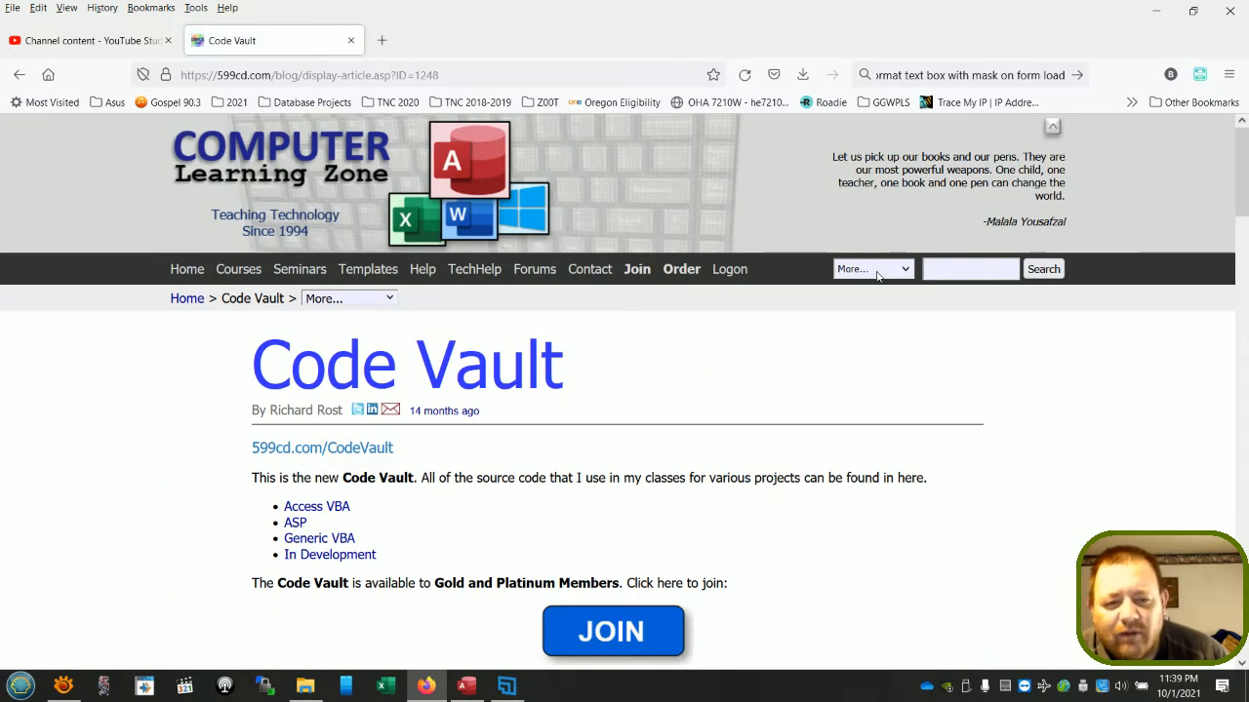
{"action": "scroll", "coordinate": [232, 427], "scroll_direction": "down", "scroll_amount": 3}
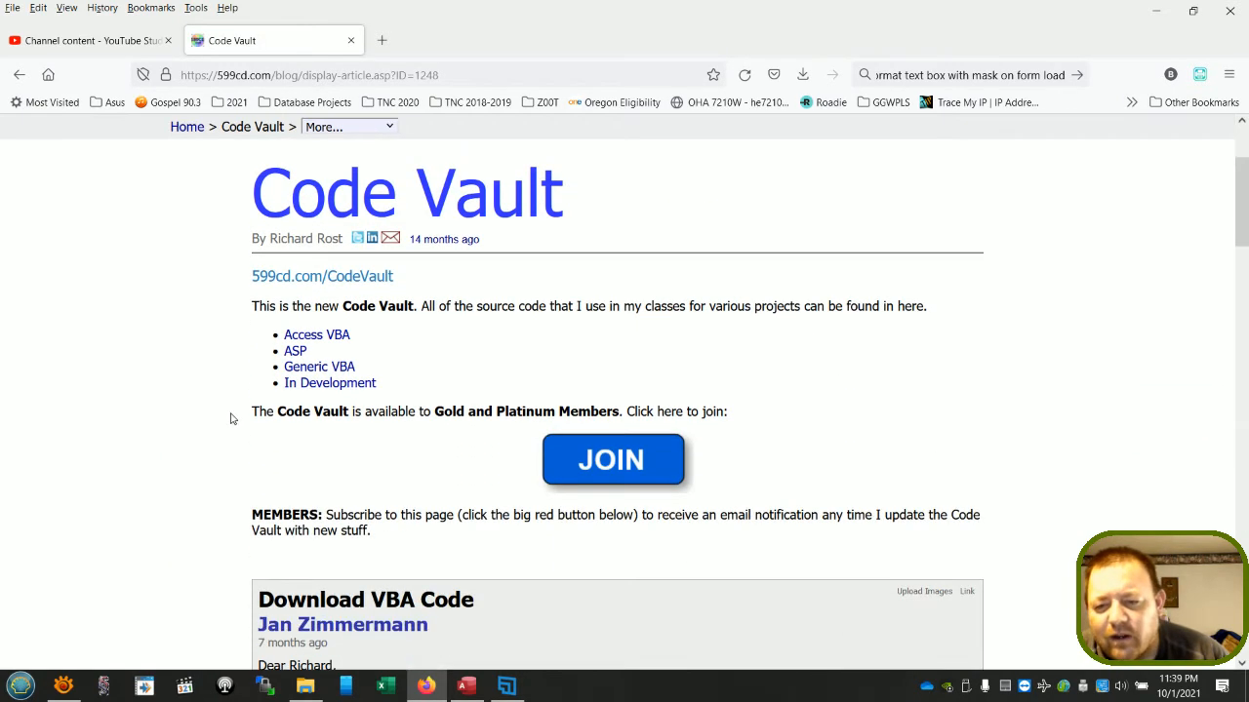
{"action": "left_click", "coordinate": [312, 336]}
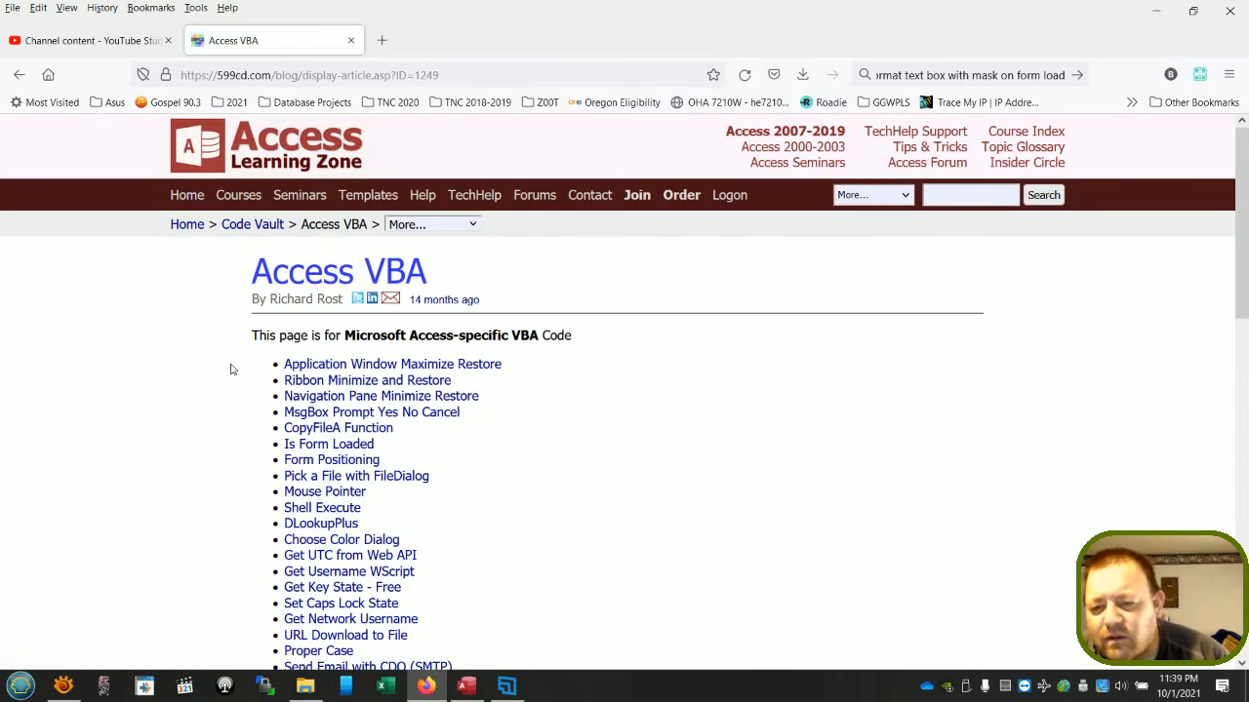
{"action": "scroll", "coordinate": [231, 369], "scroll_direction": "down", "scroll_amount": 3}
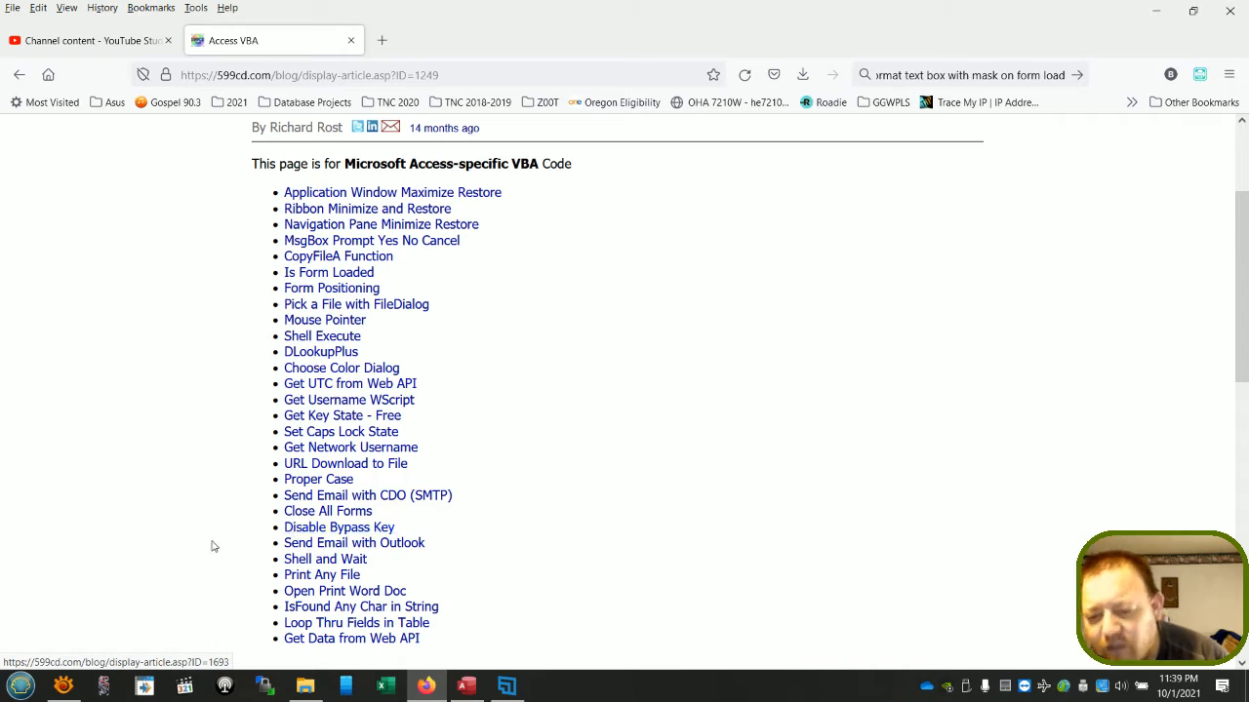
{"action": "scroll", "coordinate": [213, 546], "scroll_direction": "down", "scroll_amount": 2}
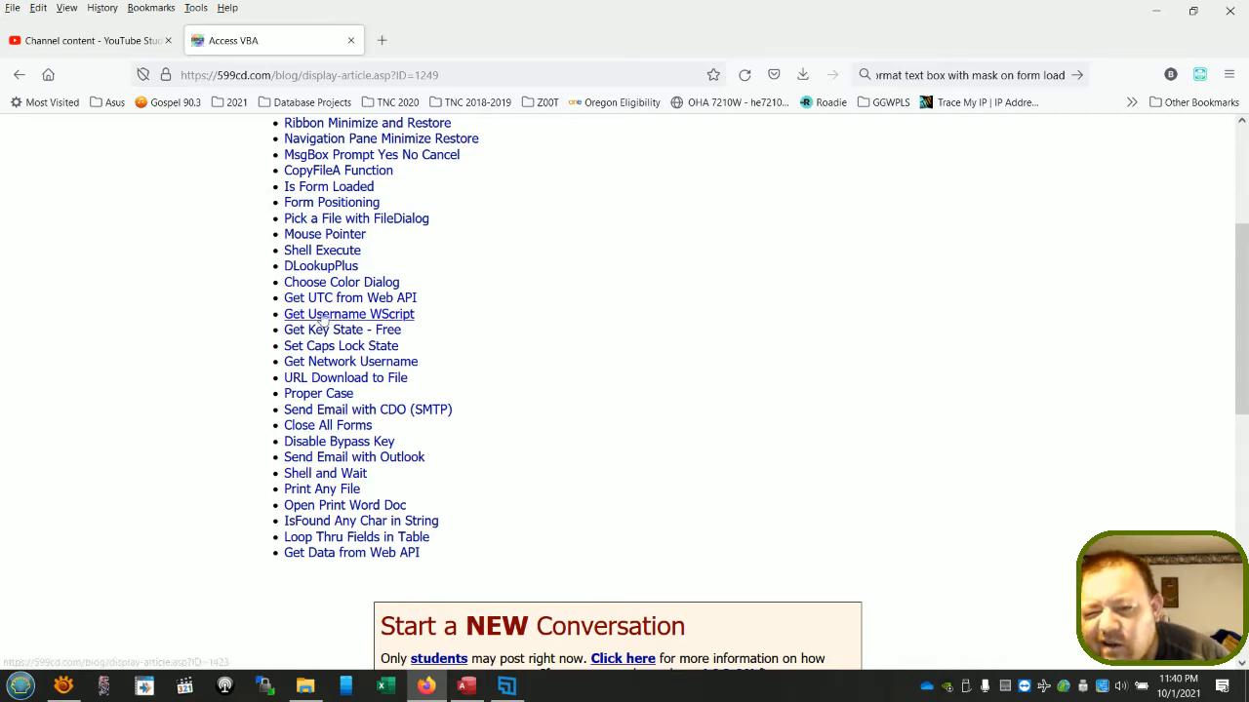
- Try to open the Application Window Maximize Restore article and read the Code Vault membership information
{"action": "scroll", "coordinate": [331, 333], "scroll_direction": "up", "scroll_amount": 1}
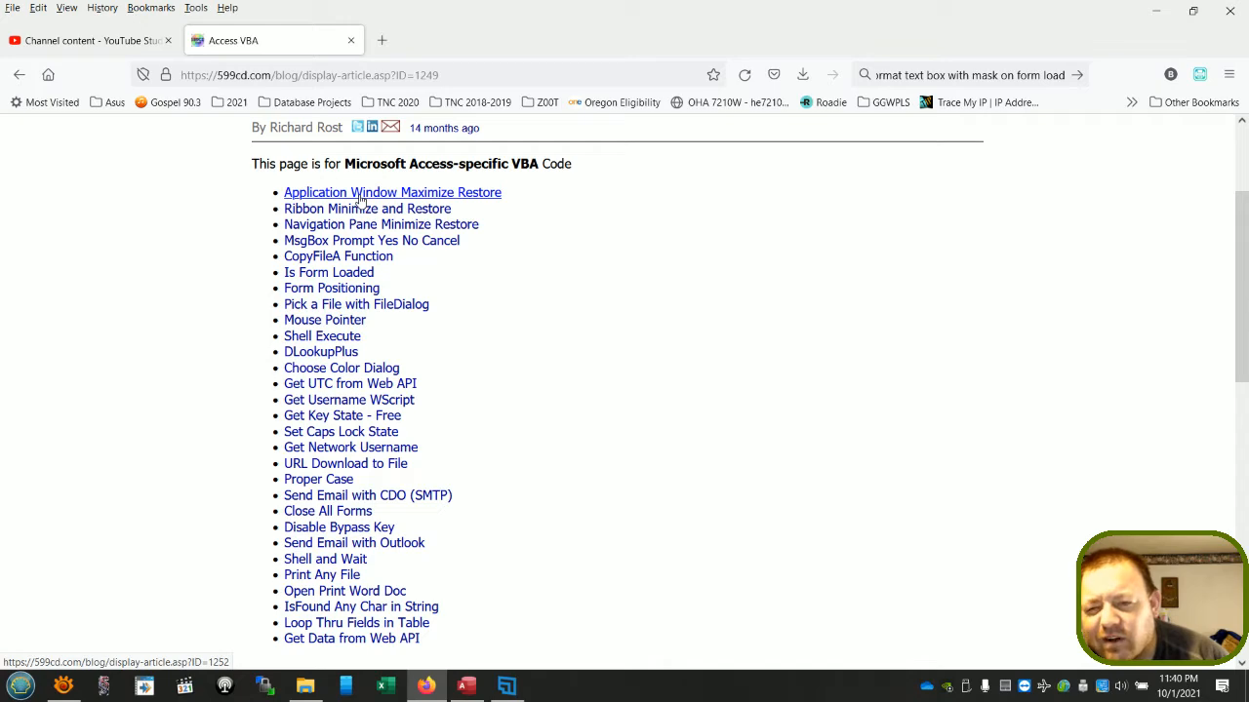
{"action": "left_click", "coordinate": [360, 199]}
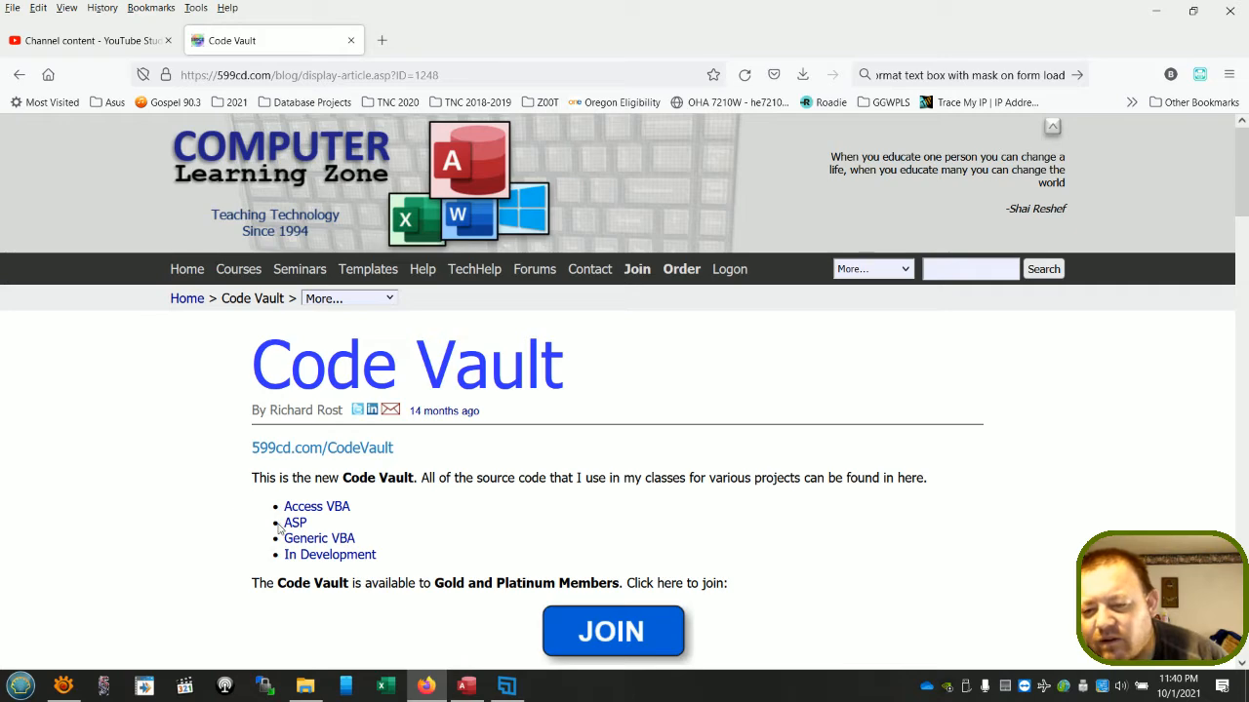
{"action": "scroll", "coordinate": [325, 496], "scroll_direction": "down", "scroll_amount": 2}
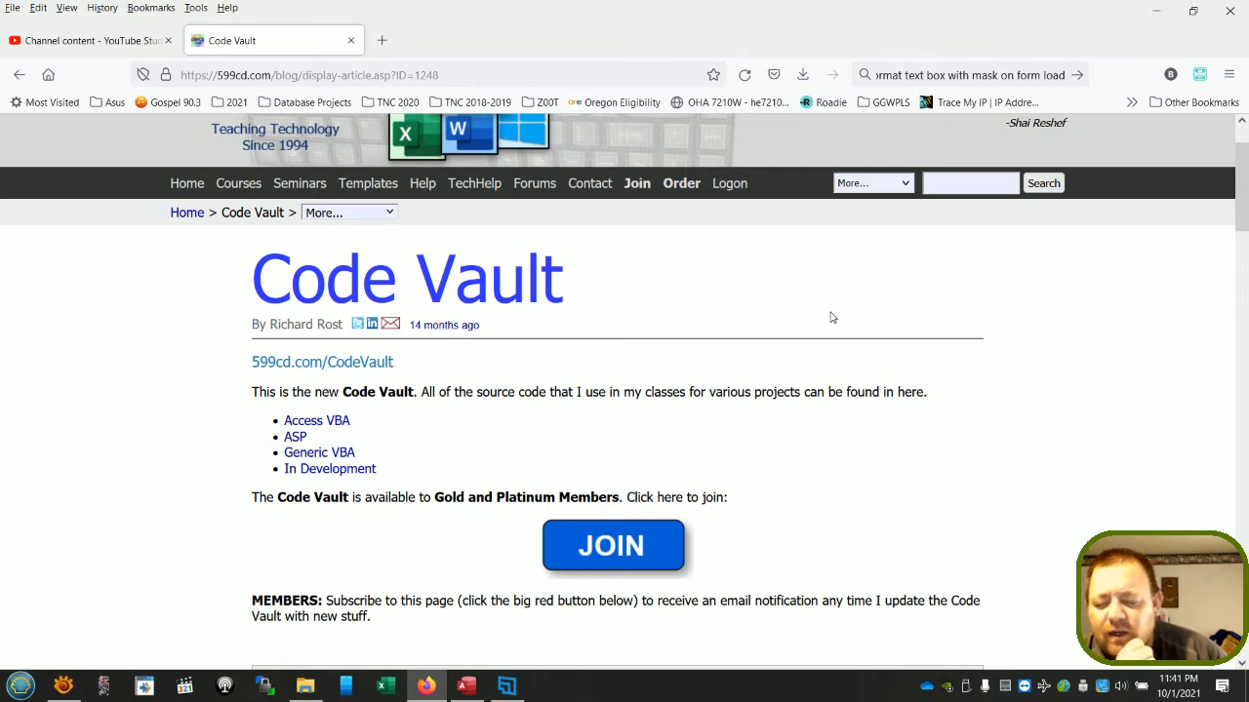
- Log on to the Computer Learning Zone site with the member account
{"action": "left_click", "coordinate": [907, 186]}
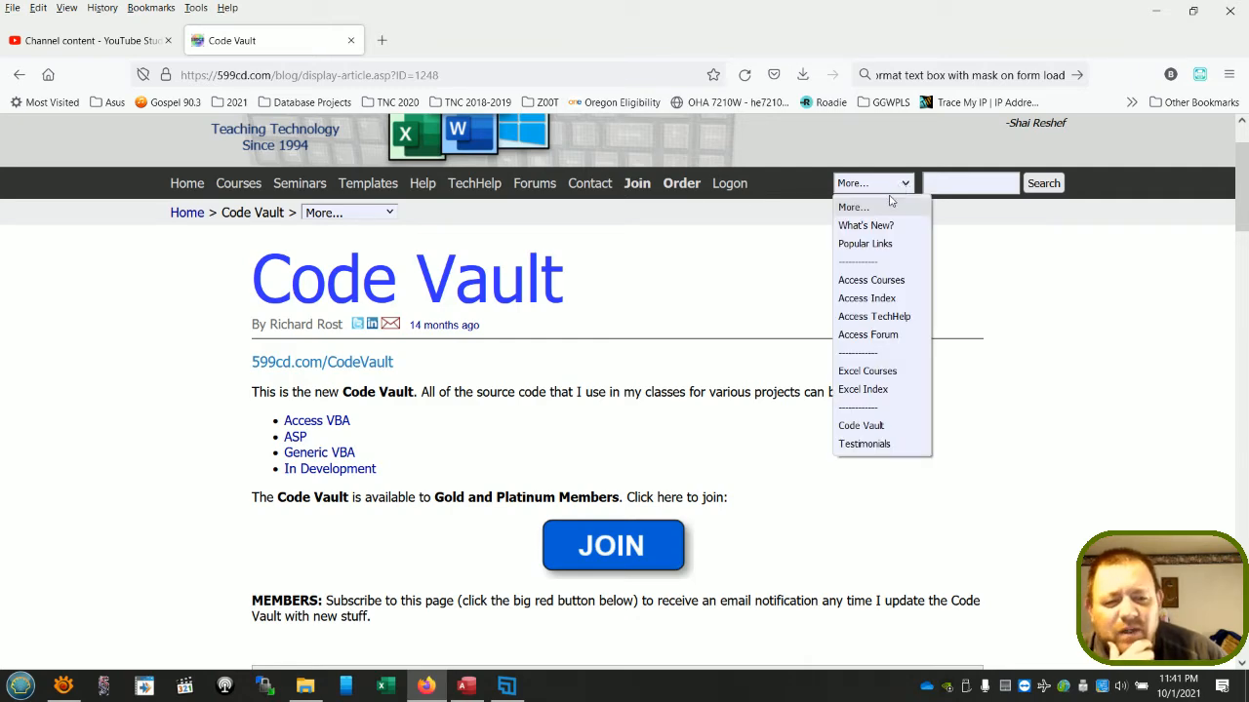
{"action": "left_click", "coordinate": [873, 168]}
{"action": "left_click", "coordinate": [734, 184]}
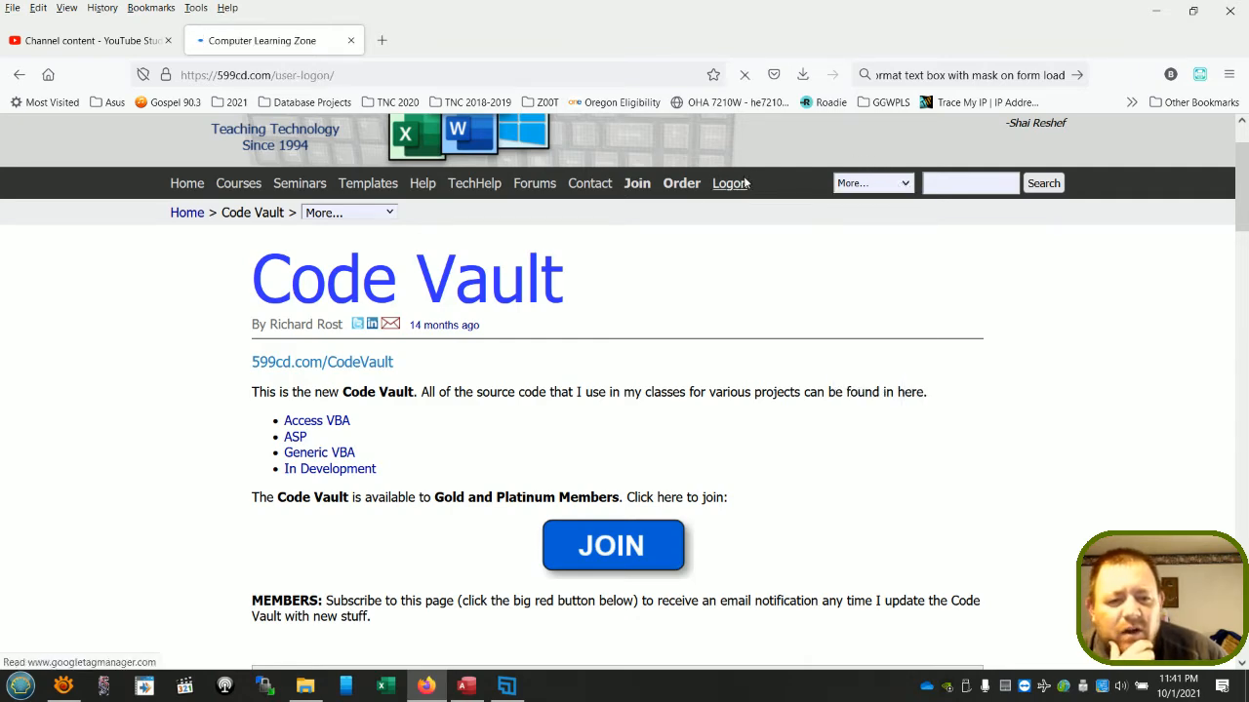
{"action": "left_click", "coordinate": [442, 472]}
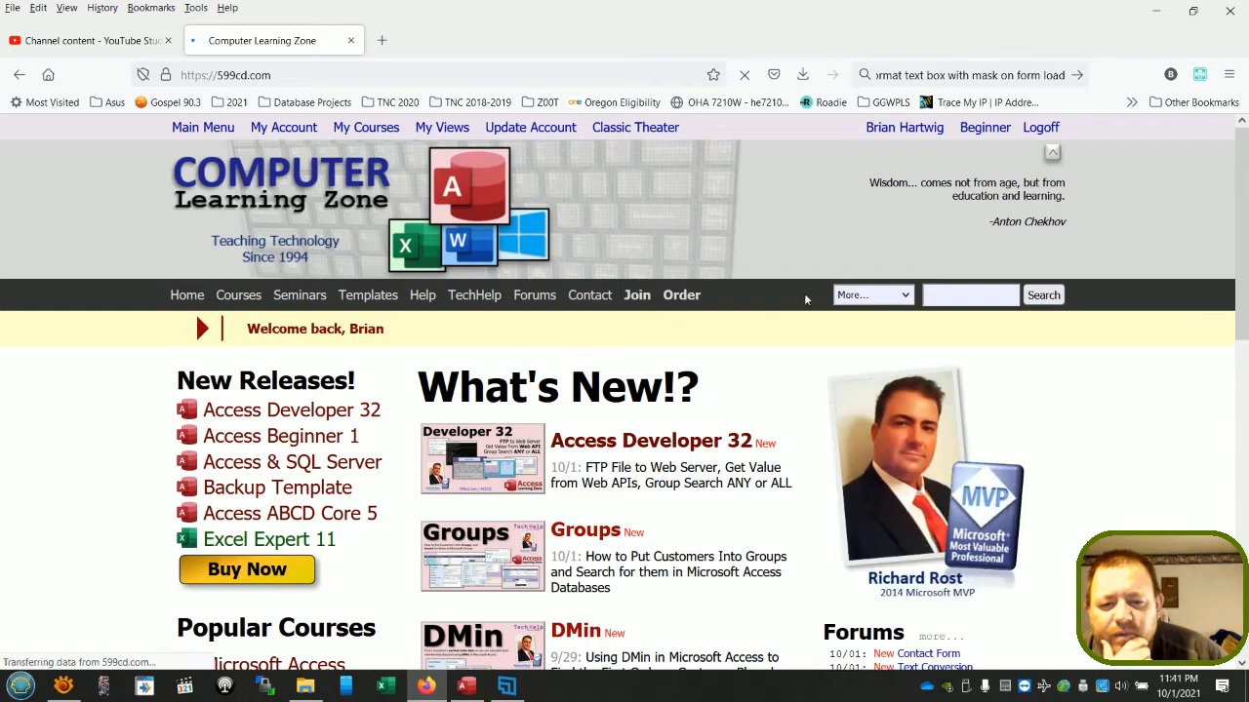
- Open the Application Window Maximize Restore article from the Code Vault's Access VBA page and view its code
{"action": "left_click", "coordinate": [849, 297]}
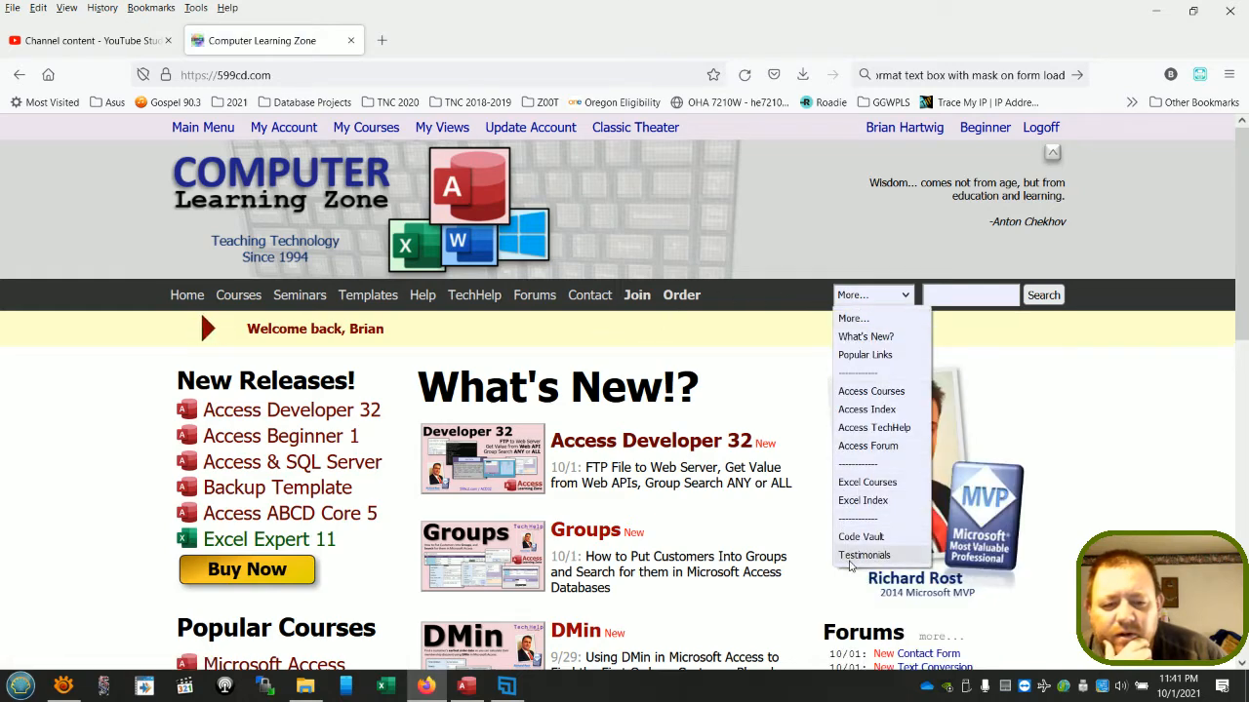
{"action": "left_click", "coordinate": [854, 536]}
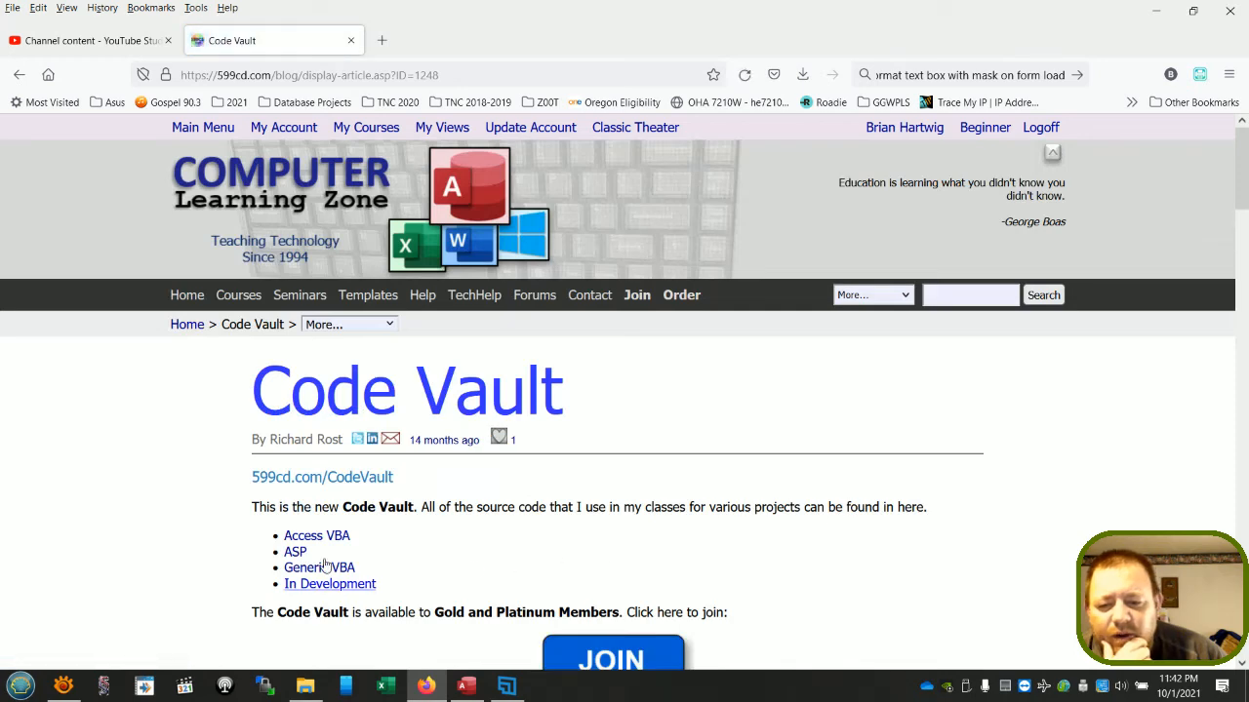
{"action": "left_click", "coordinate": [326, 542]}
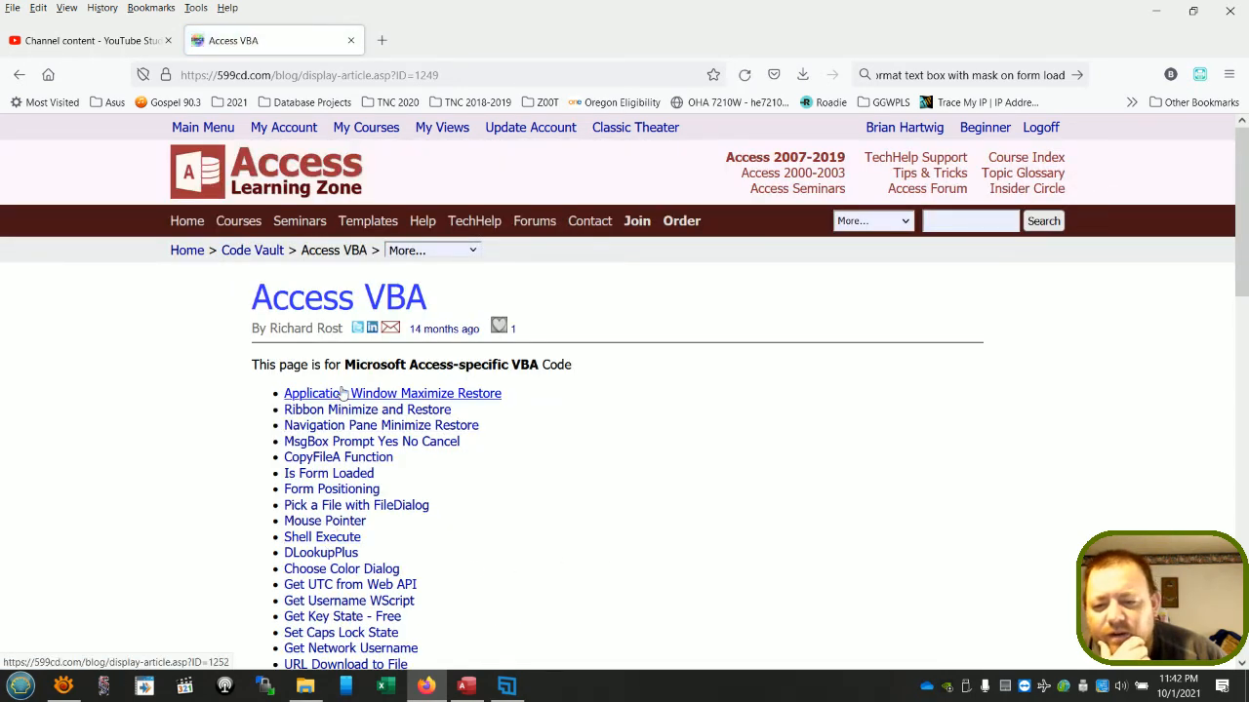
{"action": "left_click", "coordinate": [343, 393]}
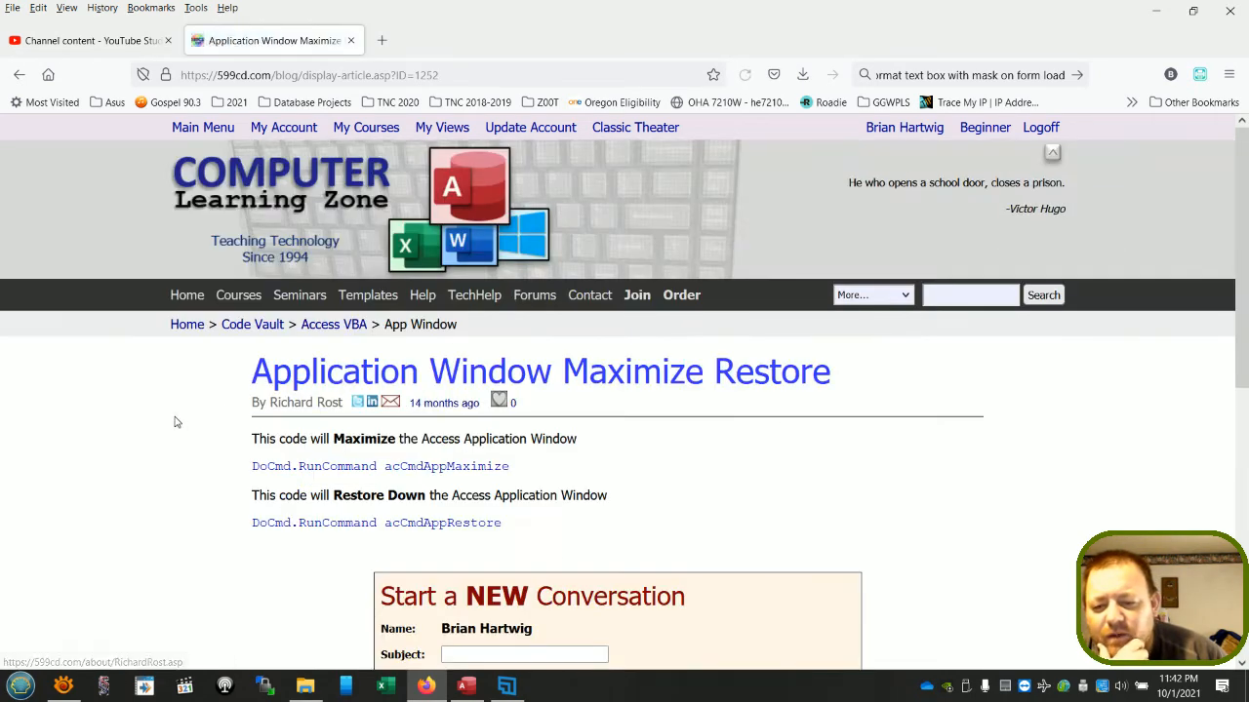
{"action": "scroll", "coordinate": [171, 424], "scroll_direction": "down", "scroll_amount": 1}
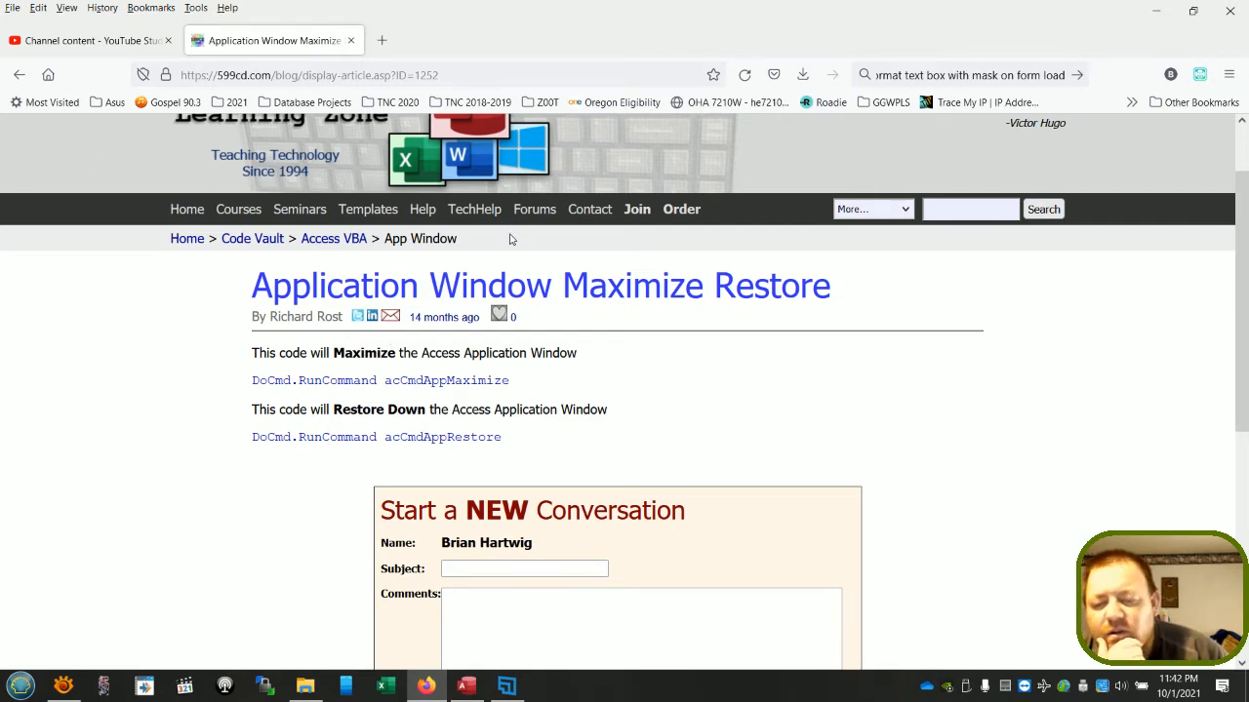
- Return to the Access VBA page, open the Navigation Pane Minimize Restore article and copy its minimize and restore code
{"action": "right_click", "coordinate": [220, 293]}
{"action": "left_click", "coordinate": [235, 299]}
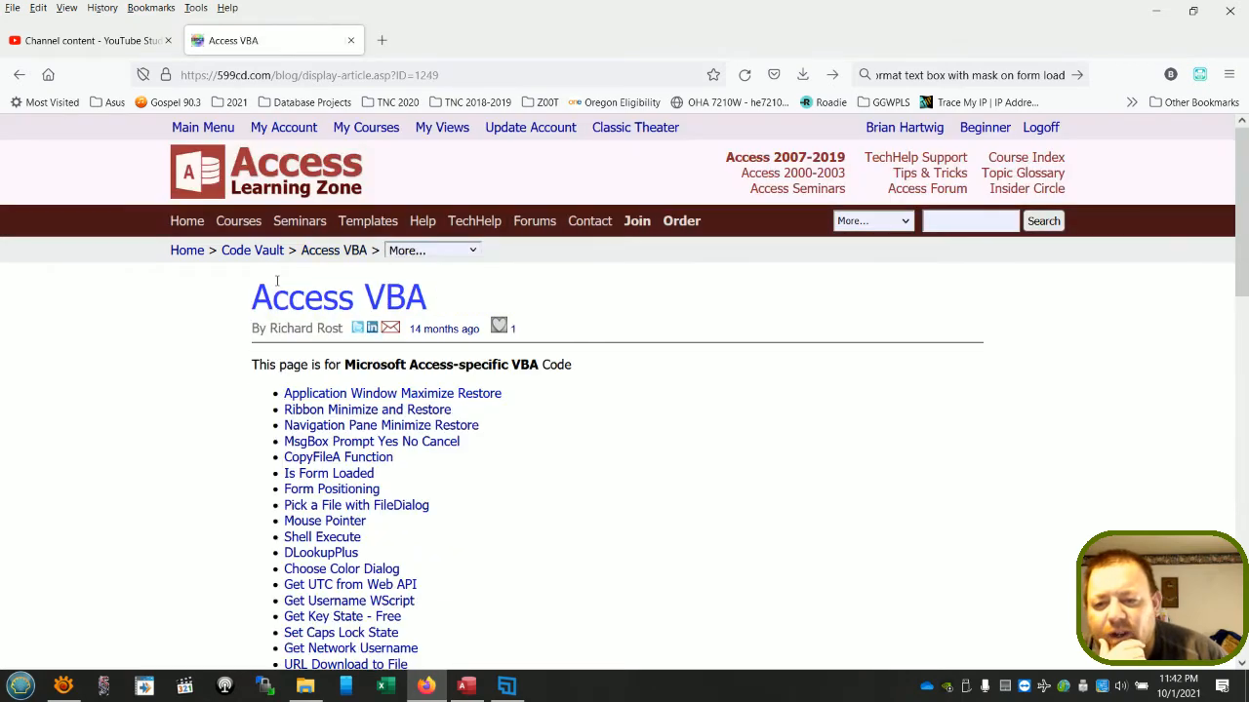
{"action": "left_click", "coordinate": [312, 429]}
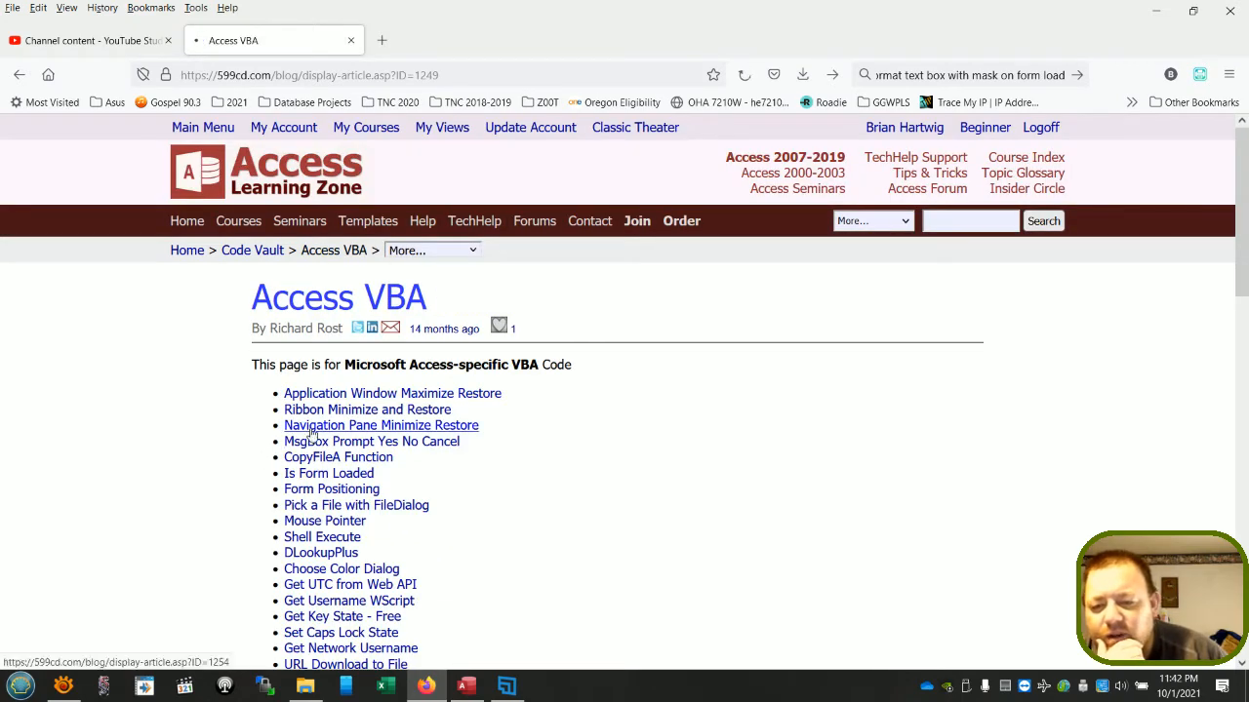
{"action": "scroll", "coordinate": [322, 435], "scroll_direction": "down", "scroll_amount": 3}
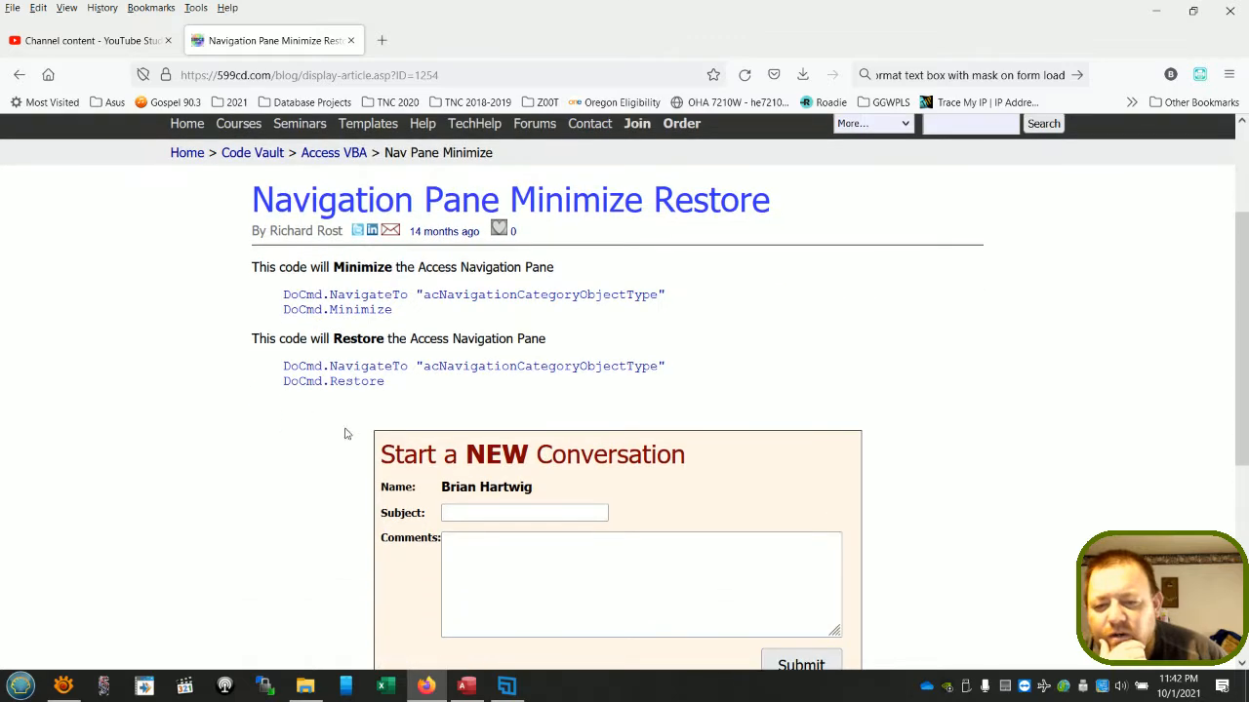
{"action": "left_click_drag", "start_coordinate": [388, 382], "coordinate": [241, 259]}
{"action": "right_click", "coordinate": [299, 279]}
{"action": "left_click", "coordinate": [317, 292]}
{"action": "left_click", "coordinate": [301, 481]}
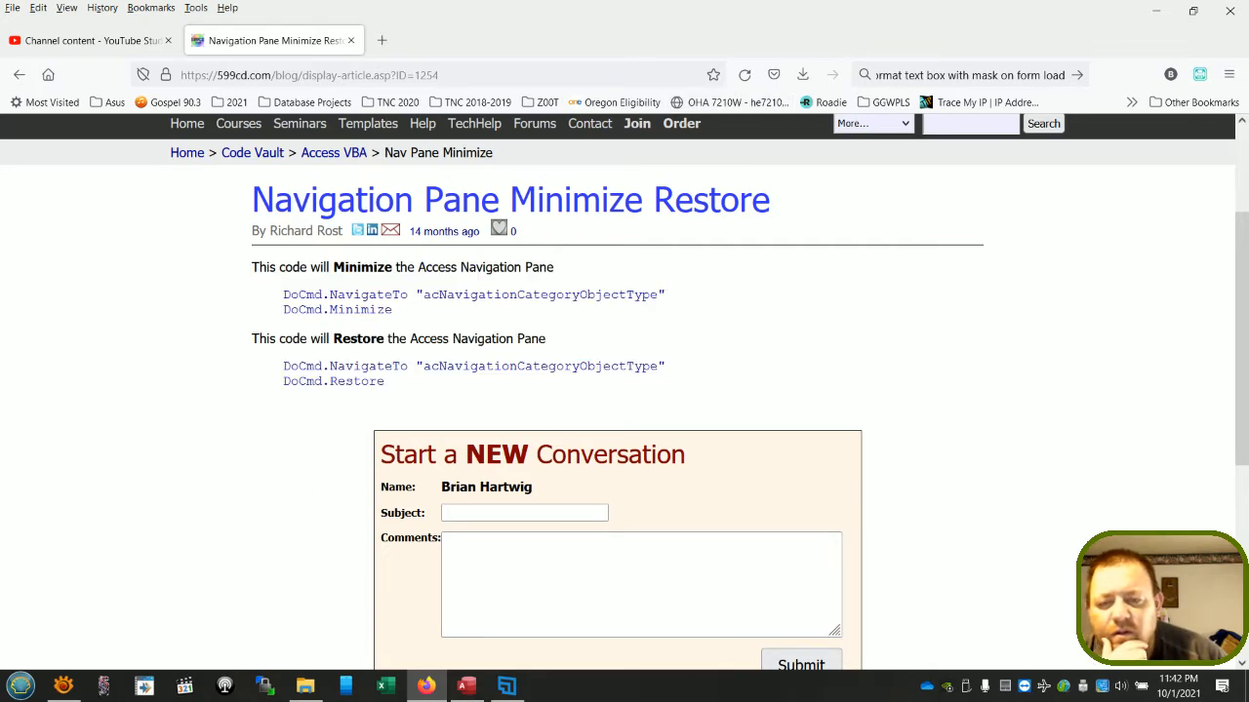
- Switch to Access, open the frmMainPage form in Design View and show its Property Sheet
{"action": "left_click", "coordinate": [467, 686]}
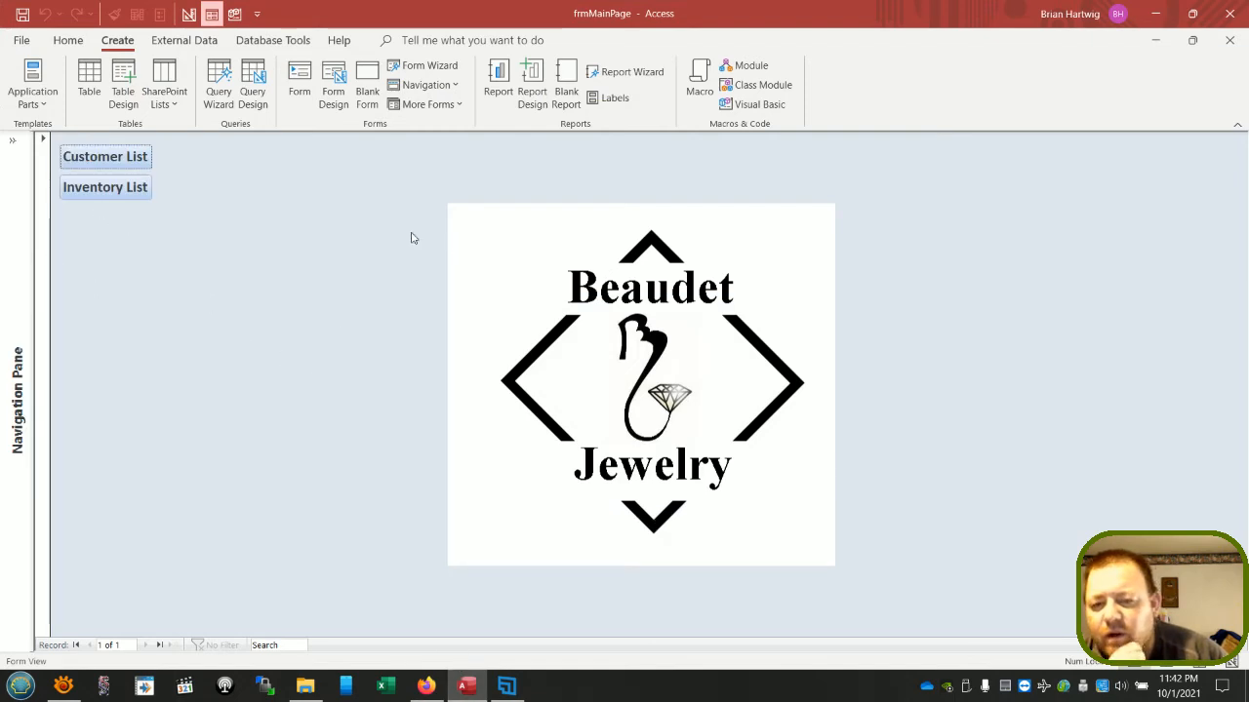
{"action": "right_click", "coordinate": [233, 194]}
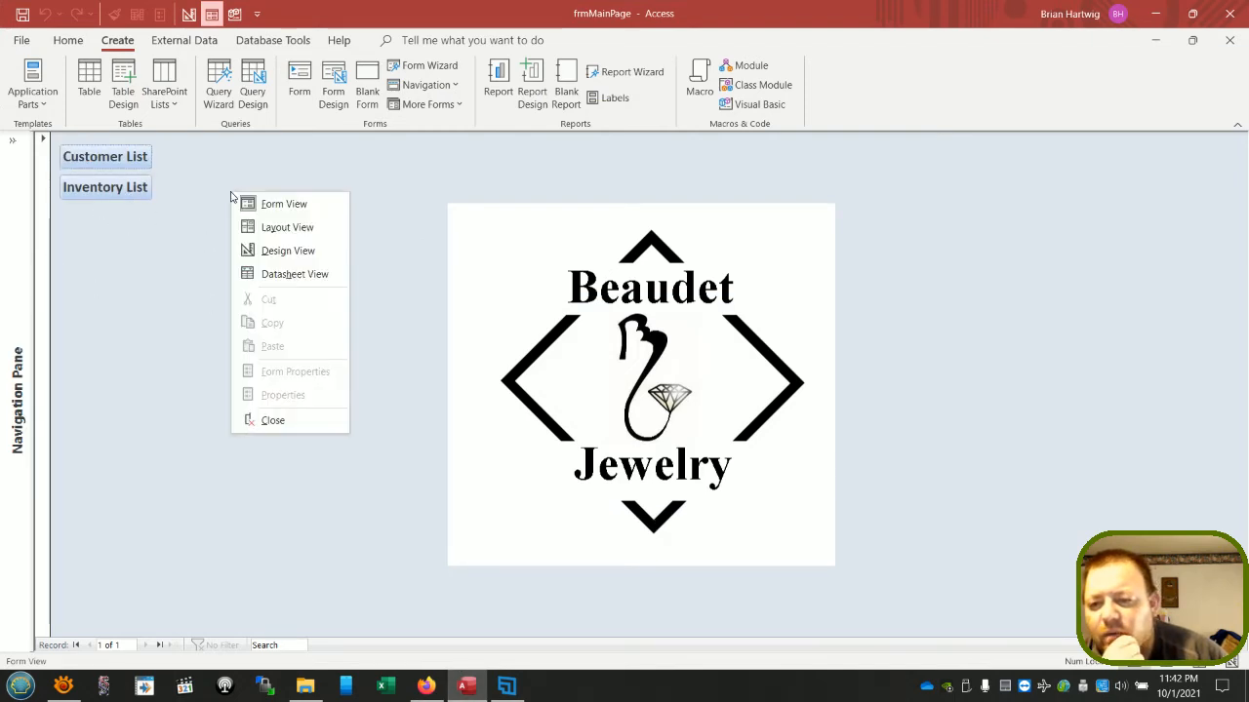
{"action": "left_click", "coordinate": [252, 251]}
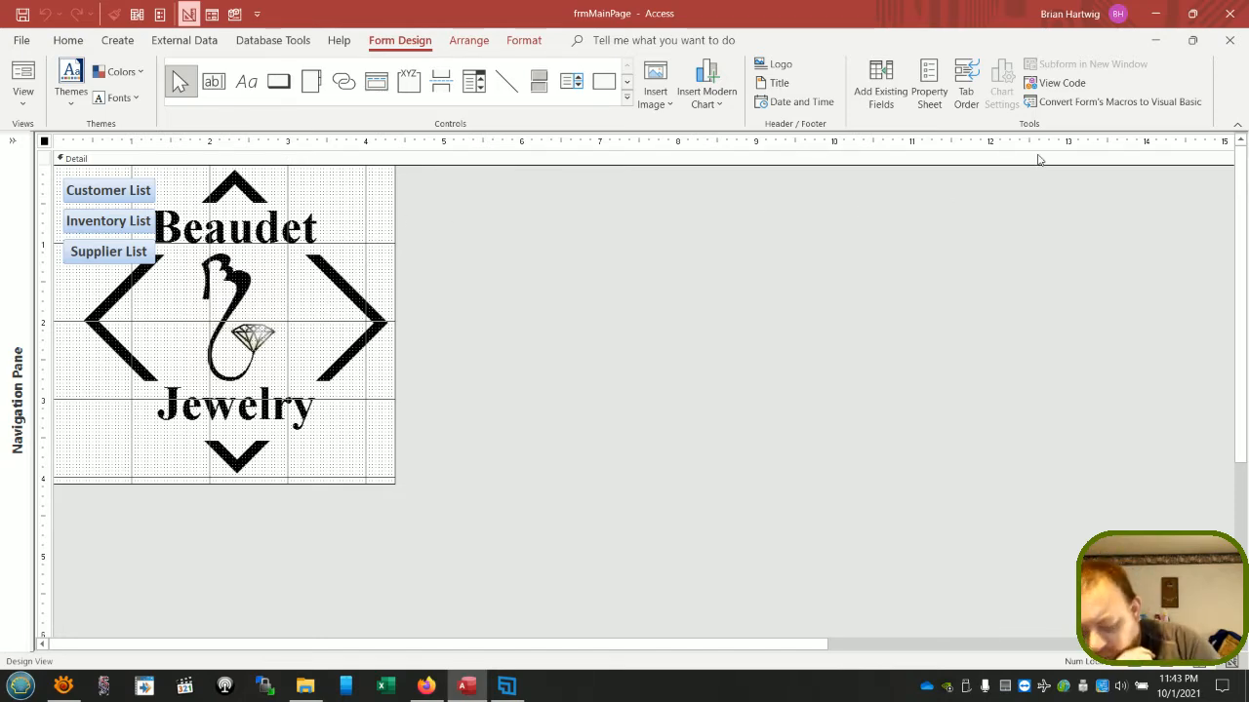
{"action": "key", "text": "F4"}
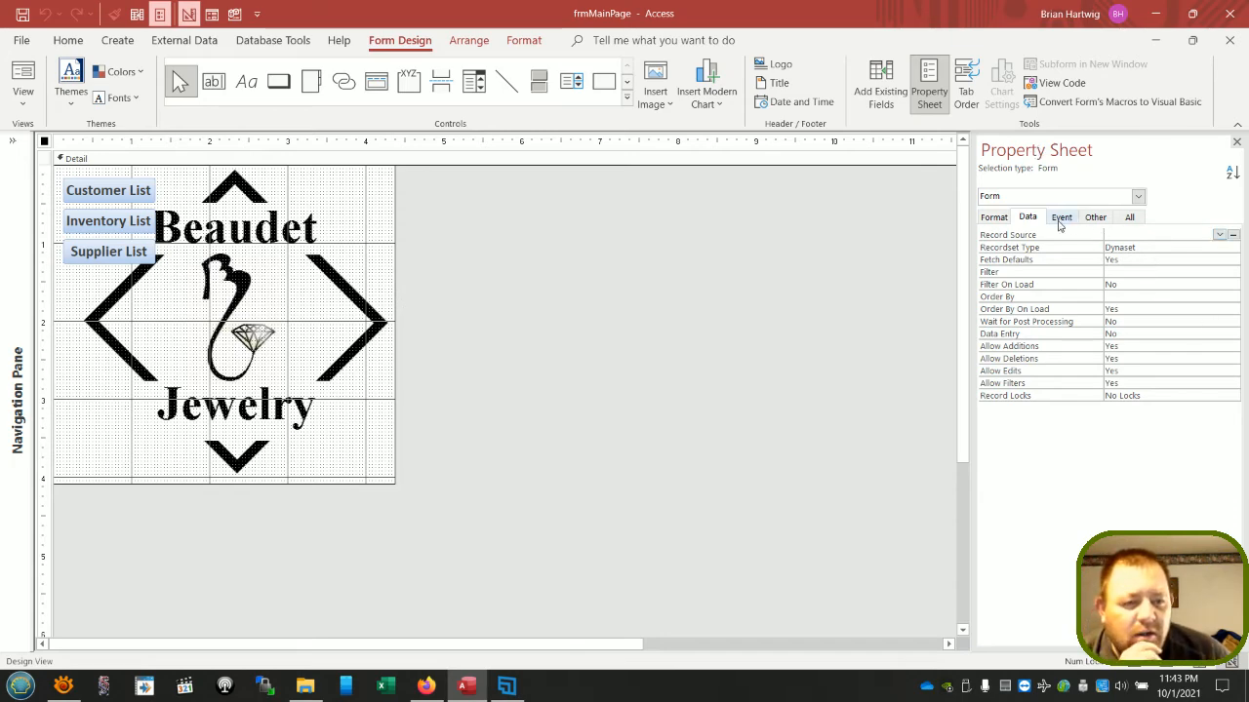
- Set the form's Control Box, Navigation Buttons and Record Selectors properties to No
{"action": "left_click", "coordinate": [995, 222]}
{"action": "scroll", "coordinate": [1079, 497], "scroll_direction": "down", "scroll_amount": 2}
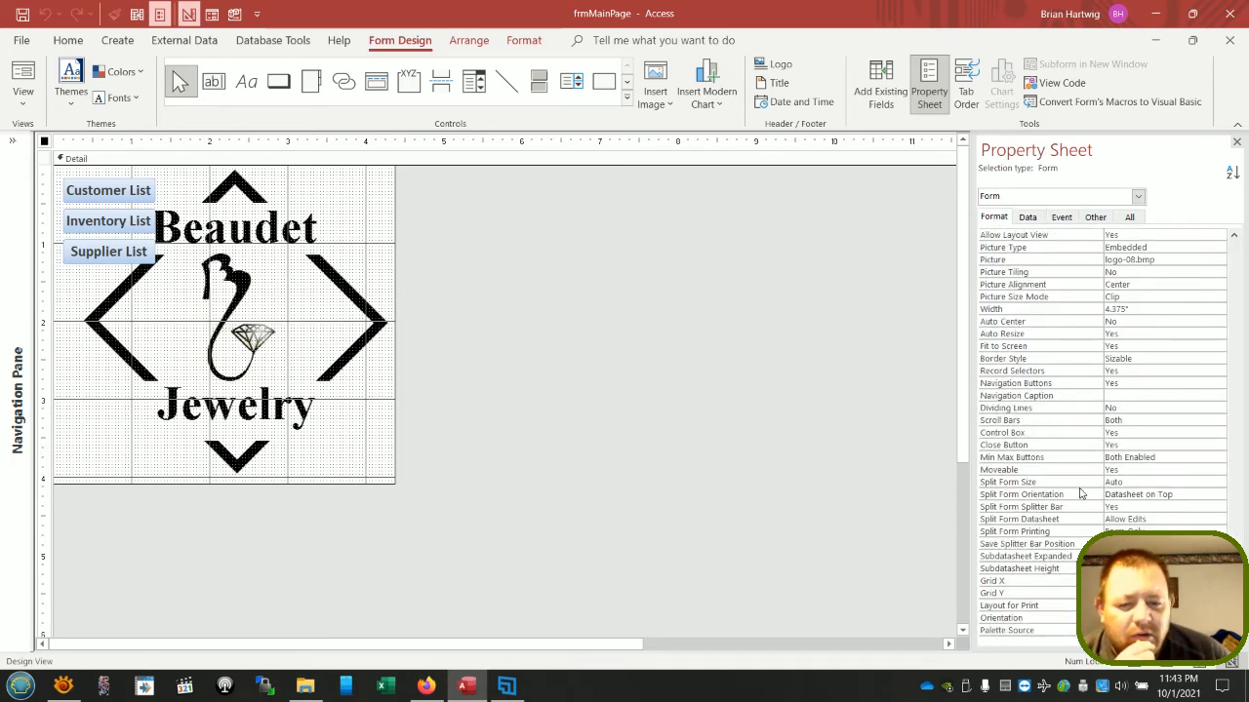
{"action": "left_click", "coordinate": [1104, 432]}
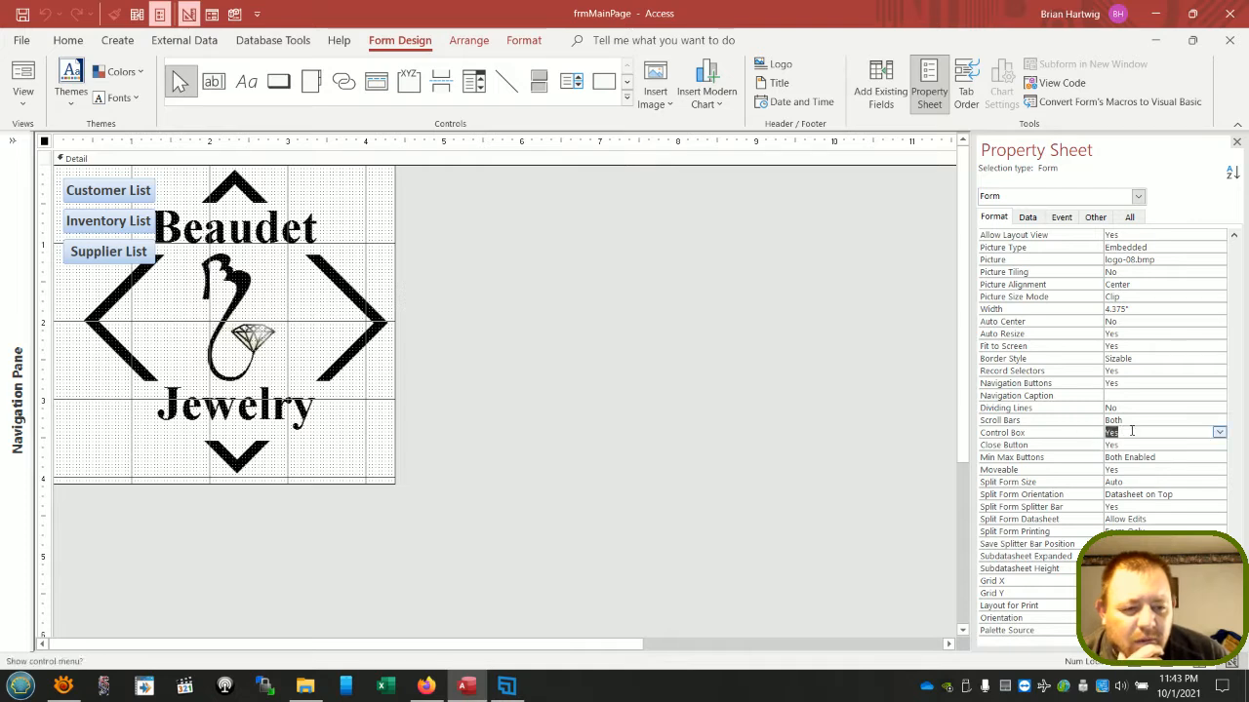
{"action": "double_click", "coordinate": [1132, 431]}
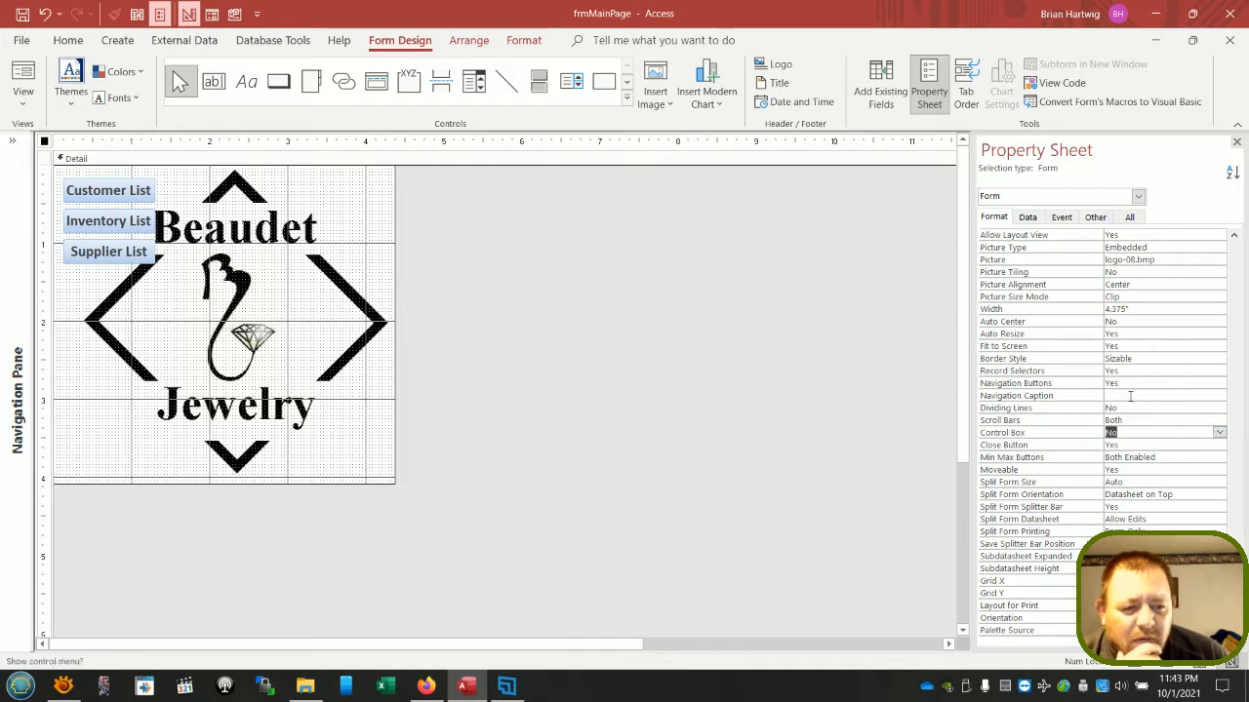
{"action": "double_click", "coordinate": [1130, 383]}
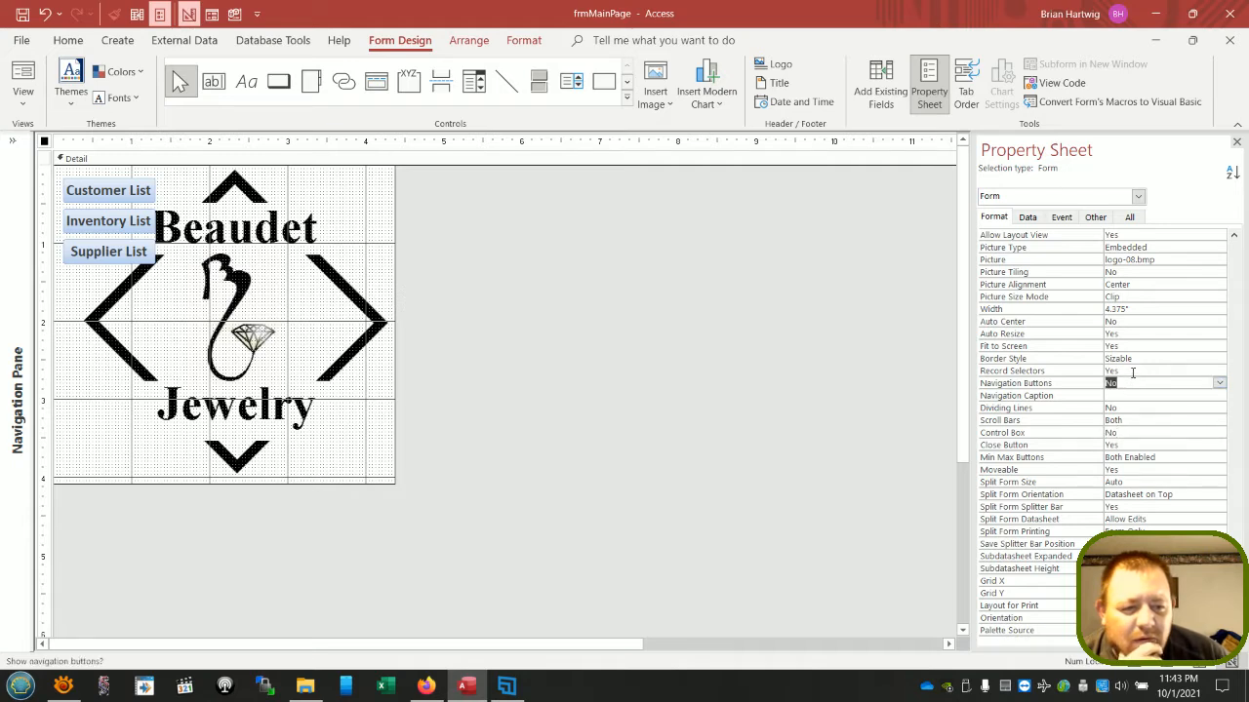
{"action": "double_click", "coordinate": [1132, 372]}
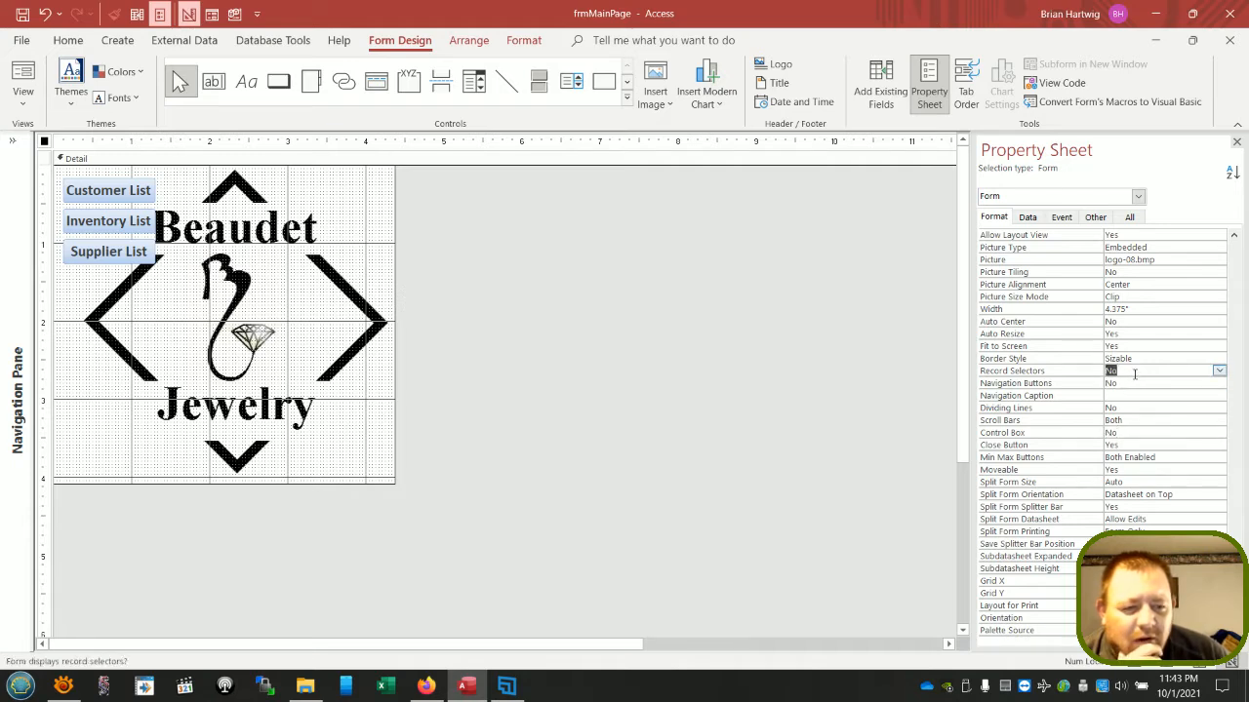
- Review the Border Style options available for the main page form
{"action": "left_click", "coordinate": [1145, 358]}
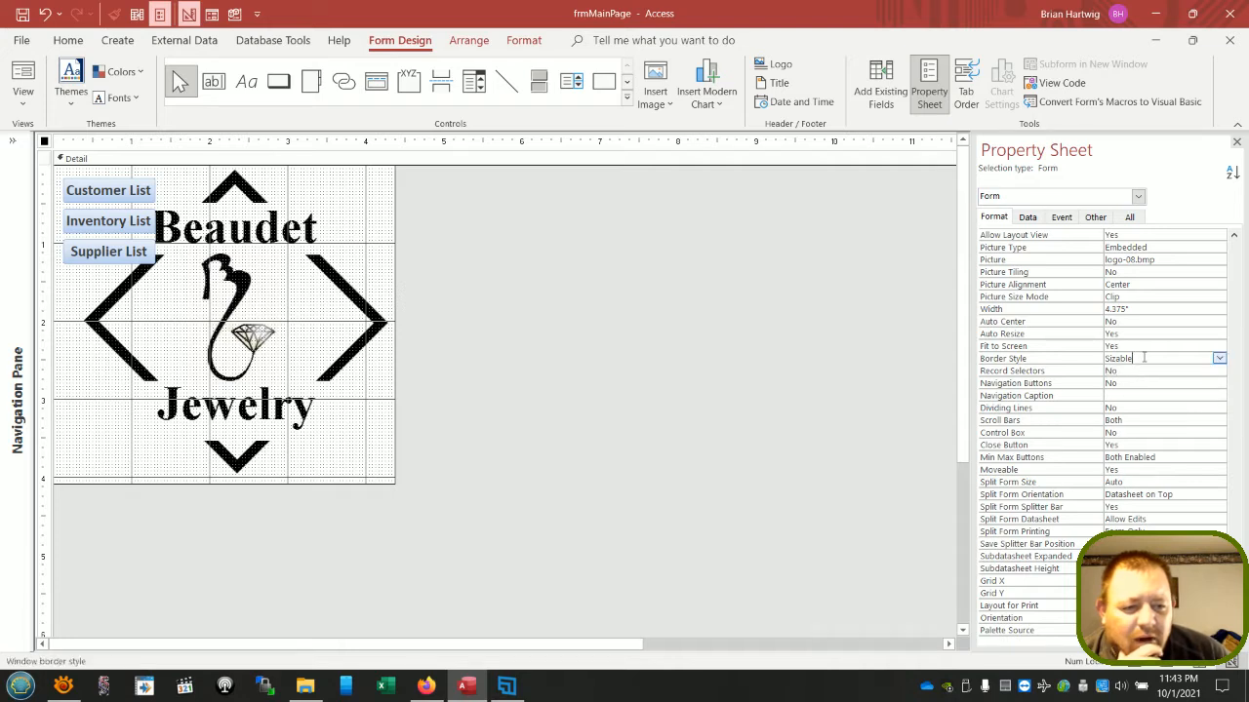
{"action": "left_click", "coordinate": [1219, 359]}
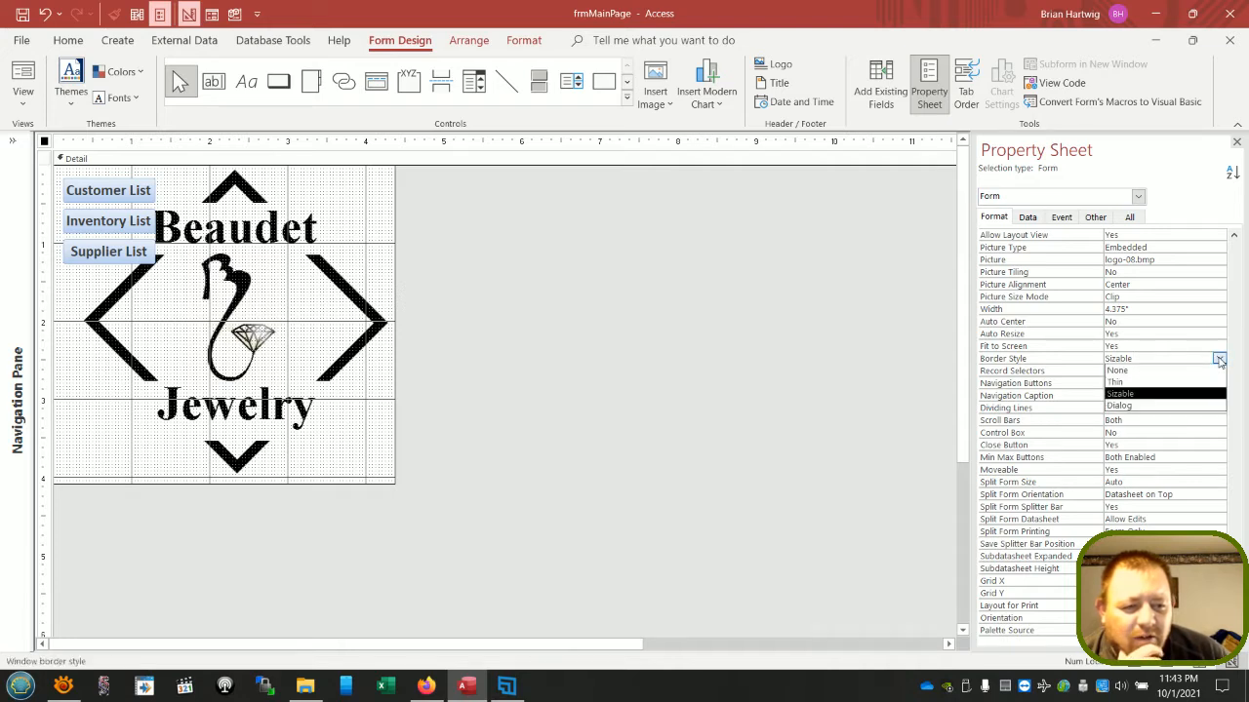
{"action": "left_click", "coordinate": [1218, 359]}
{"action": "left_click", "coordinate": [1219, 359]}
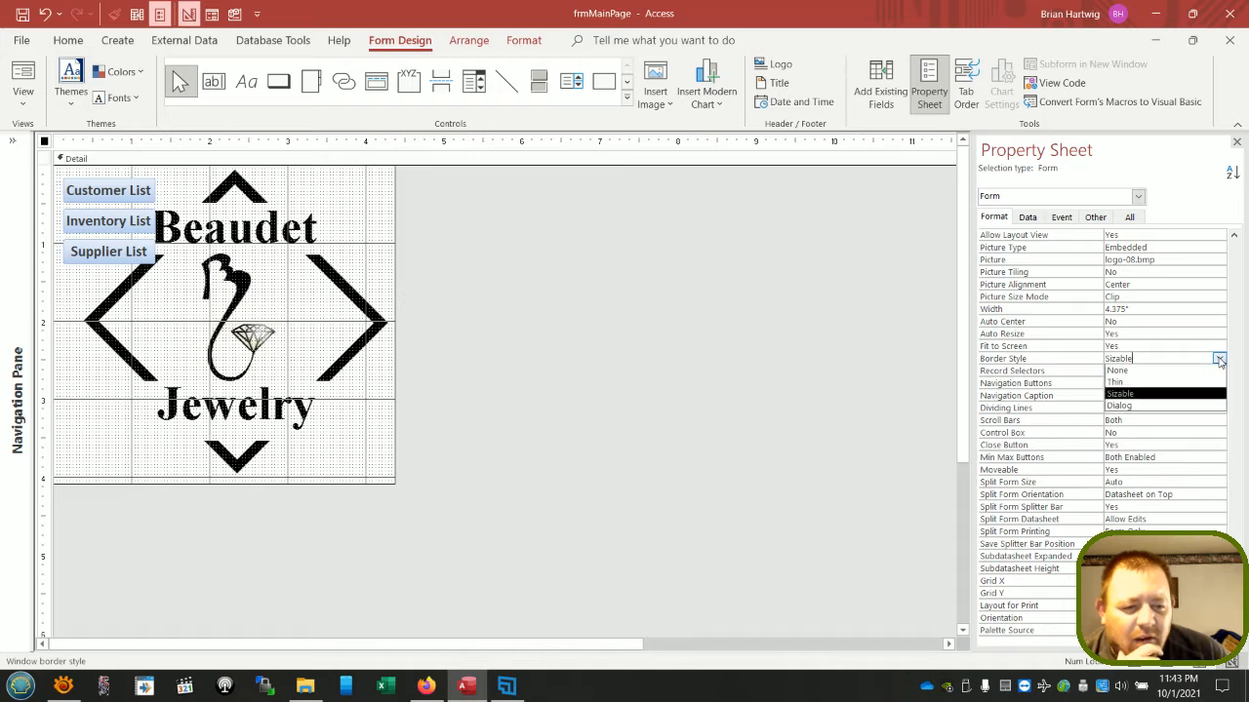
{"action": "left_click", "coordinate": [1153, 357]}
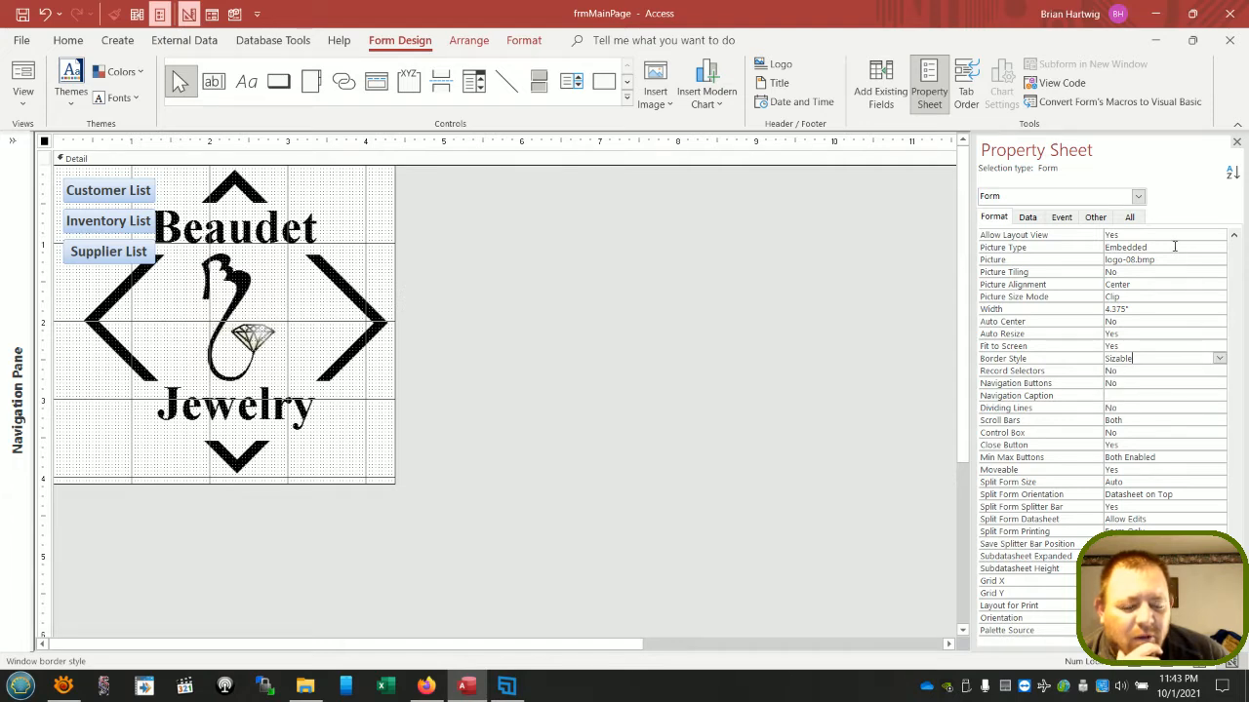
{"action": "left_click", "coordinate": [1219, 358]}
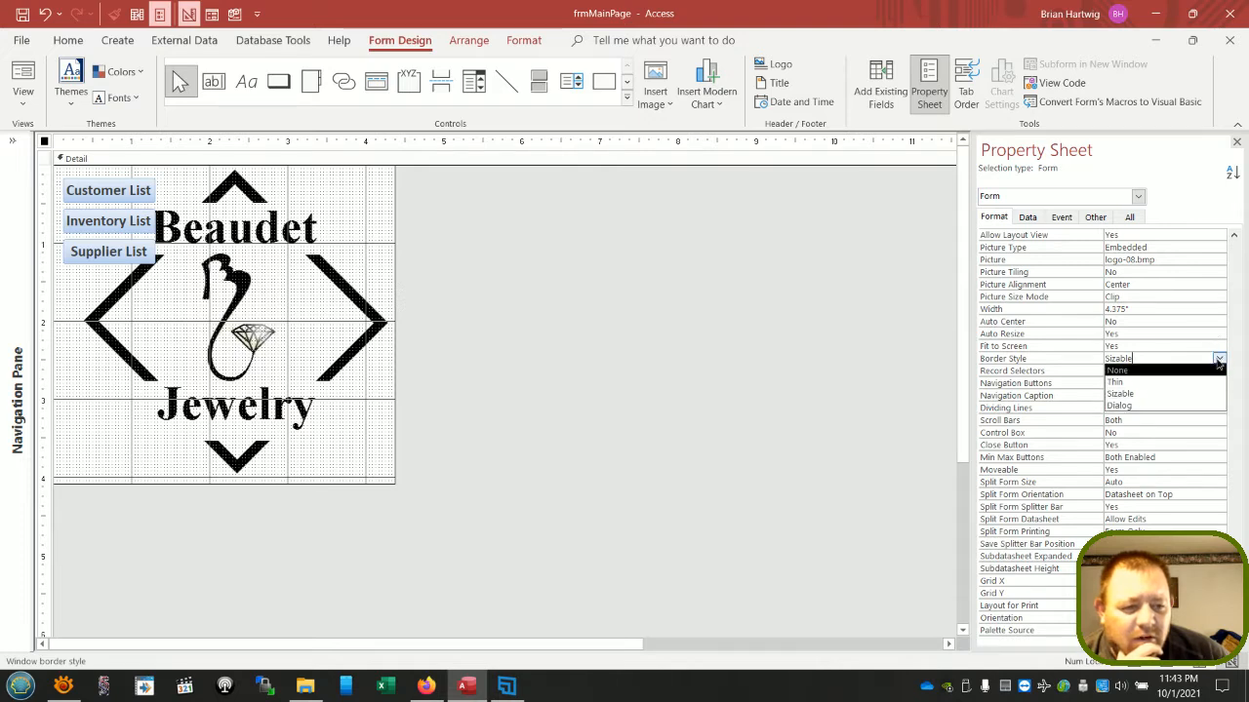
{"action": "key", "text": "Escape"}
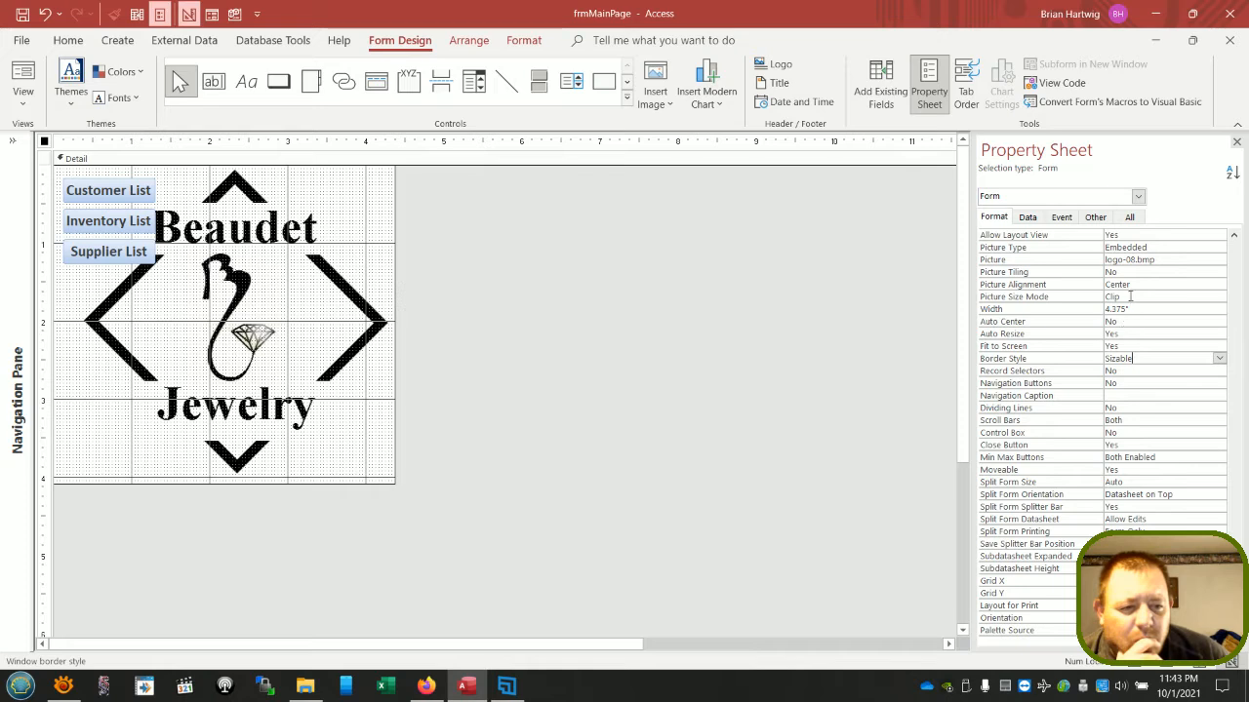
- Set the main page form's Default View property to Datasheet
{"action": "scroll", "coordinate": [1138, 294], "scroll_direction": "up", "scroll_amount": 2}
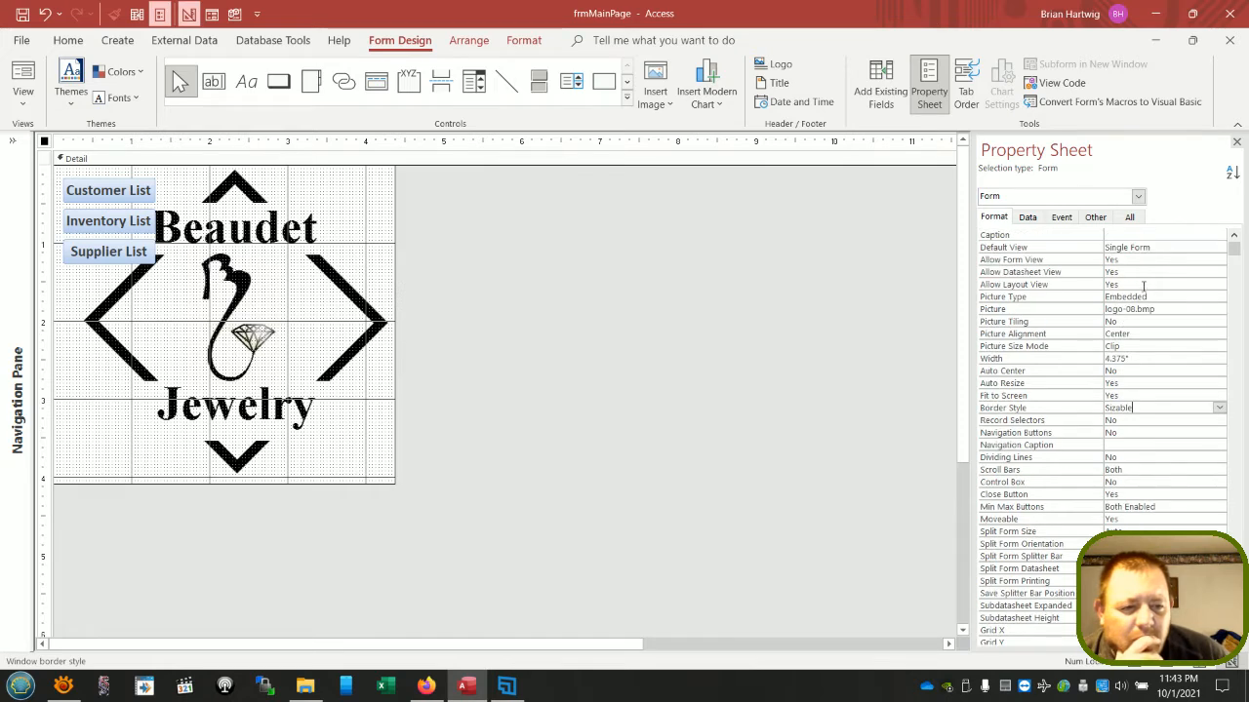
{"action": "left_click", "coordinate": [1155, 247]}
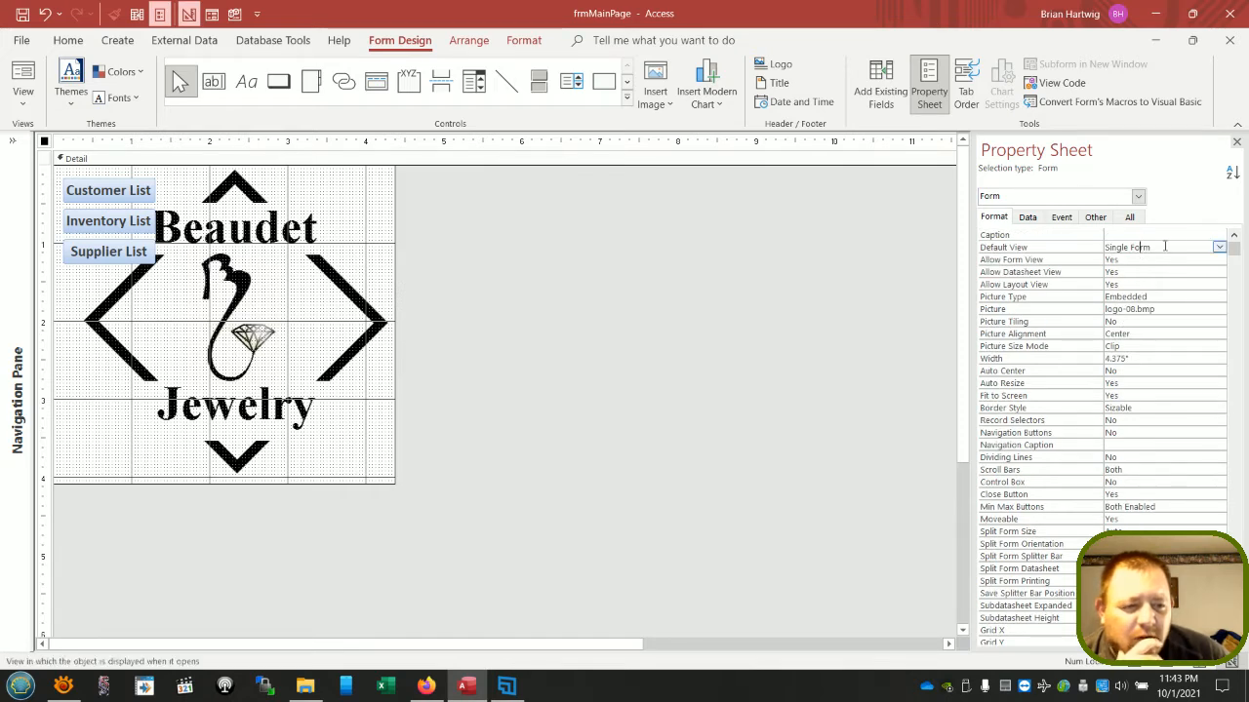
{"action": "left_click", "coordinate": [1218, 250]}
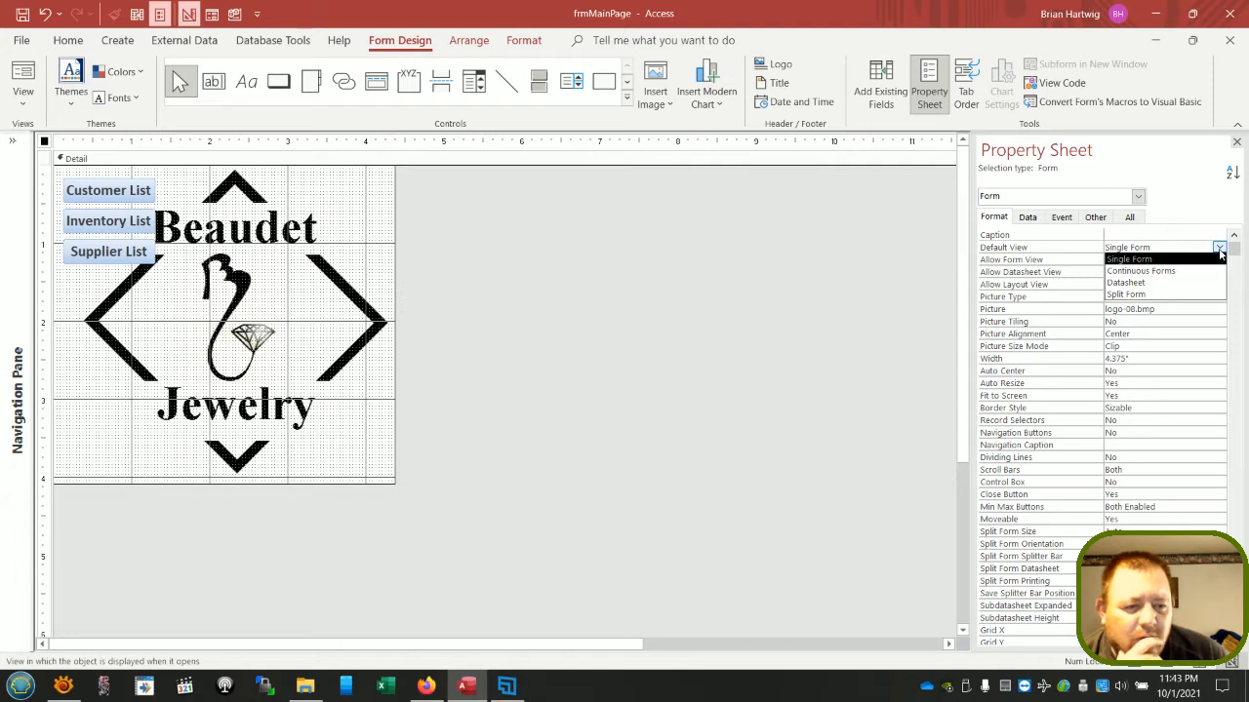
{"action": "left_click", "coordinate": [1158, 283]}
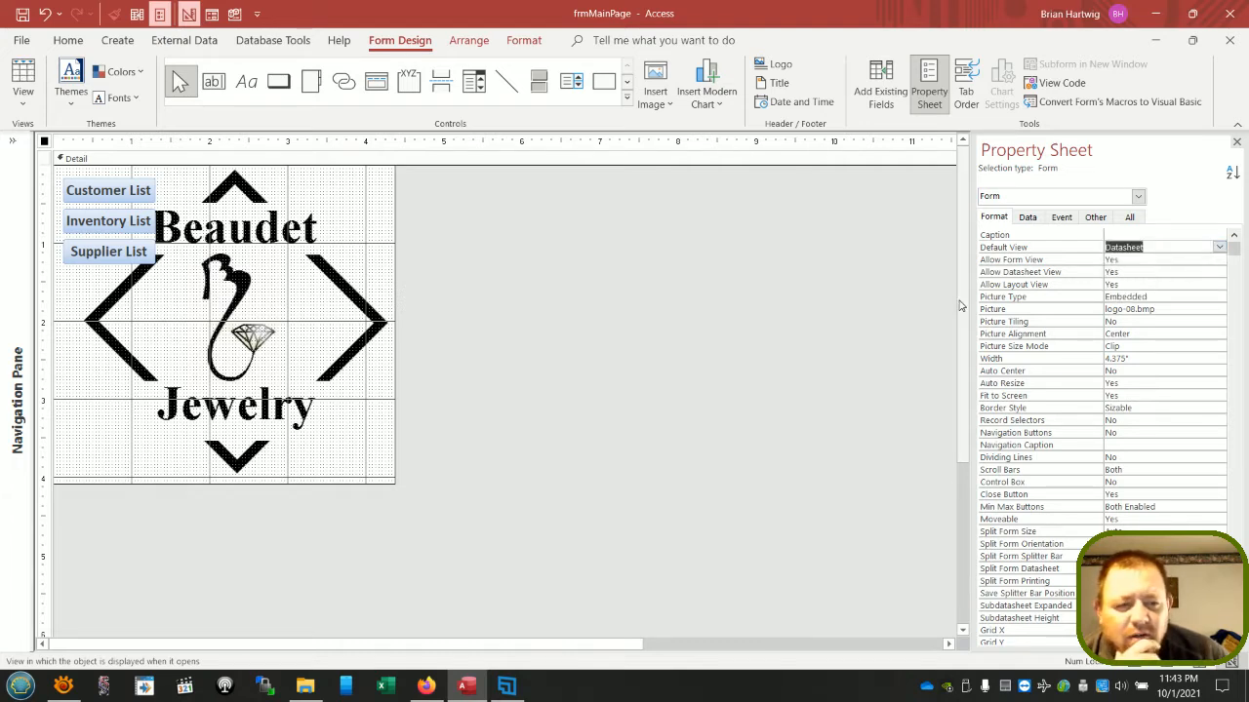
{"action": "left_click", "coordinate": [917, 290]}
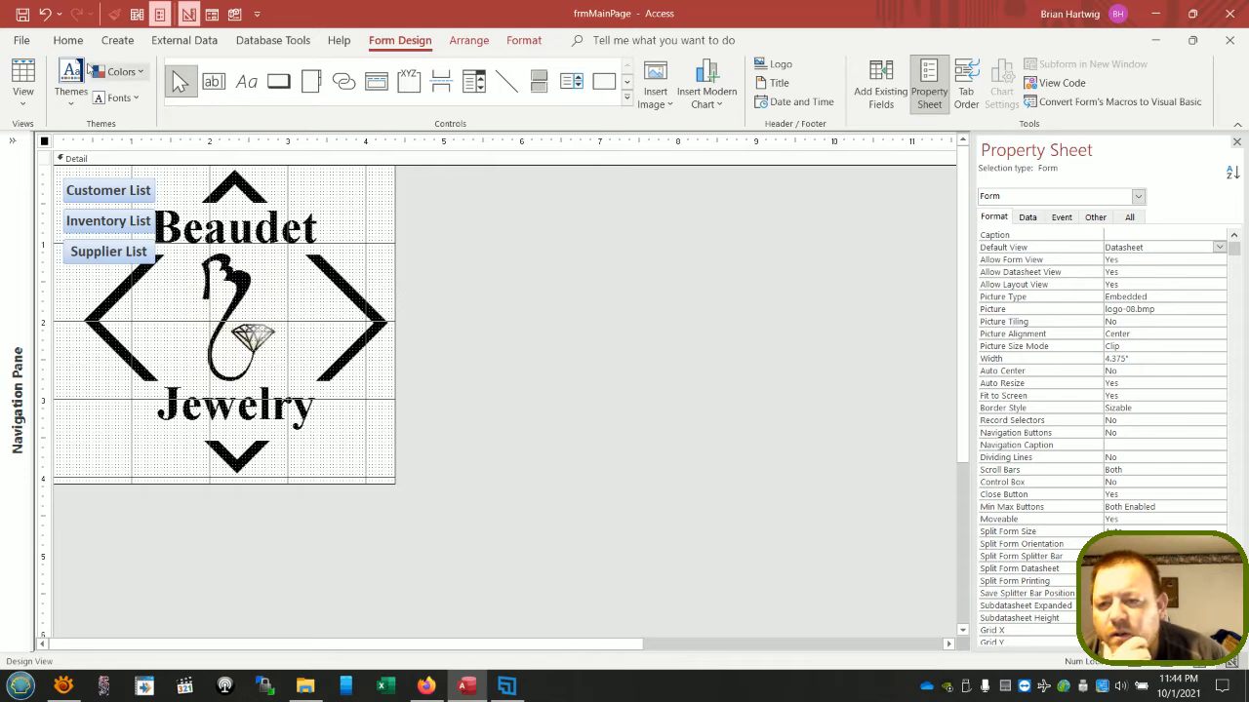
- Switch the main page form to Layout View and look through the Customer List button's property categories
{"action": "left_click", "coordinate": [21, 71]}
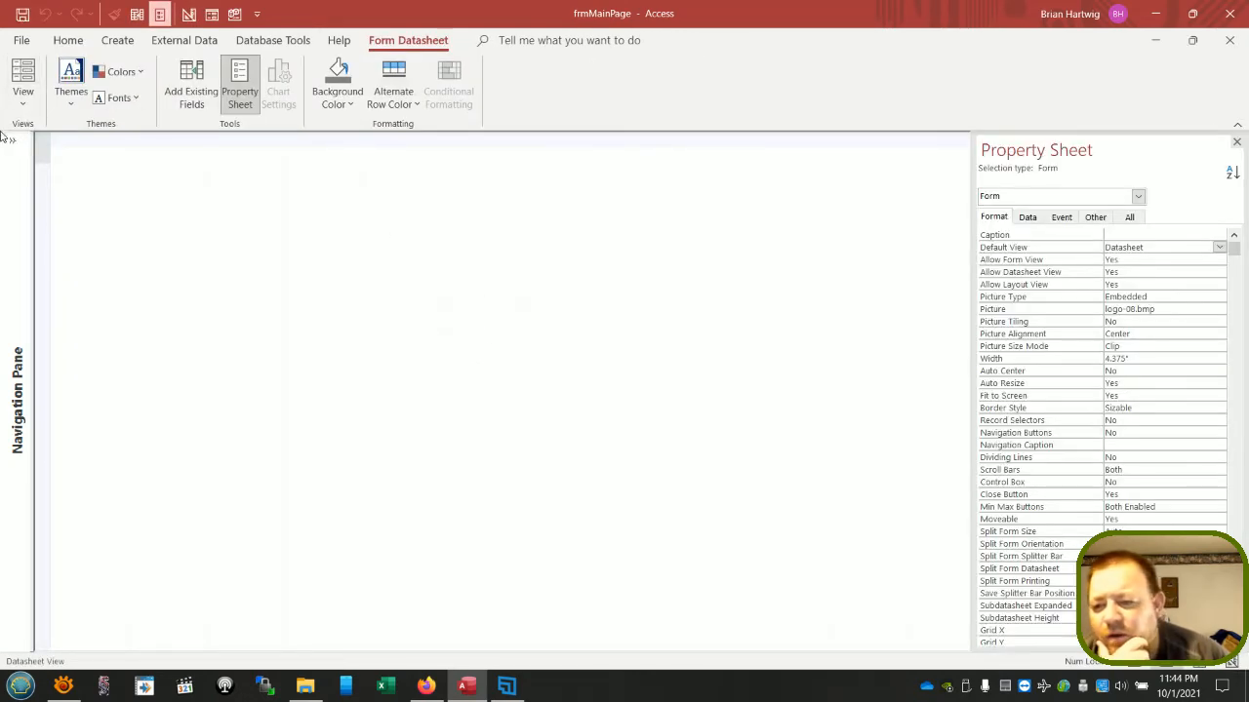
{"action": "left_click", "coordinate": [20, 78]}
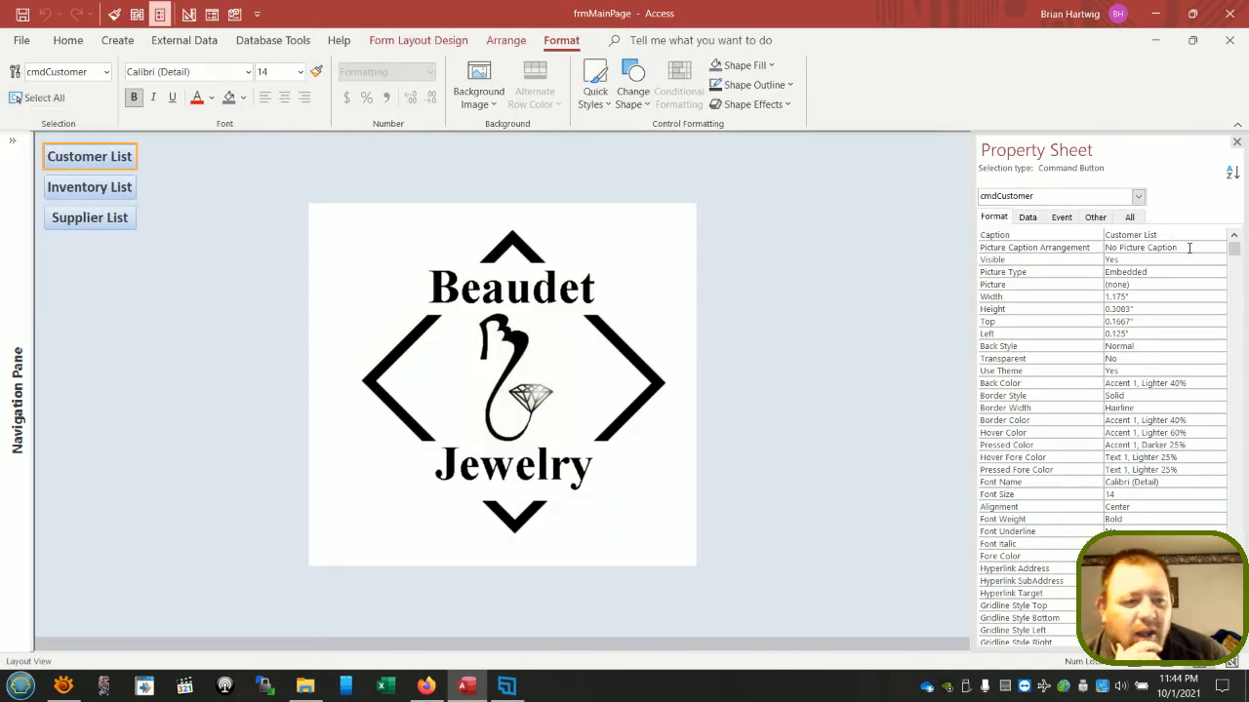
{"action": "left_click", "coordinate": [1032, 217]}
{"action": "left_click", "coordinate": [1060, 218]}
{"action": "left_click", "coordinate": [1003, 217]}
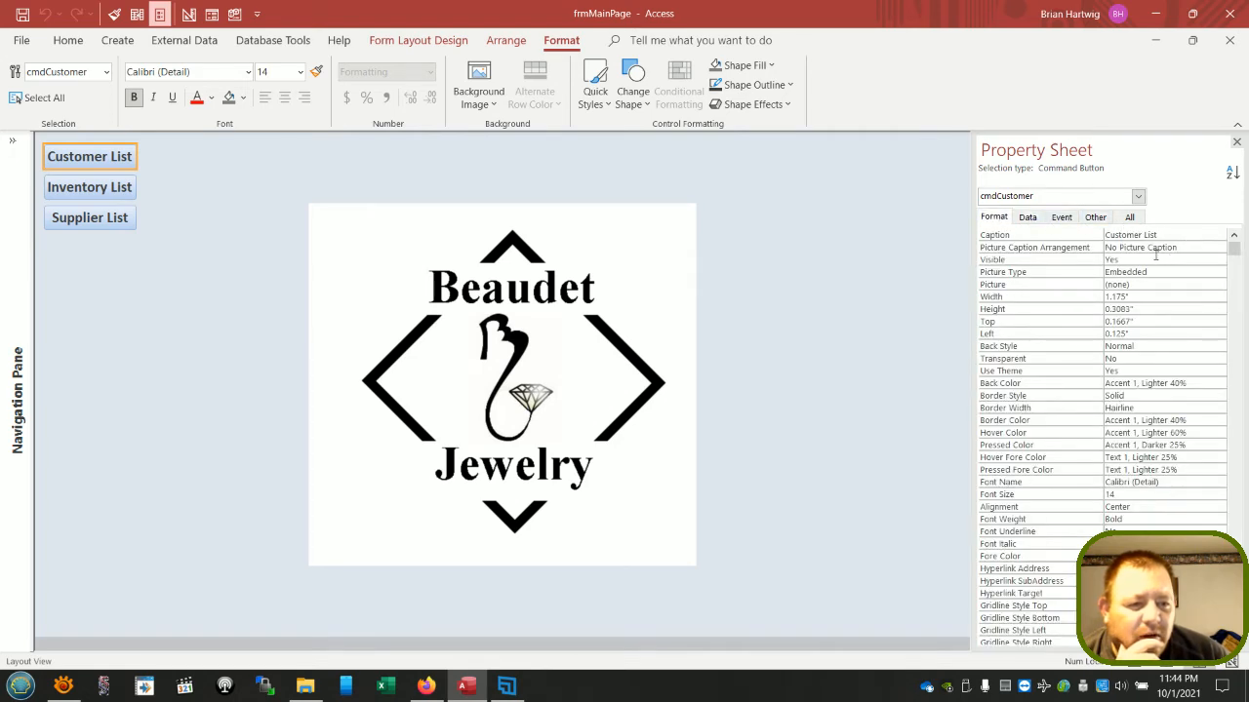
{"action": "left_click", "coordinate": [1109, 220]}
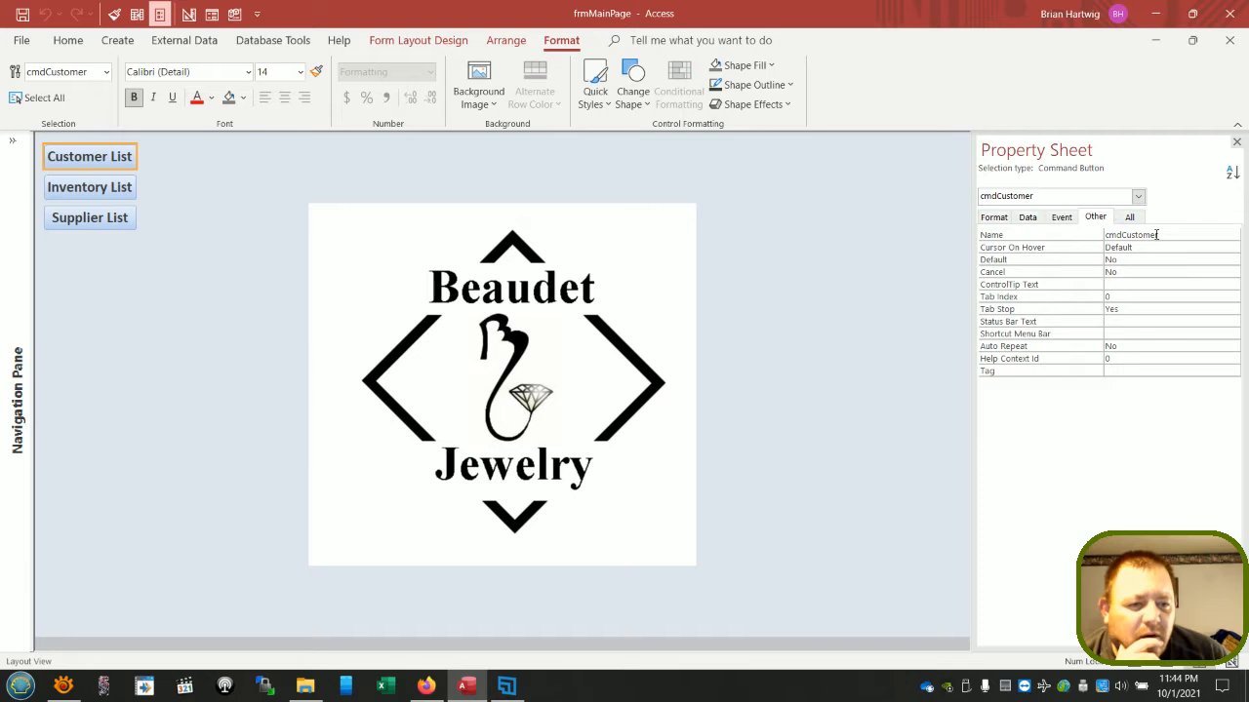
{"action": "left_click", "coordinate": [1069, 222]}
{"action": "left_click", "coordinate": [1029, 221]}
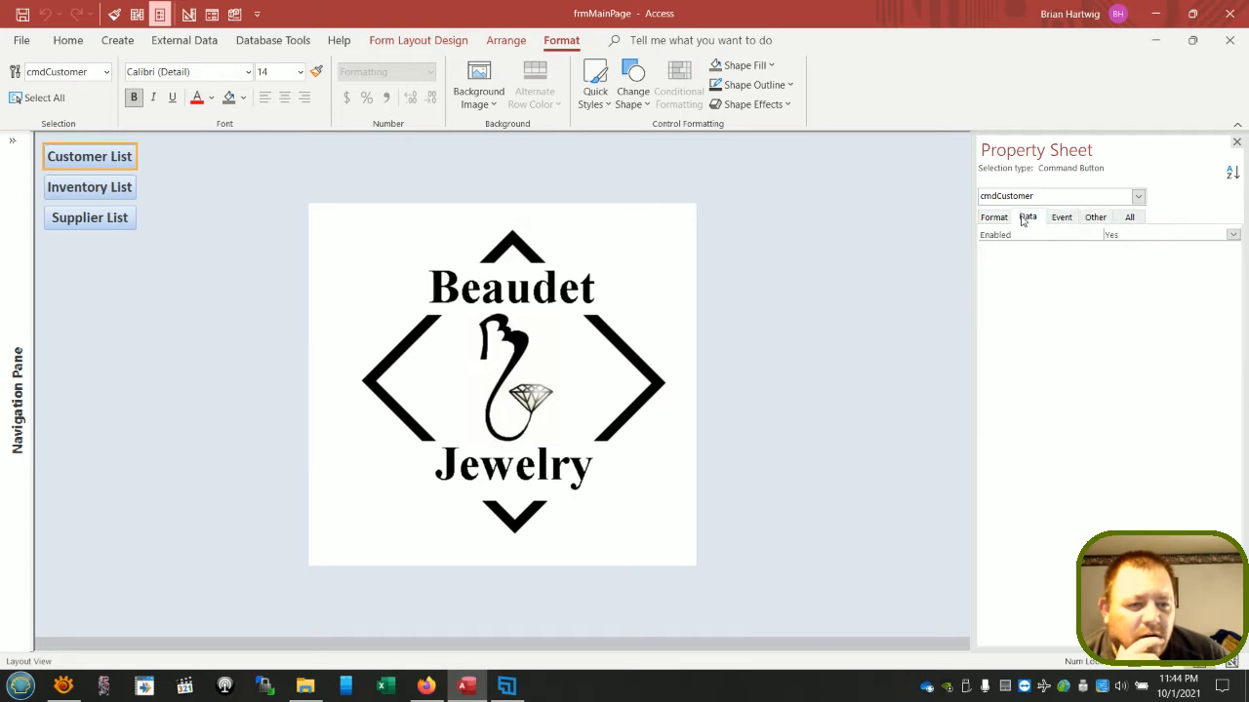
{"action": "left_click", "coordinate": [997, 220]}
{"action": "left_click", "coordinate": [629, 298]}
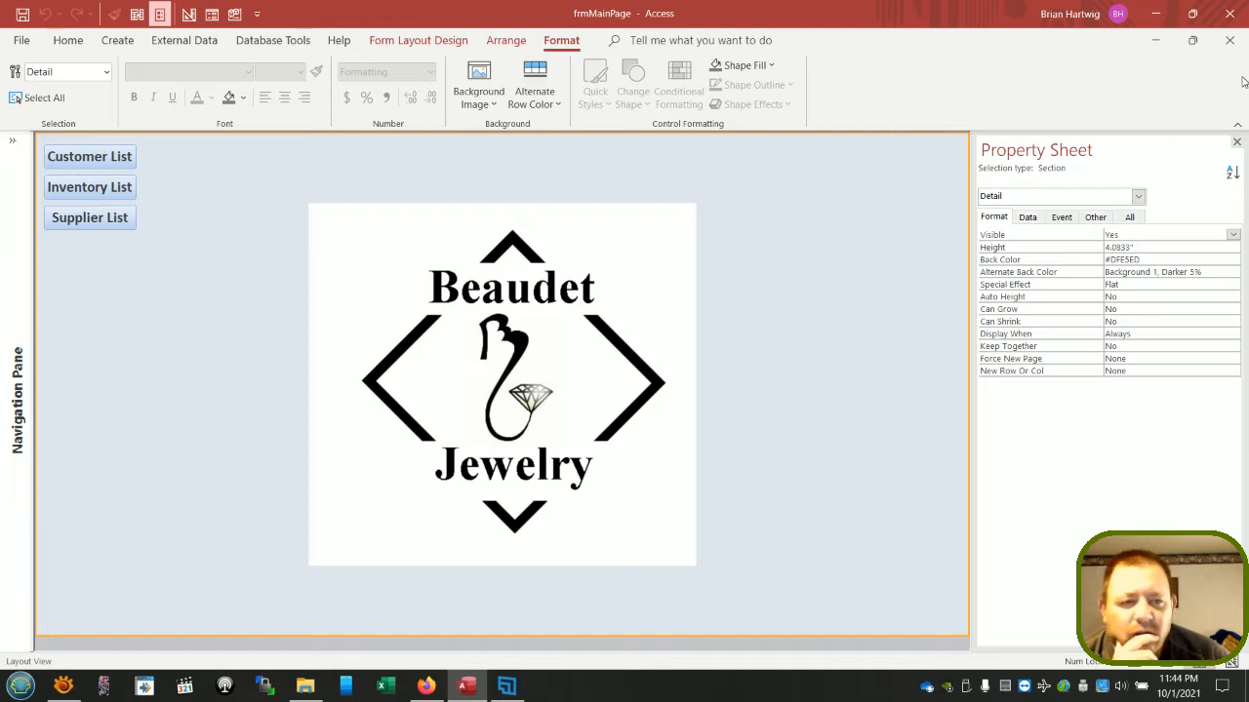
- Restore the frmMainPage window from maximized, move it slightly, and enlarge it to show the whole Beaudet Jewelry logo
{"action": "left_click", "coordinate": [1192, 40]}
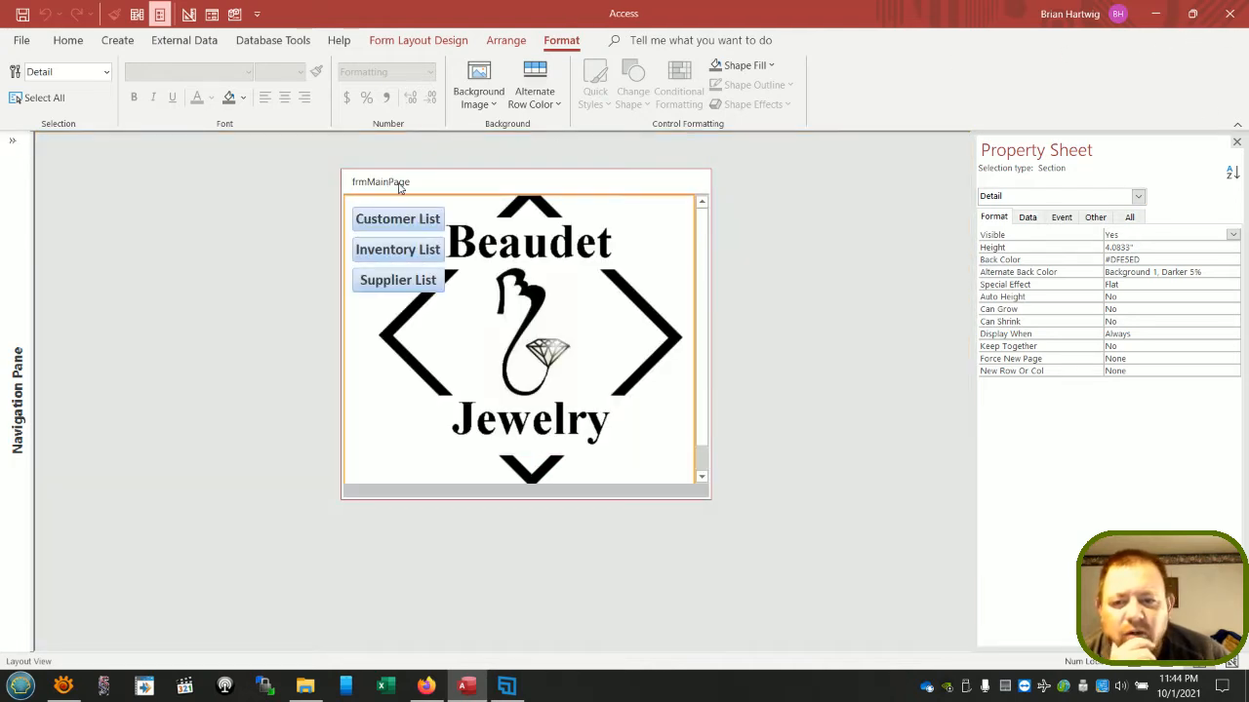
{"action": "left_click_drag", "start_coordinate": [439, 190], "coordinate": [390, 182]}
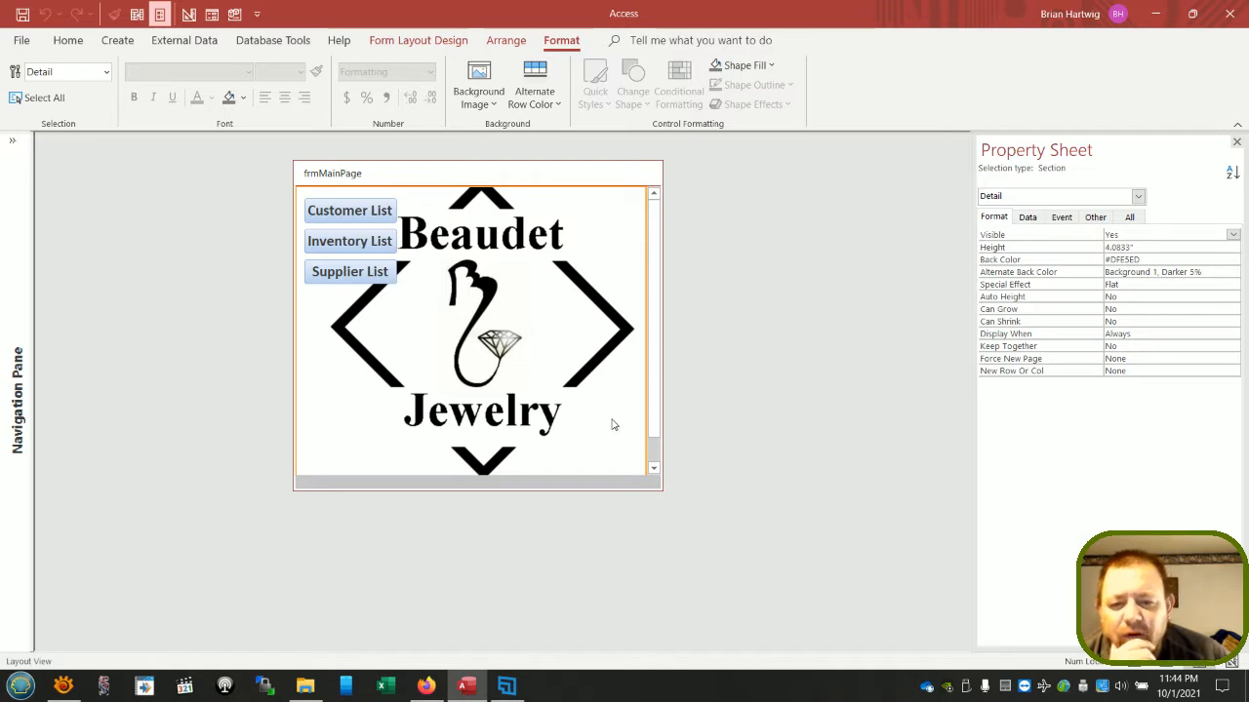
{"action": "left_click_drag", "start_coordinate": [662, 492], "coordinate": [728, 585]}
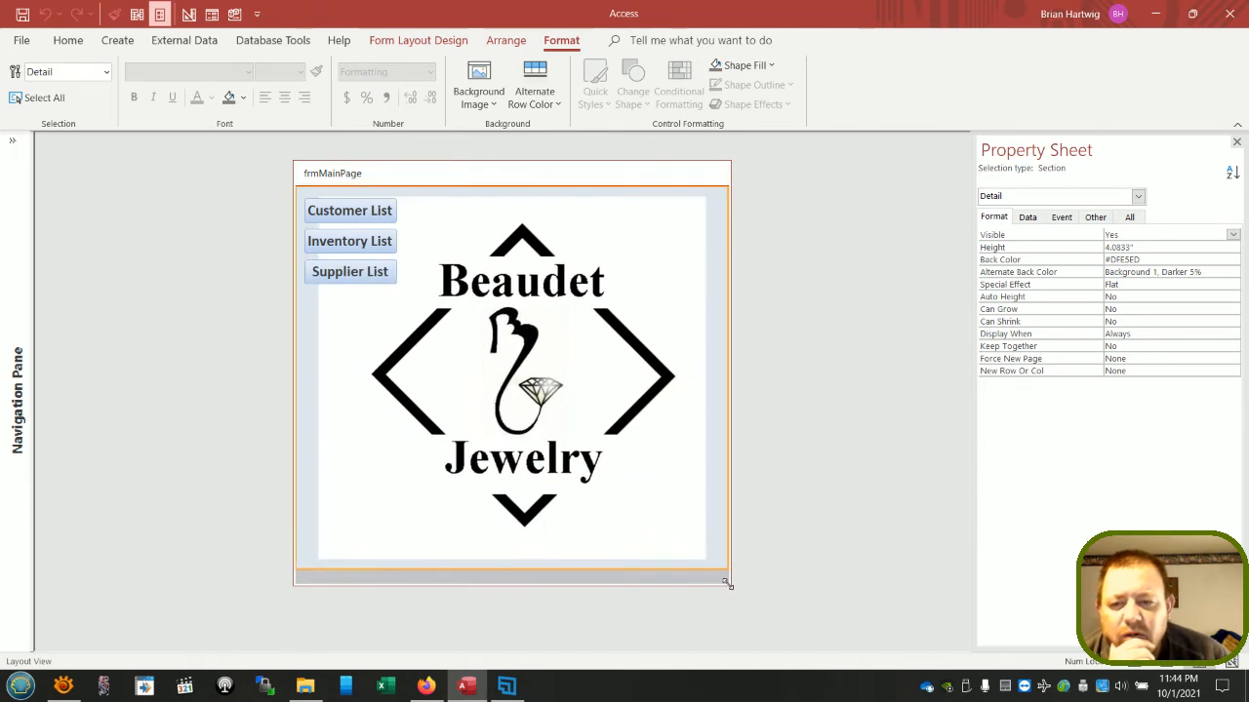
- Review the Datasheet and Current Database settings in Access Options, including document window, navigation and ribbon options
{"action": "left_click", "coordinate": [17, 40]}
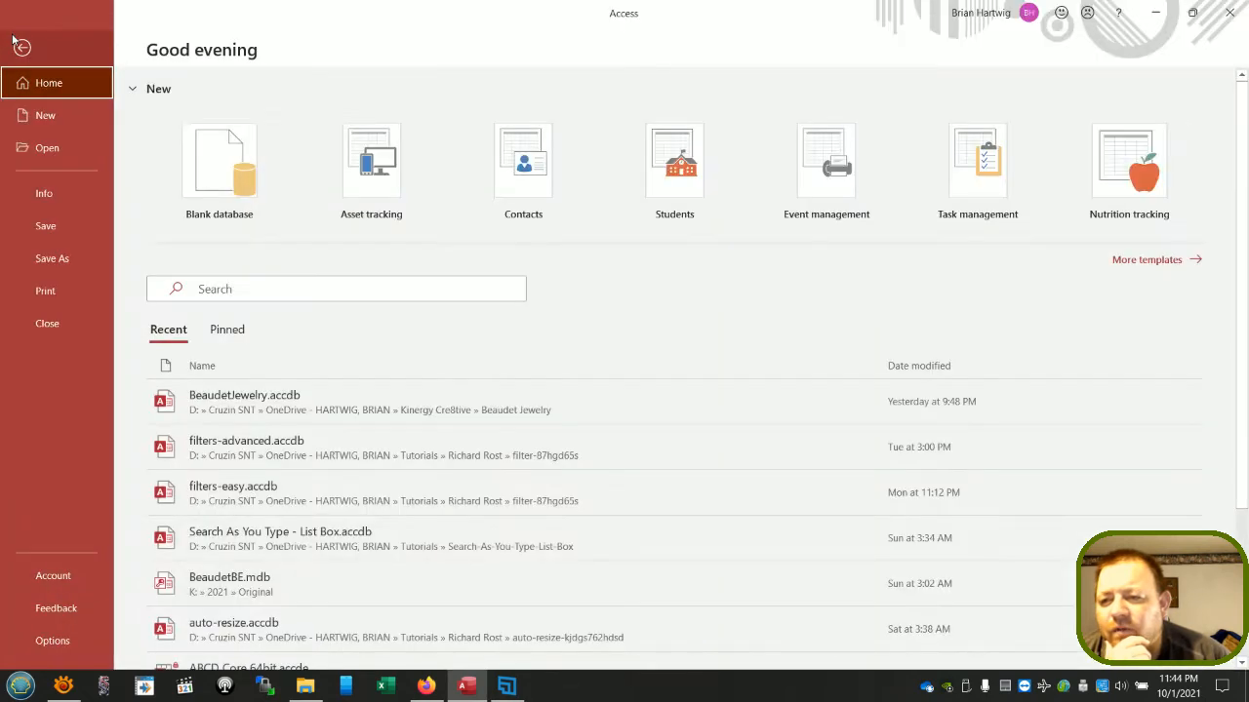
{"action": "left_click", "coordinate": [52, 641]}
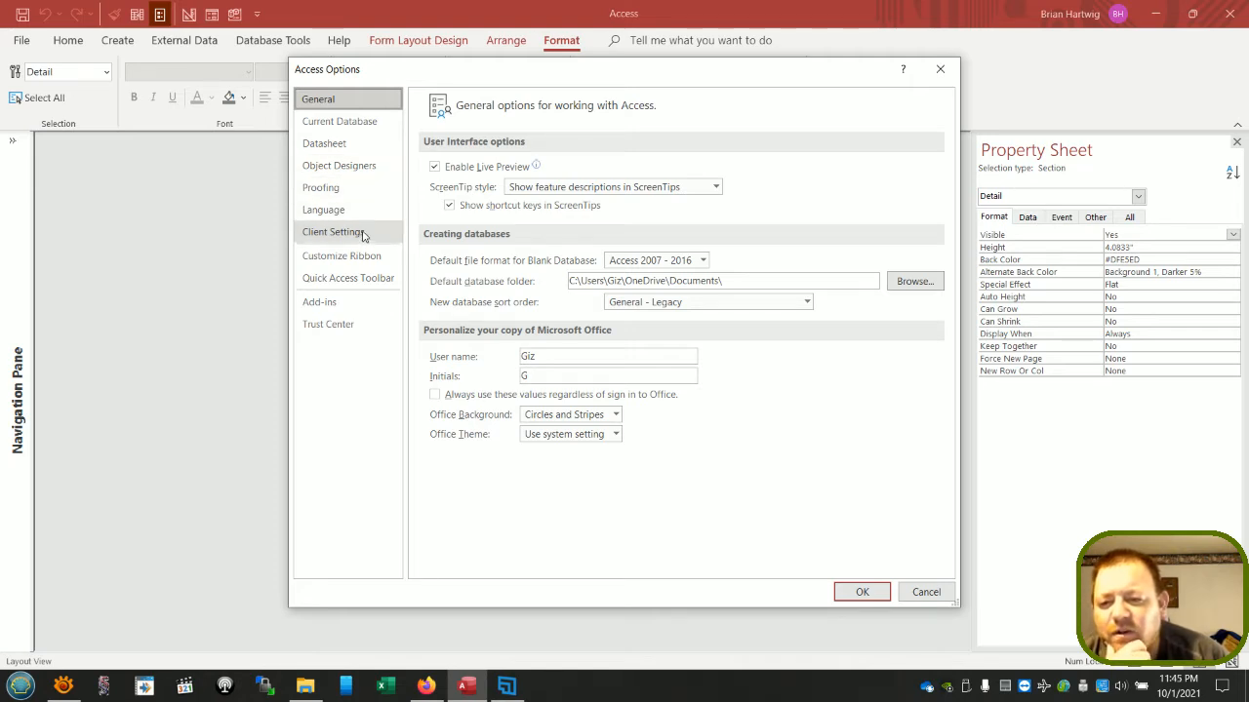
{"action": "left_click", "coordinate": [363, 148]}
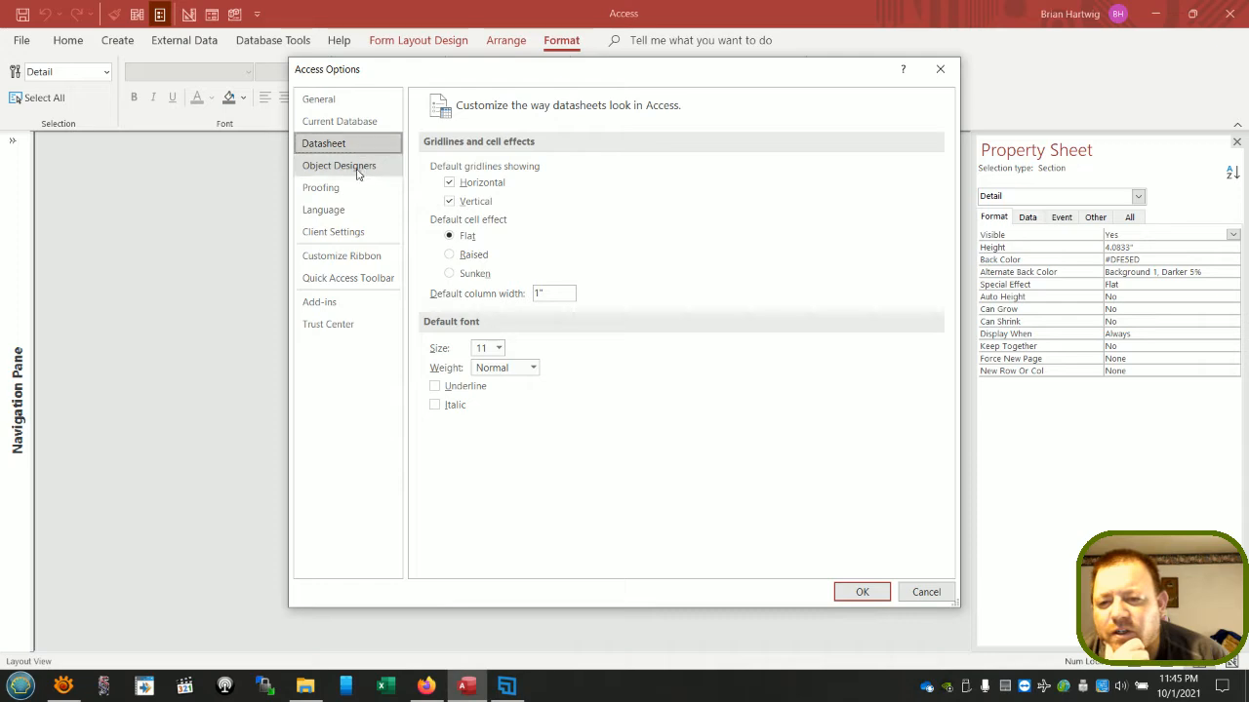
{"action": "left_click", "coordinate": [357, 125]}
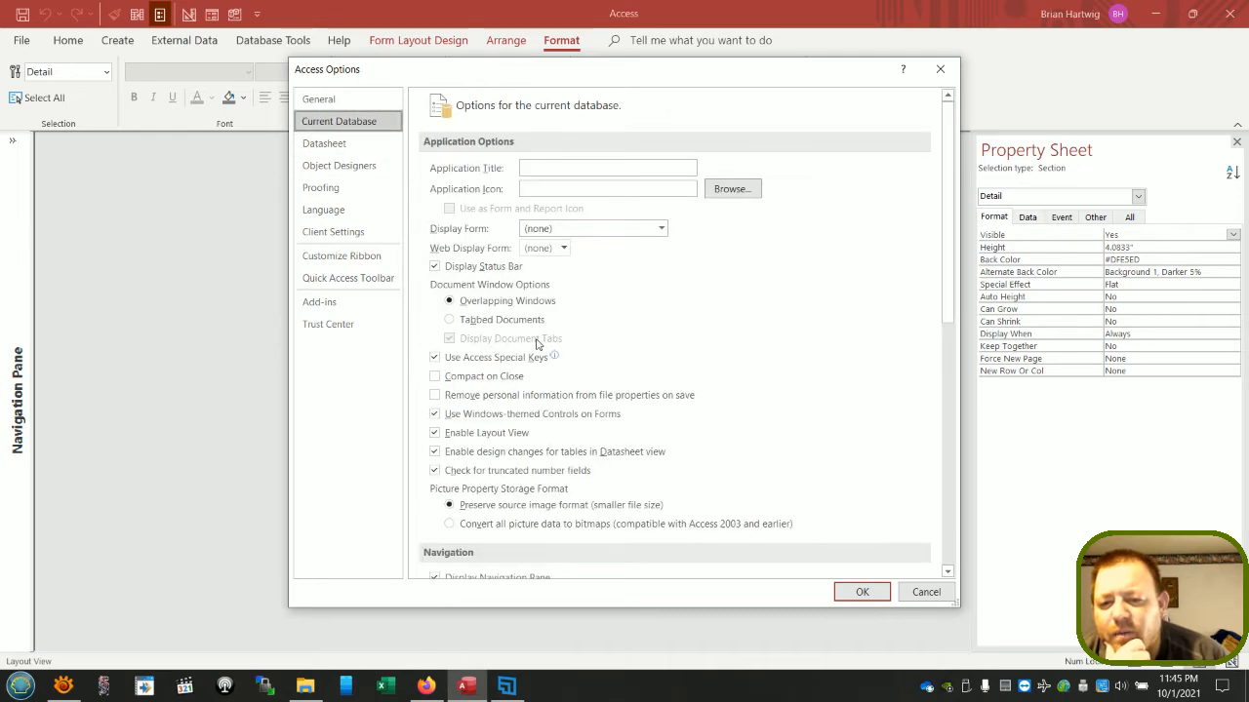
{"action": "scroll", "coordinate": [540, 322], "scroll_direction": "down", "scroll_amount": 3}
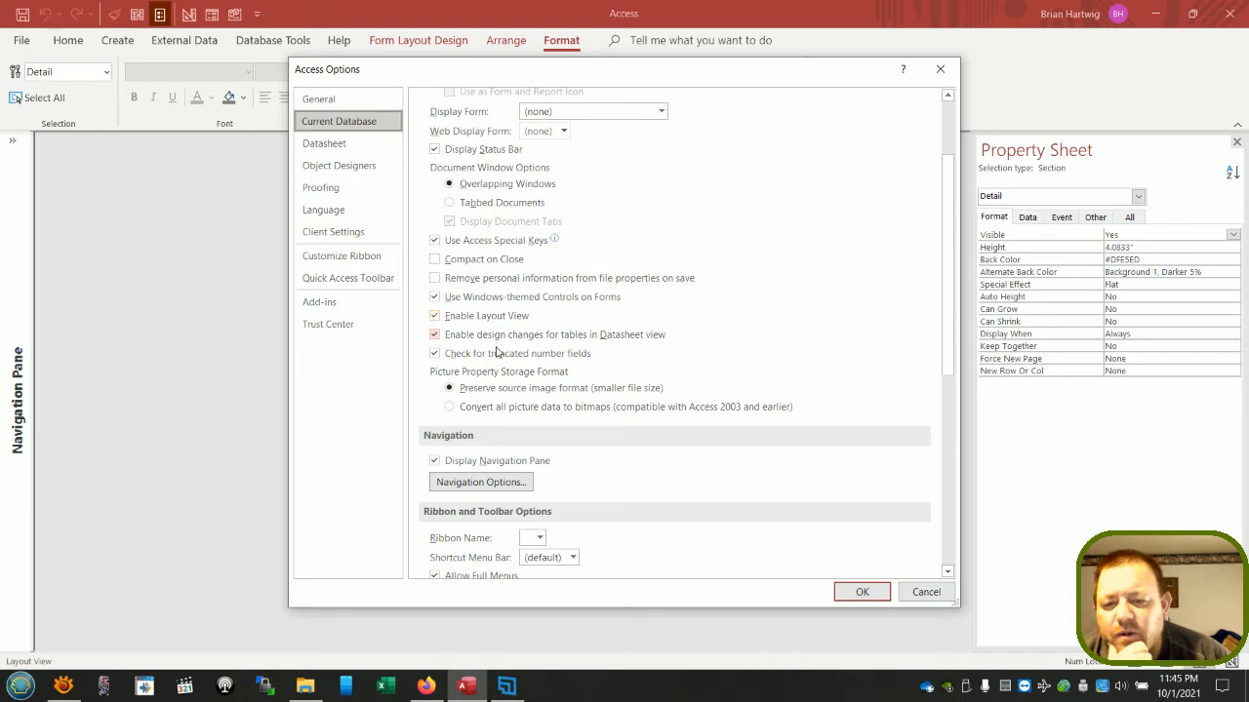
{"action": "scroll", "coordinate": [505, 384], "scroll_direction": "down", "scroll_amount": 3}
{"action": "scroll", "coordinate": [505, 384], "scroll_direction": "down", "scroll_amount": 2}
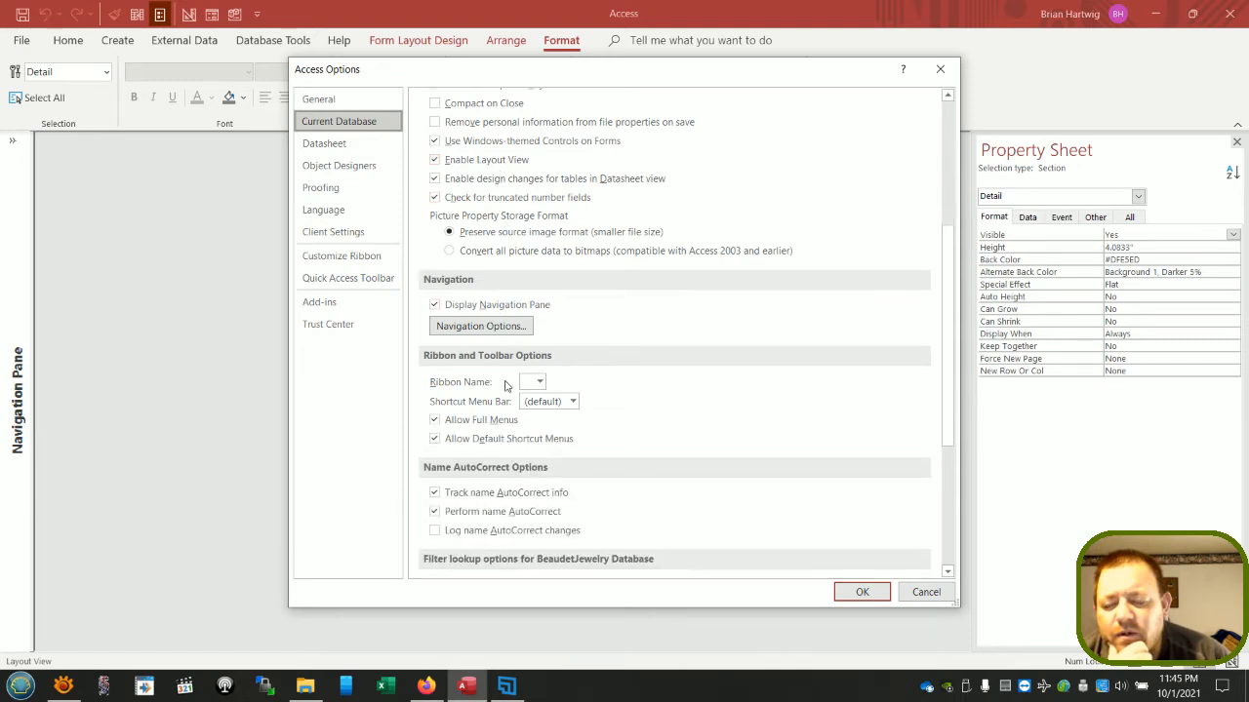
{"action": "scroll", "coordinate": [505, 385], "scroll_direction": "up", "scroll_amount": 5}
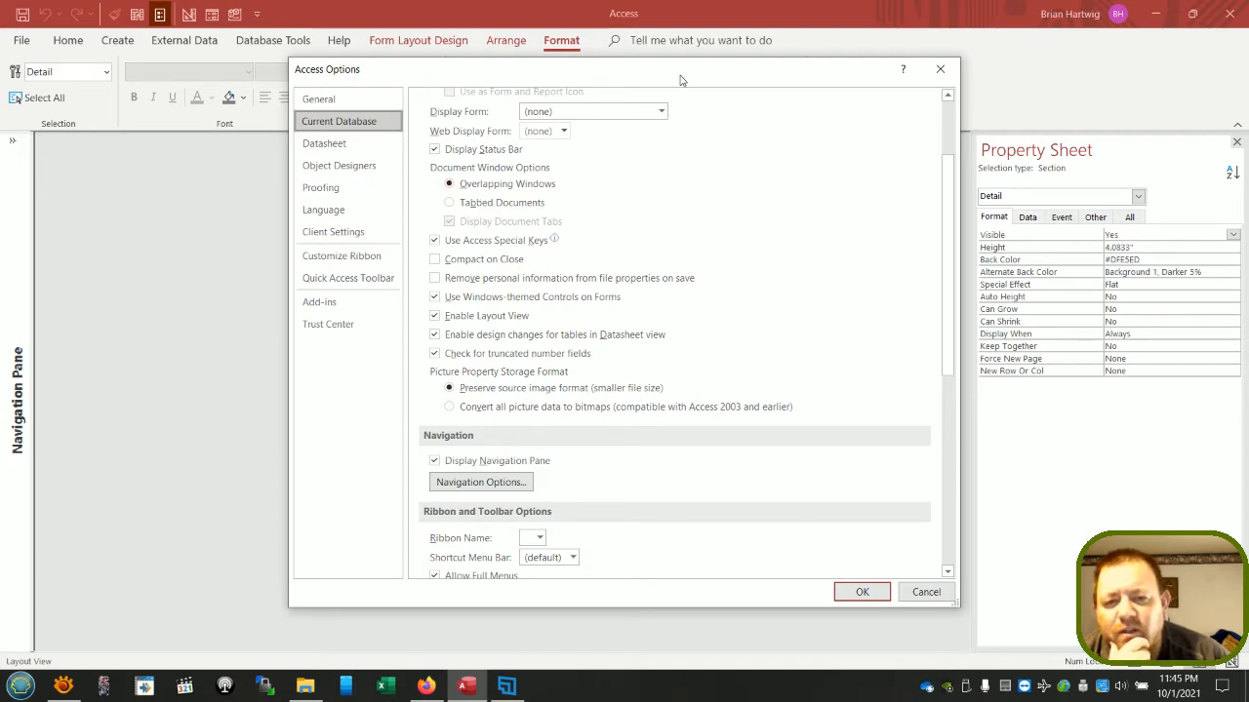
{"action": "mouse_move", "coordinate": [680, 80]}
{"action": "left_mouse_down"}
{"action": "mouse_move", "coordinate": [800, 148]}
{"action": "mouse_move", "coordinate": [889, 64]}
{"action": "mouse_move", "coordinate": [817, 100]}
{"action": "mouse_move", "coordinate": [684, 105]}
{"action": "left_mouse_up"}
{"action": "left_click", "coordinate": [859, 616]}
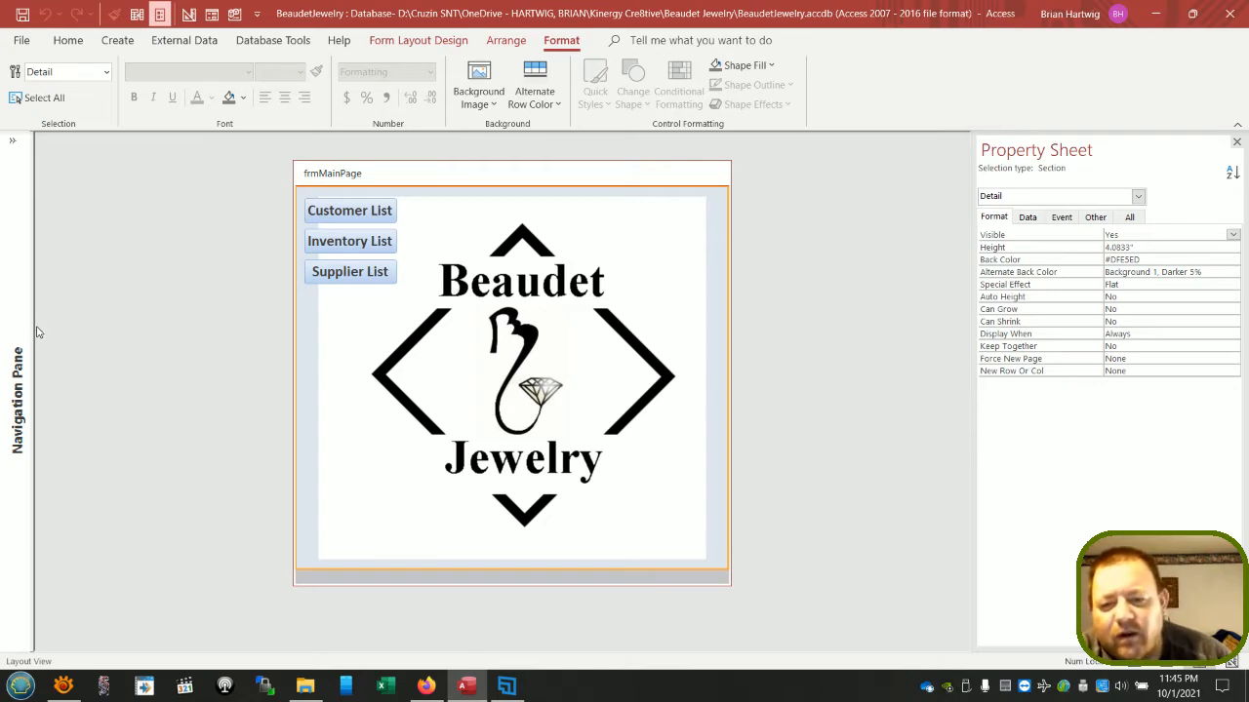
- Inspect the Supplier List button's format properties and display the main page form in Form View
{"action": "left_click", "coordinate": [327, 276]}
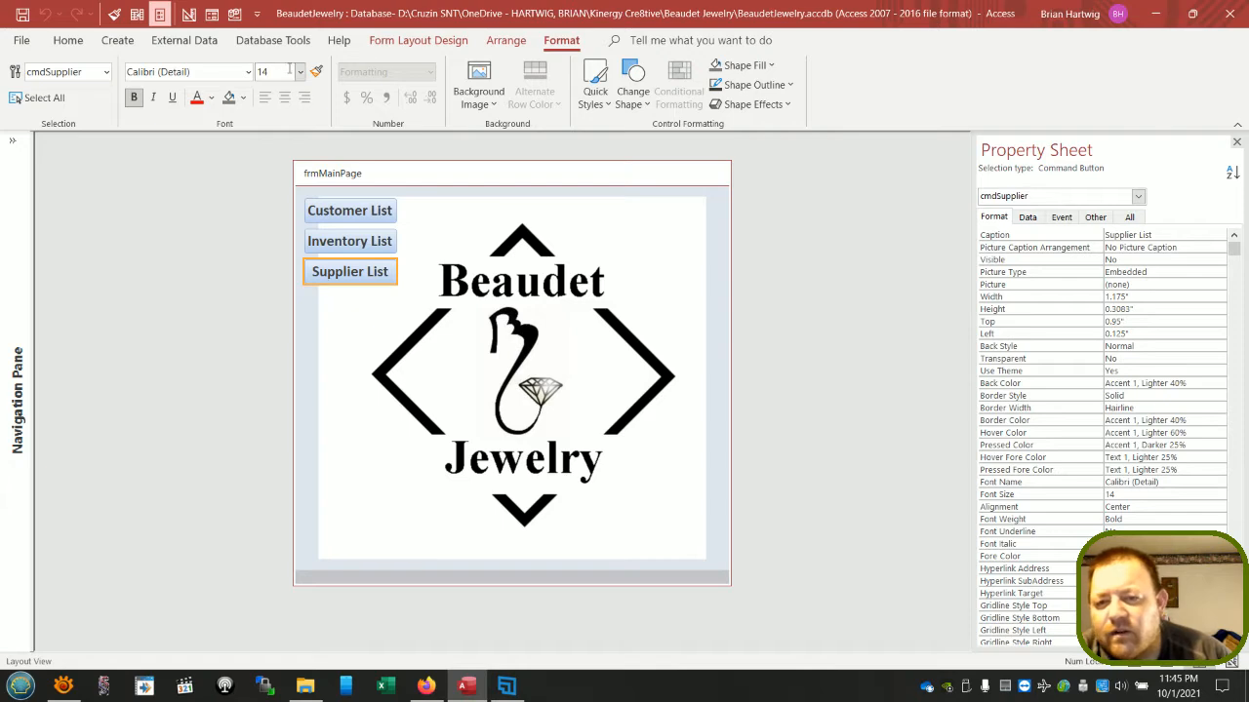
{"action": "left_click", "coordinate": [347, 315]}
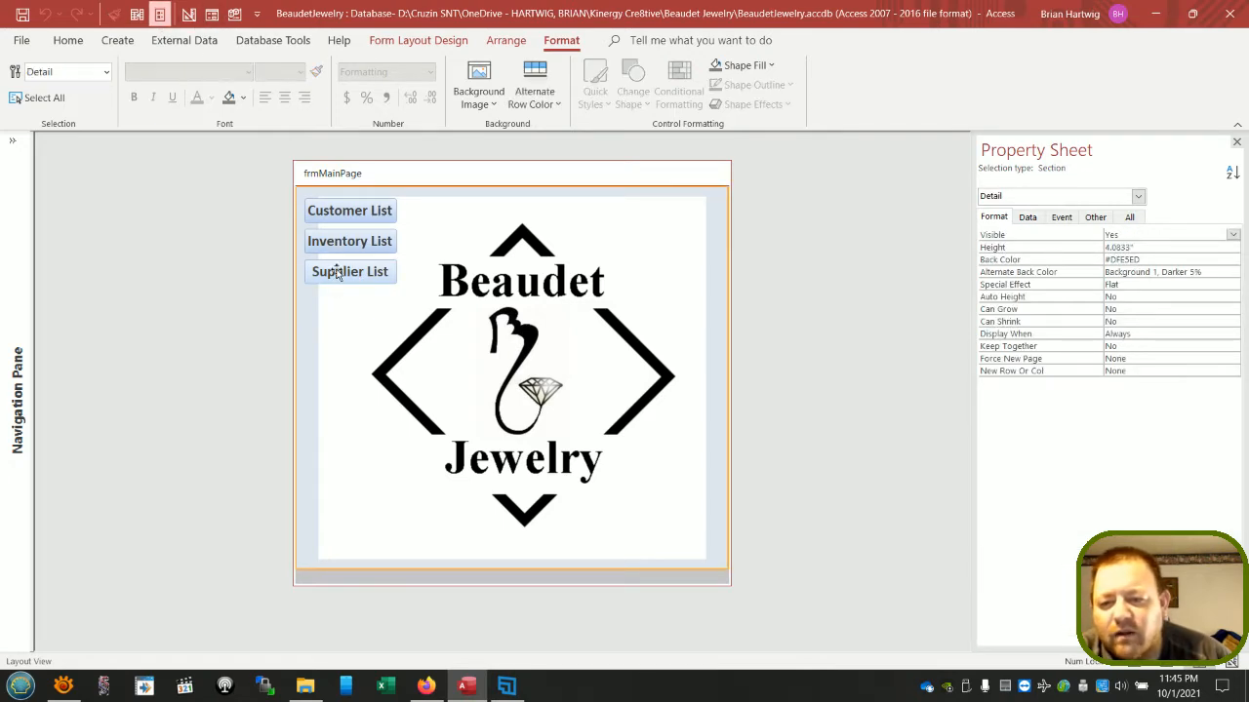
{"action": "left_click", "coordinate": [210, 16]}
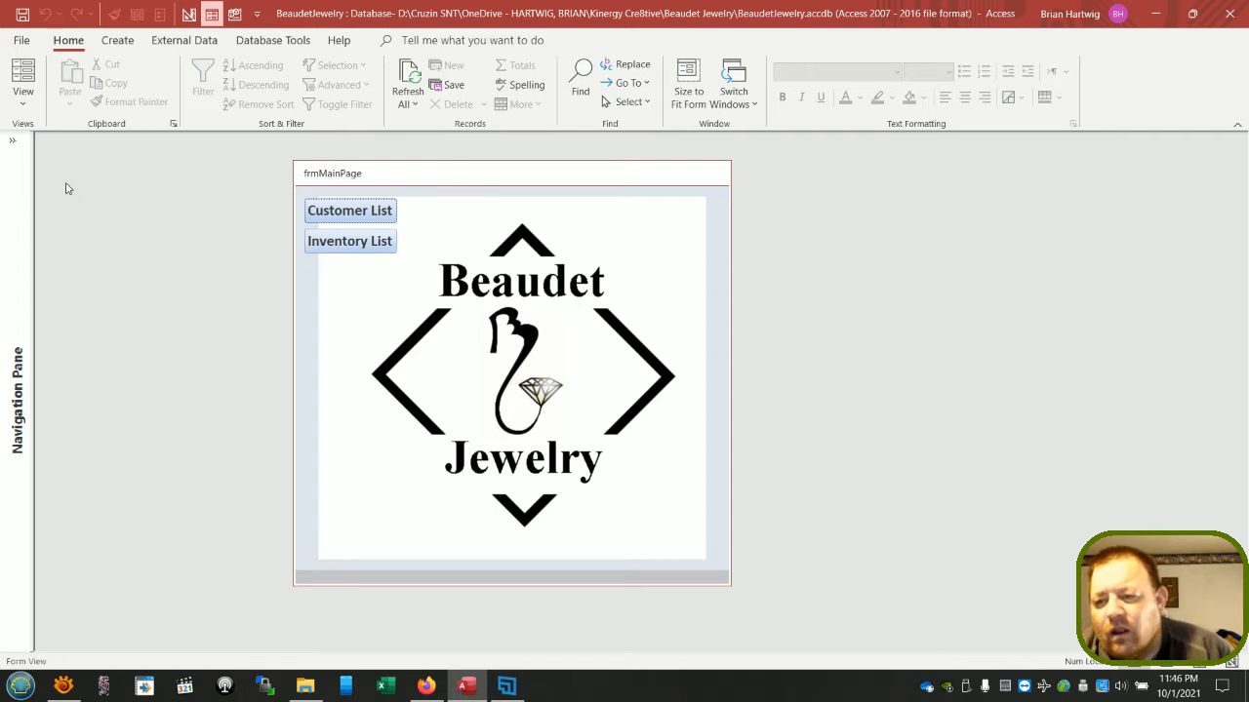
{"action": "right_click", "coordinate": [427, 234]}
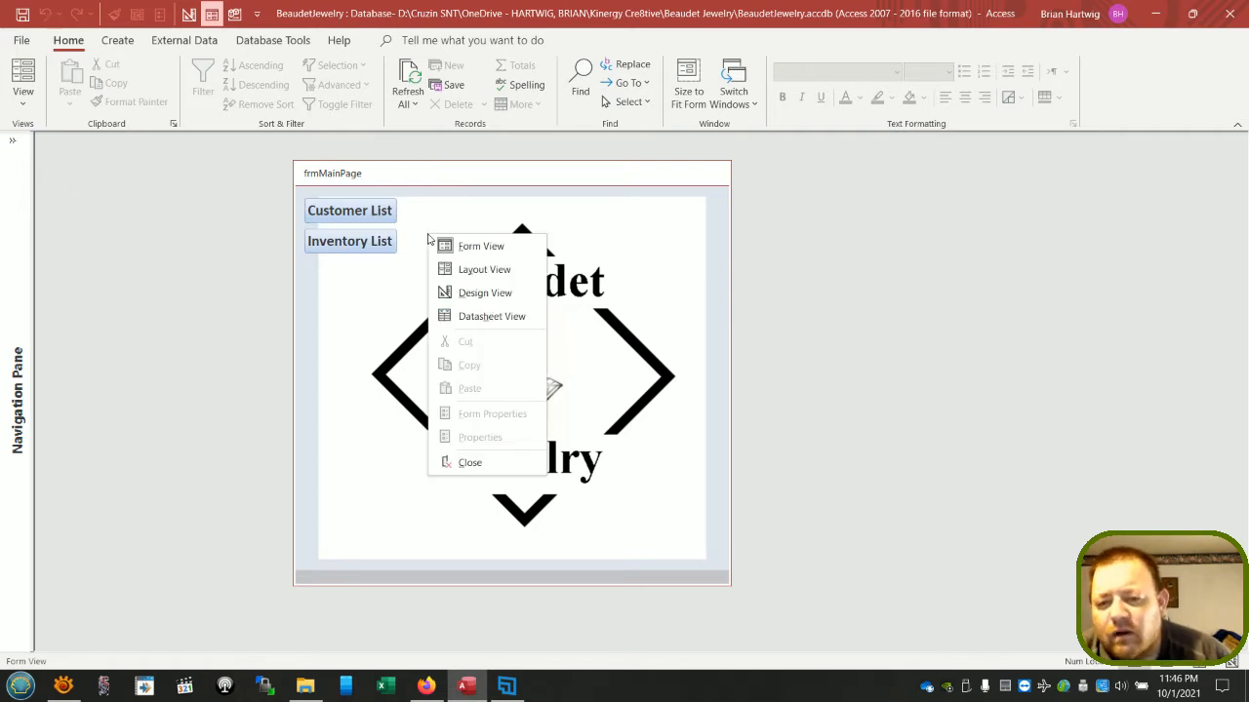
{"action": "left_click", "coordinate": [437, 206]}
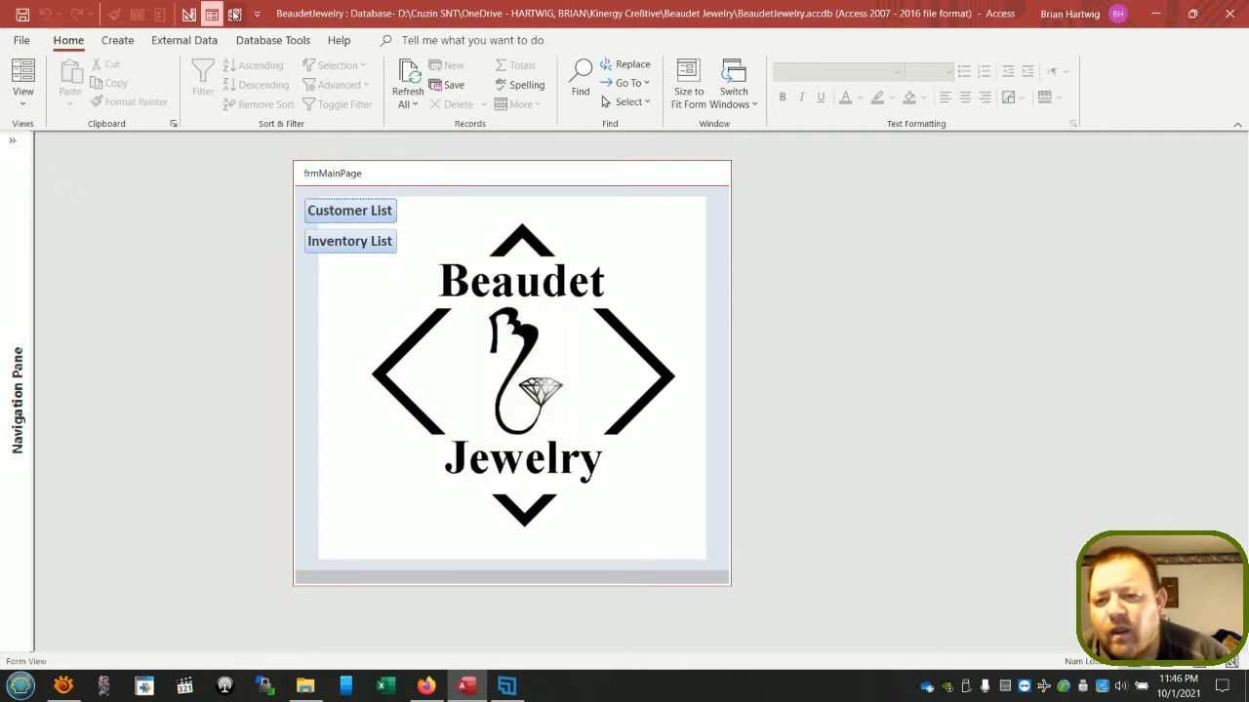
- Review the VBA code behind Form_frmCustomerDetailsEdit and close the Visual Basic editor
{"action": "key", "text": "alt+F11"}
{"action": "scroll", "coordinate": [572, 307], "scroll_direction": "up", "scroll_amount": 6}
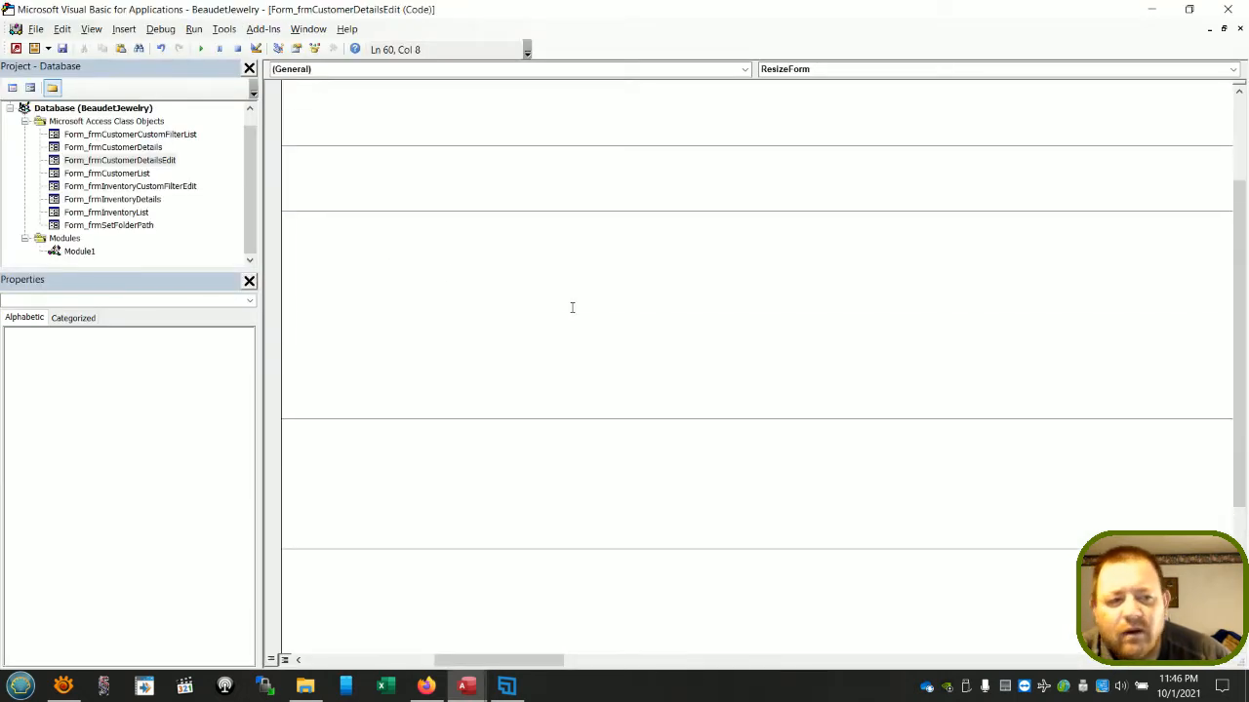
{"action": "scroll", "coordinate": [565, 309], "scroll_direction": "up", "scroll_amount": 3}
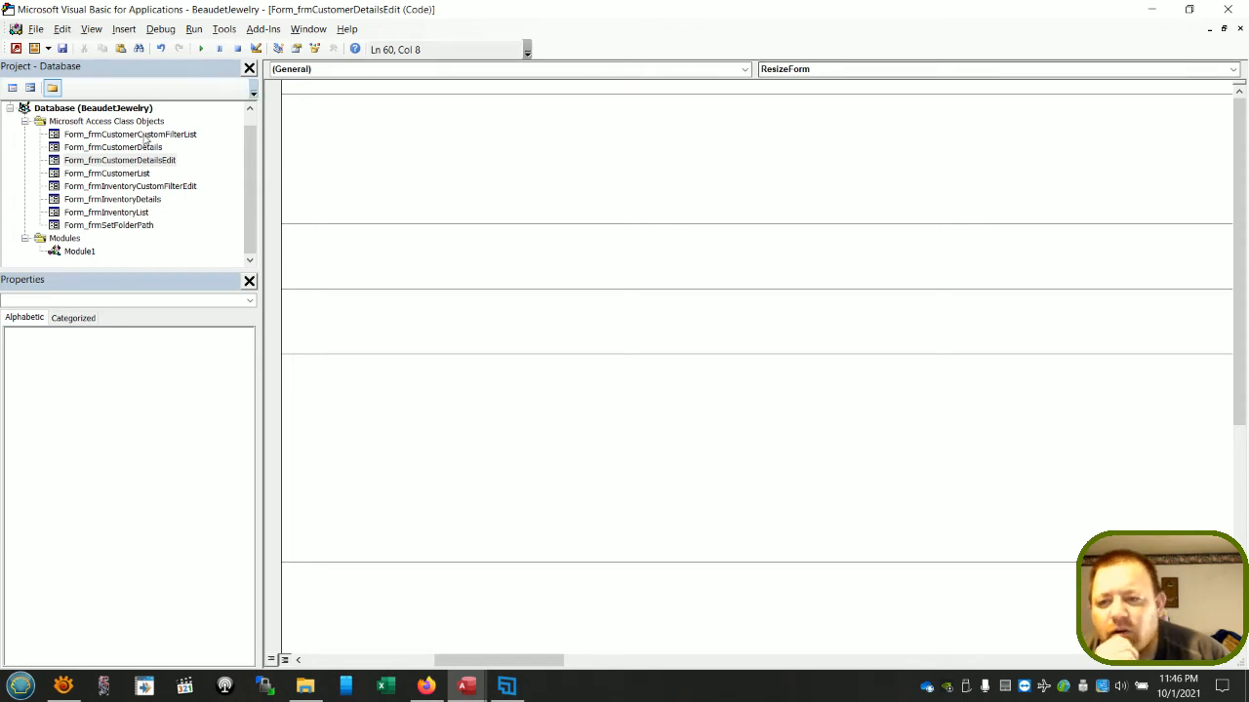
{"action": "left_click", "coordinate": [1239, 28]}
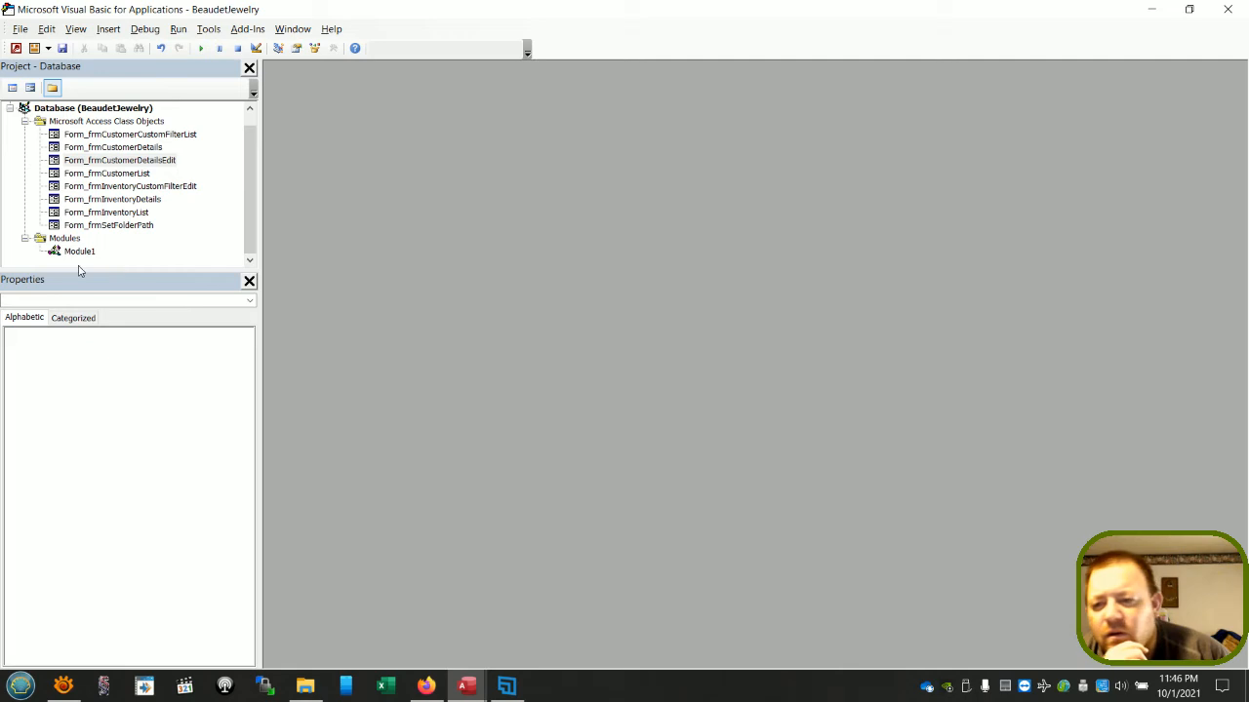
{"action": "double_click", "coordinate": [119, 160]}
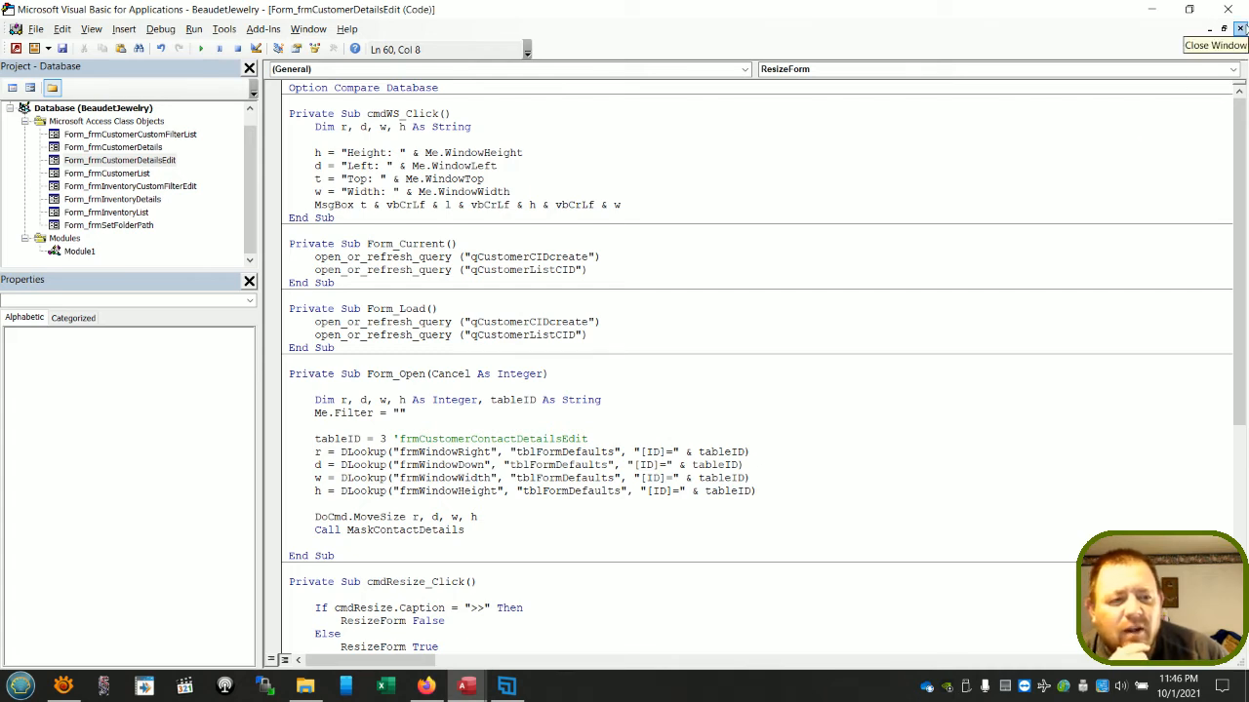
{"action": "left_click", "coordinate": [1240, 29]}
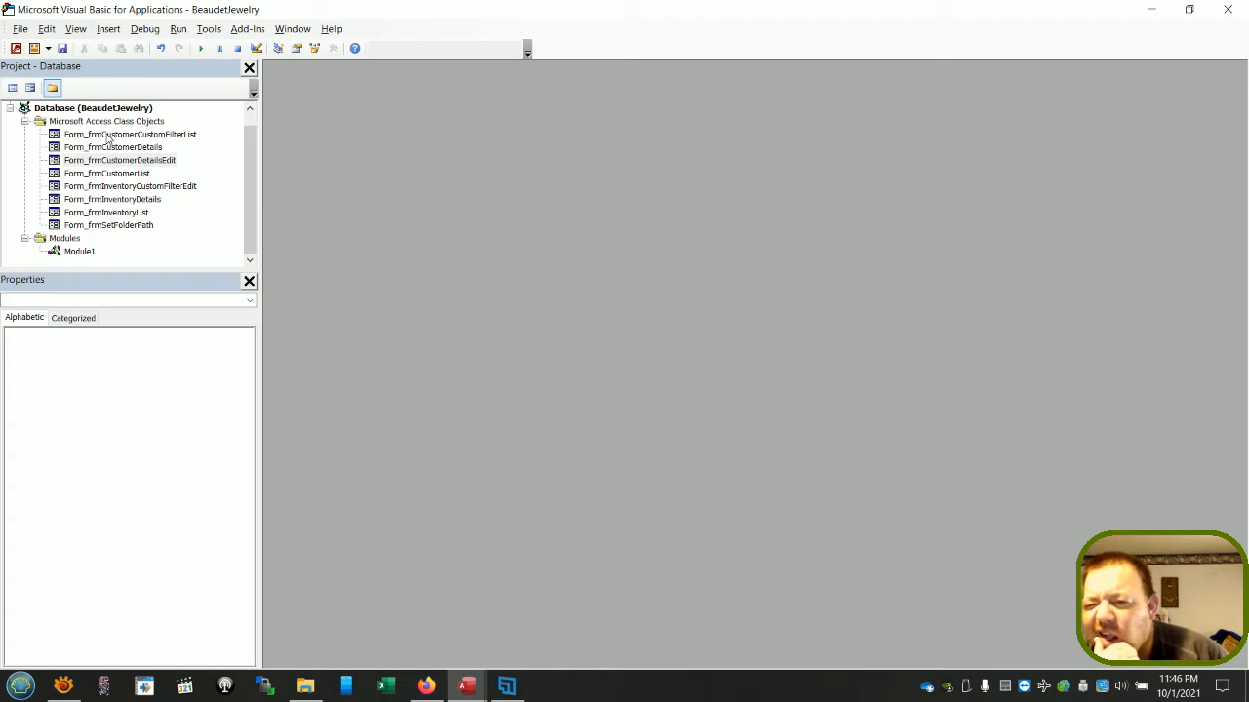
{"action": "left_click", "coordinate": [1227, 8]}
- Preview the main page form in Datasheet View and switch it to Design View
{"action": "right_click", "coordinate": [399, 290]}
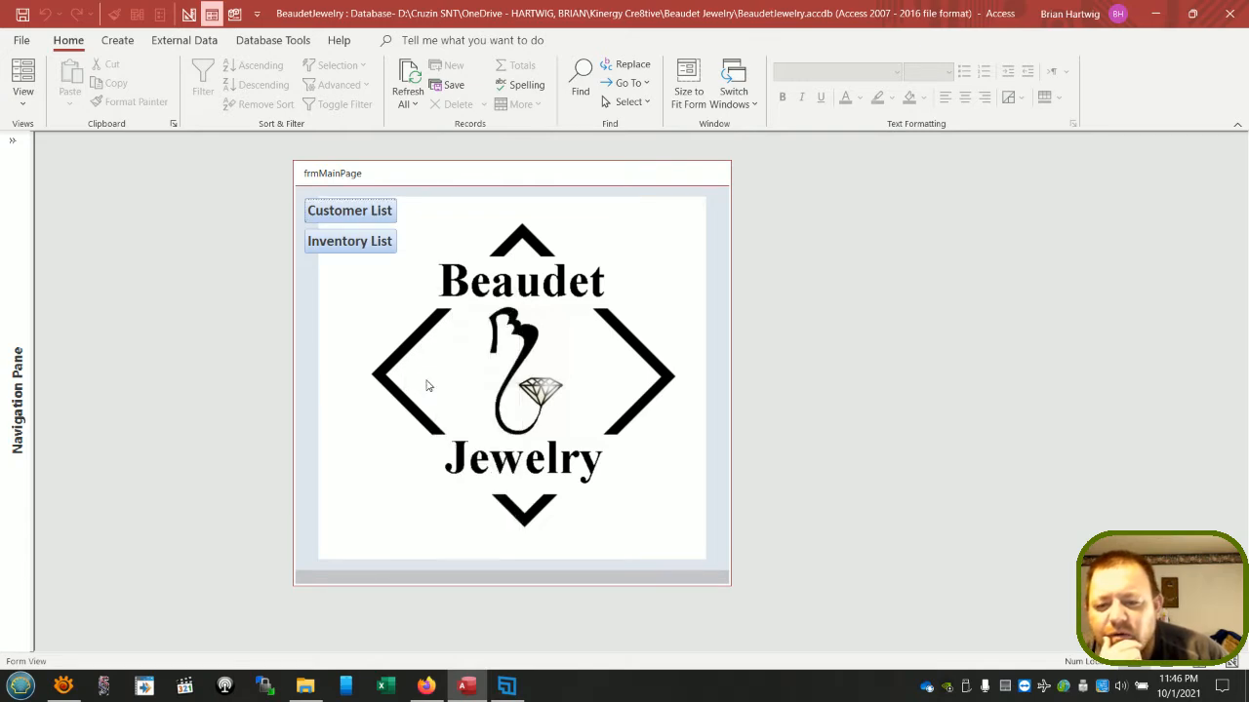
{"action": "left_click", "coordinate": [427, 374]}
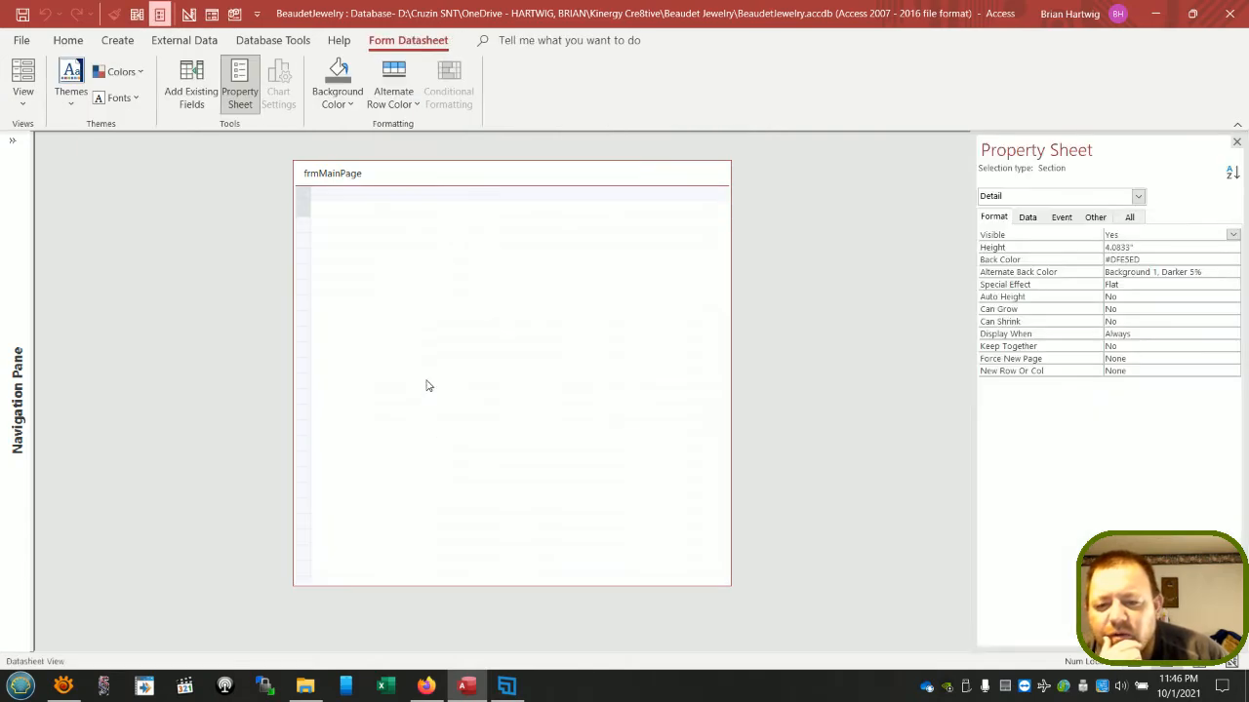
{"action": "right_click", "coordinate": [370, 180]}
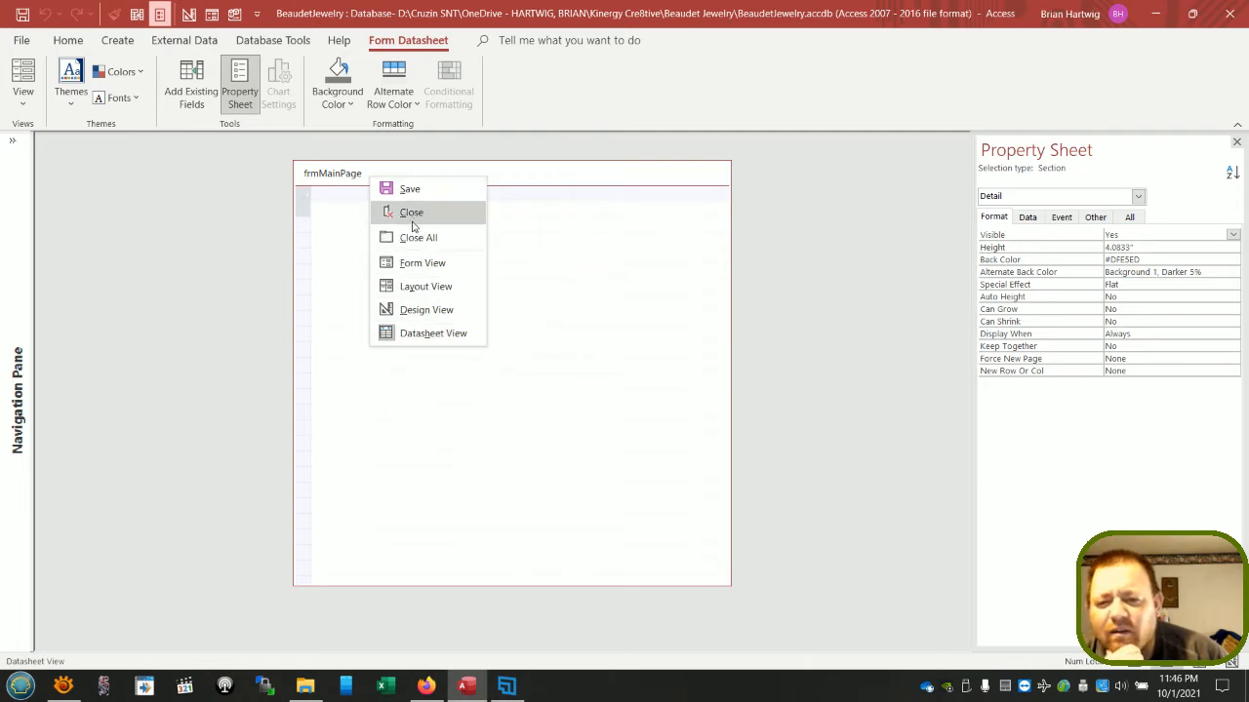
{"action": "left_click", "coordinate": [416, 310]}
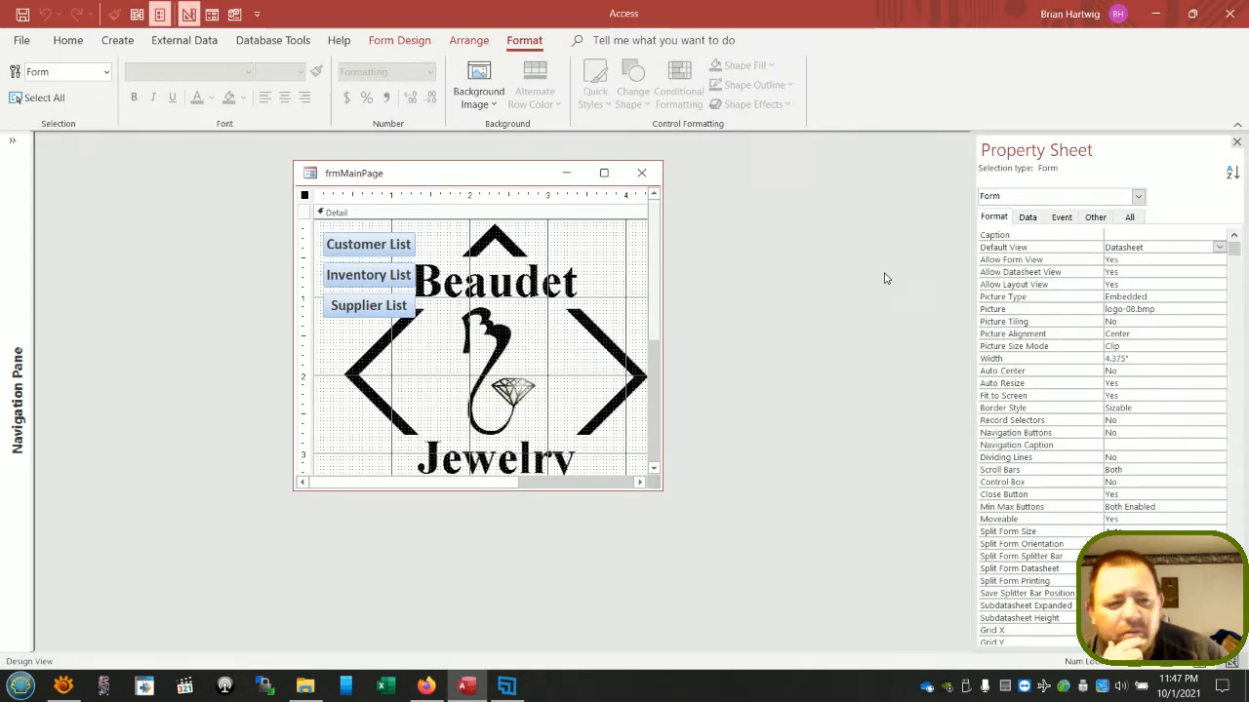
- Set the main page form's Default View to Single Form, preview it in Form View and return to Design View
{"action": "left_click", "coordinate": [1219, 248]}
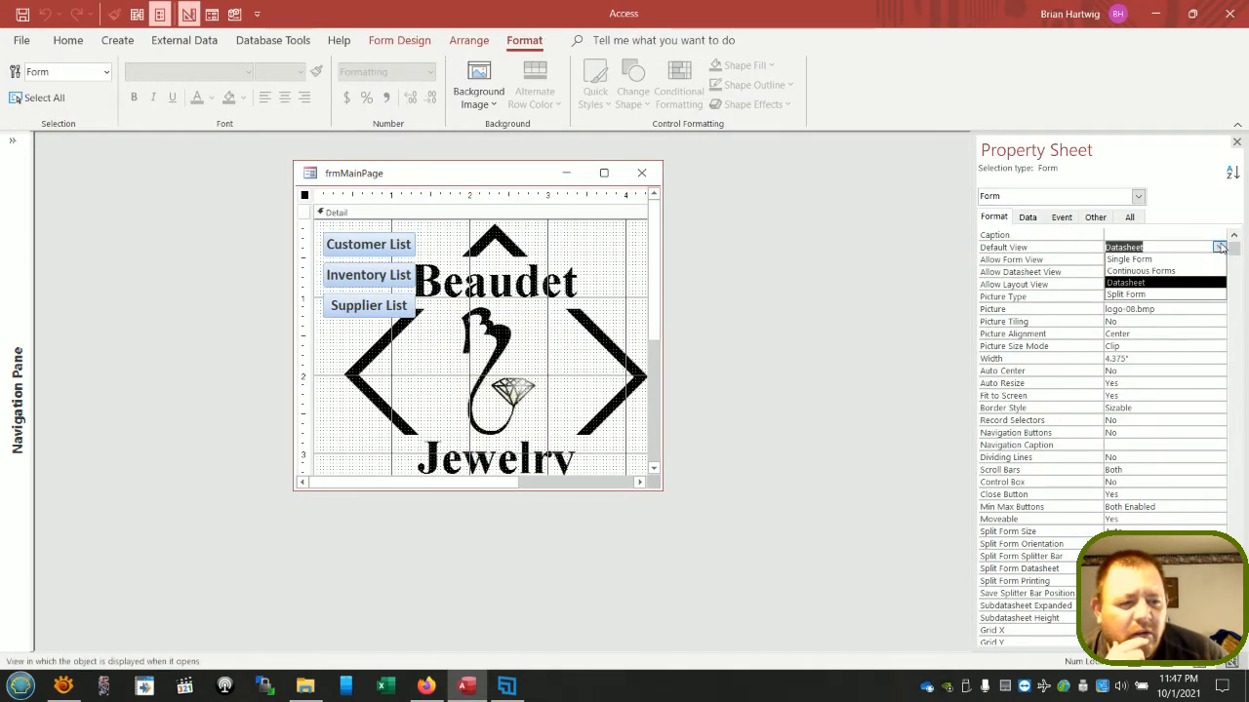
{"action": "left_click", "coordinate": [1169, 259]}
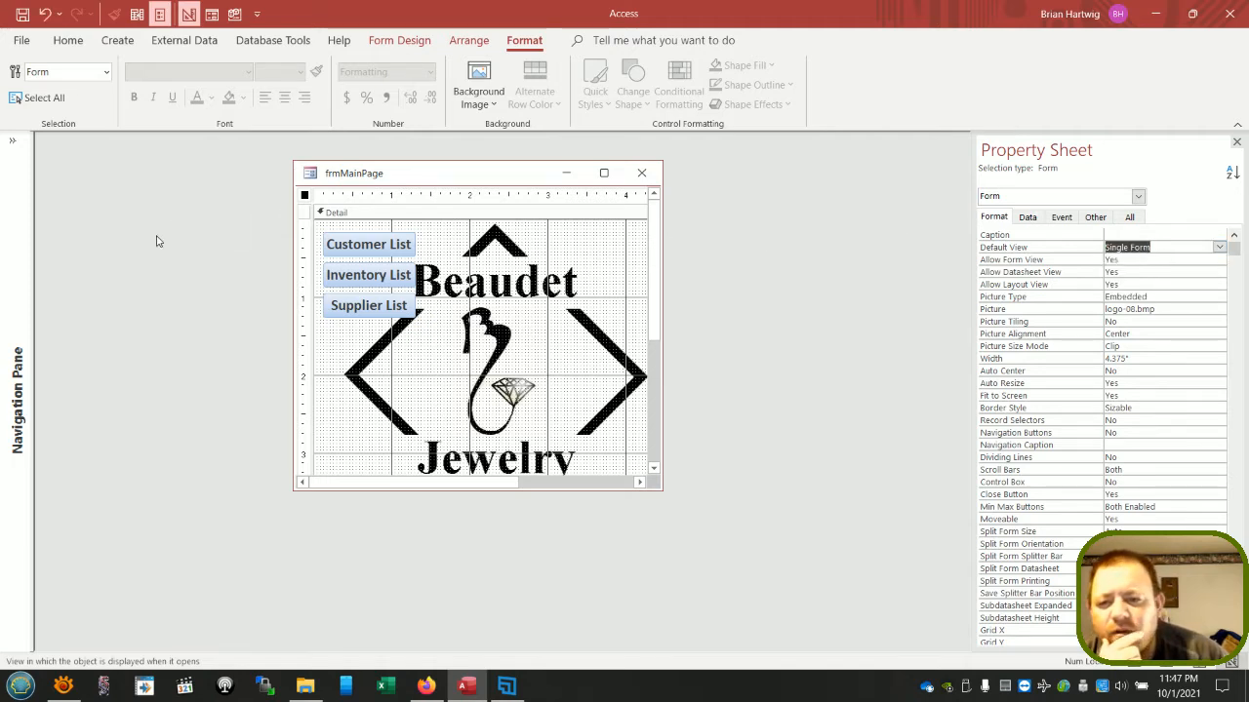
{"action": "left_click", "coordinate": [212, 14]}
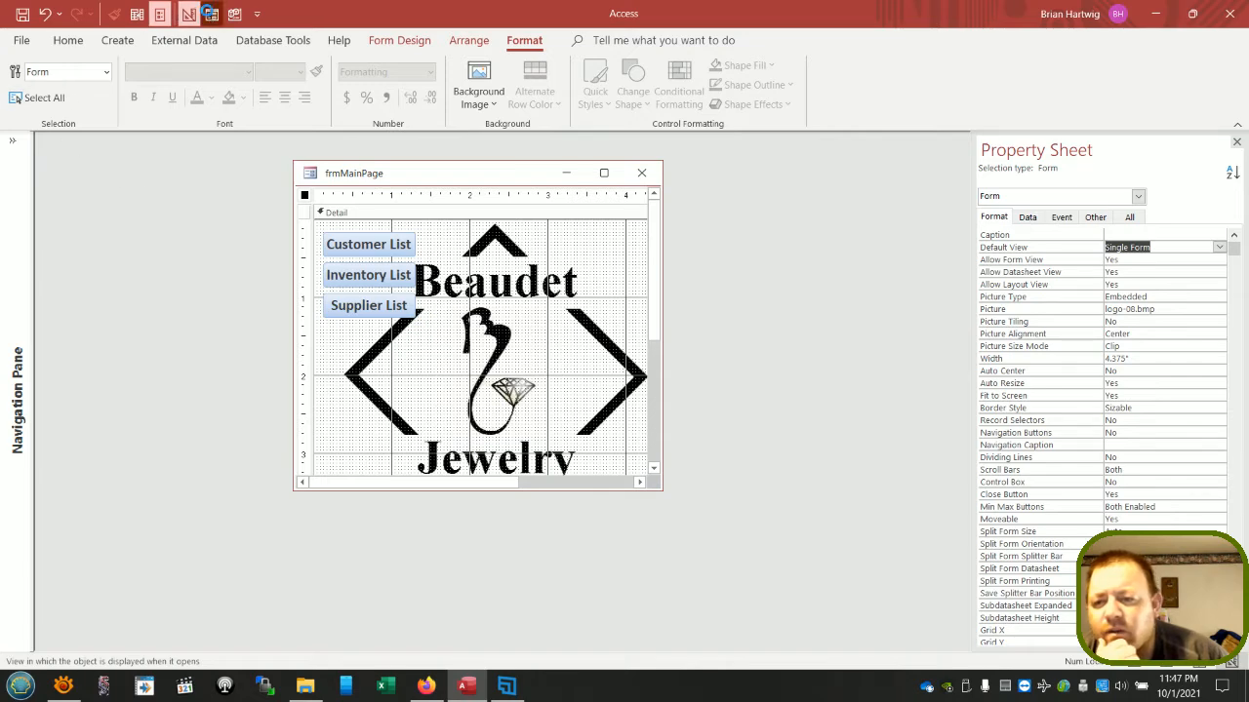
{"action": "right_click", "coordinate": [468, 359]}
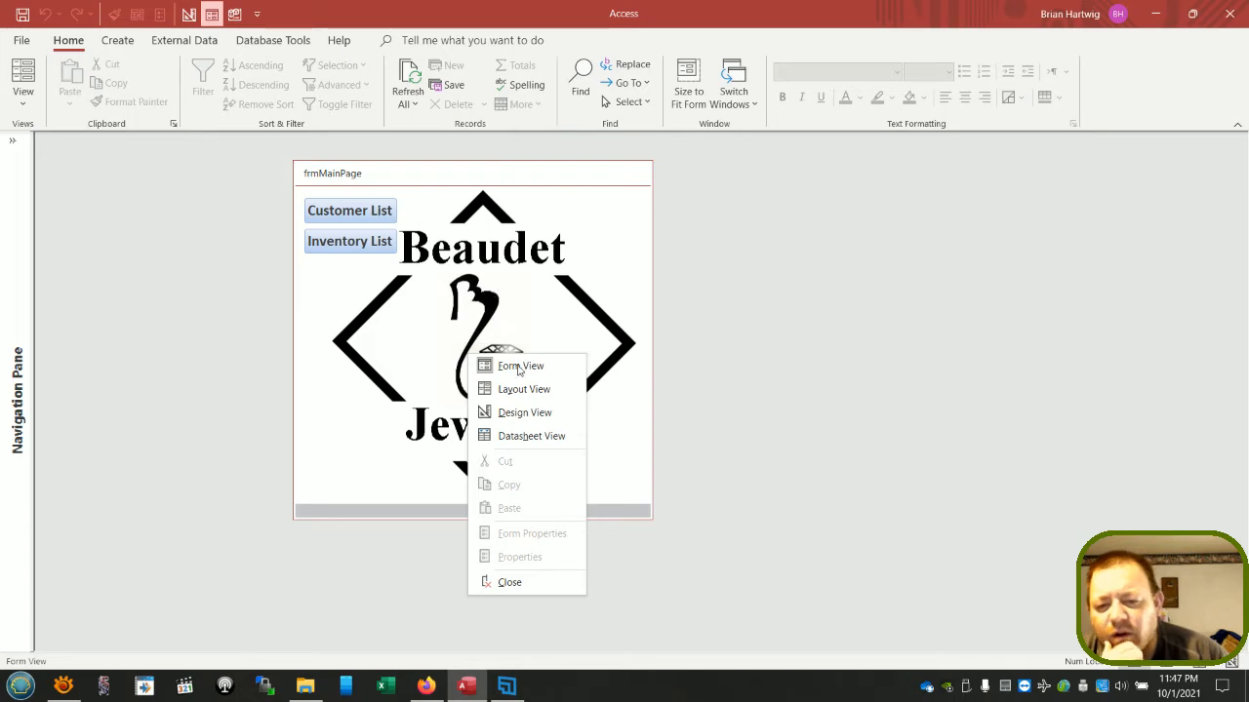
{"action": "right_click", "coordinate": [536, 176]}
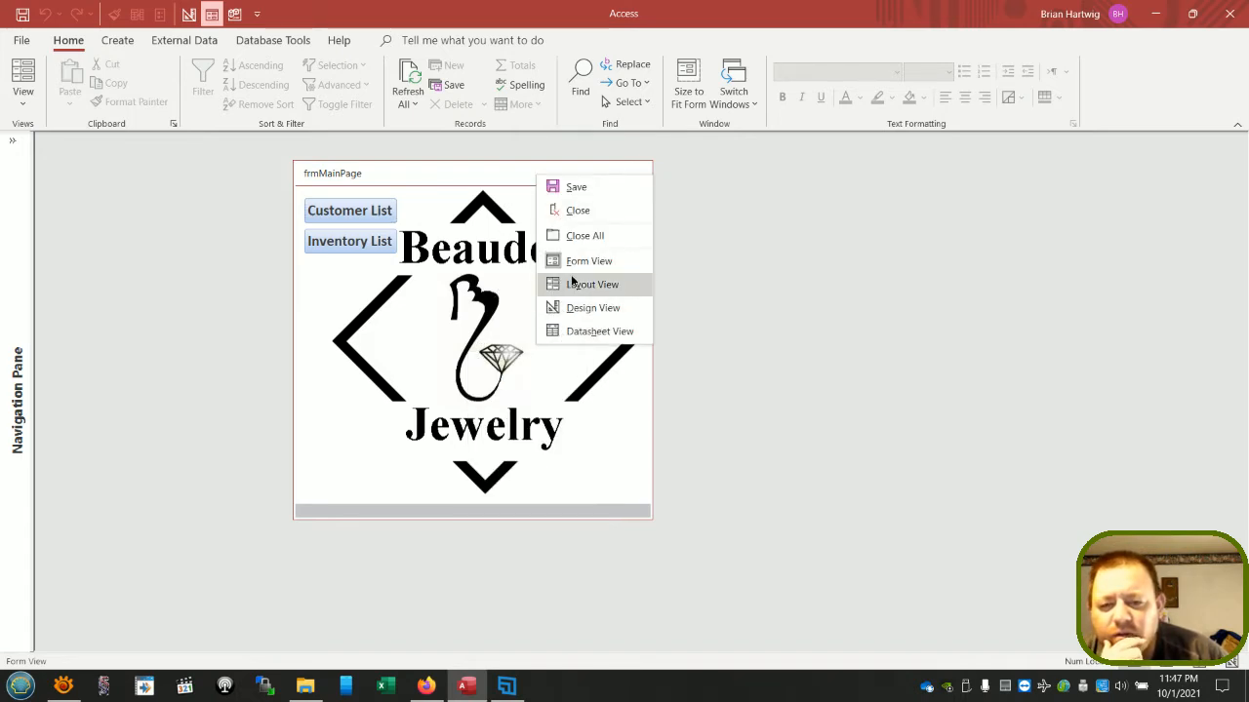
{"action": "left_click", "coordinate": [576, 309]}
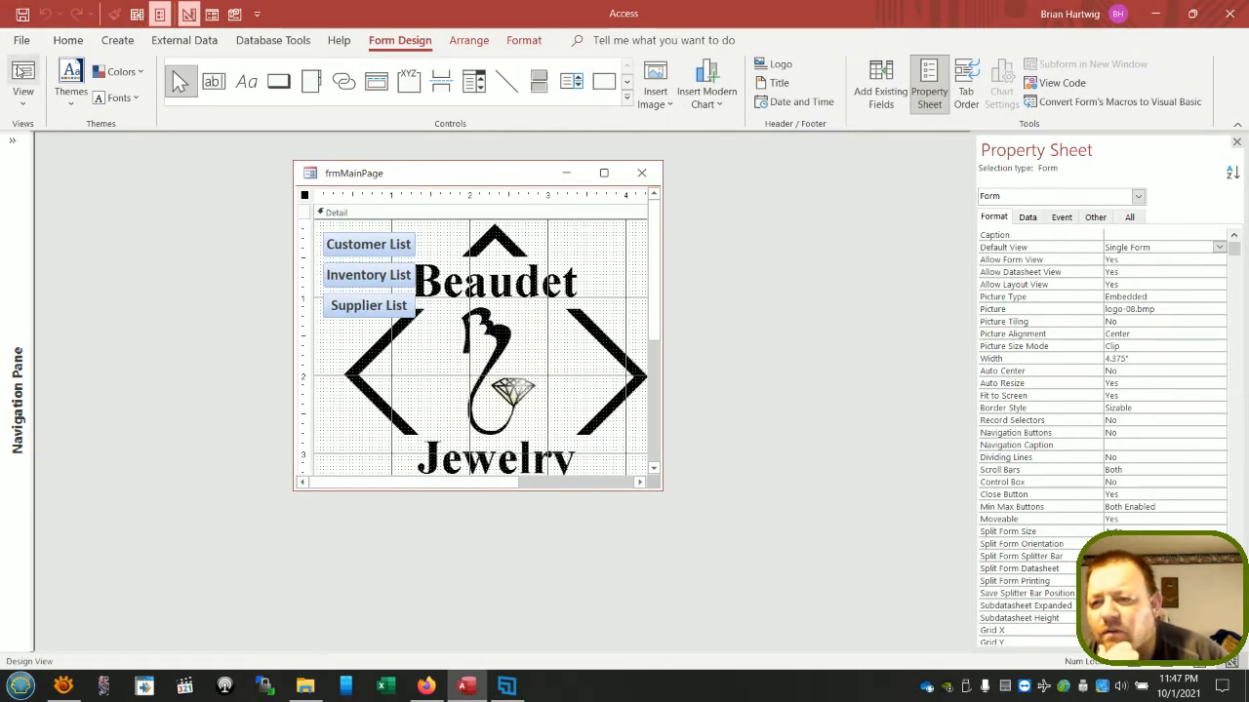
{"action": "left_click", "coordinate": [234, 14]}
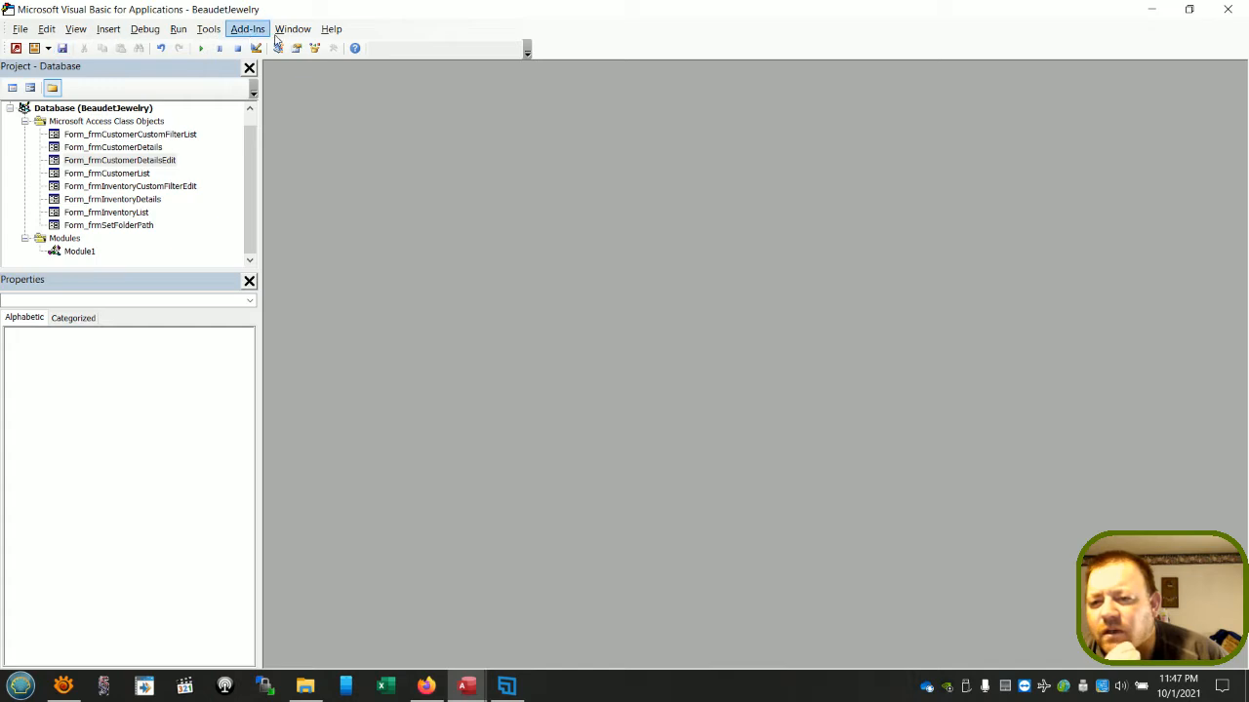
{"action": "left_click", "coordinate": [330, 29]}
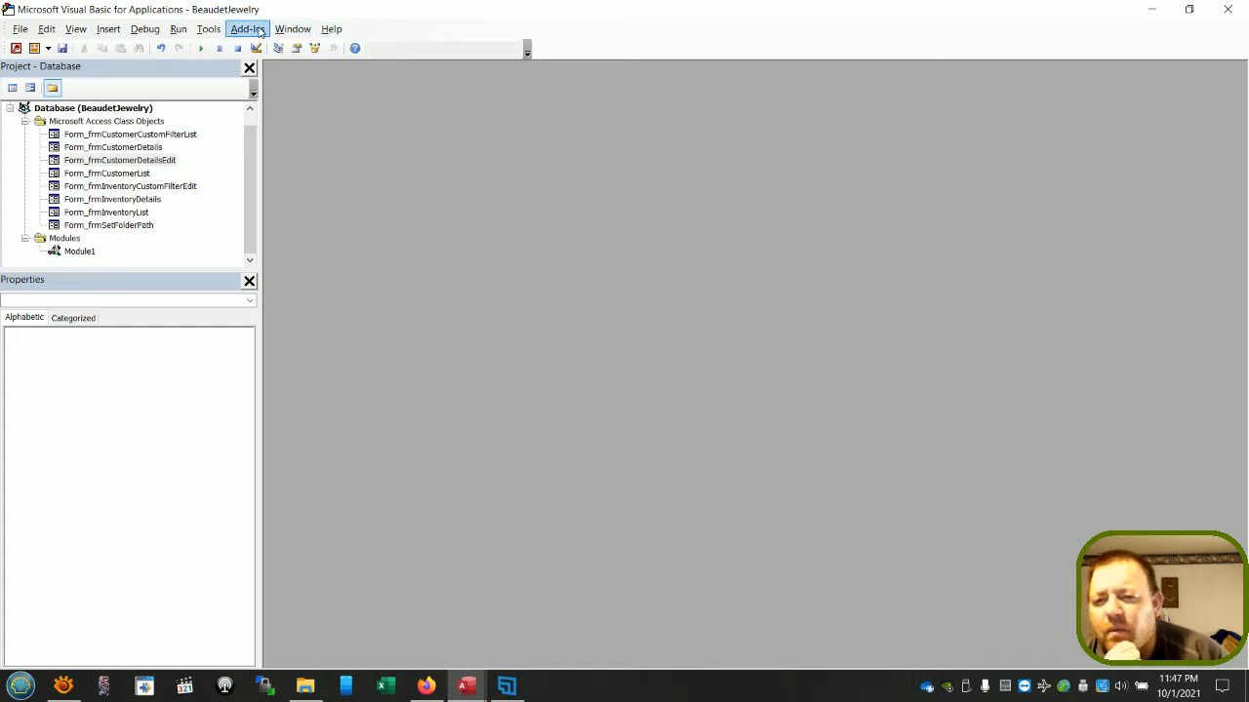
{"action": "mouse_move", "coordinate": [202, 35]}
{"action": "mouse_move", "coordinate": [153, 33]}
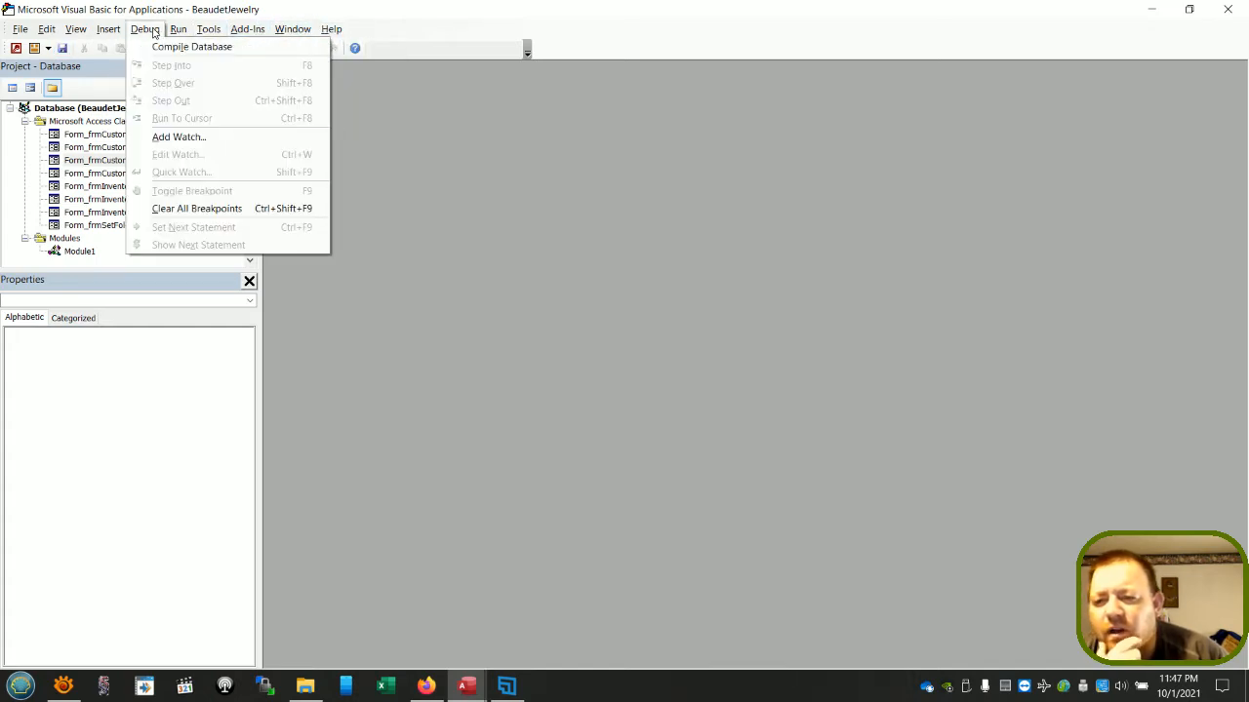
{"action": "left_click", "coordinate": [259, 16]}
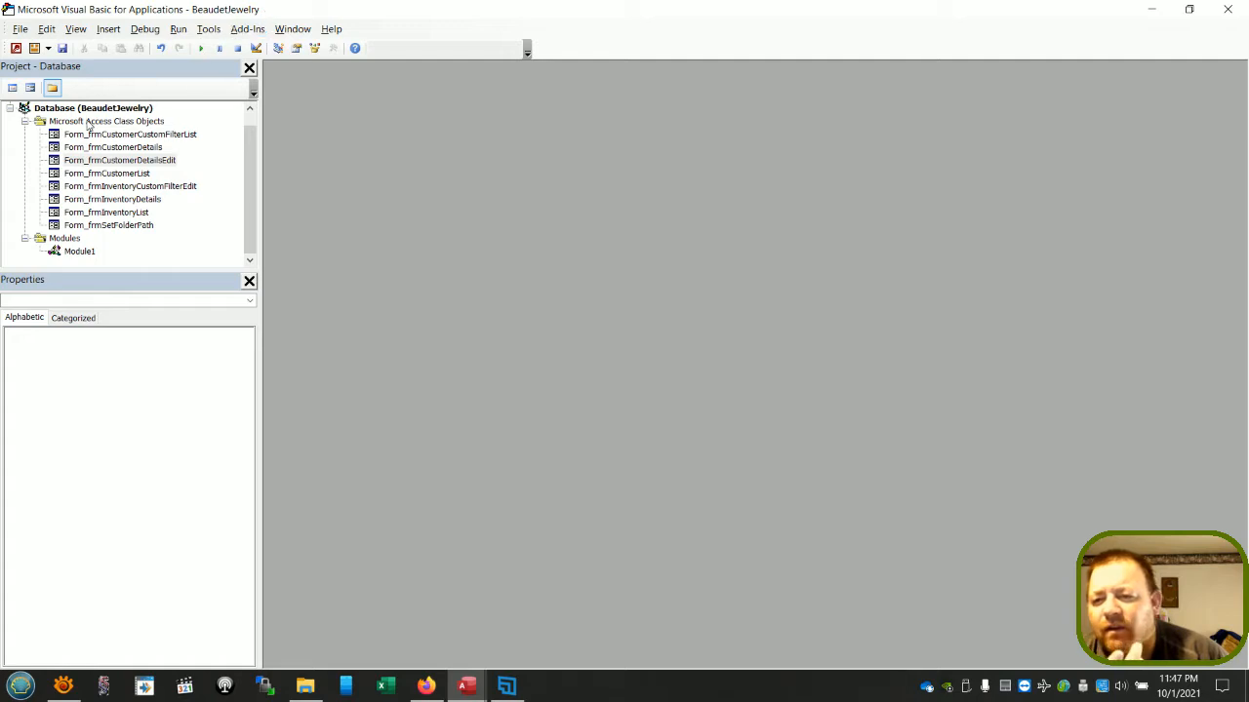
{"action": "left_click", "coordinate": [1150, 9]}
- Inspect the event properties of the Customer List button and the form's Detail section
{"action": "left_click", "coordinate": [393, 248]}
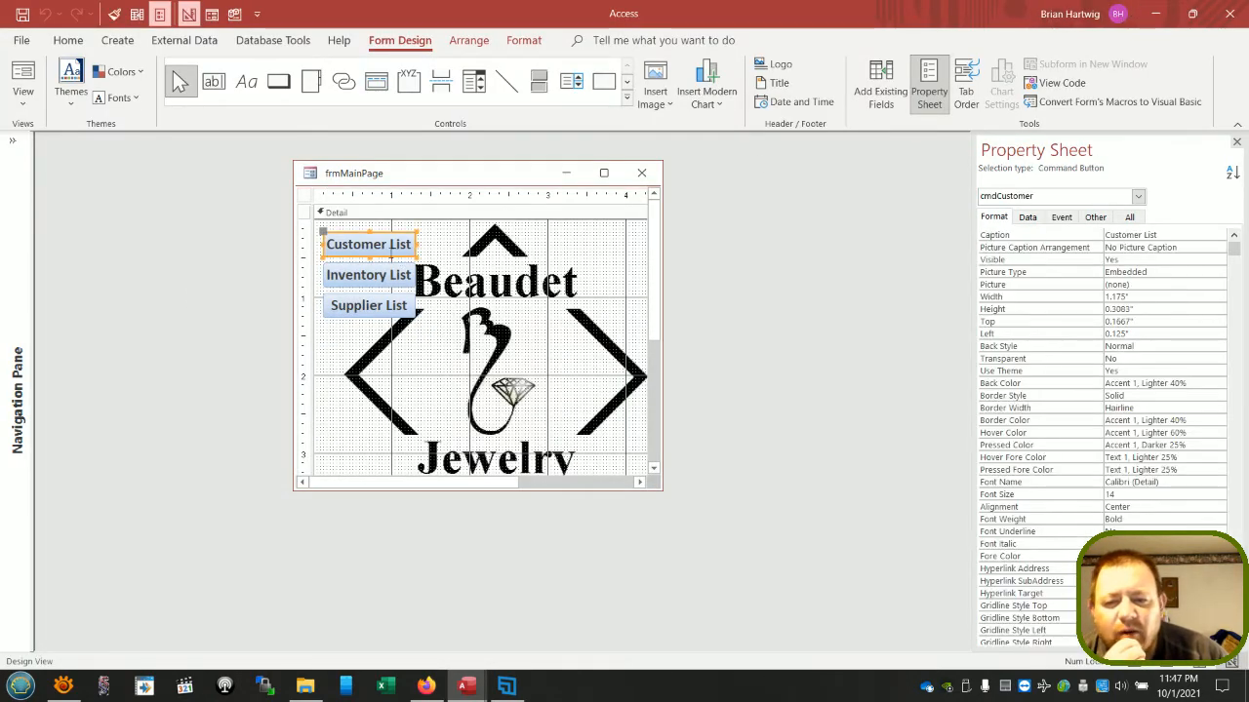
{"action": "left_click", "coordinate": [1062, 217]}
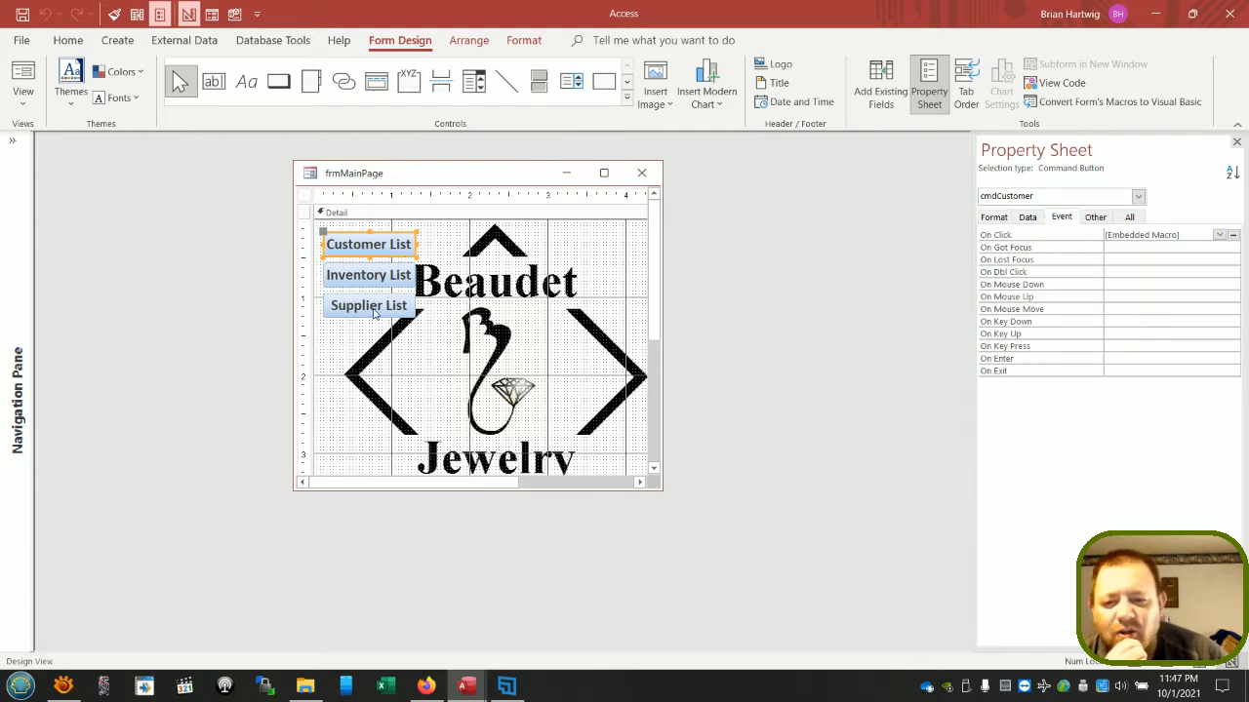
{"action": "left_click", "coordinate": [524, 259]}
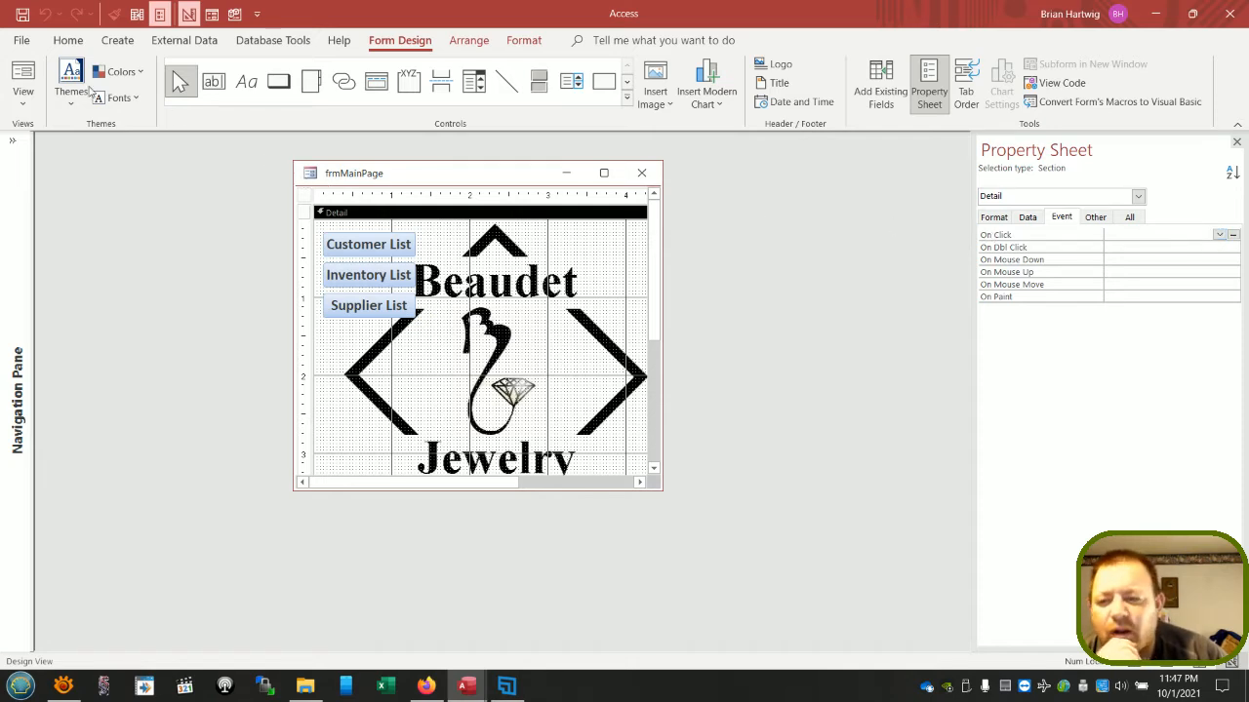
- Create an On Load event procedure for the main page form using the Code Builder
{"action": "left_click", "coordinate": [305, 196]}
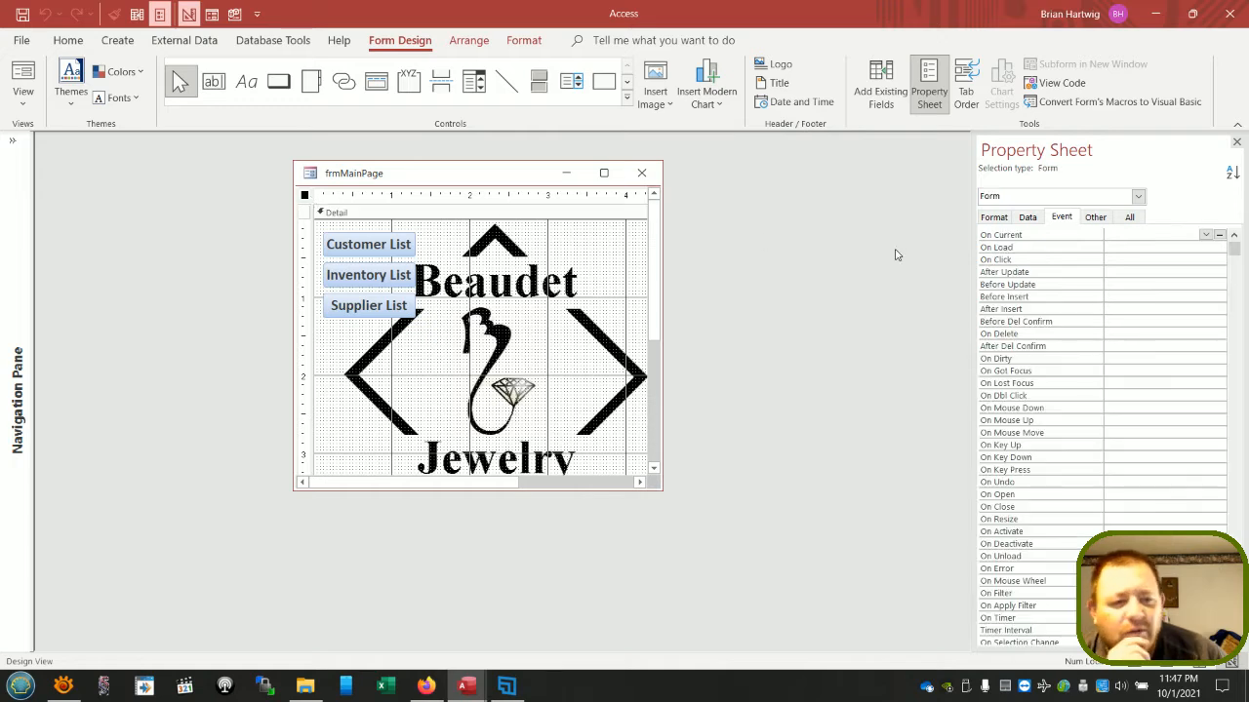
{"action": "left_click", "coordinate": [1143, 247]}
{"action": "left_click", "coordinate": [1219, 247]}
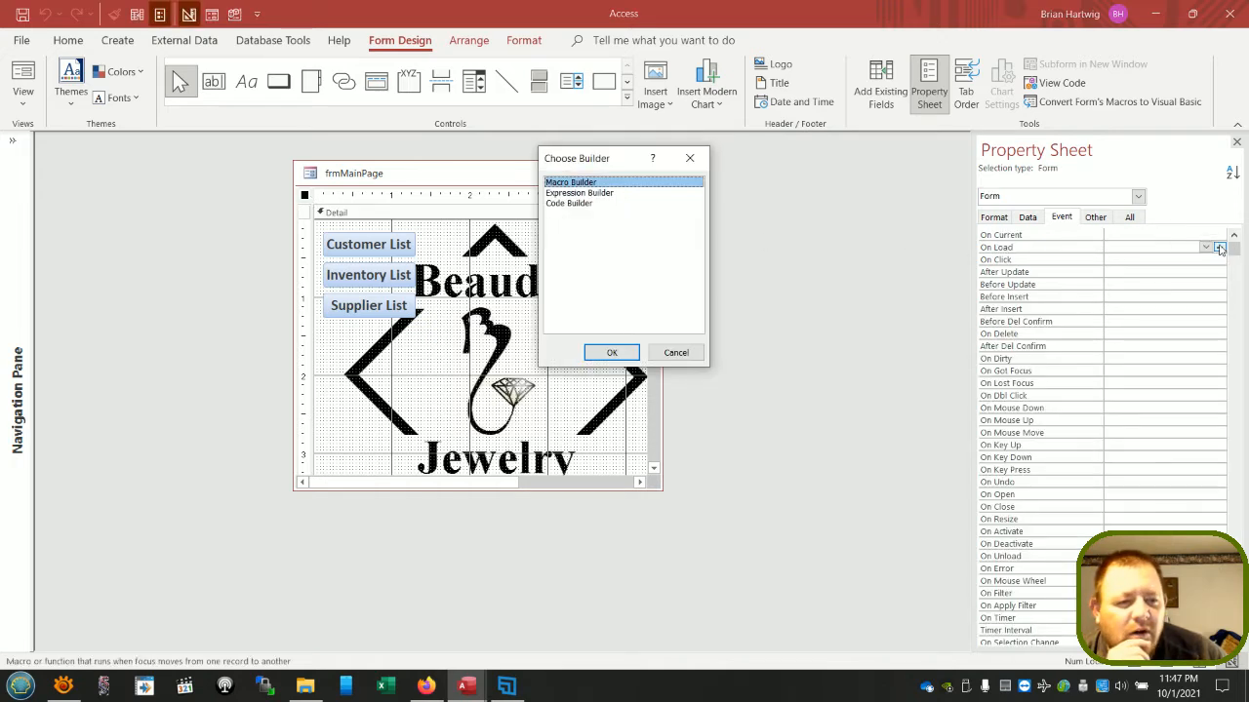
{"action": "left_click", "coordinate": [591, 195]}
{"action": "left_click", "coordinate": [579, 204]}
{"action": "double_click", "coordinate": [580, 205]}
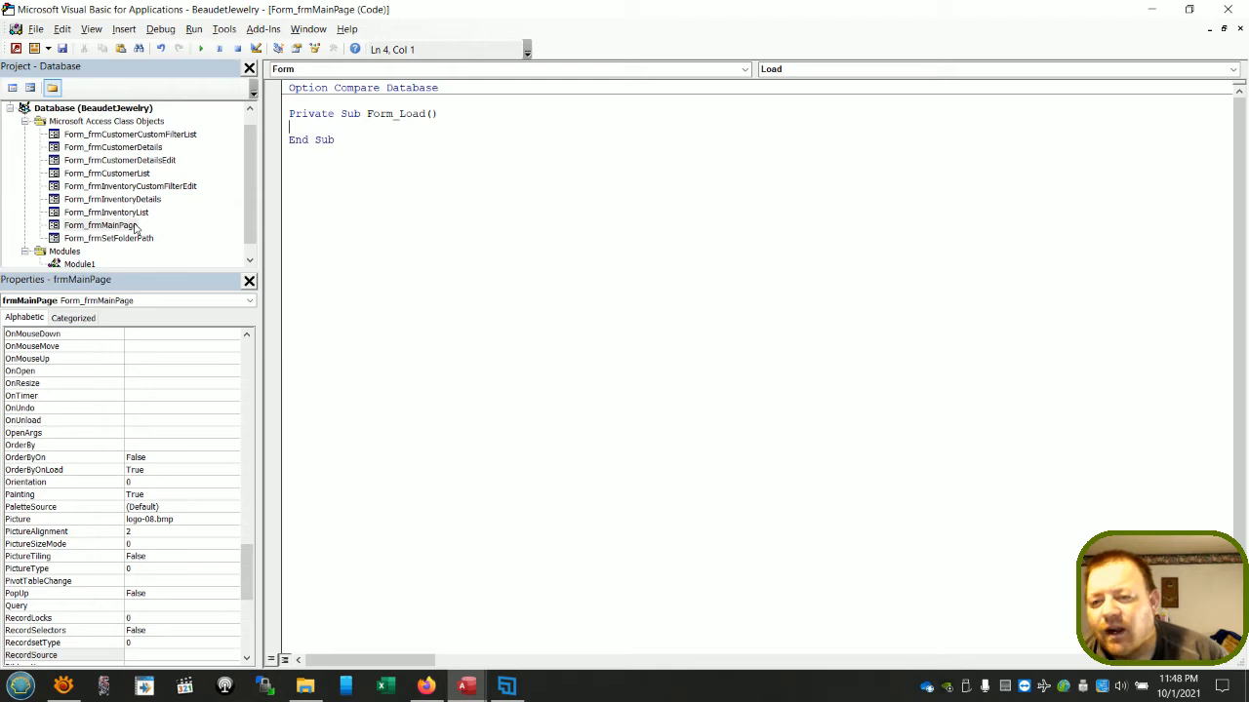
{"action": "right_click", "coordinate": [101, 123]}
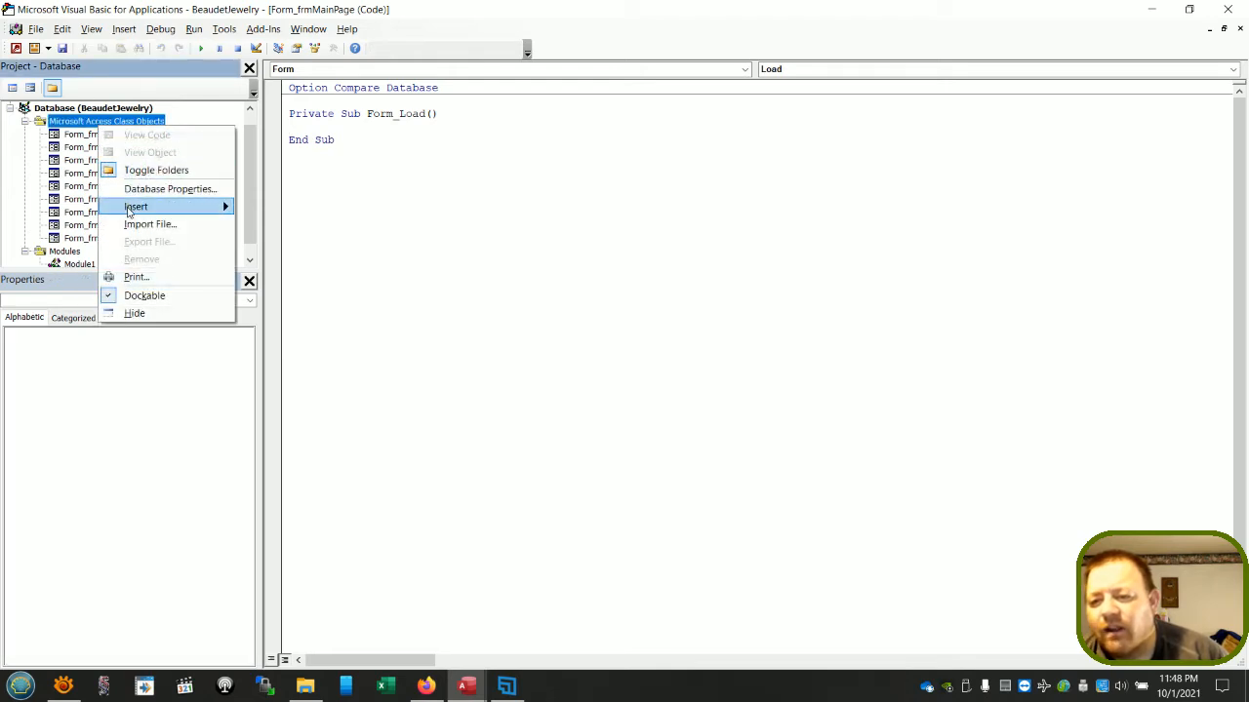
{"action": "mouse_move", "coordinate": [130, 210]}
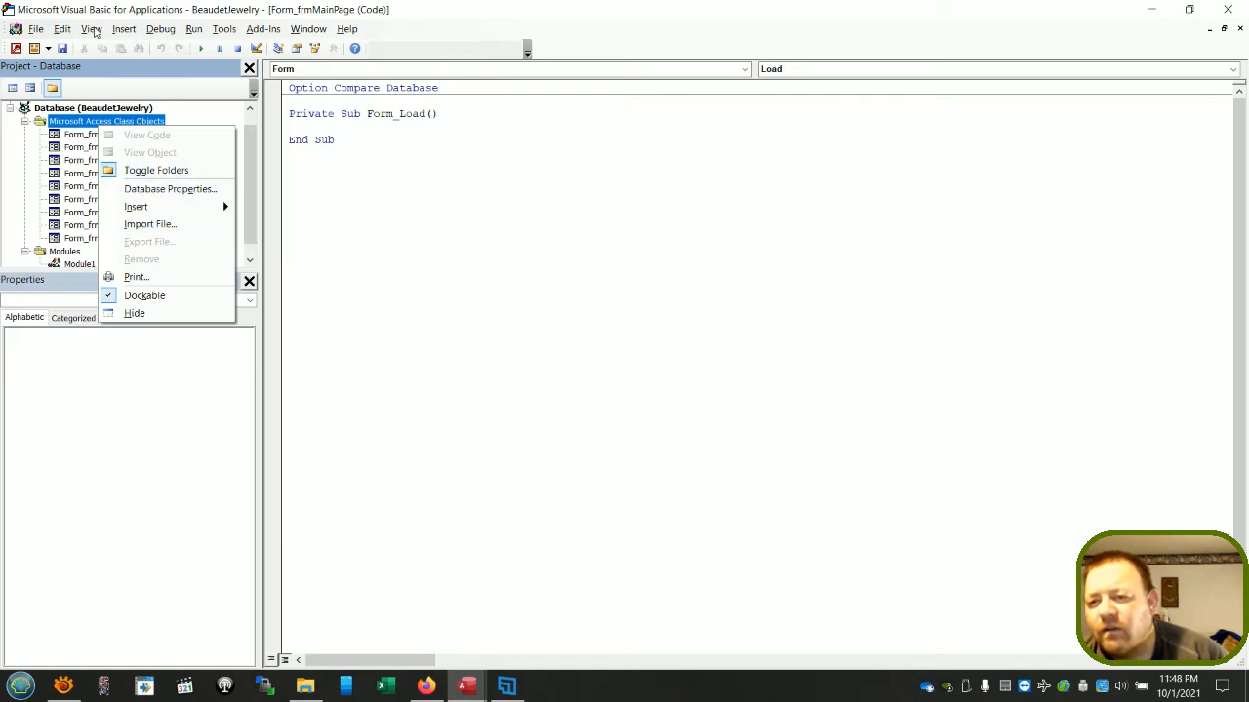
{"action": "left_click", "coordinate": [101, 32]}
{"action": "mouse_move", "coordinate": [28, 35]}
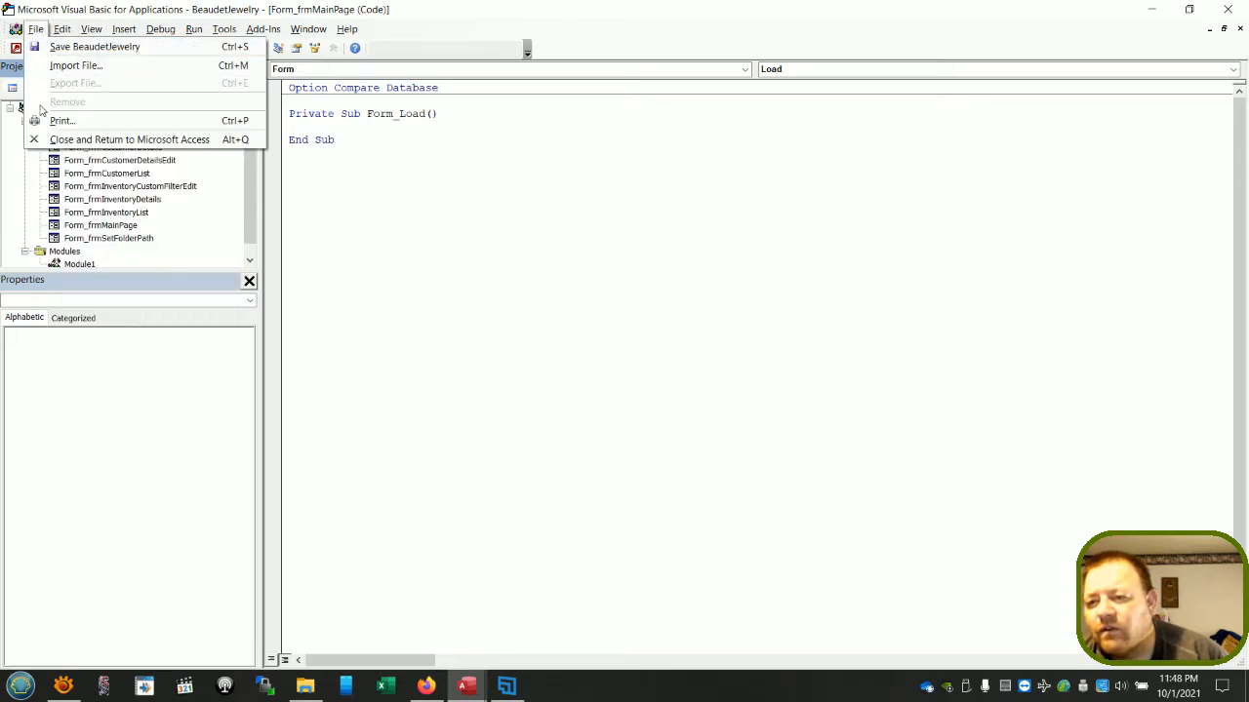
{"action": "left_click", "coordinate": [225, 29]}
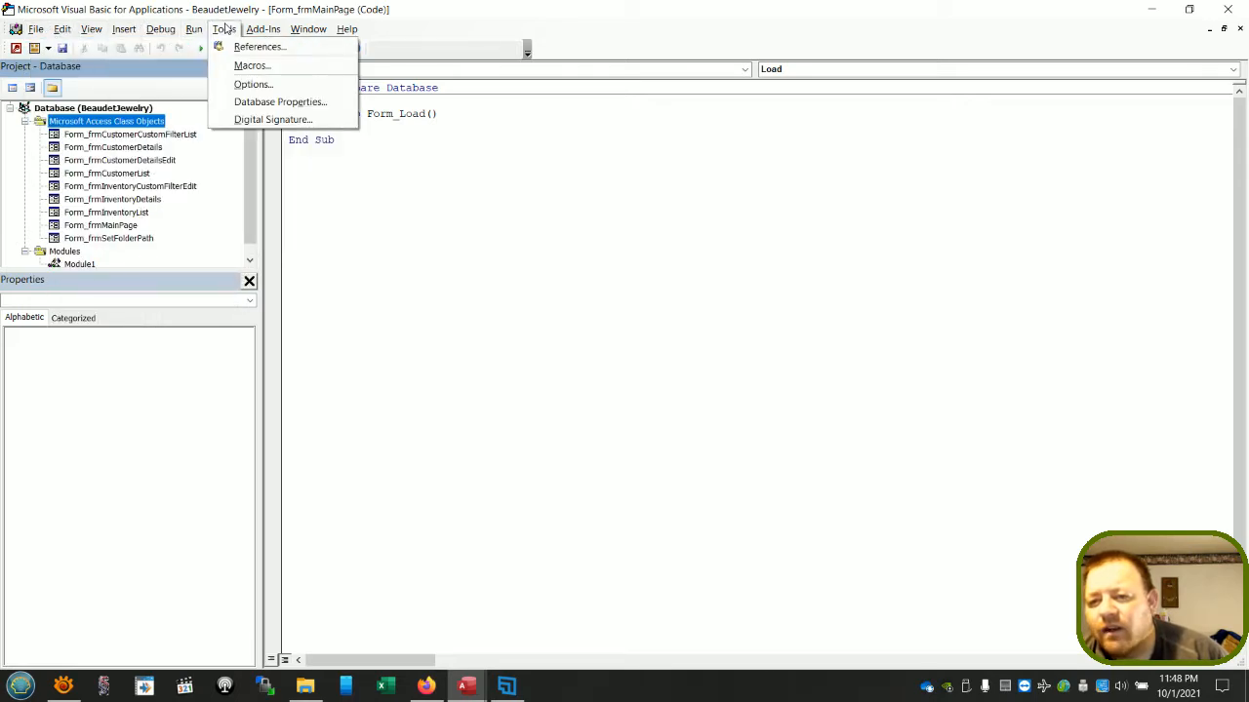
{"action": "mouse_move", "coordinate": [194, 30]}
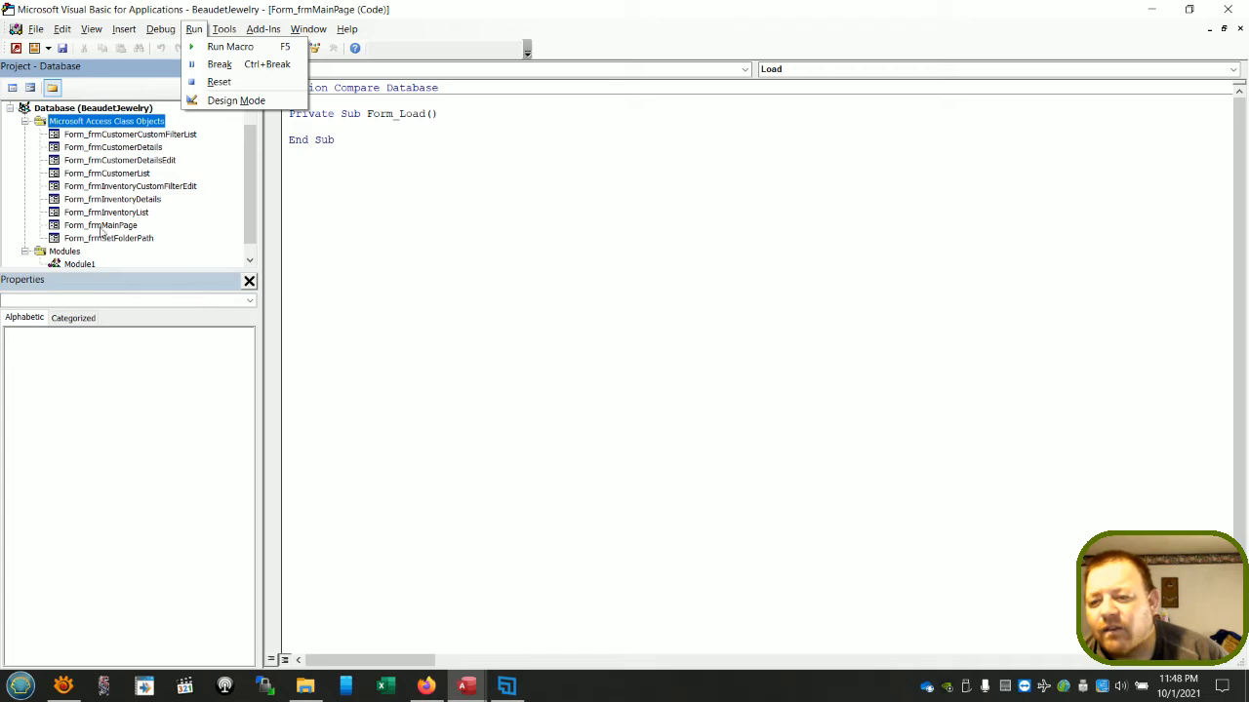
- Insert the DoCmd code for minimizing and restoring the Navigation Pane into Form_Load, and turn the Minimize description line into a comment
{"action": "left_click", "coordinate": [460, 201]}
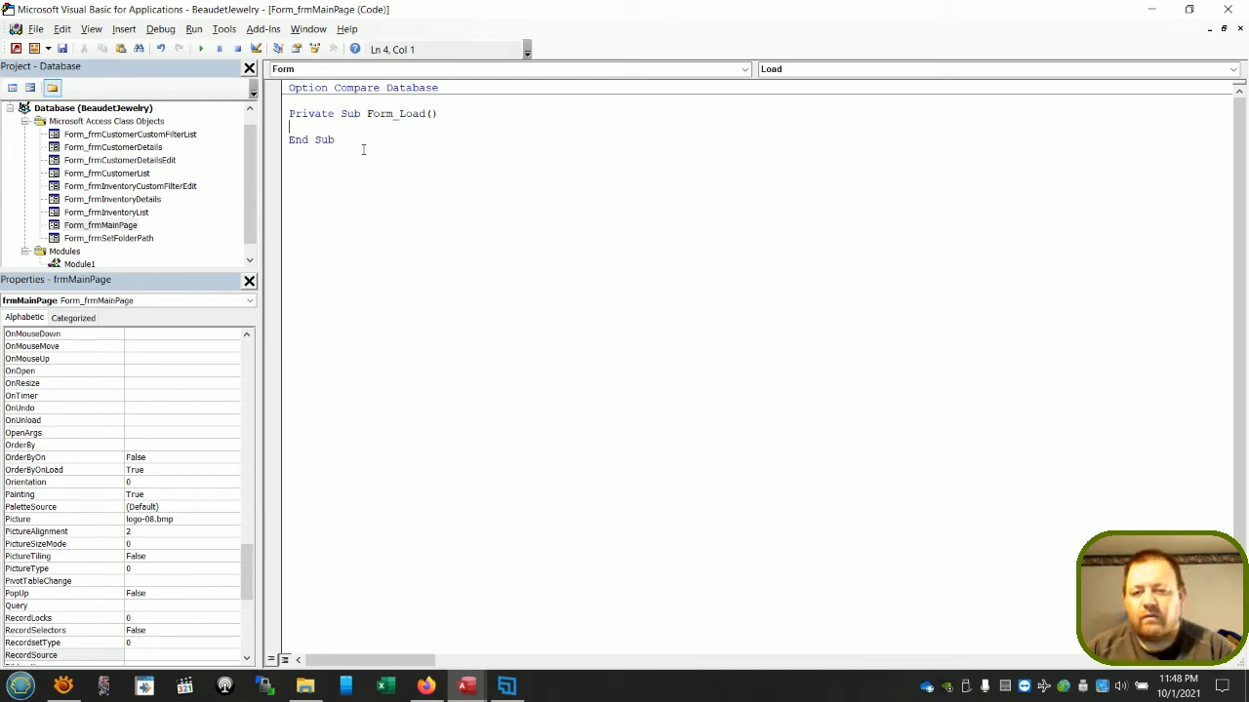
{"action": "type", "text": "This code will Minimize the Access Navigation Pane      DoCmd.NavigateTo \"acNavigationCategoryObjectType\"     DoCmd.Minimize  This code will Restore the Access Navigation Pane      DoCmd.NavigateTo \"acNavigationCategoryObjectType\"     DoCmd.Restore"}
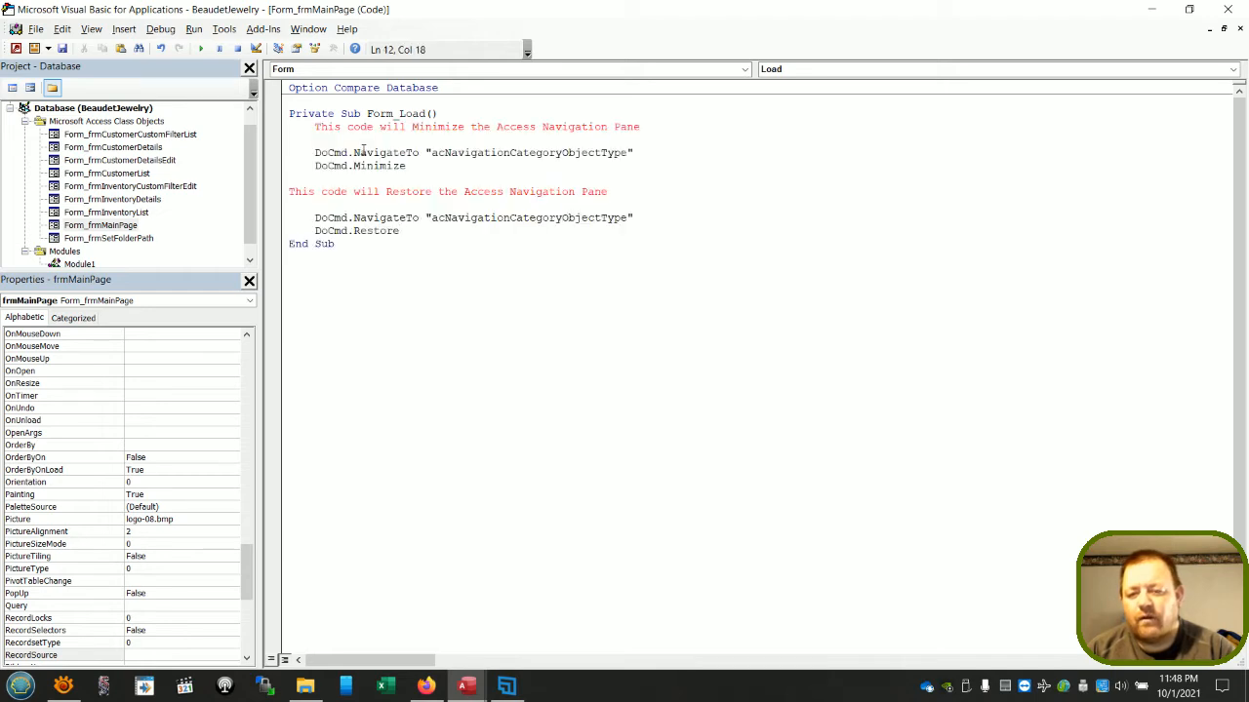
{"action": "left_click", "coordinate": [315, 127]}
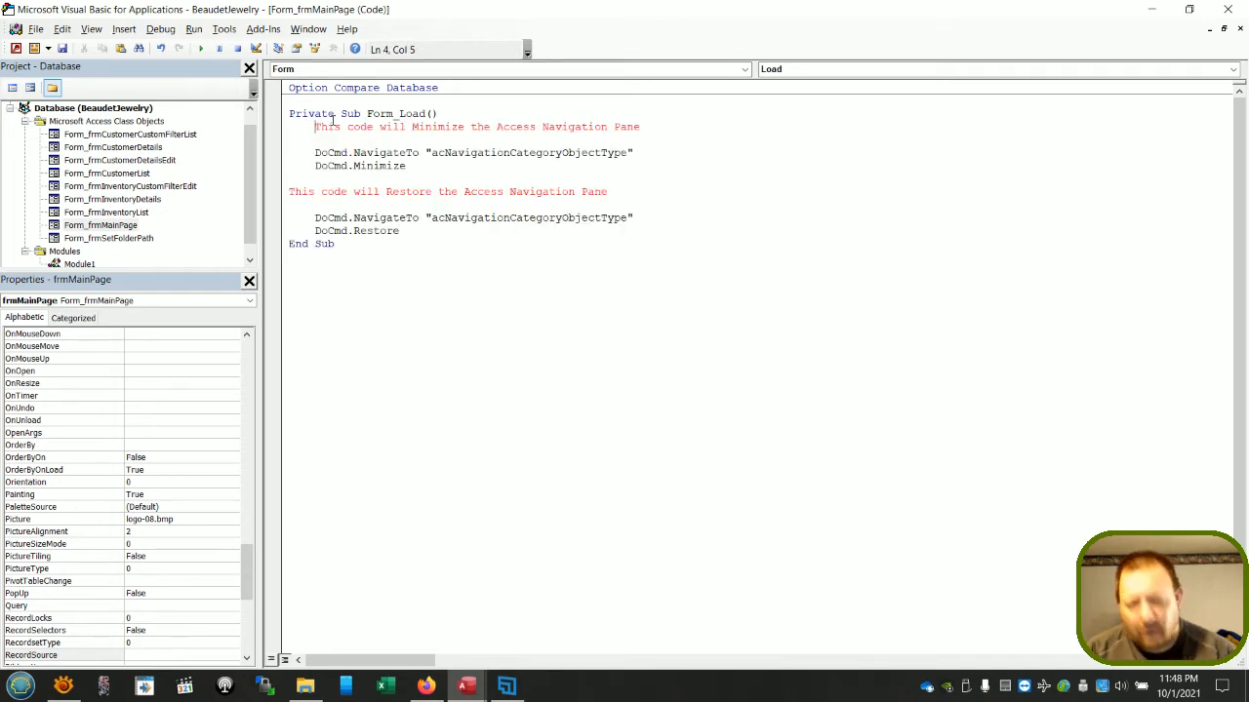
{"action": "type", "text": "'"}
{"action": "key", "text": "Down"}
{"action": "key", "text": "Down"}
{"action": "key", "text": "End"}
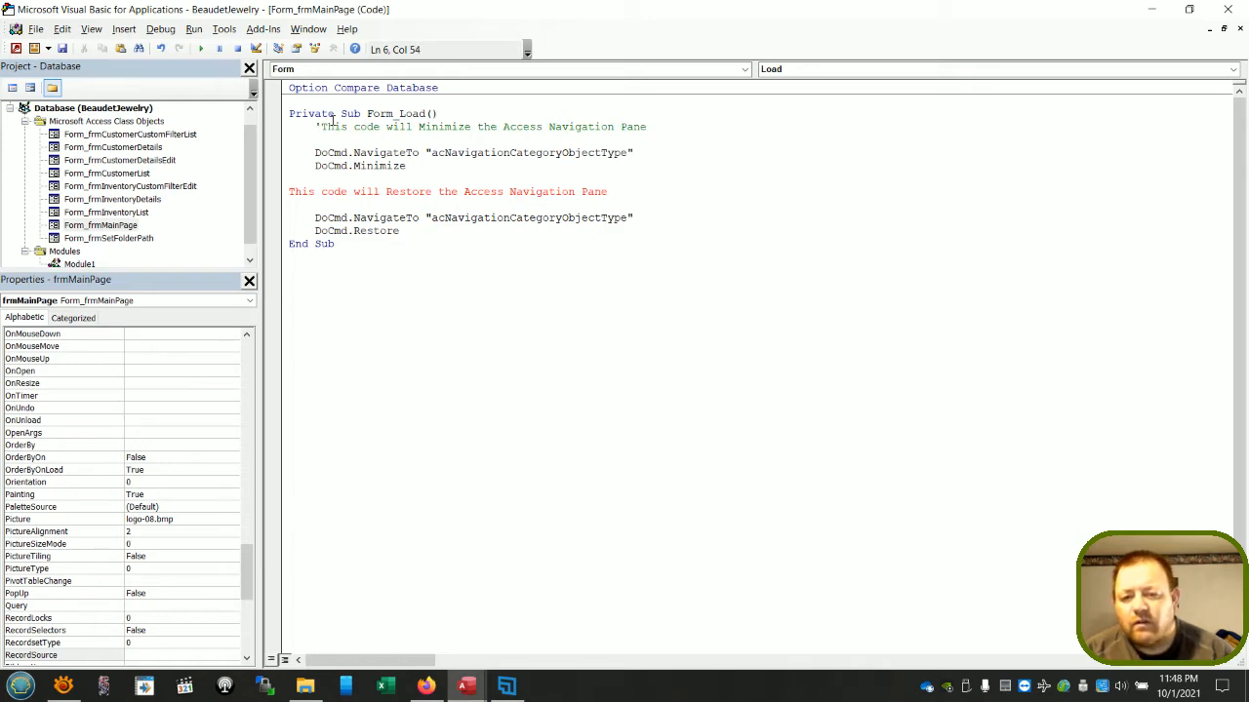
{"action": "left_click", "coordinate": [281, 199]}
{"action": "key", "text": "Left"}
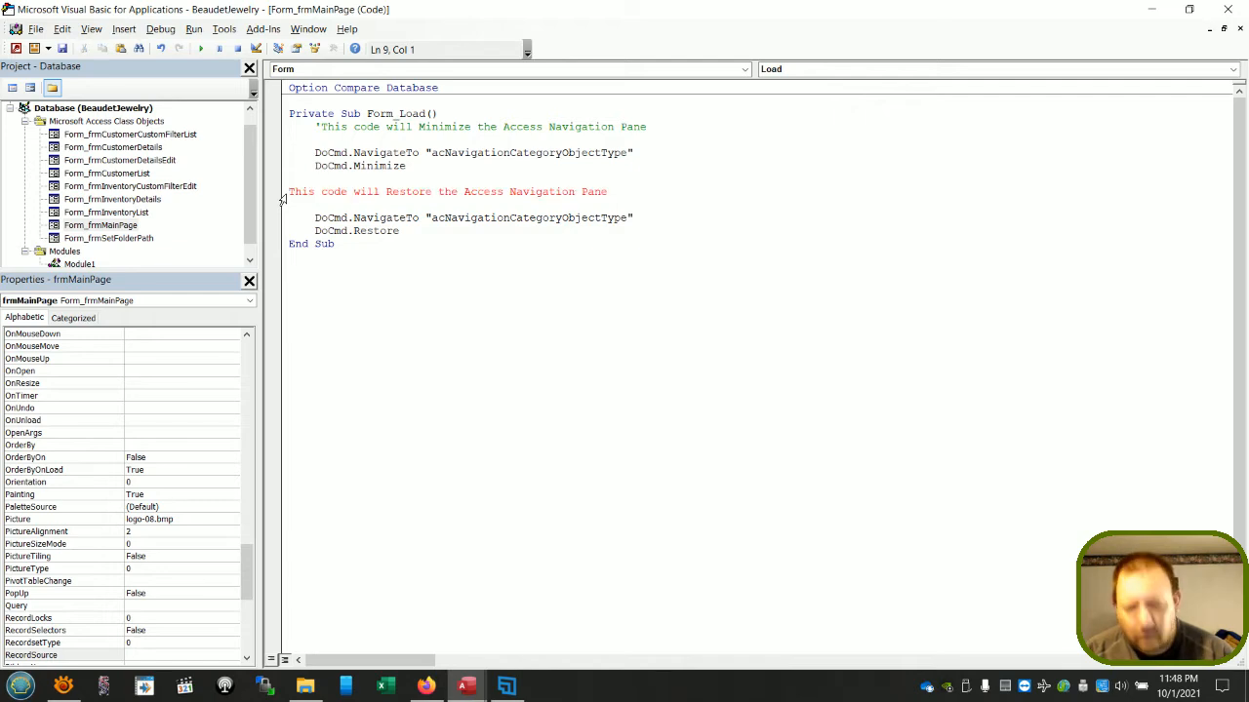
{"action": "type", "text": "'"}
{"action": "key", "text": "Tab"}
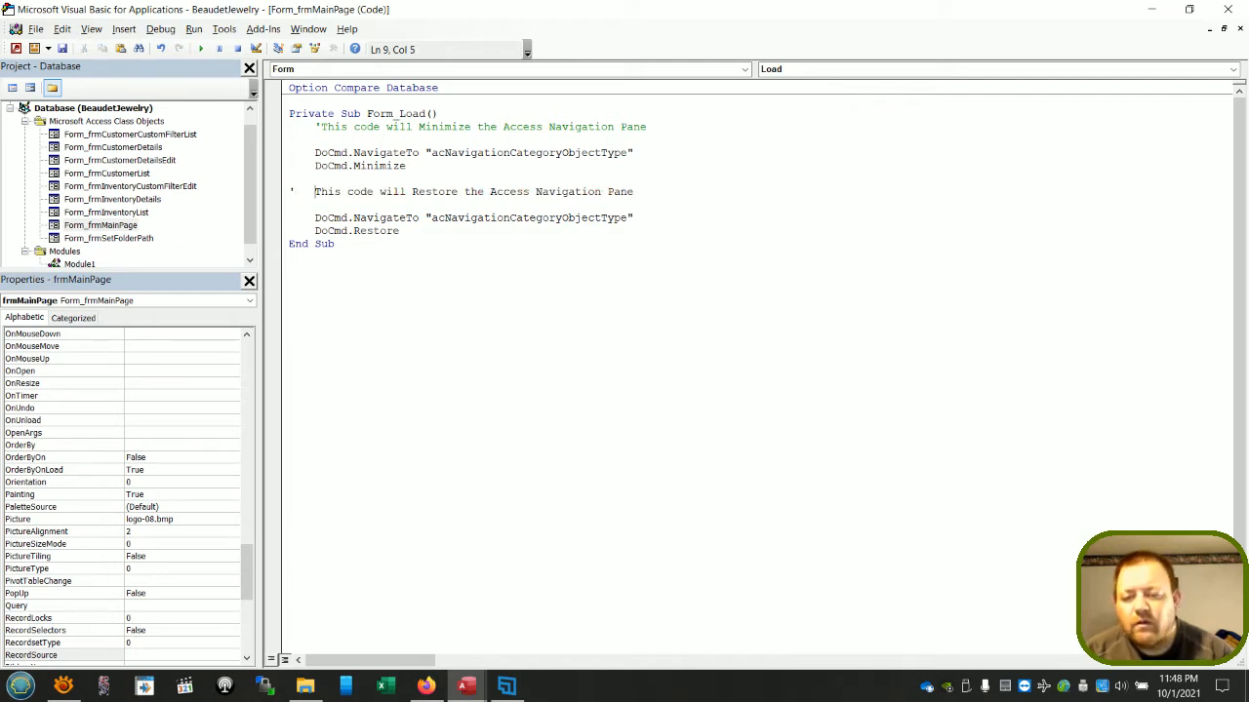
{"action": "key", "text": "BackSpace"}
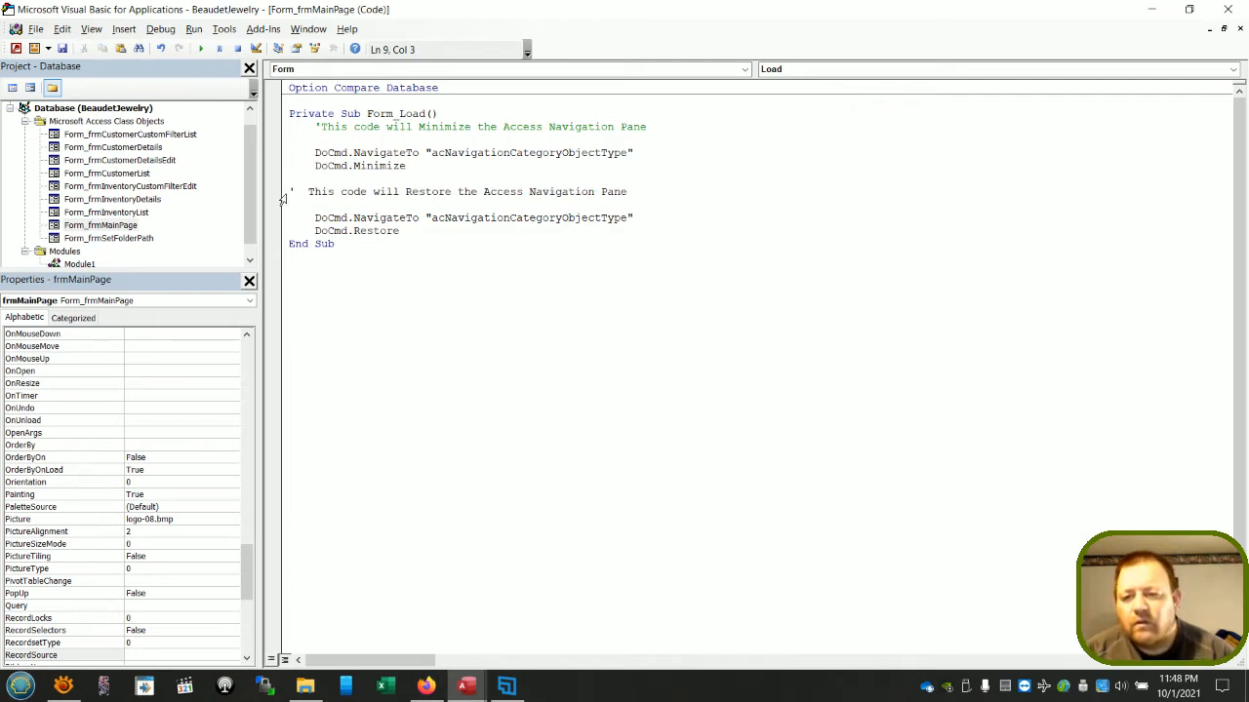
{"action": "key", "text": "BackSpace"}
{"action": "key", "text": "BackSpace"}
{"action": "key", "text": "Delete"}
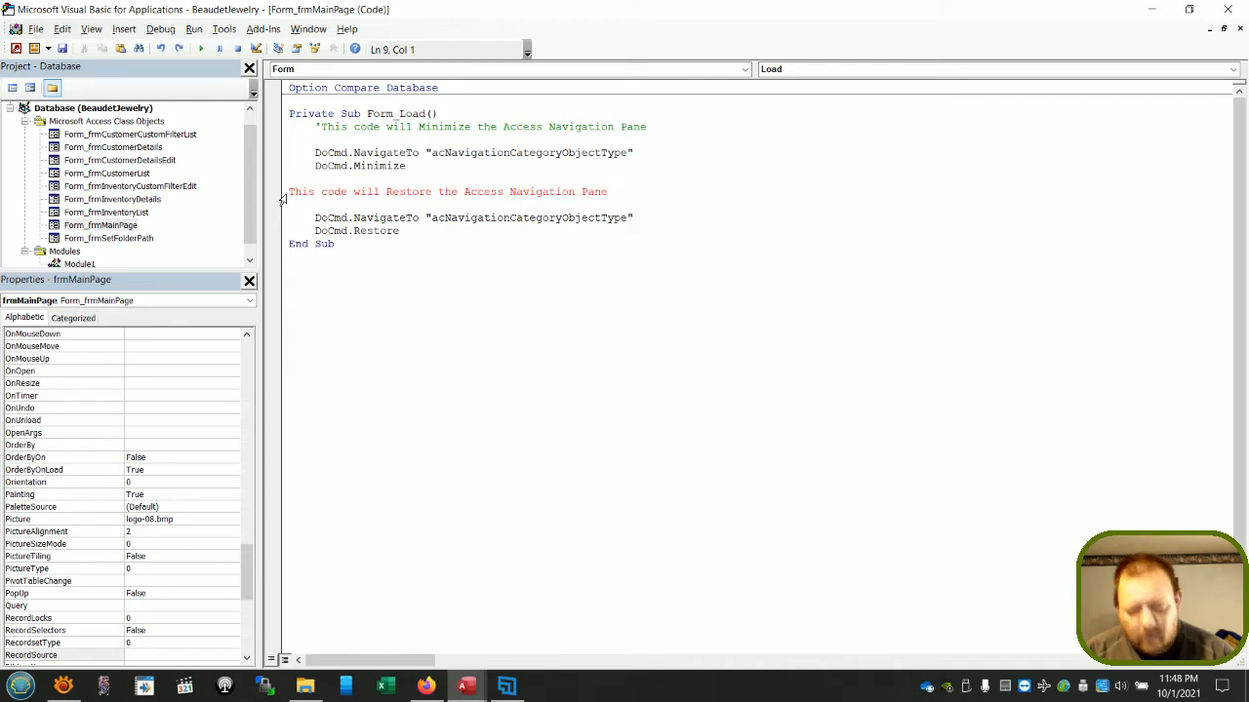
- Indent the line "This code will Restore the Access Navigation Pane" and turn it into a comment
{"action": "key", "text": "Tab"}
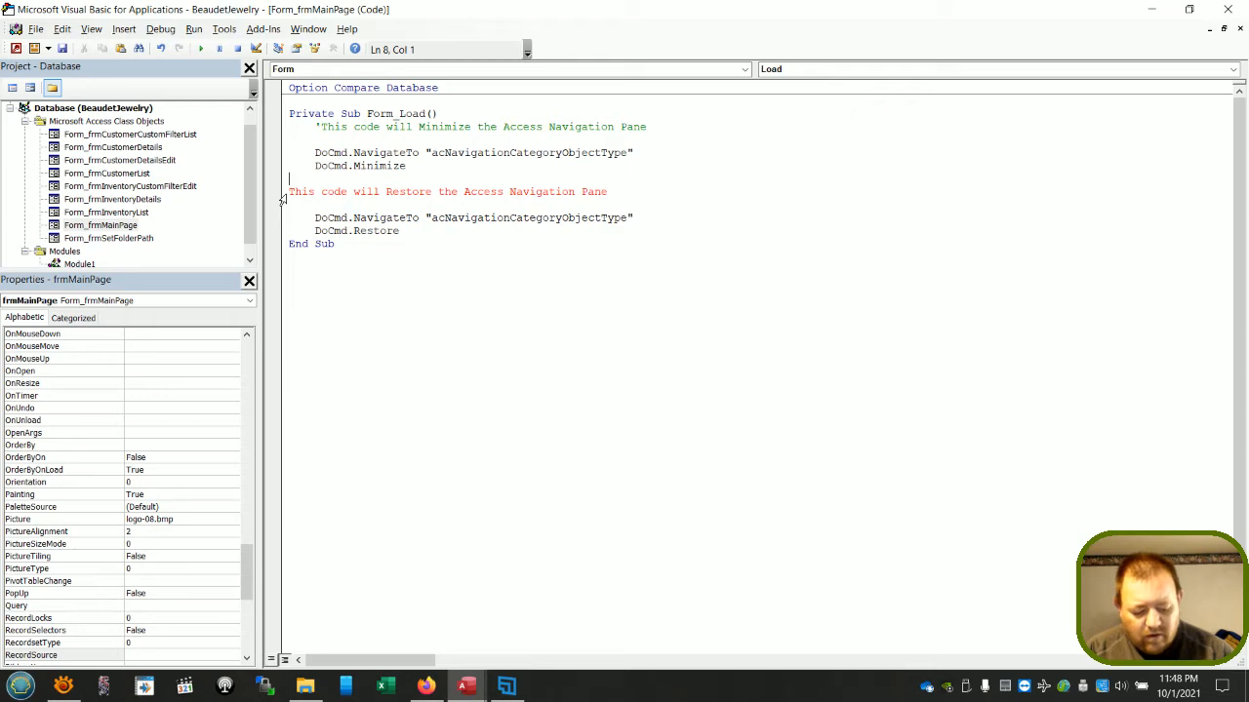
{"action": "key", "text": "Tab"}
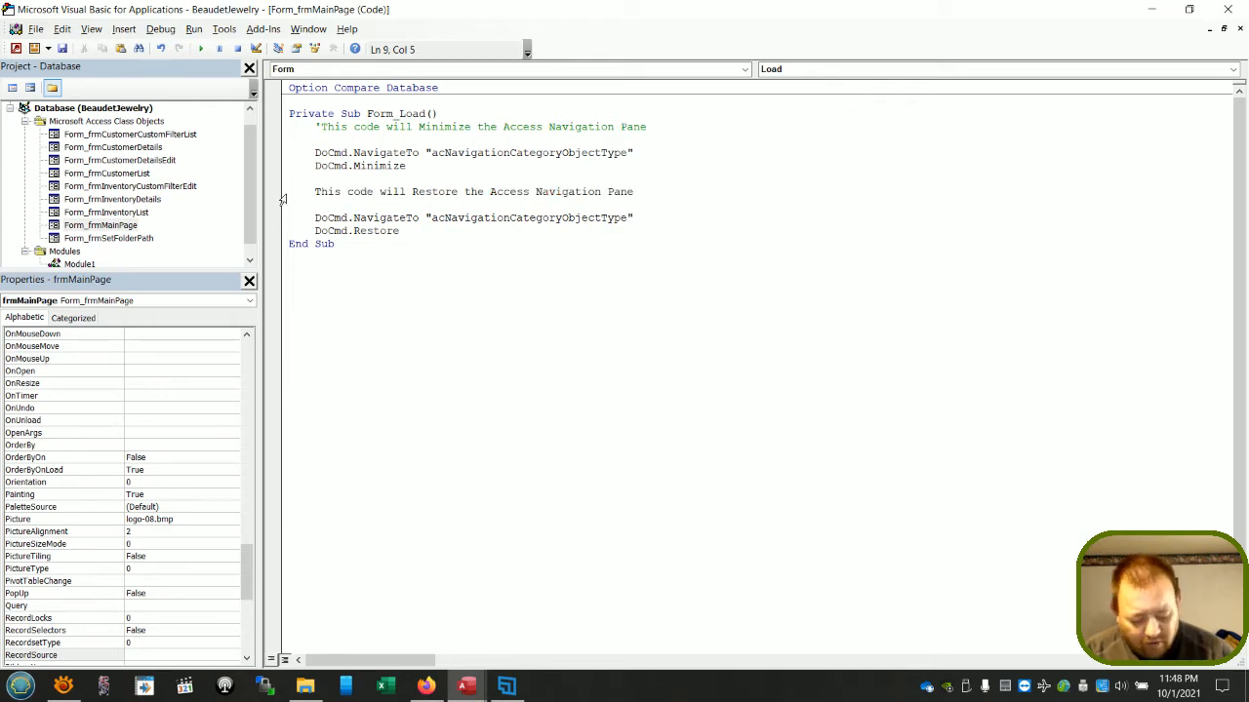
{"action": "type", "text": "'"}
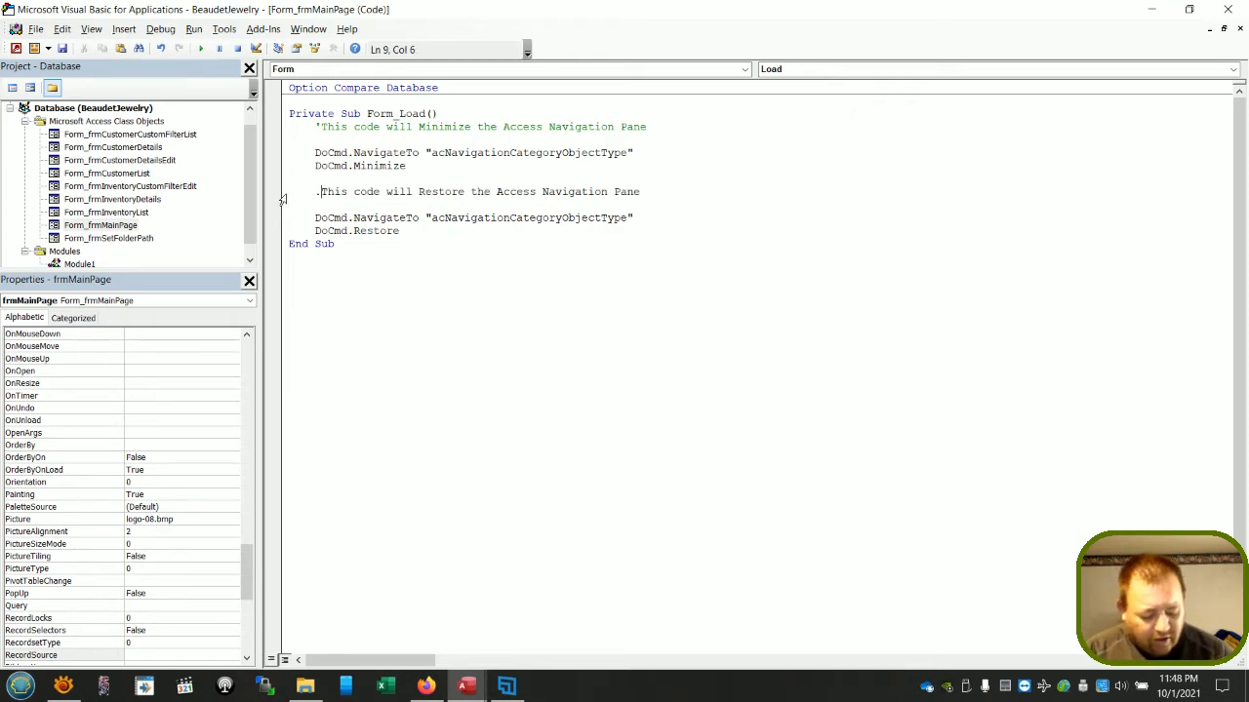
{"action": "key", "text": "Down"}
{"action": "key", "text": "Up"}
{"action": "key", "text": "BackSpace"}
{"action": "type", "text": "'"}
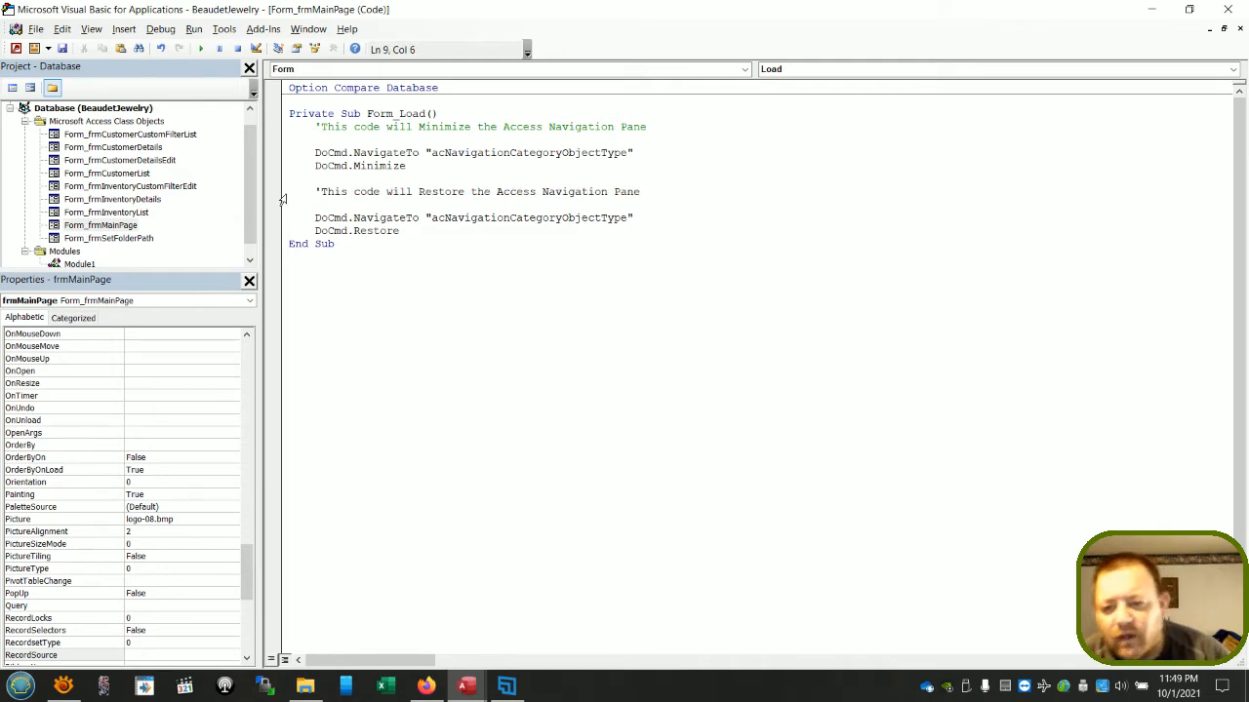
{"action": "key", "text": "Down"}
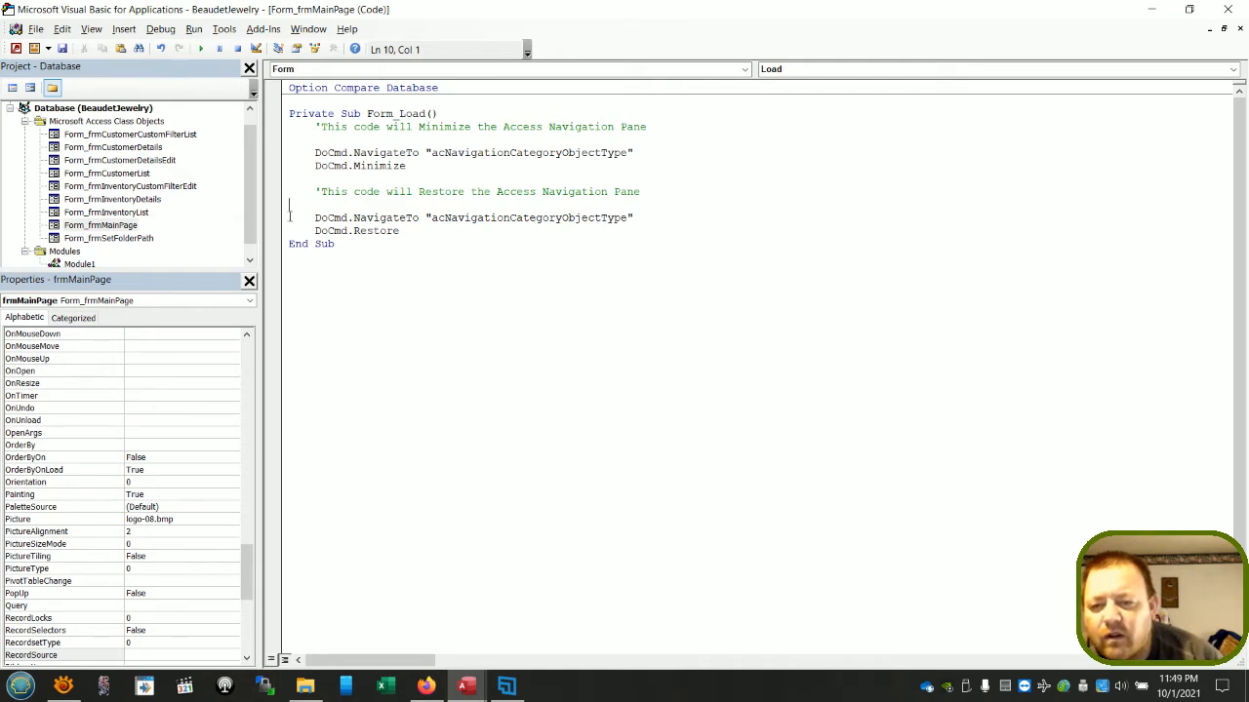
- Add an empty Close event procedure for the form in the main page's code module
{"action": "left_click", "coordinate": [798, 68]}
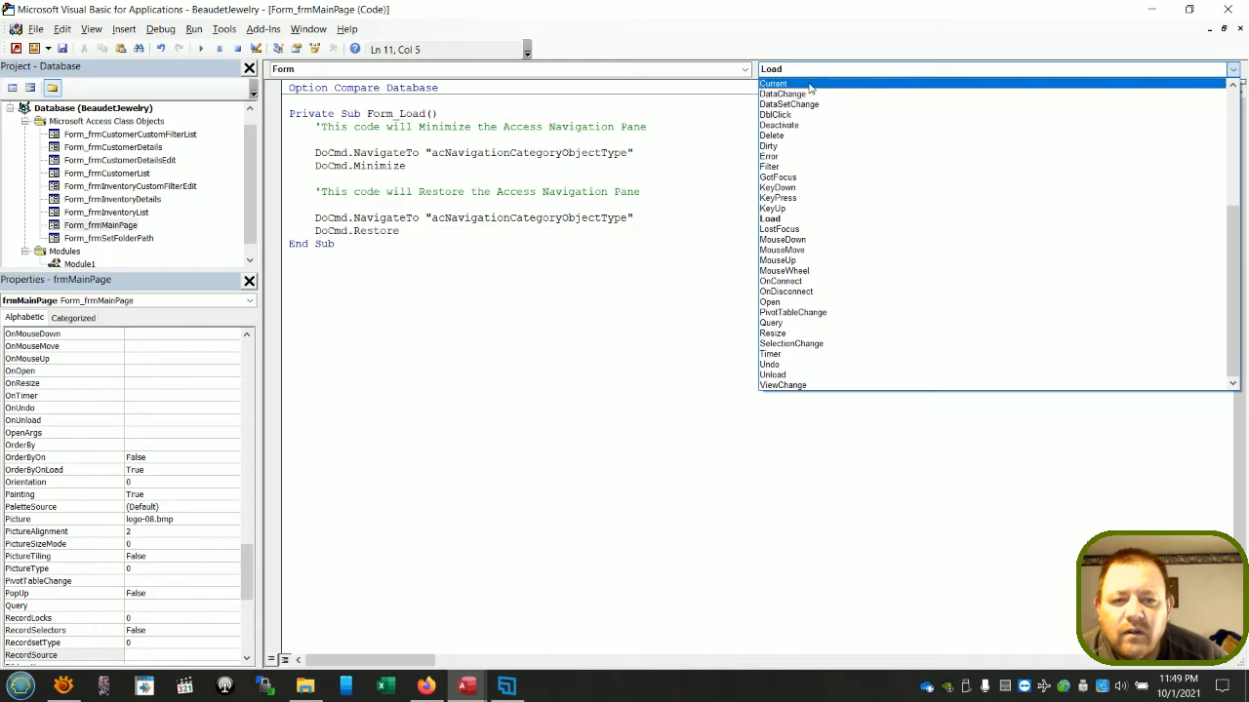
{"action": "scroll", "coordinate": [810, 88], "scroll_direction": "up", "scroll_amount": 7}
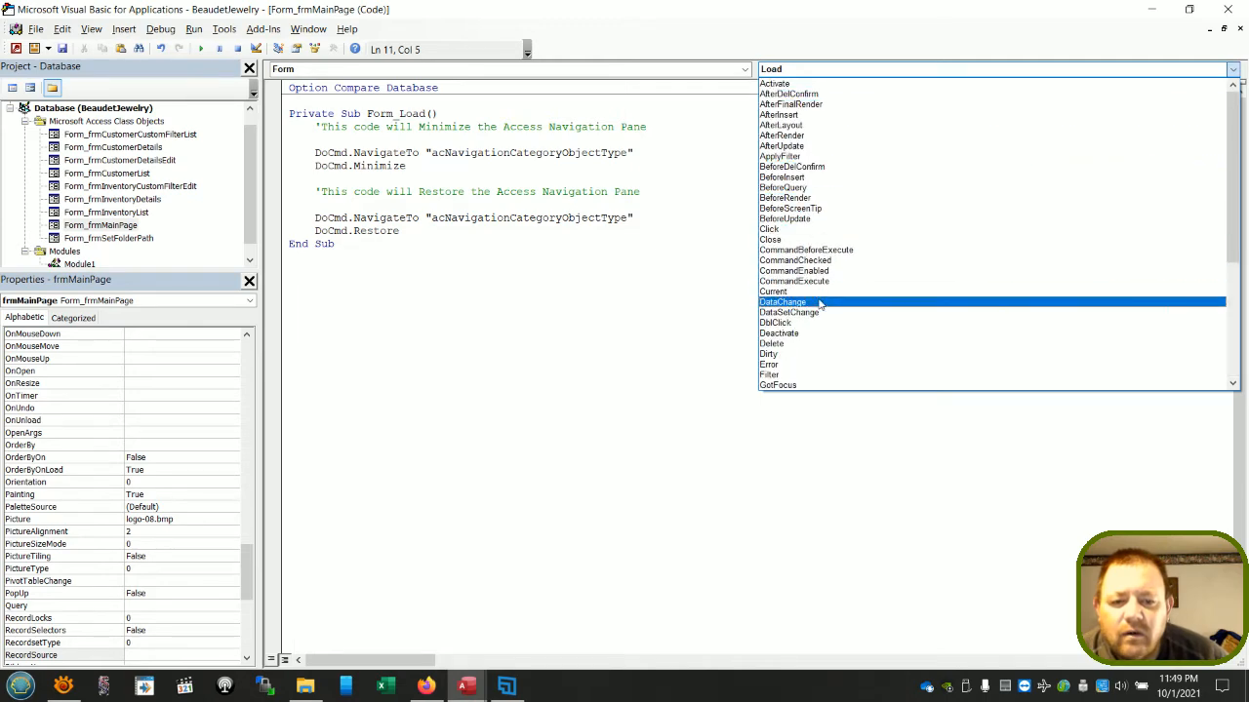
{"action": "scroll", "coordinate": [819, 305], "scroll_direction": "down", "scroll_amount": 4}
{"action": "scroll", "coordinate": [800, 334], "scroll_direction": "up", "scroll_amount": 2}
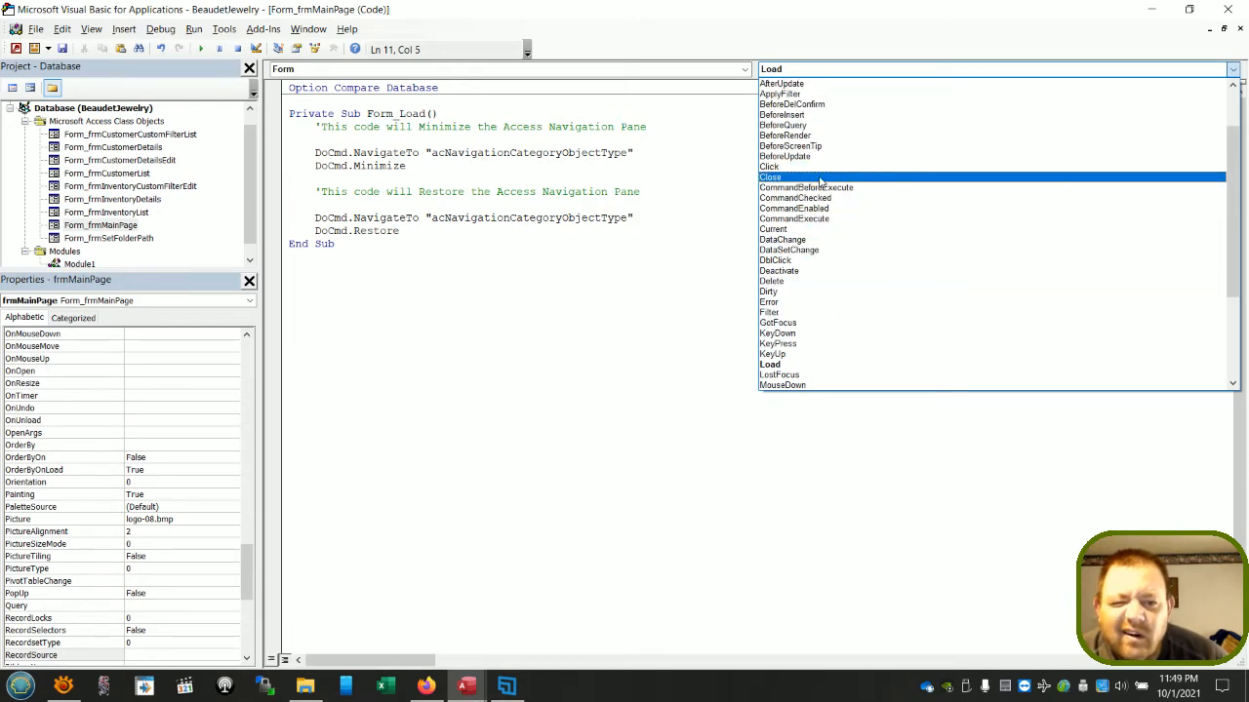
{"action": "left_click", "coordinate": [821, 181]}
- Move the Restore comment and its two DoCmd lines from Form_Load into Form_Close, leaving a blank line above the comment
{"action": "left_click_drag", "start_coordinate": [406, 283], "coordinate": [286, 240]}
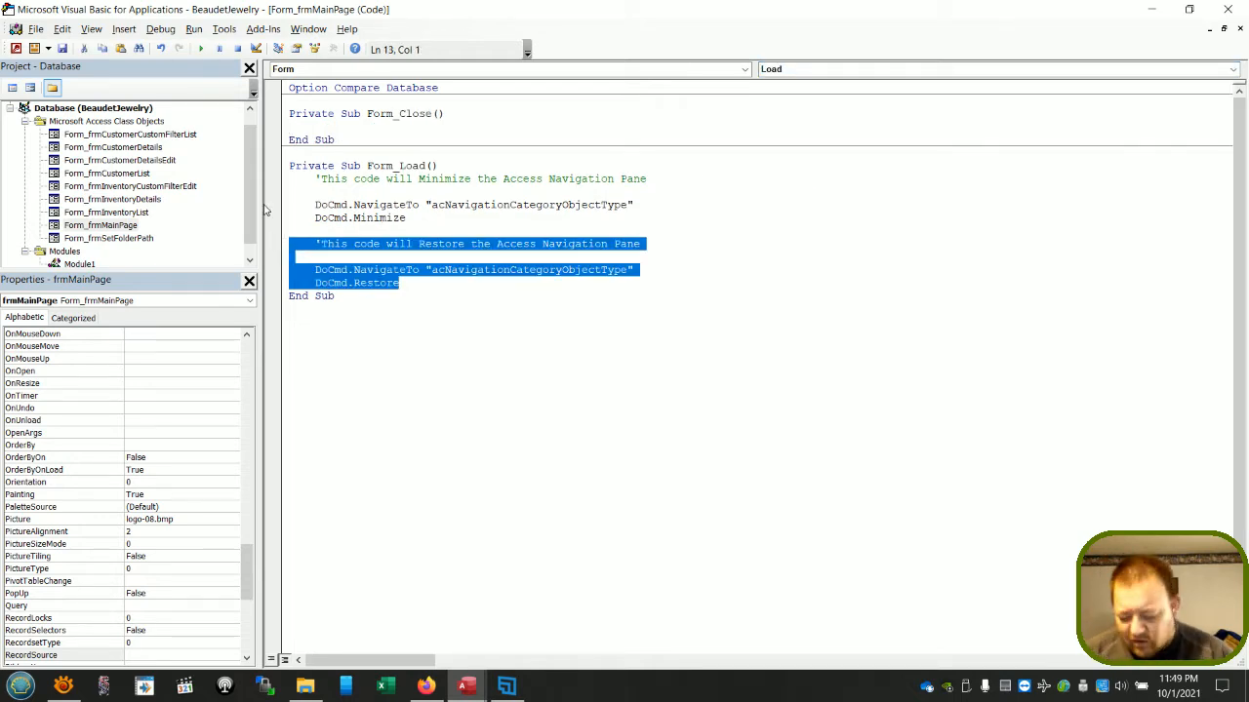
{"action": "key", "text": "ctrl+x"}
{"action": "key", "text": "BackSpace"}
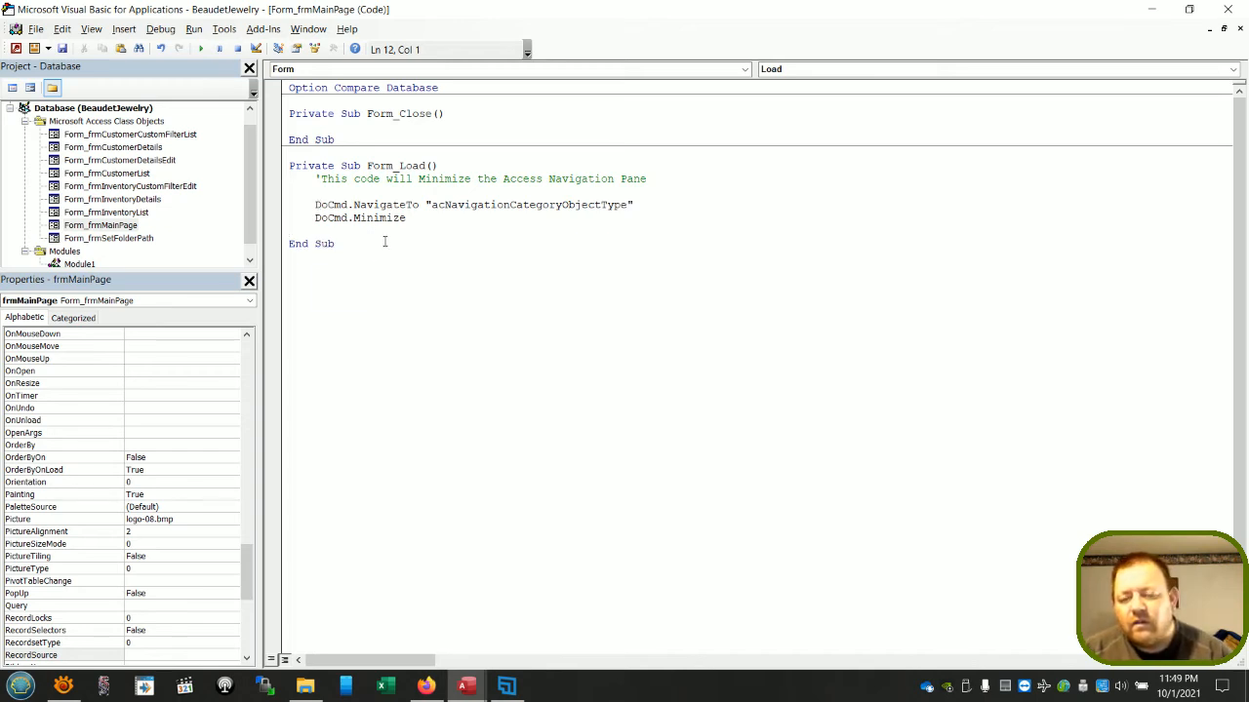
{"action": "key", "text": "BackSpace"}
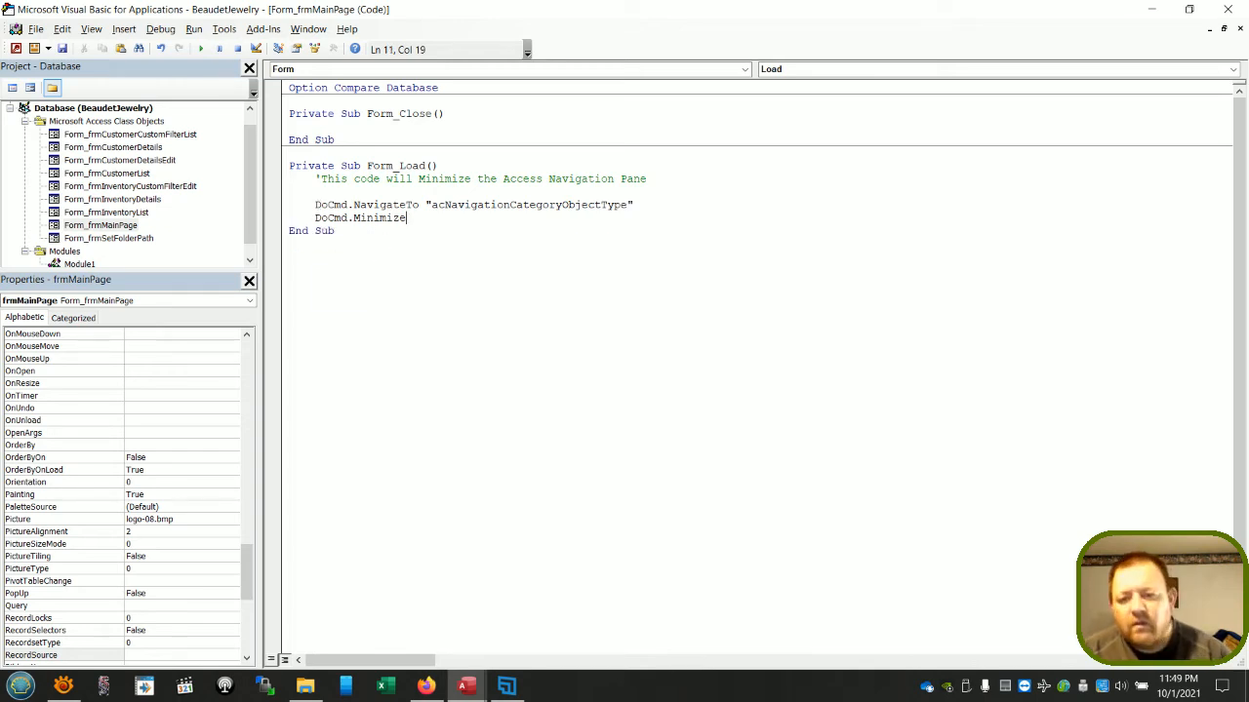
{"action": "key", "text": "Return"}
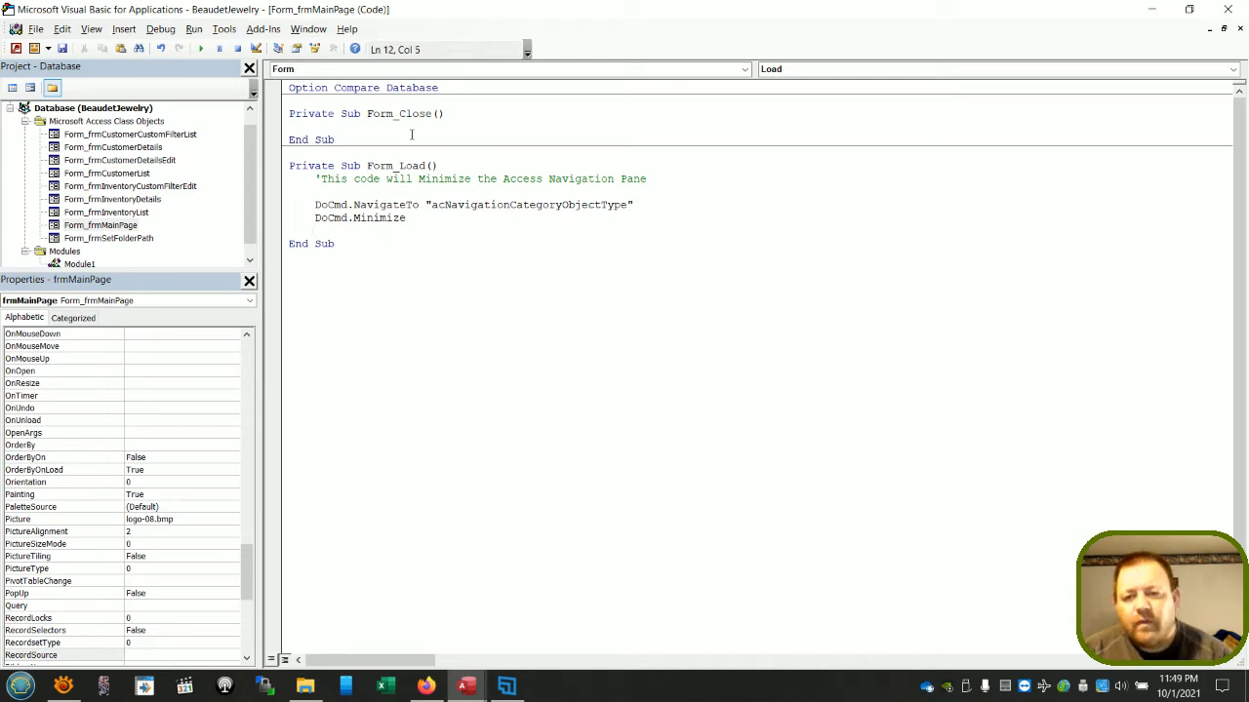
{"action": "left_click", "coordinate": [468, 114]}
{"action": "key", "text": "Return"}
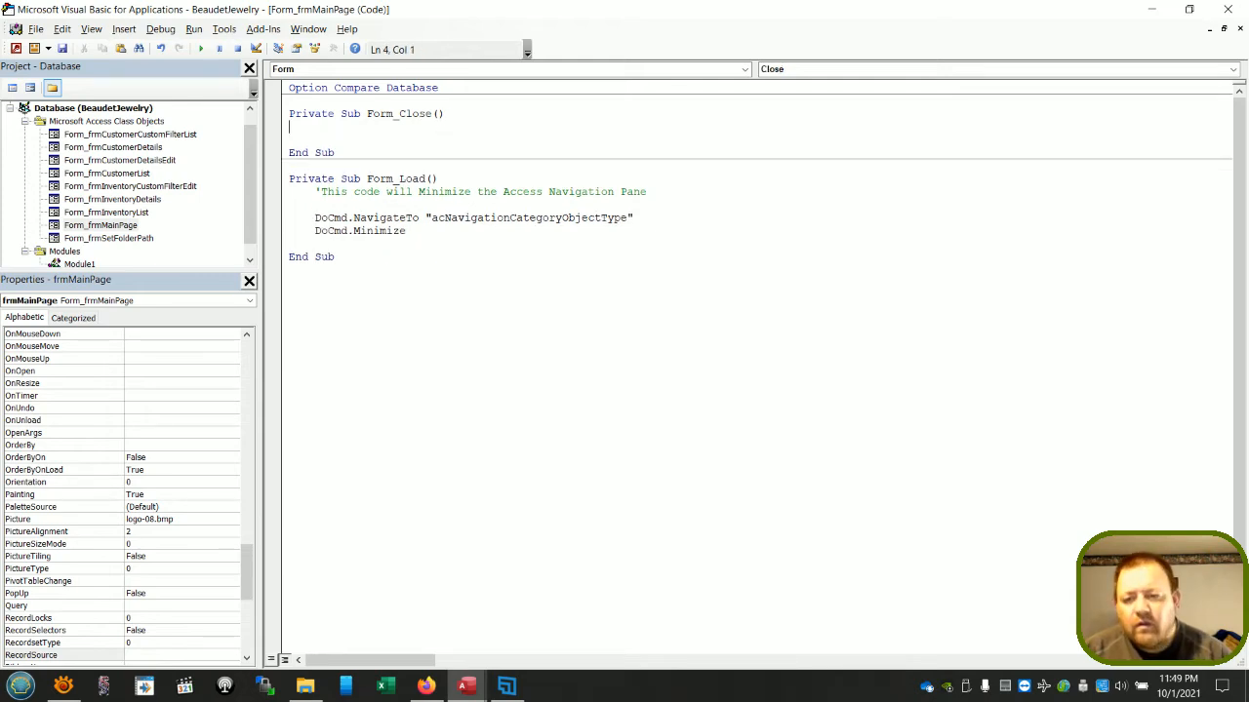
{"action": "key", "text": "ctrl+v"}
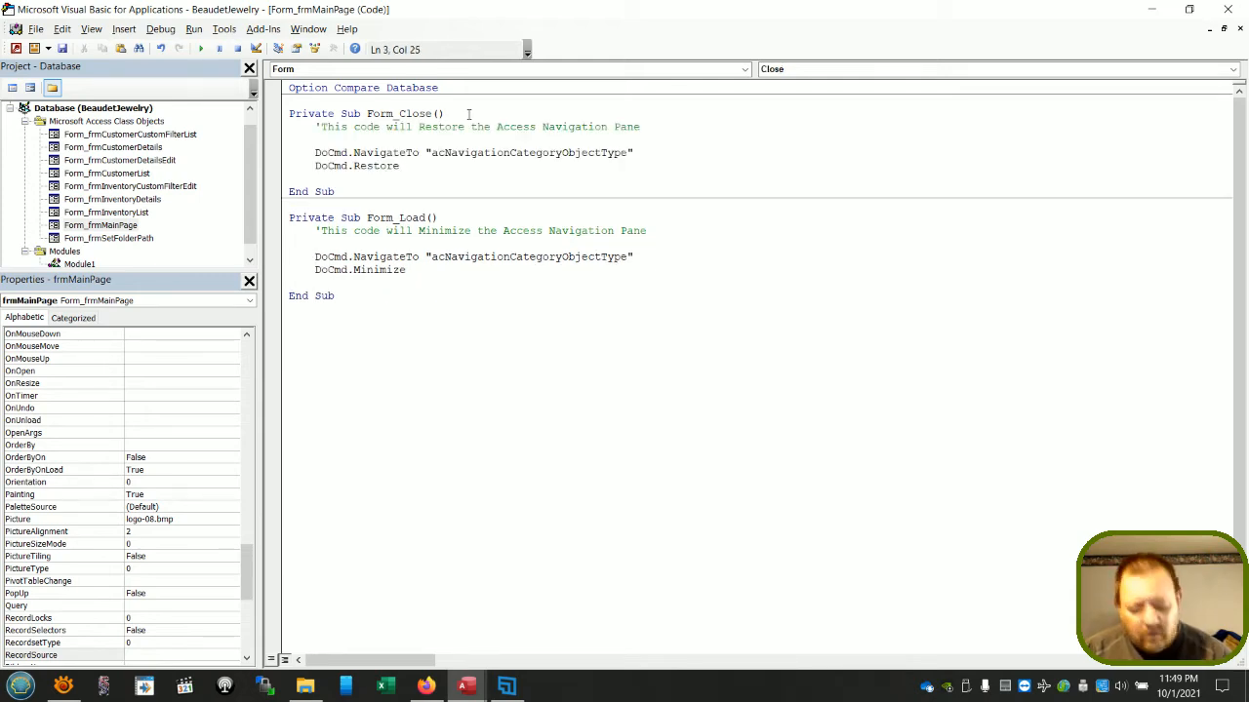
{"action": "key", "text": "Return"}
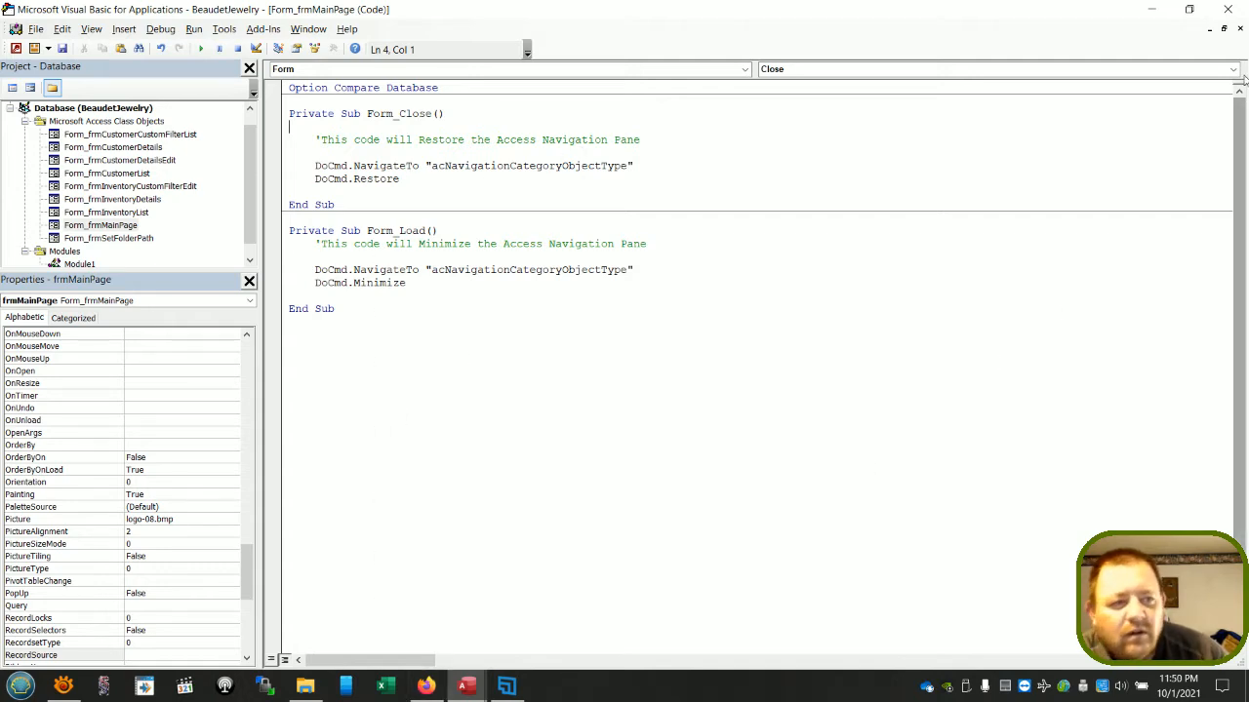
- Test the Navigation Pane code by closing the editor and the form, reopening frmMainPage in Form View, maximizing it and closing it
{"action": "left_click", "coordinate": [1225, 10]}
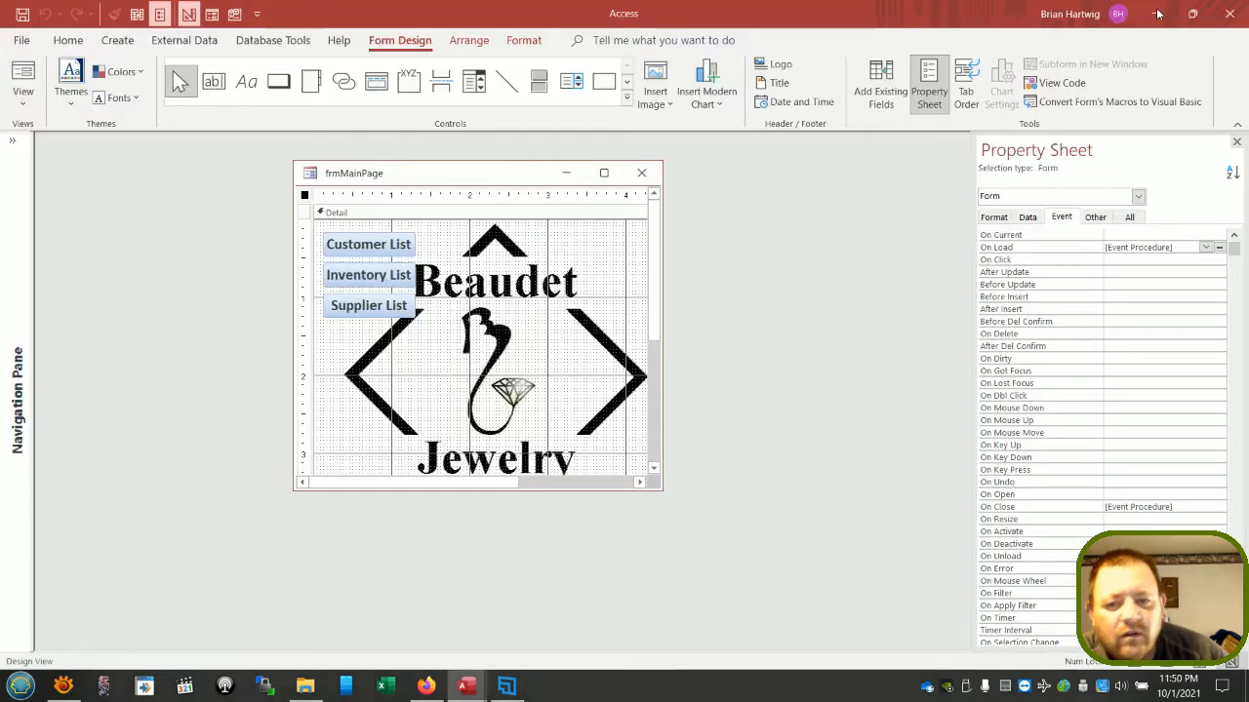
{"action": "left_click", "coordinate": [641, 173]}
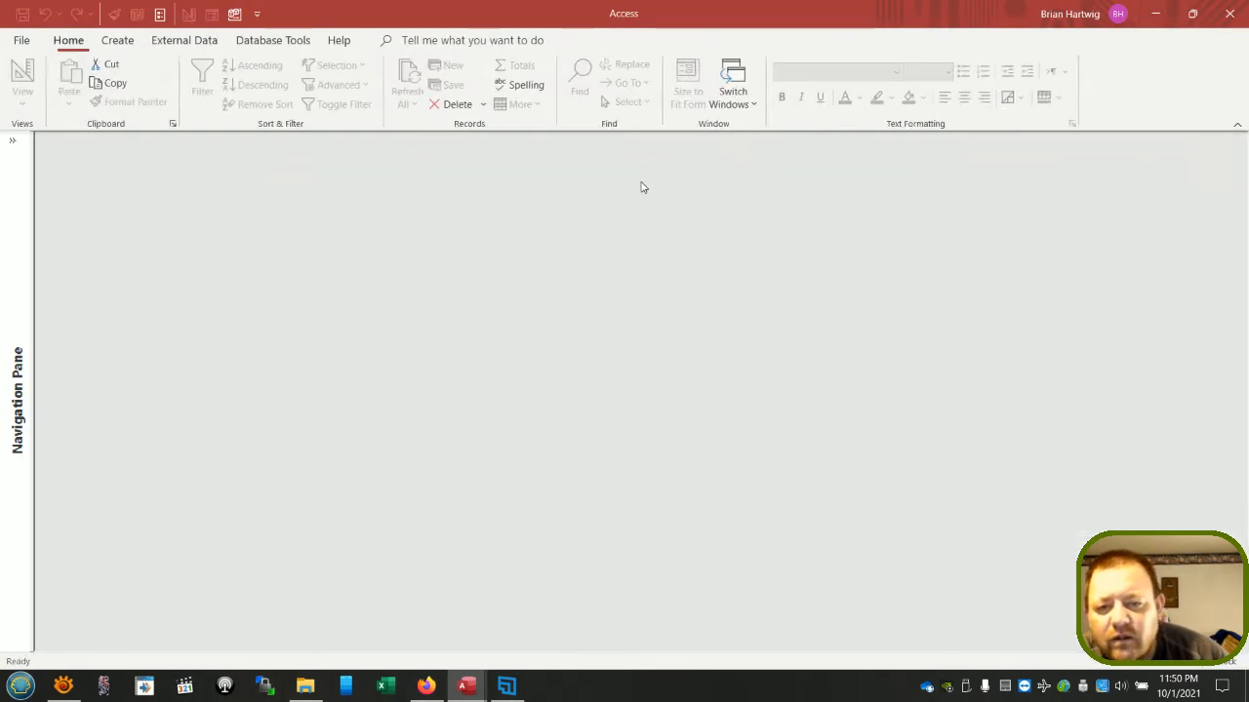
{"action": "left_click", "coordinate": [15, 349]}
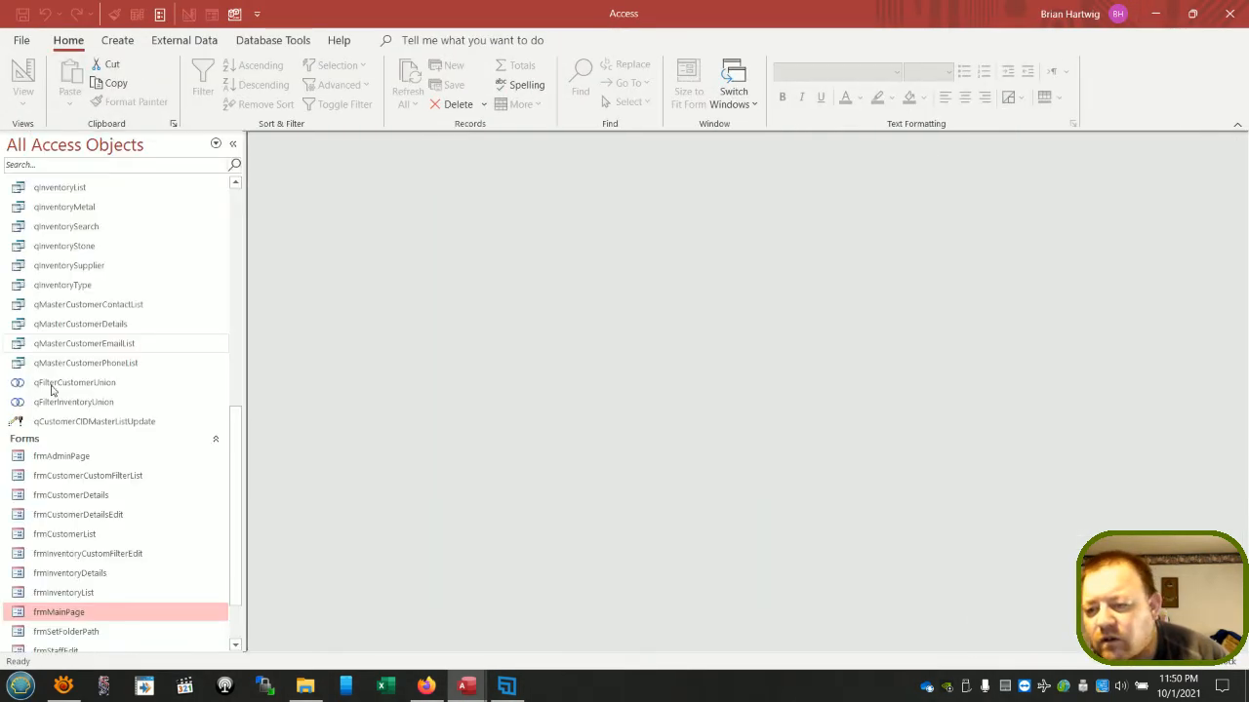
{"action": "double_click", "coordinate": [44, 614]}
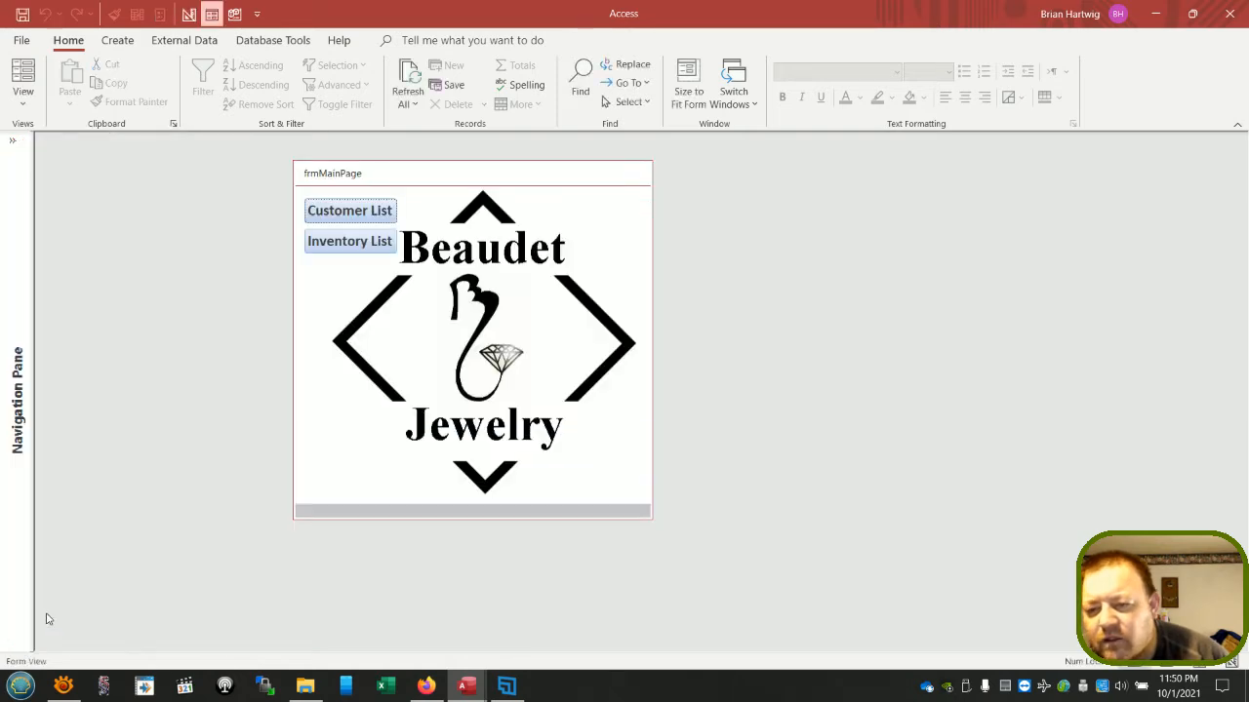
{"action": "double_click", "coordinate": [613, 176]}
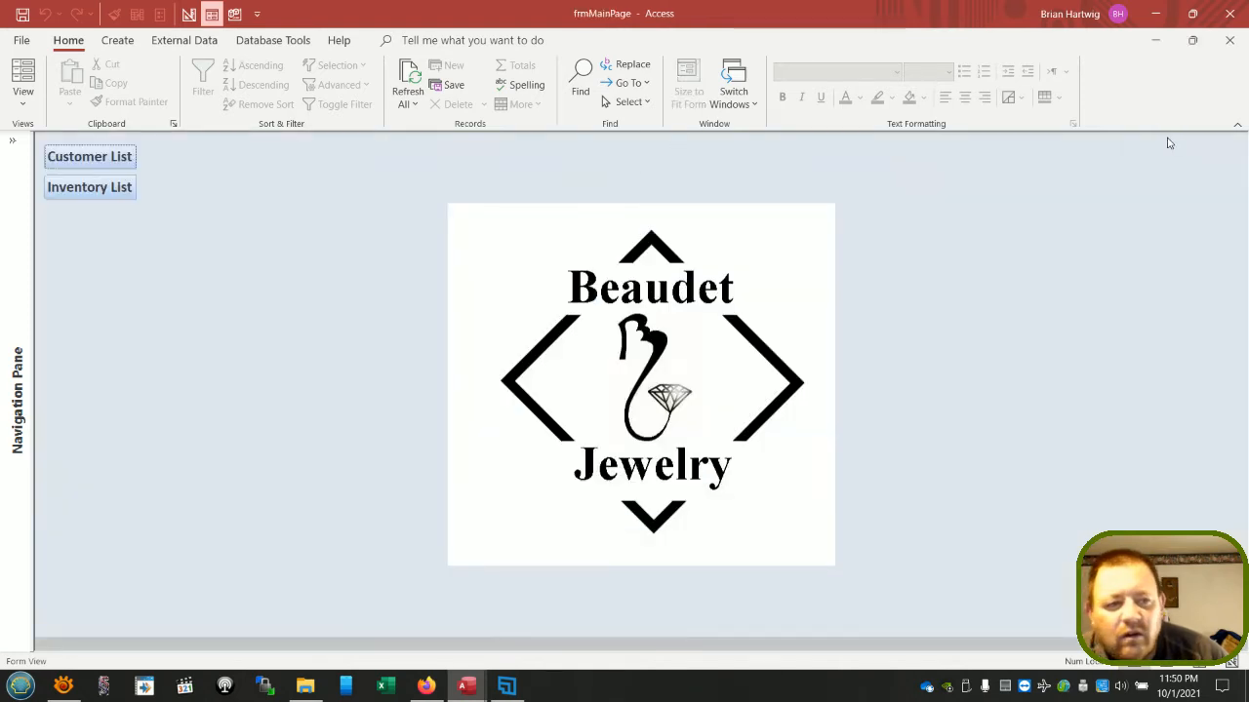
{"action": "left_click", "coordinate": [1231, 41]}
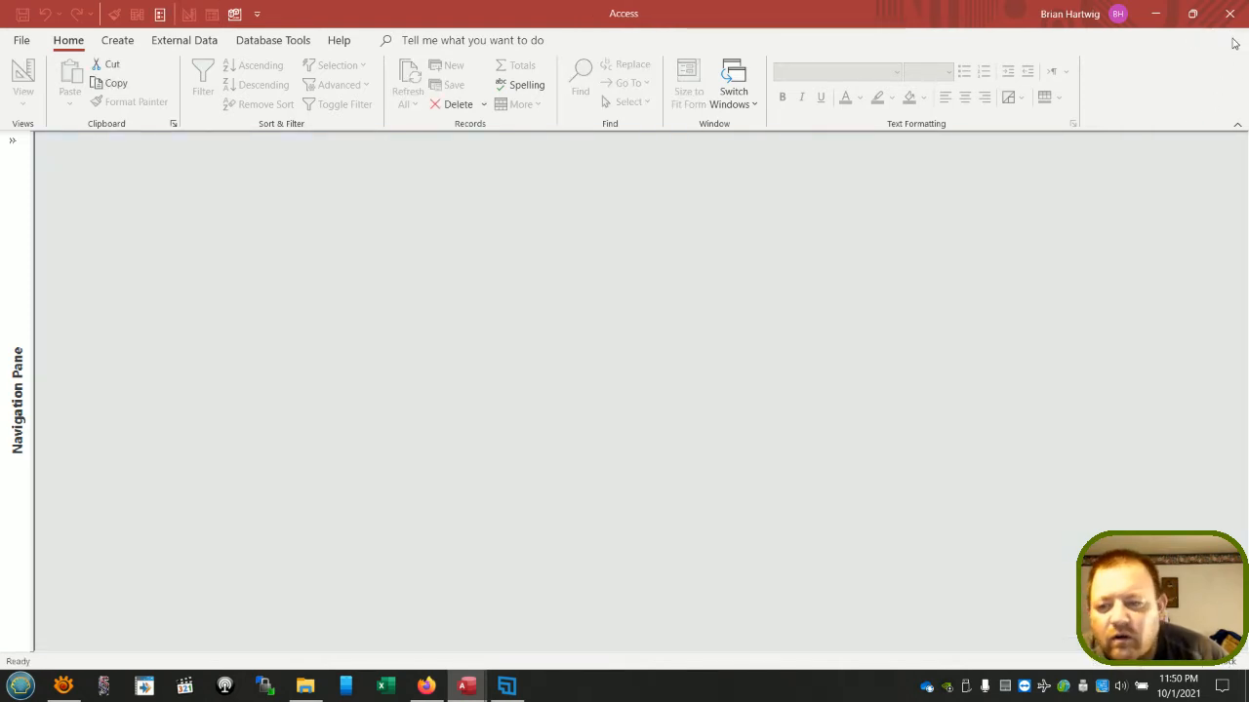
{"action": "left_click", "coordinate": [17, 254]}
{"action": "right_click", "coordinate": [69, 611]}
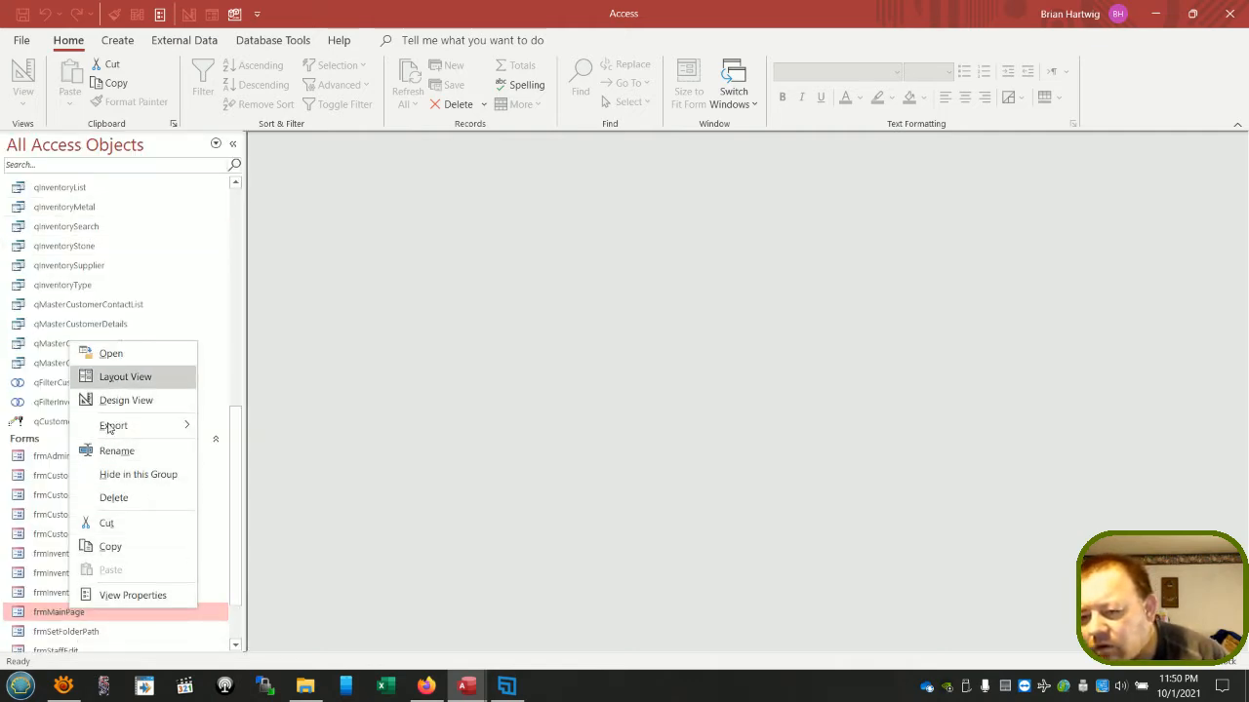
{"action": "left_click", "coordinate": [101, 598]}
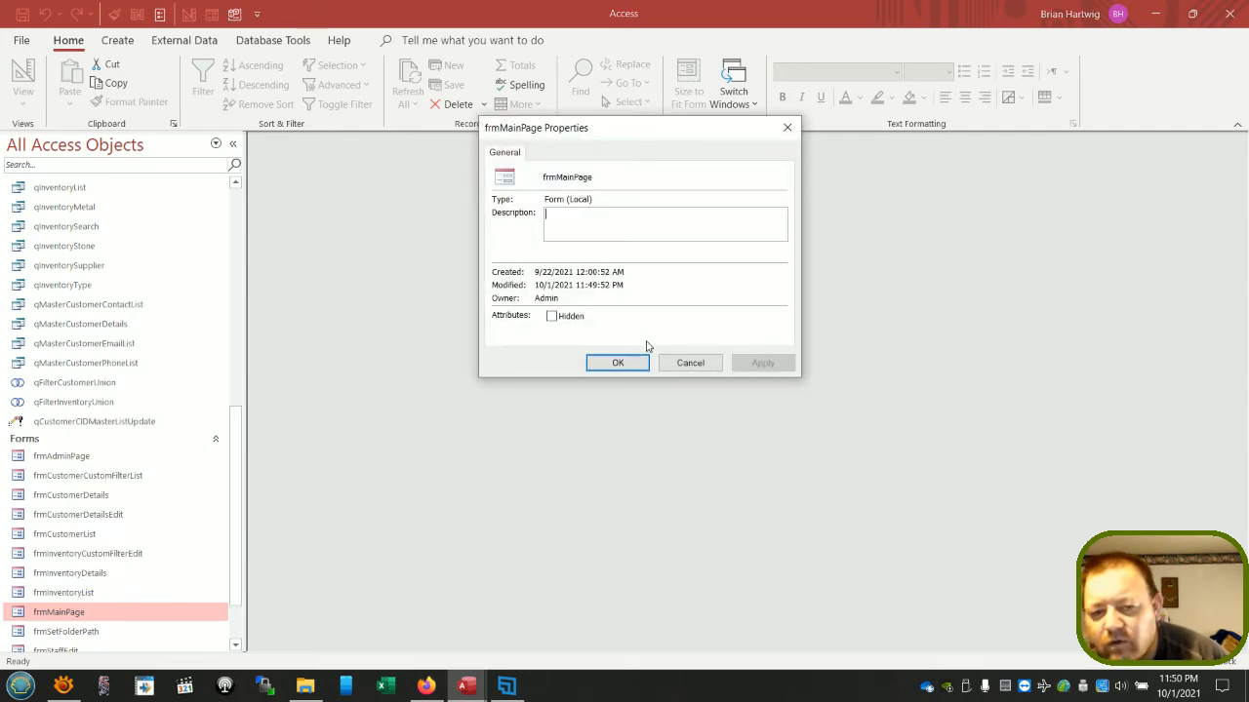
{"action": "left_click", "coordinate": [693, 368]}
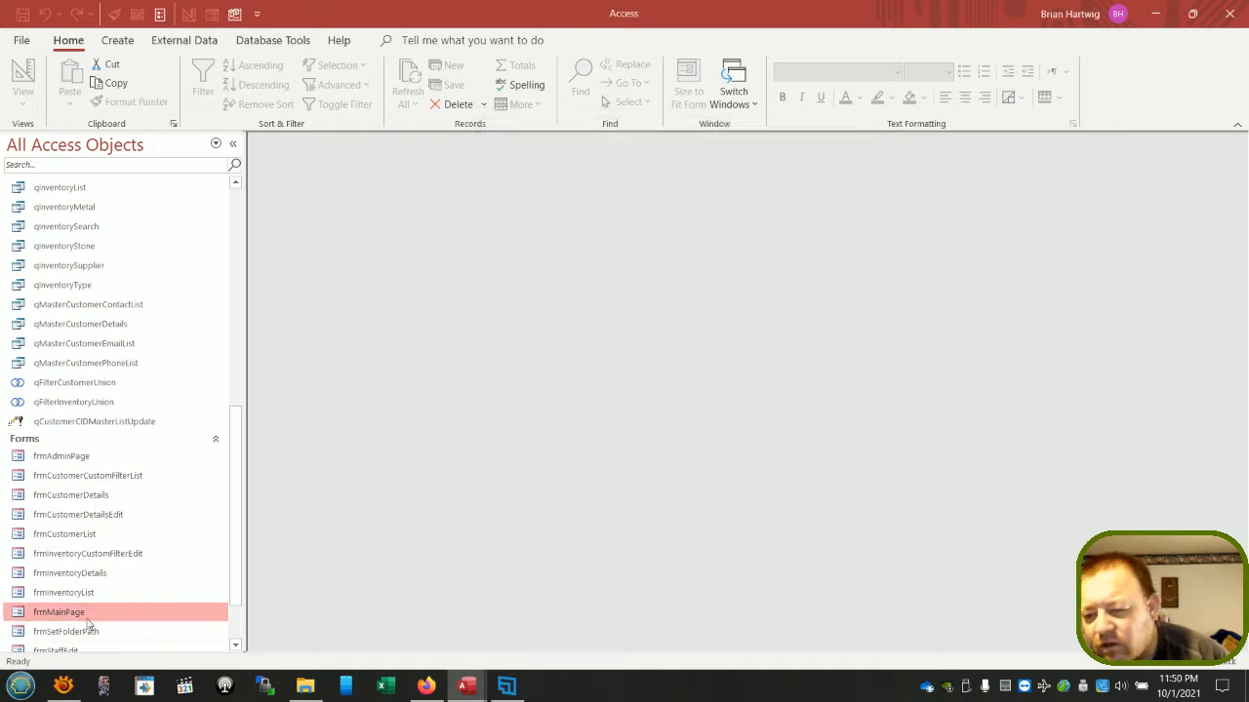
- Open frmMainPage in Design View and bring up the code of its On Close event procedure
{"action": "right_click", "coordinate": [87, 615]}
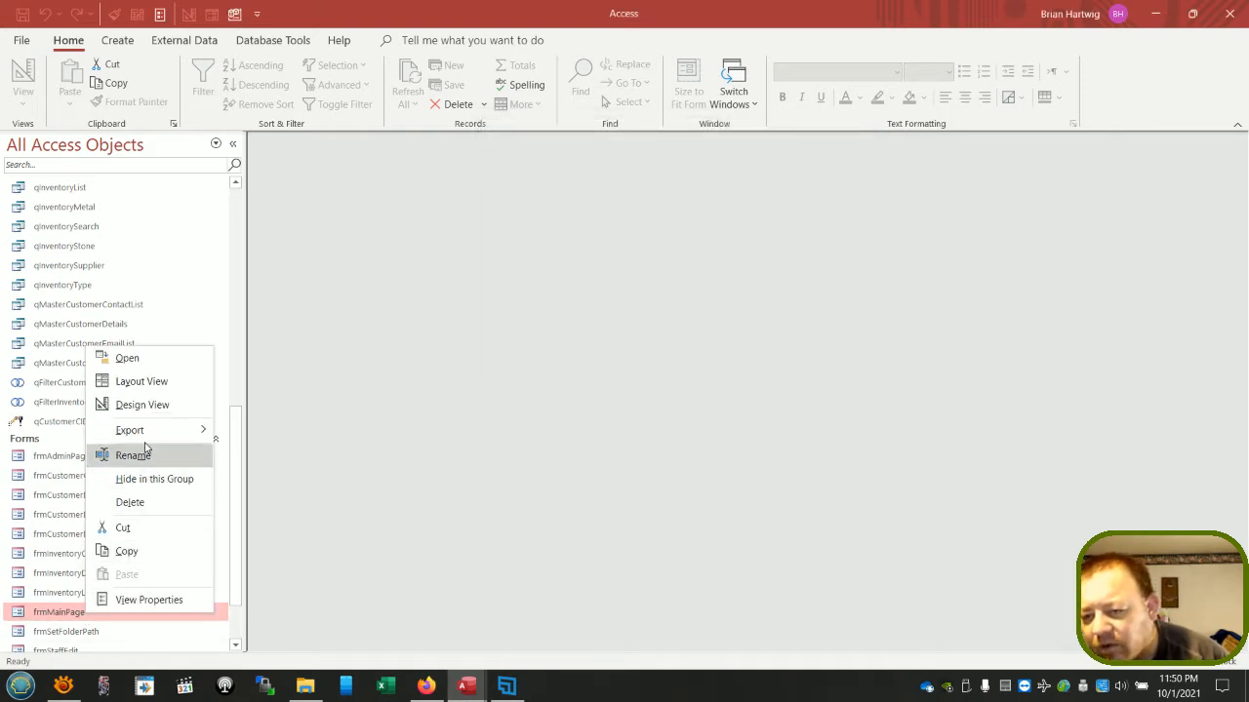
{"action": "left_click", "coordinate": [142, 405]}
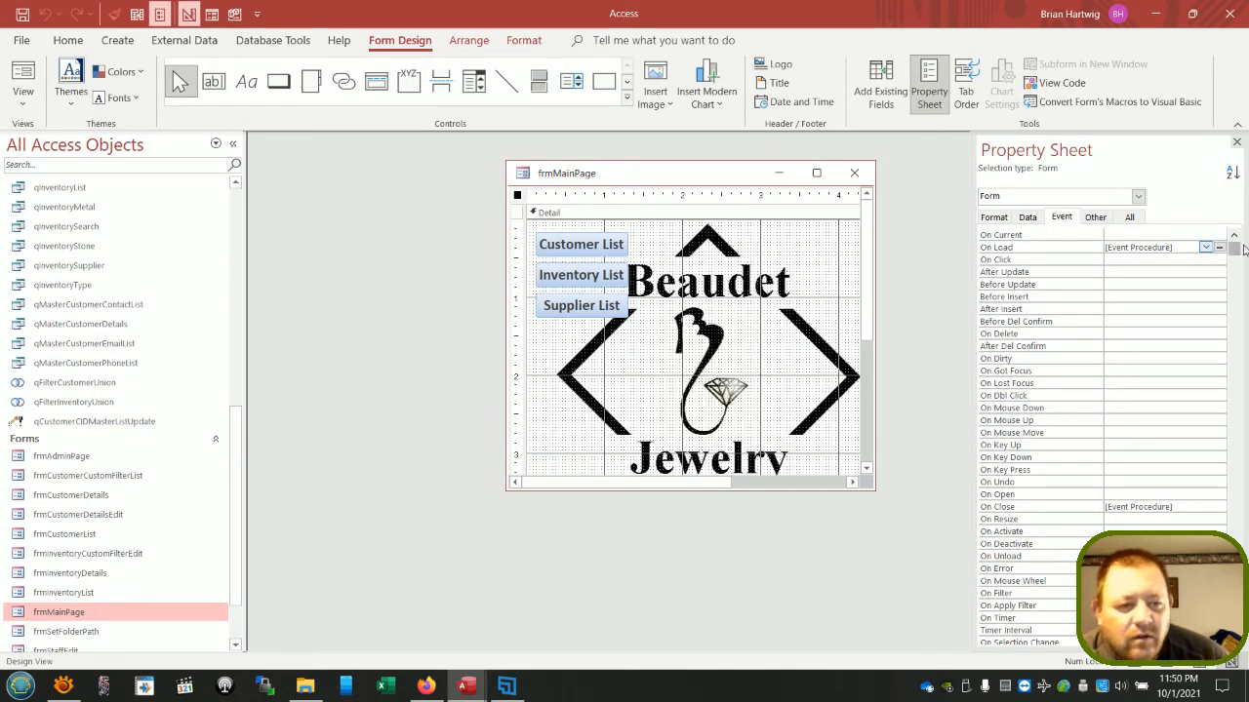
{"action": "scroll", "coordinate": [1134, 281], "scroll_direction": "down", "scroll_amount": 5}
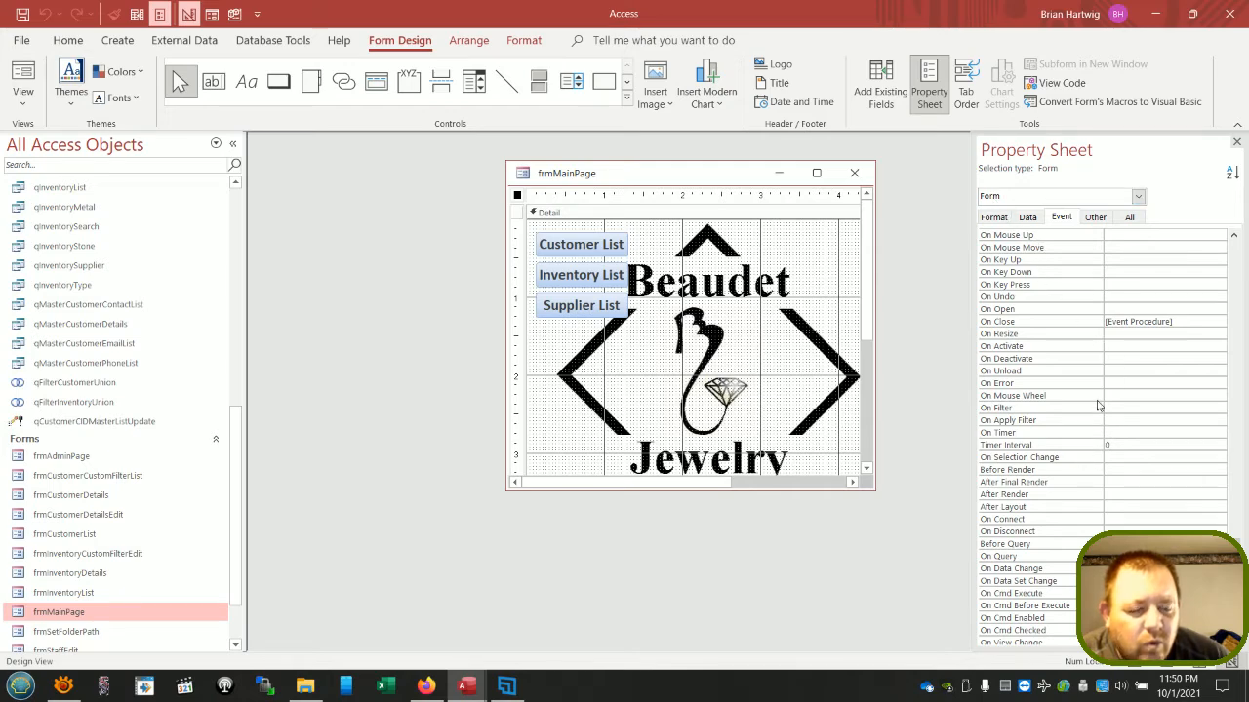
{"action": "left_click", "coordinate": [1122, 323]}
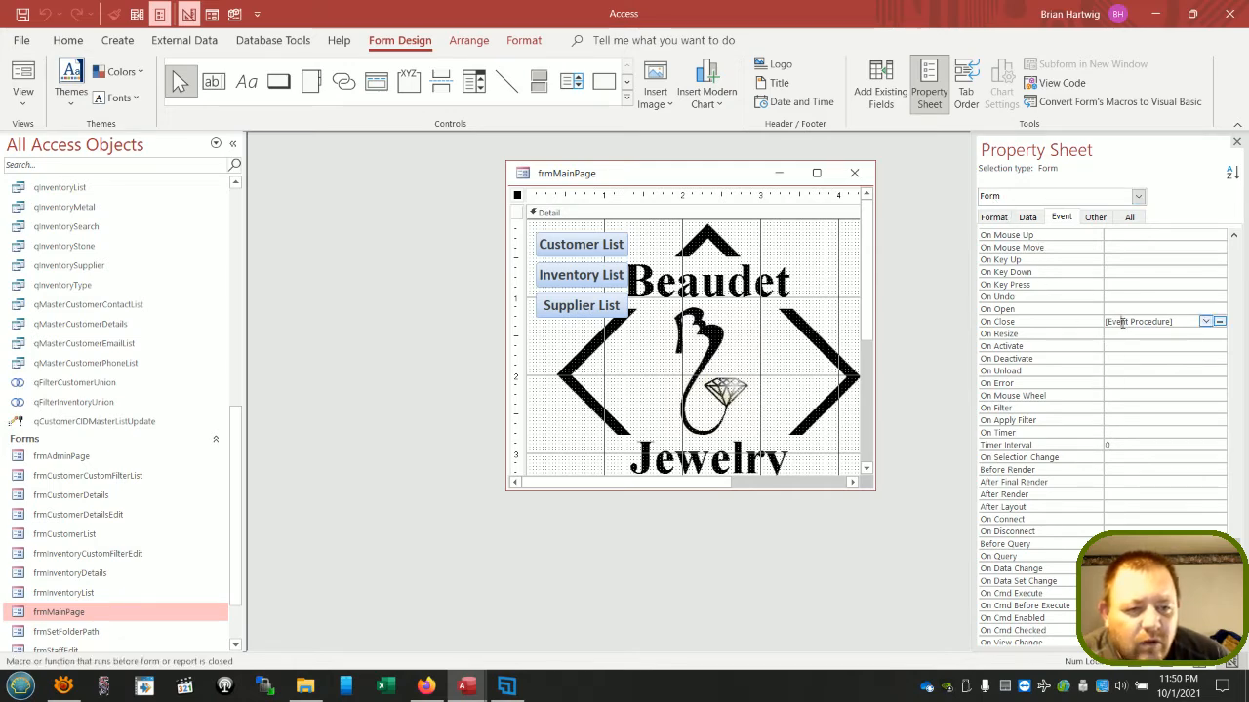
{"action": "left_click", "coordinate": [1220, 321]}
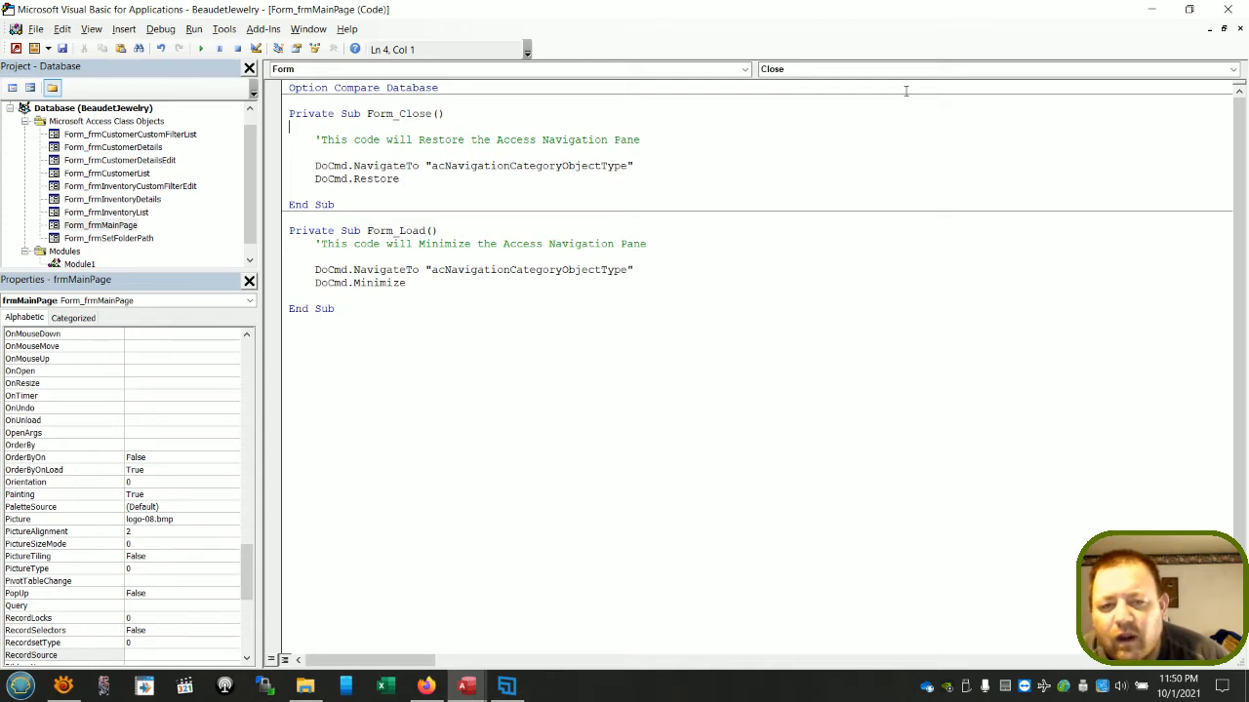
- Look through the list of available form events for one suited to restoring the Navigation Pane
{"action": "left_click", "coordinate": [1233, 68]}
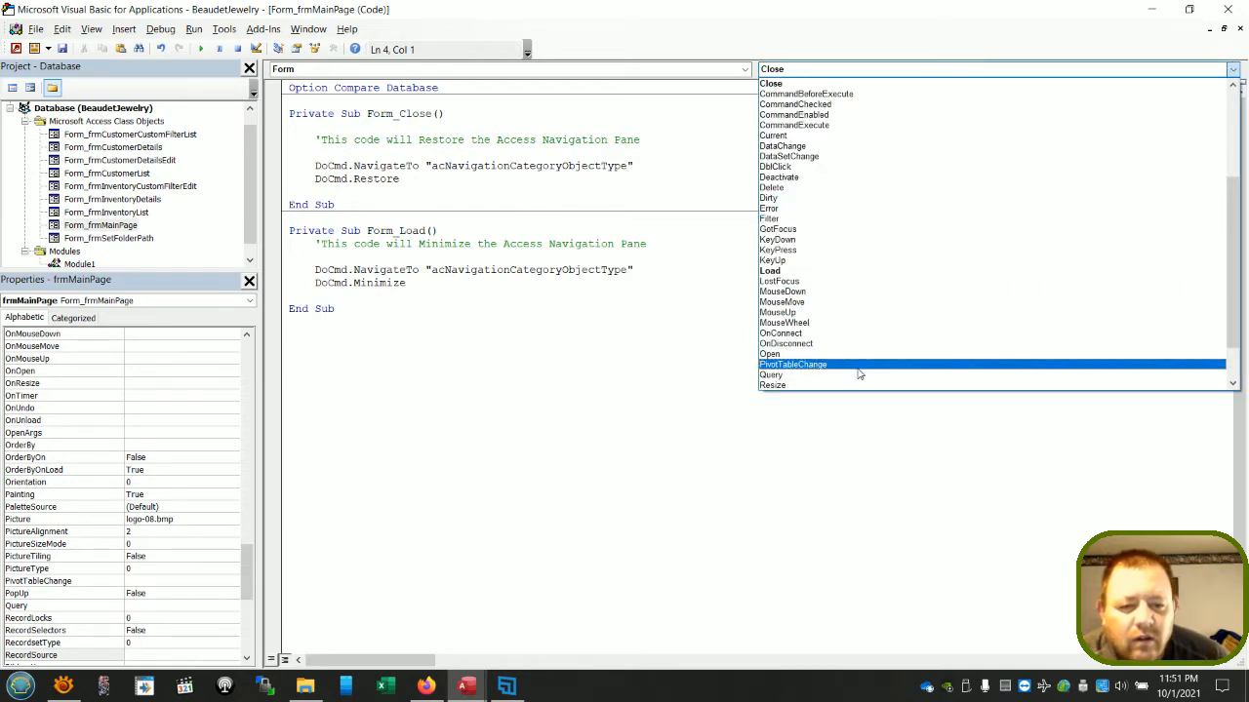
{"action": "scroll", "coordinate": [858, 370], "scroll_direction": "down", "scroll_amount": 3}
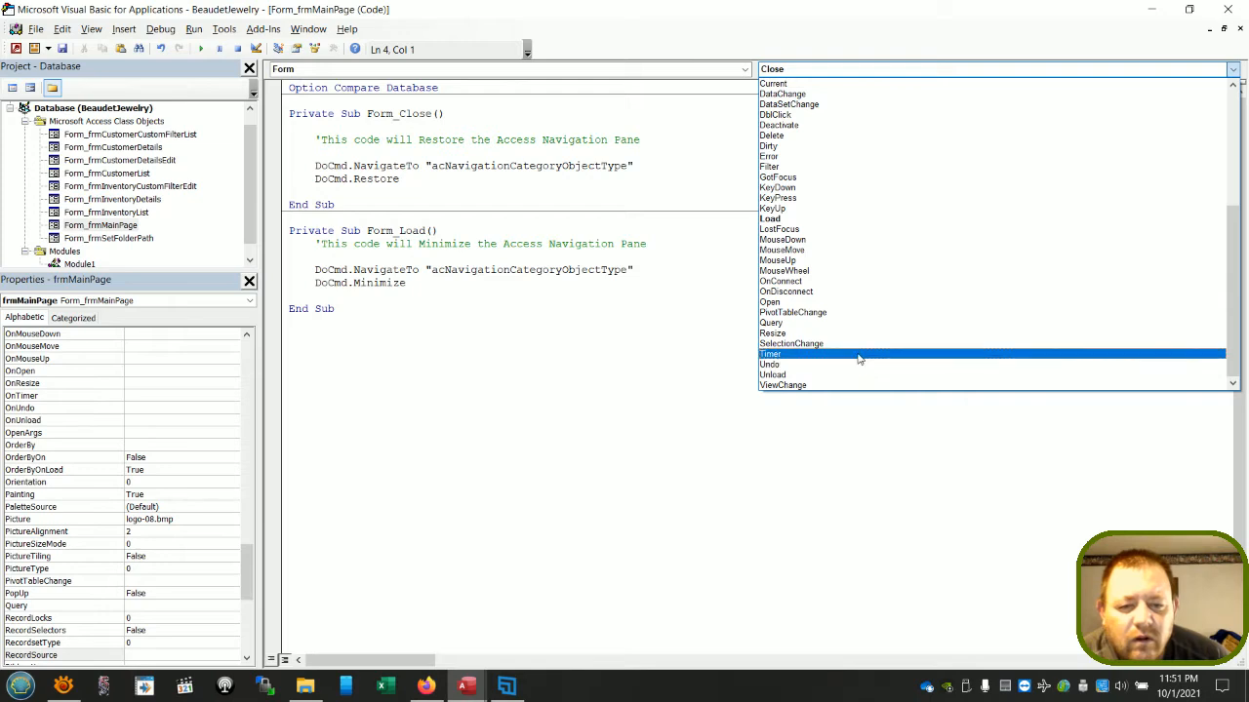
{"action": "scroll", "coordinate": [859, 351], "scroll_direction": "up", "scroll_amount": 3}
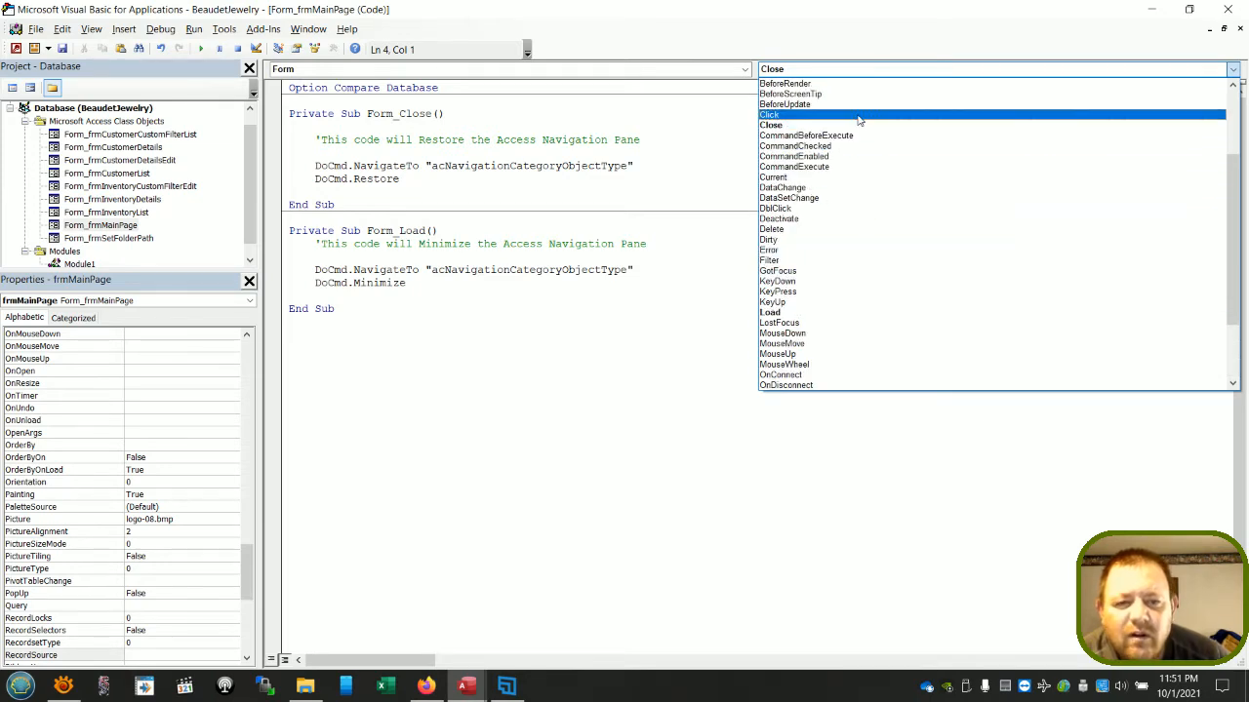
{"action": "scroll", "coordinate": [856, 116], "scroll_direction": "up", "scroll_amount": 4}
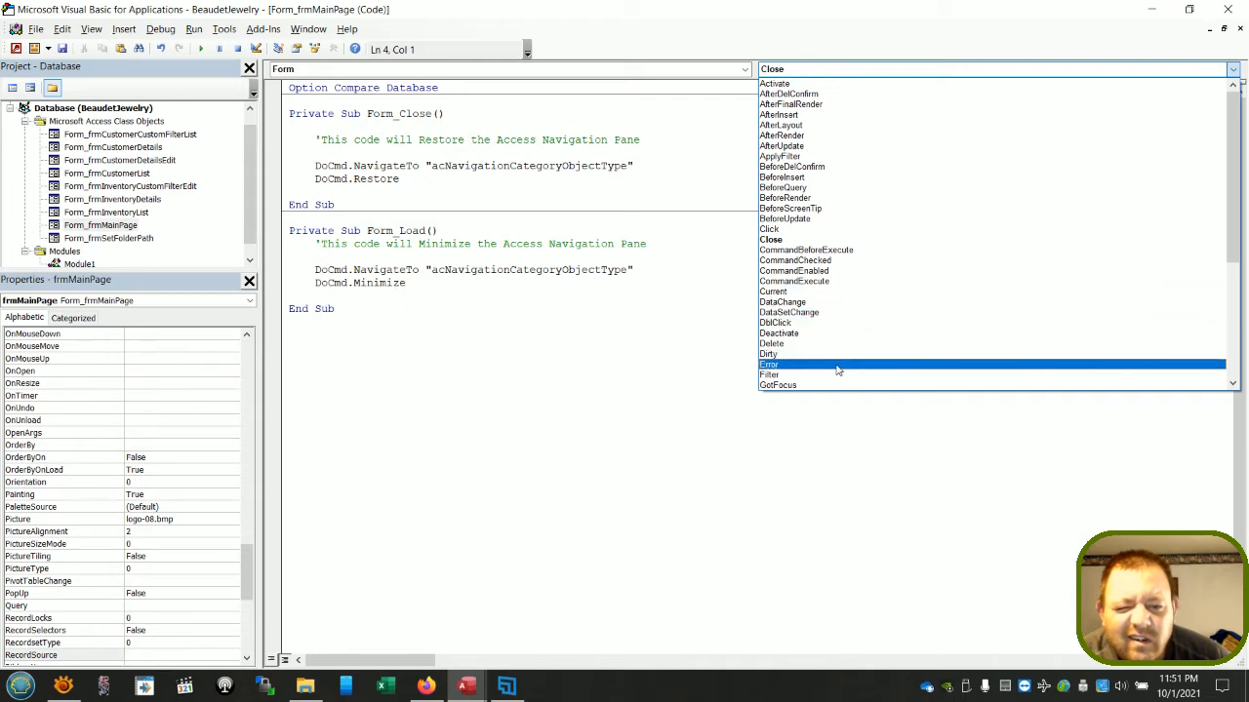
{"action": "scroll", "coordinate": [834, 374], "scroll_direction": "down", "scroll_amount": 3}
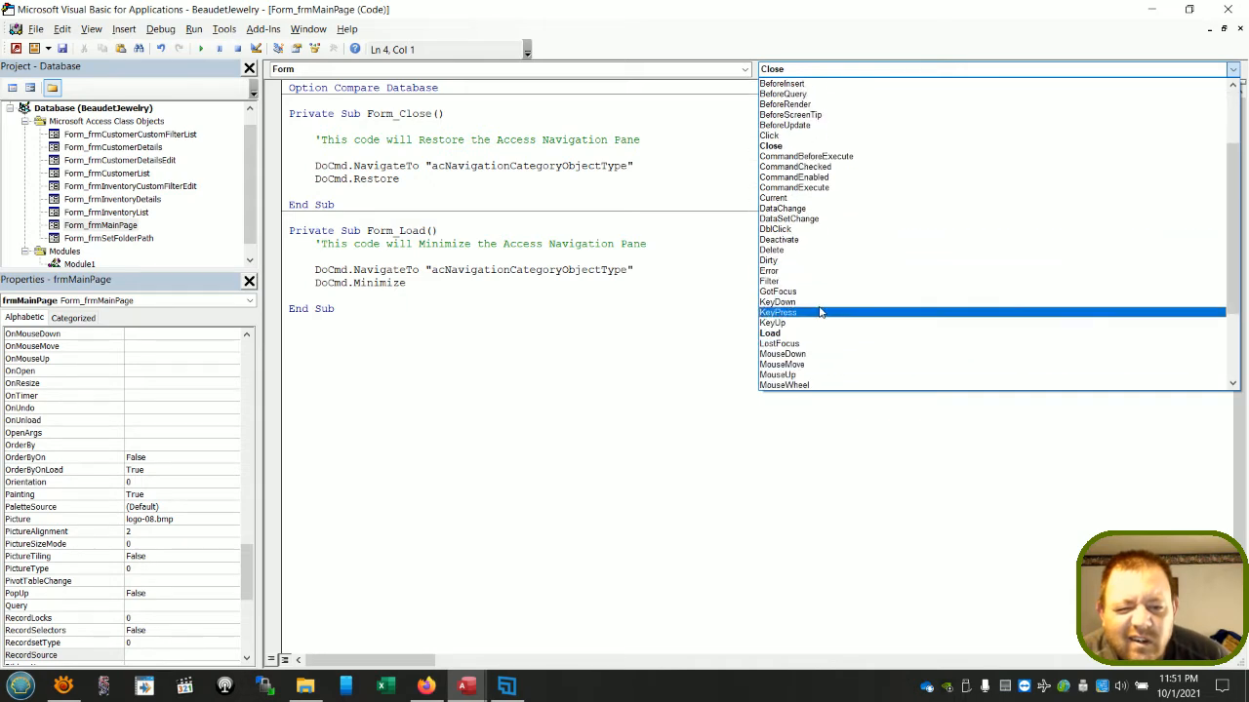
{"action": "left_click", "coordinate": [716, 364]}
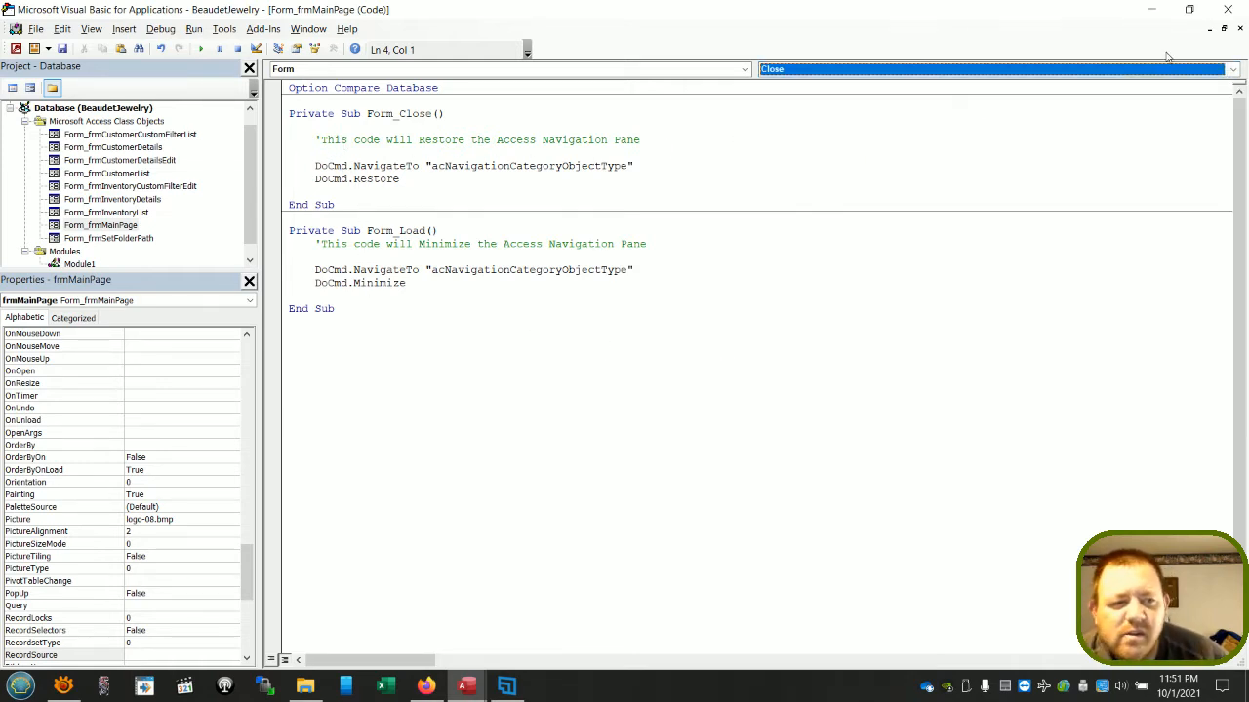
- Close the main page's code window and switch back to Access to show the form's format properties
{"action": "left_click", "coordinate": [1239, 31]}
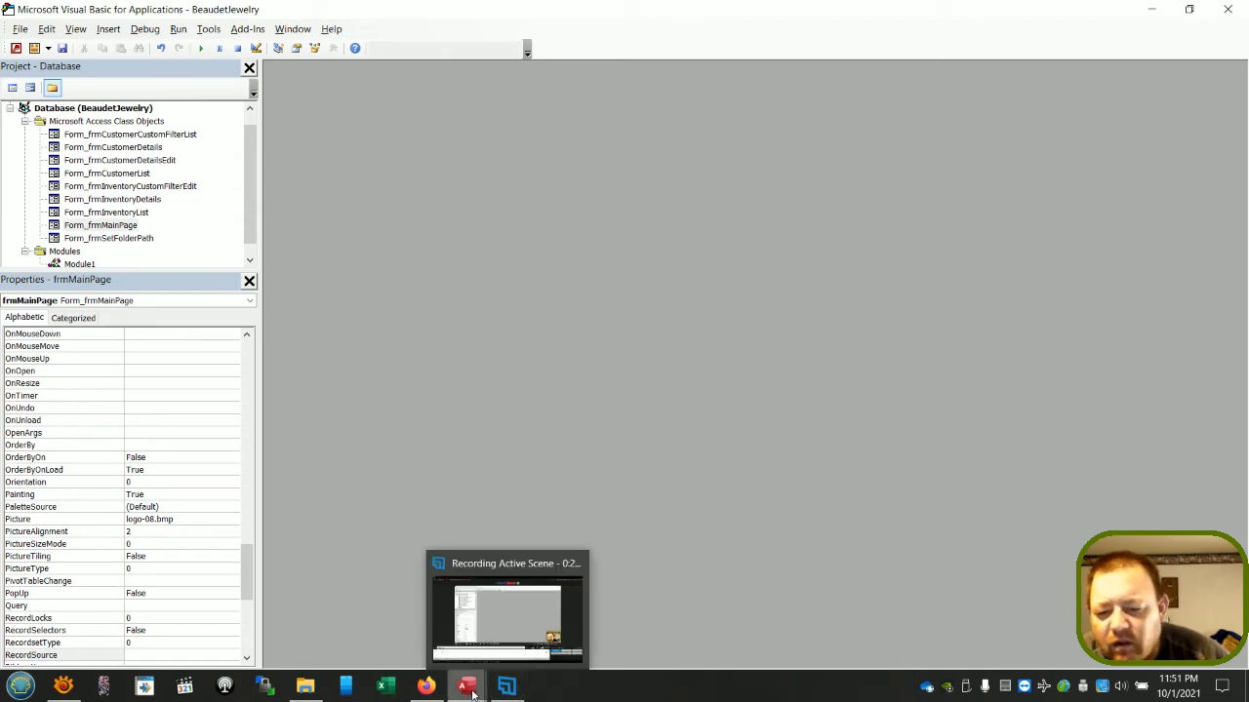
{"action": "mouse_move", "coordinate": [477, 692]}
{"action": "left_click", "coordinate": [390, 615]}
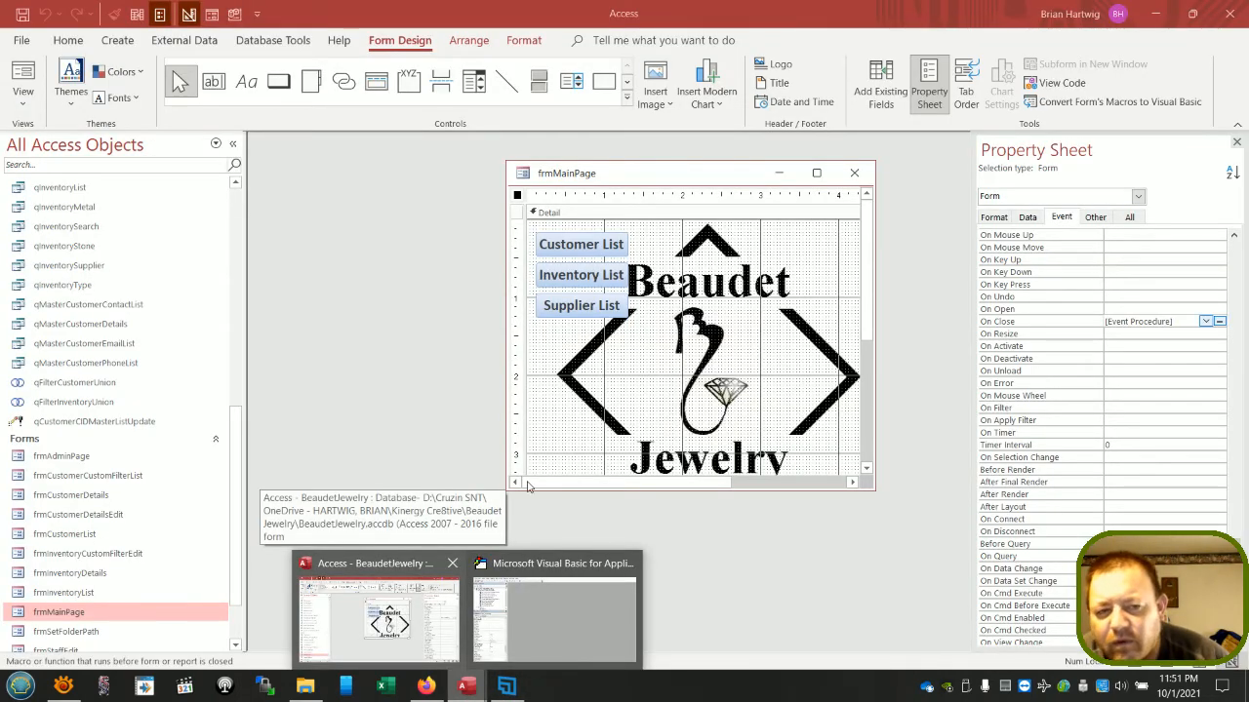
{"action": "left_click", "coordinate": [553, 609]}
{"action": "mouse_move", "coordinate": [467, 686]}
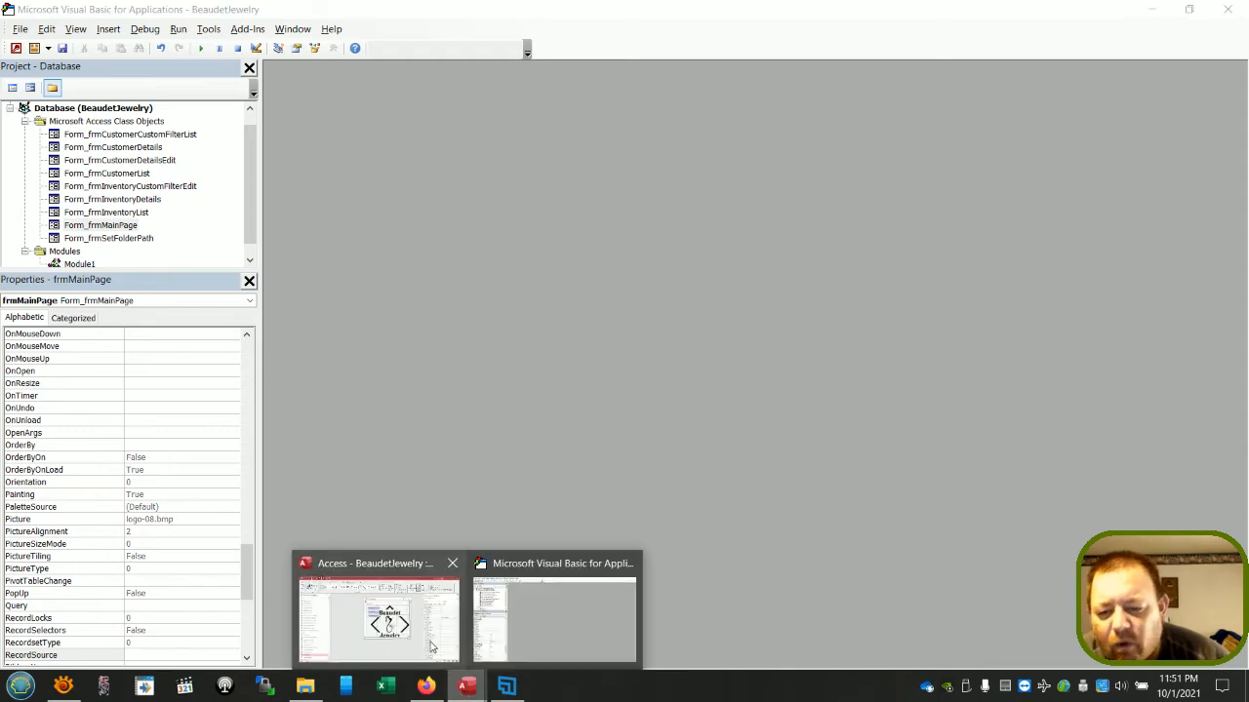
{"action": "left_click", "coordinate": [390, 615]}
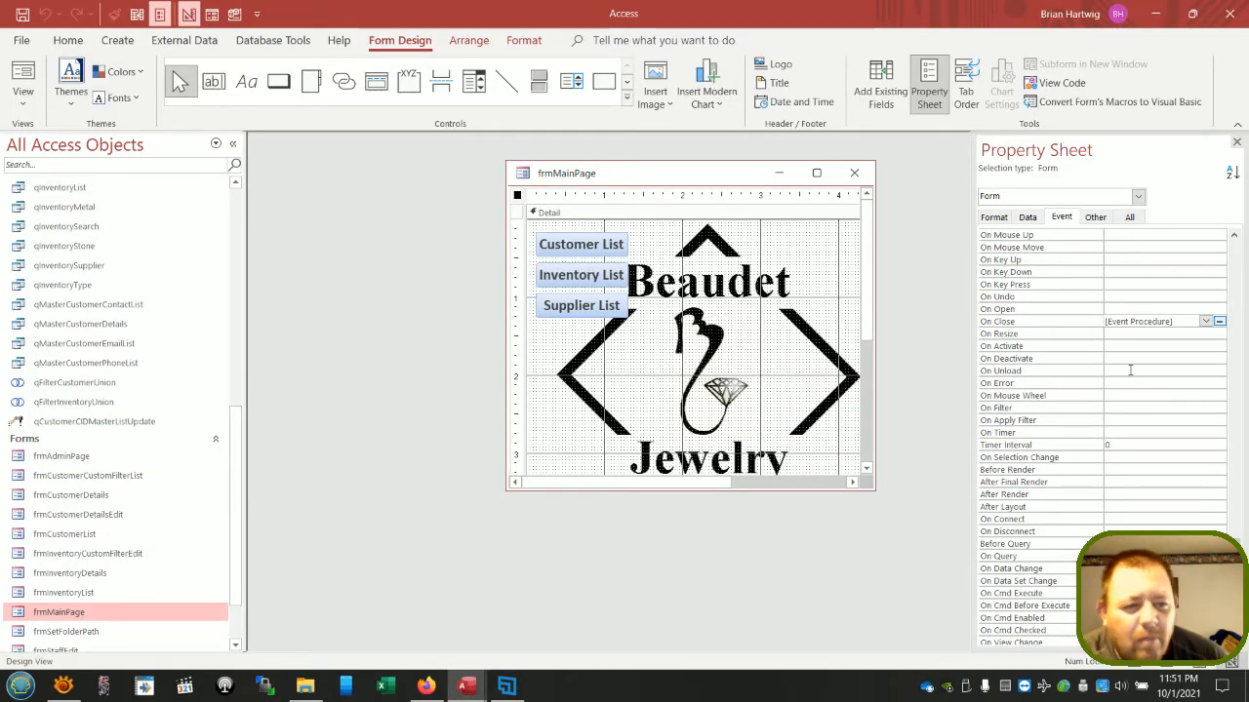
{"action": "left_click", "coordinate": [1027, 217]}
{"action": "left_click", "coordinate": [986, 216]}
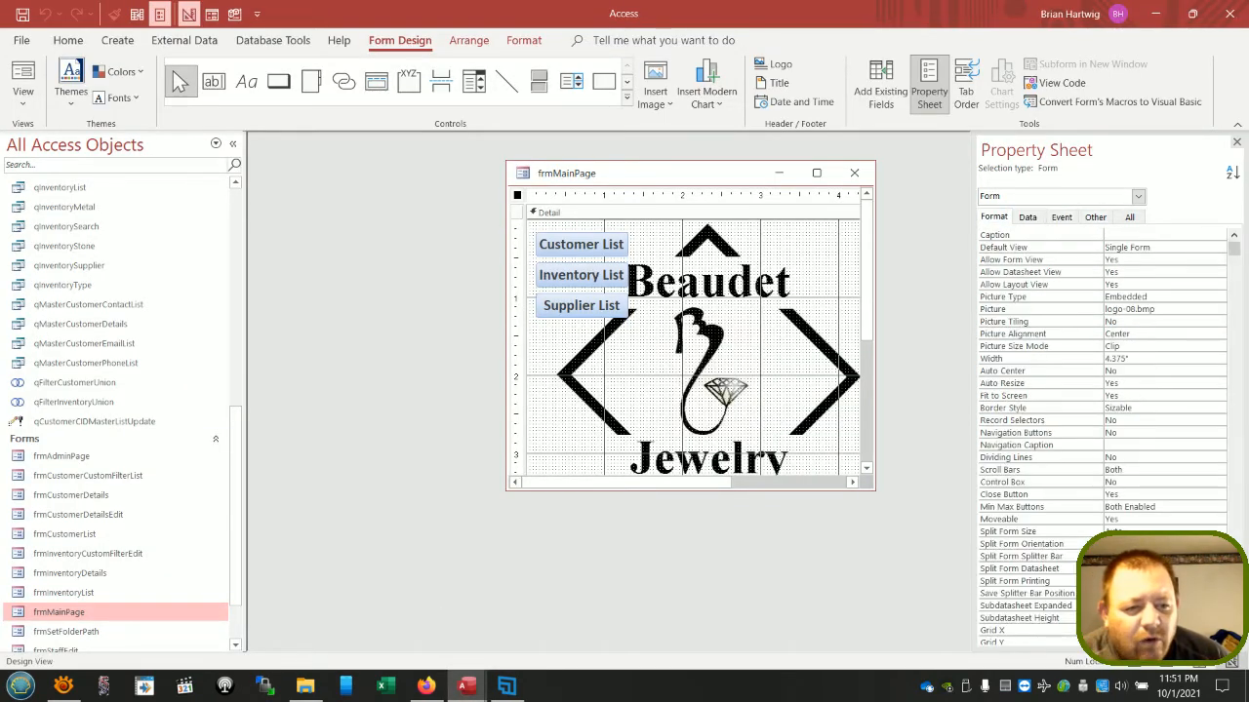
- Set the form's Control Box property to Yes and display frmMainPage in Form View
{"action": "scroll", "coordinate": [1109, 470], "scroll_direction": "down", "scroll_amount": 1}
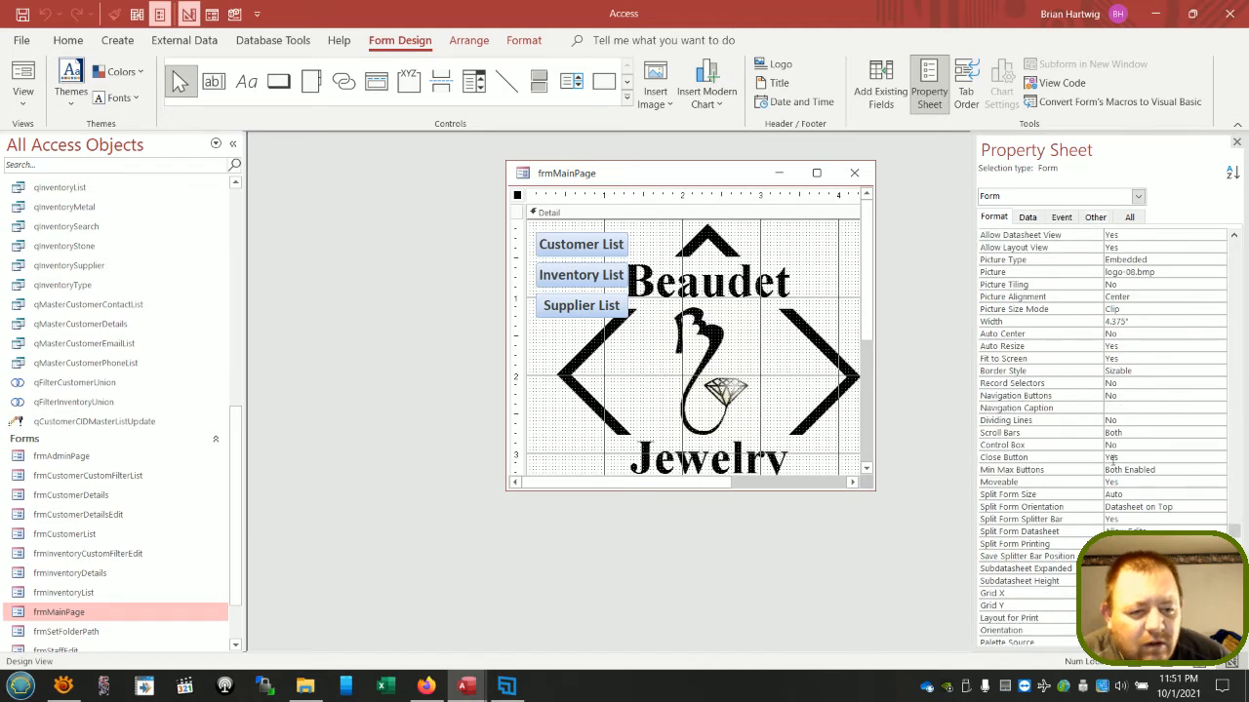
{"action": "double_click", "coordinate": [1115, 446]}
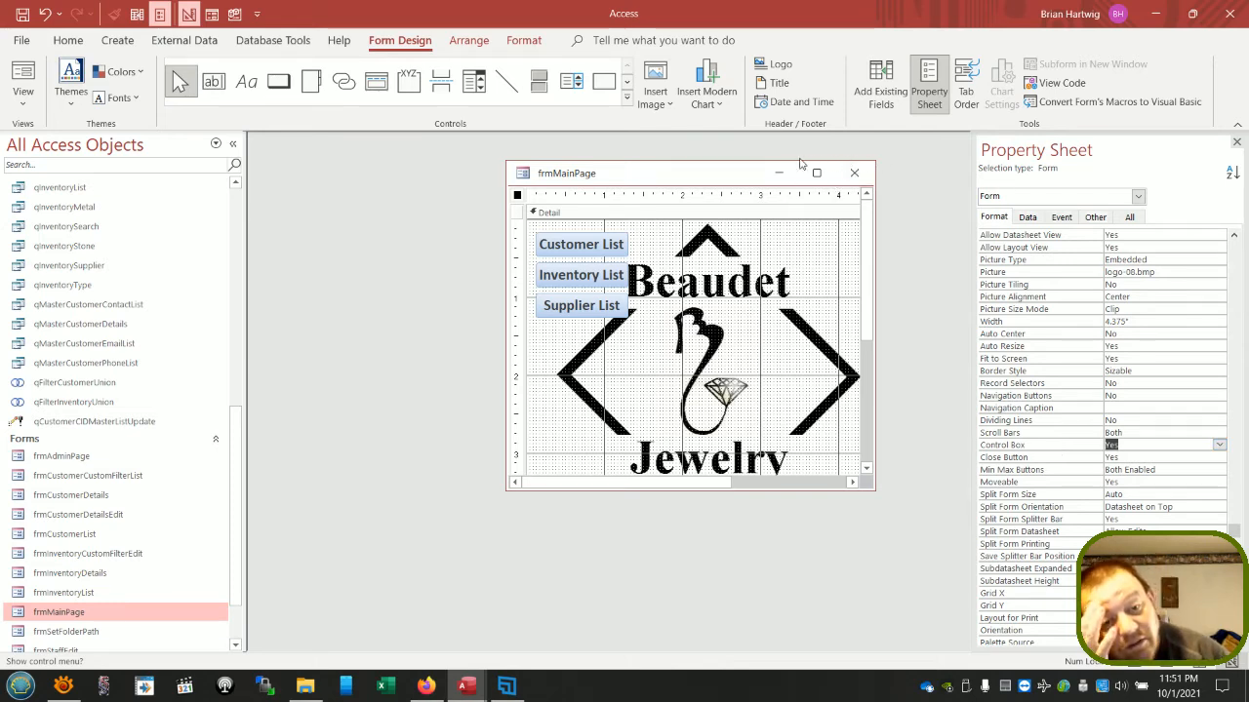
{"action": "left_click", "coordinate": [21, 73]}
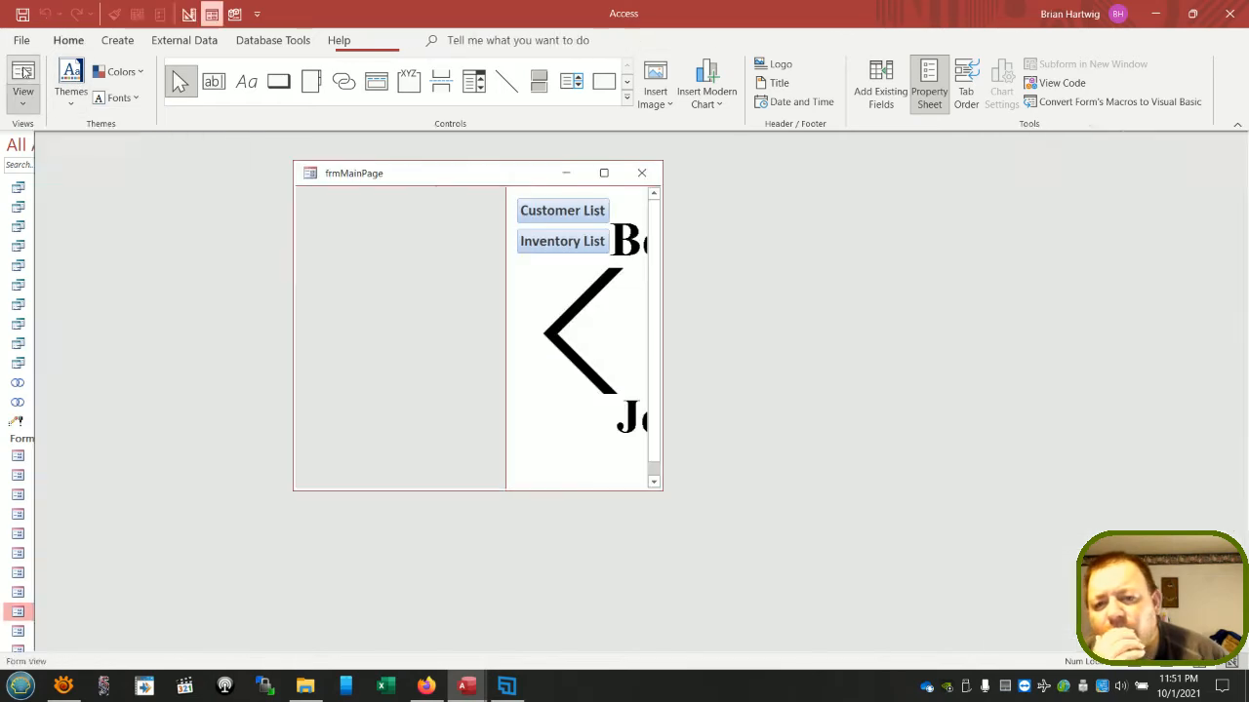
- Close frmMainPage with its design changes saved, expand the Navigation Pane and reopen the form from it
{"action": "right_click", "coordinate": [396, 176]}
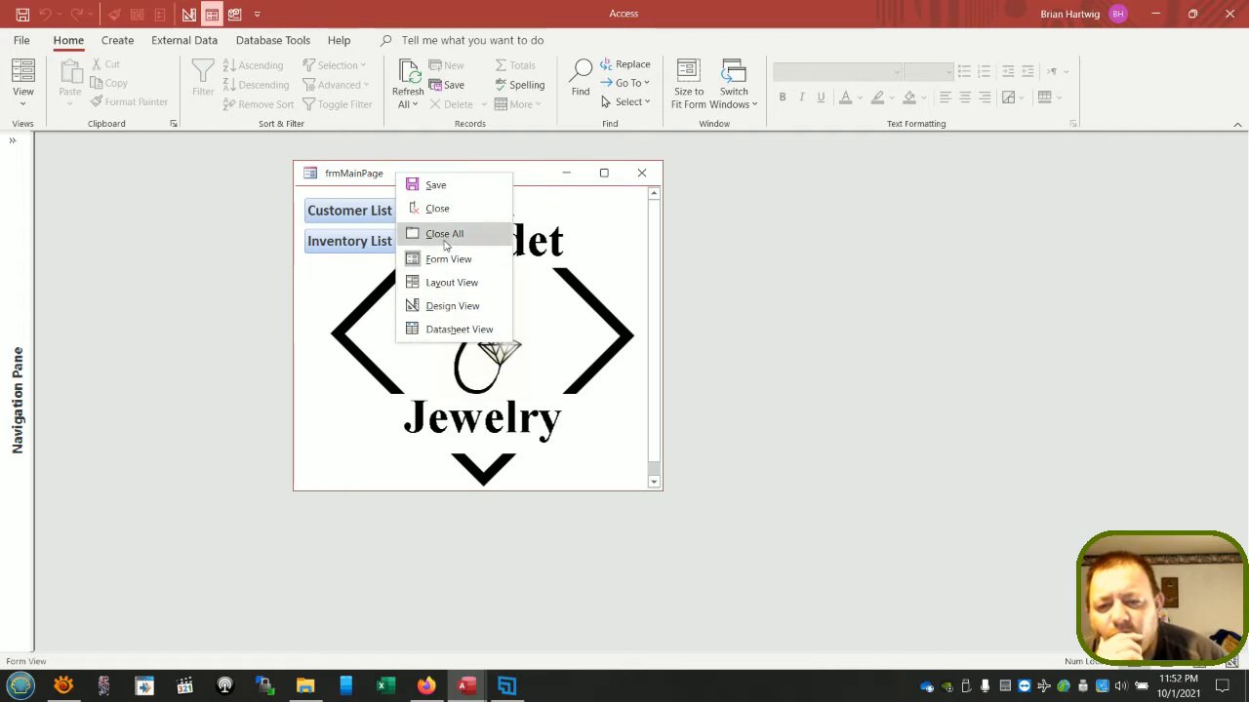
{"action": "left_click", "coordinate": [641, 174]}
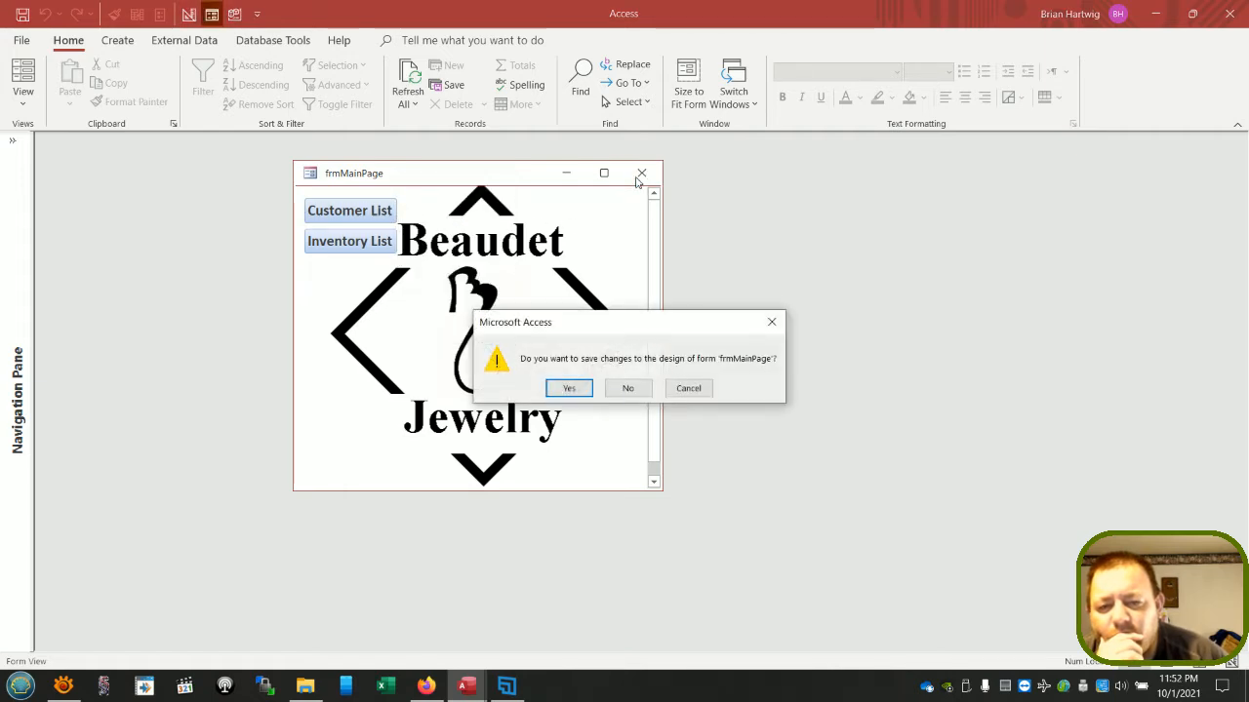
{"action": "left_click", "coordinate": [569, 388]}
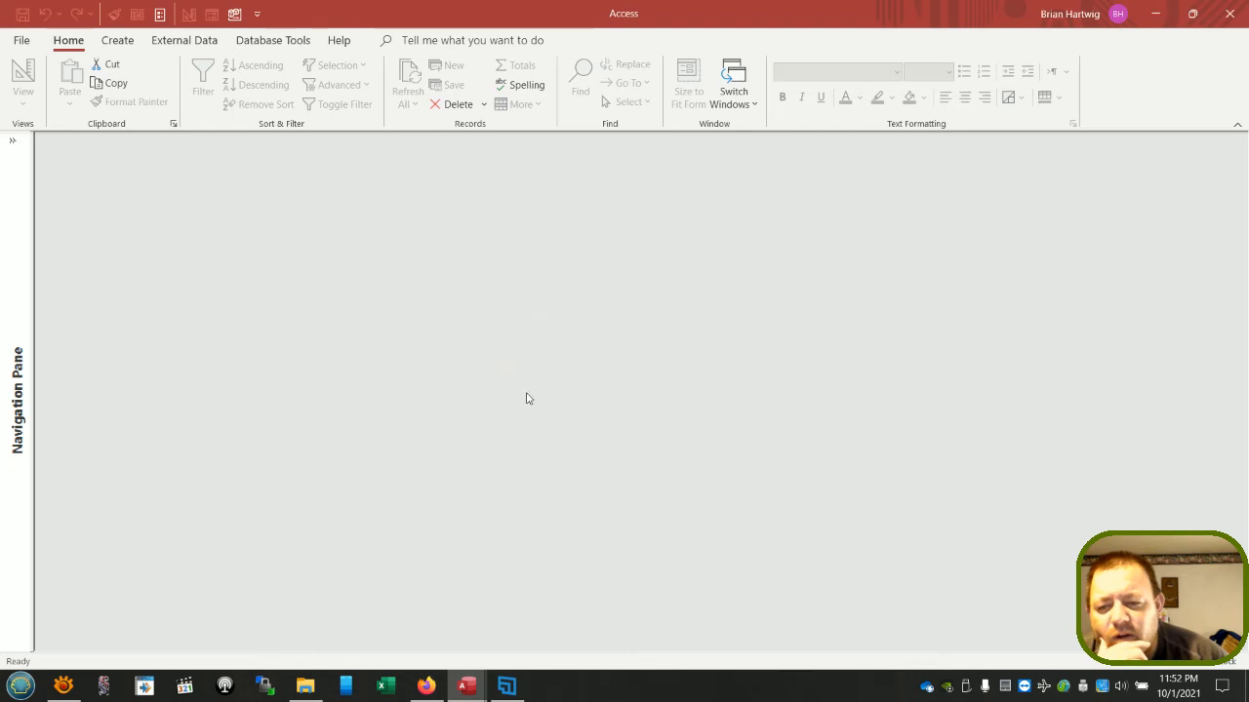
{"action": "left_click", "coordinate": [22, 376]}
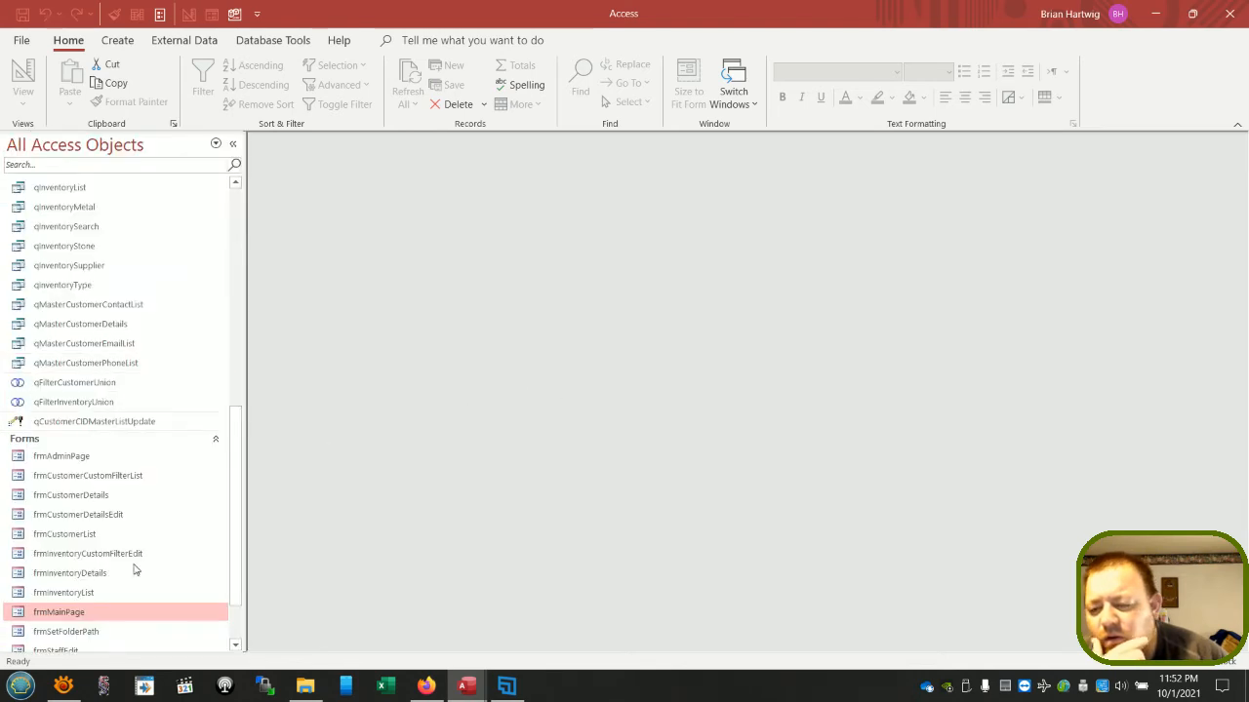
{"action": "double_click", "coordinate": [107, 619]}
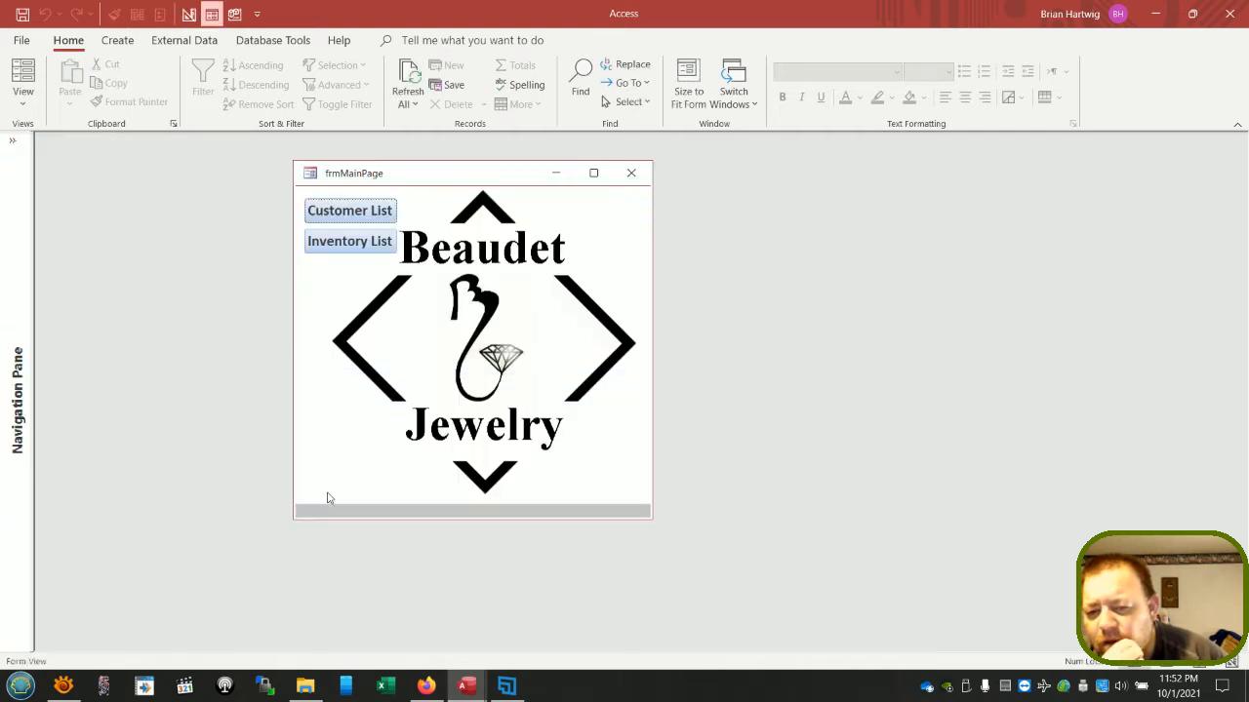
- Set frmMainPage's Control Box property to No in Design View and display the form in Form View
{"action": "left_click", "coordinate": [189, 14]}
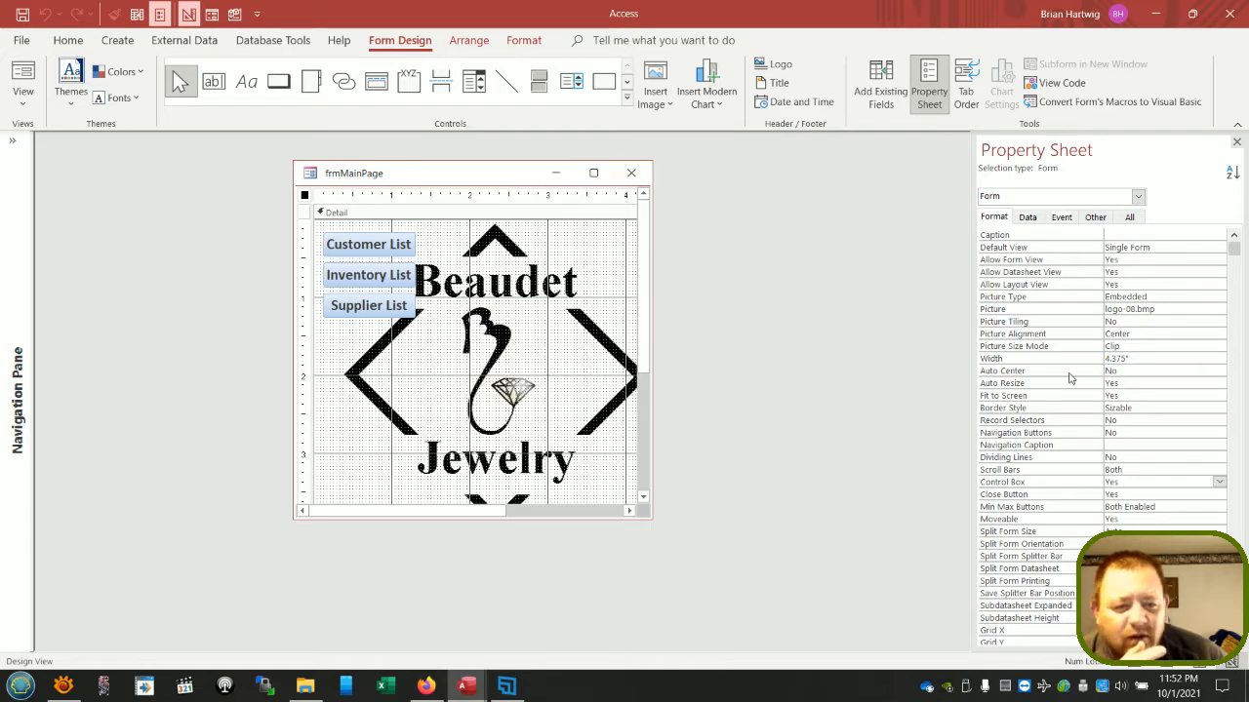
{"action": "scroll", "coordinate": [1132, 419], "scroll_direction": "down", "scroll_amount": 2}
{"action": "double_click", "coordinate": [1132, 433]}
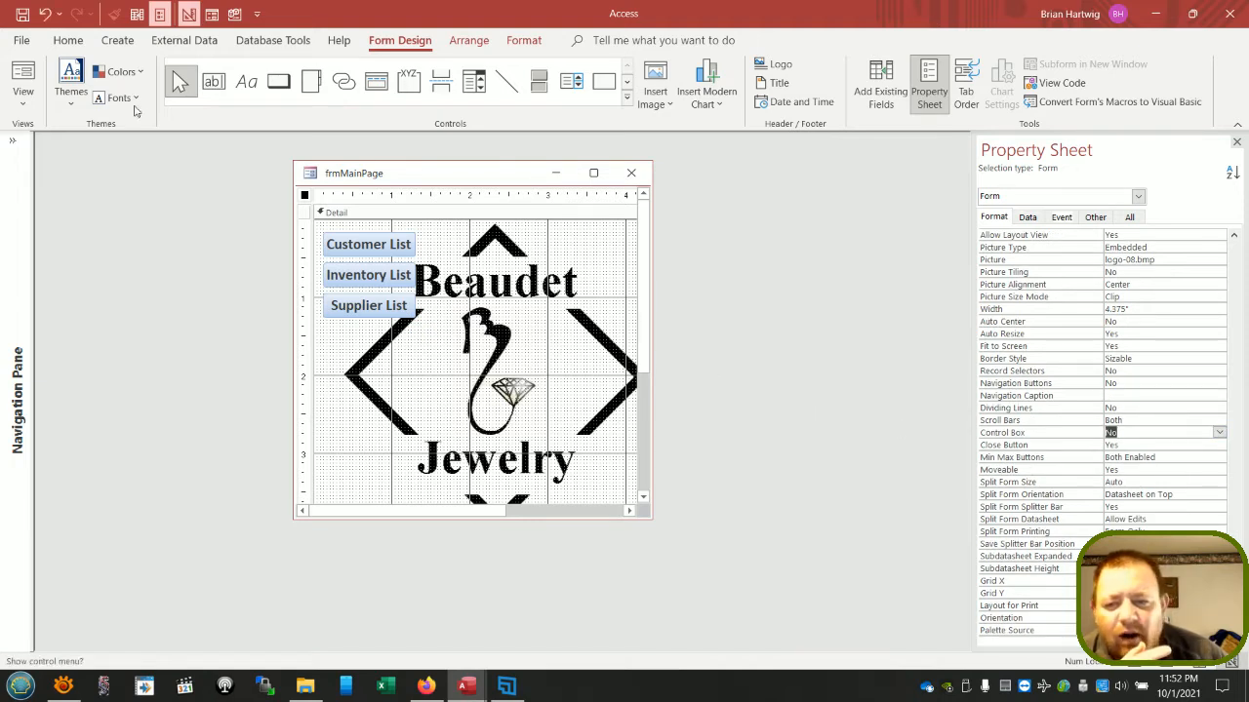
{"action": "left_click", "coordinate": [22, 71]}
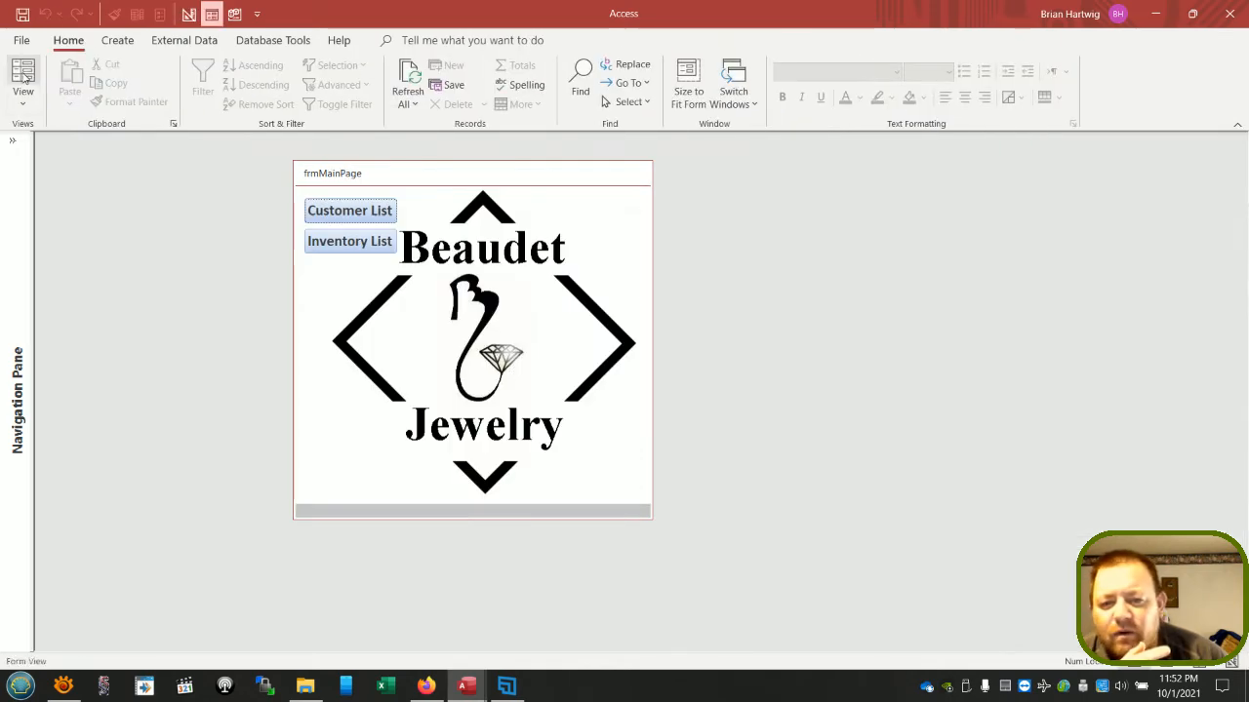
- Test minimizing, maximizing and restoring the main page window without its control box
{"action": "left_click", "coordinate": [614, 176]}
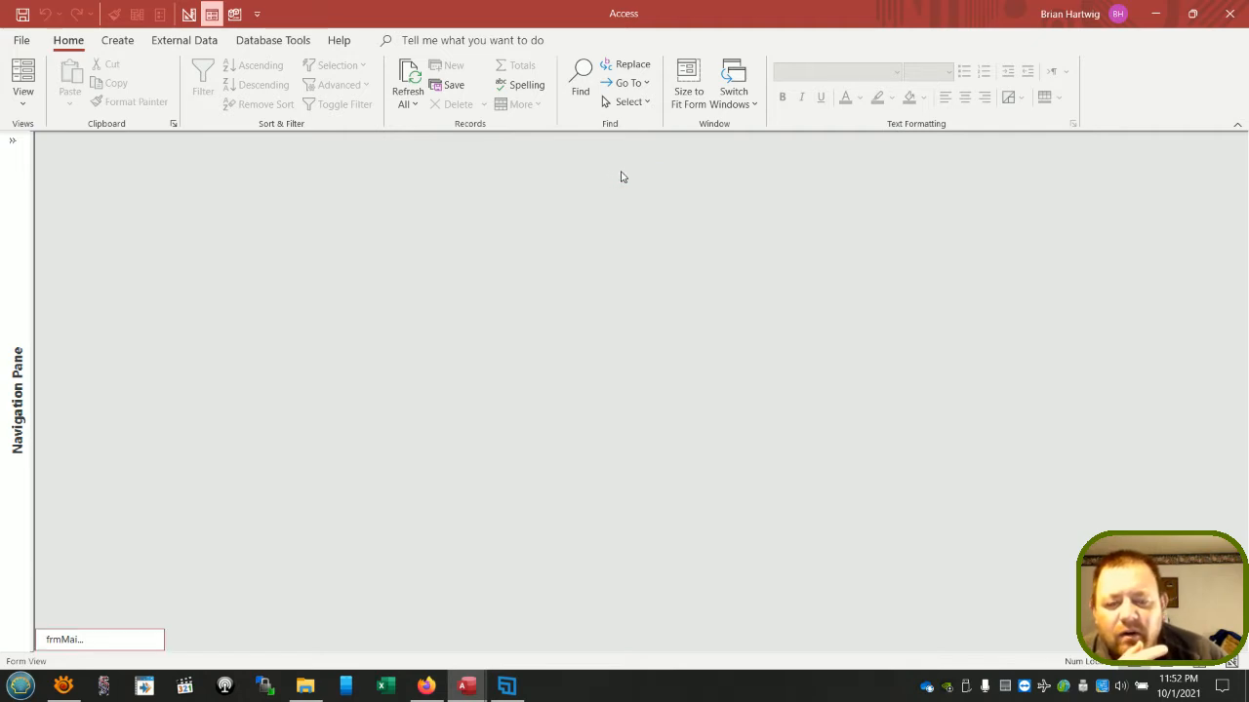
{"action": "left_click", "coordinate": [135, 645]}
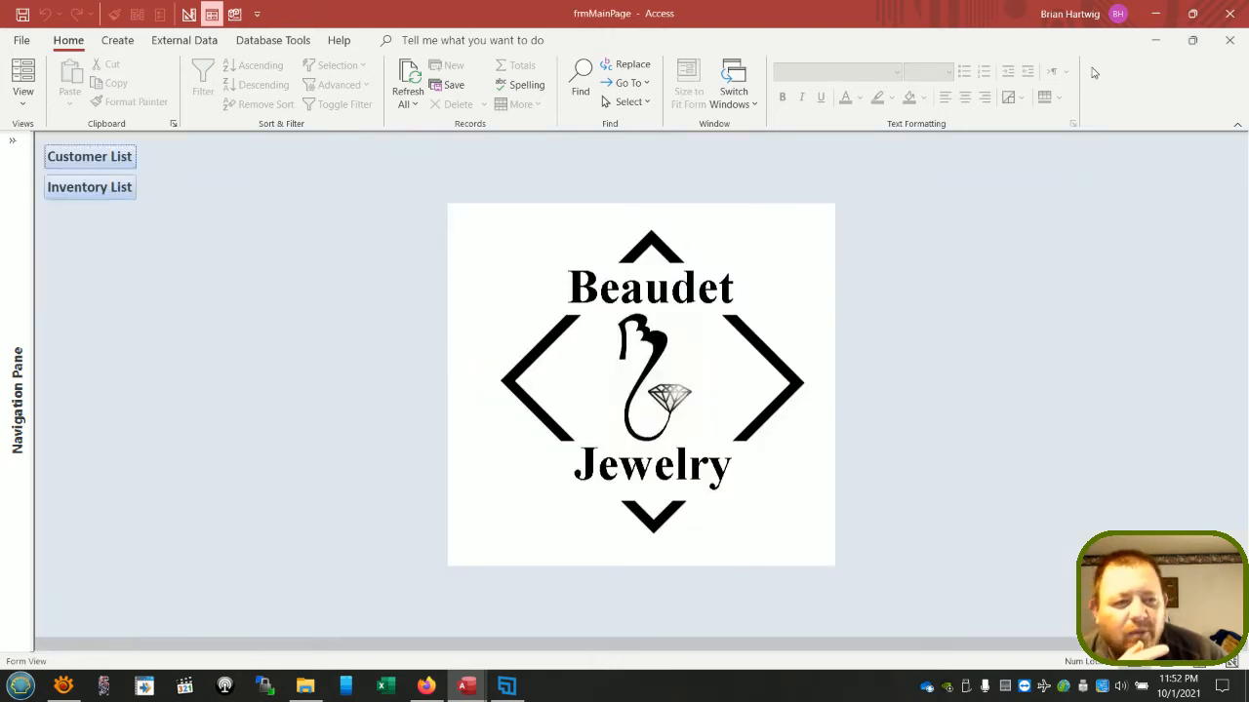
{"action": "left_click", "coordinate": [1190, 42]}
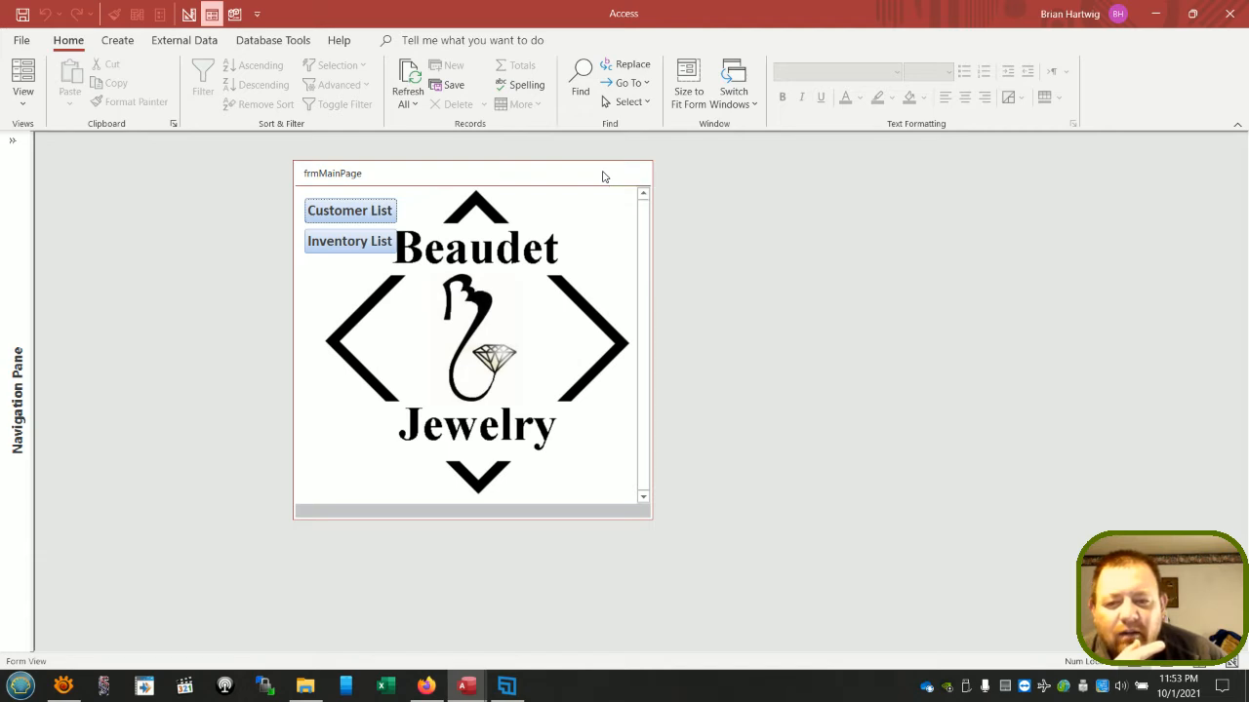
- Return frmMainPage to Design View and set Control Box to Yes and Min Max Buttons to Both Enabled
{"action": "right_click", "coordinate": [503, 176]}
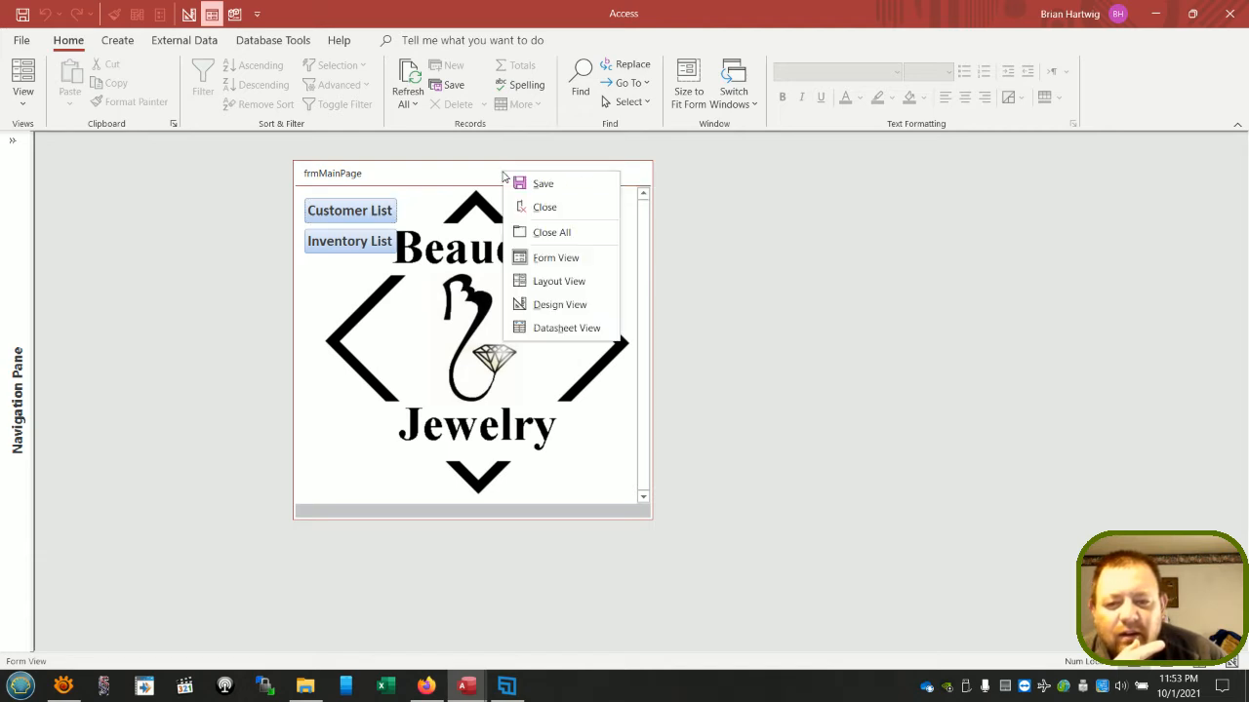
{"action": "left_click", "coordinate": [534, 303]}
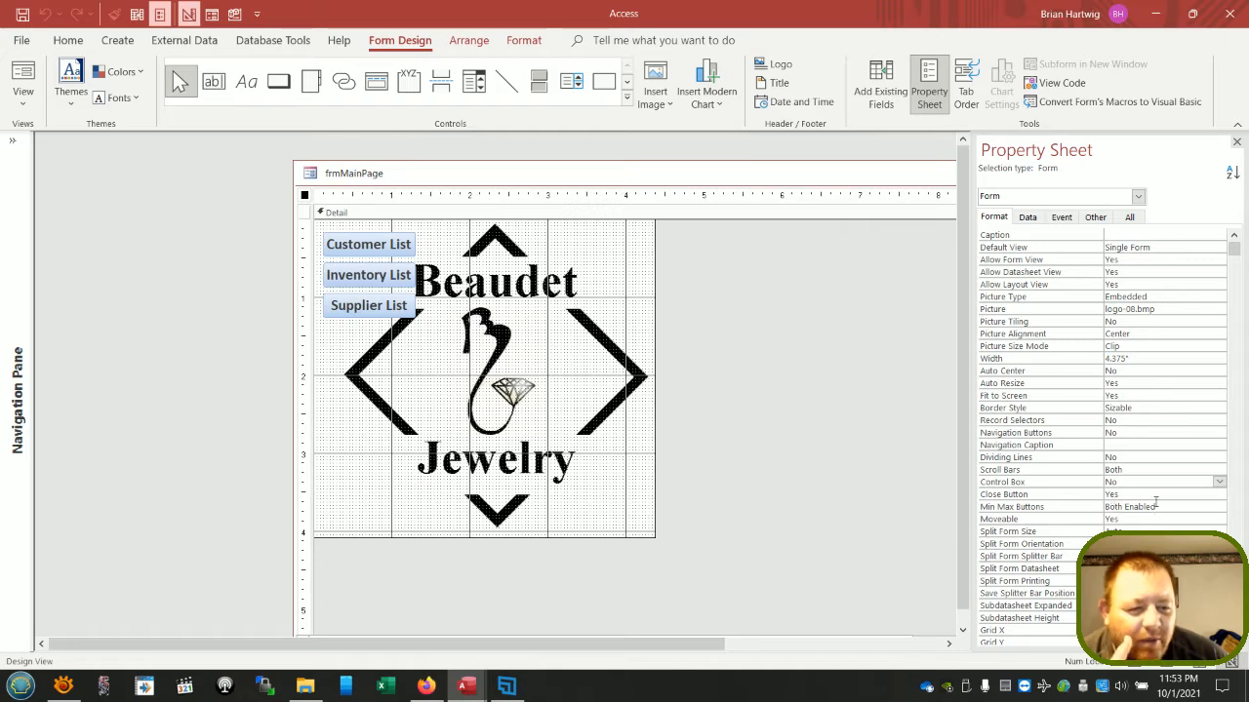
{"action": "double_click", "coordinate": [1157, 482]}
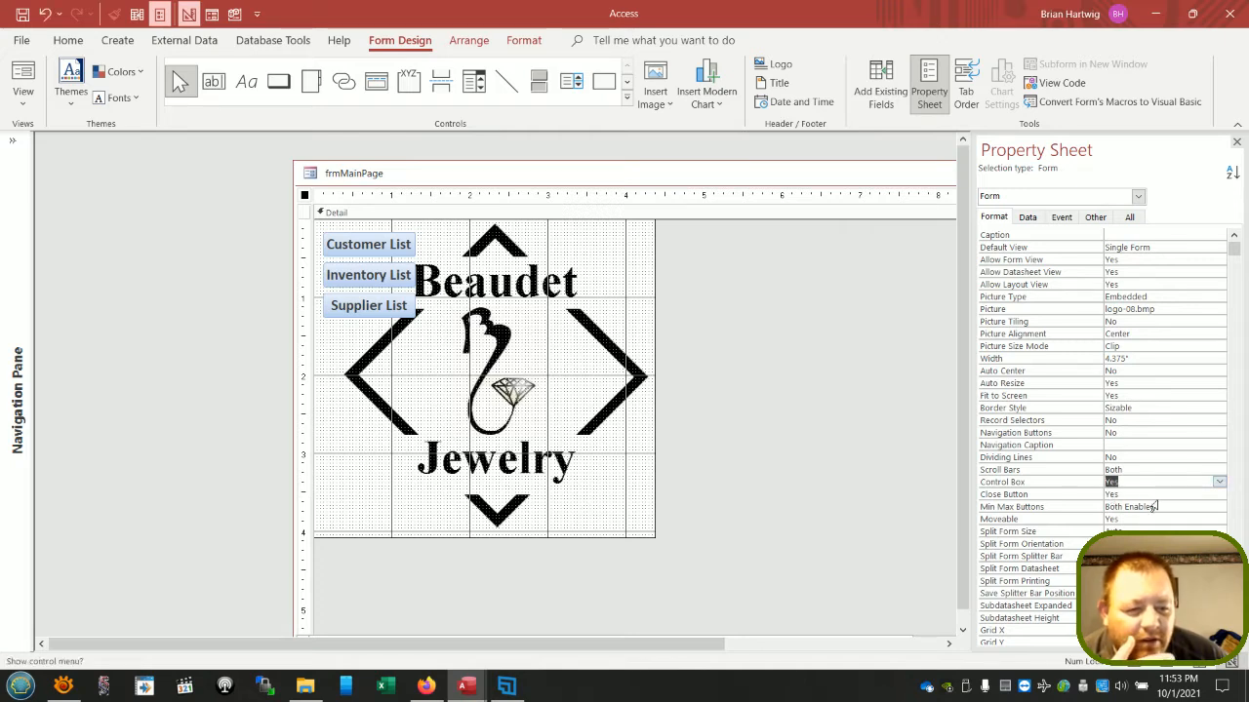
{"action": "double_click", "coordinate": [1158, 506]}
{"action": "double_click", "coordinate": [1158, 506]}
{"action": "left_click", "coordinate": [1219, 508]}
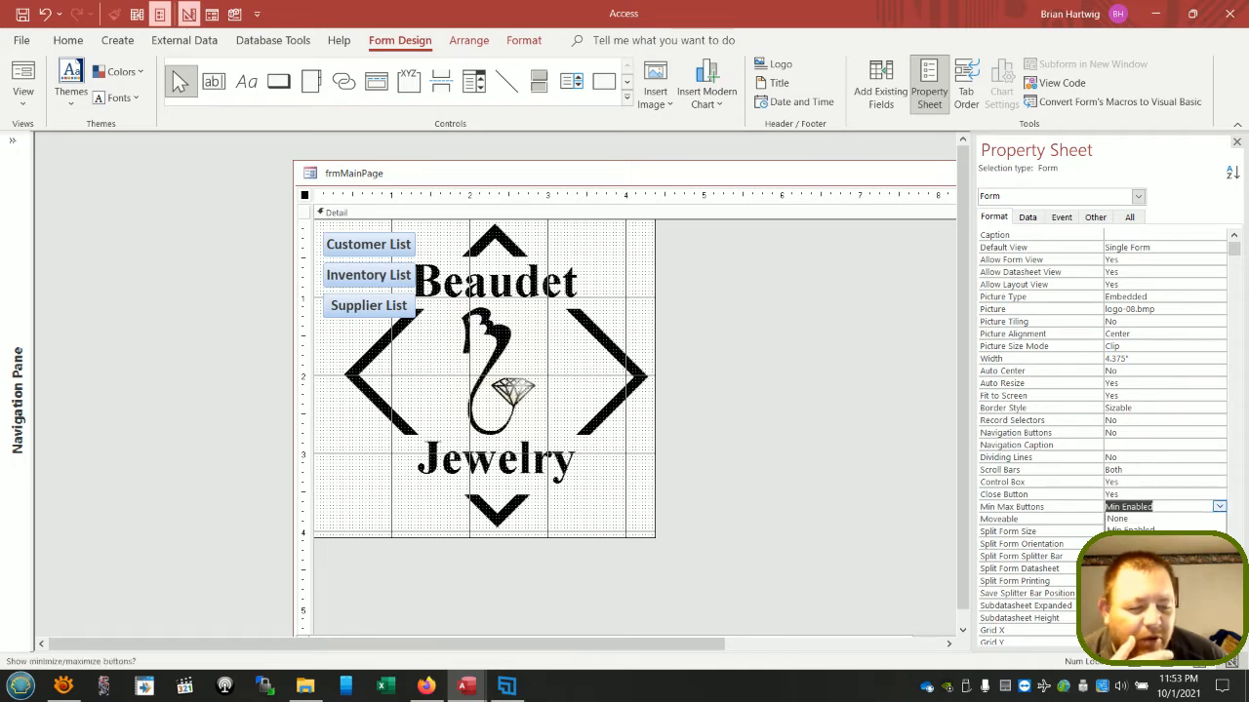
{"action": "left_click", "coordinate": [1121, 556]}
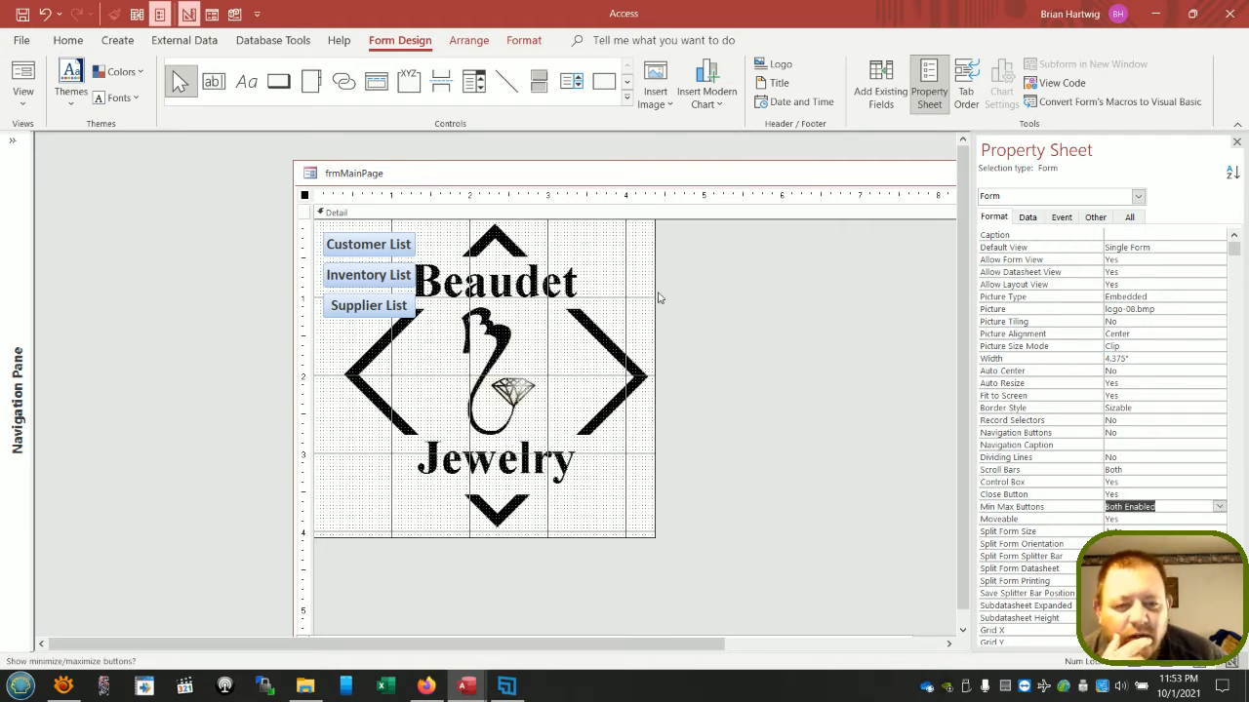
- Give the main page form the caption "Beaudet Jewelry: Home"
{"action": "left_click_drag", "start_coordinate": [747, 182], "coordinate": [527, 159]}
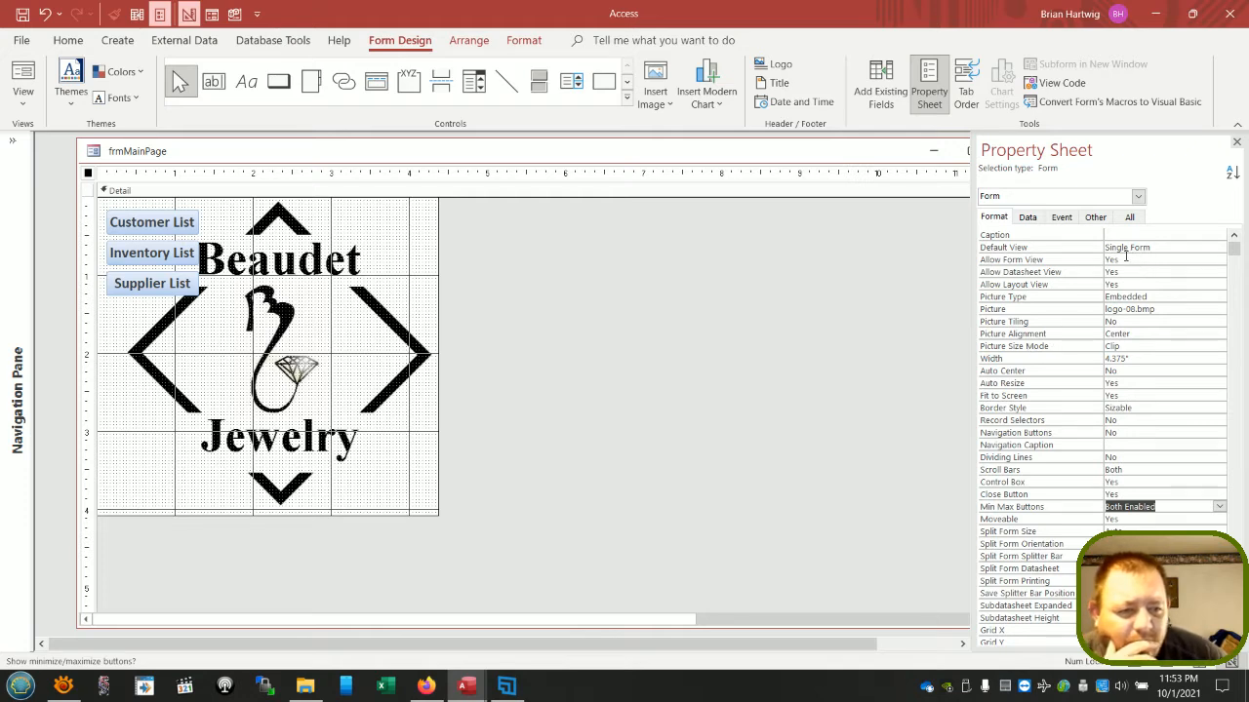
{"action": "left_click", "coordinate": [1120, 235]}
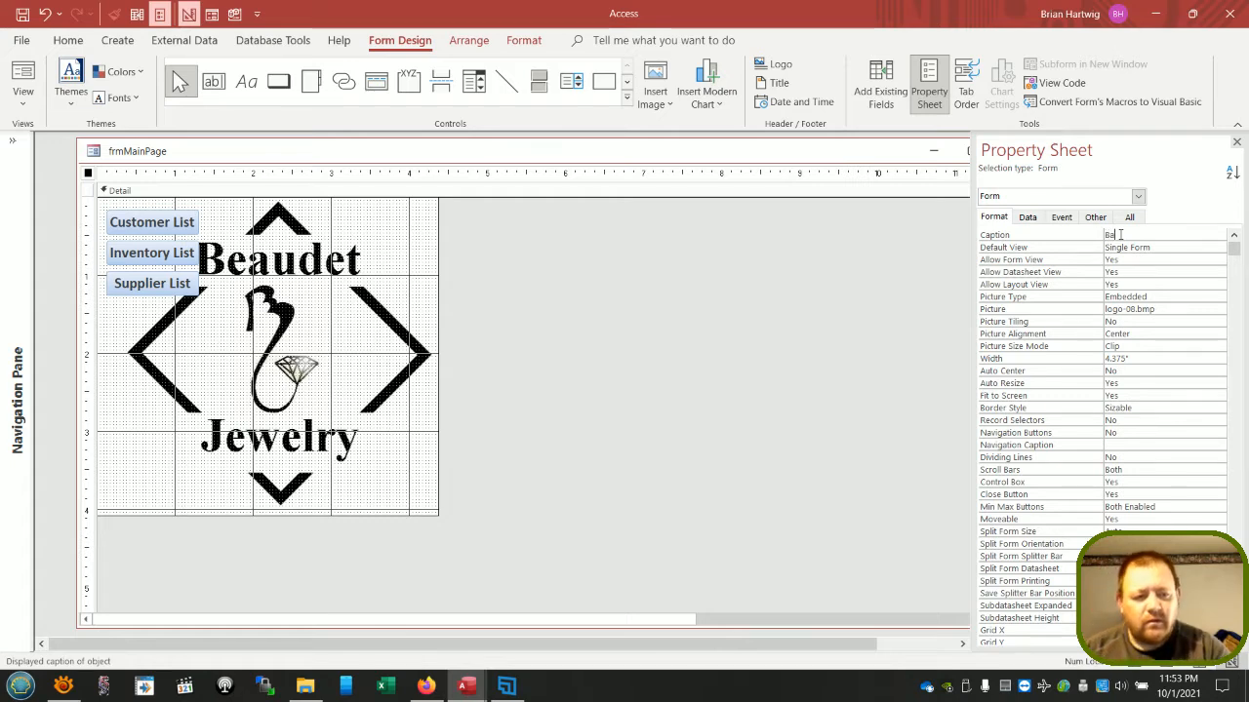
{"action": "type", "text": "Beaudet Jewelry Main Ent"}
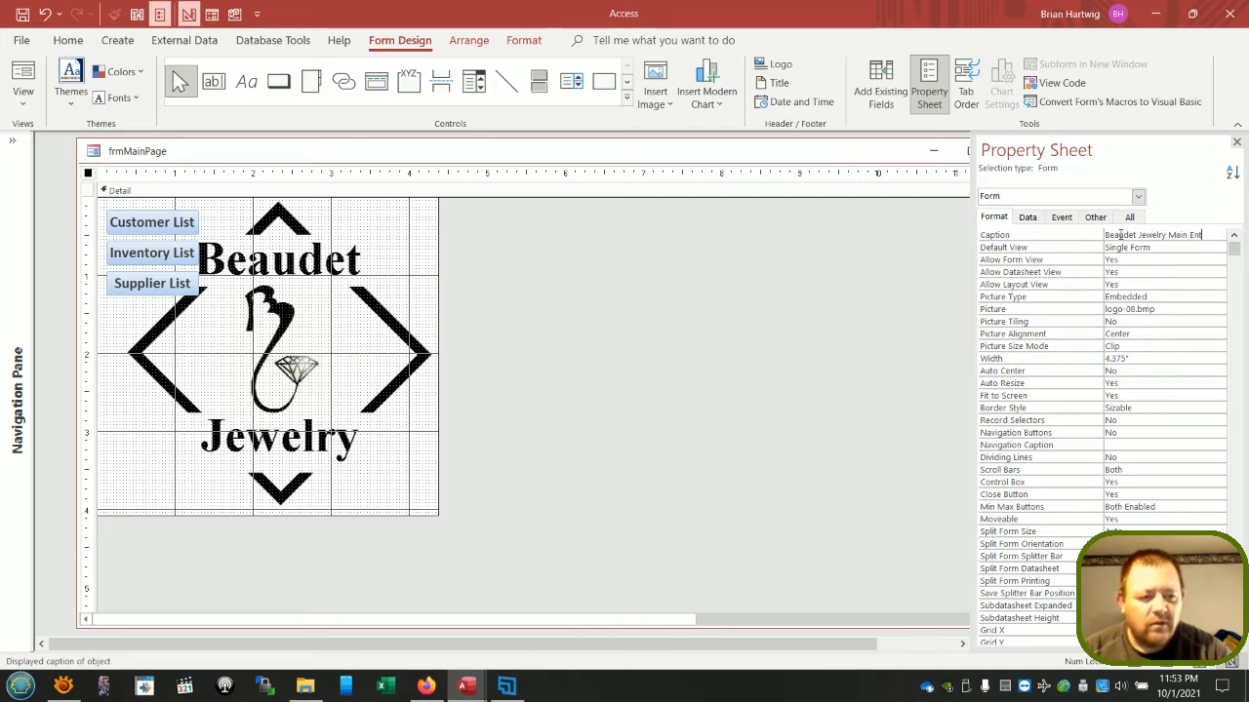
{"action": "key", "text": "BackSpace"}
{"action": "key", "text": "BackSpace"}
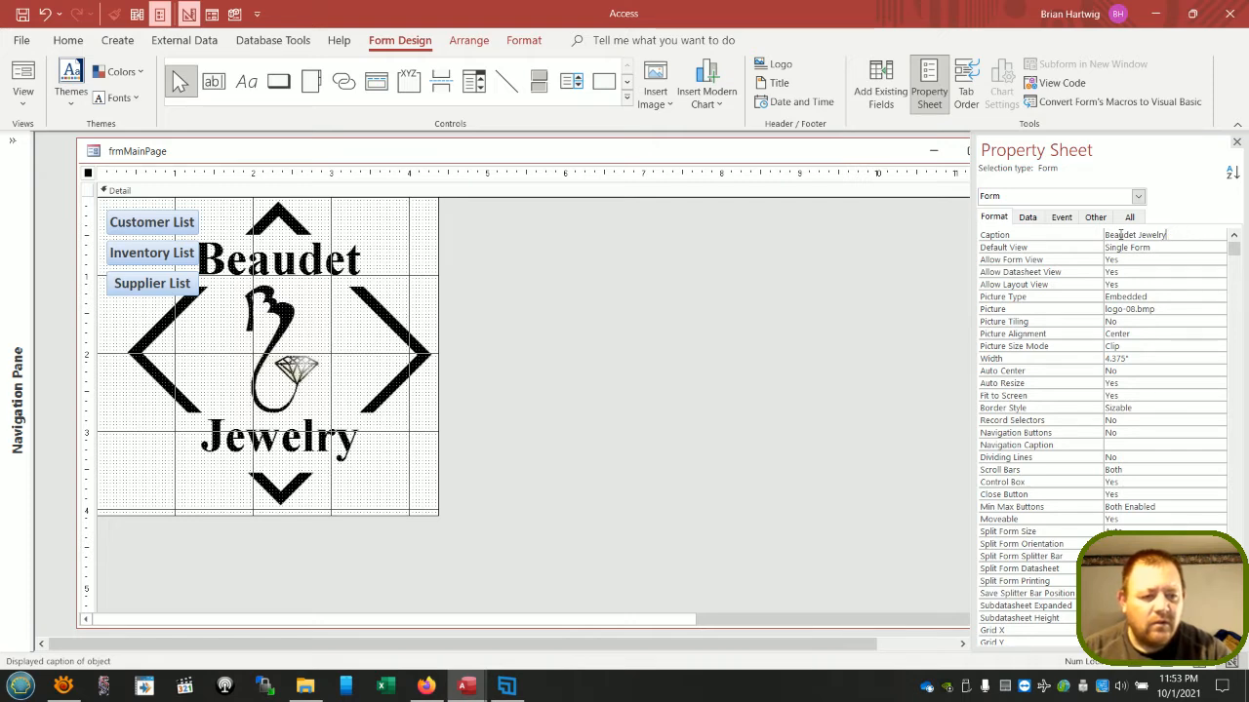
{"action": "type", "text": "ome"}
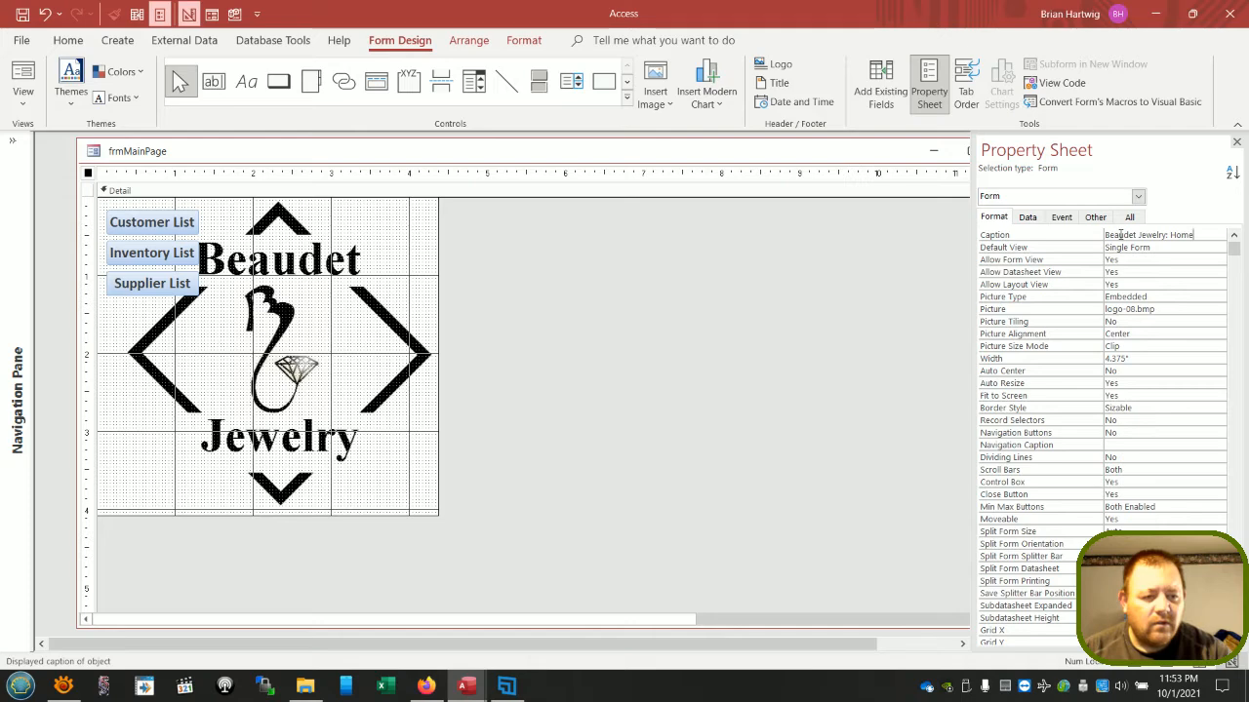
{"action": "key", "text": "Return"}
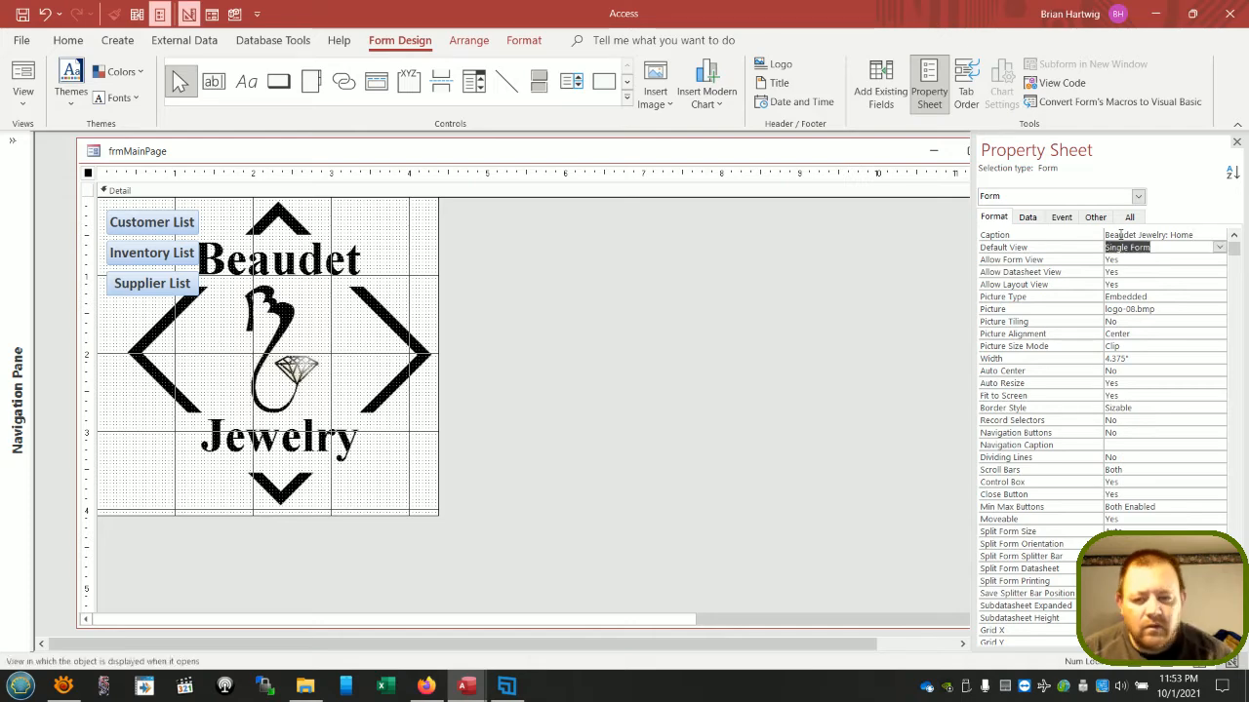
- Add a command button beside the logo's lower tip without the wizard, about 3.17" from the form's left edge and 3.5" down
{"action": "left_click", "coordinate": [706, 284]}
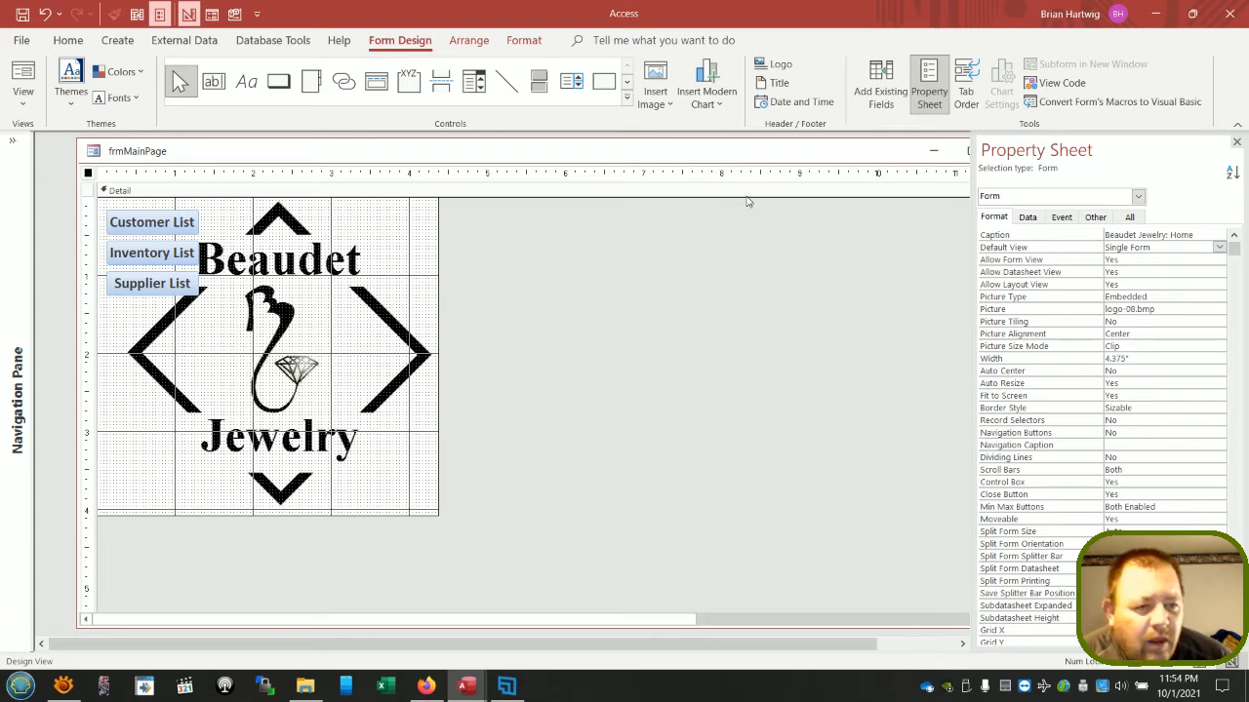
{"action": "left_click_drag", "start_coordinate": [609, 158], "coordinate": [583, 152]}
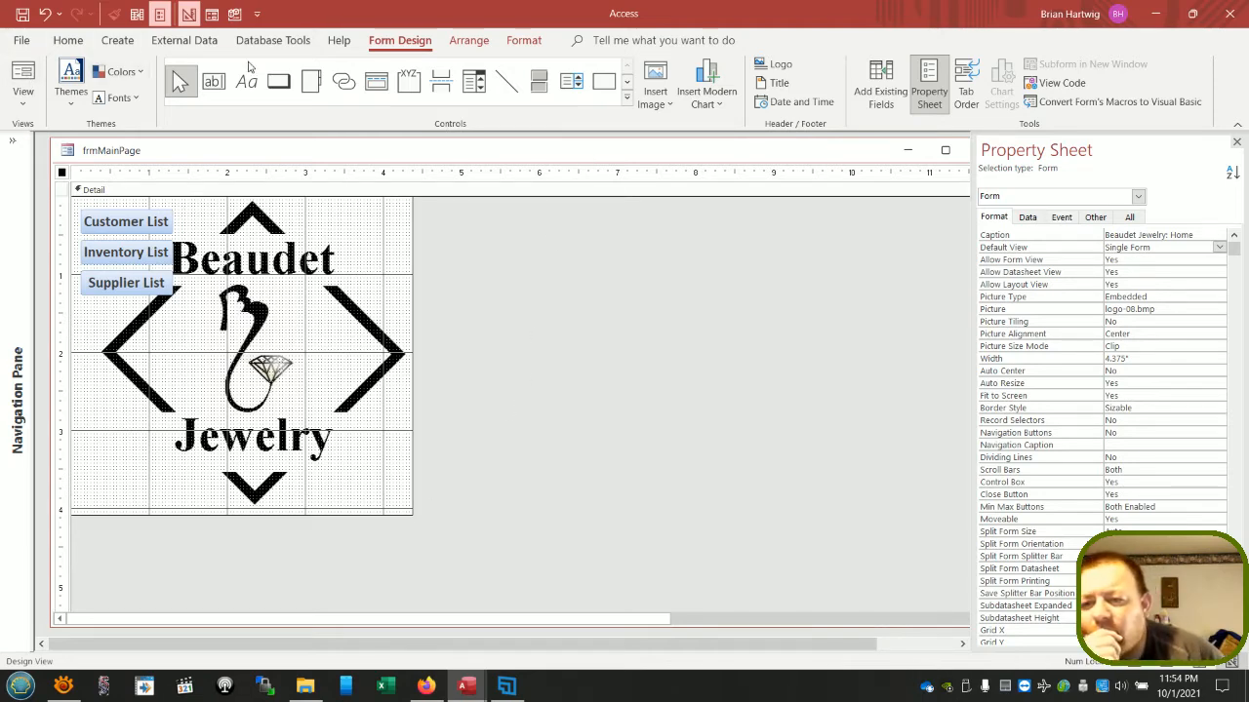
{"action": "left_click", "coordinate": [280, 86]}
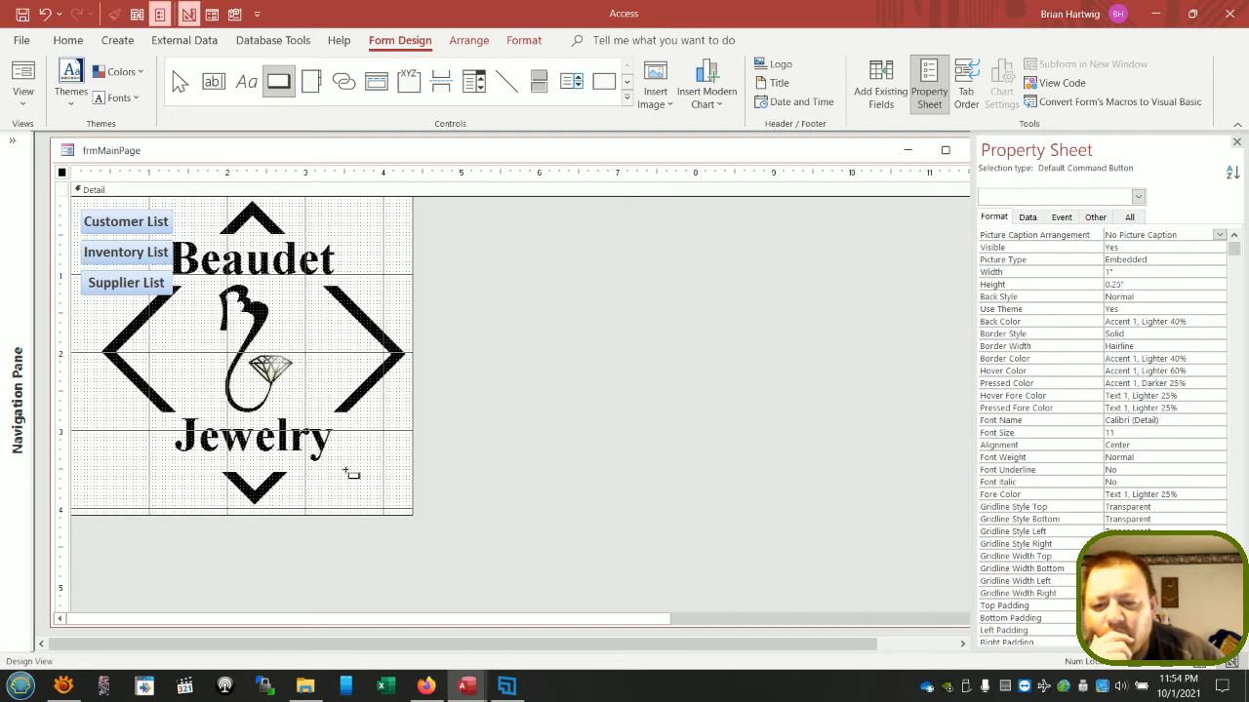
{"action": "left_click", "coordinate": [344, 473]}
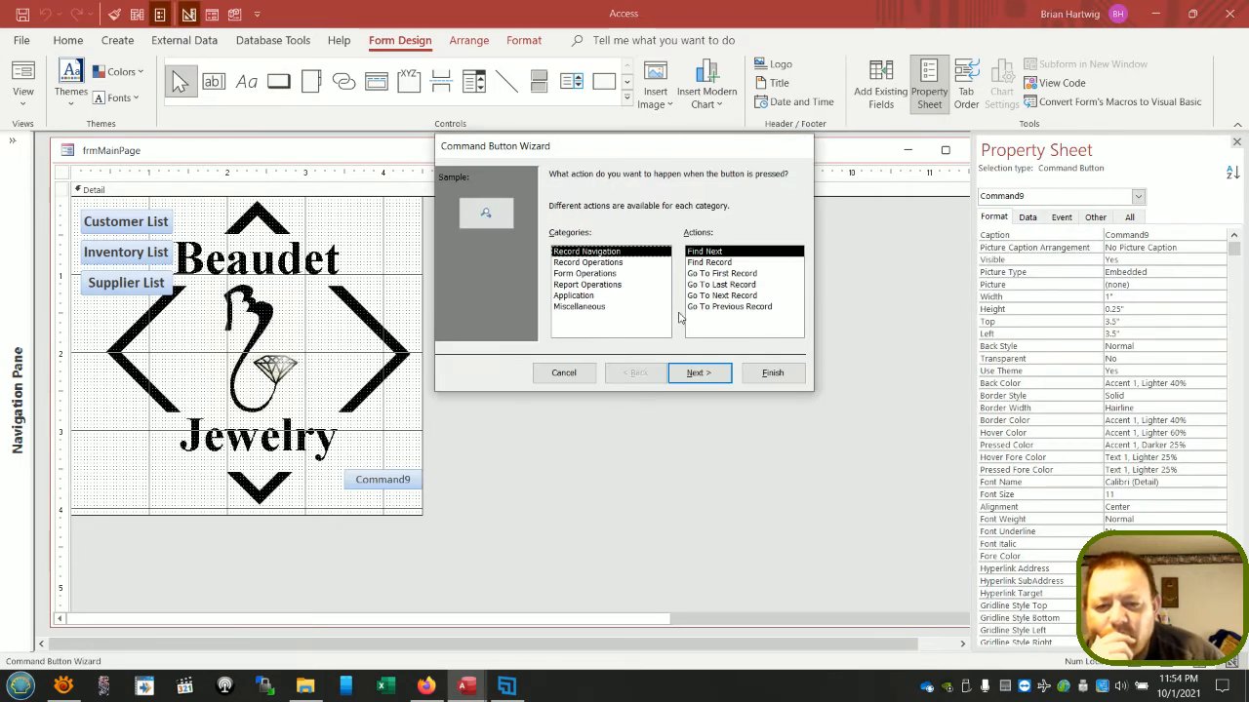
{"action": "left_click", "coordinate": [571, 373]}
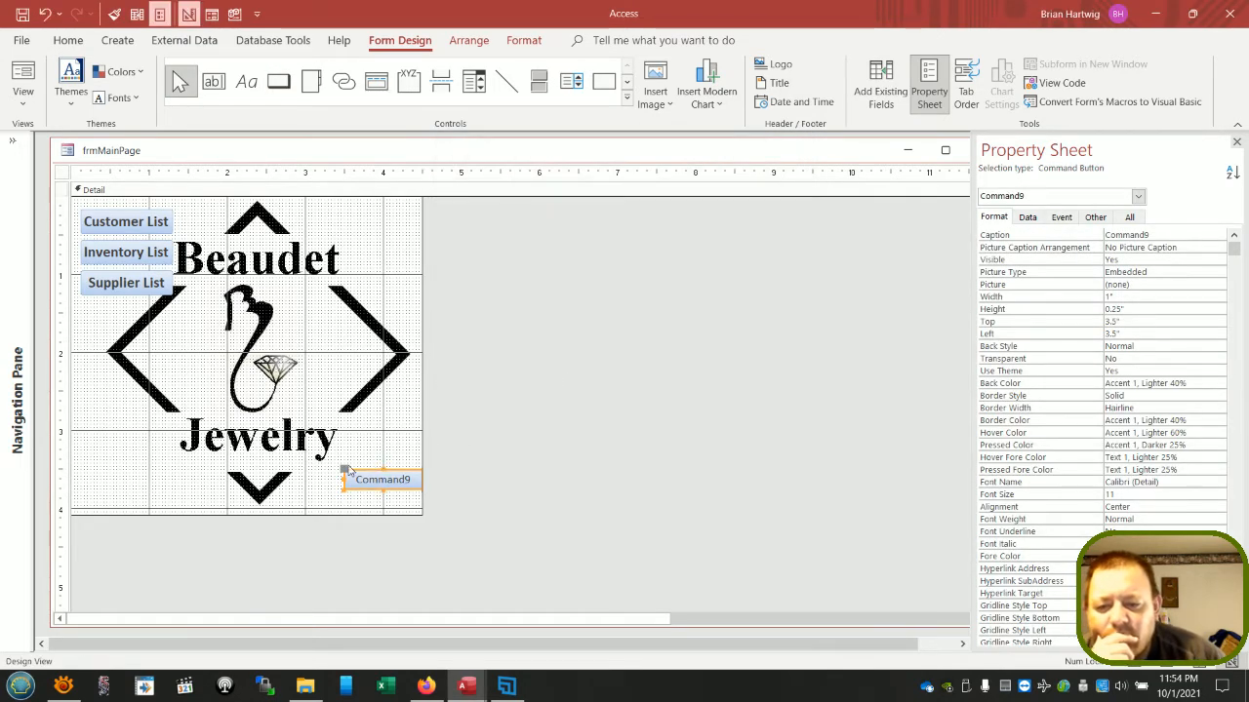
{"action": "left_click_drag", "start_coordinate": [346, 474], "coordinate": [319, 469]}
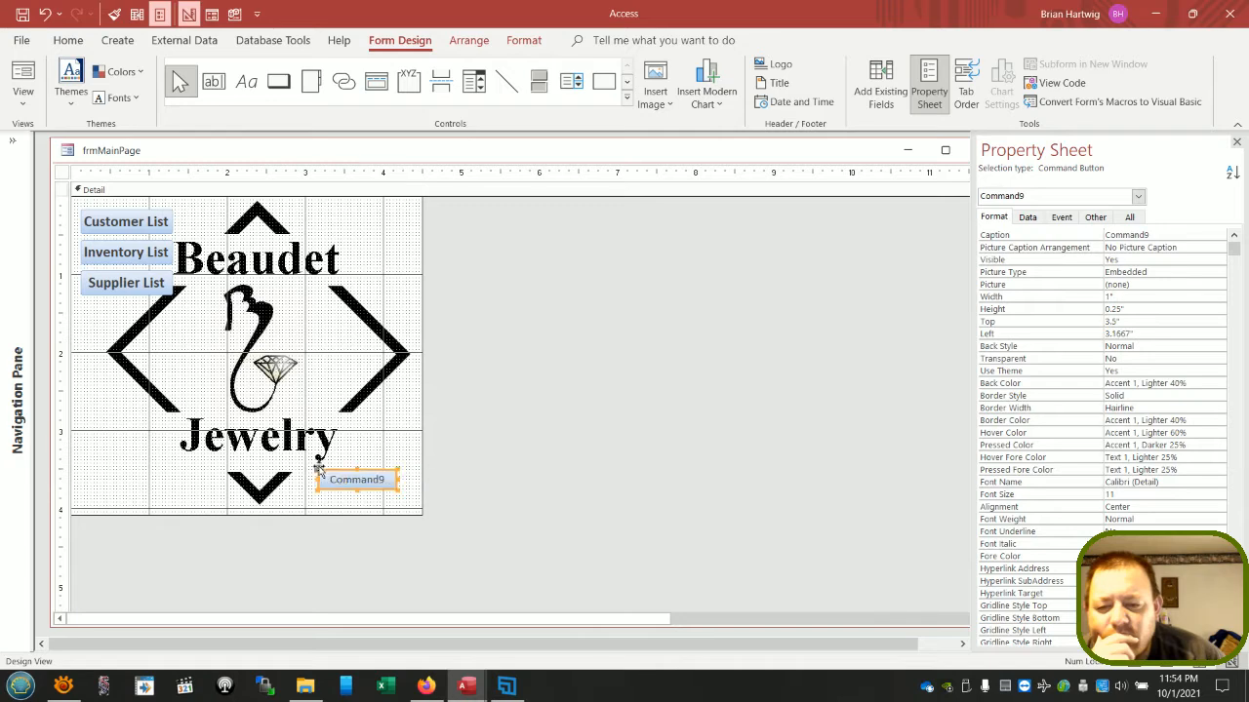
- Assign an event procedure to the new command button's On Click event and open its code
{"action": "left_click", "coordinate": [392, 479]}
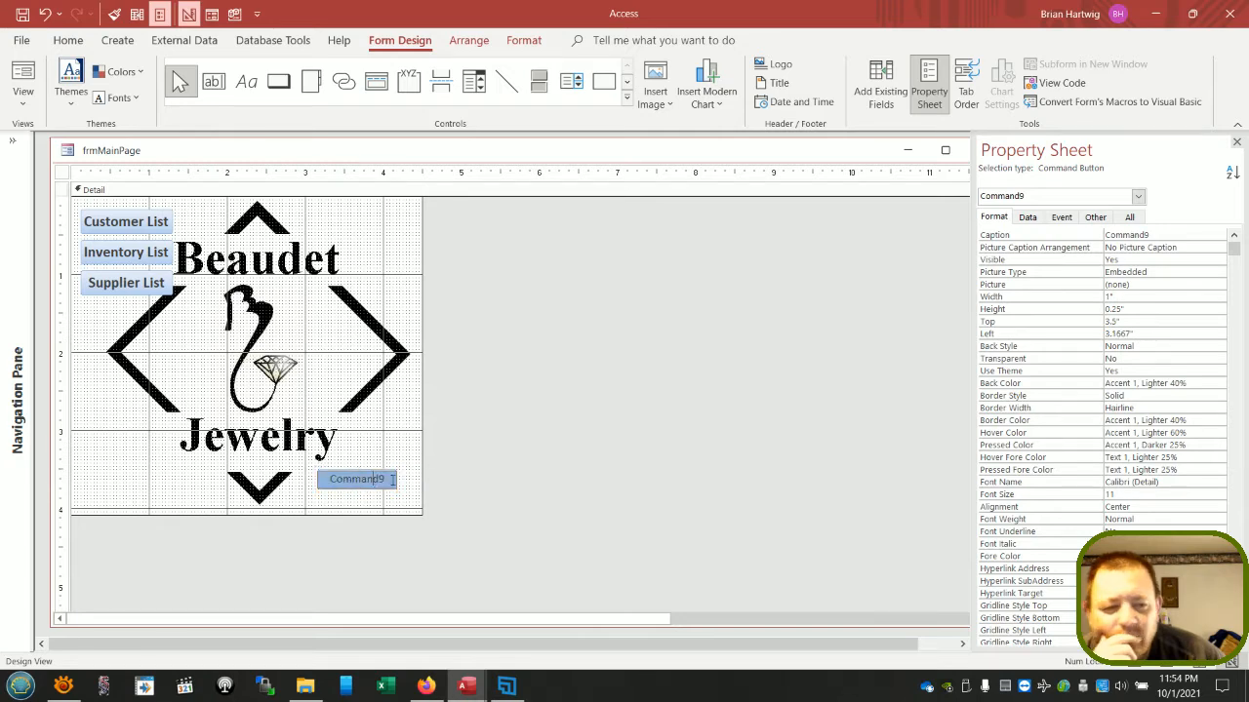
{"action": "left_click", "coordinate": [1037, 218]}
{"action": "left_click", "coordinate": [1095, 221]}
{"action": "left_click", "coordinate": [1067, 219]}
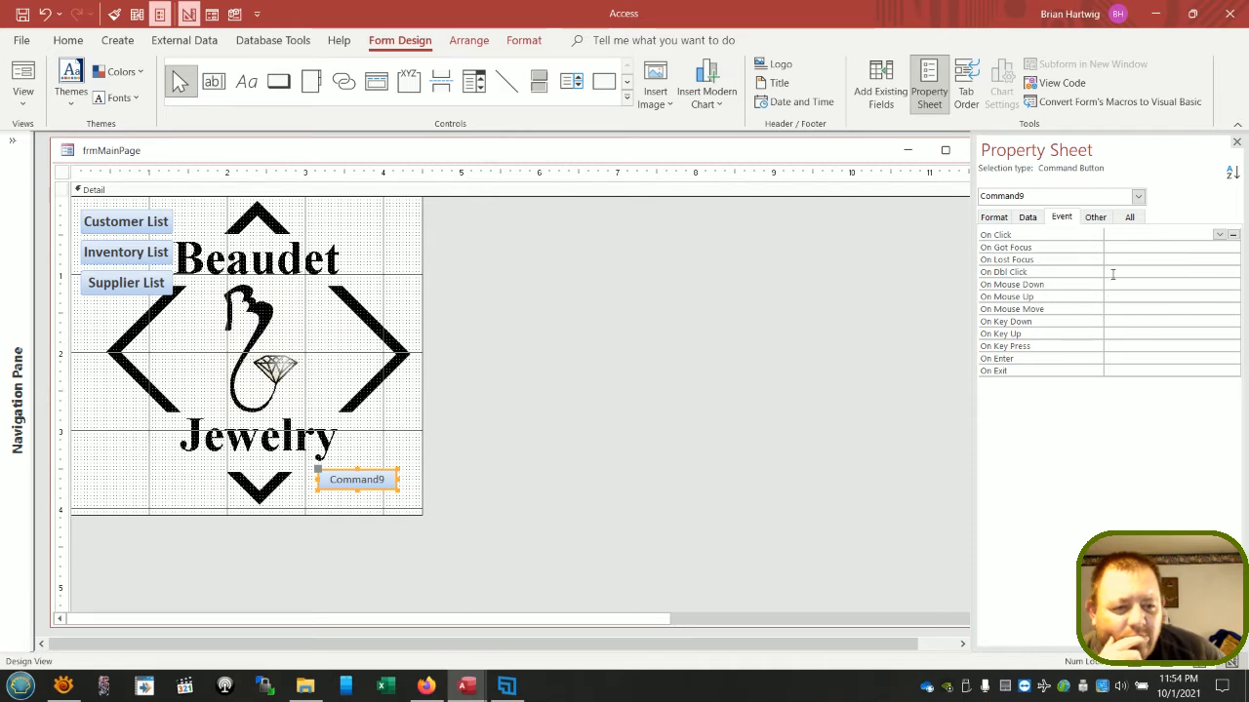
{"action": "left_click", "coordinate": [1220, 236]}
{"action": "left_click", "coordinate": [1202, 247]}
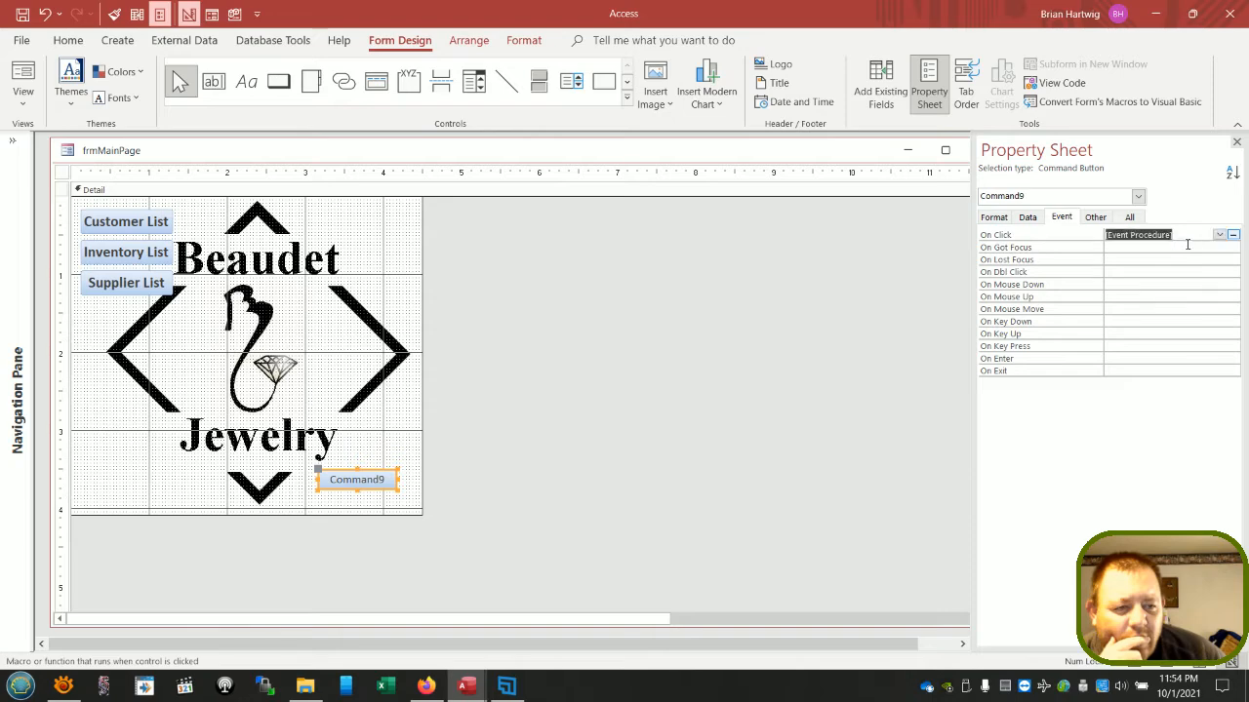
{"action": "left_click", "coordinate": [1232, 236]}
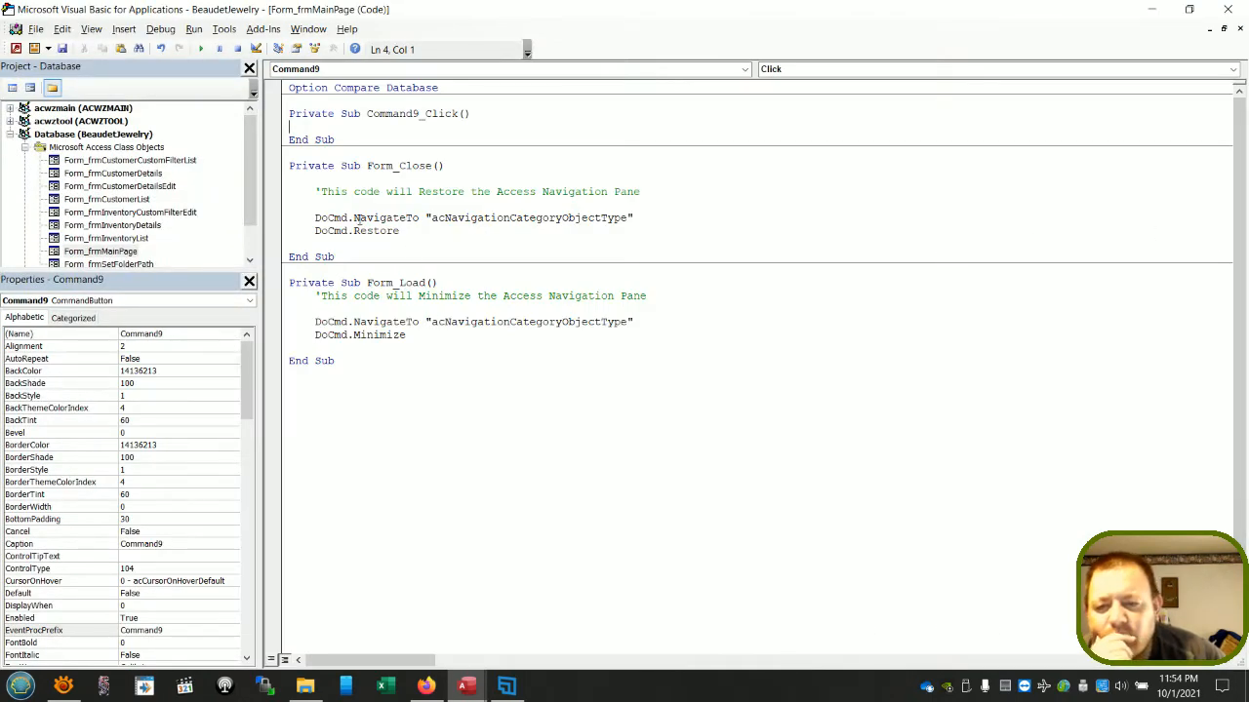
- Move the Navigation Pane restore code from Form_Close into Command9_Click and delete the empty Form_Close procedure
{"action": "left_click_drag", "start_coordinate": [409, 233], "coordinate": [295, 193]}
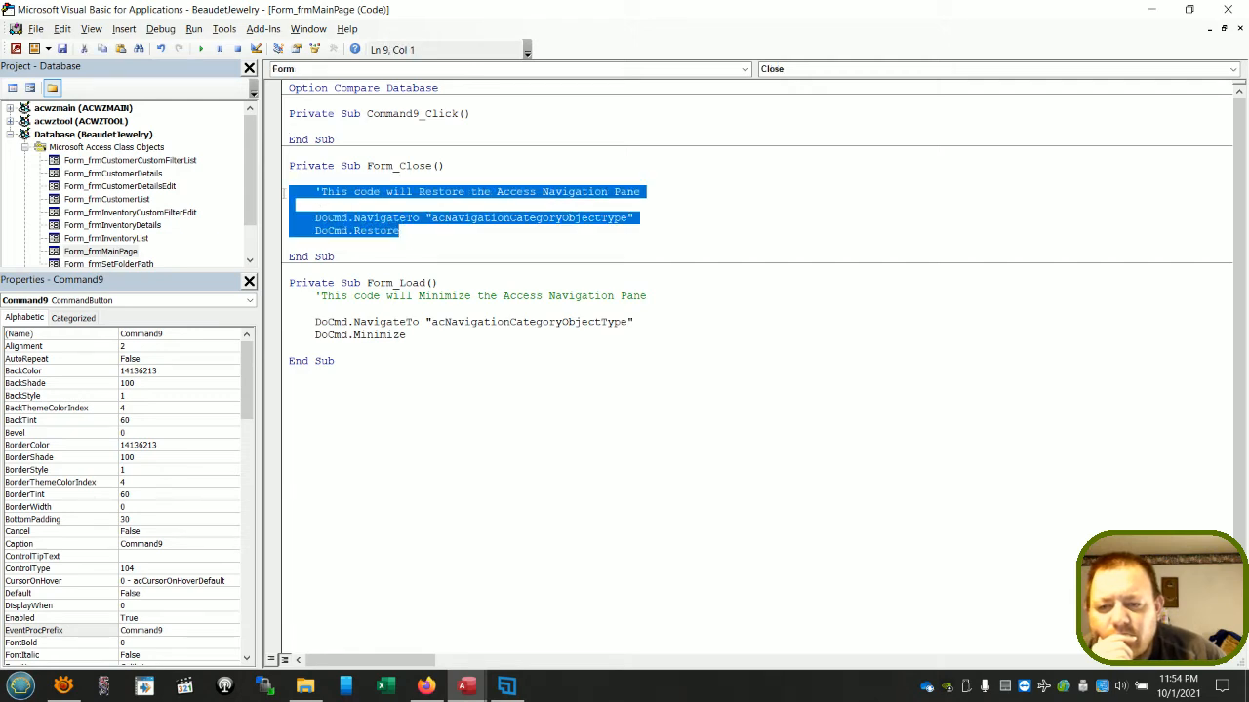
{"action": "key", "text": "ctrl+x"}
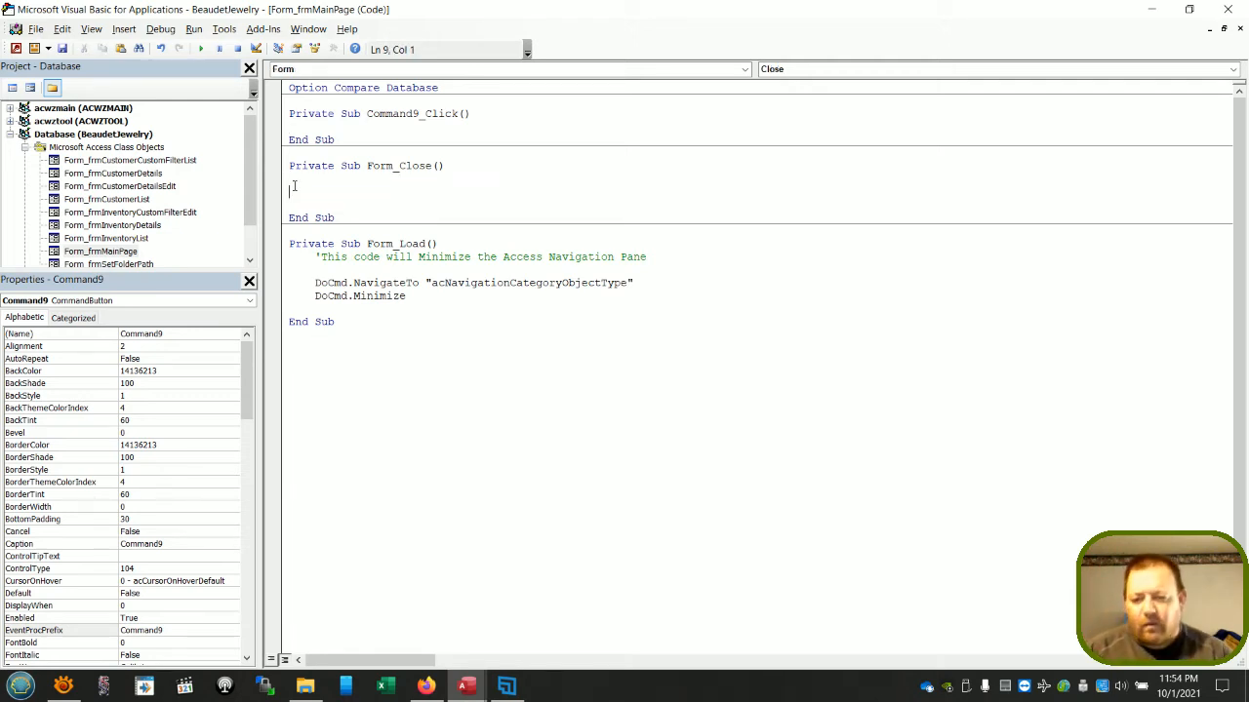
{"action": "left_click", "coordinate": [346, 131]}
{"action": "key", "text": "ctrl+v"}
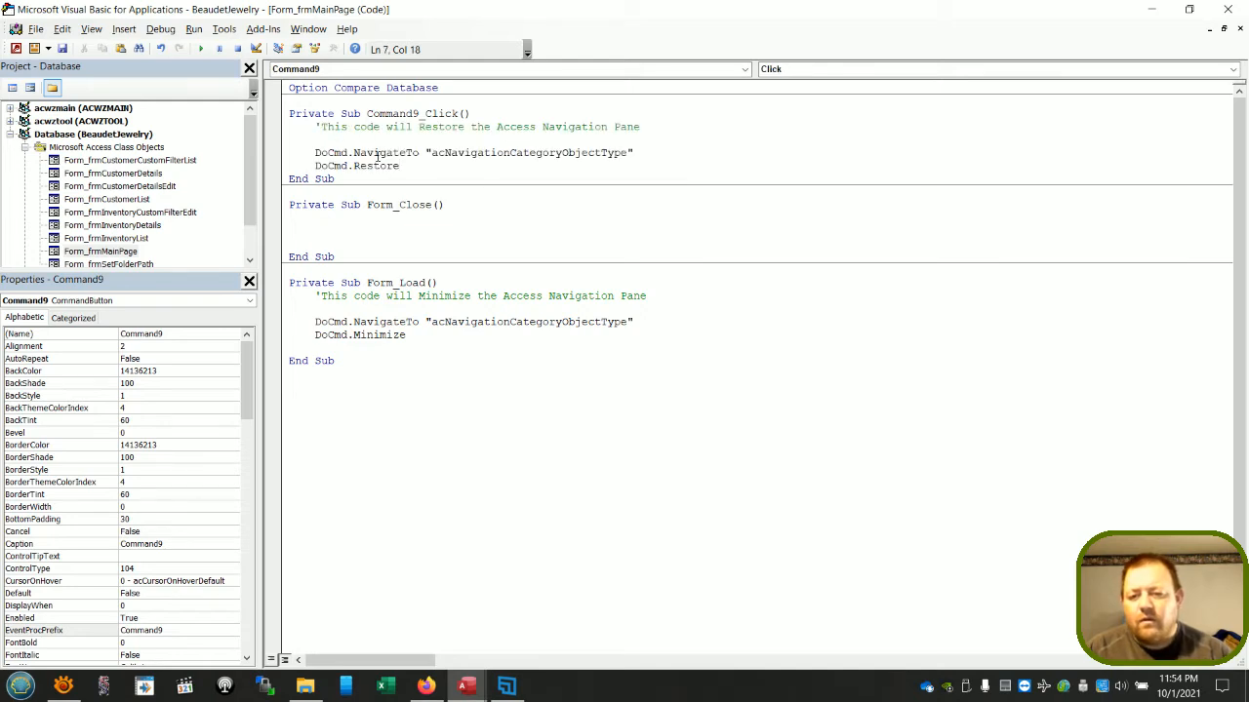
{"action": "left_click_drag", "start_coordinate": [343, 255], "coordinate": [287, 192]}
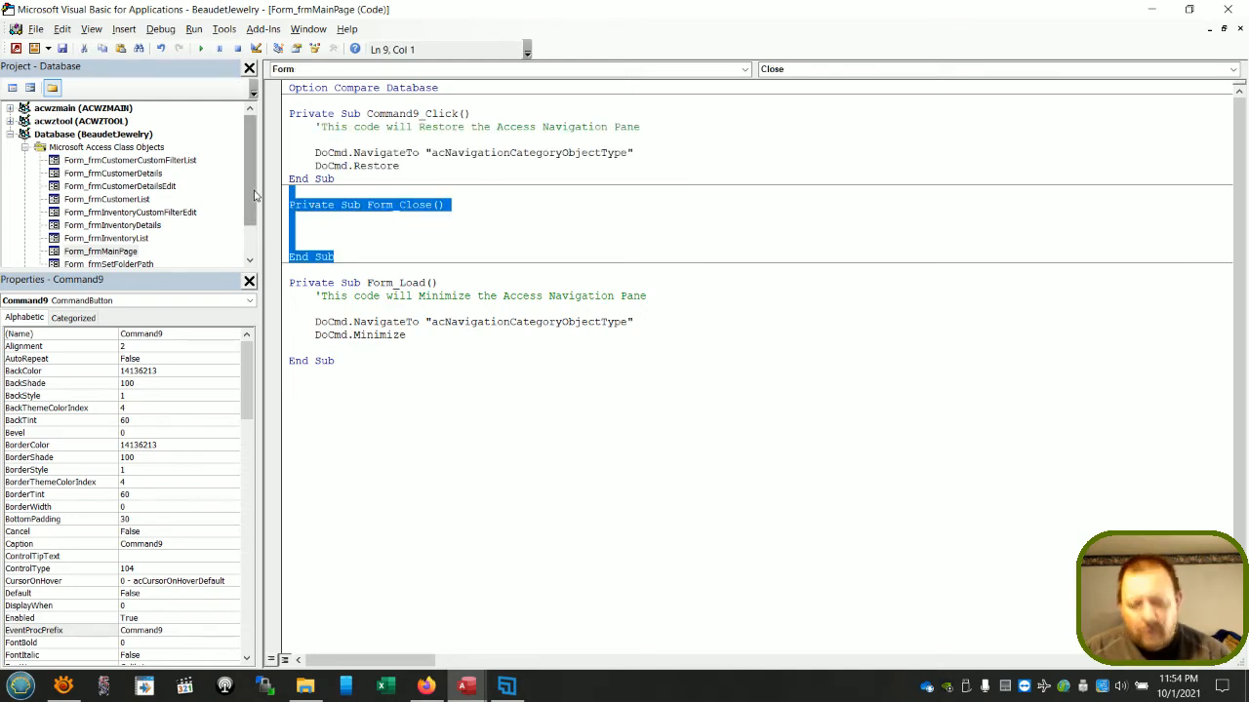
{"action": "key", "text": "Delete"}
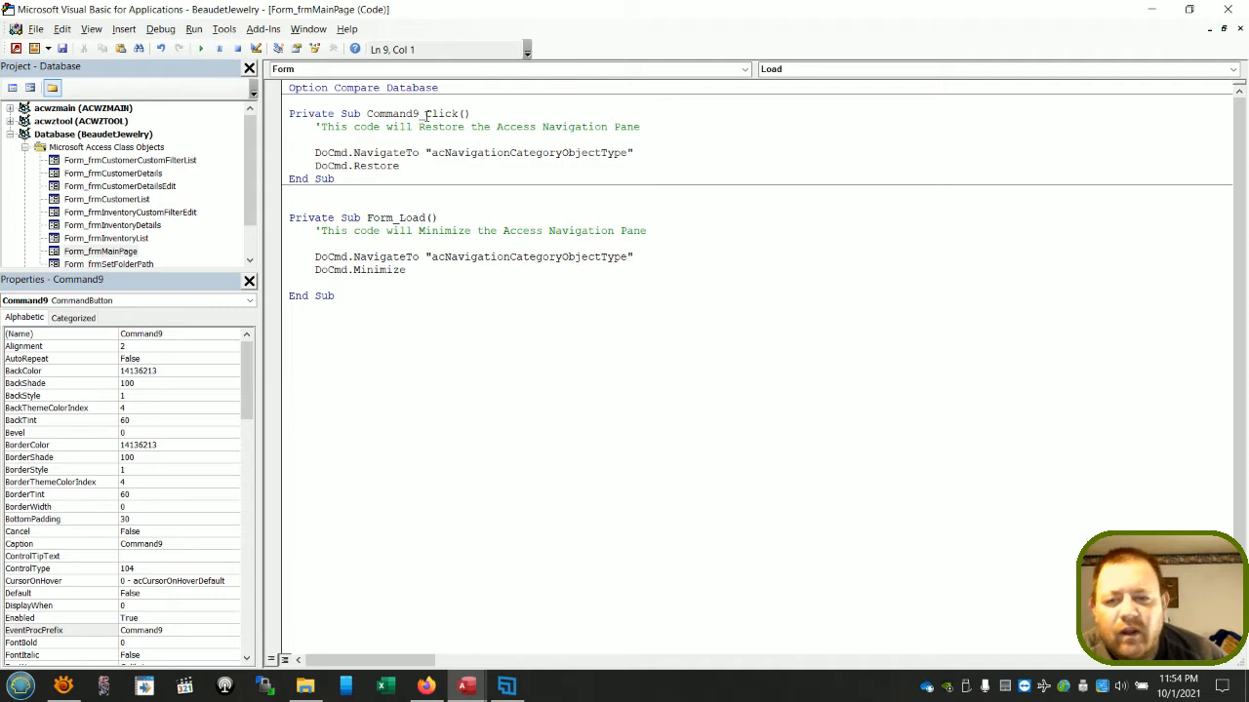
- Rename the Command9_Click procedure to cmdCloseForm_Click in the form's code
{"action": "left_click_drag", "start_coordinate": [419, 113], "coordinate": [367, 113]}
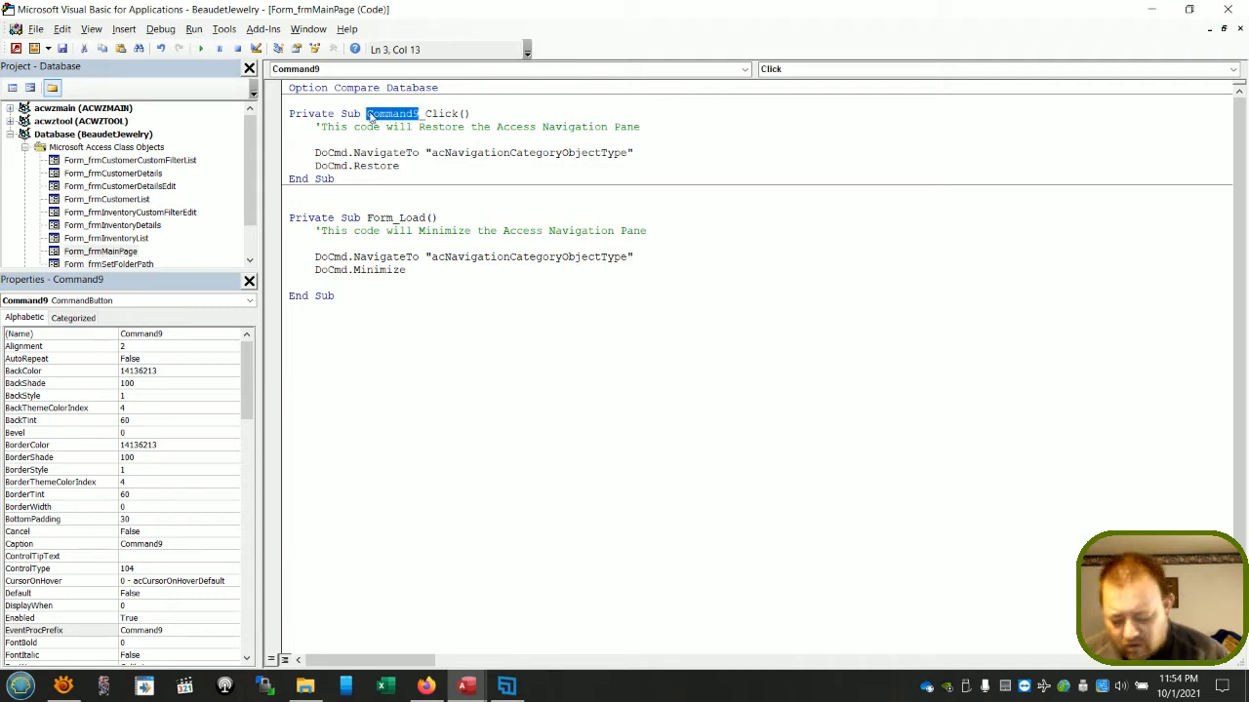
{"action": "type", "text": "c"}
{"action": "type", "text": "mdClos"}
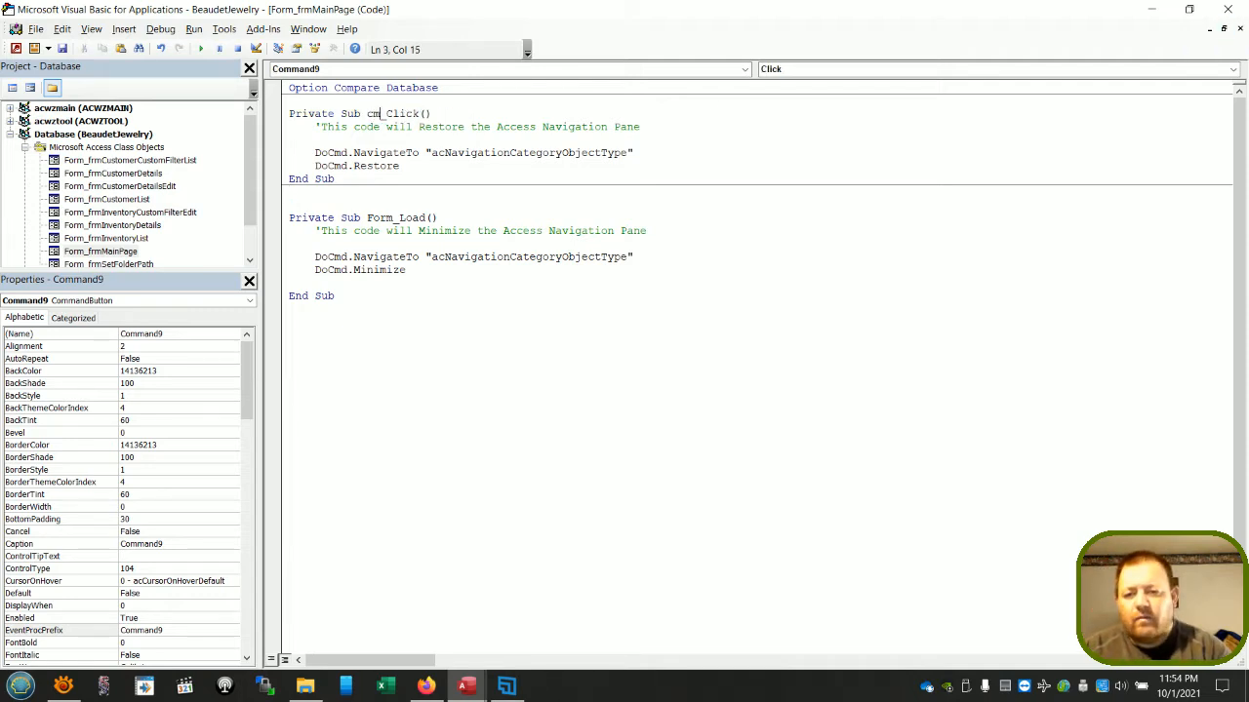
{"action": "type", "text": "eForm"}
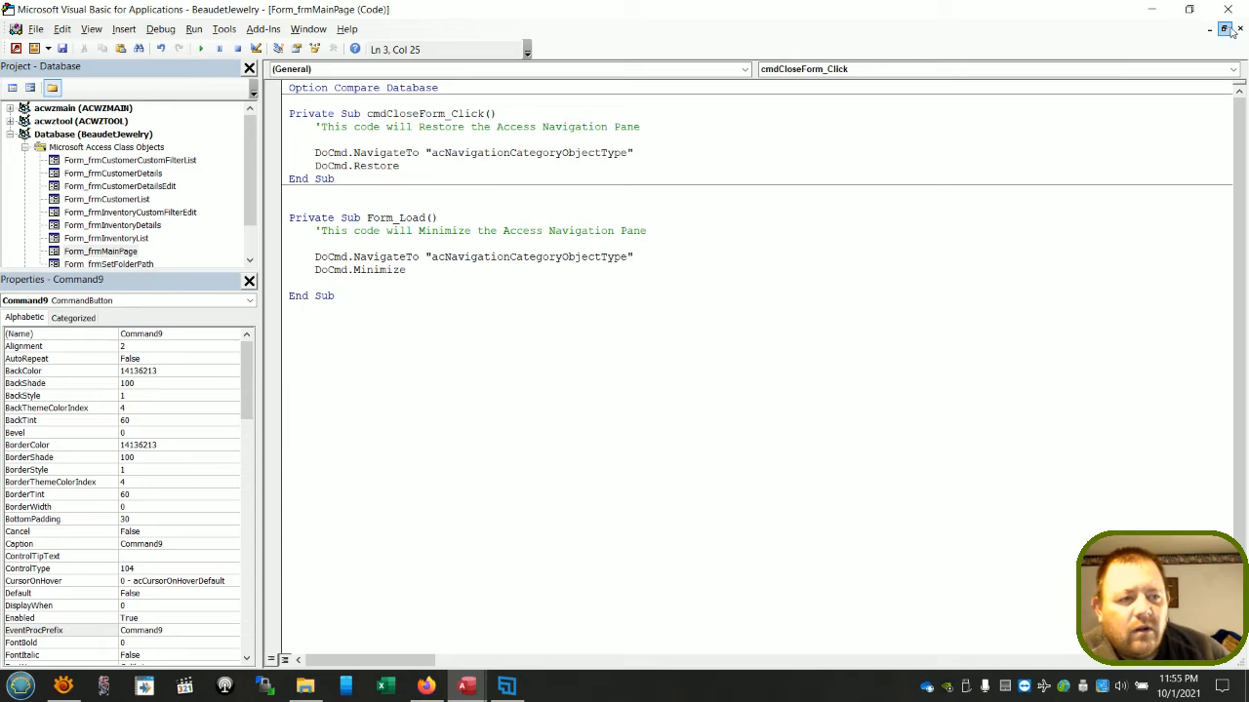
- Return to the form design and give the new command button the name cmdCloseForm and the caption "Close"
{"action": "left_click", "coordinate": [1151, 9]}
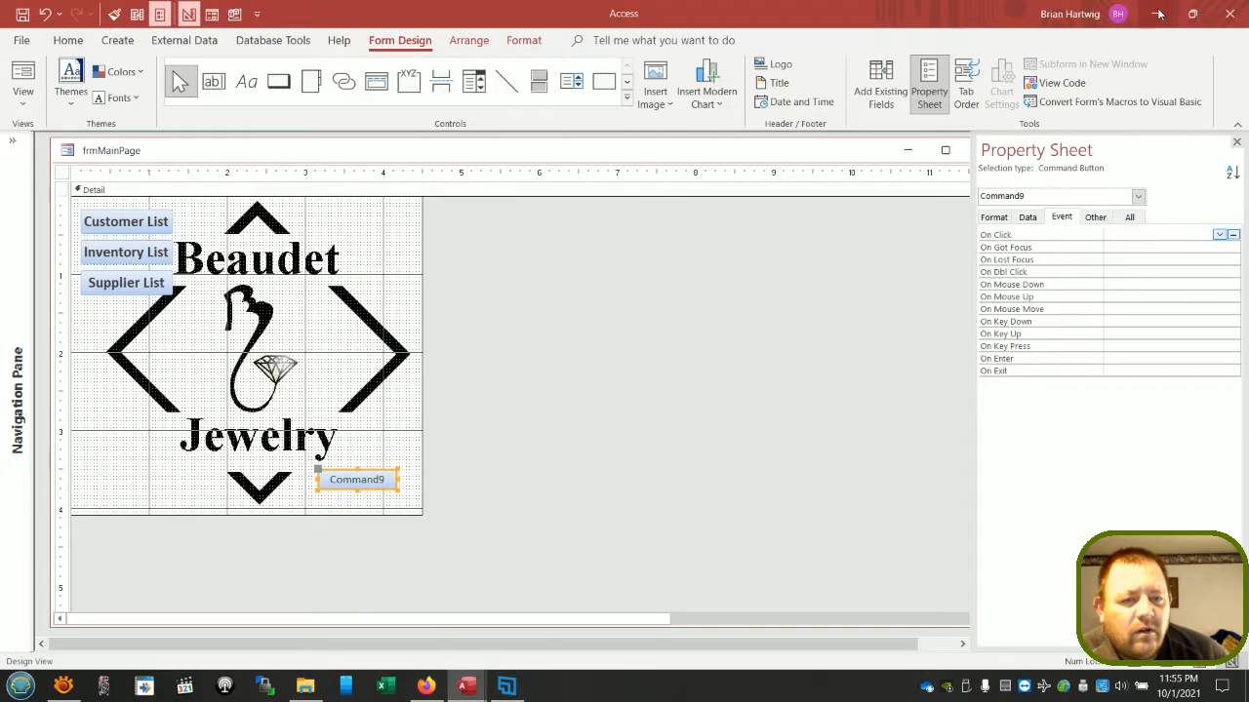
{"action": "left_click", "coordinate": [1127, 216]}
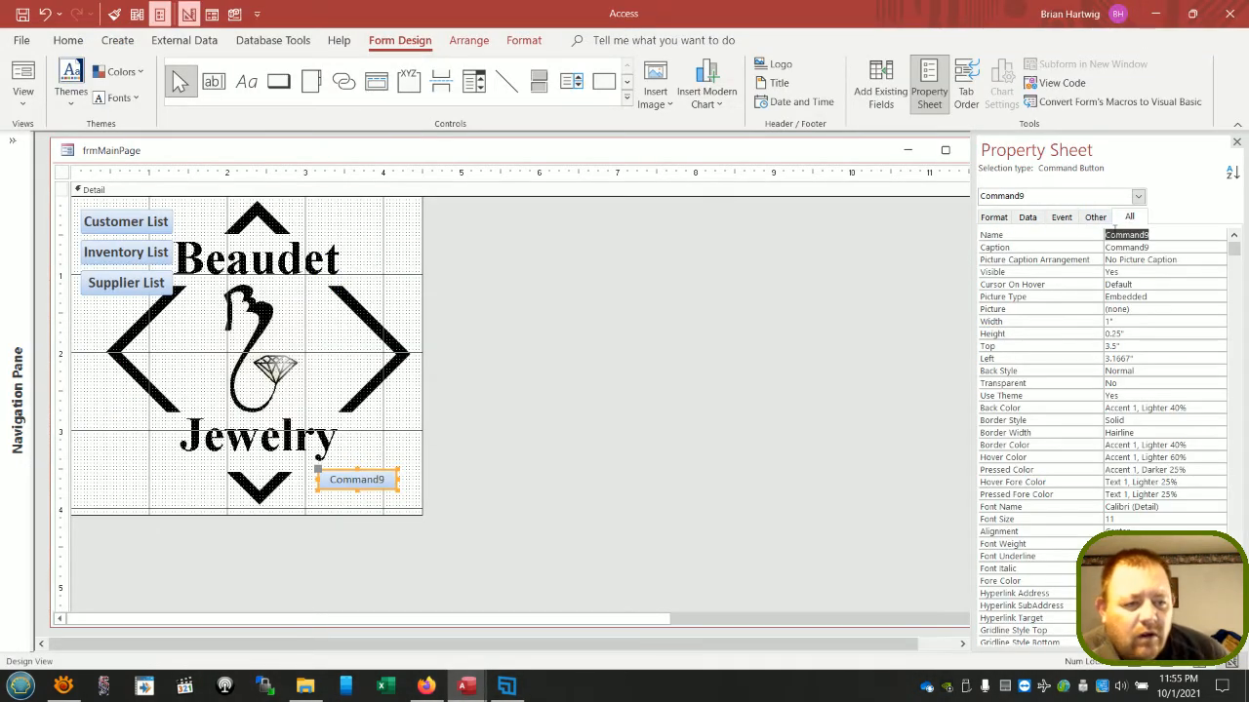
{"action": "type", "text": "cm"}
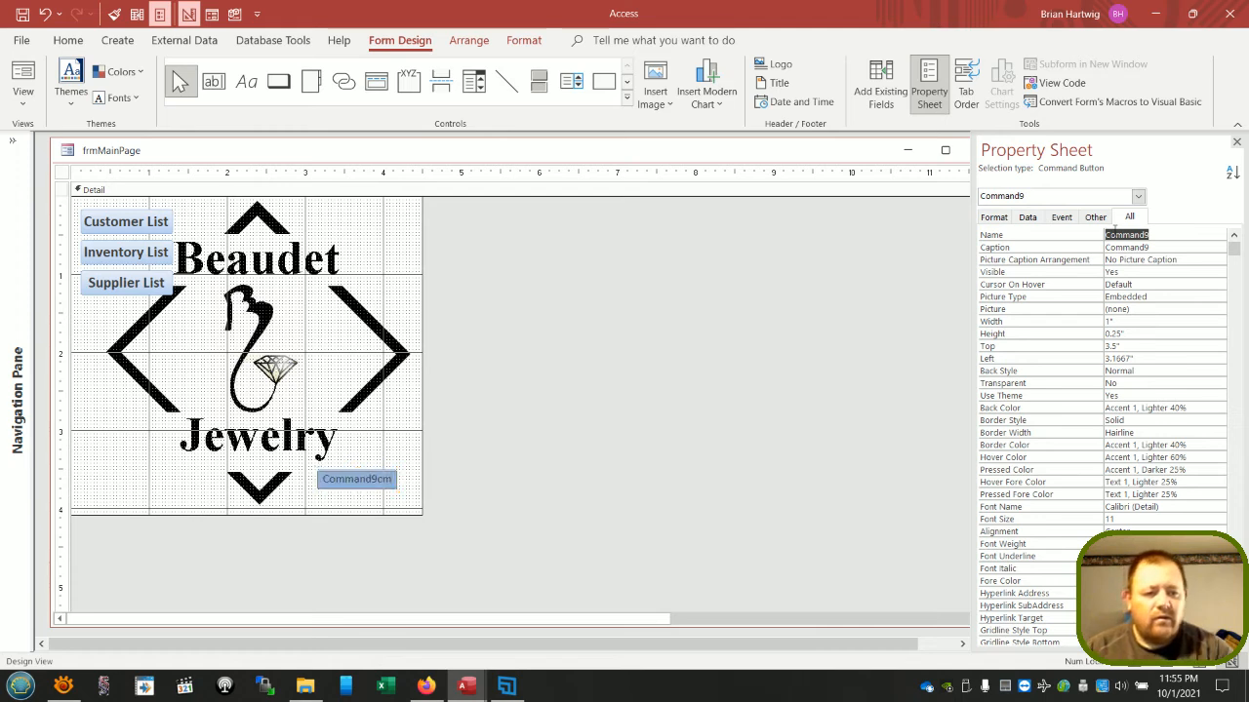
{"action": "left_click", "coordinate": [1165, 246]}
{"action": "left_click_drag", "start_coordinate": [1165, 247], "coordinate": [1019, 252]}
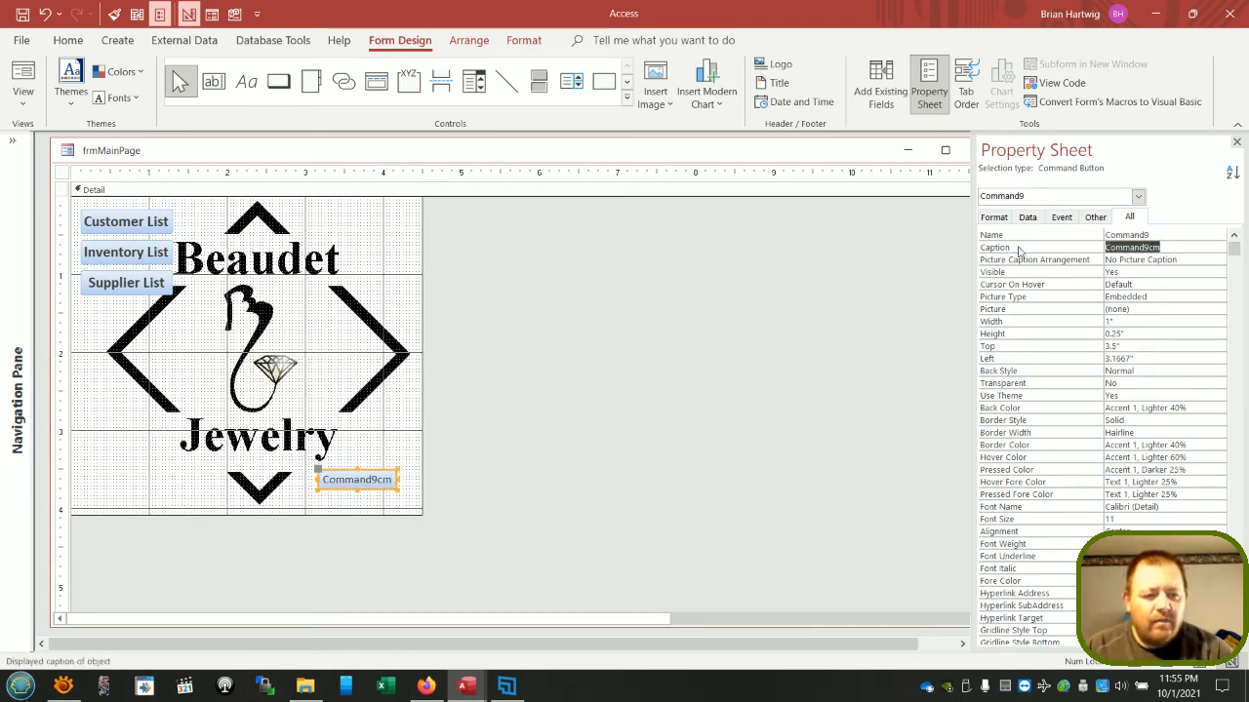
{"action": "key", "text": "Up"}
{"action": "type", "text": "c"}
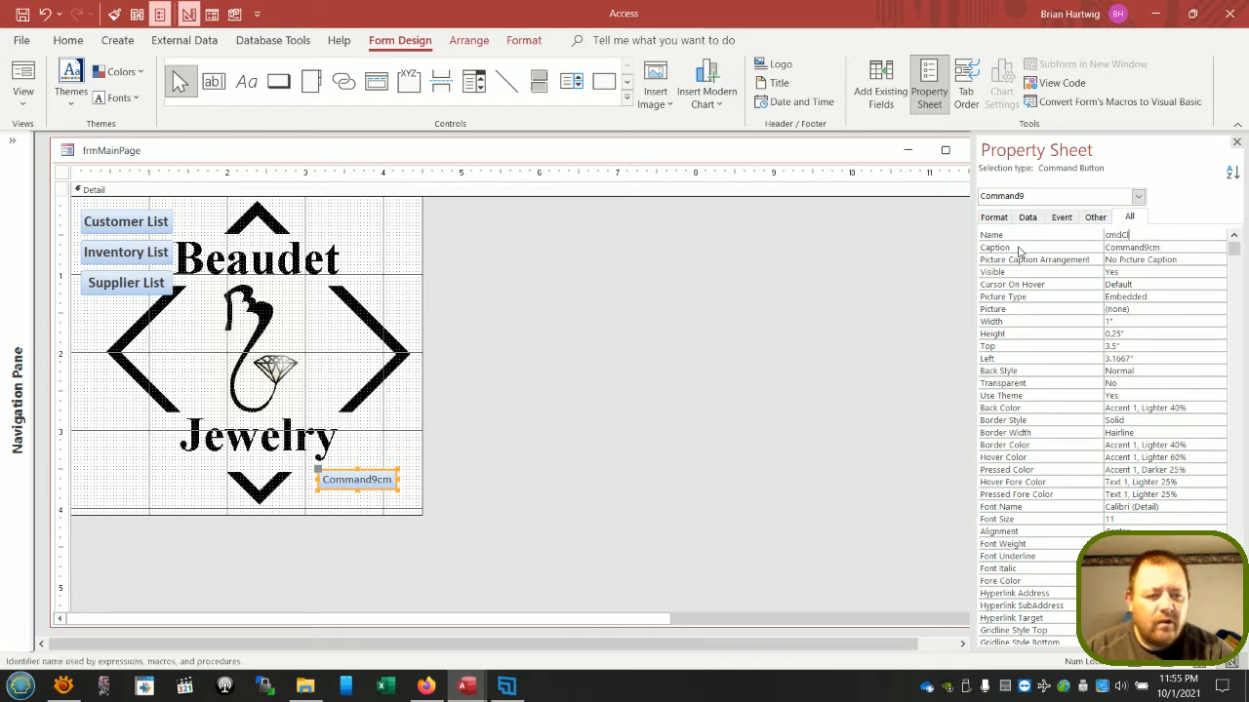
{"action": "type", "text": "mdCloseForm"}
{"action": "key", "text": "Return"}
{"action": "type", "text": "Close"}
{"action": "key", "text": "Return"}
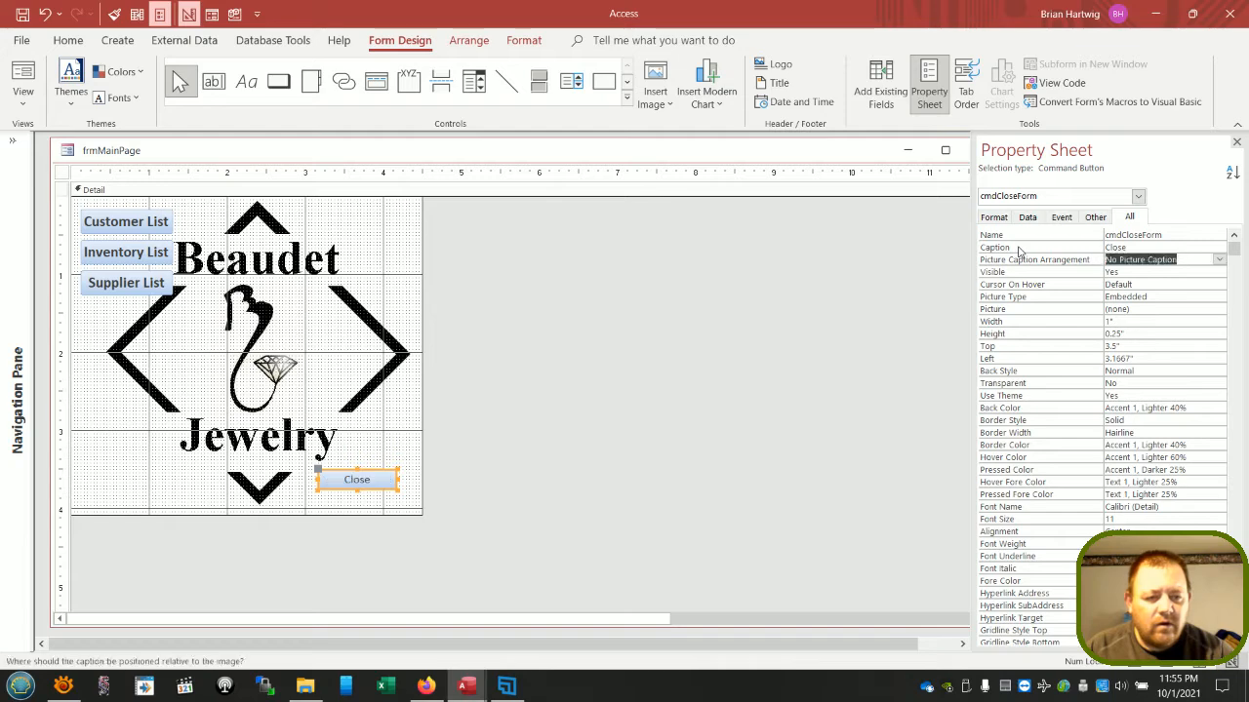
- Shrink the main page form's window in Design View so it fits closely around the form's design area
{"action": "left_click", "coordinate": [931, 295]}
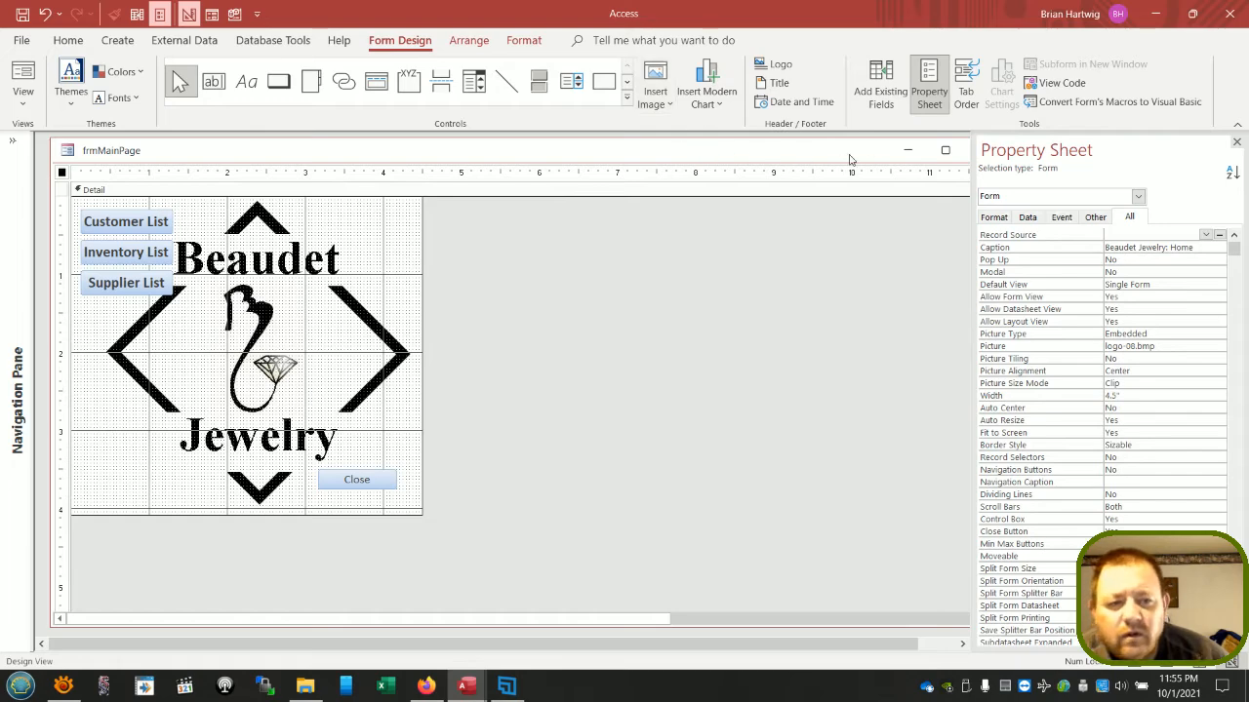
{"action": "left_click_drag", "start_coordinate": [855, 159], "coordinate": [746, 156]}
{"action": "left_click_drag", "start_coordinate": [893, 217], "coordinate": [353, 243]}
{"action": "left_click_drag", "start_coordinate": [203, 161], "coordinate": [439, 161]}
{"action": "left_click_drag", "start_coordinate": [399, 625], "coordinate": [402, 543]}
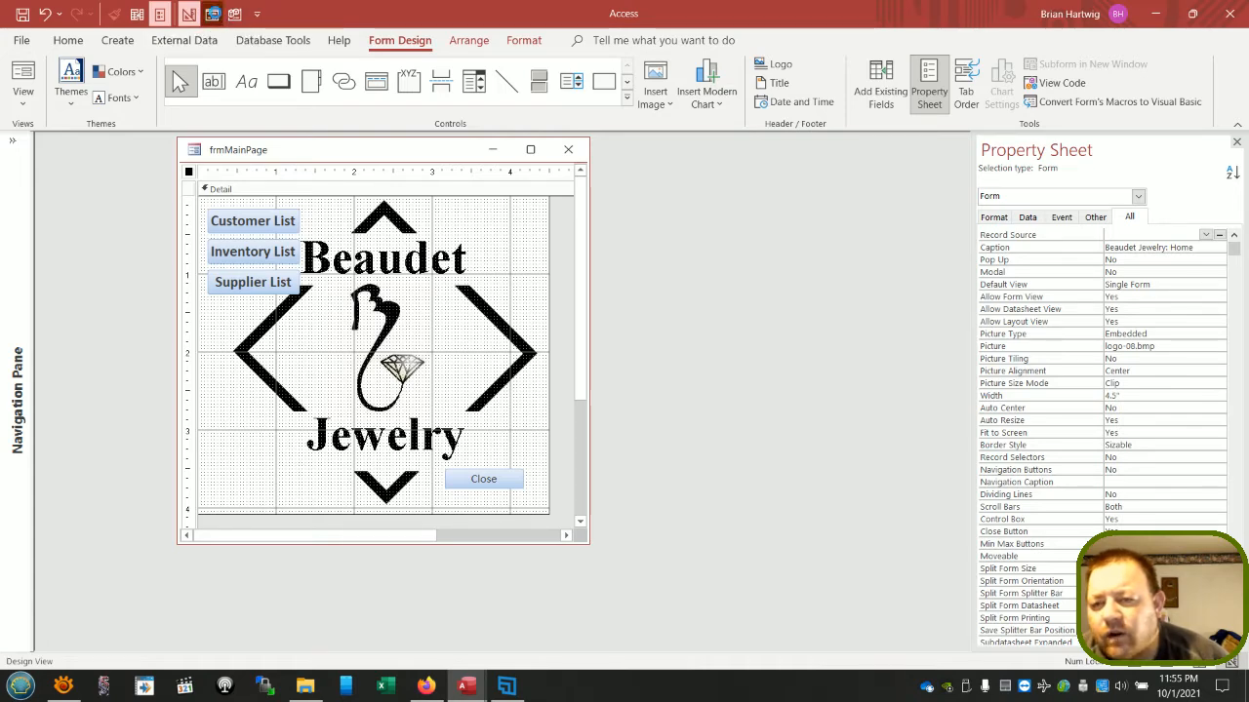
- Show the main page in Form View and try its Close button
{"action": "left_click", "coordinate": [213, 14]}
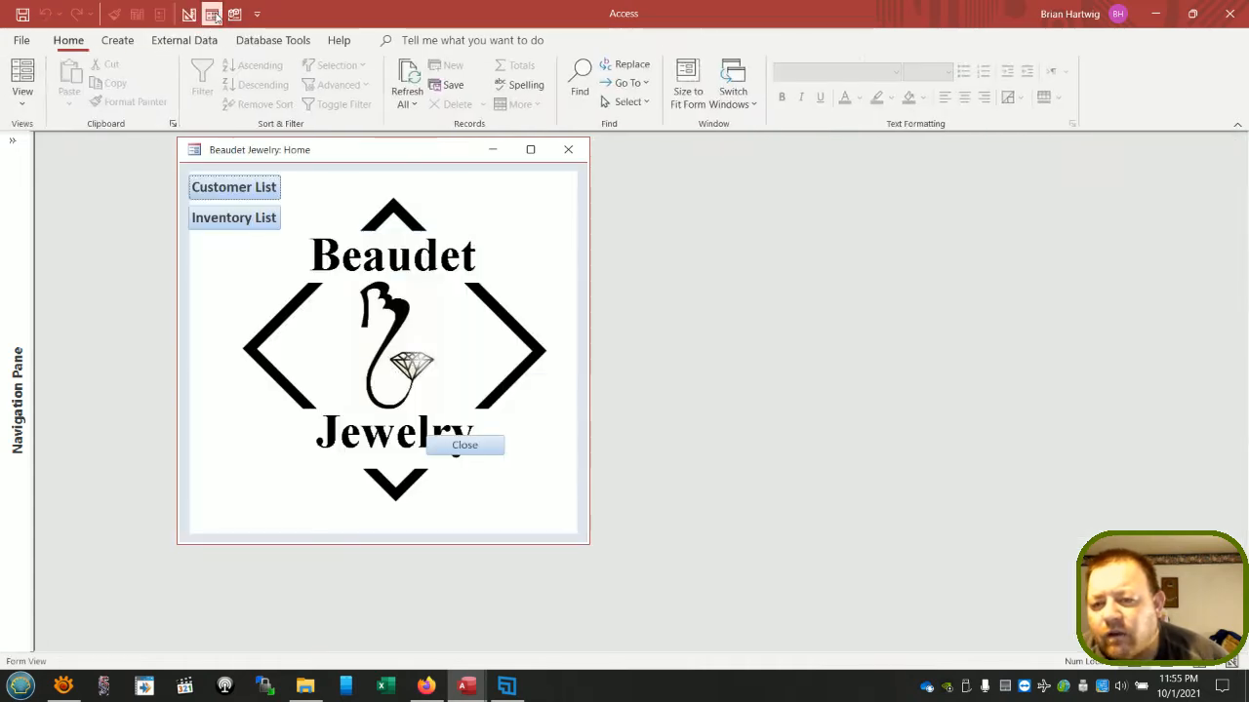
{"action": "left_click", "coordinate": [476, 450]}
{"action": "left_click", "coordinate": [477, 450]}
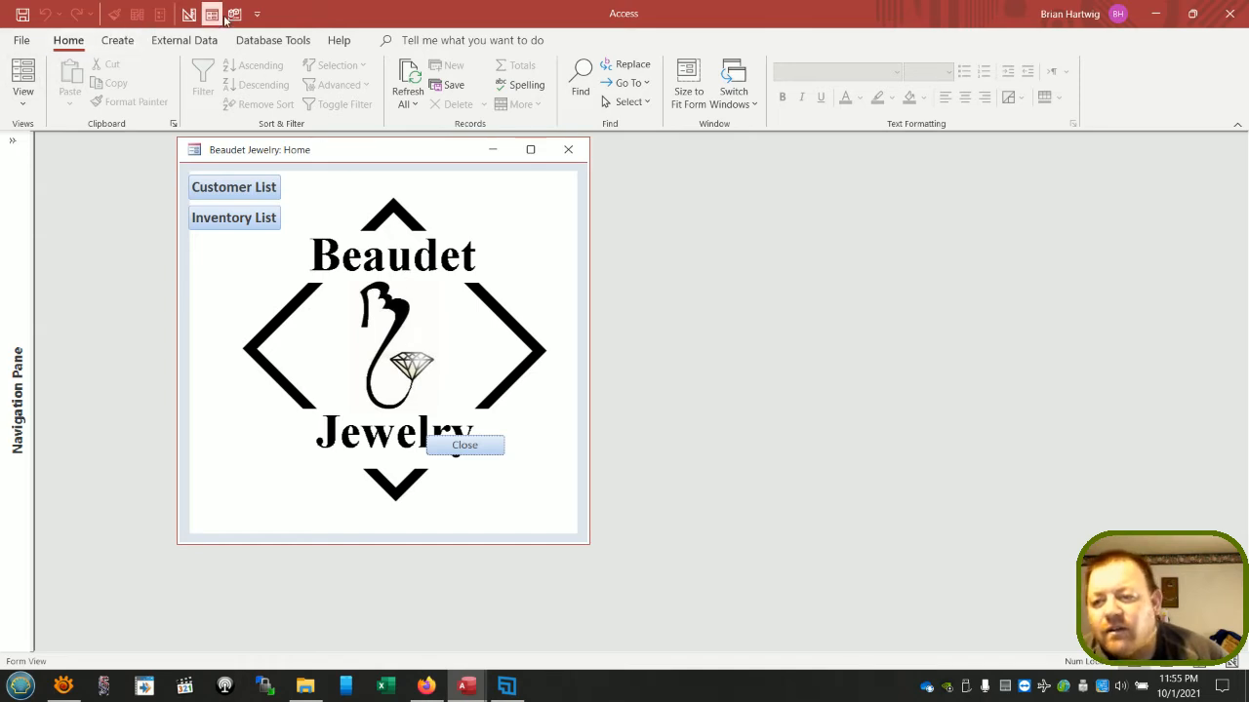
- Back in Design View, move the Close button to the form's lower-right corner, about 3.46" from the left edge and 3.79" down
{"action": "left_click", "coordinate": [189, 14]}
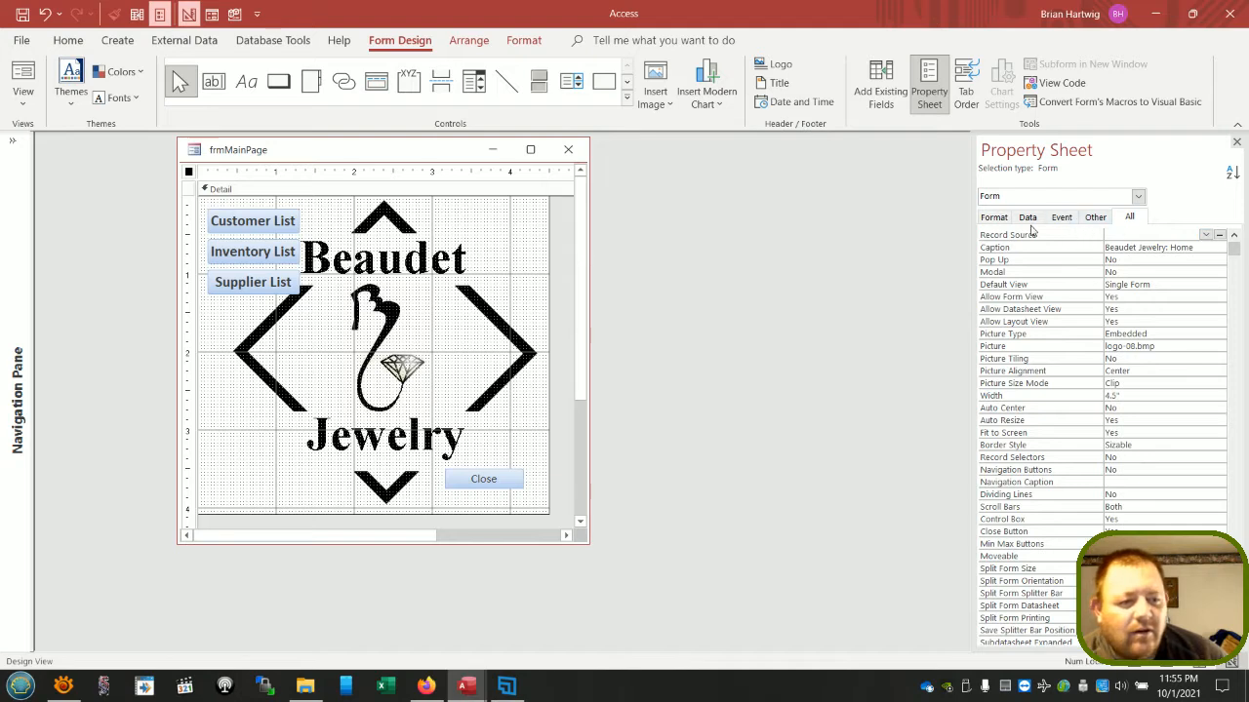
{"action": "left_click", "coordinate": [515, 478]}
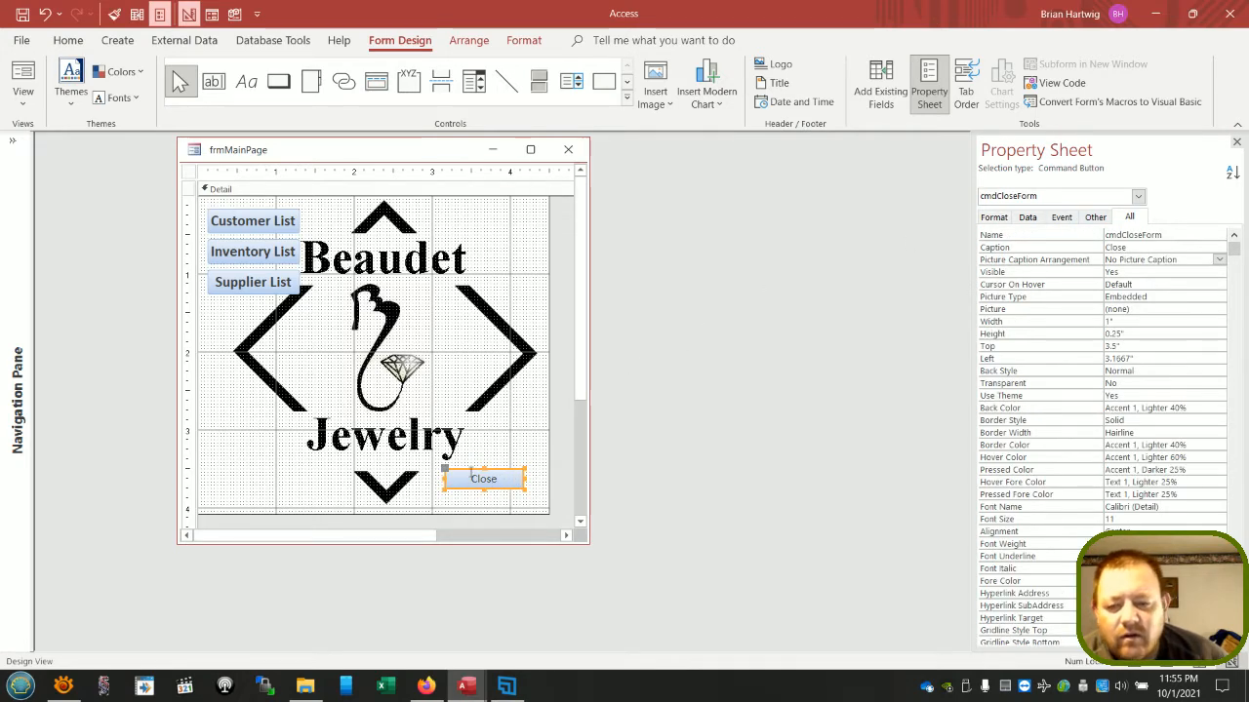
{"action": "left_click_drag", "start_coordinate": [470, 471], "coordinate": [493, 494]}
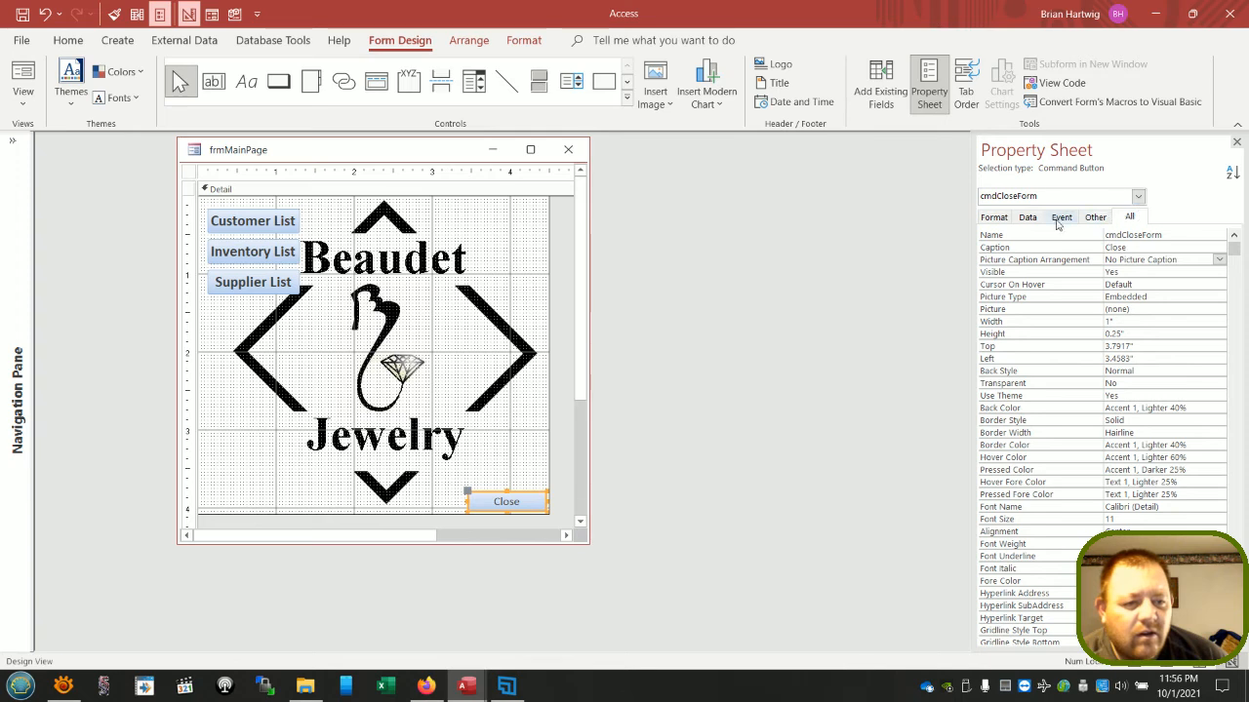
- Assign an event procedure to the Close button's On Click event, check its code and save the form
{"action": "left_click", "coordinate": [1024, 218]}
{"action": "left_click", "coordinate": [1061, 216]}
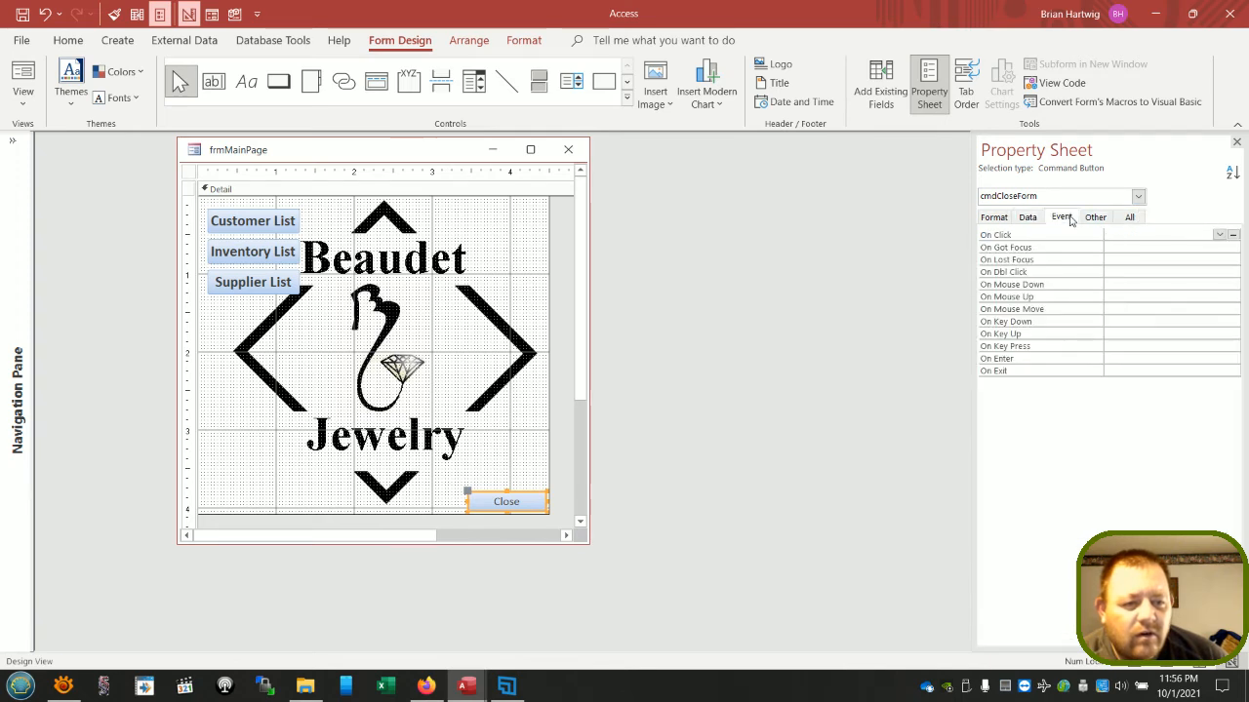
{"action": "left_click", "coordinate": [1219, 234]}
{"action": "left_click", "coordinate": [1170, 247]}
{"action": "key", "text": "Return"}
{"action": "left_click", "coordinate": [1199, 235]}
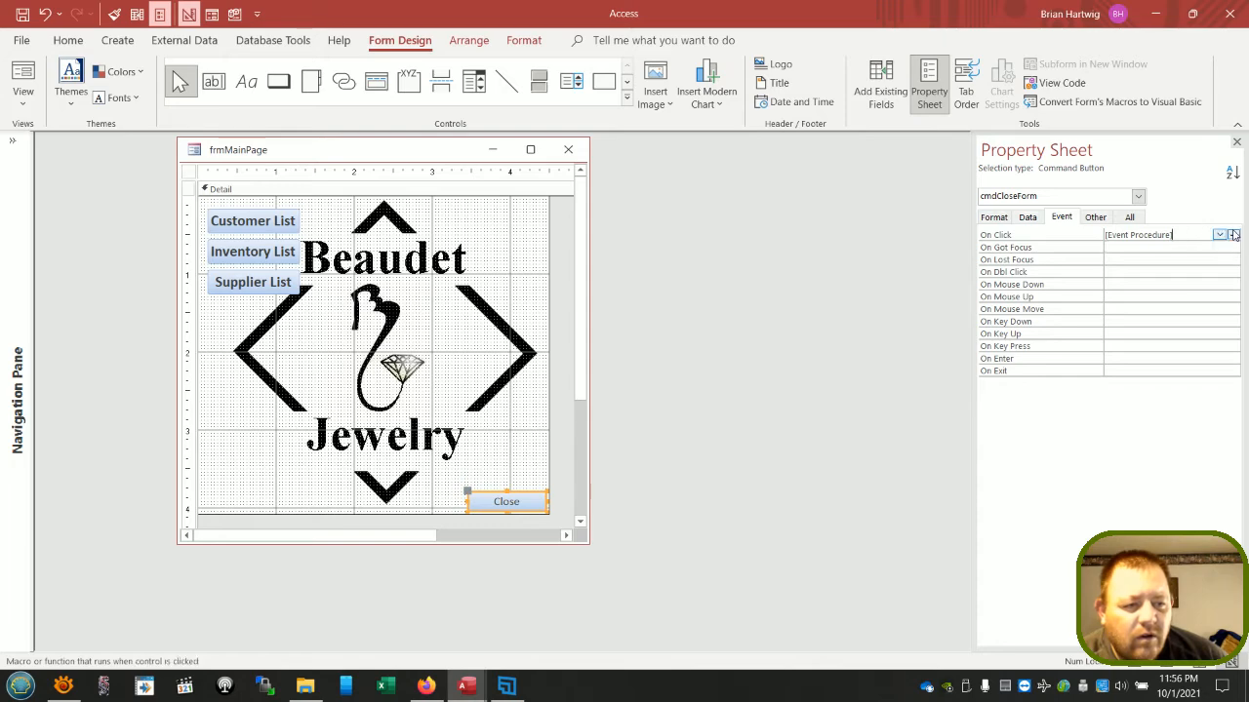
{"action": "left_click", "coordinate": [1234, 234]}
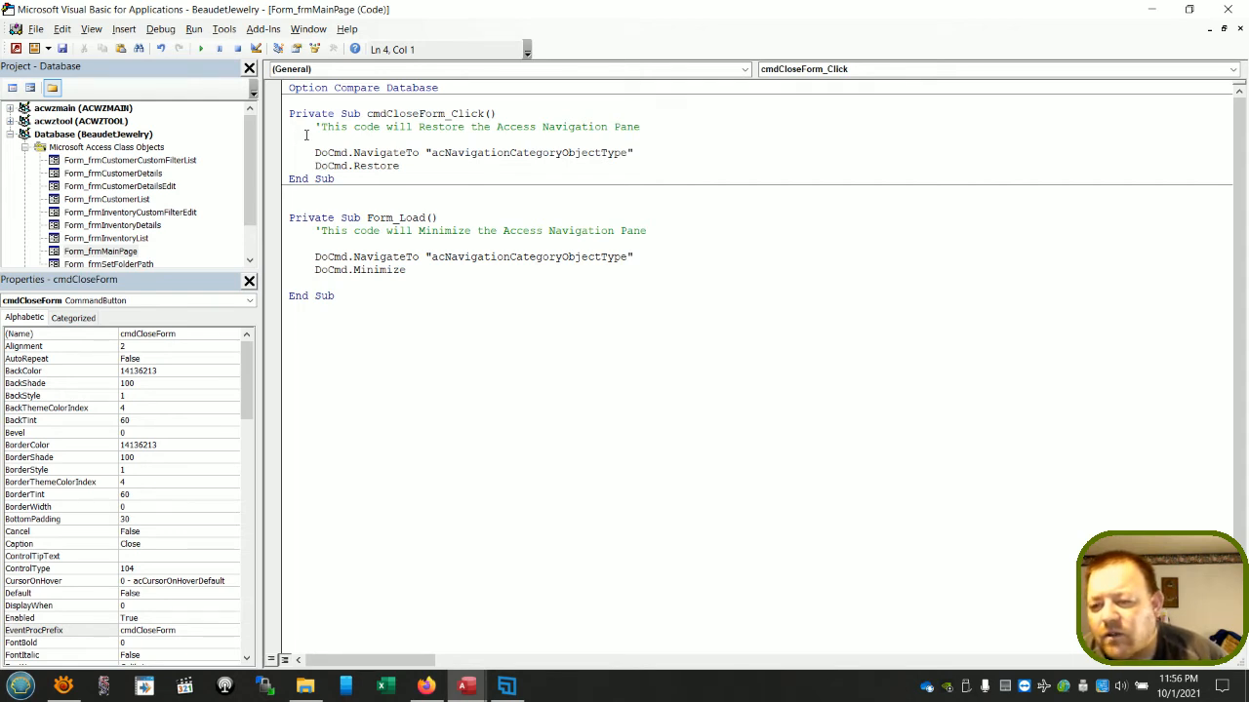
{"action": "left_click", "coordinate": [1227, 9]}
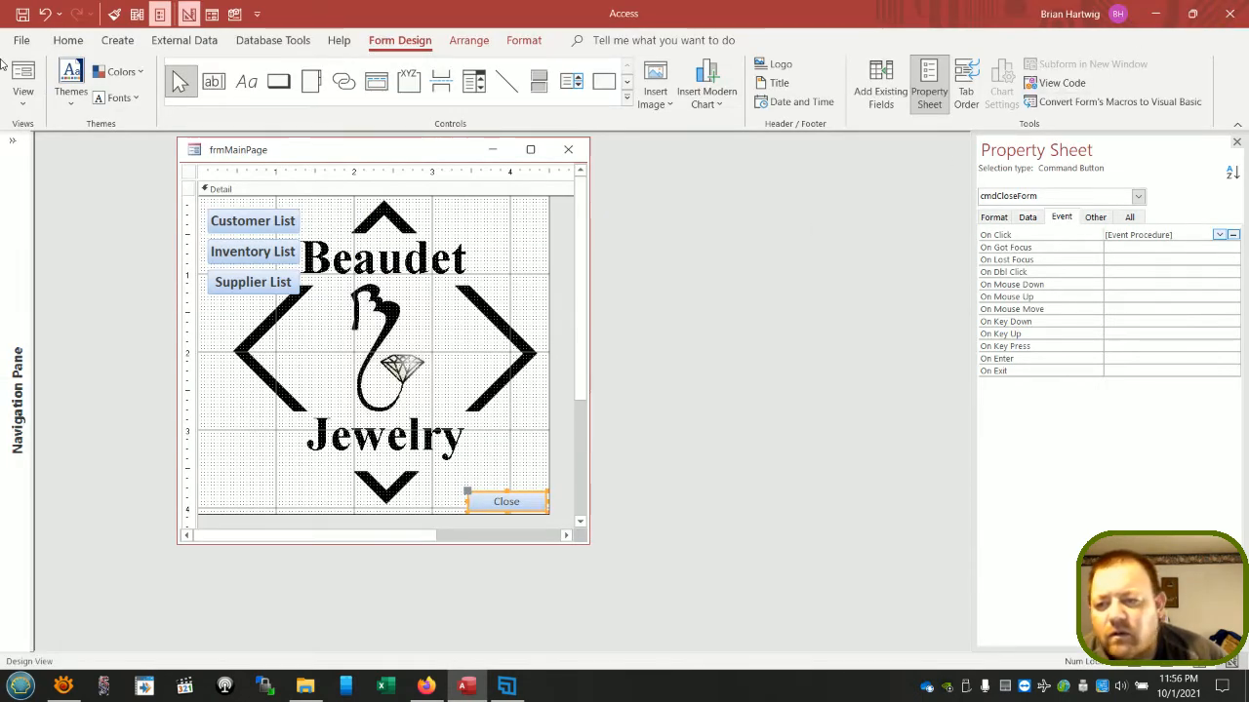
{"action": "left_click", "coordinate": [21, 14]}
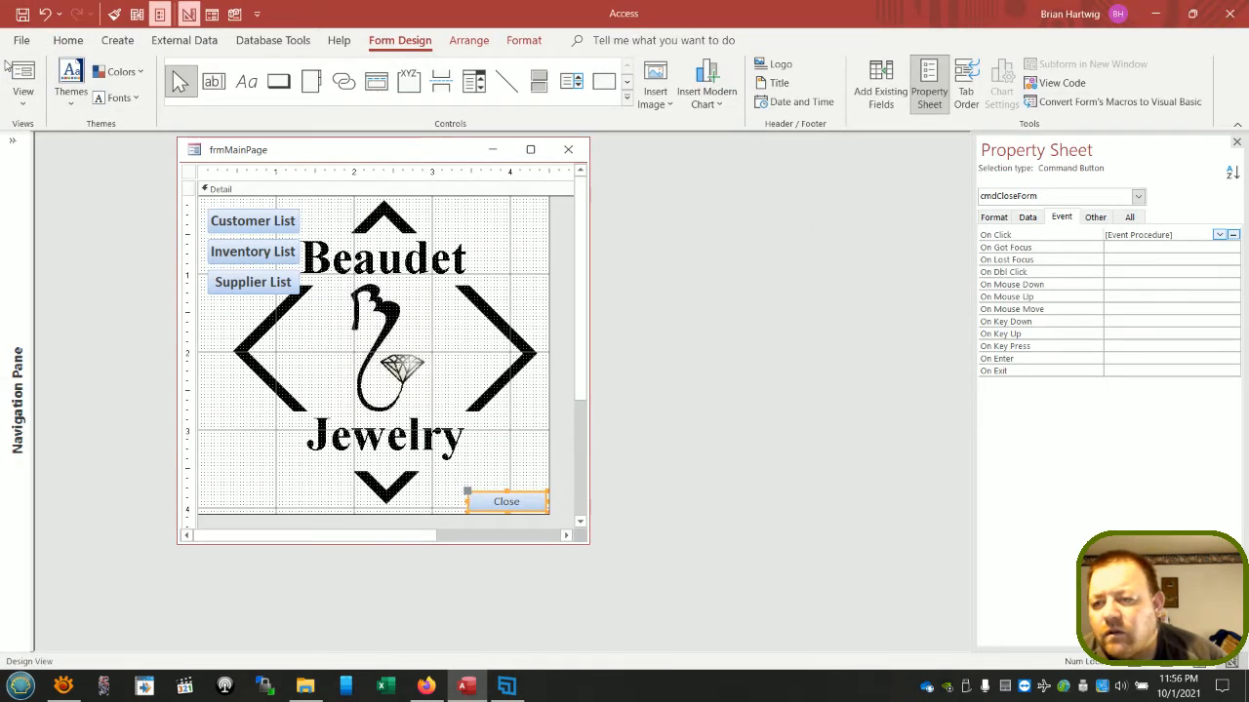
- Test the Close button in Form View with its event procedure assigned
{"action": "left_click", "coordinate": [22, 73]}
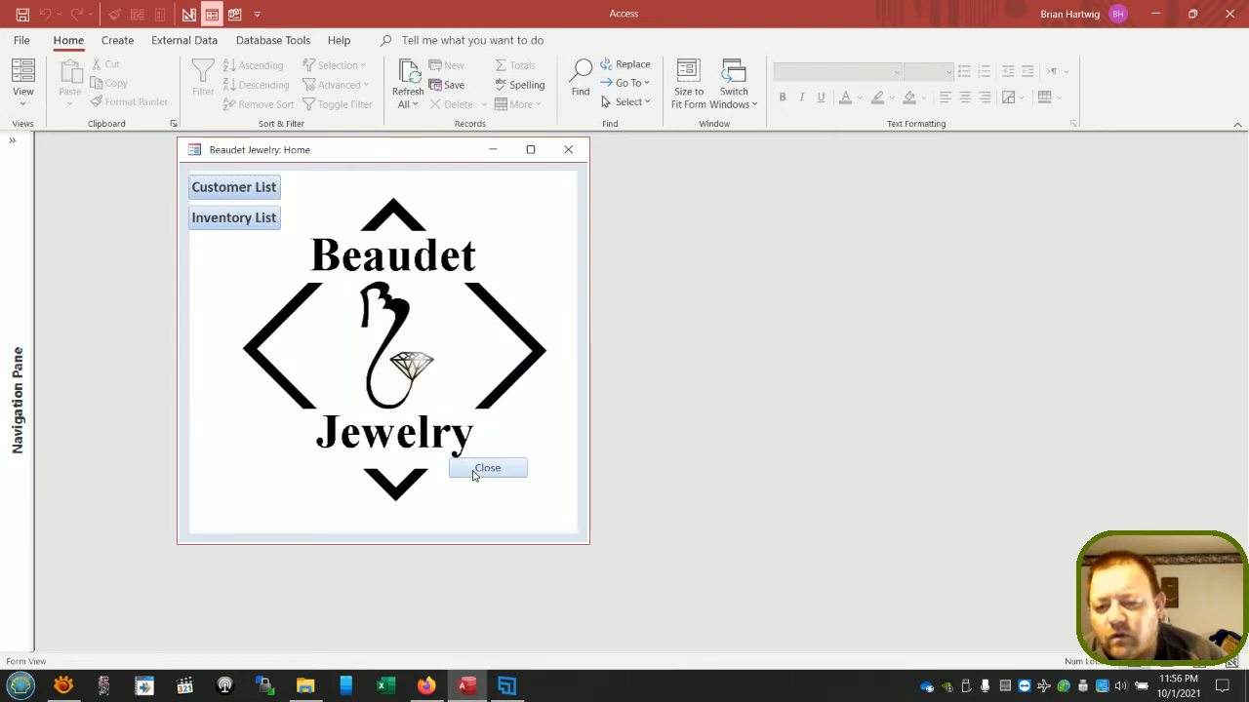
{"action": "right_click", "coordinate": [474, 475]}
{"action": "key", "text": "Escape"}
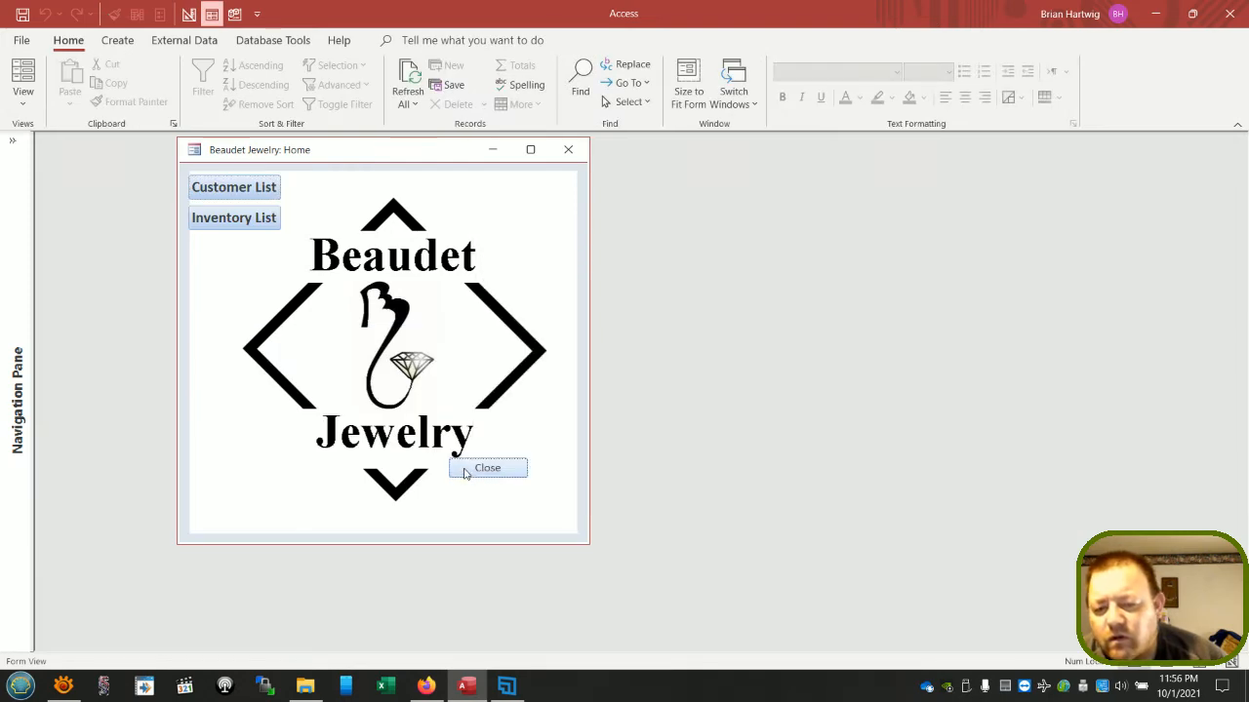
- Expand the Navigation Pane while the main page is in Layout View, and return the form to Form View
{"action": "left_click", "coordinate": [23, 76]}
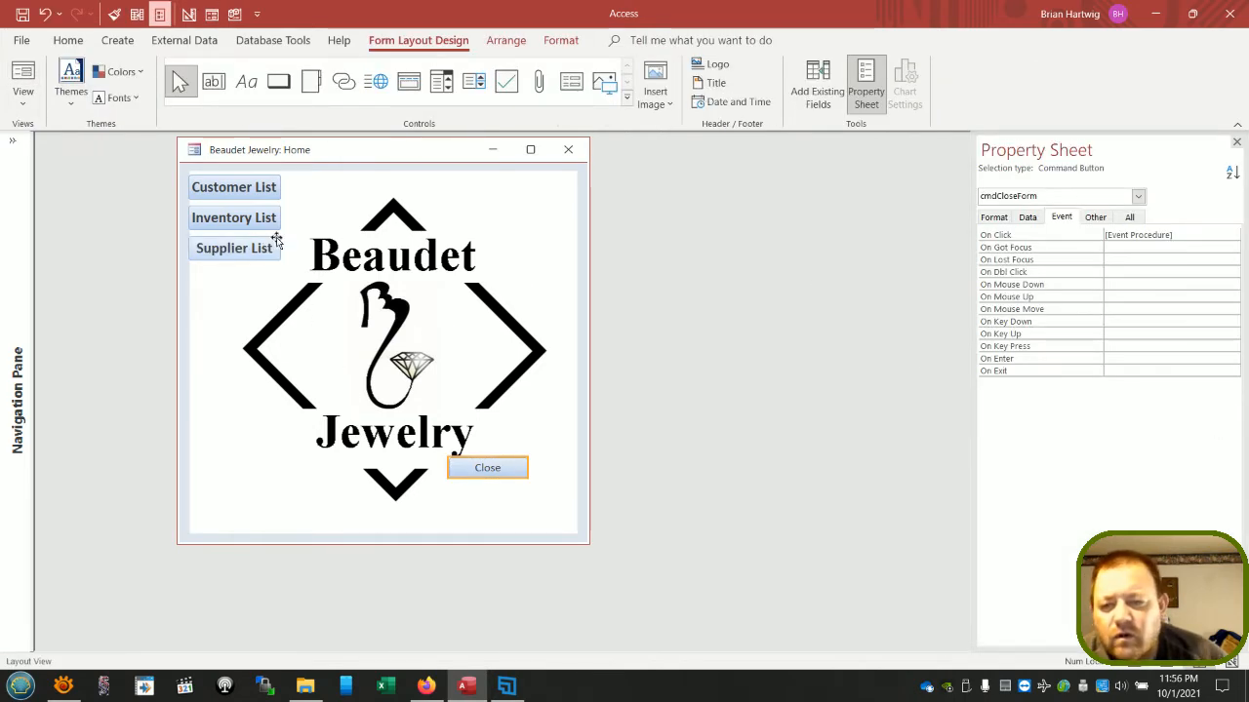
{"action": "left_click", "coordinate": [27, 357]}
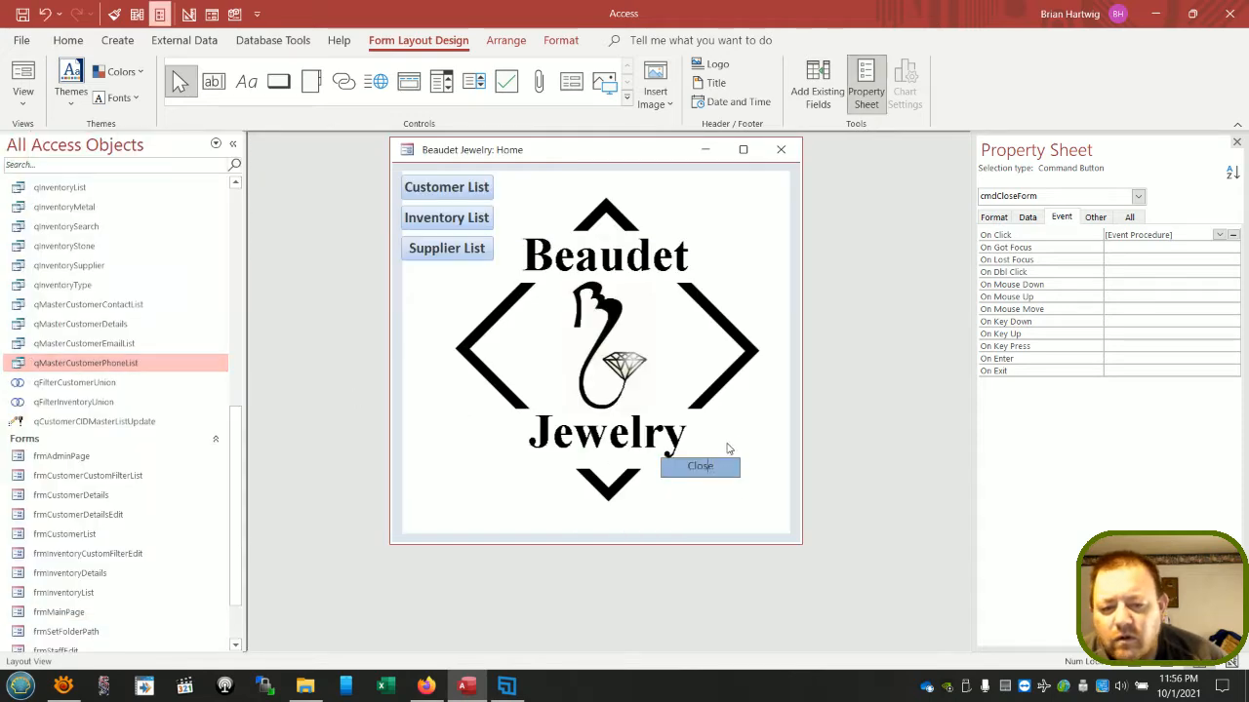
{"action": "left_click", "coordinate": [730, 441]}
{"action": "left_click", "coordinate": [698, 472]}
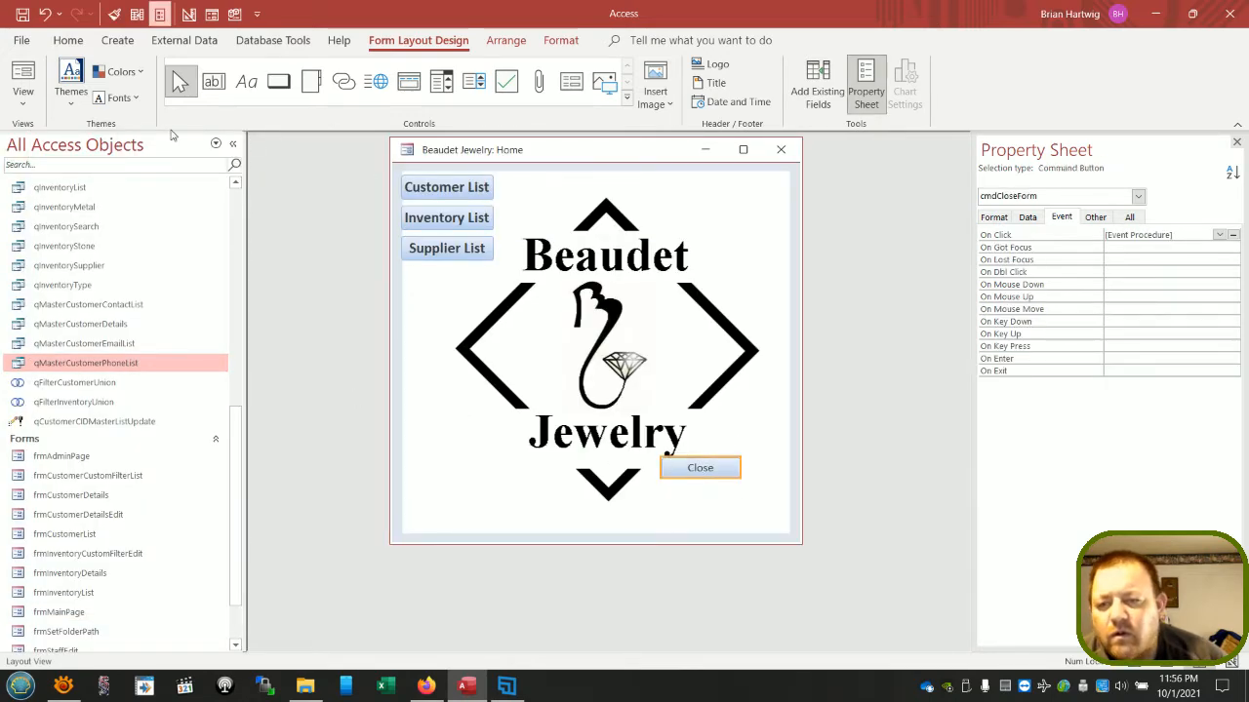
{"action": "left_click", "coordinate": [24, 102]}
{"action": "left_click", "coordinate": [68, 136]}
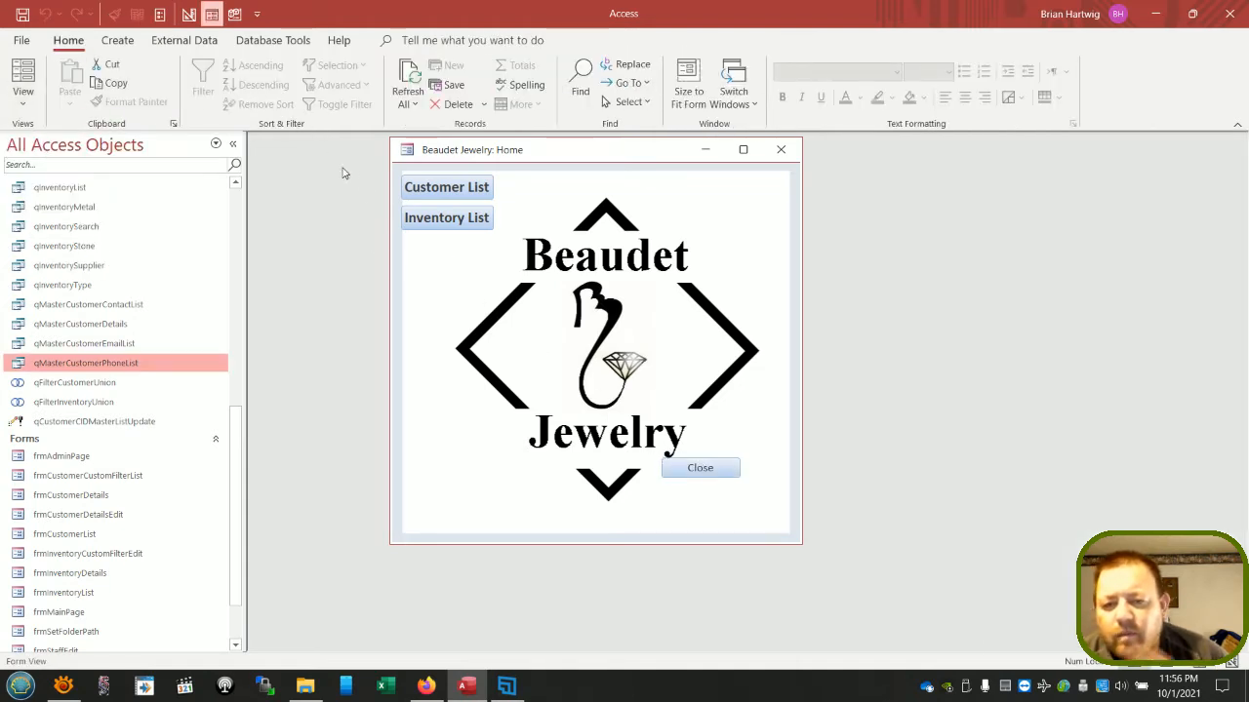
- Open the Customer List from the main page and browse down through its records
{"action": "left_click", "coordinate": [441, 190]}
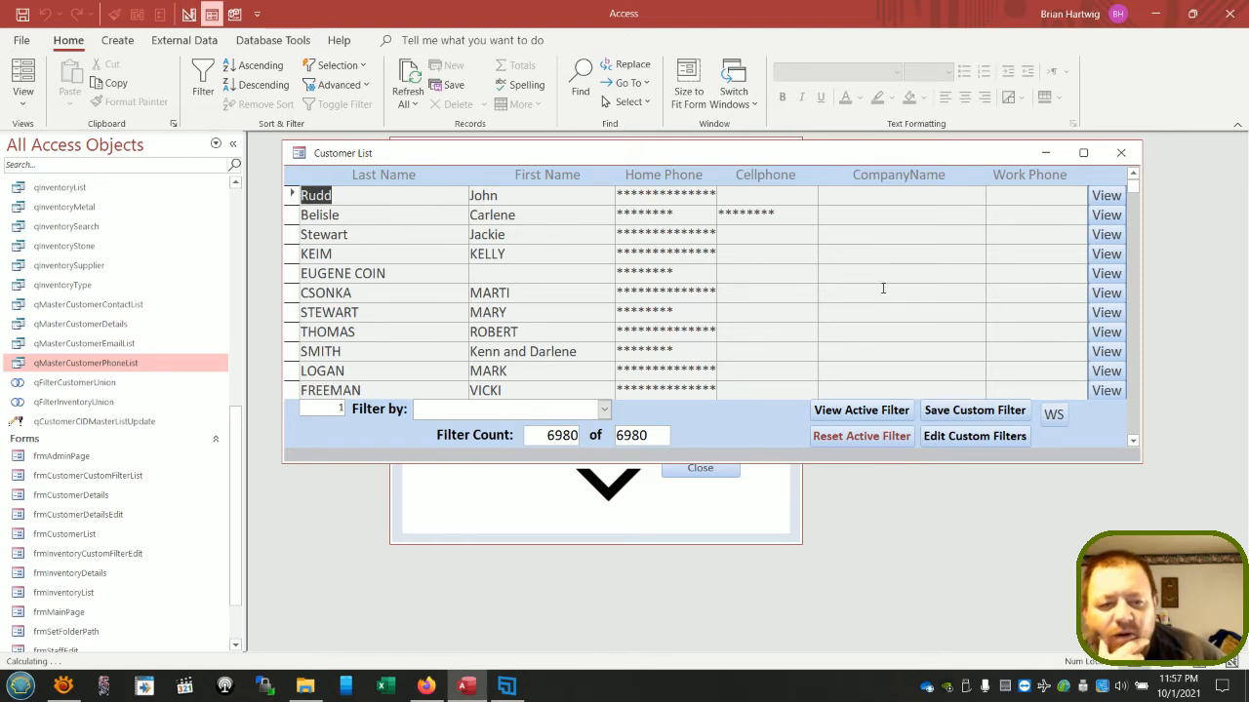
{"action": "scroll", "coordinate": [885, 285], "scroll_direction": "down", "scroll_amount": 4}
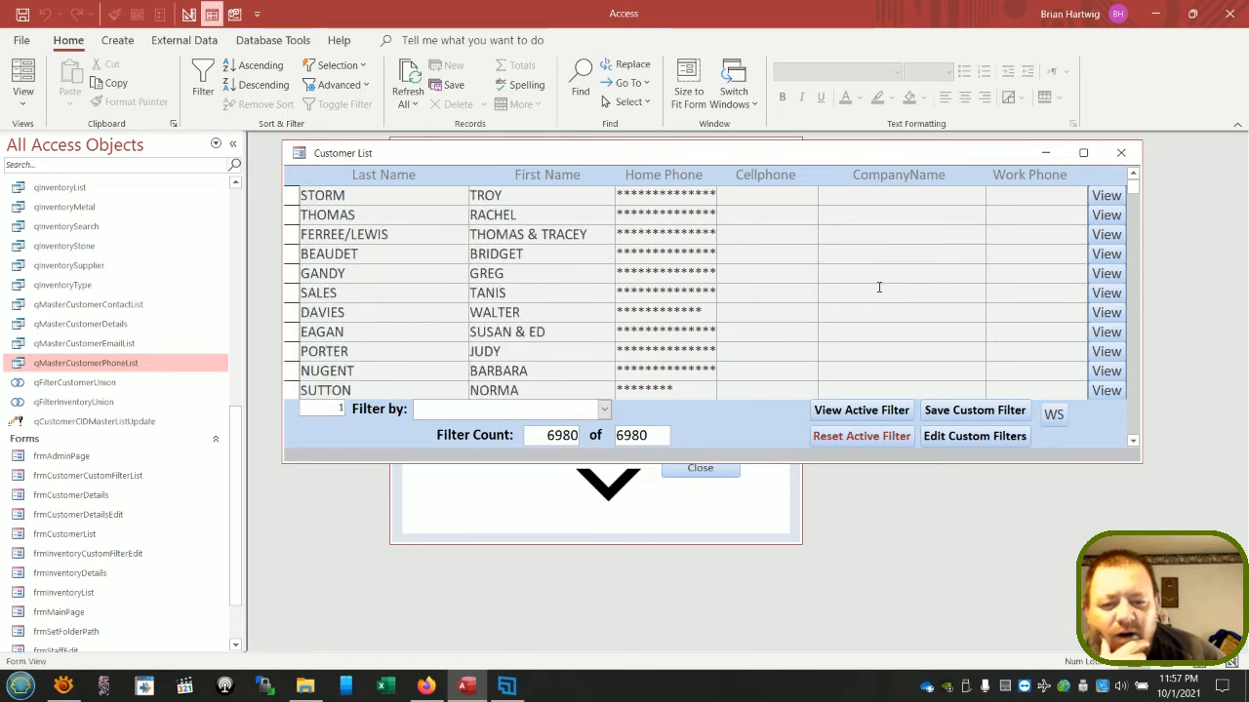
{"action": "scroll", "coordinate": [878, 287], "scroll_direction": "down", "scroll_amount": 2}
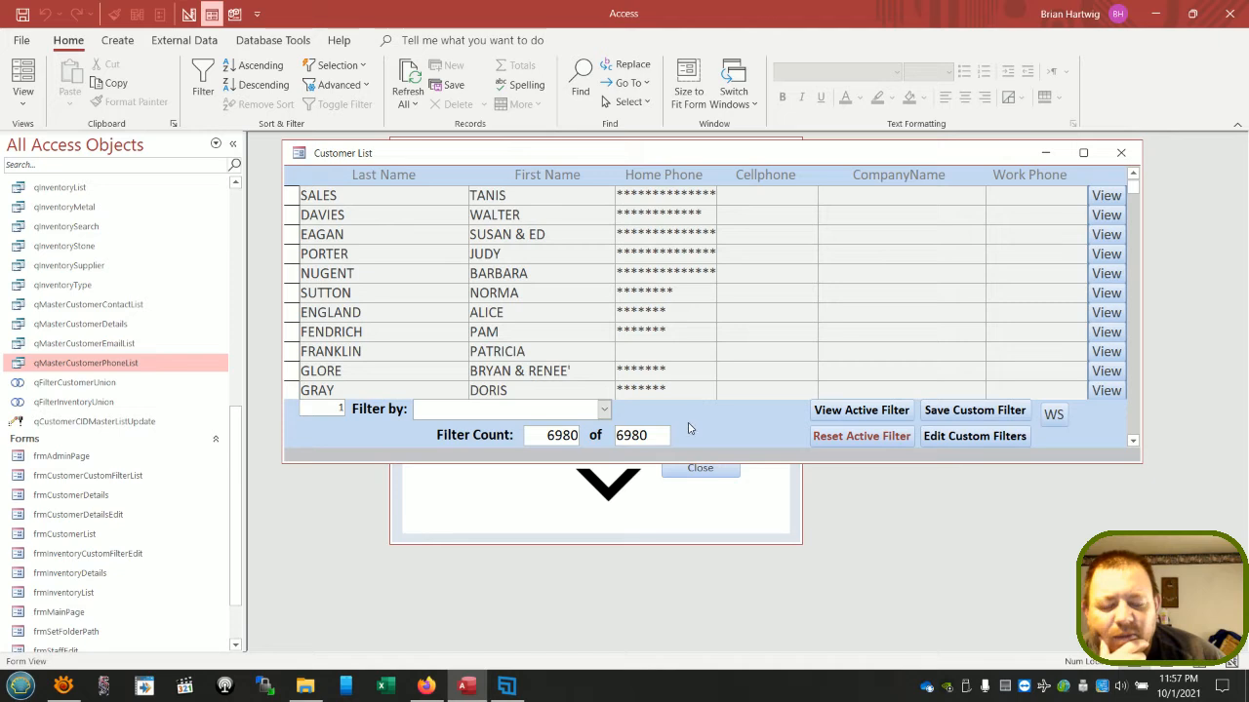
- Filter the Customer List by First Name: Ann and view the active filter's expression
{"action": "left_click", "coordinate": [603, 409]}
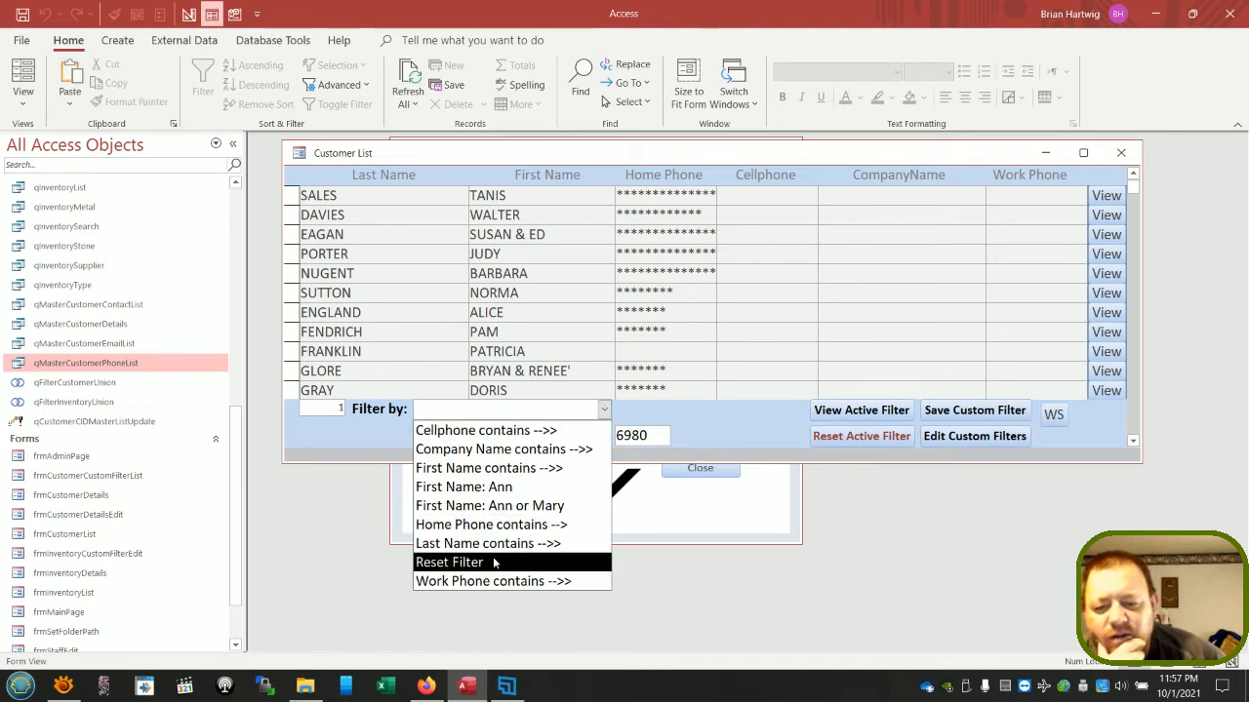
{"action": "left_click", "coordinate": [500, 488]}
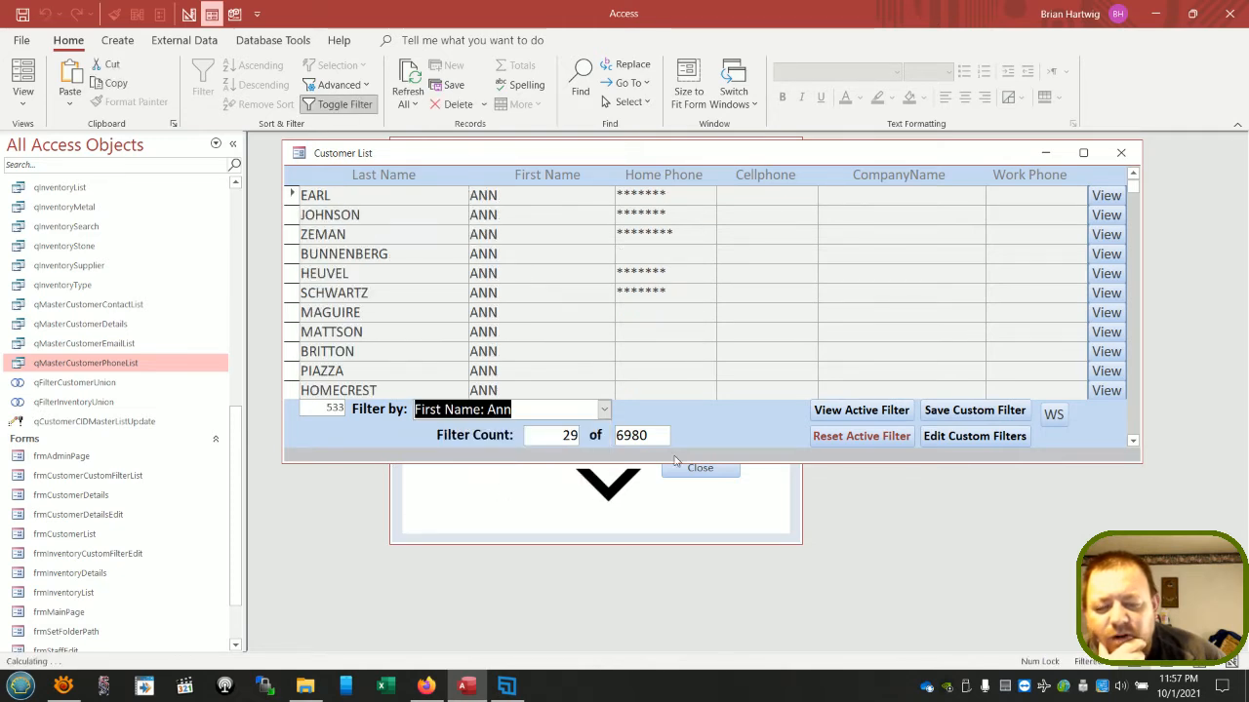
{"action": "left_click", "coordinate": [863, 411]}
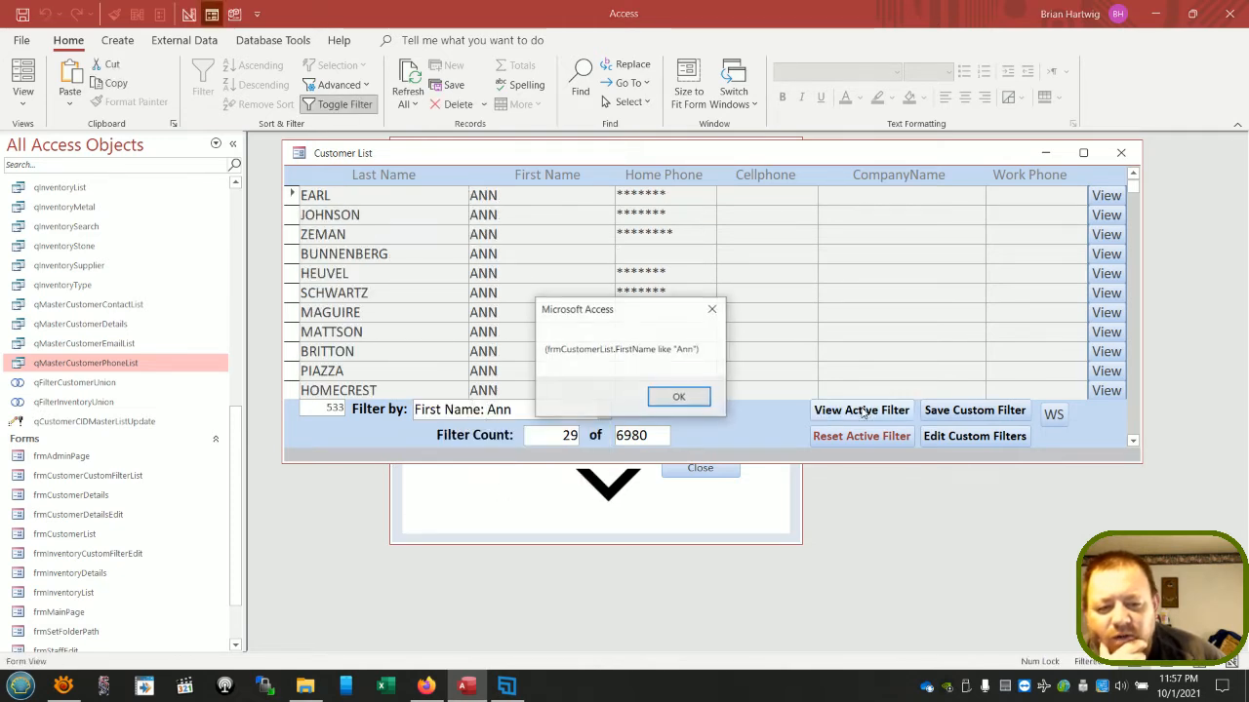
{"action": "left_click", "coordinate": [679, 398]}
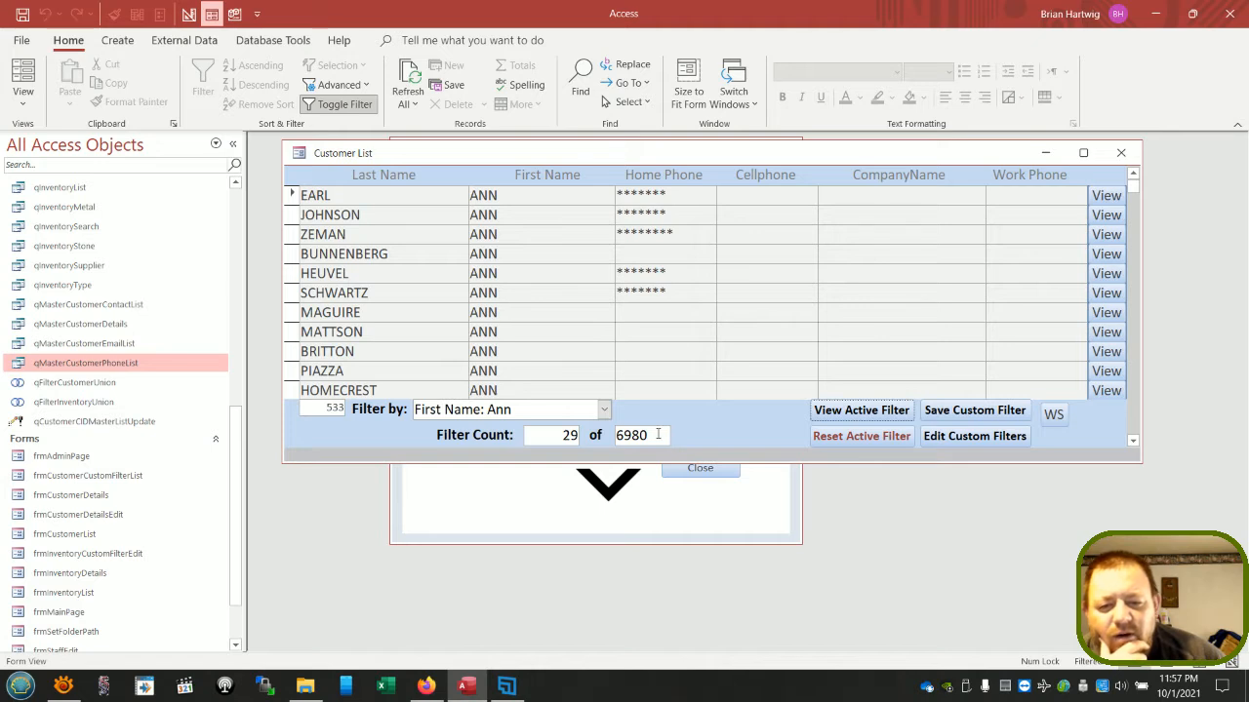
- Show the Customer List's window position and size, and view the tblFormDefaults table
{"action": "left_click", "coordinate": [1054, 413]}
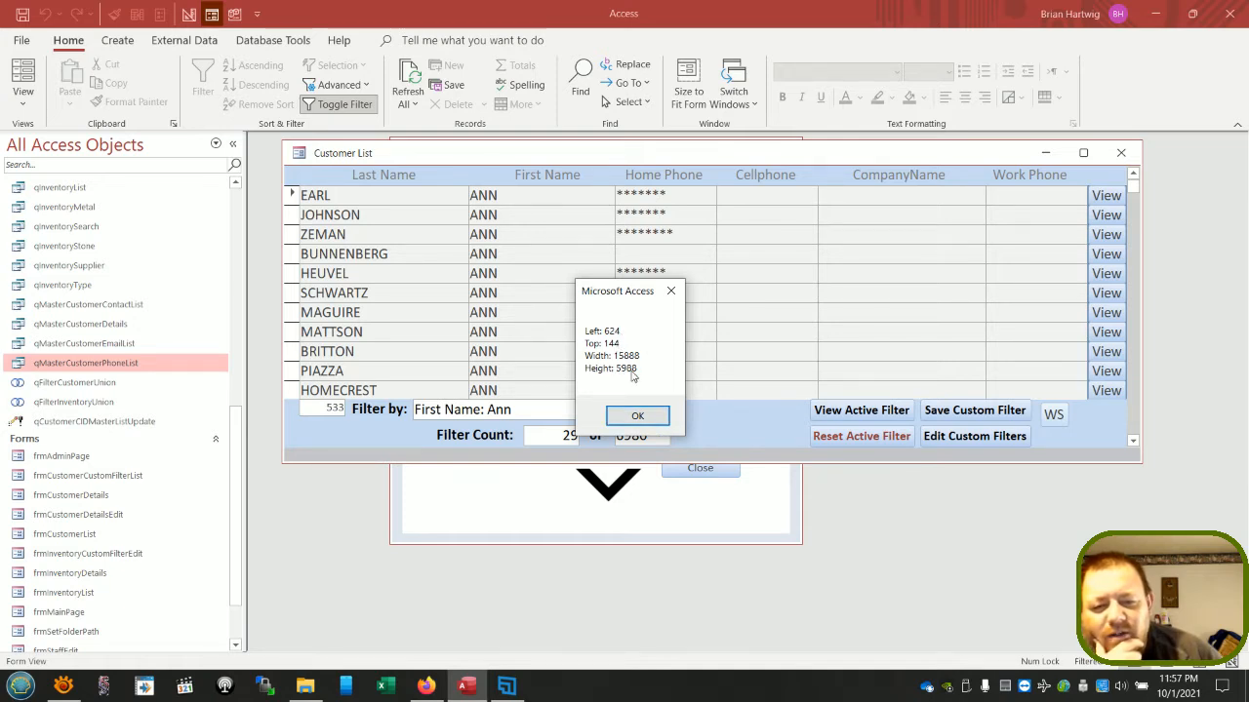
{"action": "left_click", "coordinate": [671, 291]}
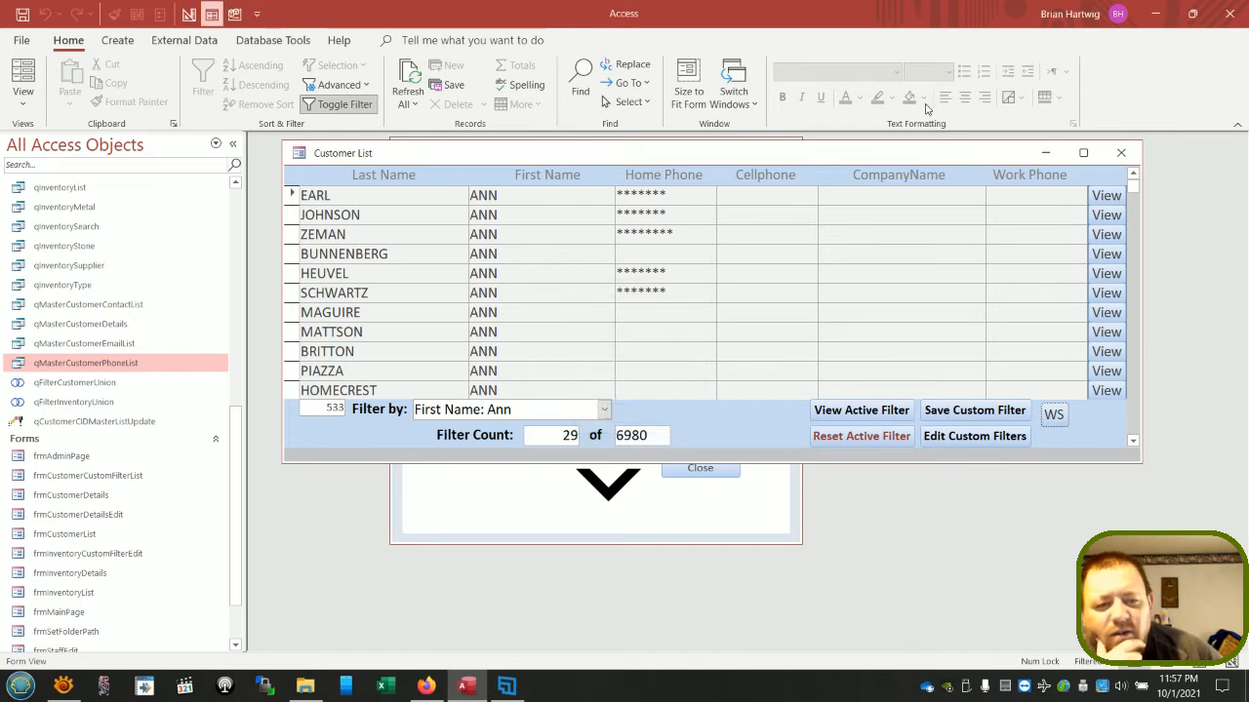
{"action": "scroll", "coordinate": [68, 203], "scroll_direction": "up", "scroll_amount": 4}
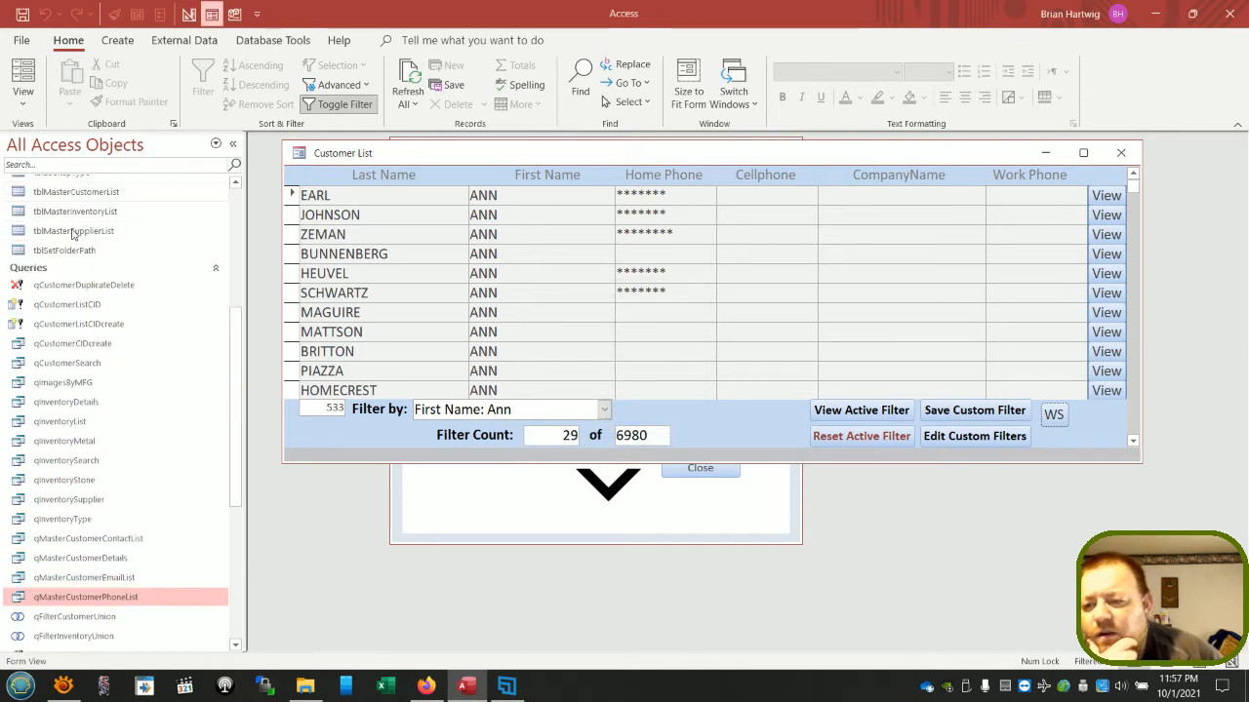
{"action": "scroll", "coordinate": [70, 229], "scroll_direction": "up", "scroll_amount": 5}
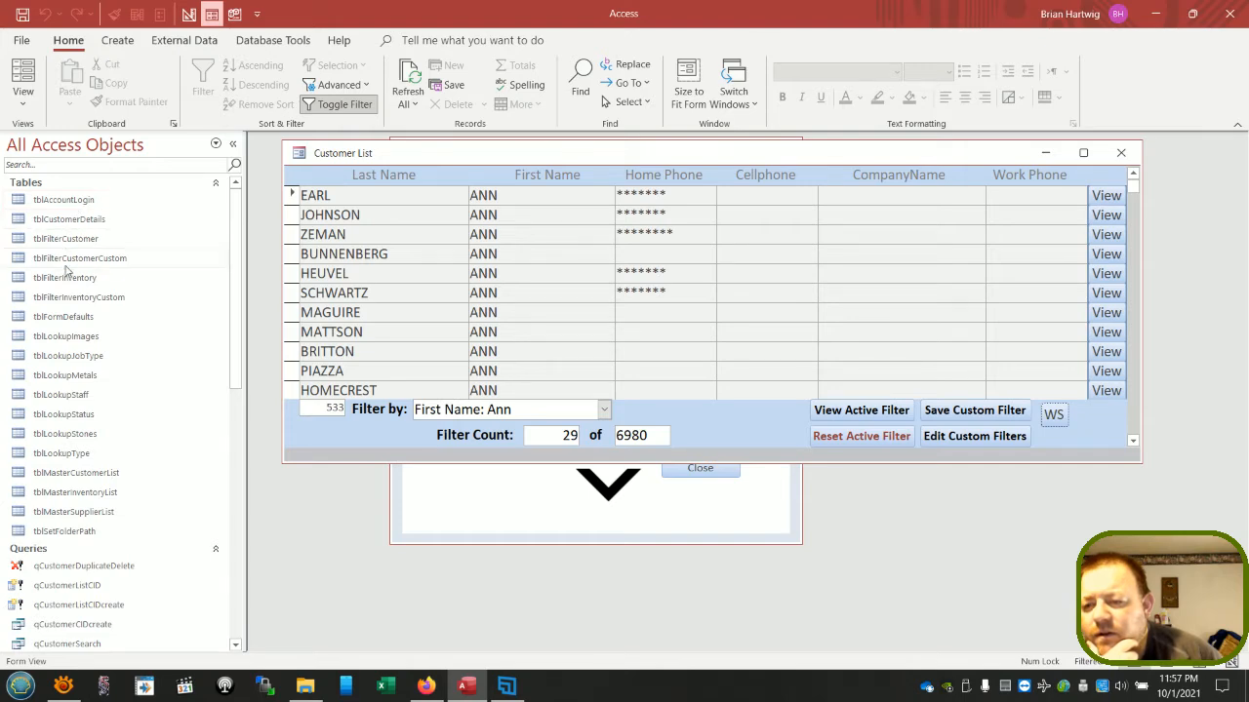
{"action": "double_click", "coordinate": [69, 318]}
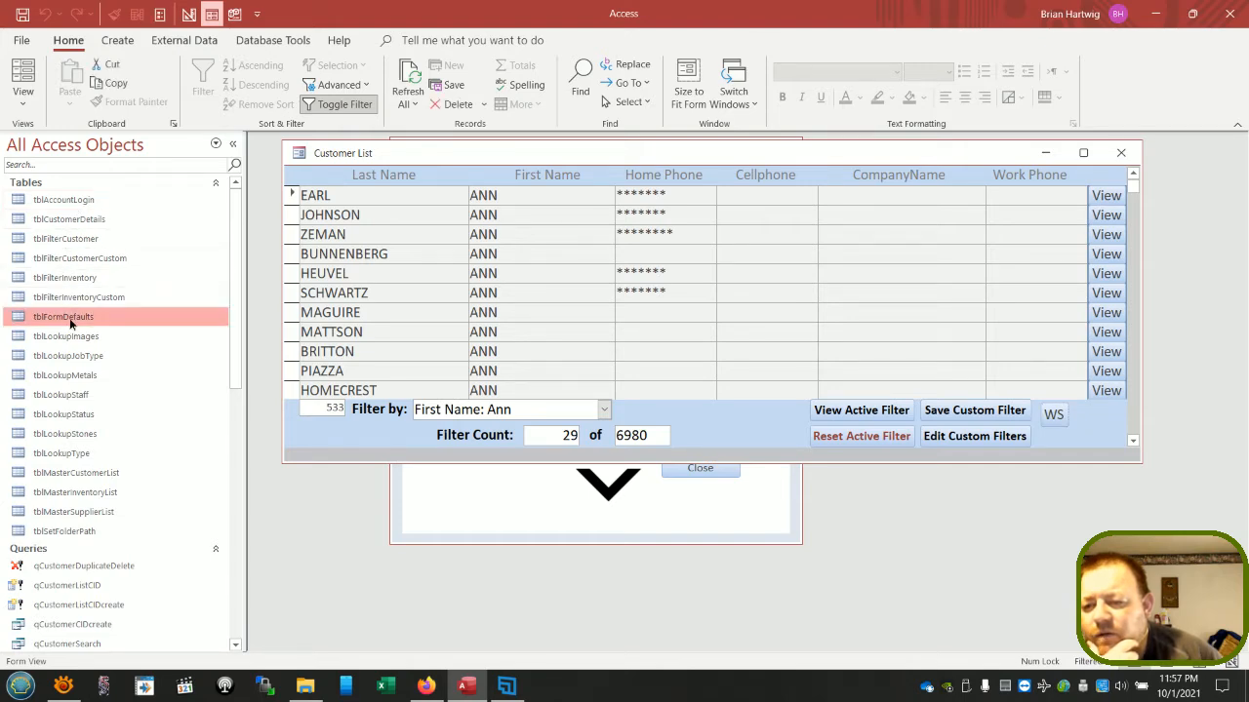
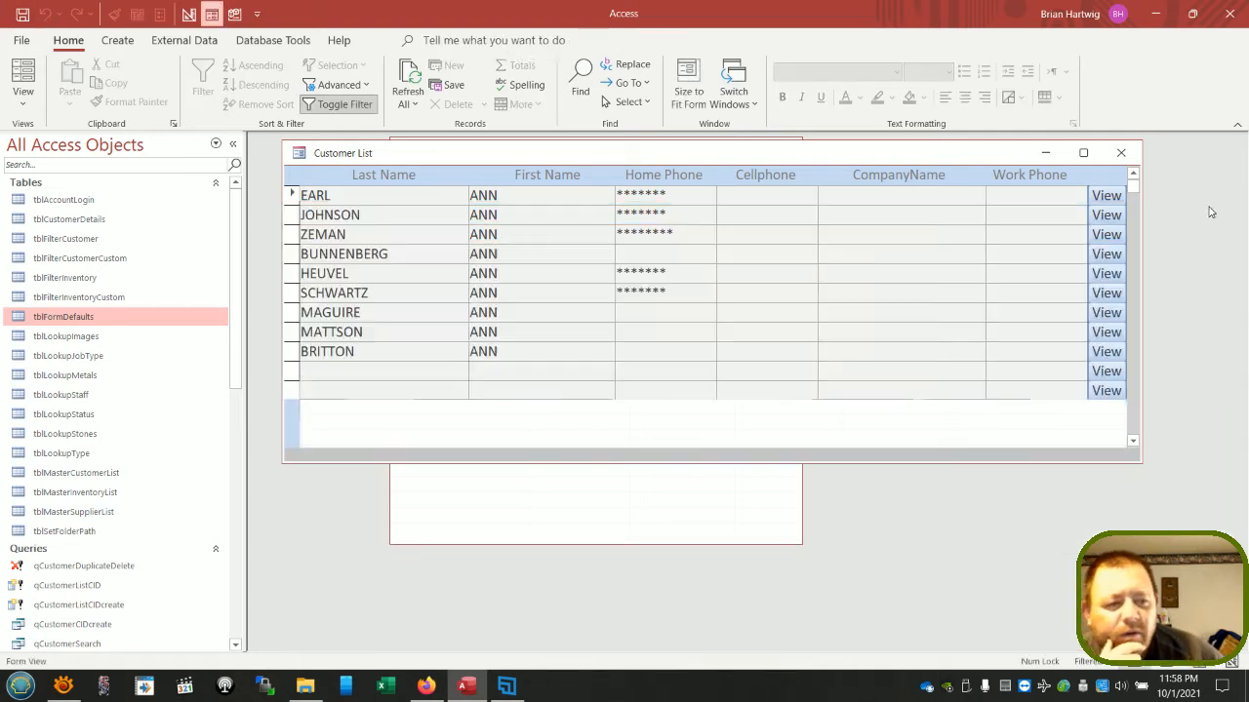
{"action": "left_click", "coordinate": [1213, 213]}
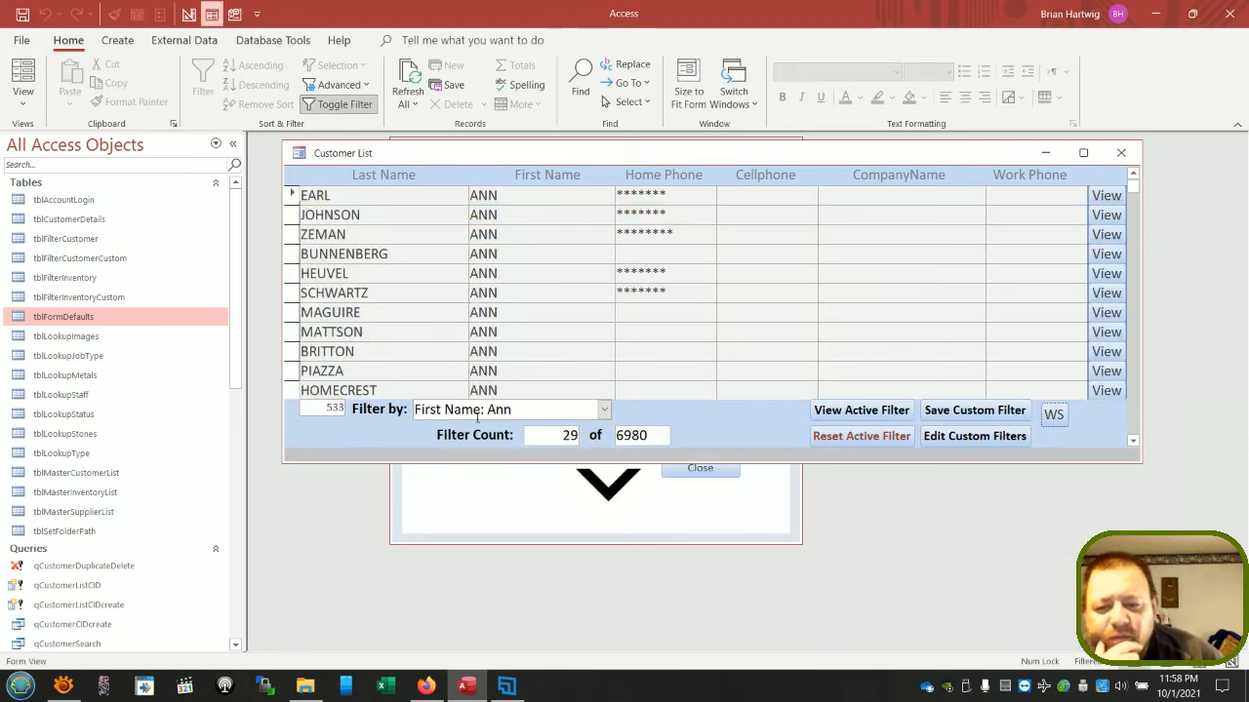
- Reset the Customer List filter and check which filter is active
{"action": "left_click", "coordinate": [604, 409]}
{"action": "left_click", "coordinate": [496, 562]}
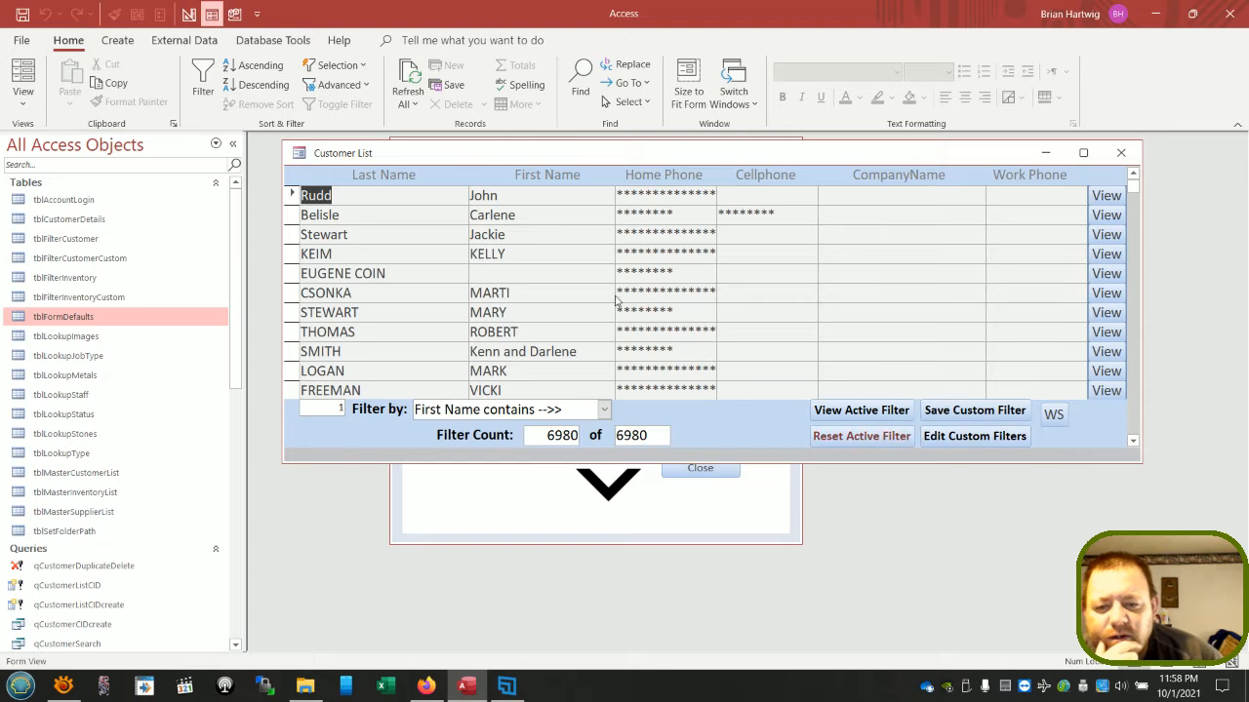
{"action": "left_click", "coordinate": [893, 413]}
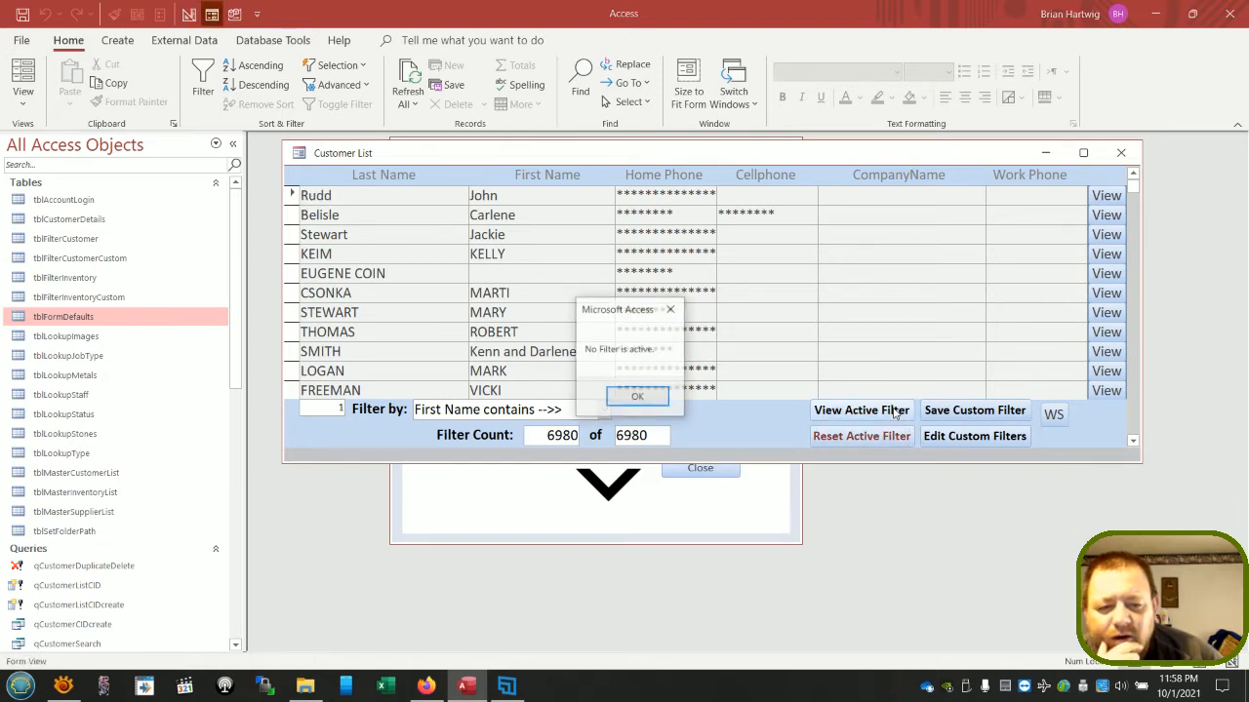
{"action": "left_click", "coordinate": [643, 399]}
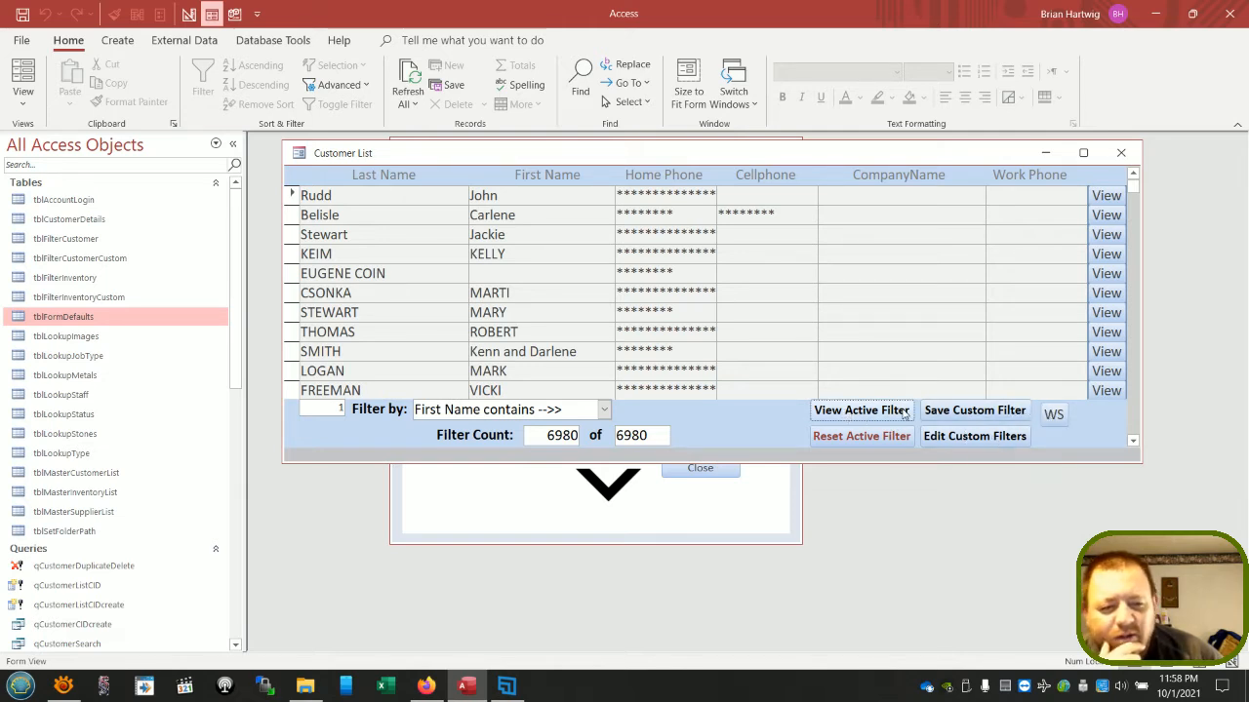
- Open the Custom Filter List for Customers, reposition its window over the Customer List, and close it
{"action": "left_click", "coordinate": [955, 438]}
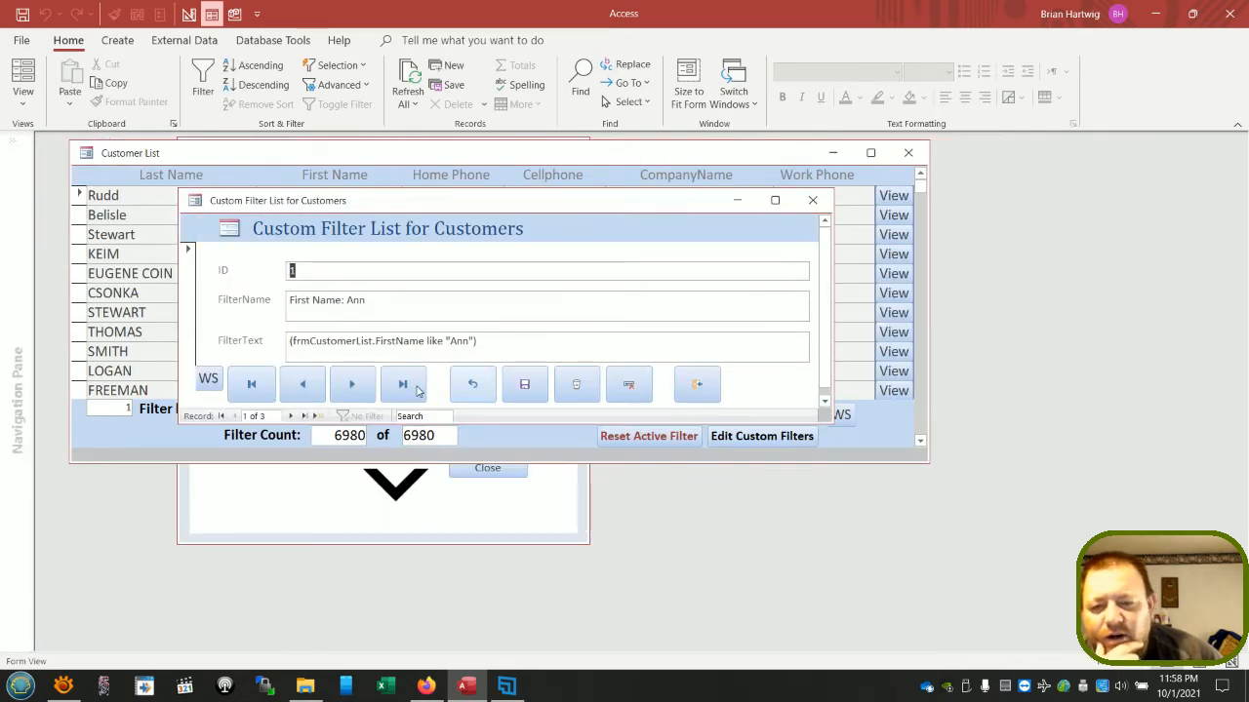
{"action": "left_click_drag", "start_coordinate": [394, 206], "coordinate": [429, 239]}
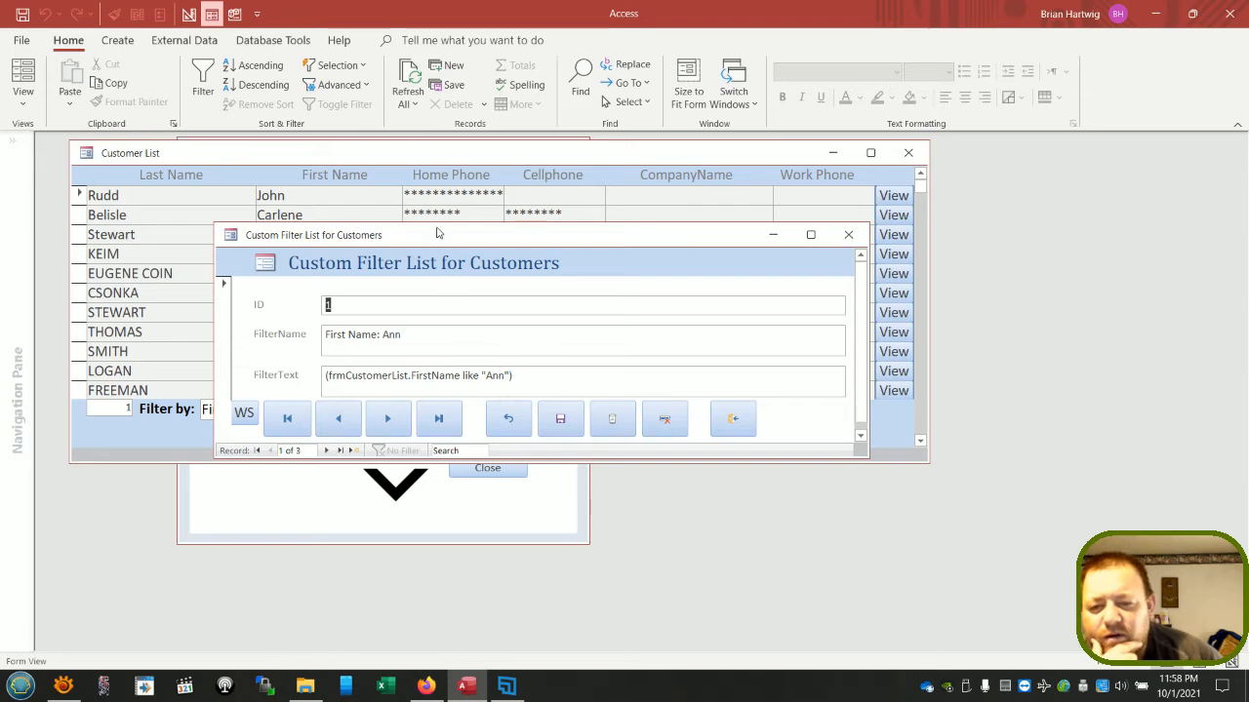
{"action": "left_click_drag", "start_coordinate": [400, 236], "coordinate": [415, 200]}
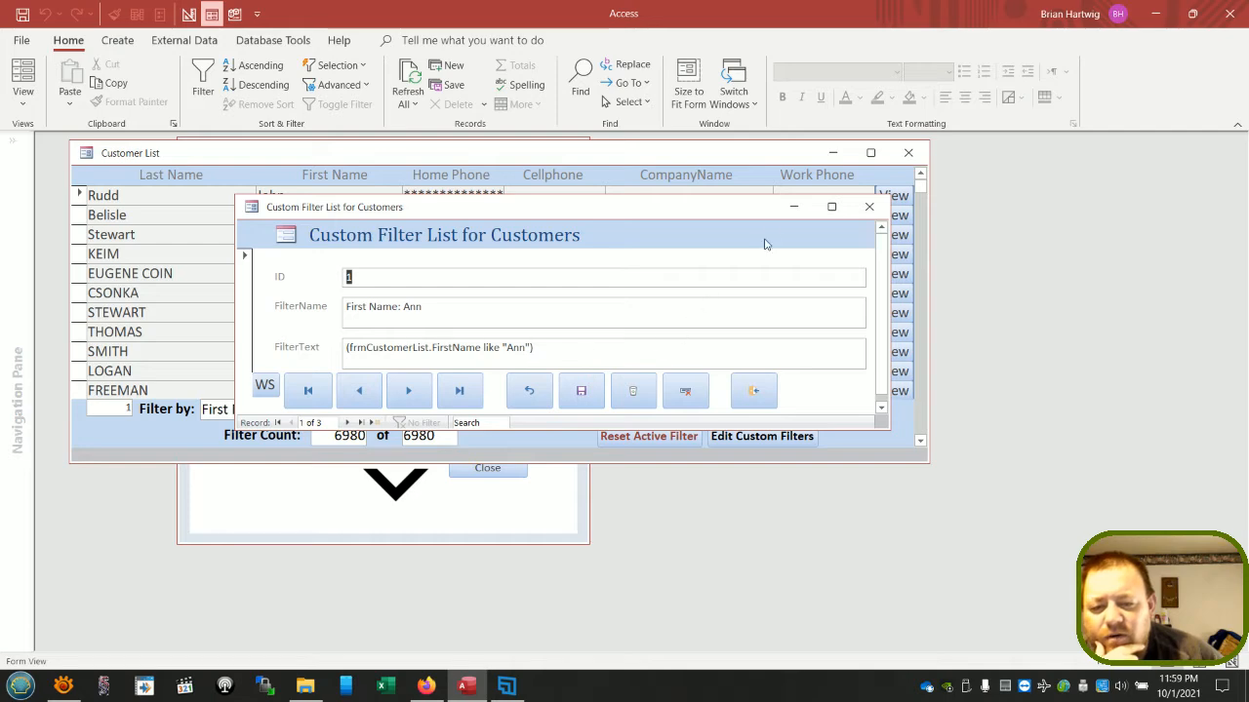
{"action": "left_click", "coordinate": [869, 217]}
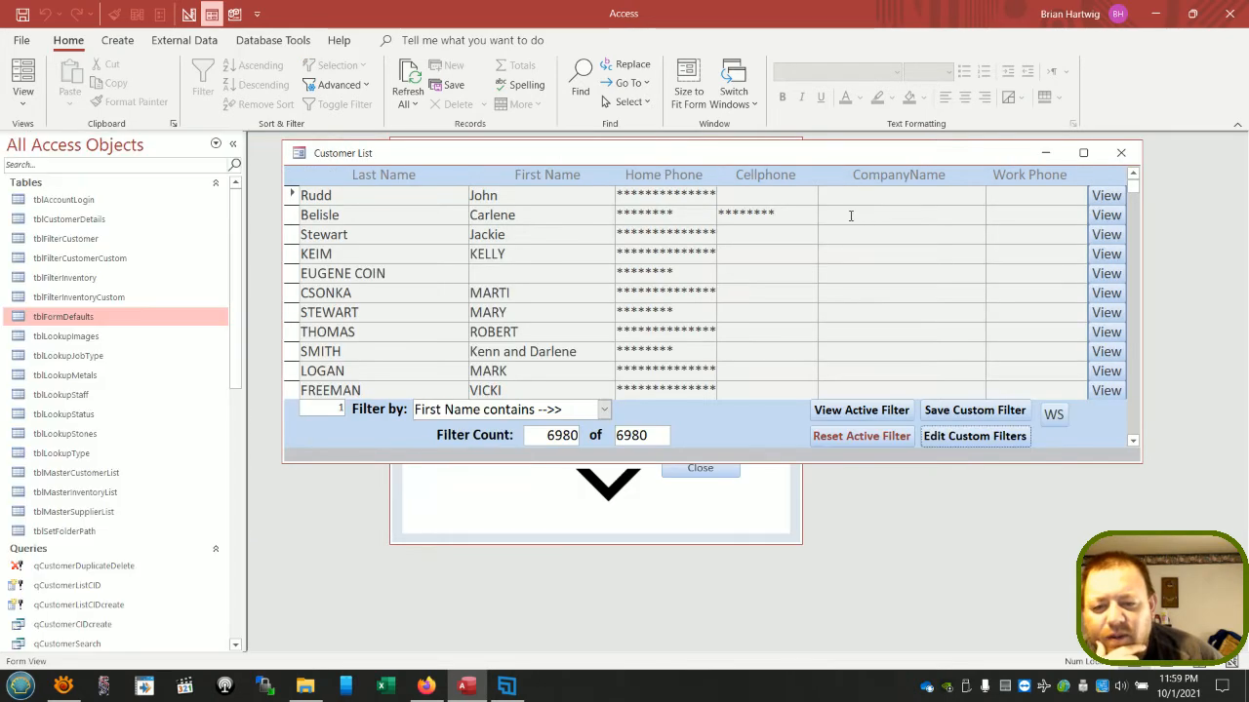
- Examine the filter records stored in the tblFilterCustomerCustom and tblFilterCustomer tables
{"action": "double_click", "coordinate": [81, 260]}
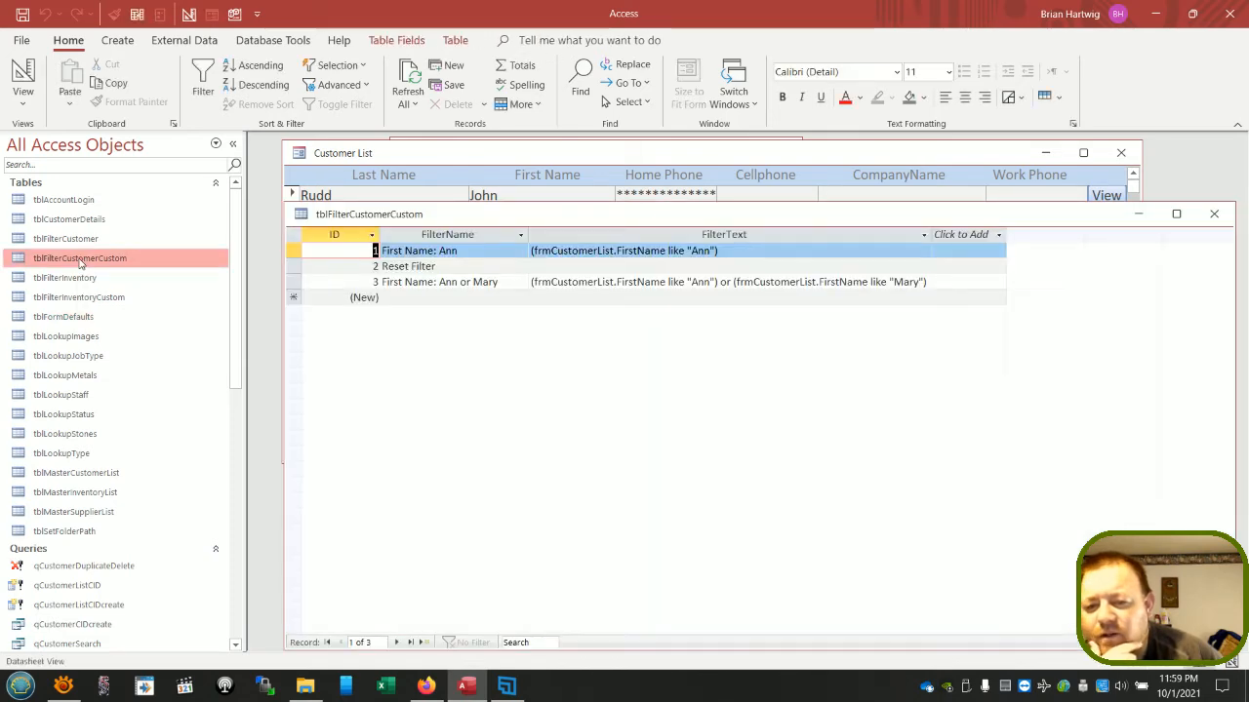
{"action": "left_click", "coordinate": [1211, 215]}
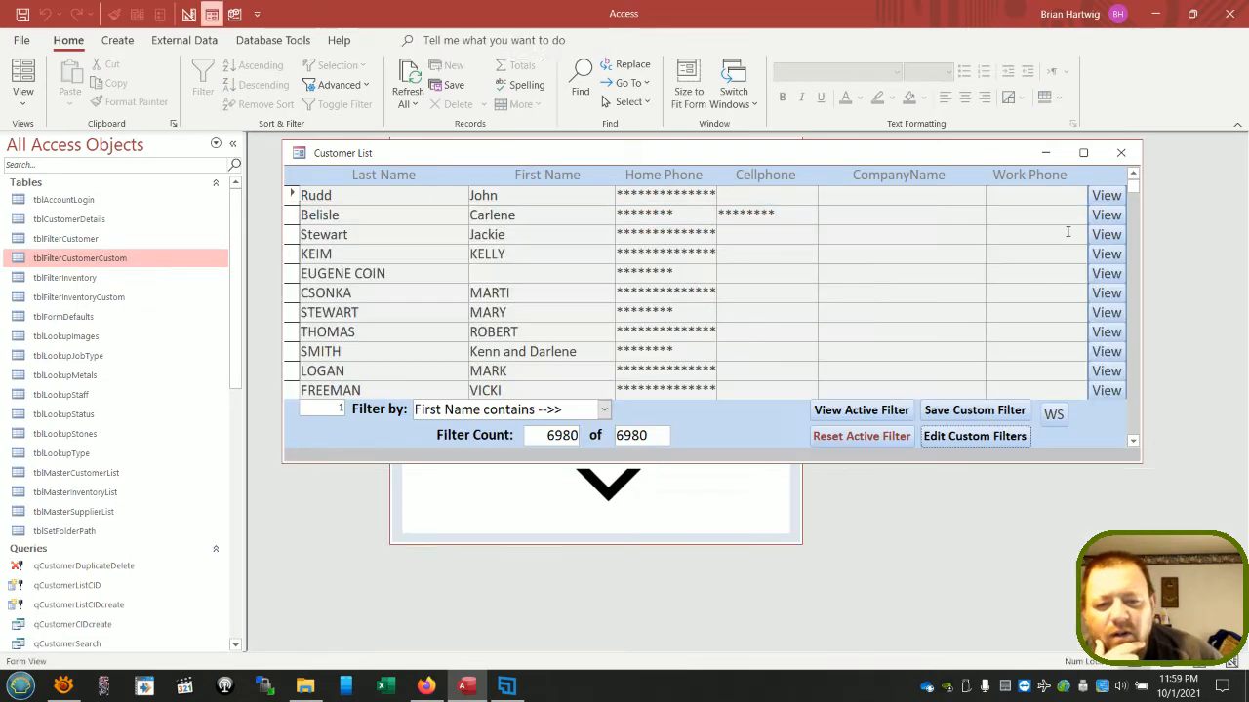
{"action": "left_click", "coordinate": [82, 244]}
{"action": "double_click", "coordinate": [82, 248]}
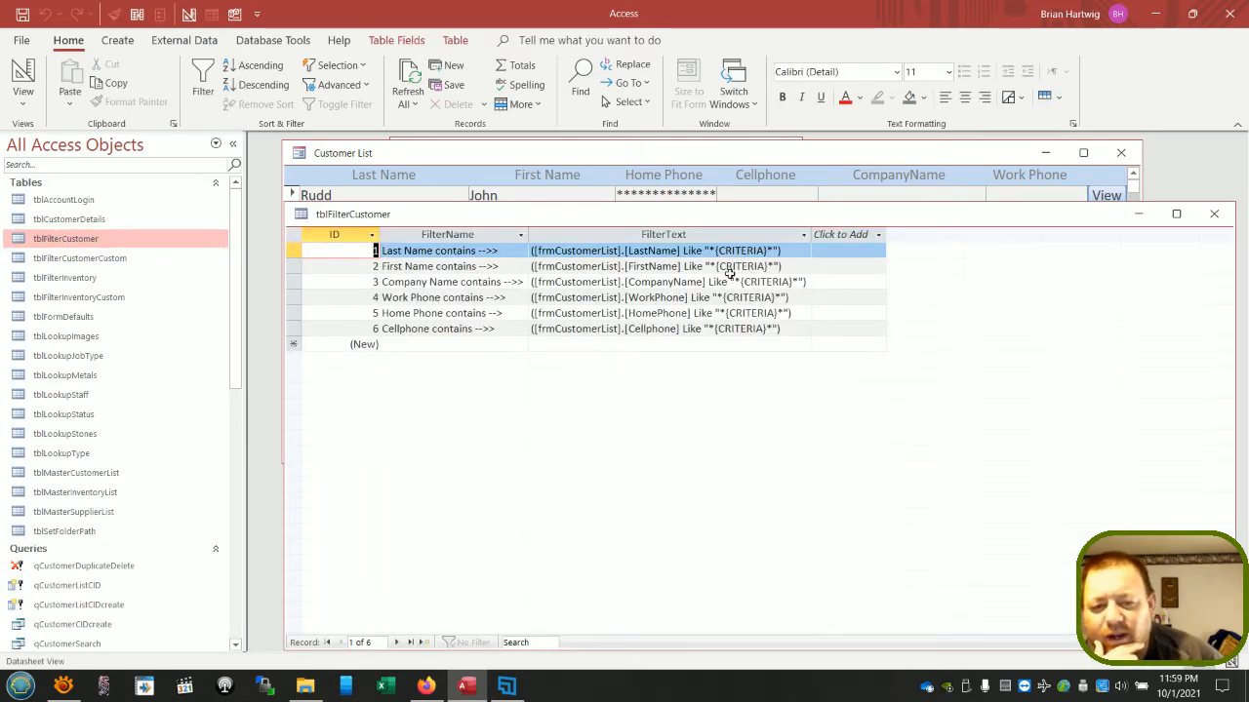
{"action": "left_click", "coordinate": [1203, 214]}
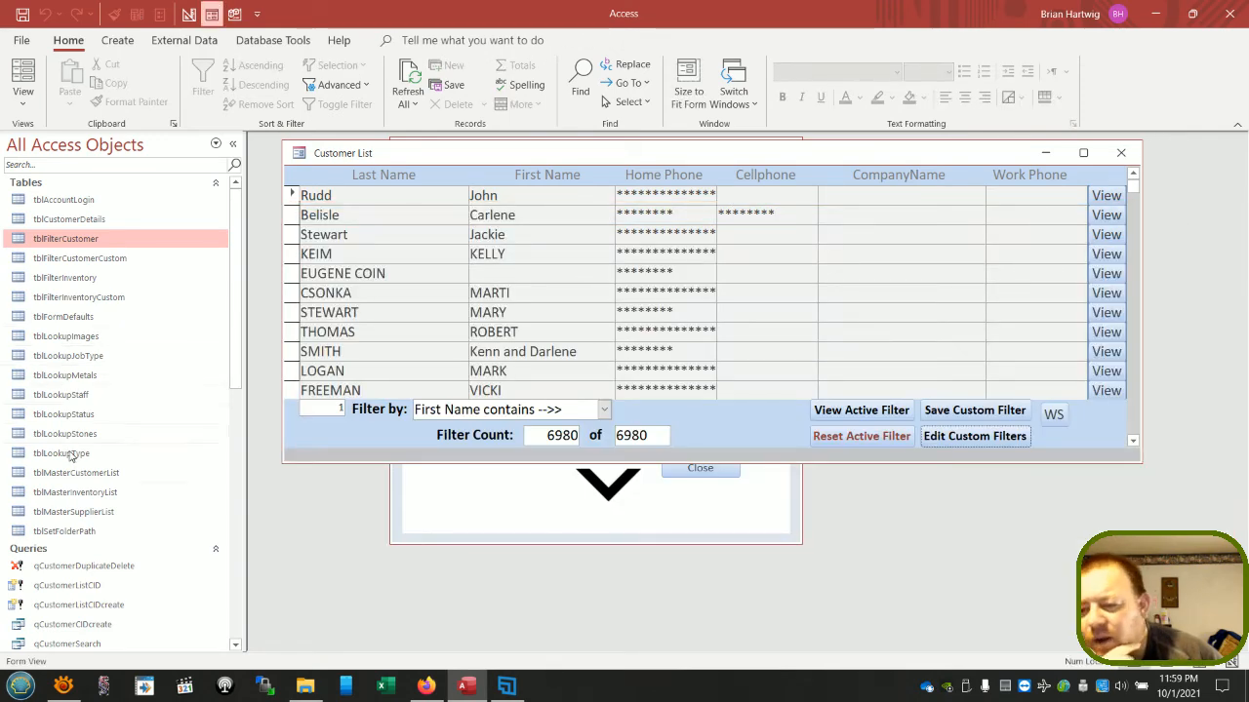
- Review the Customer List's available filter choices and open the qFilterCustomerUnion query to compare them
{"action": "scroll", "coordinate": [71, 455], "scroll_direction": "down", "scroll_amount": 2}
{"action": "scroll", "coordinate": [70, 455], "scroll_direction": "down", "scroll_amount": 6}
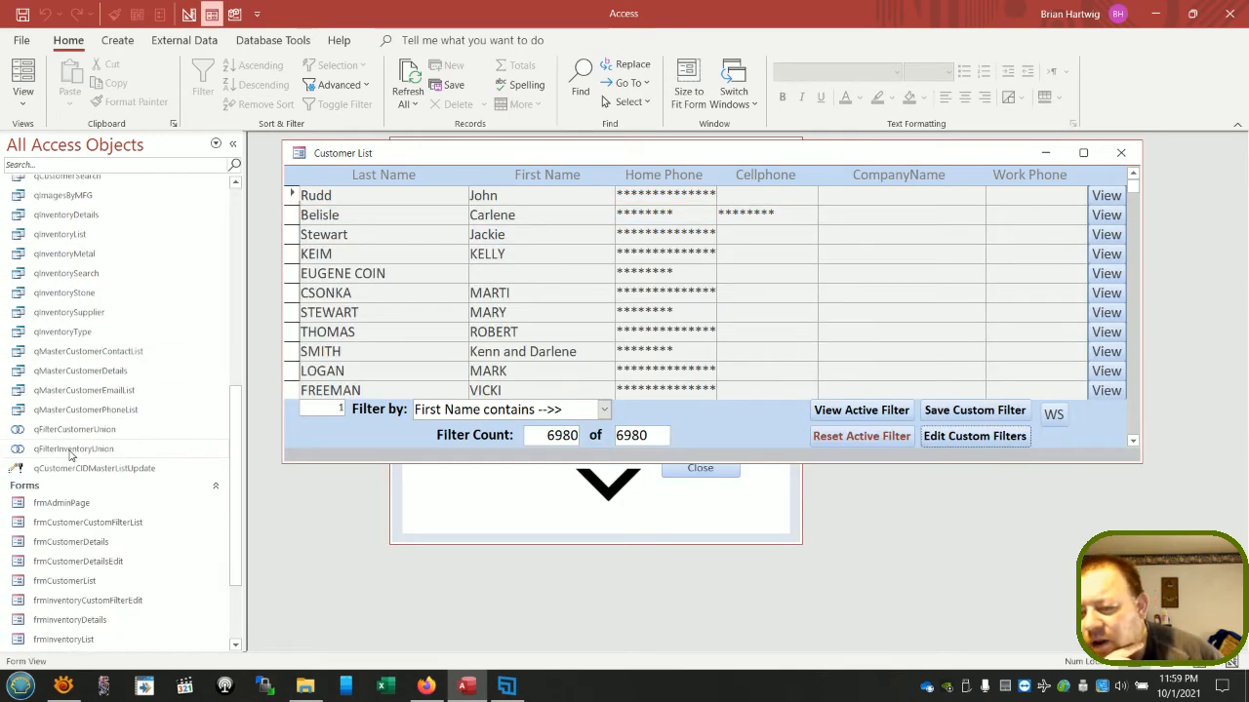
{"action": "left_click", "coordinate": [603, 410]}
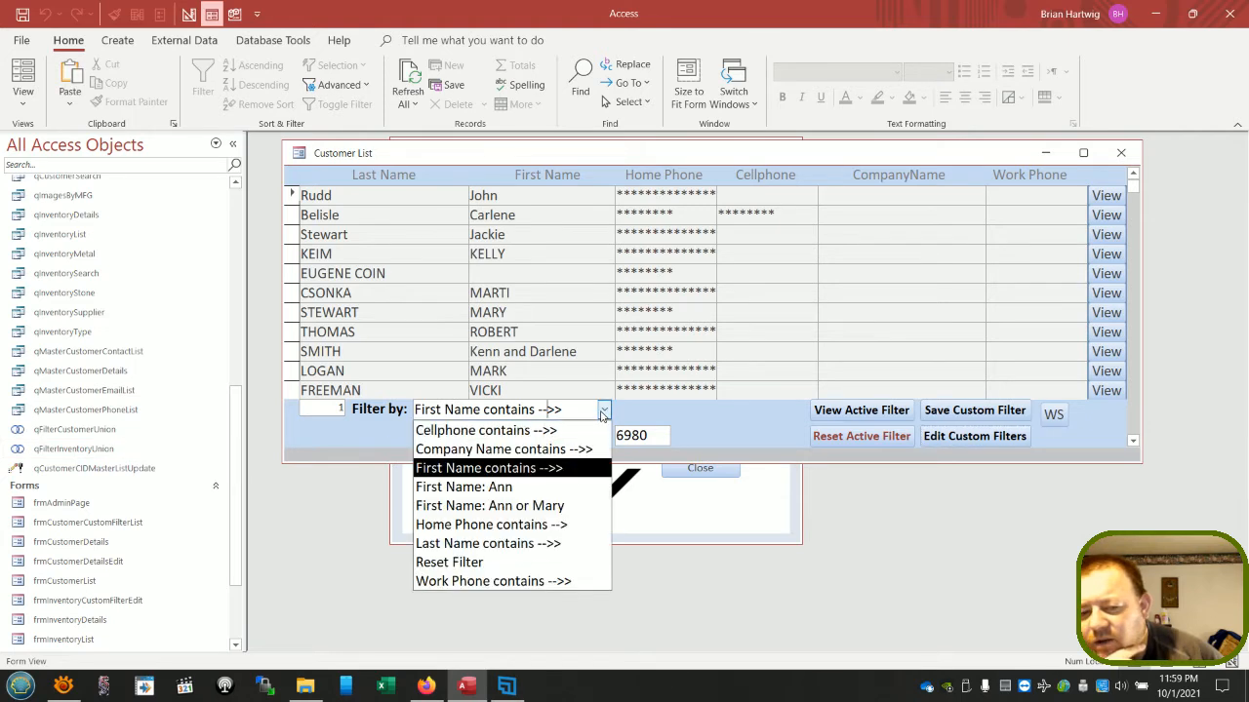
{"action": "left_click", "coordinate": [603, 413]}
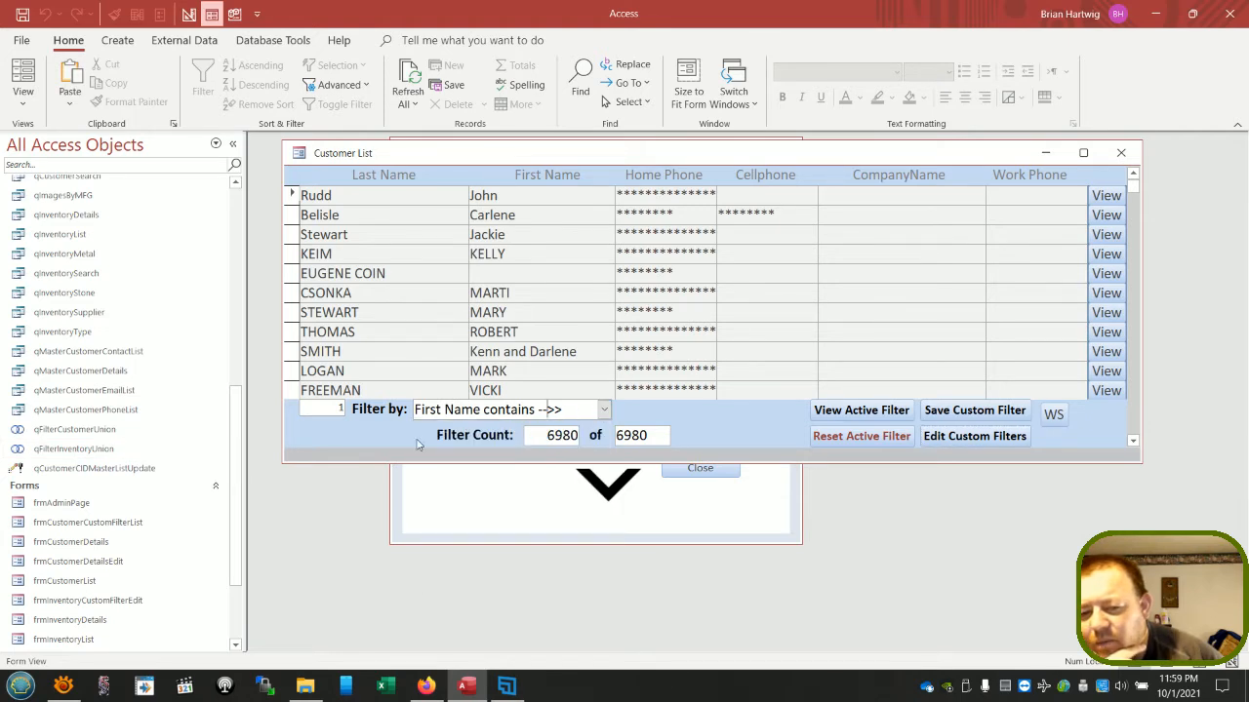
{"action": "double_click", "coordinate": [58, 431]}
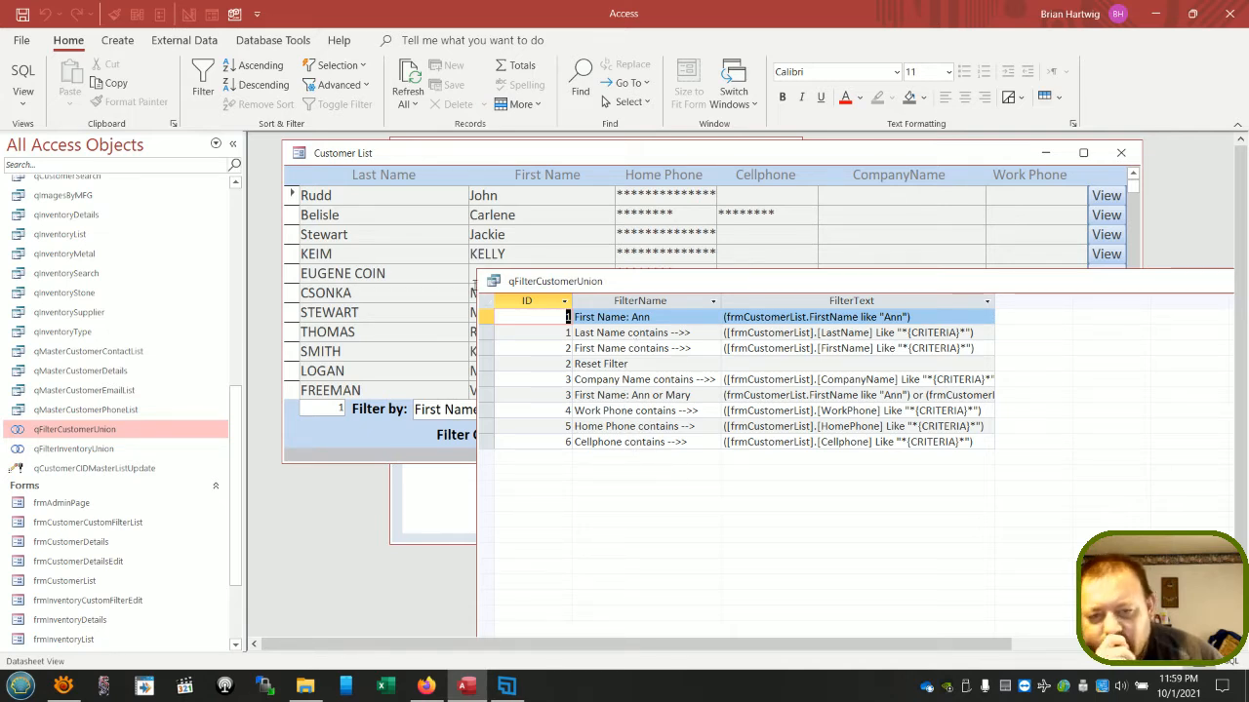
- Examine the SQL of the qFilterCustomerUnion query, close the query and restore the Customer List to its floating window
{"action": "right_click", "coordinate": [536, 283]}
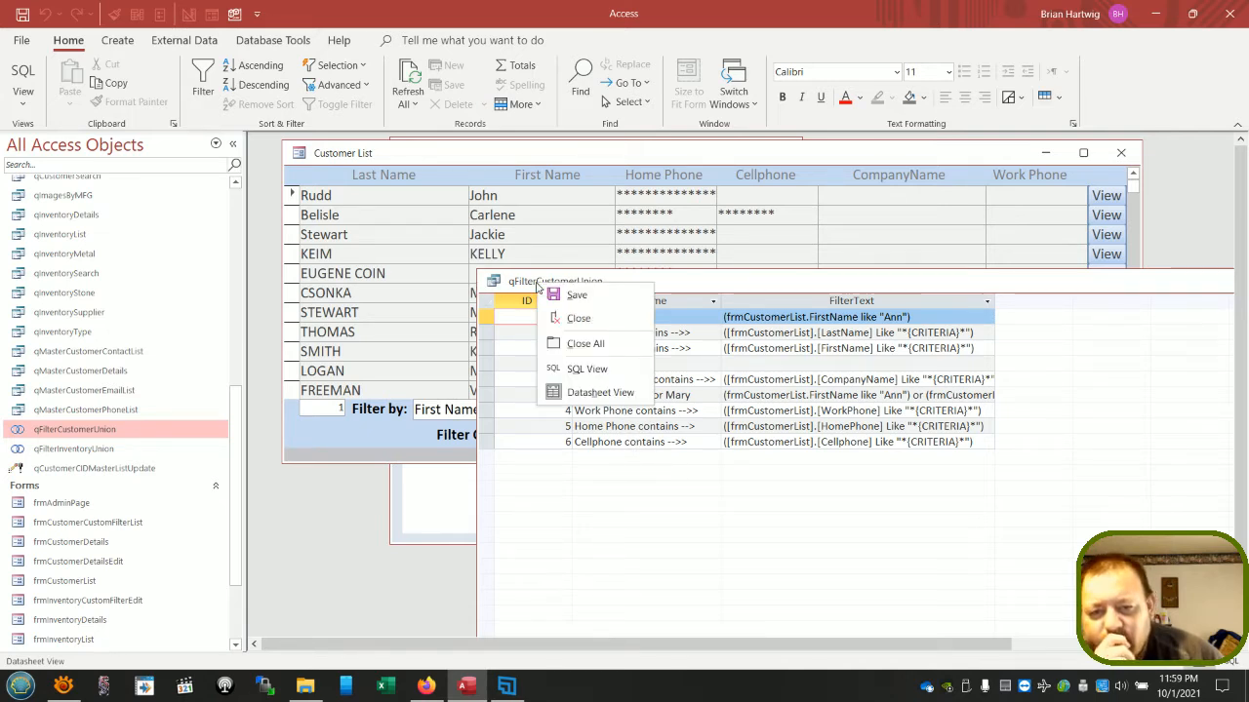
{"action": "left_click", "coordinate": [565, 370]}
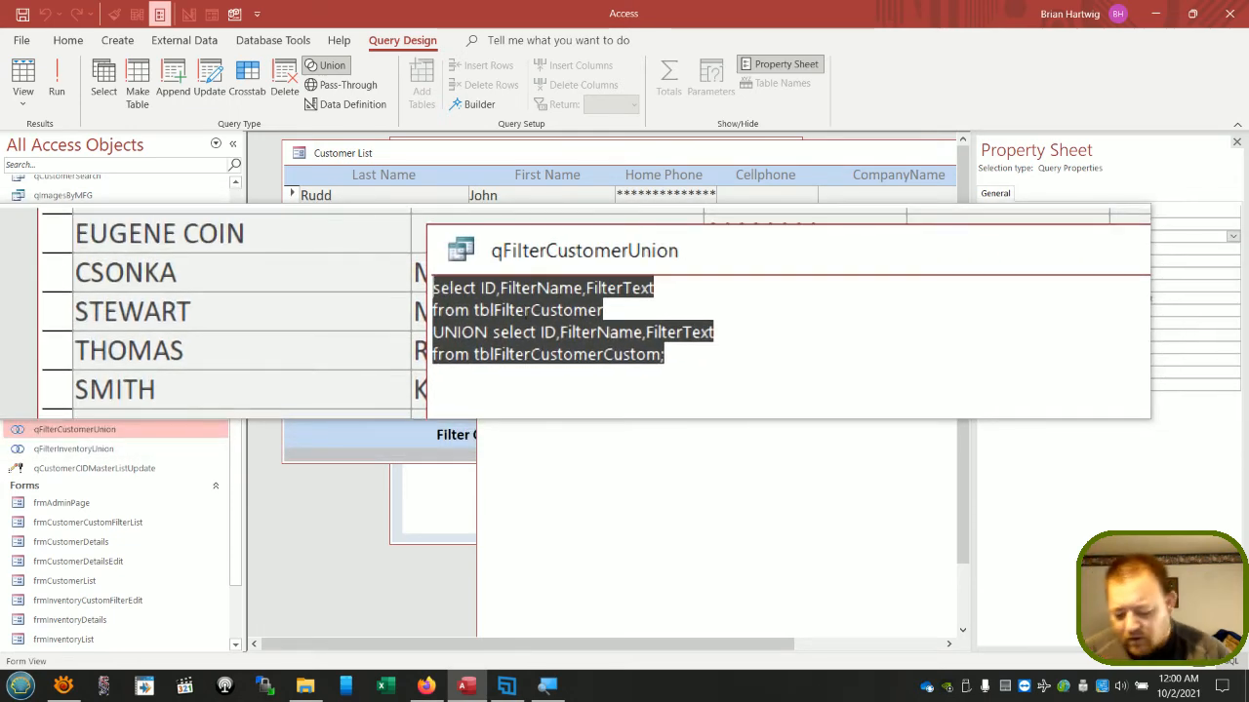
{"action": "key", "text": "alt"}
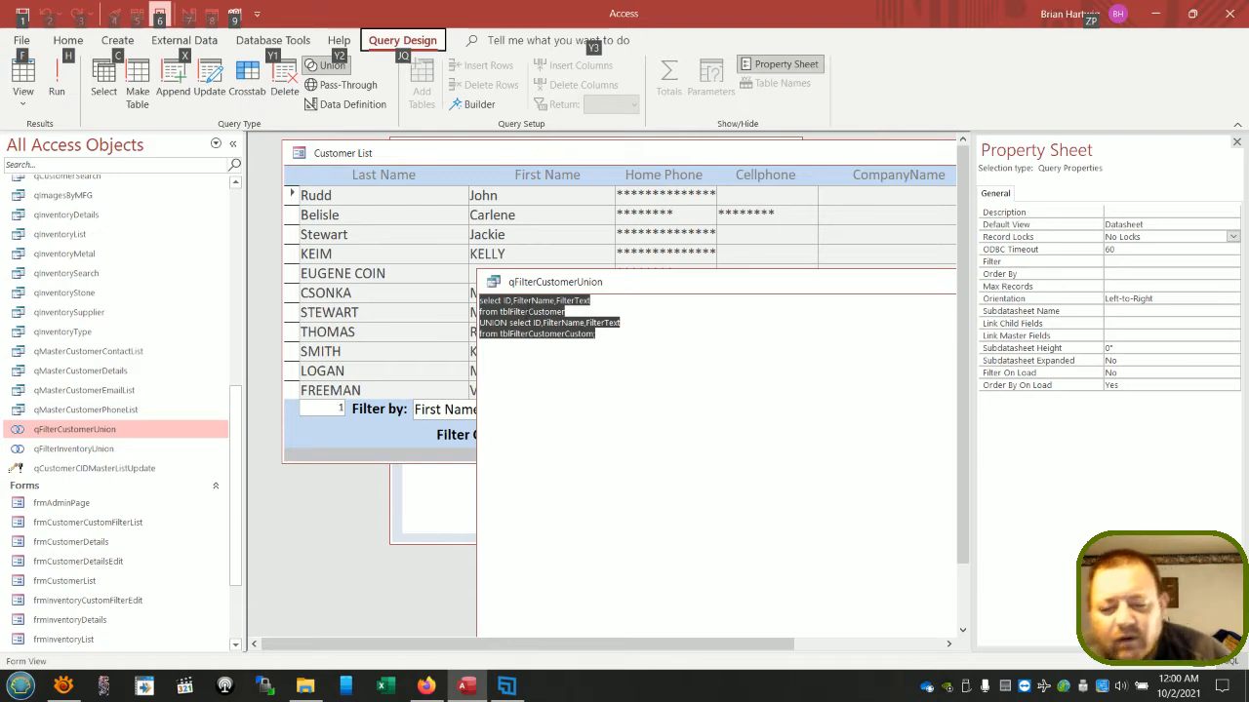
{"action": "double_click", "coordinate": [501, 282]}
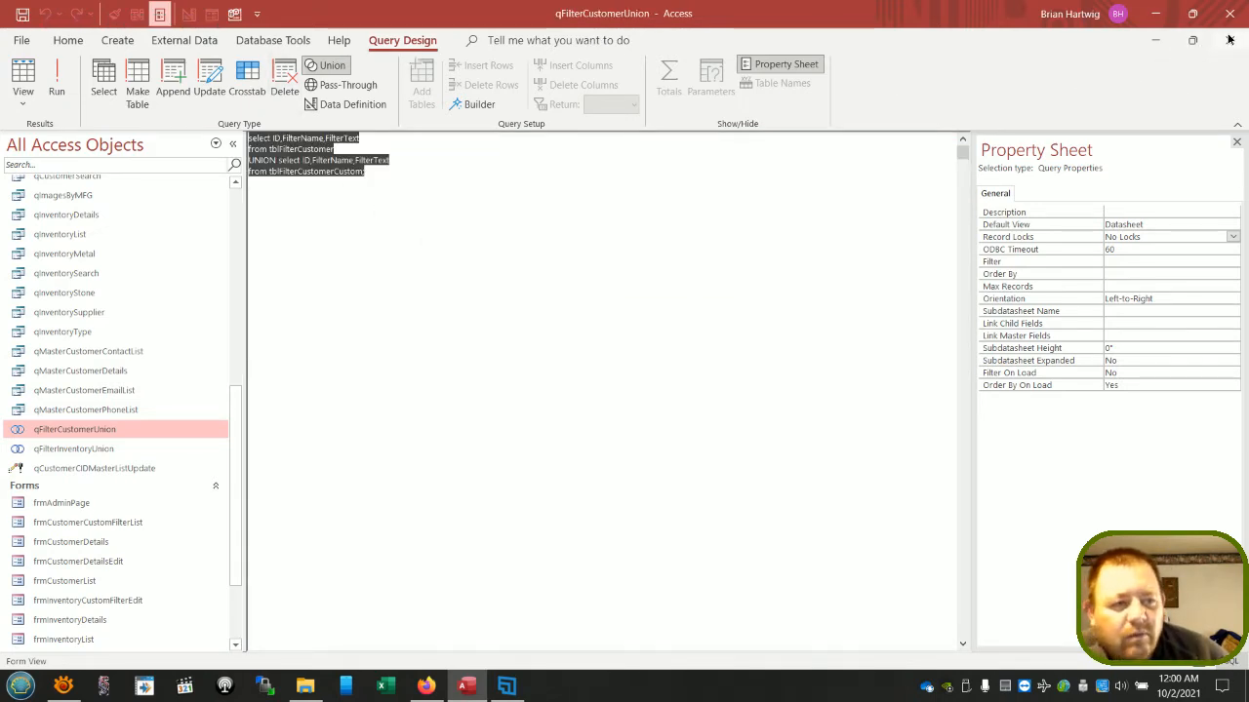
{"action": "left_click", "coordinate": [1229, 40]}
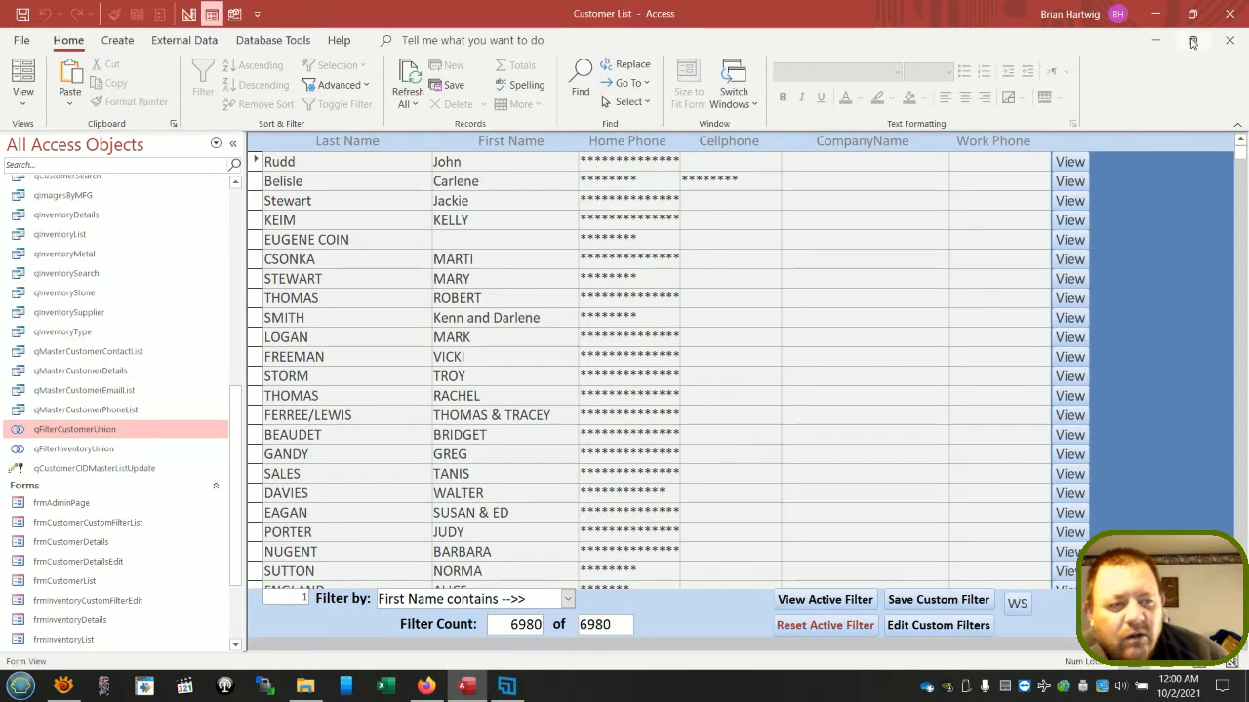
{"action": "left_click", "coordinate": [1191, 42]}
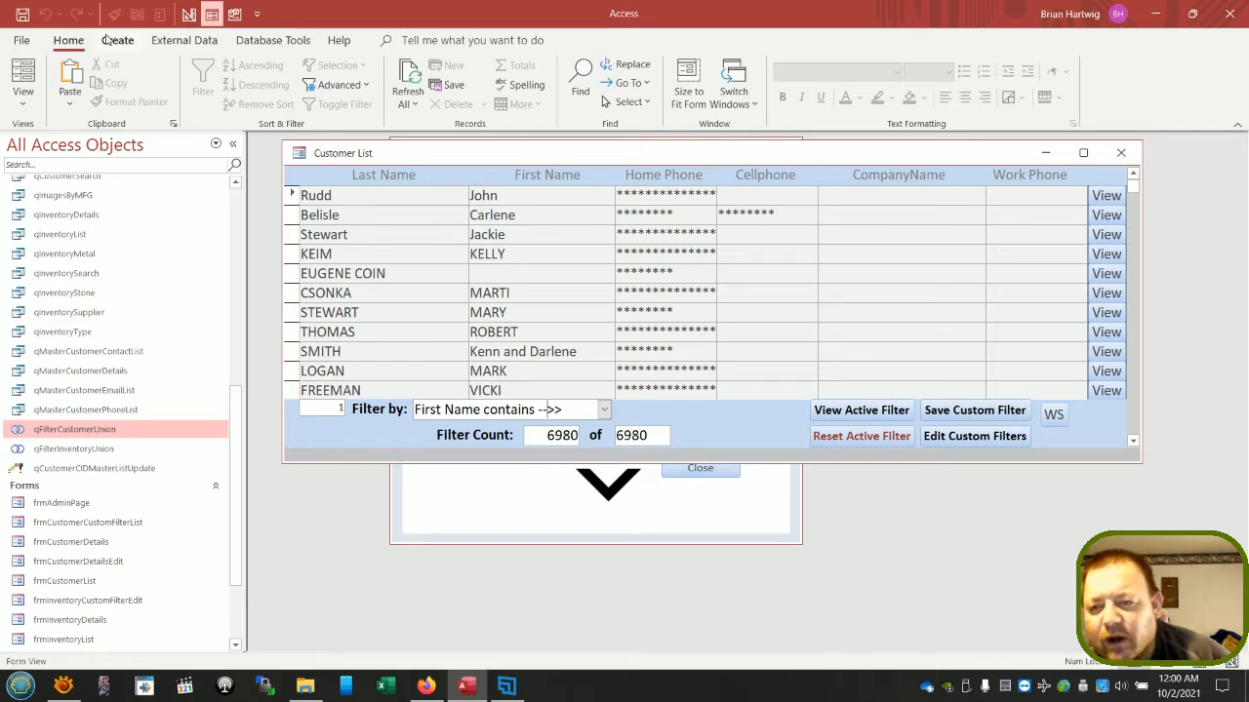
- Switch the Customer List form to Design View and display the data properties of the Filter by combo box
{"action": "left_click", "coordinate": [25, 73]}
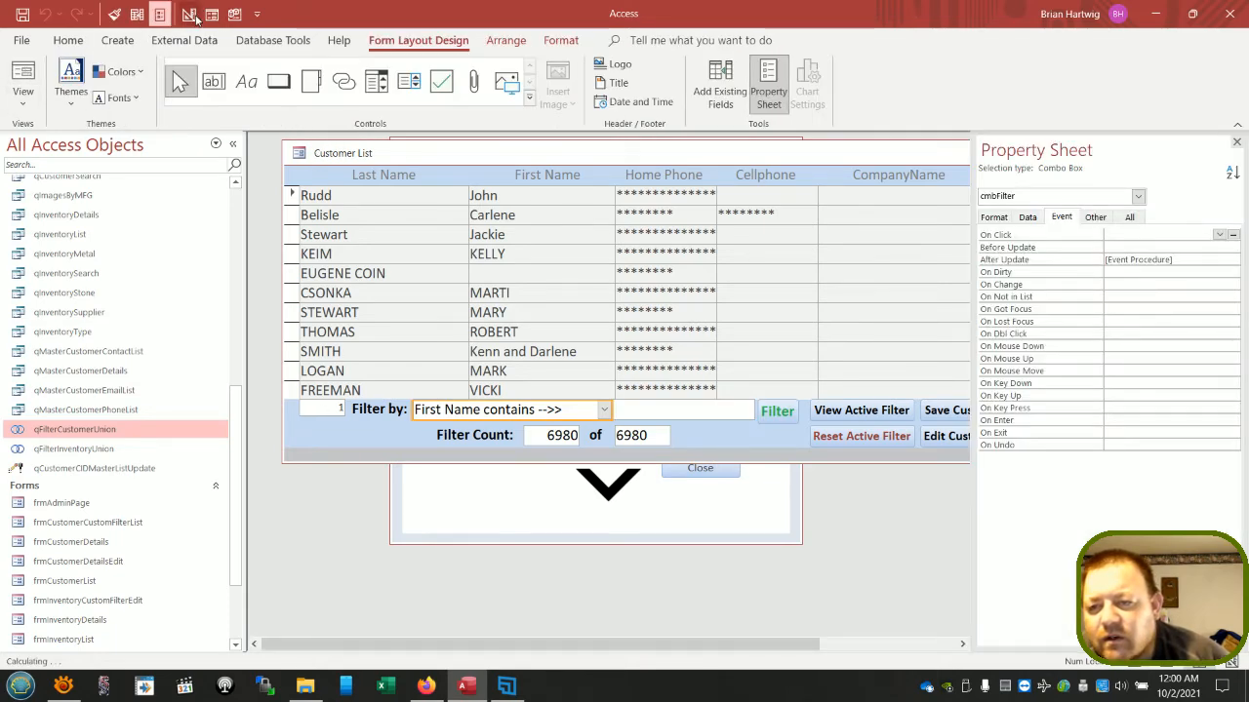
{"action": "left_click", "coordinate": [191, 14]}
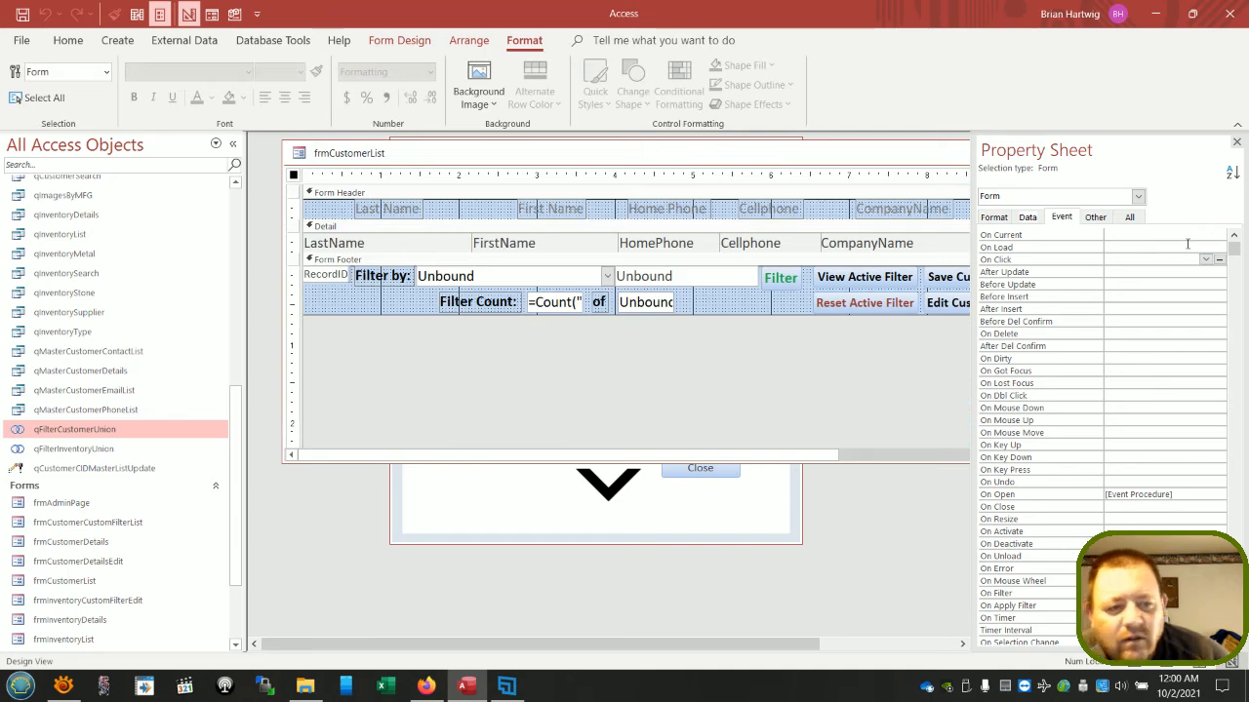
{"action": "left_click", "coordinate": [507, 276]}
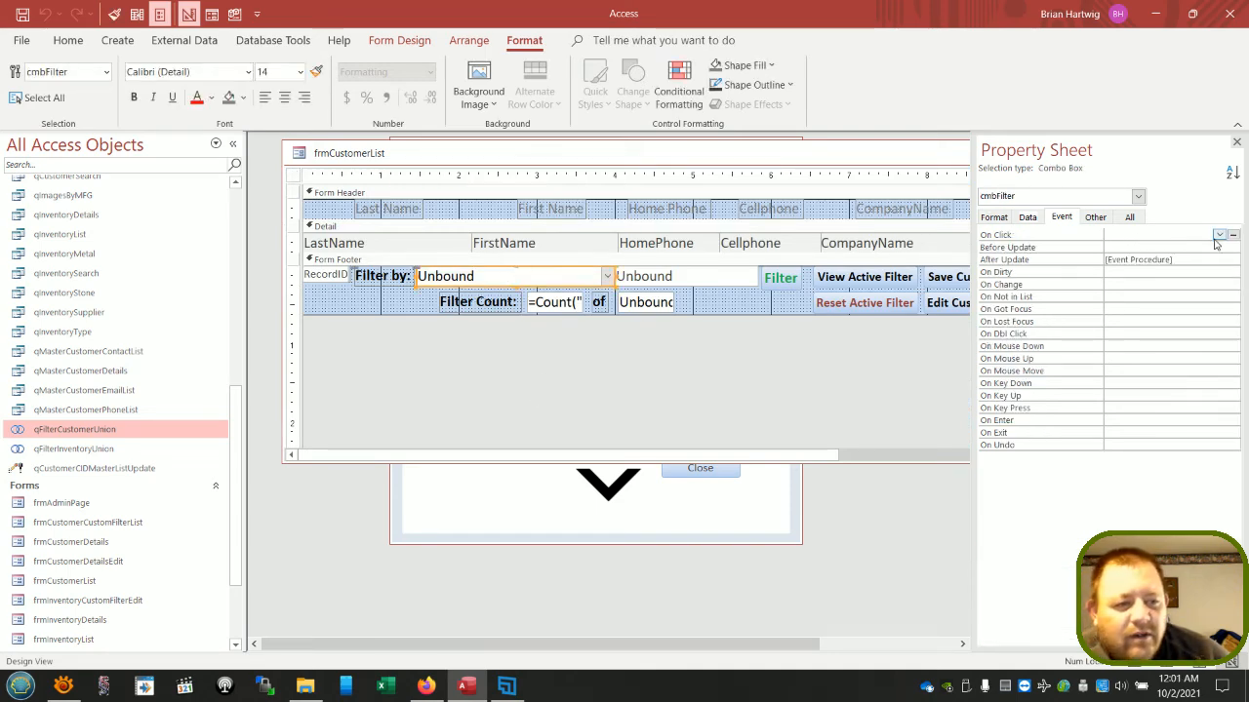
{"action": "left_click", "coordinate": [1000, 218]}
{"action": "left_click", "coordinate": [1028, 218]}
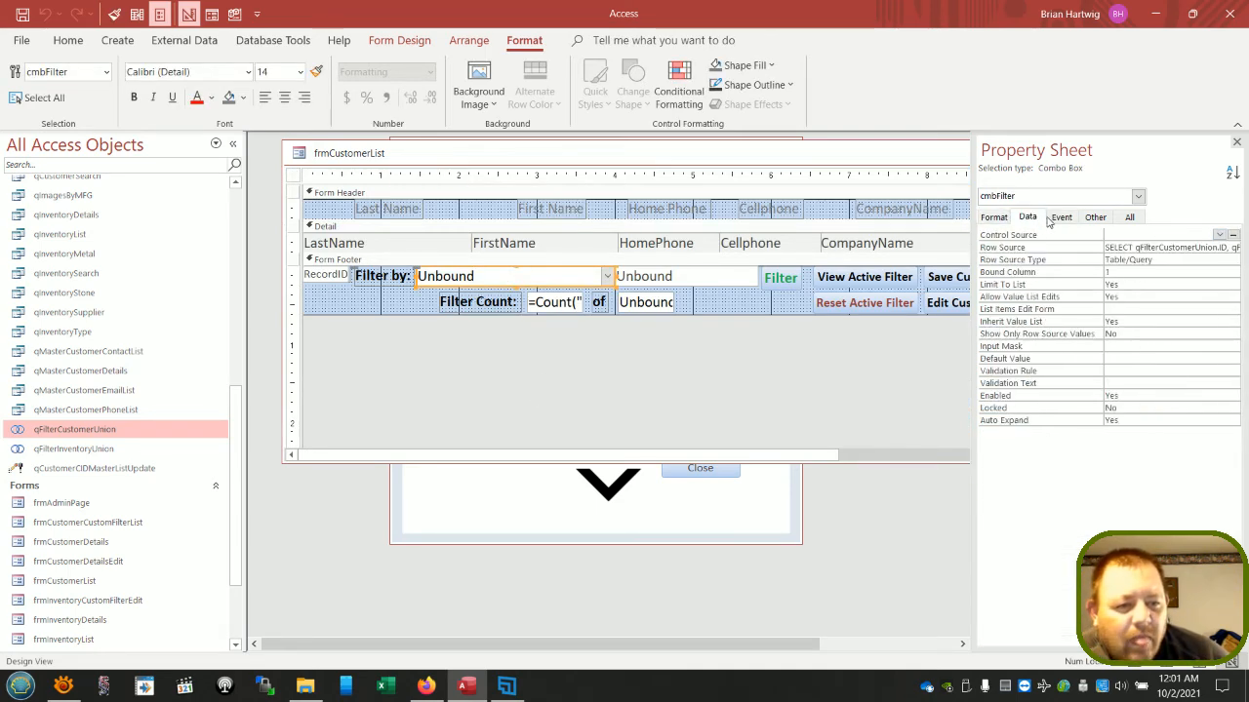
- Examine the cmbFilter combo box's row source query in the Query Builder, then close it
{"action": "left_click", "coordinate": [1134, 247]}
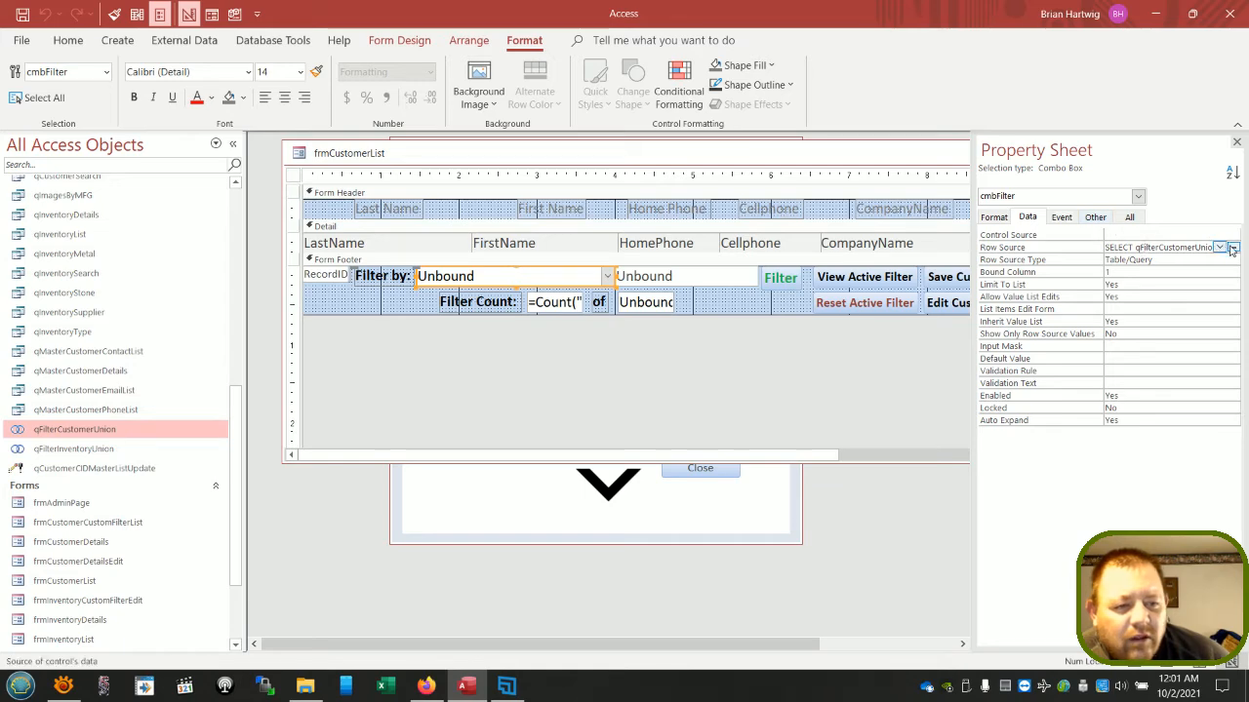
{"action": "left_click", "coordinate": [1233, 249]}
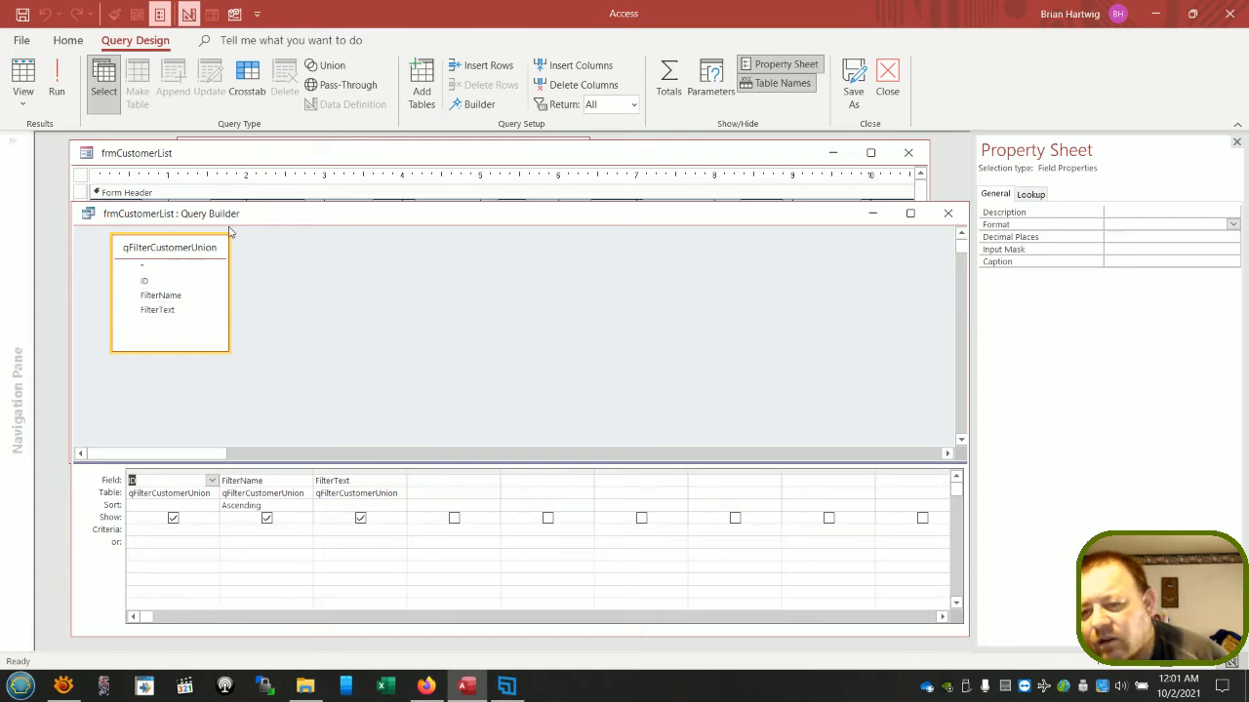
{"action": "left_click", "coordinate": [946, 213]}
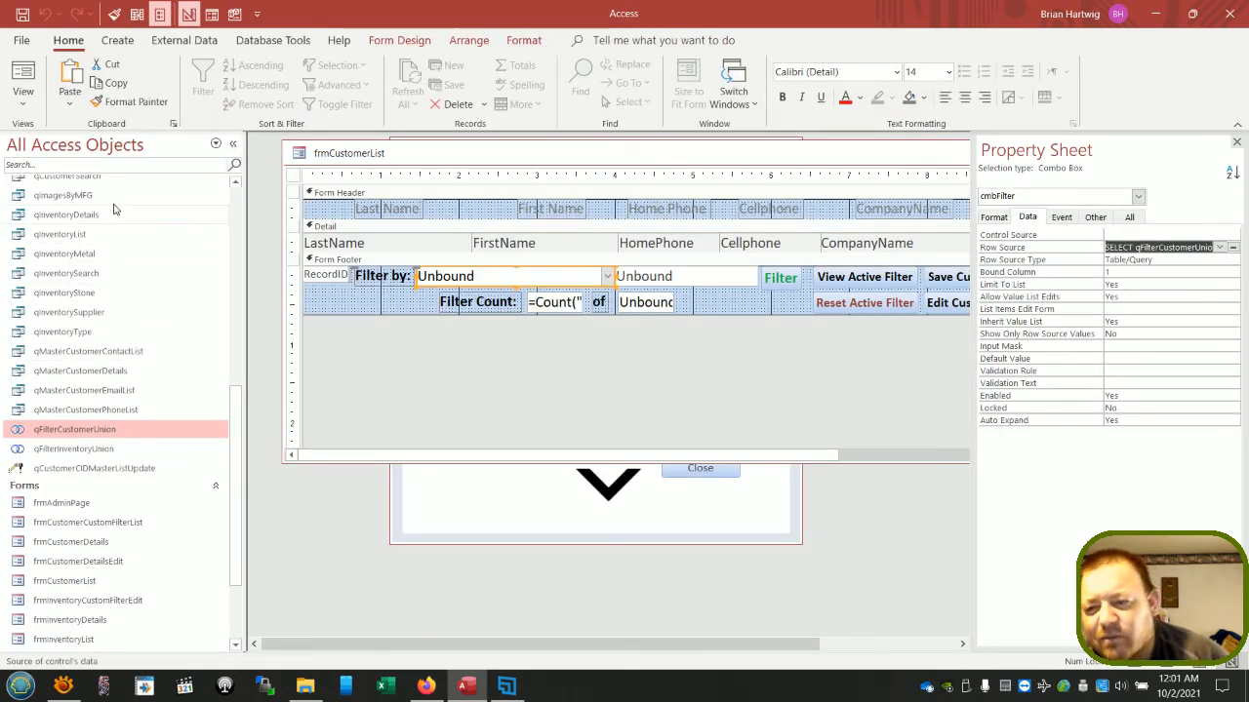
{"action": "scroll", "coordinate": [111, 208], "scroll_direction": "up", "scroll_amount": 3}
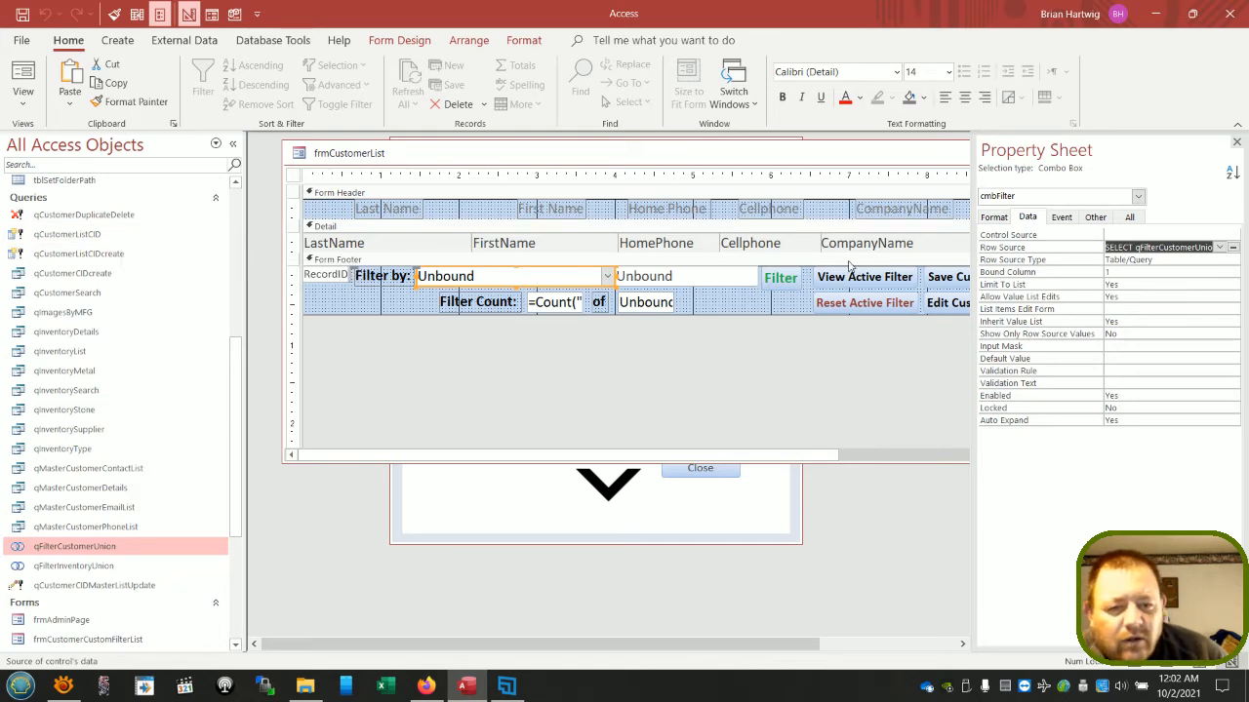
- Return the Customer List to Form View and choose the "Cellphone contains" filter
{"action": "left_click", "coordinate": [210, 13]}
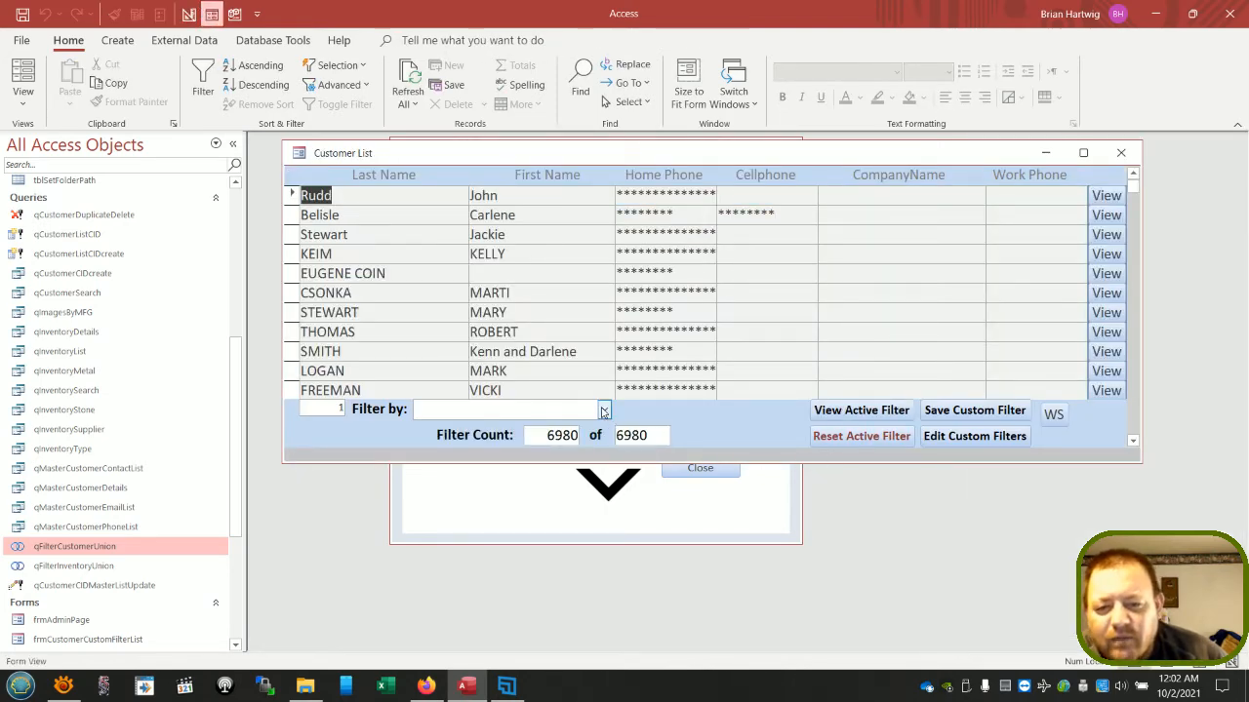
{"action": "left_click", "coordinate": [603, 412]}
{"action": "left_click", "coordinate": [597, 428]}
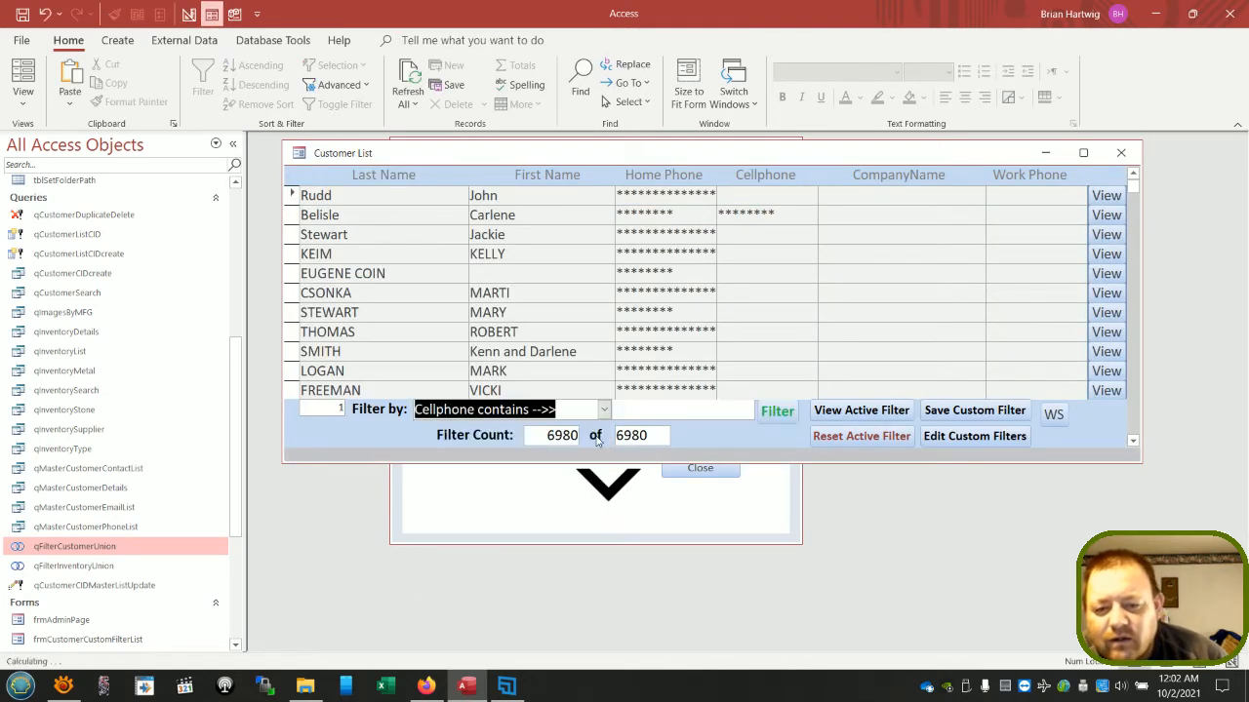
{"action": "left_click", "coordinate": [639, 412]}
{"action": "type", "text": "343"}
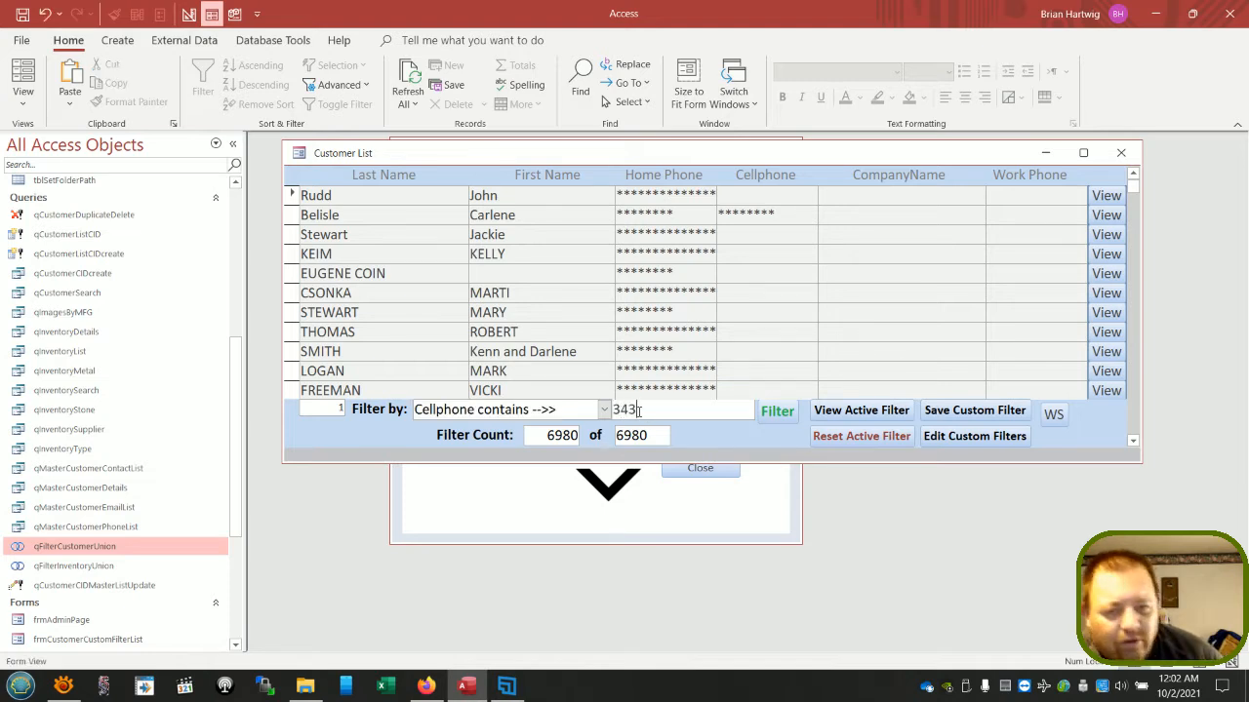
{"action": "left_click_drag", "start_coordinate": [639, 411], "coordinate": [610, 414]}
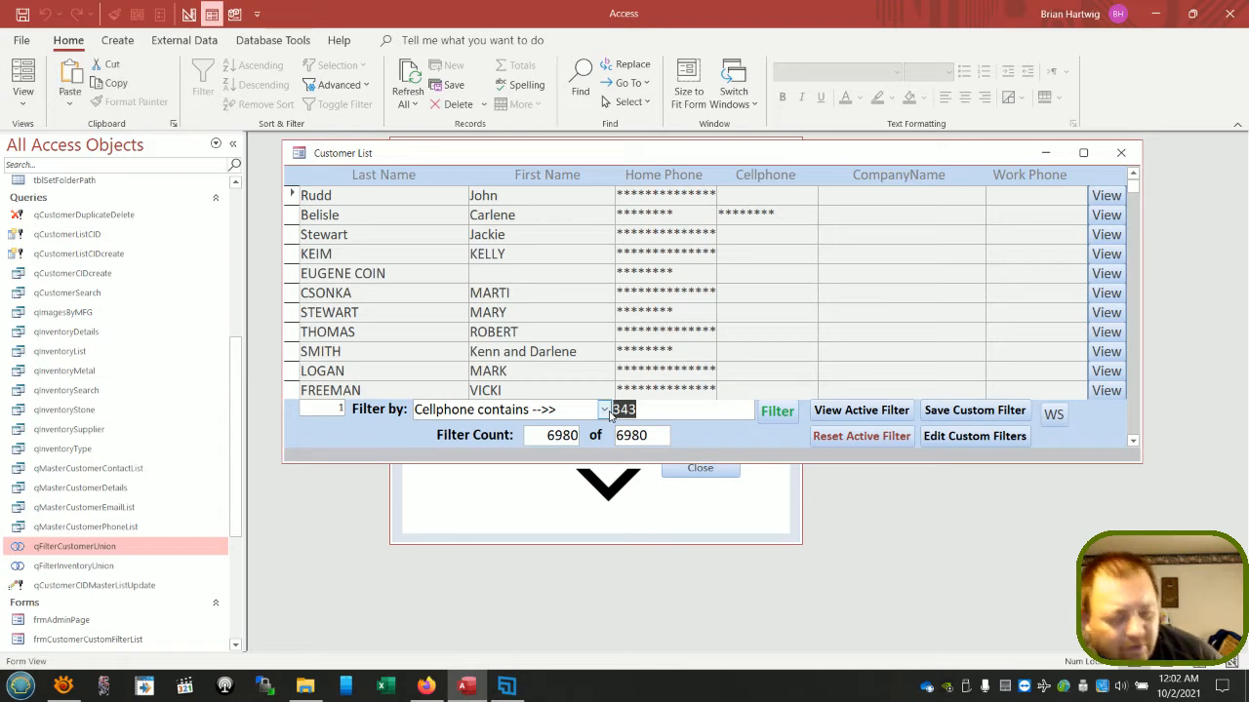
{"action": "key", "text": "Delete"}
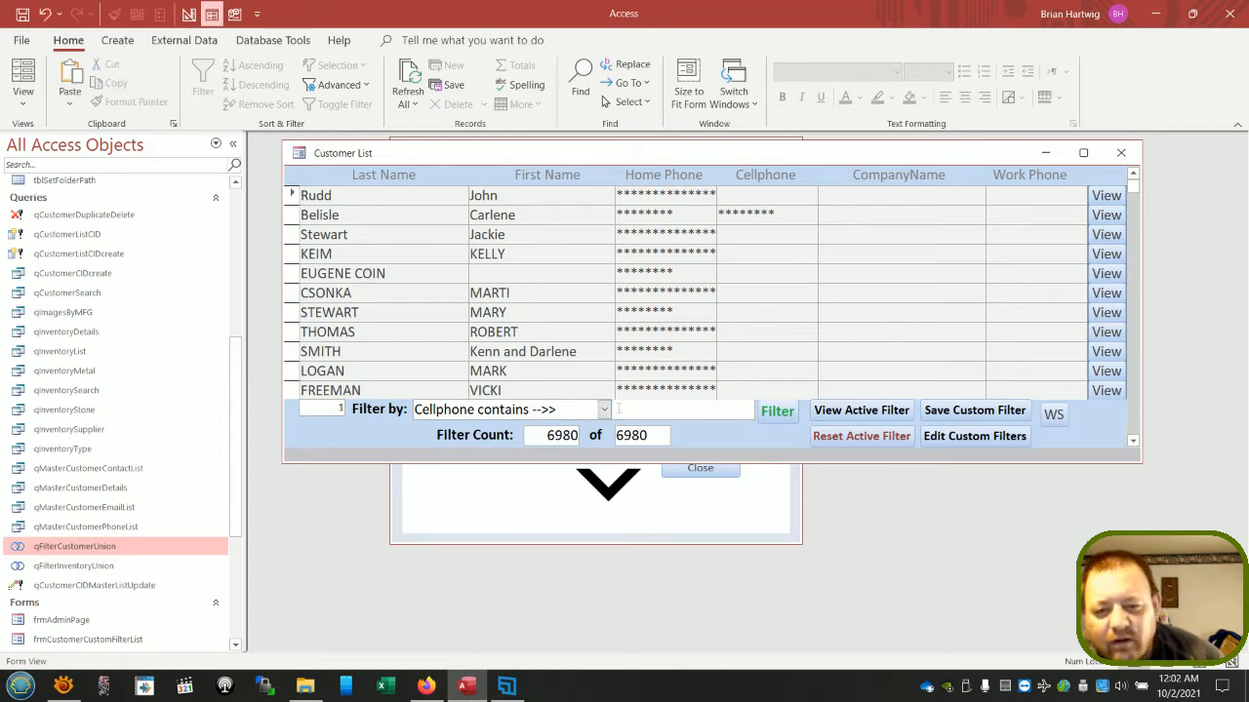
- Filter the Customer List to cellphone numbers containing 343
{"action": "left_click", "coordinate": [605, 411]}
{"action": "left_click", "coordinate": [620, 410]}
{"action": "type", "text": "343"}
{"action": "key", "text": "Return"}
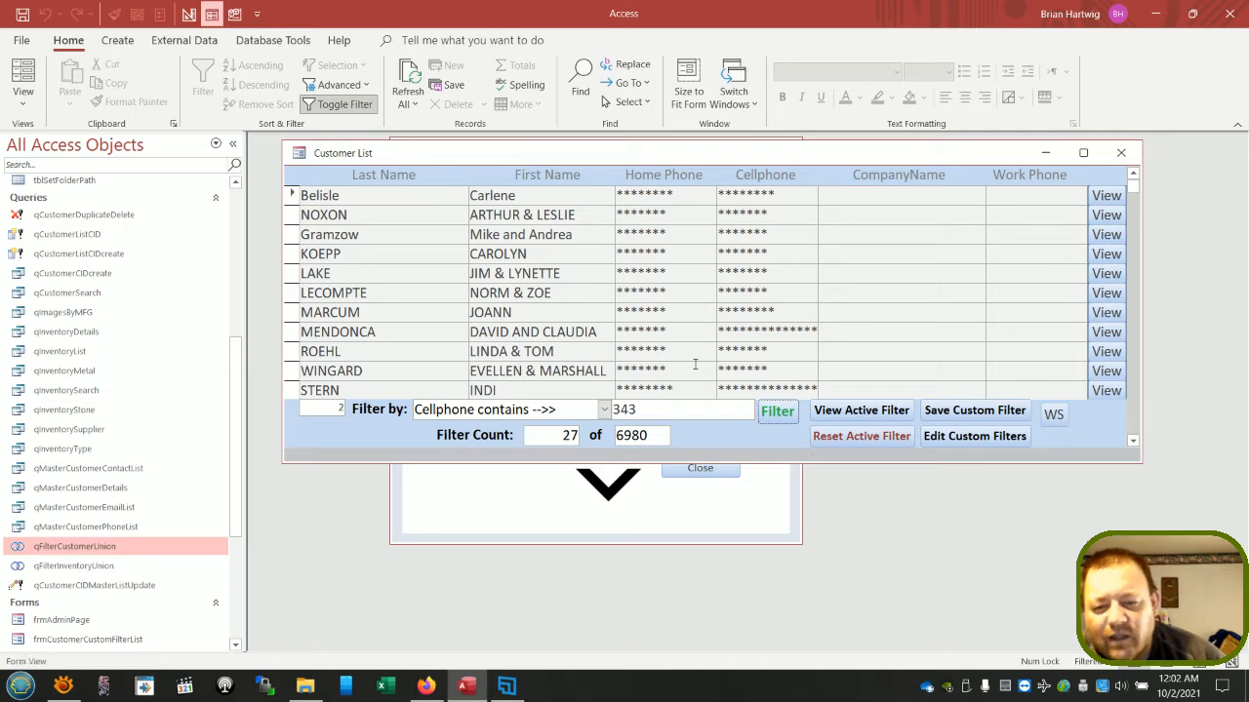
- Apply the saved custom filter "First Name: Ann or Mary" to the Customer List
{"action": "left_click", "coordinate": [604, 411]}
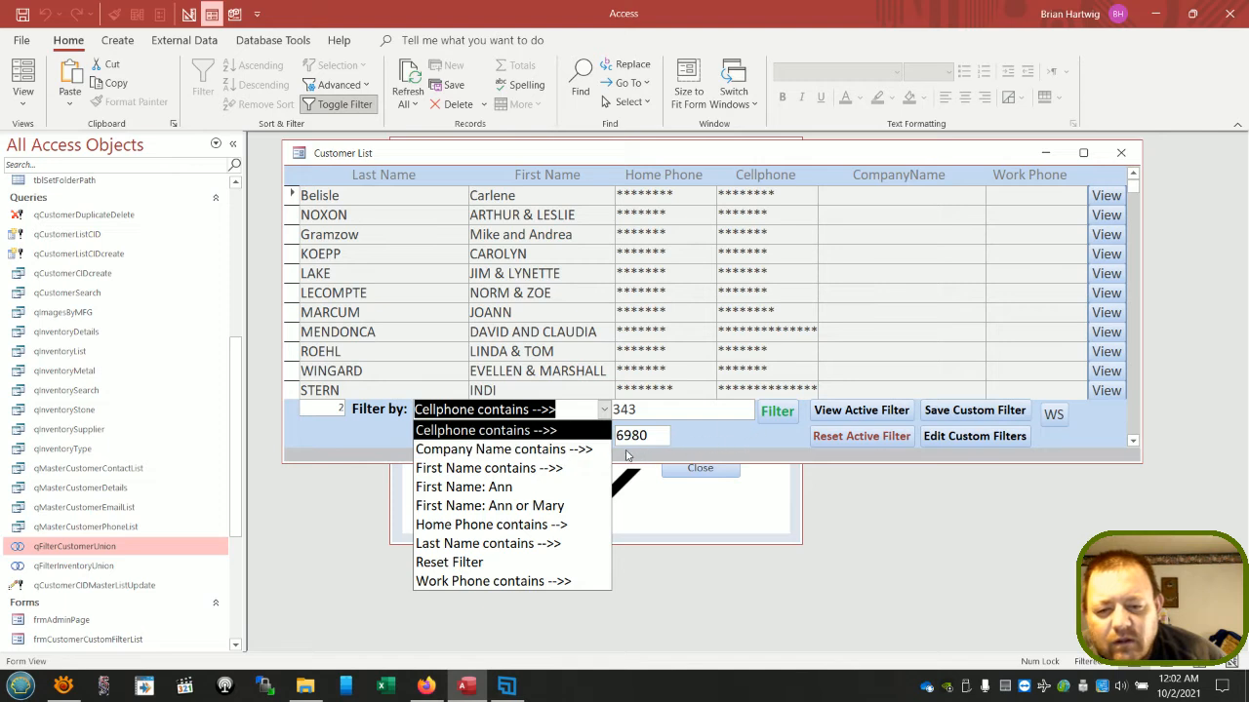
{"action": "left_click", "coordinate": [544, 505]}
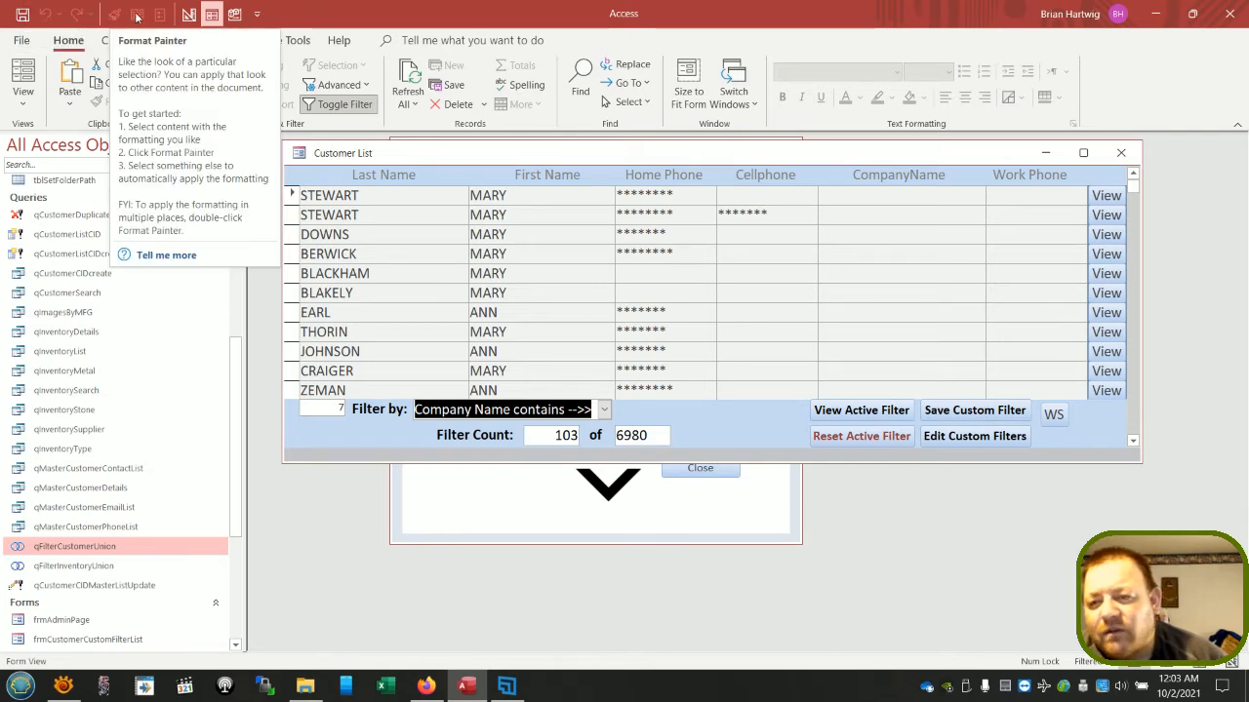
- Bring up the application's file commands to reach the Access options
{"action": "left_click", "coordinate": [22, 40]}
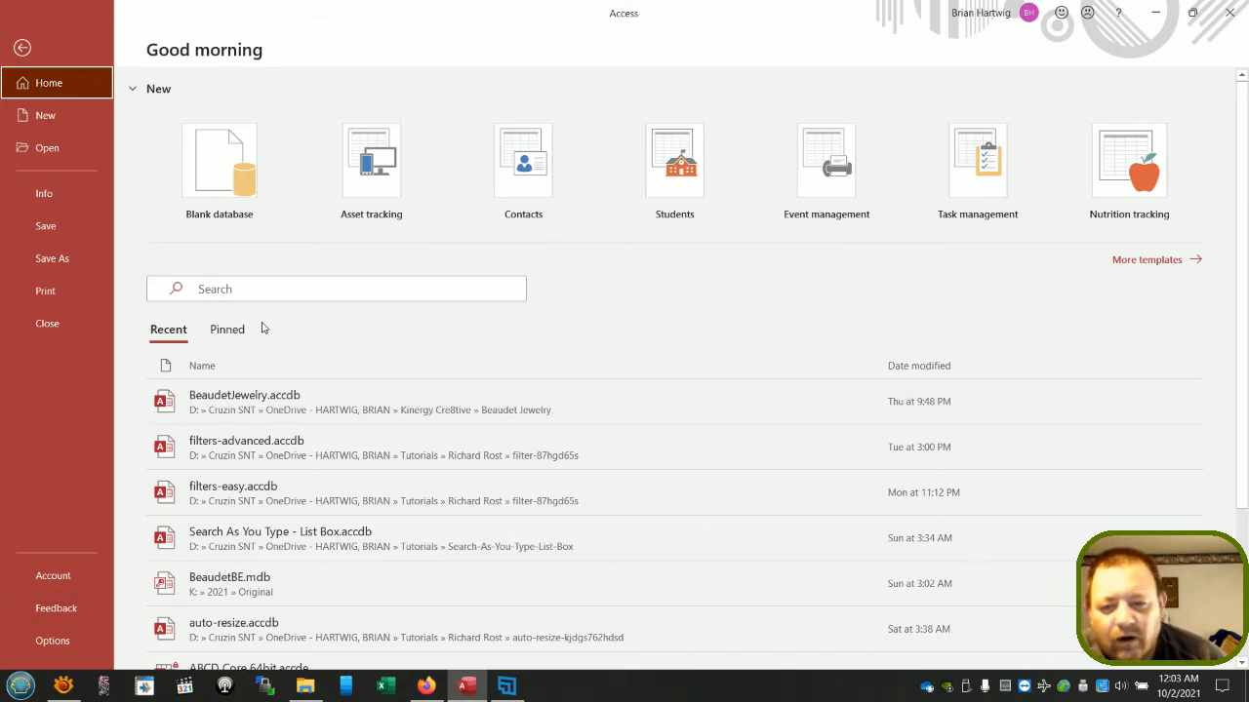
{"action": "left_click", "coordinate": [49, 148]}
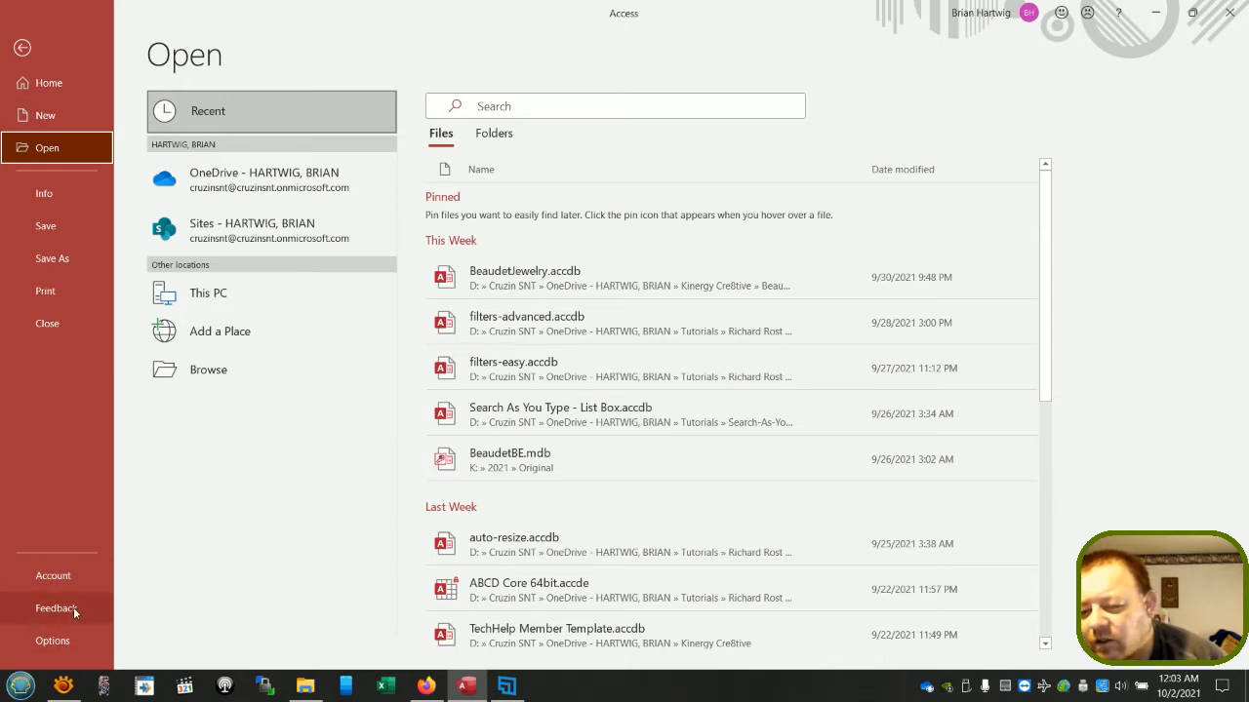
- Open the properties of the BeaudetJewelry database and review the tables, queries, forms and reports listed in its contents
{"action": "left_click", "coordinate": [39, 200]}
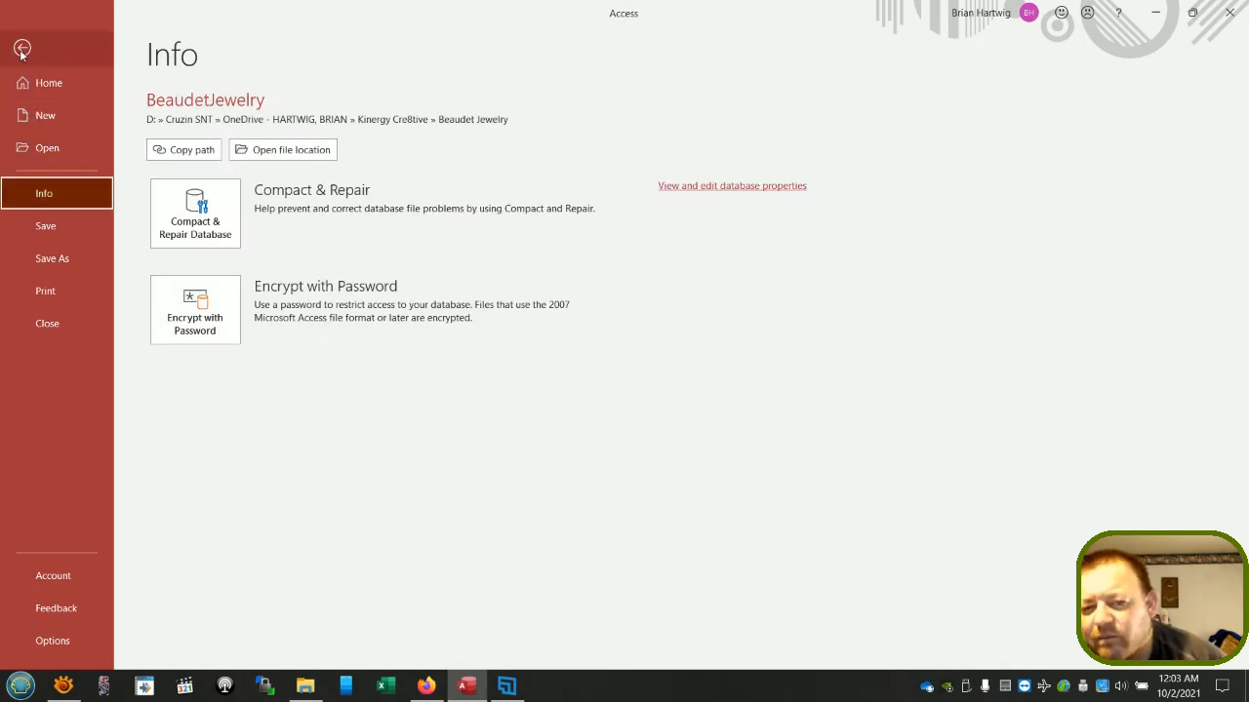
{"action": "left_click", "coordinate": [738, 186]}
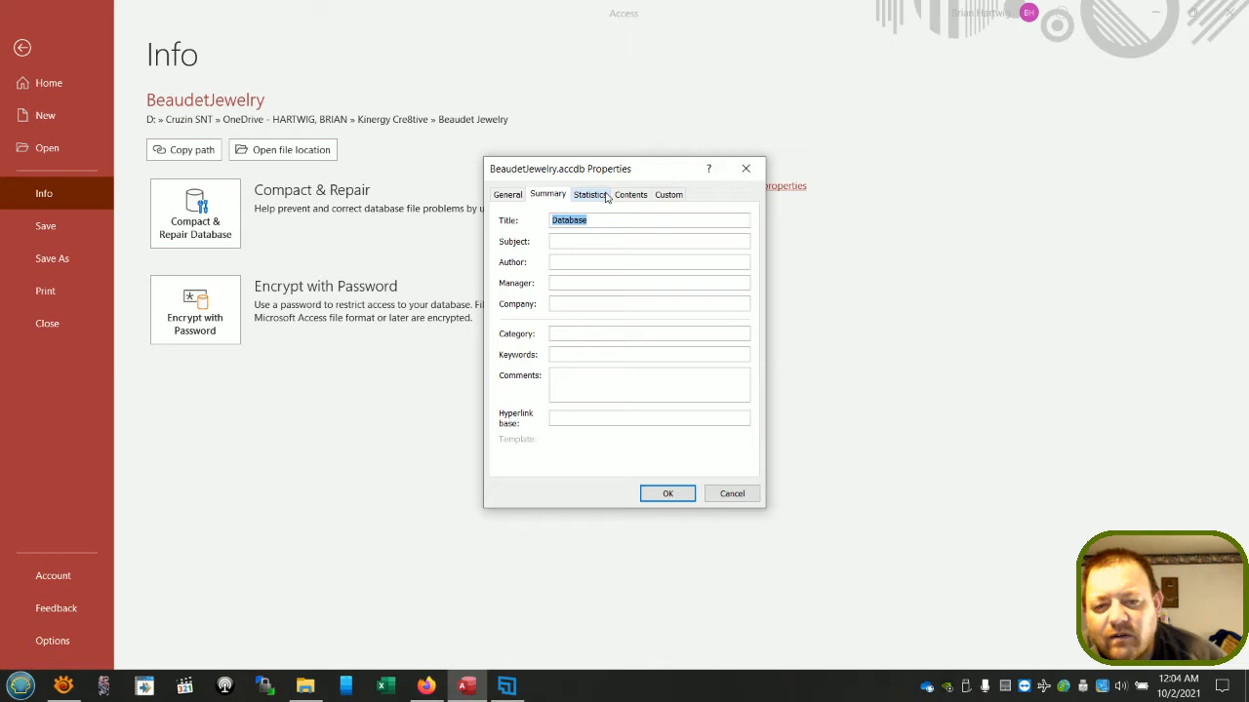
{"action": "left_click", "coordinate": [603, 197]}
{"action": "left_click", "coordinate": [631, 196]}
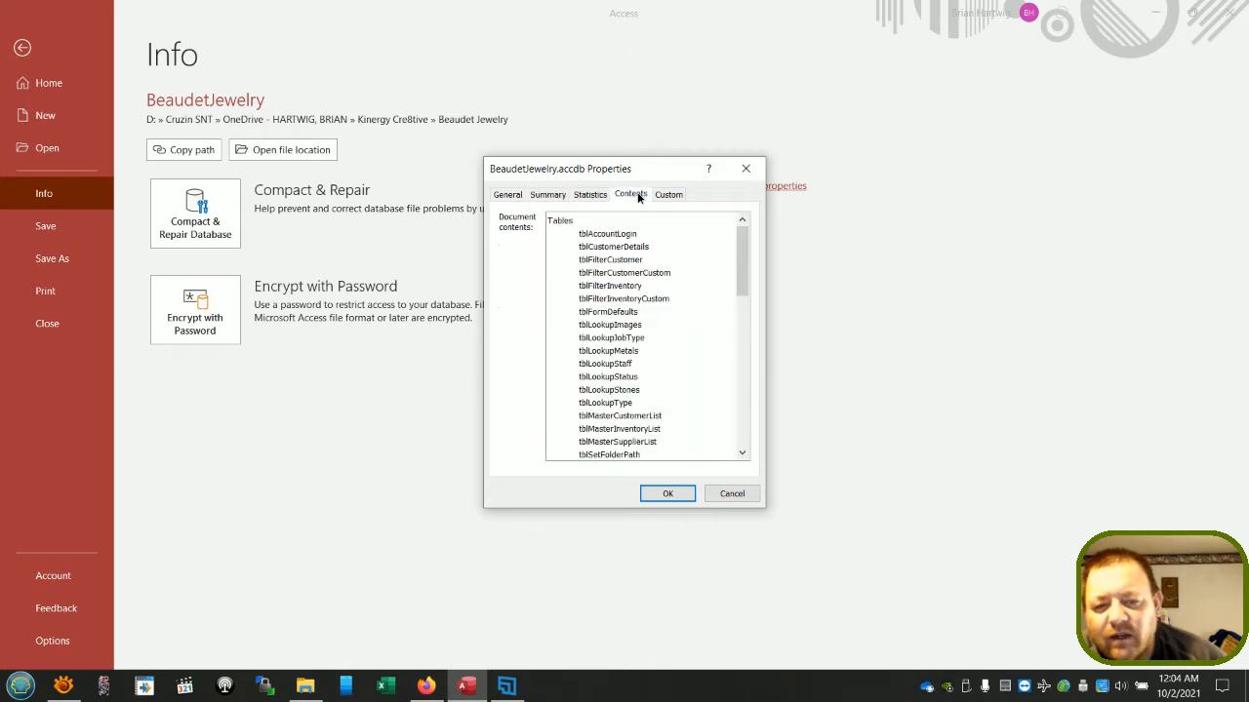
{"action": "scroll", "coordinate": [668, 337], "scroll_direction": "down", "scroll_amount": 5}
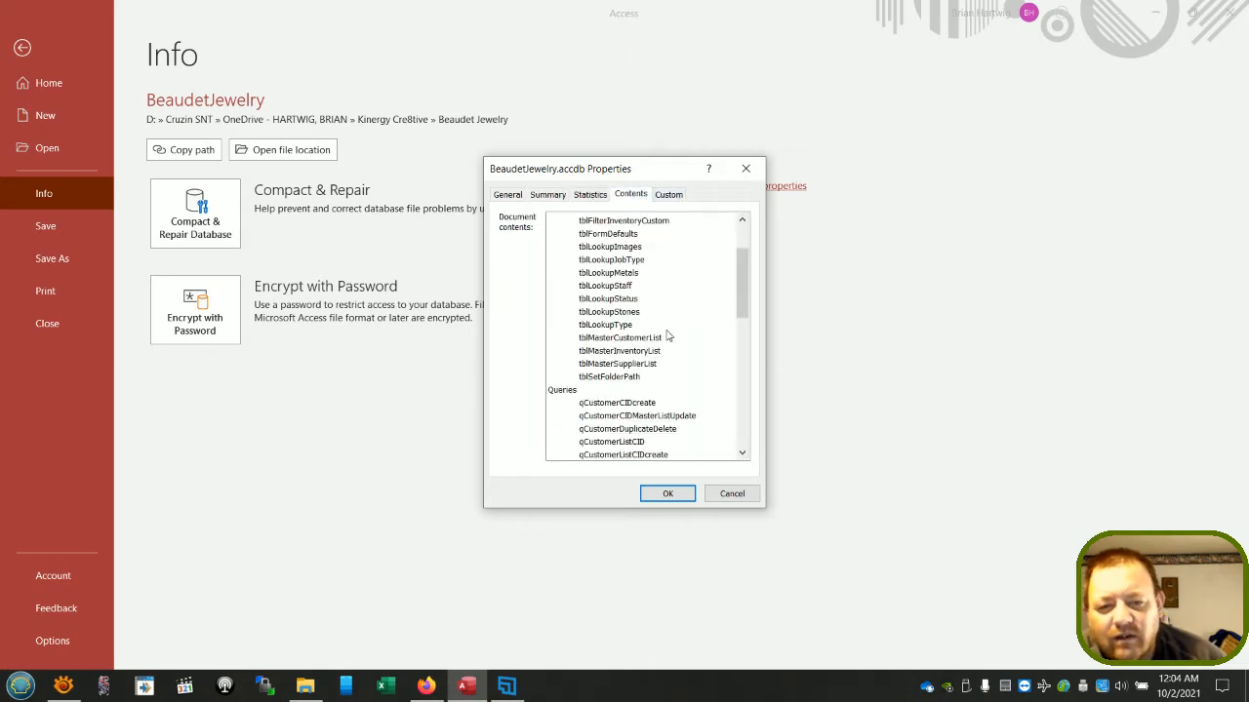
{"action": "scroll", "coordinate": [668, 357], "scroll_direction": "down", "scroll_amount": 12}
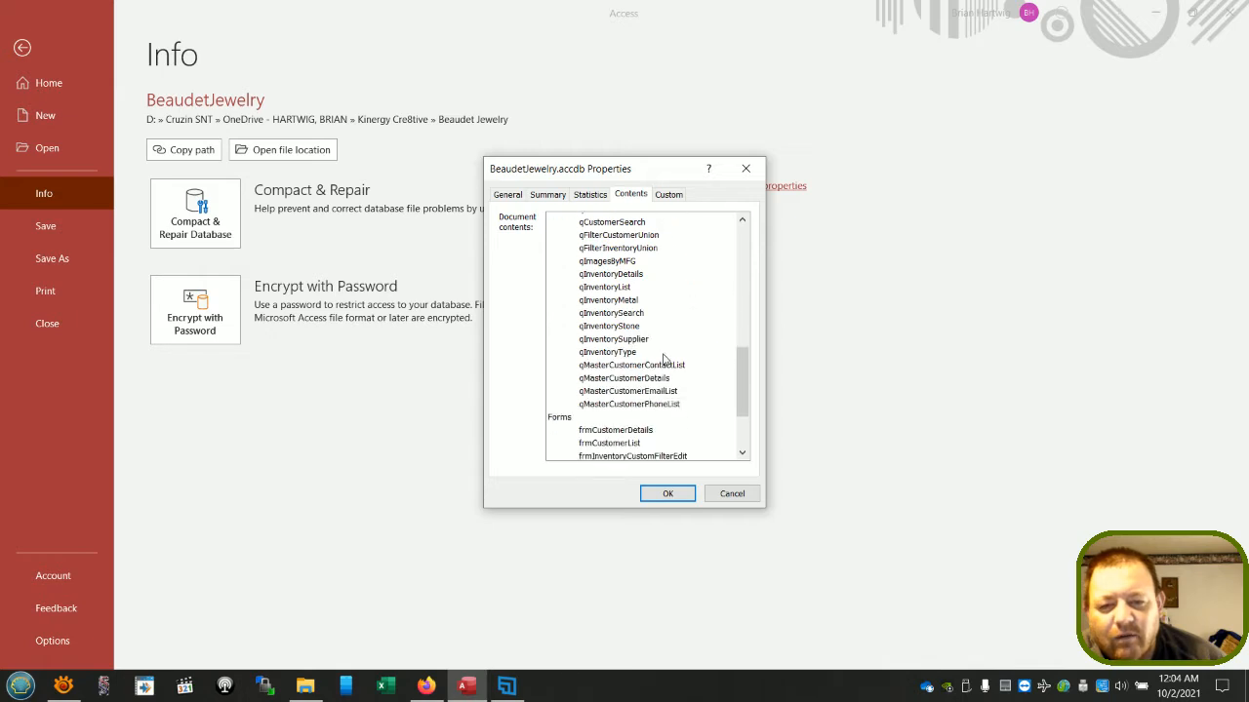
{"action": "scroll", "coordinate": [652, 359], "scroll_direction": "down", "scroll_amount": 1}
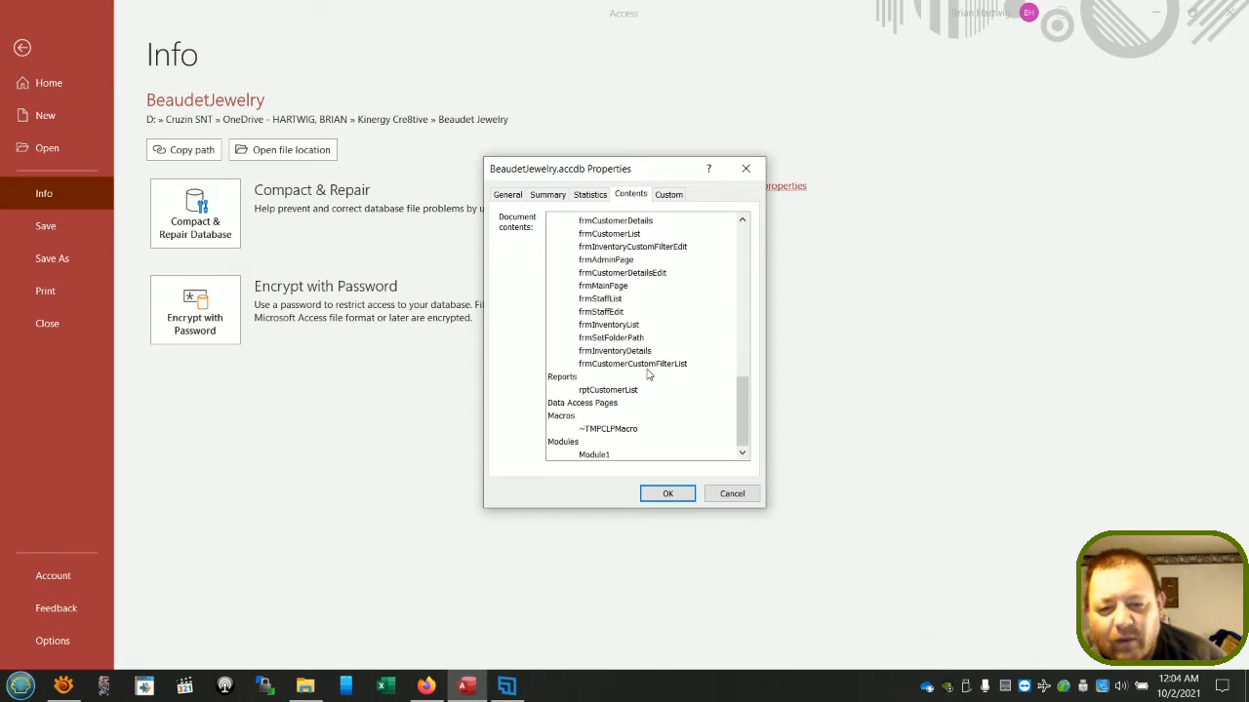
{"action": "scroll", "coordinate": [649, 356], "scroll_direction": "up", "scroll_amount": 8}
{"action": "scroll", "coordinate": [649, 353], "scroll_direction": "up", "scroll_amount": 5}
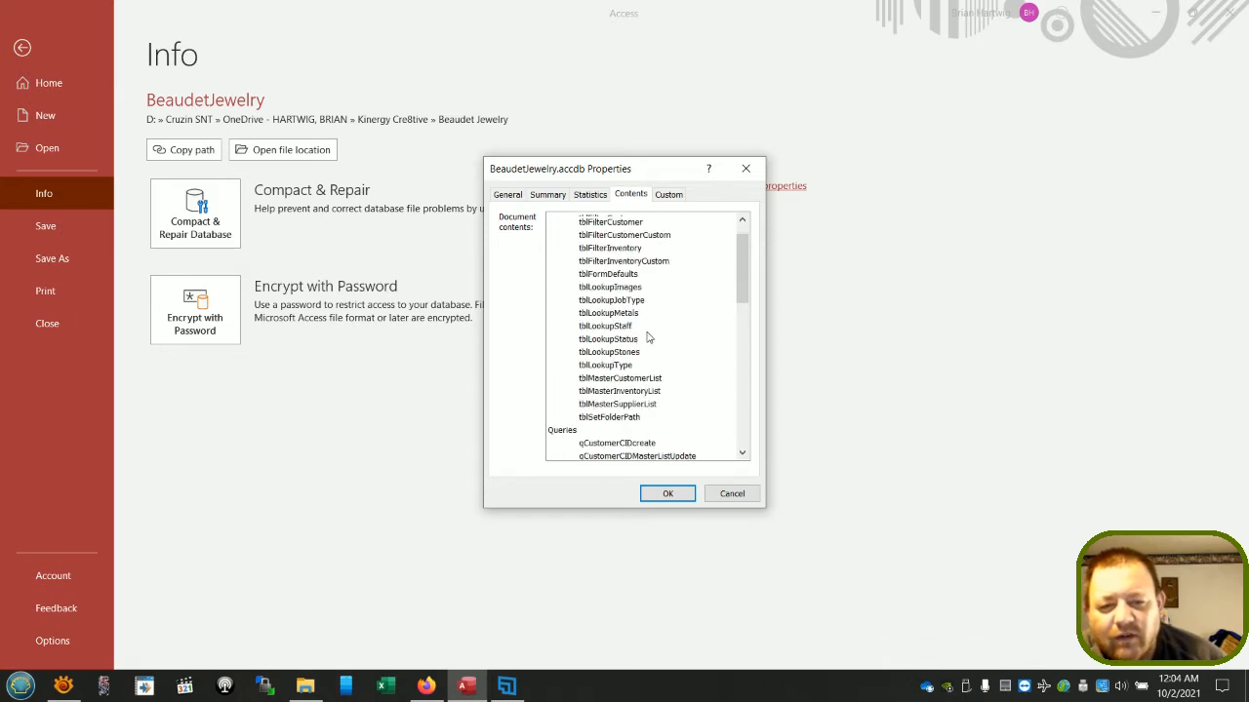
- Check the database's custom and general properties and leave the properties dialog without changes
{"action": "left_click", "coordinate": [667, 195]}
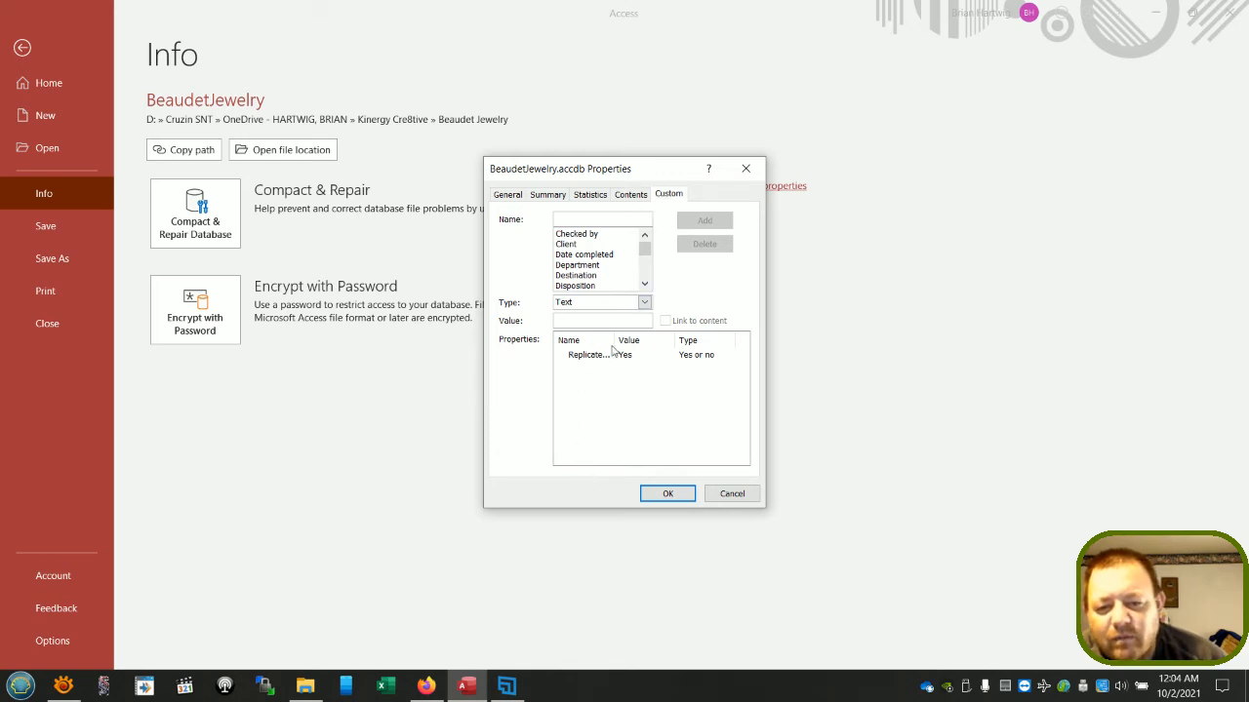
{"action": "left_click", "coordinate": [509, 195]}
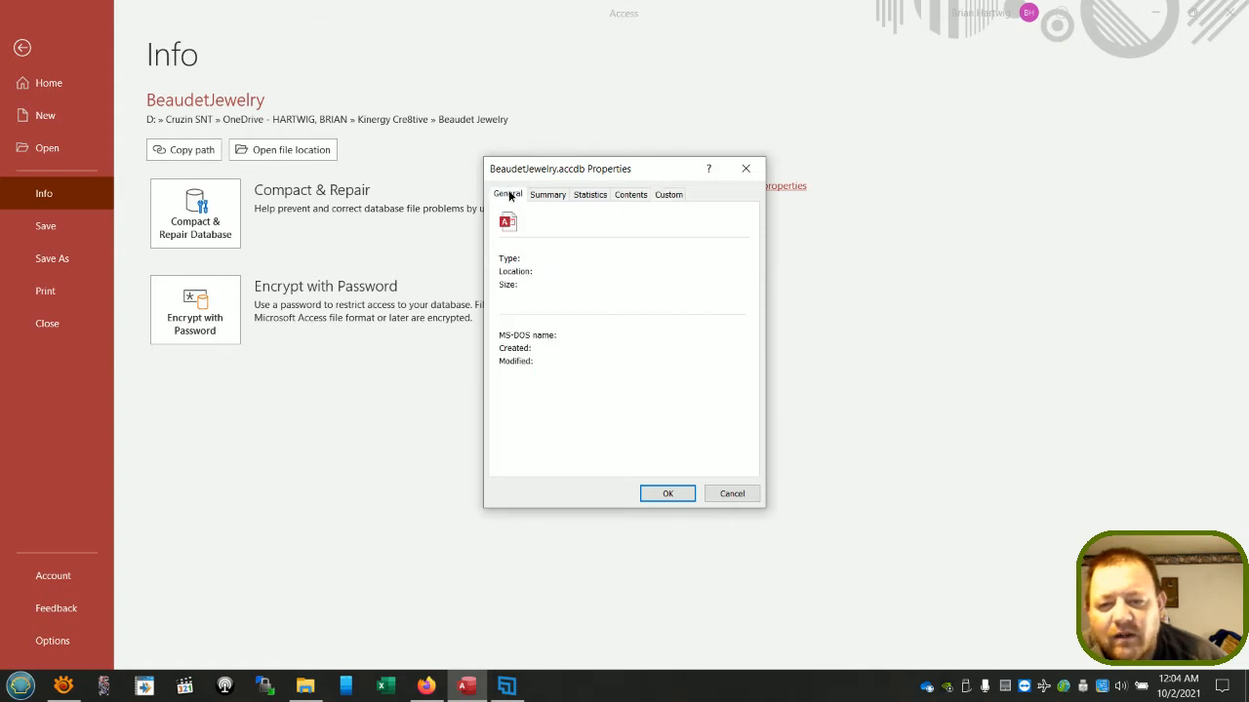
{"action": "left_click", "coordinate": [730, 494]}
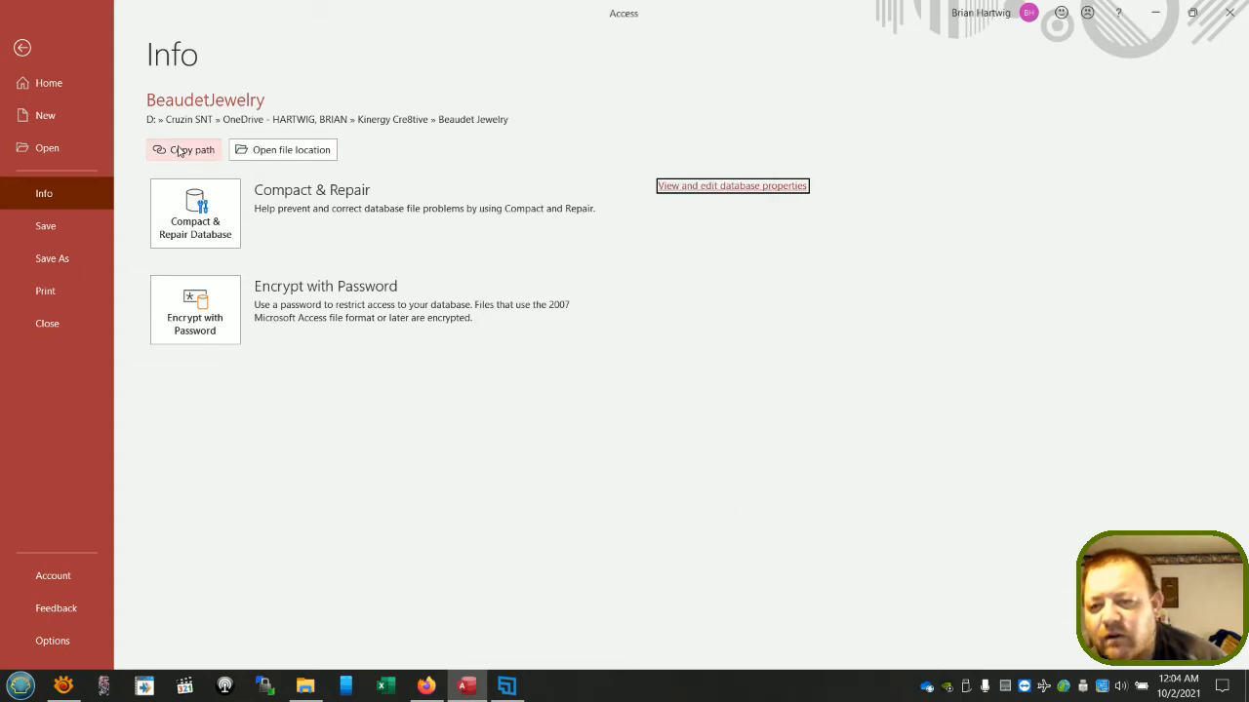
- Try to encrypt the database with a password
{"action": "left_click", "coordinate": [197, 325]}
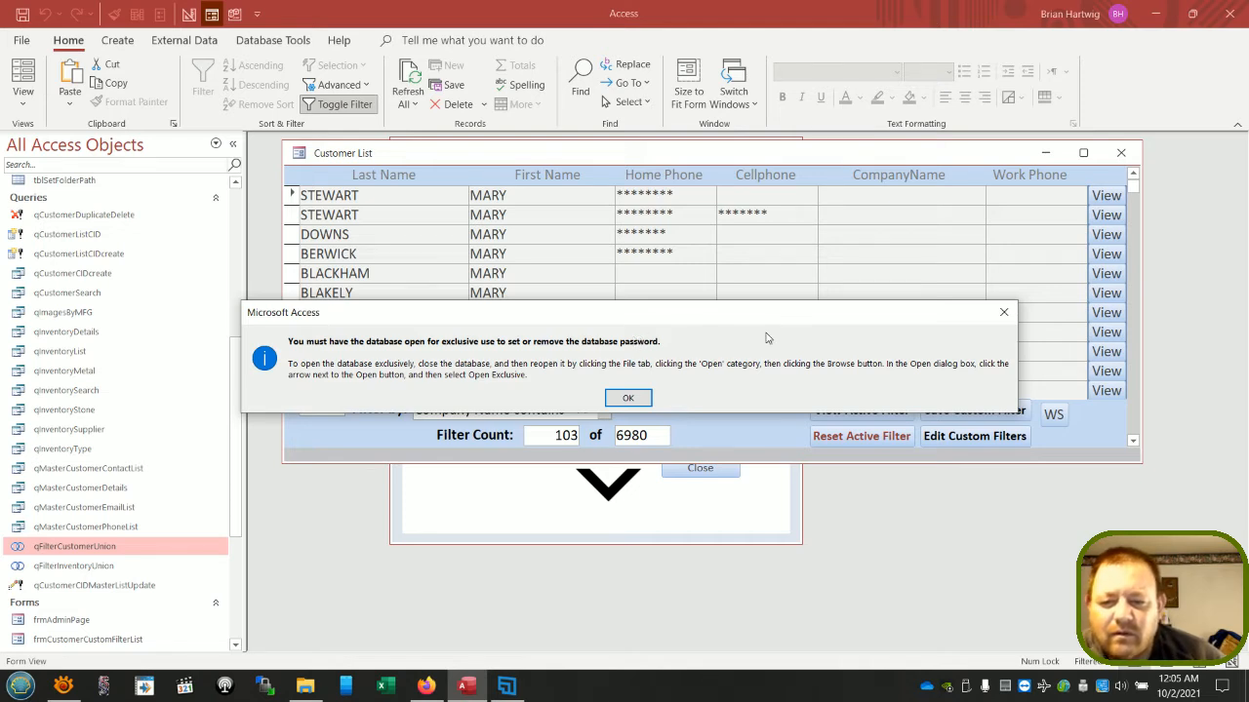
{"action": "left_click", "coordinate": [1002, 314]}
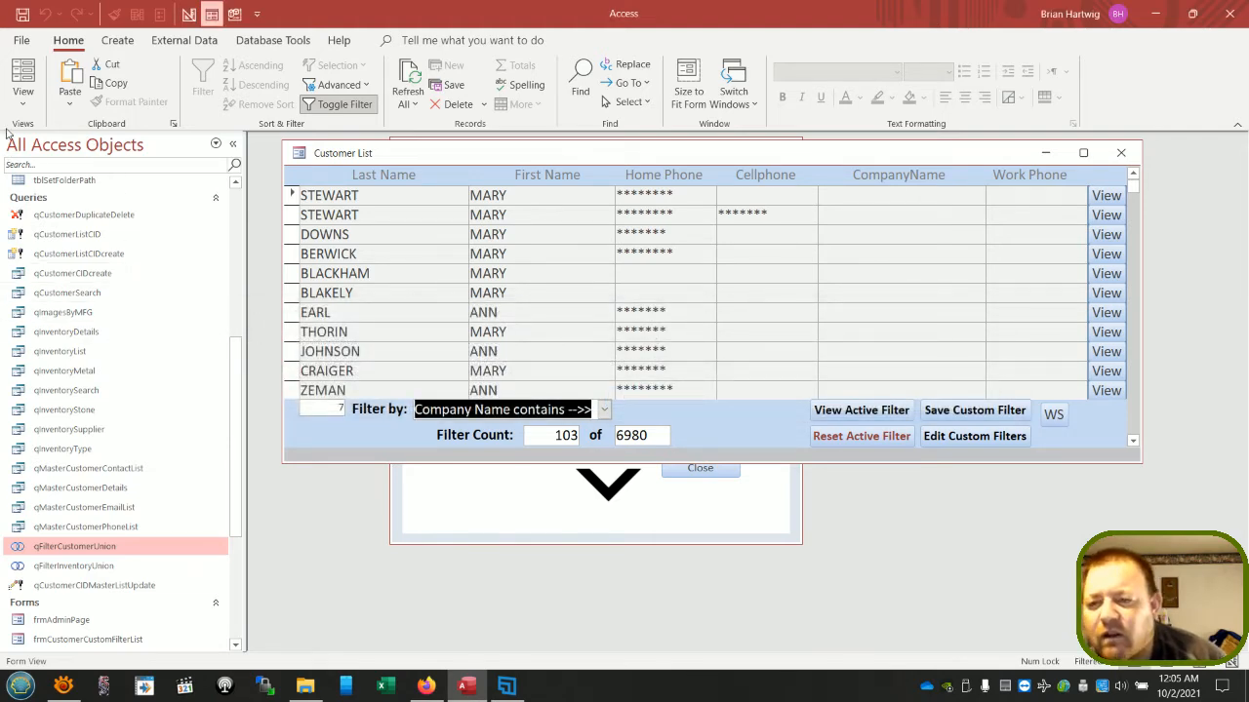
{"action": "left_click", "coordinate": [22, 41]}
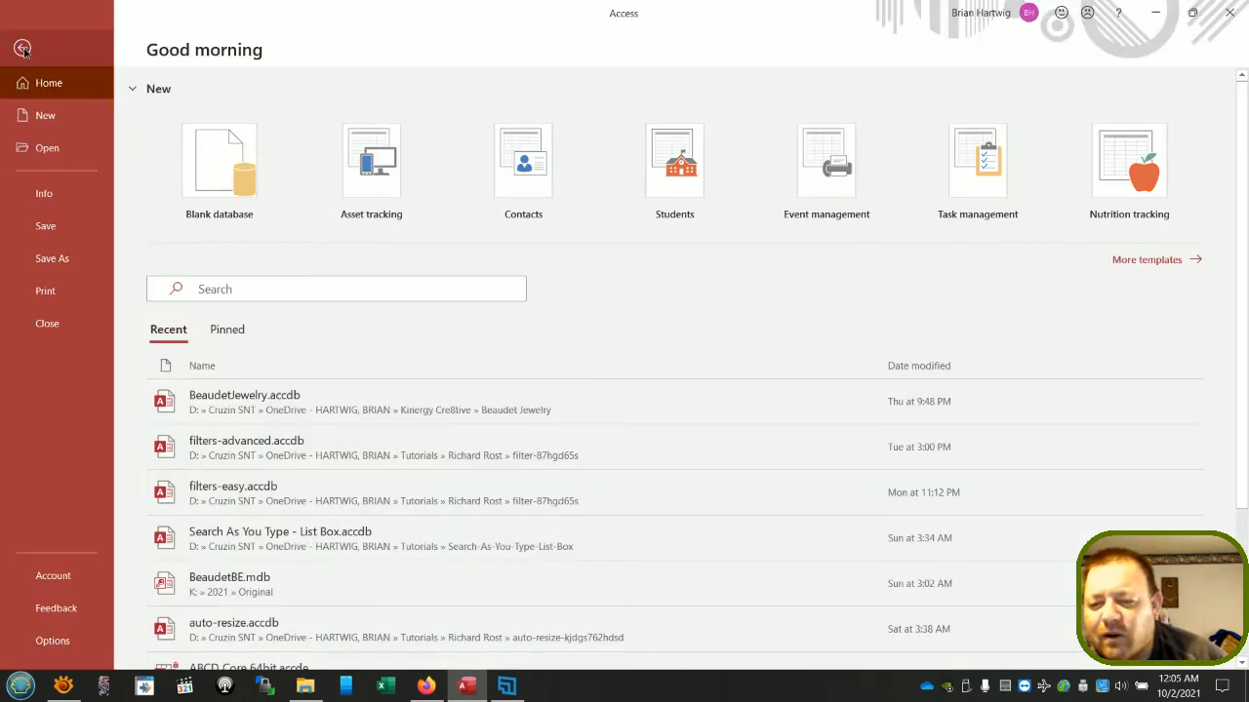
{"action": "left_click", "coordinate": [22, 48]}
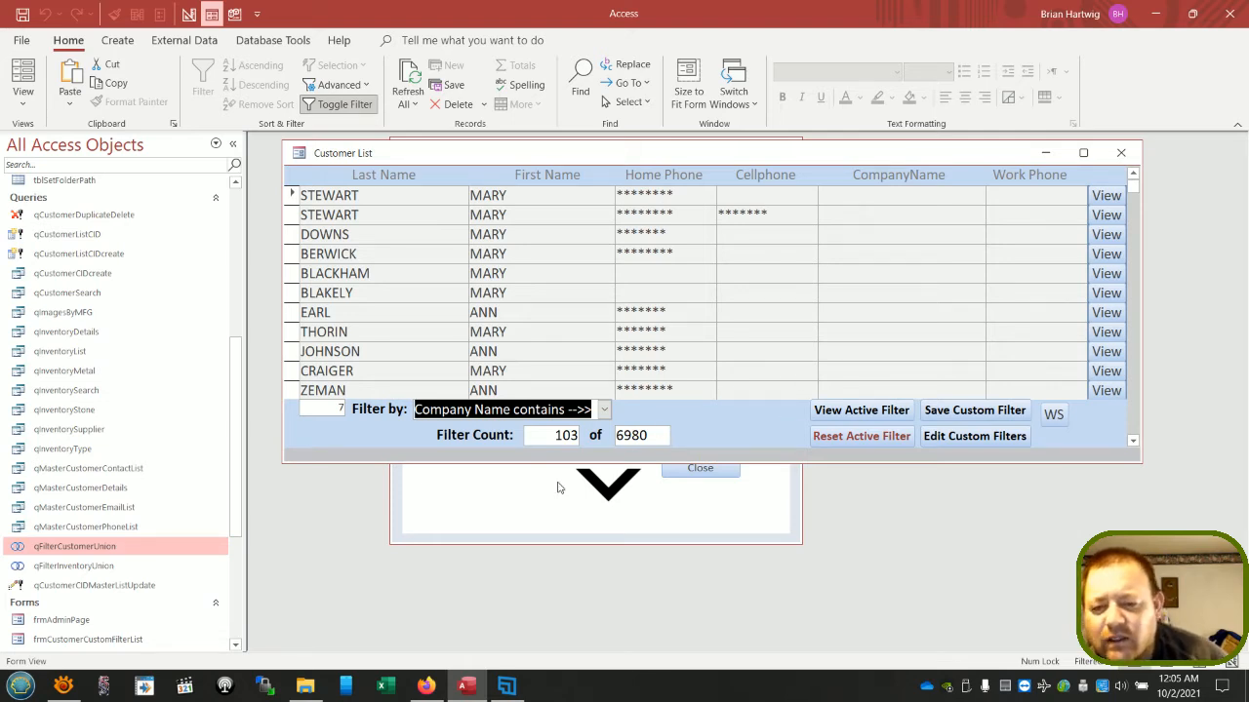
- Close the Beaudet Jewelry home form, saving the design changes to frmMainPage
{"action": "left_click", "coordinate": [504, 514]}
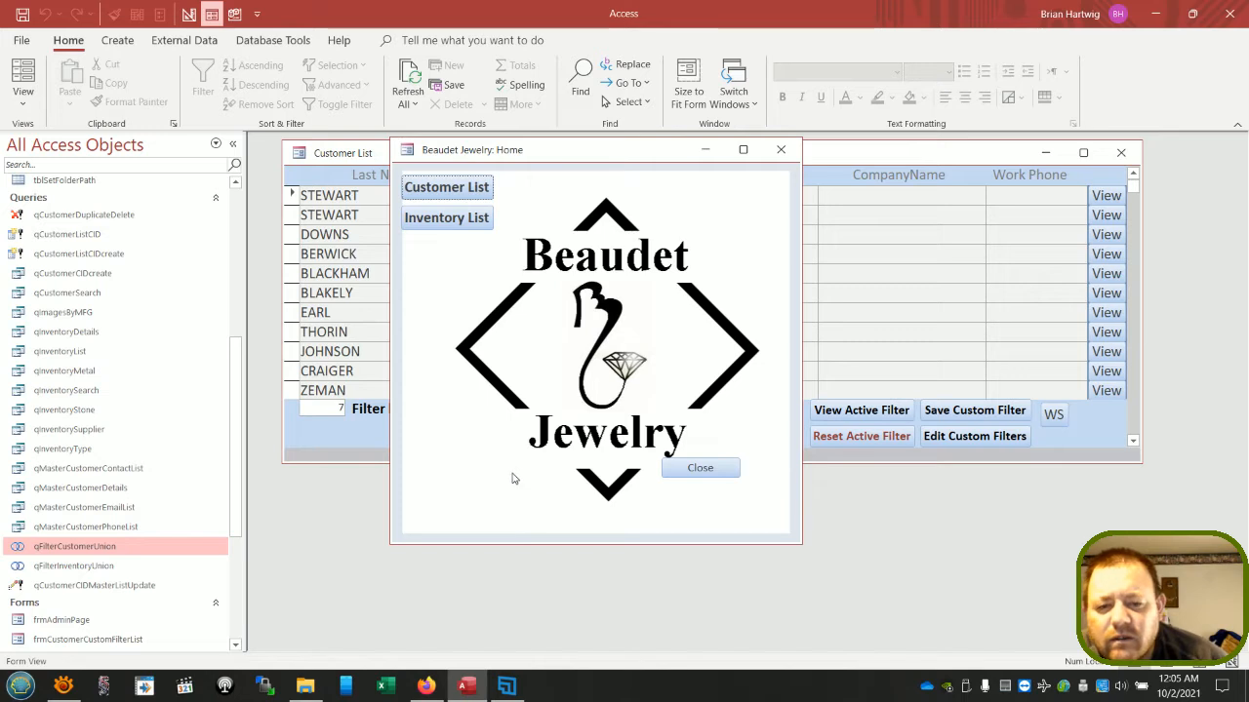
{"action": "left_click", "coordinate": [710, 472]}
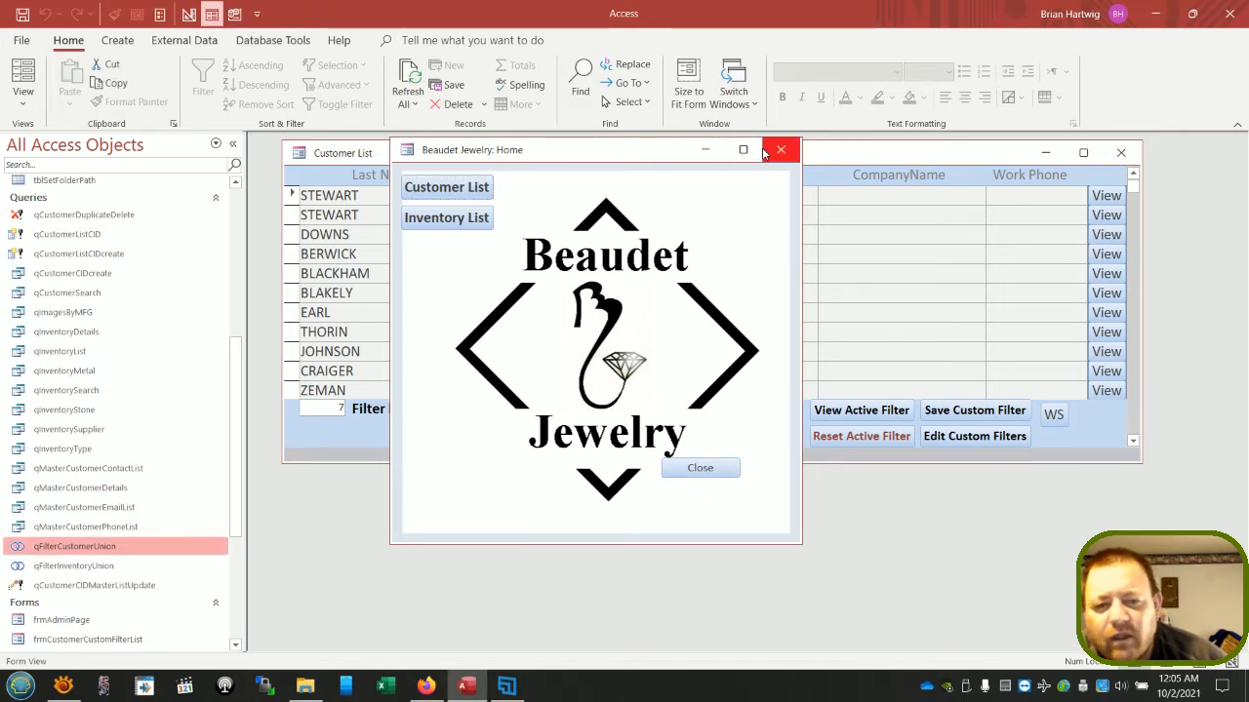
{"action": "scroll", "coordinate": [70, 552], "scroll_direction": "down", "scroll_amount": 4}
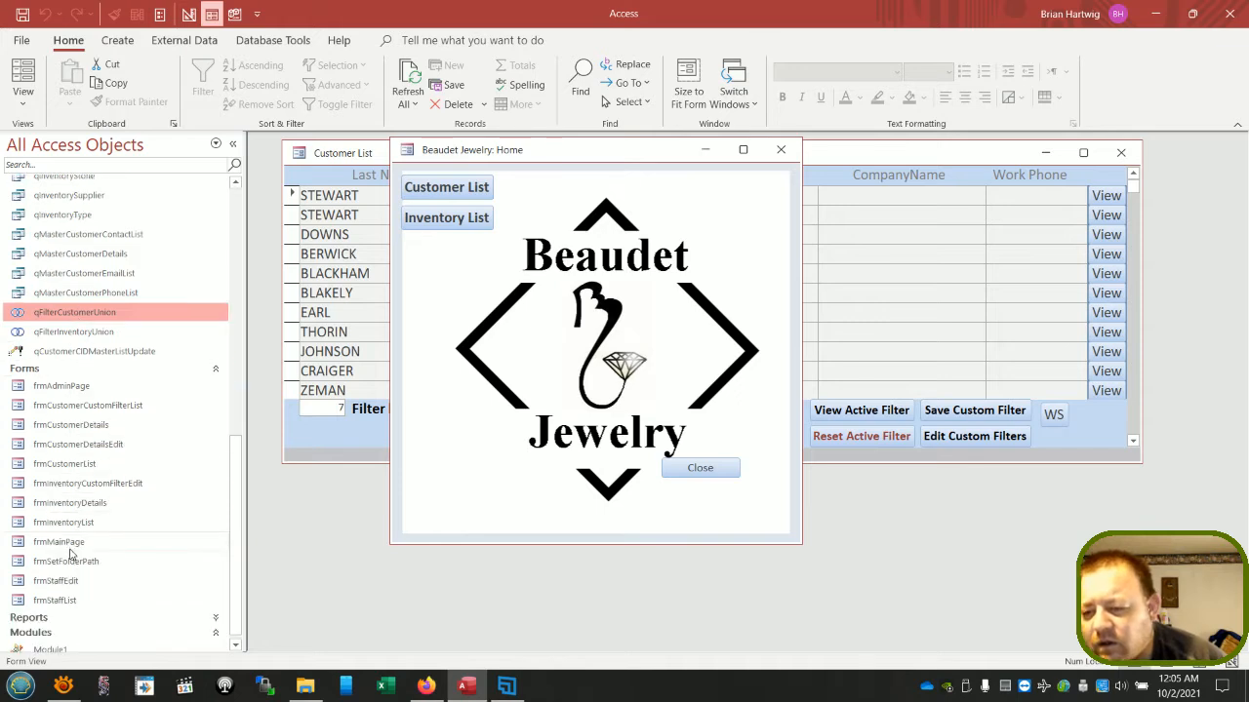
{"action": "left_click", "coordinate": [70, 547]}
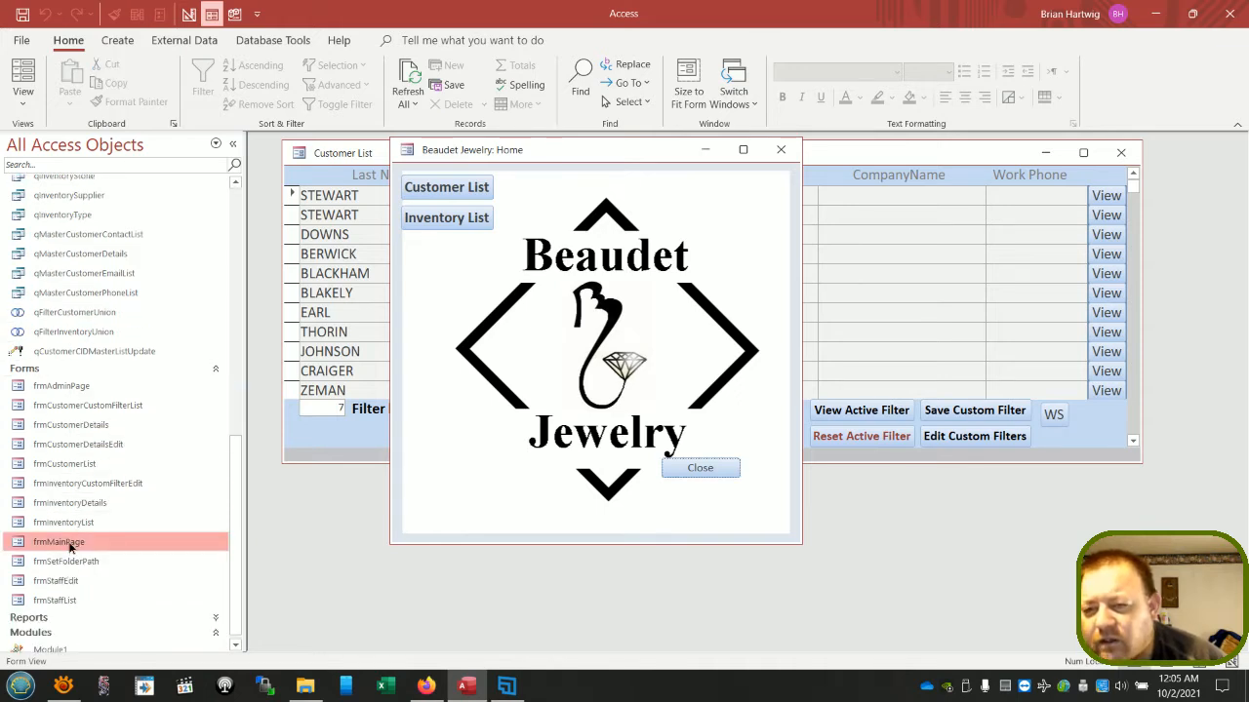
{"action": "left_click", "coordinate": [781, 149]}
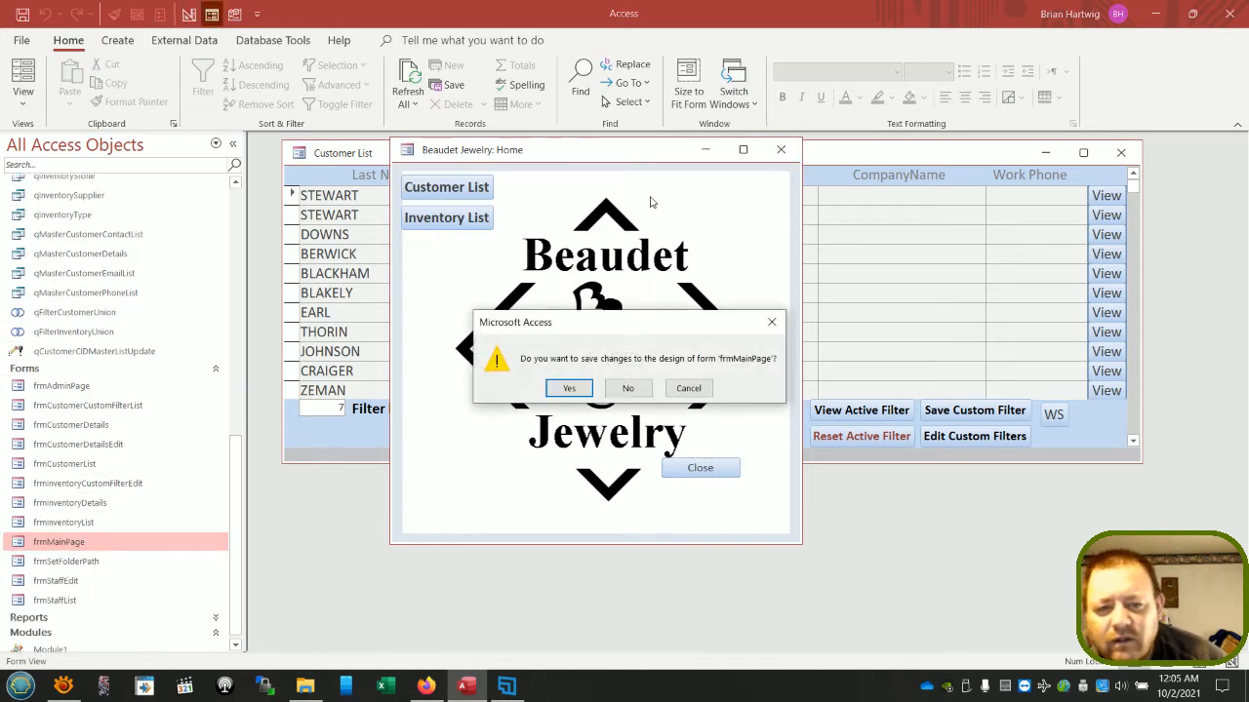
{"action": "left_click", "coordinate": [564, 391]}
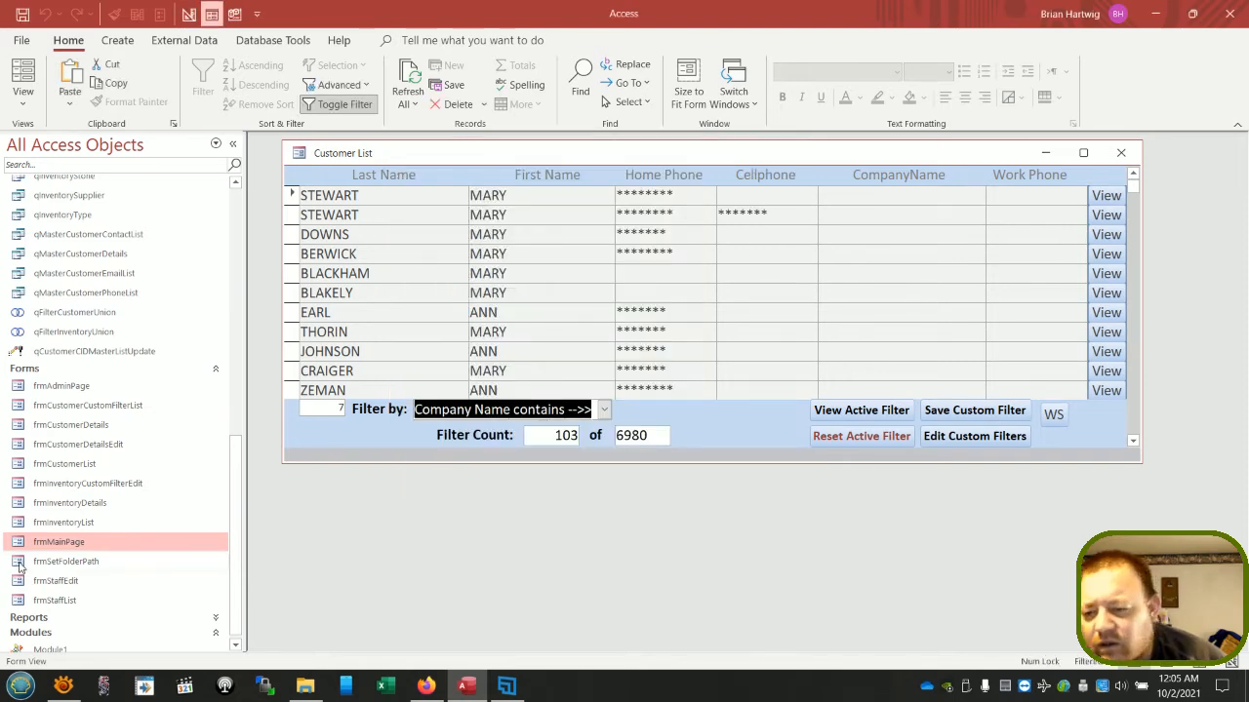
- Reopen frmMainPage to check it, close it again and bring back the list of database objects
{"action": "double_click", "coordinate": [60, 543]}
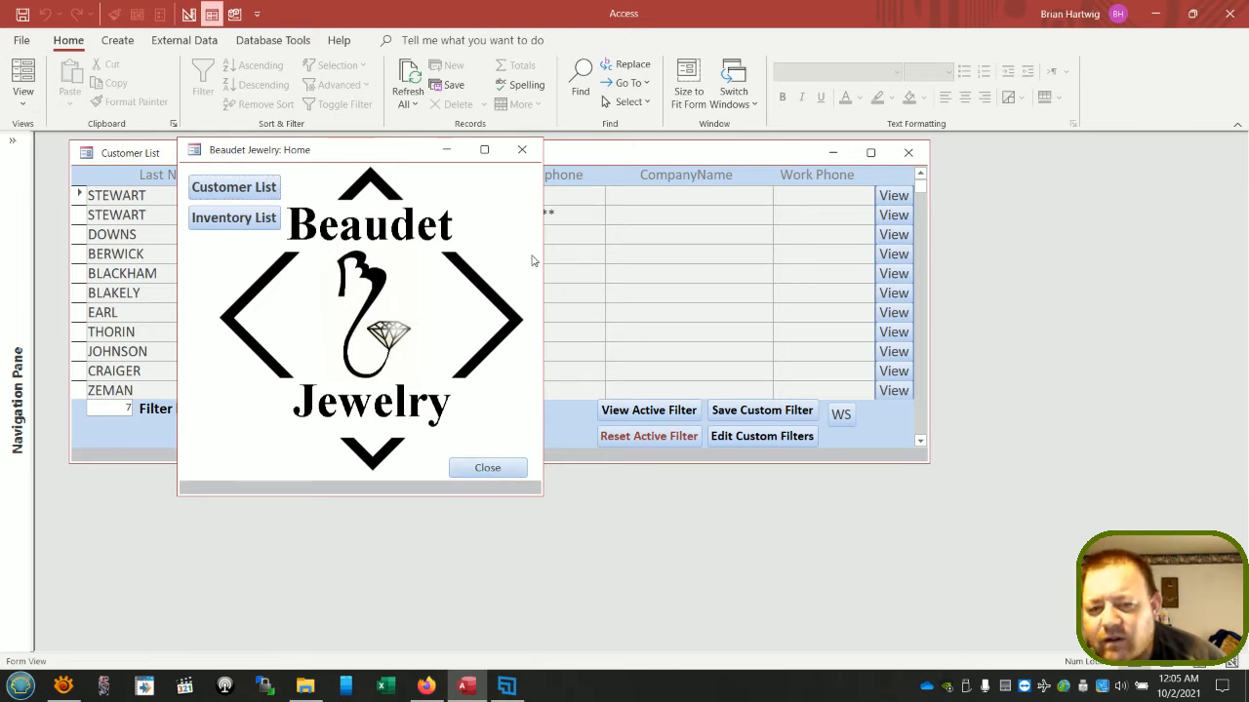
{"action": "left_click", "coordinate": [524, 151]}
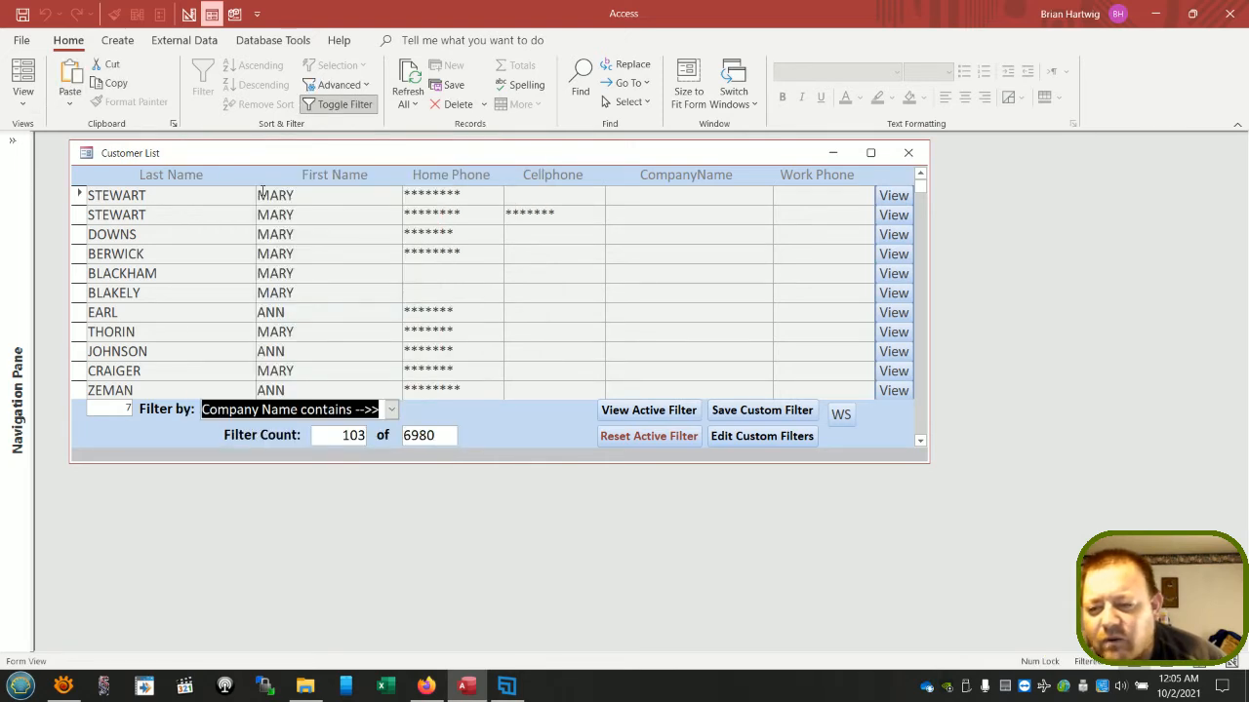
{"action": "left_click", "coordinate": [10, 362]}
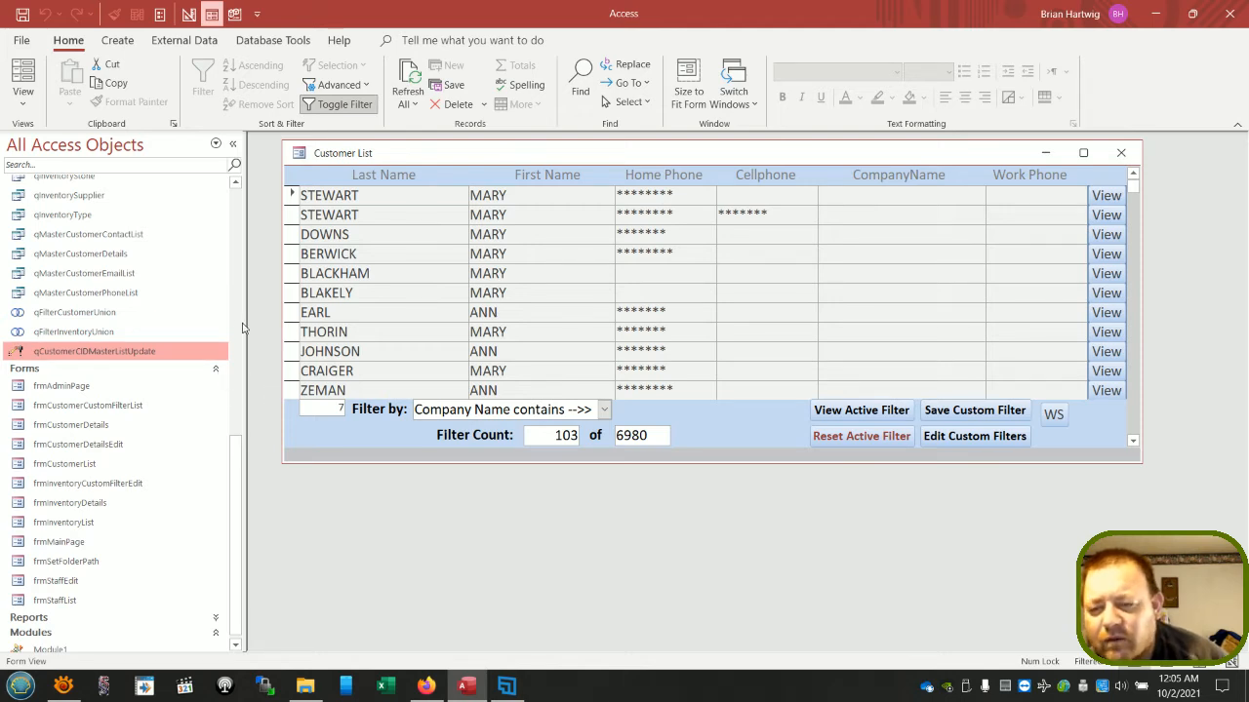
{"action": "left_click", "coordinate": [232, 143]}
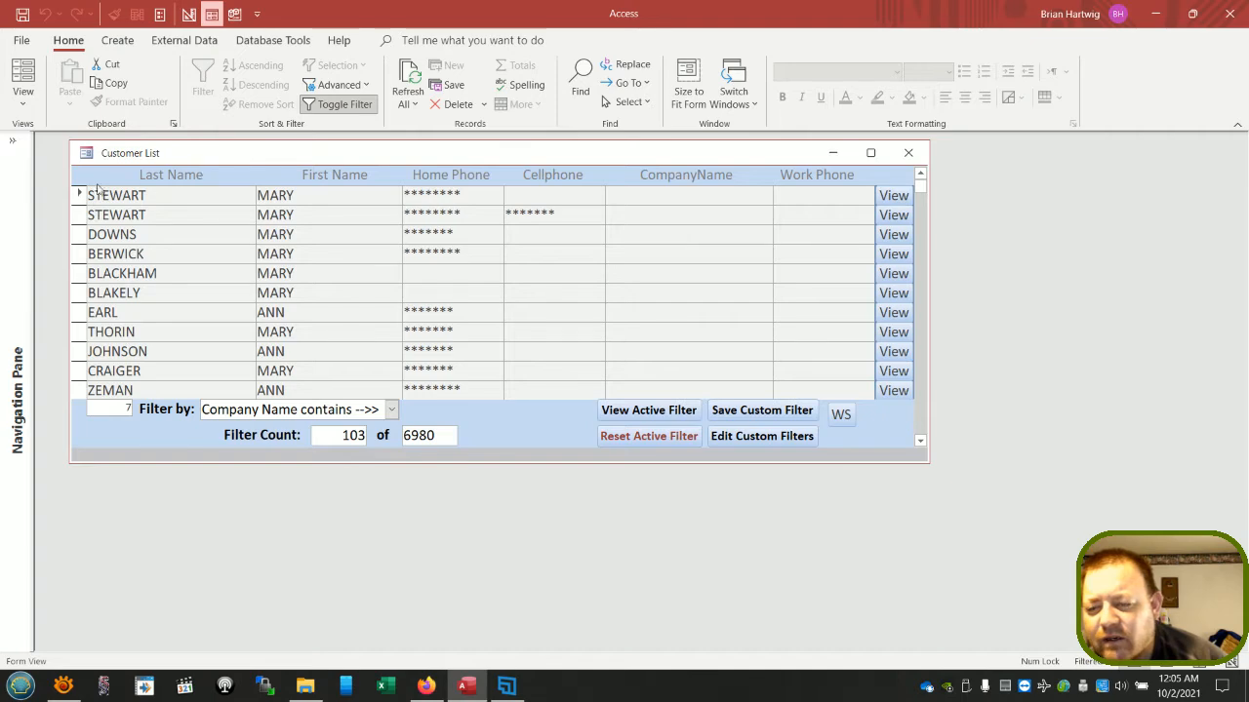
{"action": "left_click", "coordinate": [10, 215]}
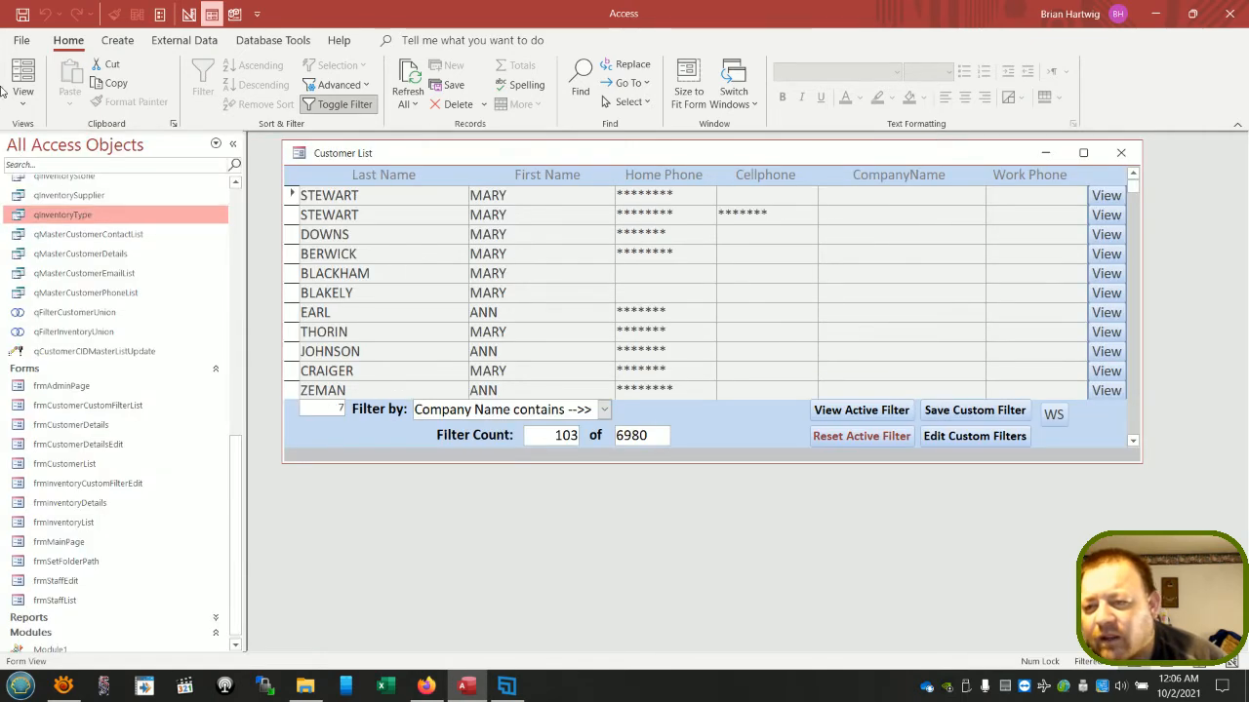
- Set frmMainPage as the display form in the current database options
{"action": "left_click", "coordinate": [21, 41]}
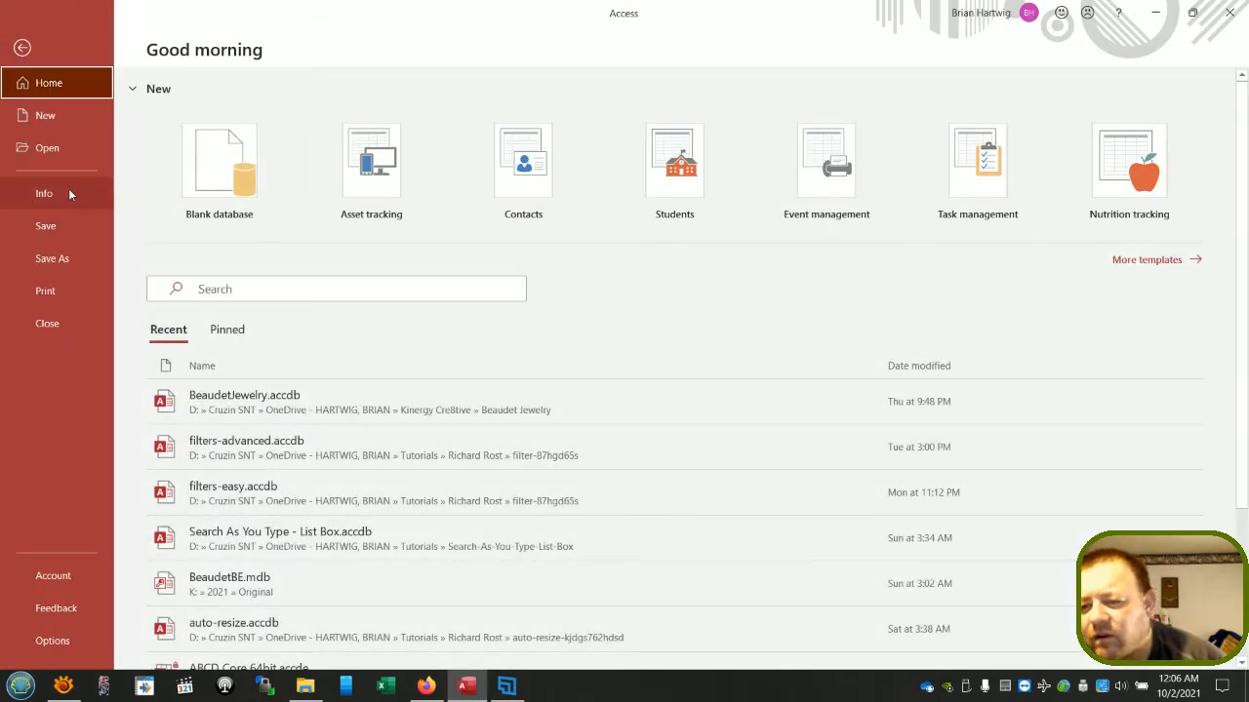
{"action": "left_click", "coordinate": [53, 641]}
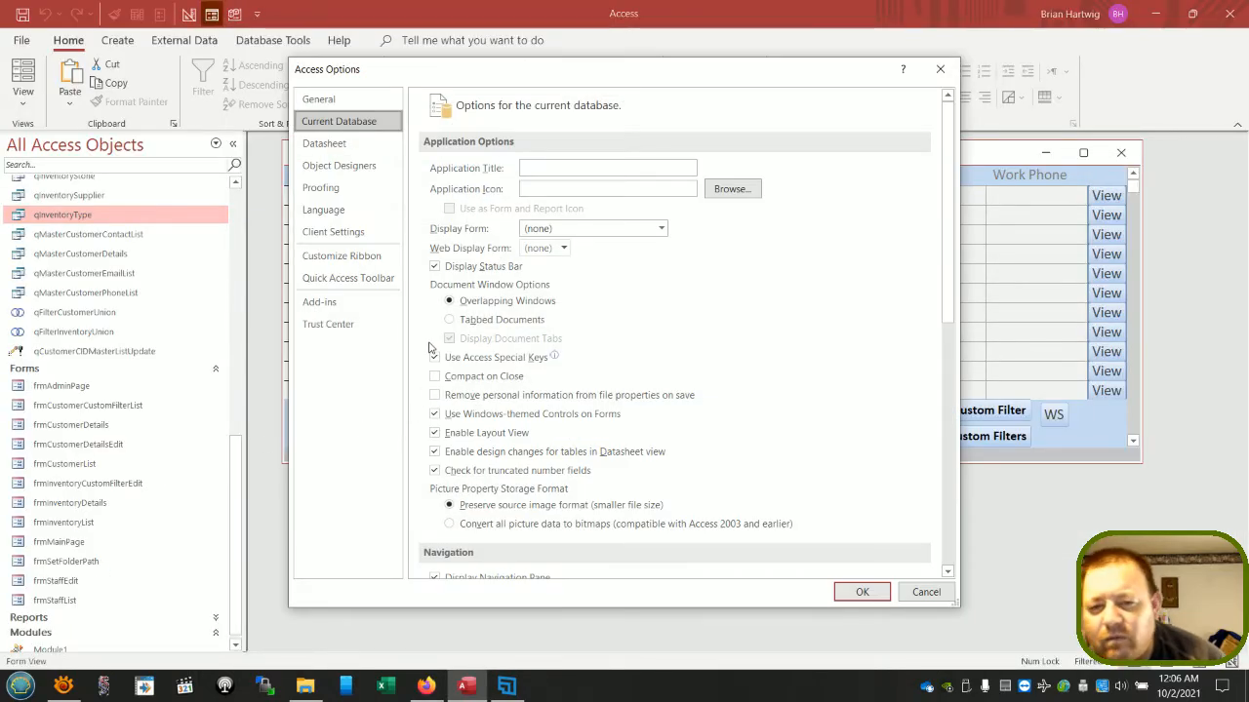
{"action": "left_click", "coordinate": [586, 229]}
{"action": "left_click", "coordinate": [660, 229]}
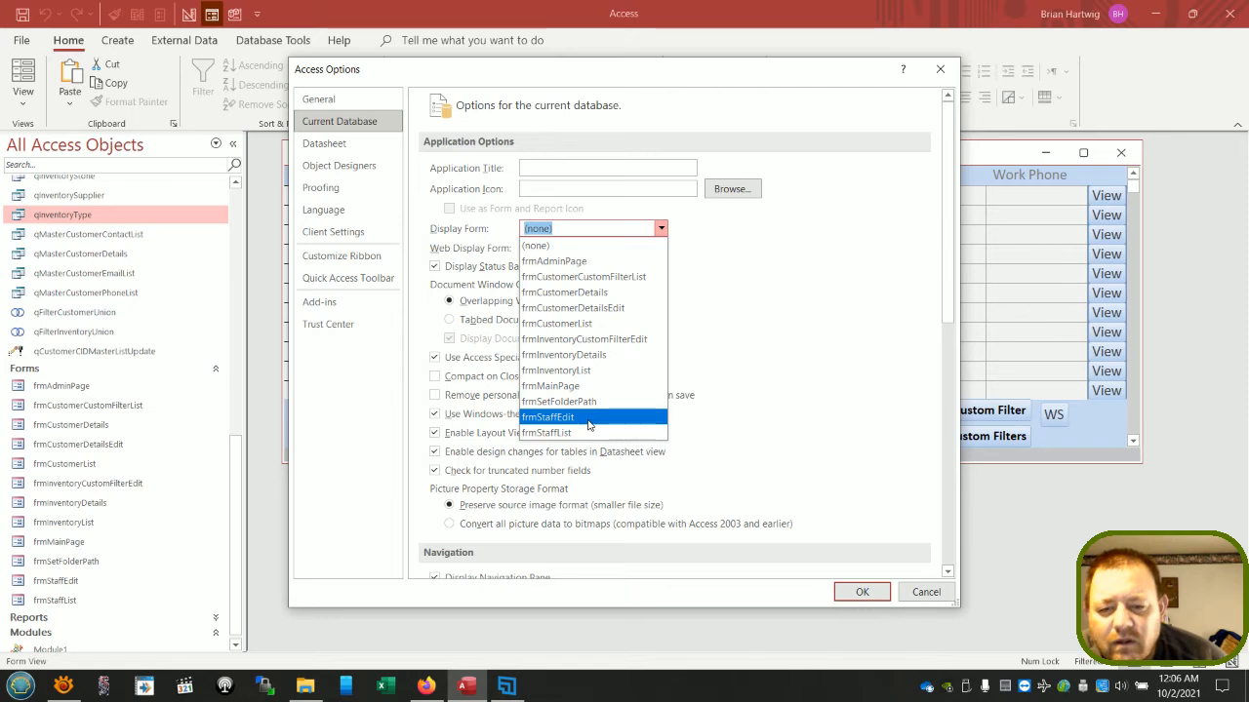
{"action": "left_click", "coordinate": [589, 387]}
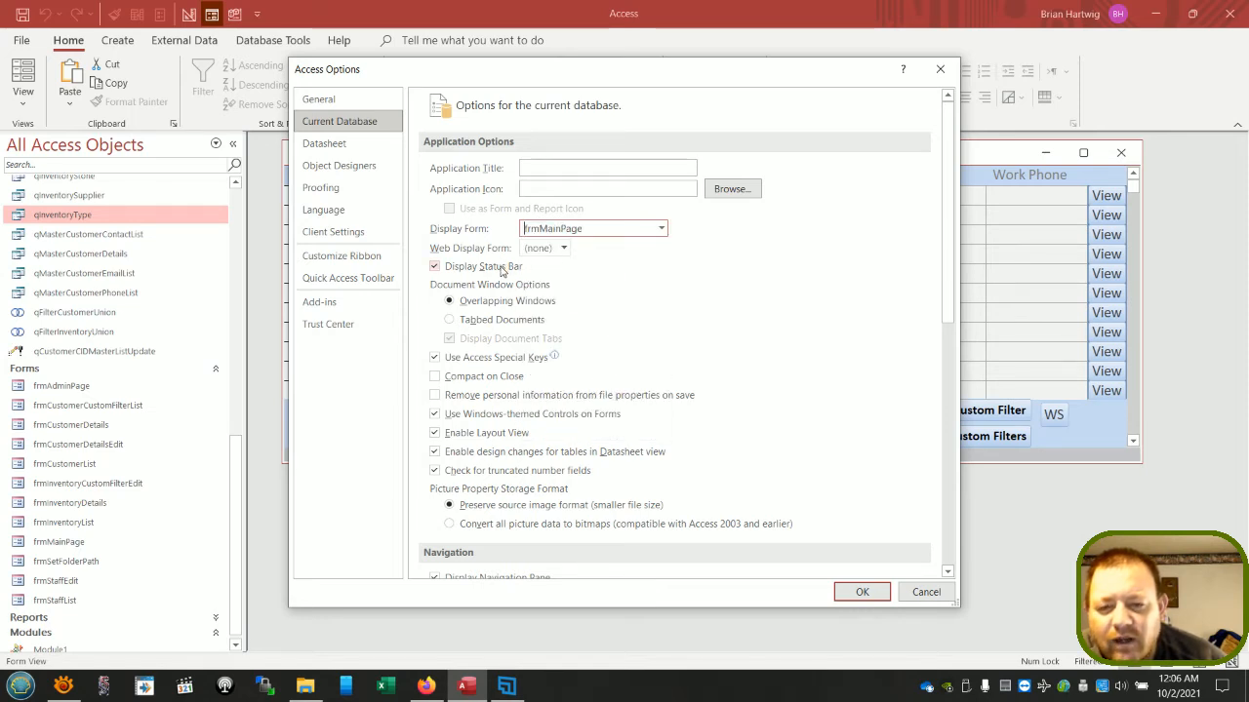
- Browse for an application icon in the inv-images\logos folder under 2021 on the KINGSTON (K:) drive
{"action": "left_click", "coordinate": [549, 168]}
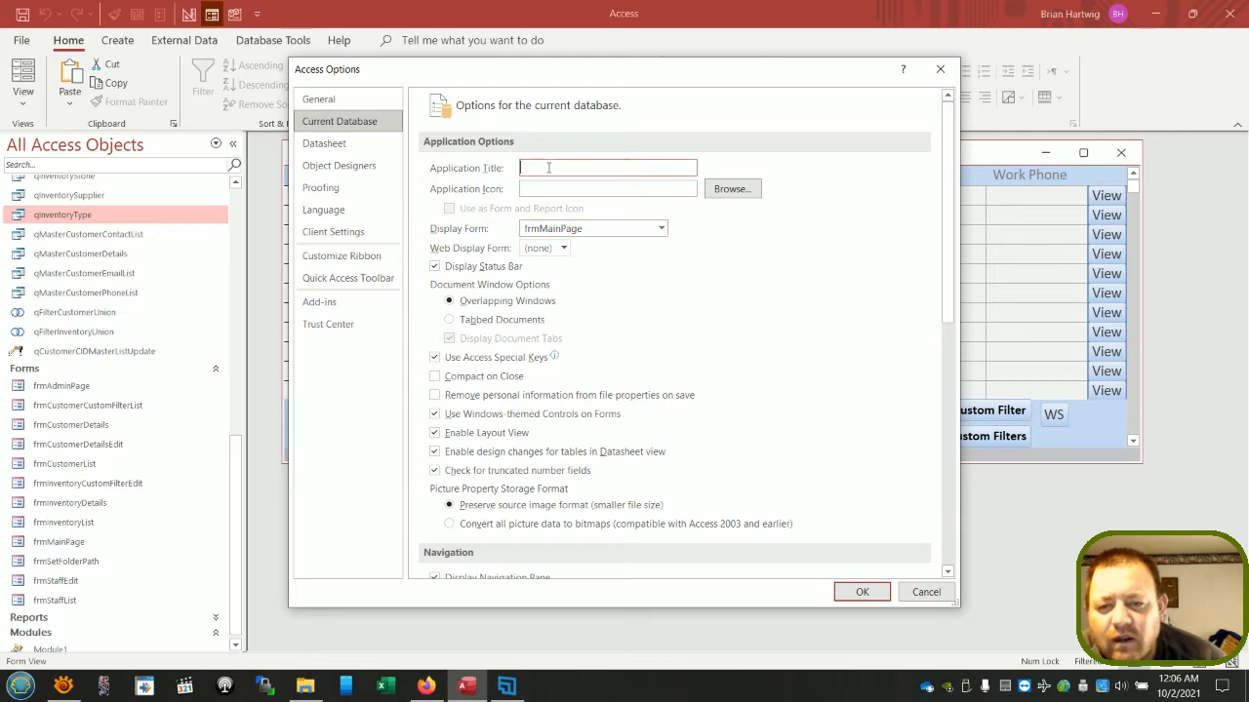
{"action": "left_click", "coordinate": [722, 188]}
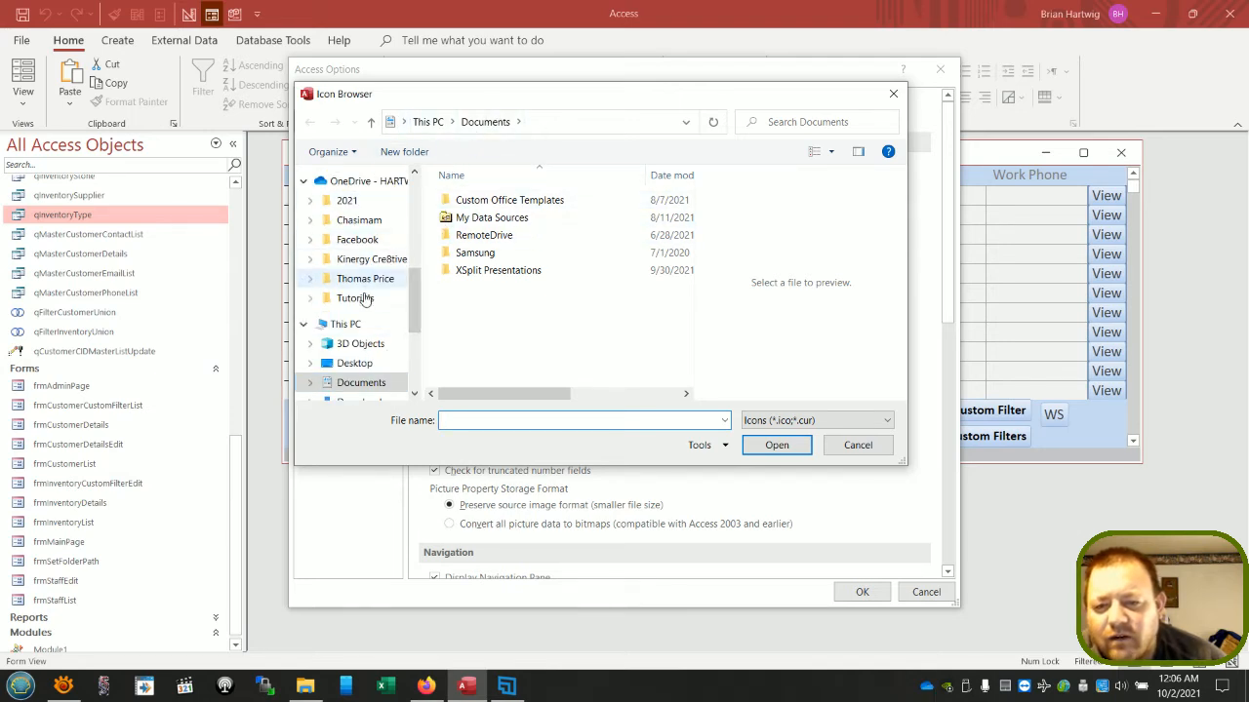
{"action": "scroll", "coordinate": [366, 295], "scroll_direction": "down", "scroll_amount": 2}
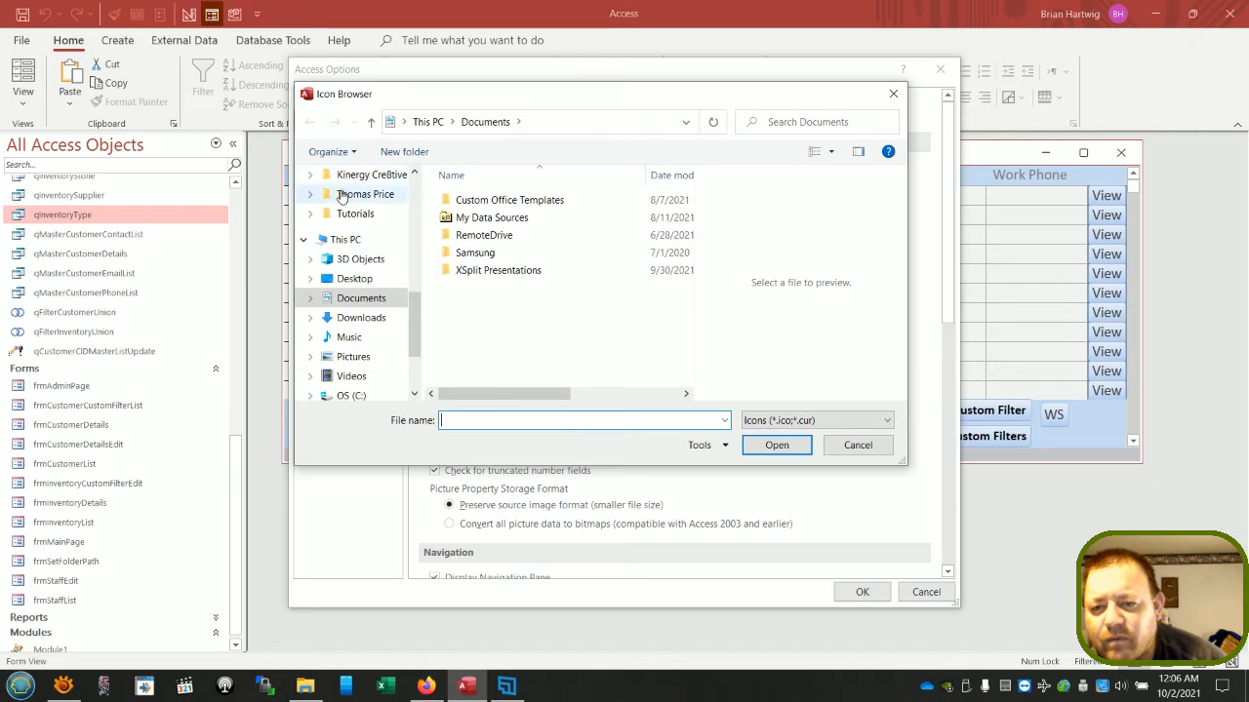
{"action": "scroll", "coordinate": [340, 264], "scroll_direction": "down", "scroll_amount": 2}
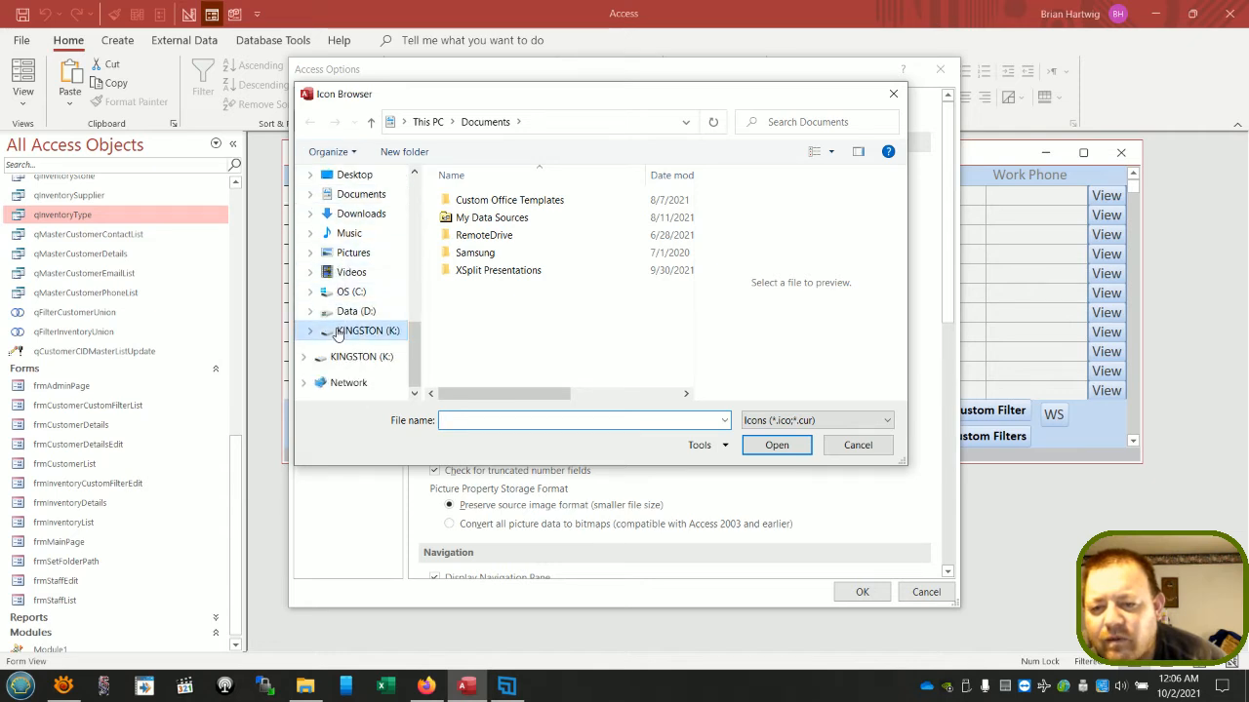
{"action": "left_click", "coordinate": [337, 333]}
{"action": "left_click", "coordinate": [476, 200]}
{"action": "left_click", "coordinate": [476, 200]}
{"action": "left_click", "coordinate": [529, 200]}
{"action": "double_click", "coordinate": [529, 200]}
{"action": "left_click", "coordinate": [525, 203]}
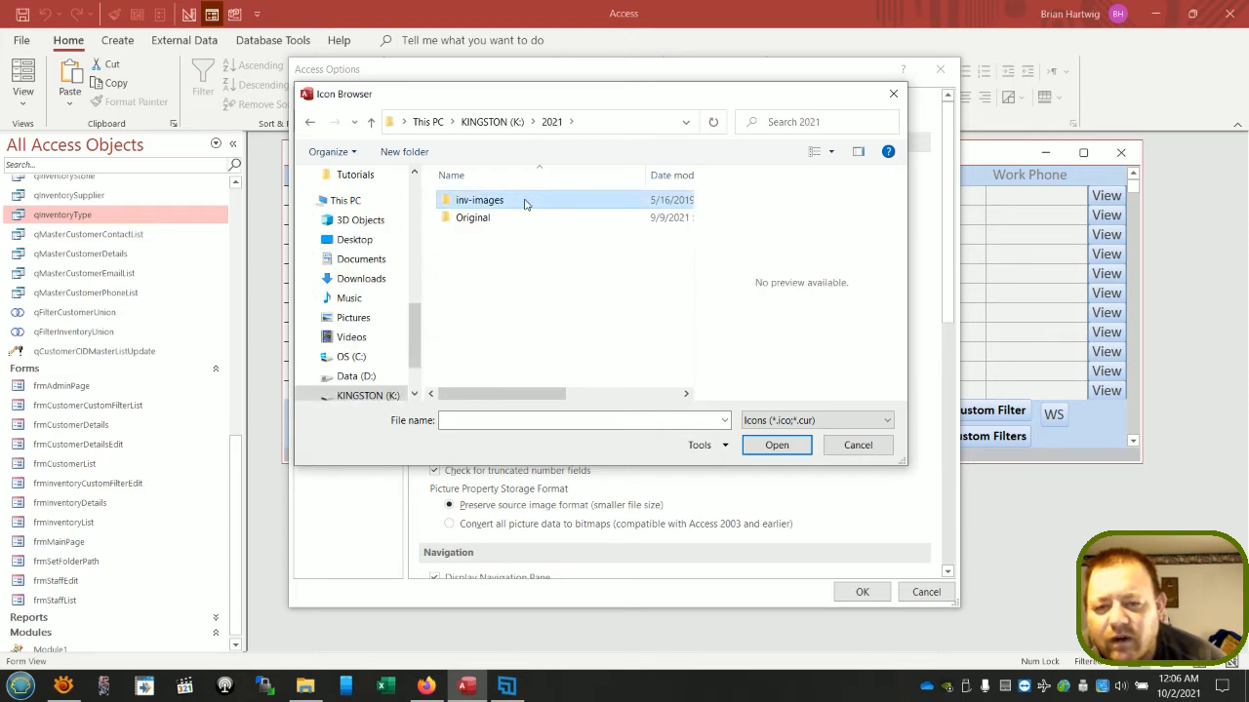
{"action": "double_click", "coordinate": [525, 203]}
{"action": "double_click", "coordinate": [525, 203]}
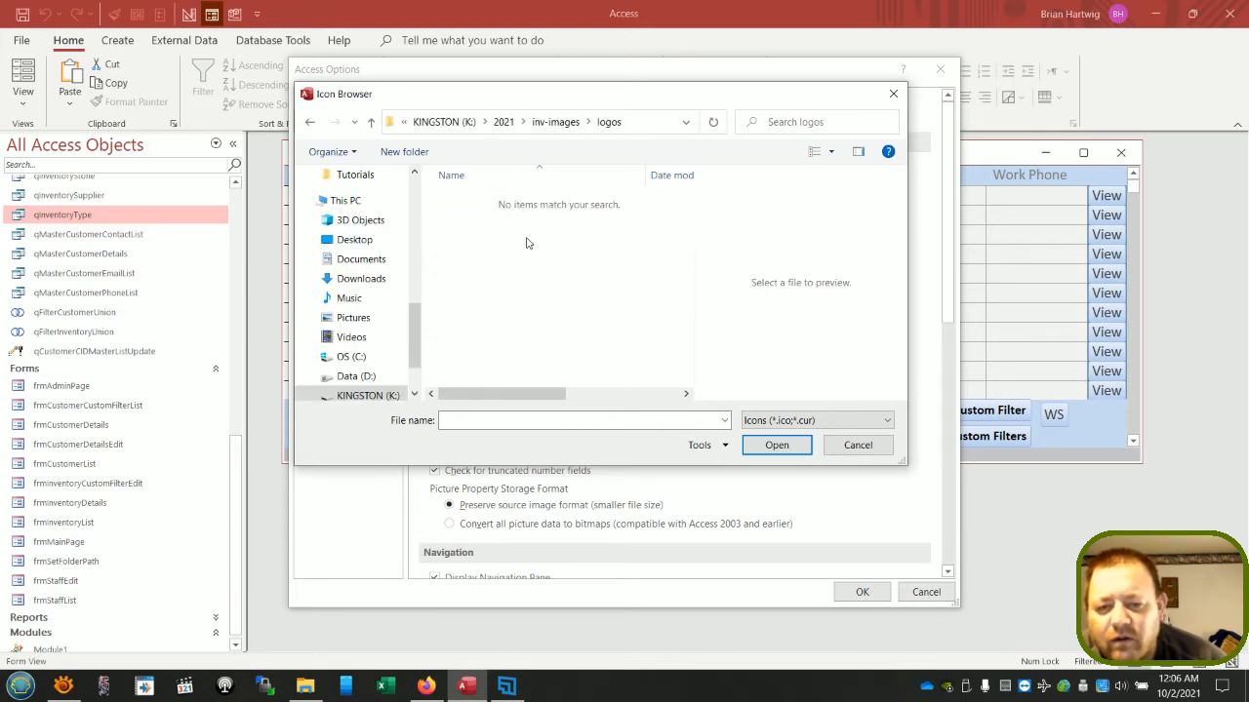
- Show bitmap files in the logos folder and choose logo-08.bmp as the application icon
{"action": "left_click", "coordinate": [835, 422]}
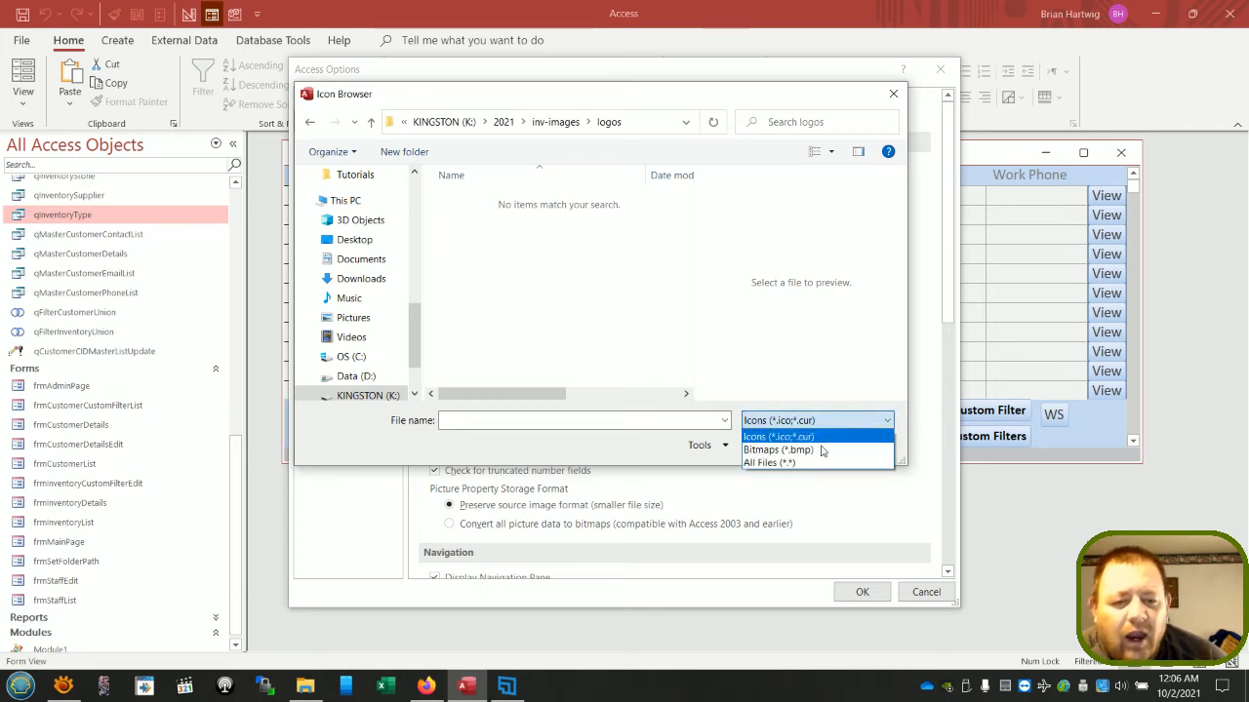
{"action": "left_click", "coordinate": [812, 450]}
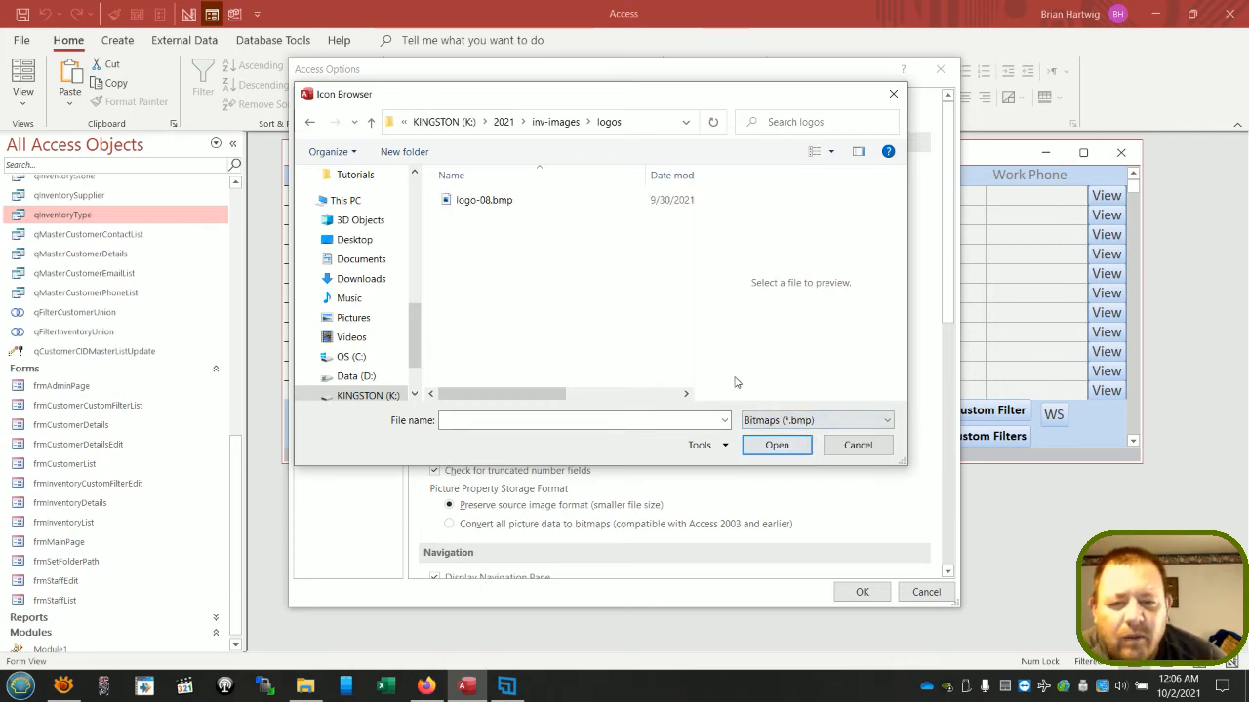
{"action": "double_click", "coordinate": [480, 201]}
- Set the application title to Beaudet Jewelry and apply the current database options
{"action": "left_click", "coordinate": [549, 168]}
{"action": "type", "text": "Beaudet Jewelry"}
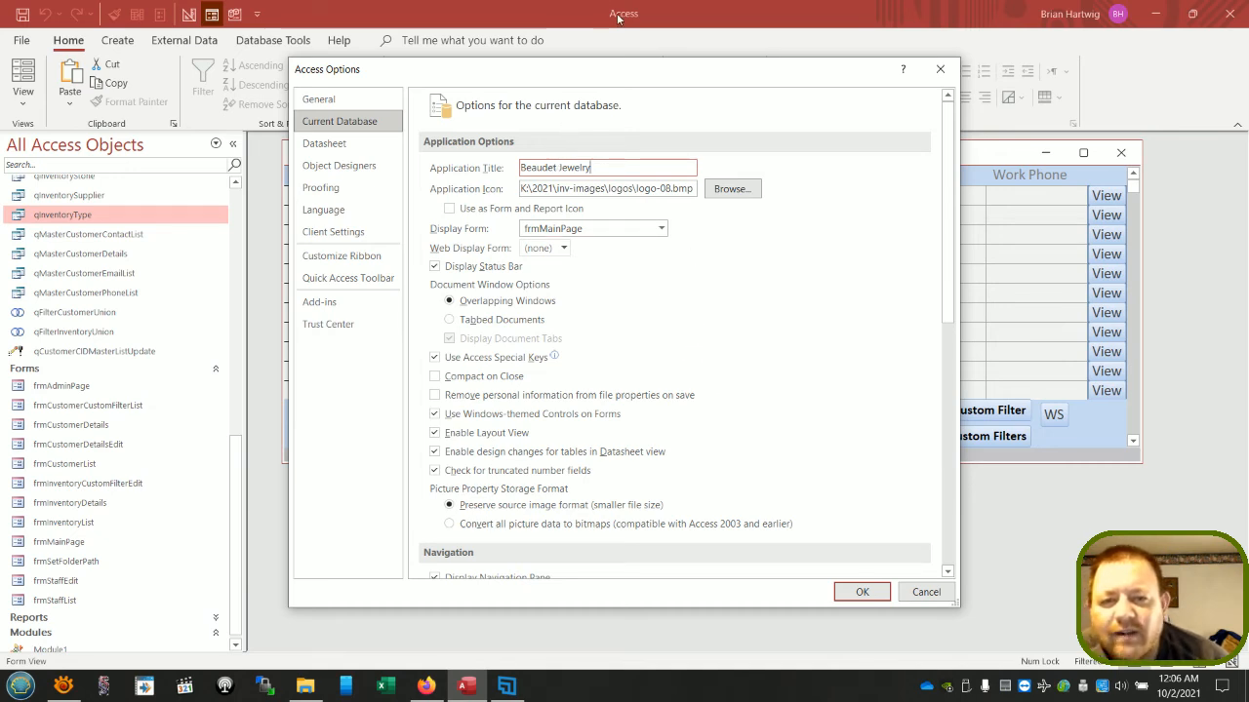
{"action": "left_click", "coordinate": [863, 592]}
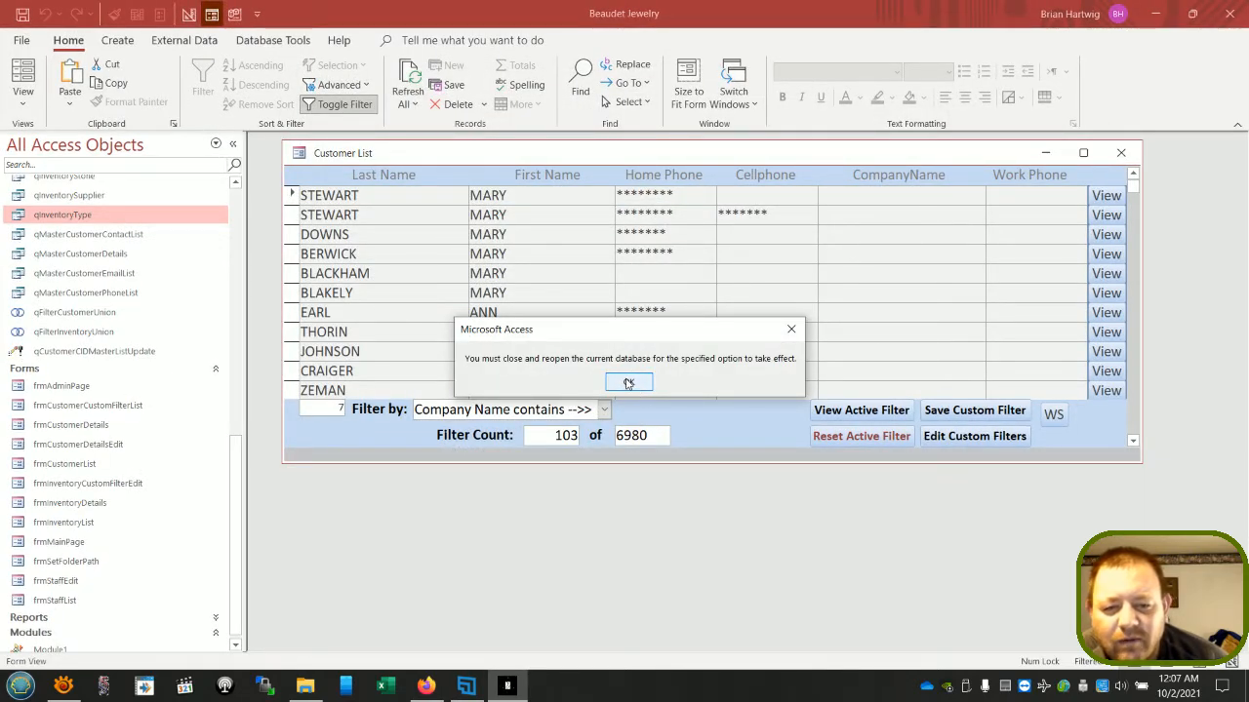
{"action": "left_click", "coordinate": [628, 384]}
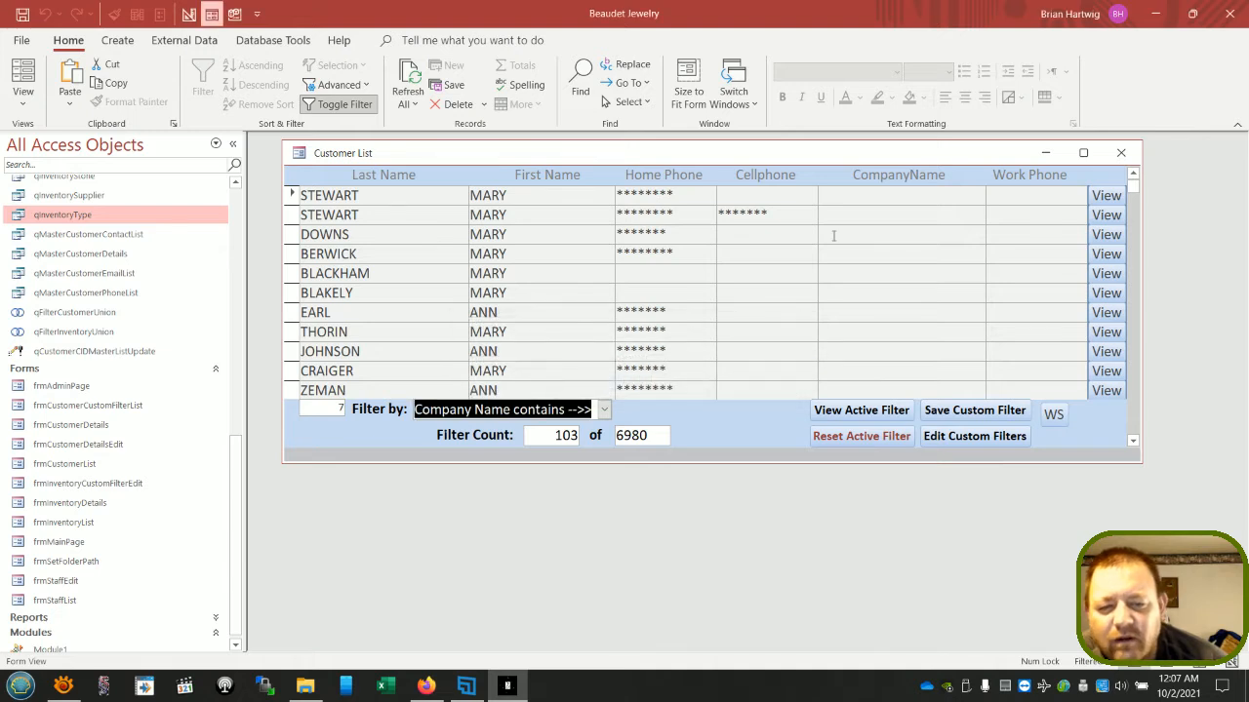
- Close the Customer List form and Access, and reopen BeaudetJewelry.accdb from the recent Access files
{"action": "left_click", "coordinate": [1119, 153]}
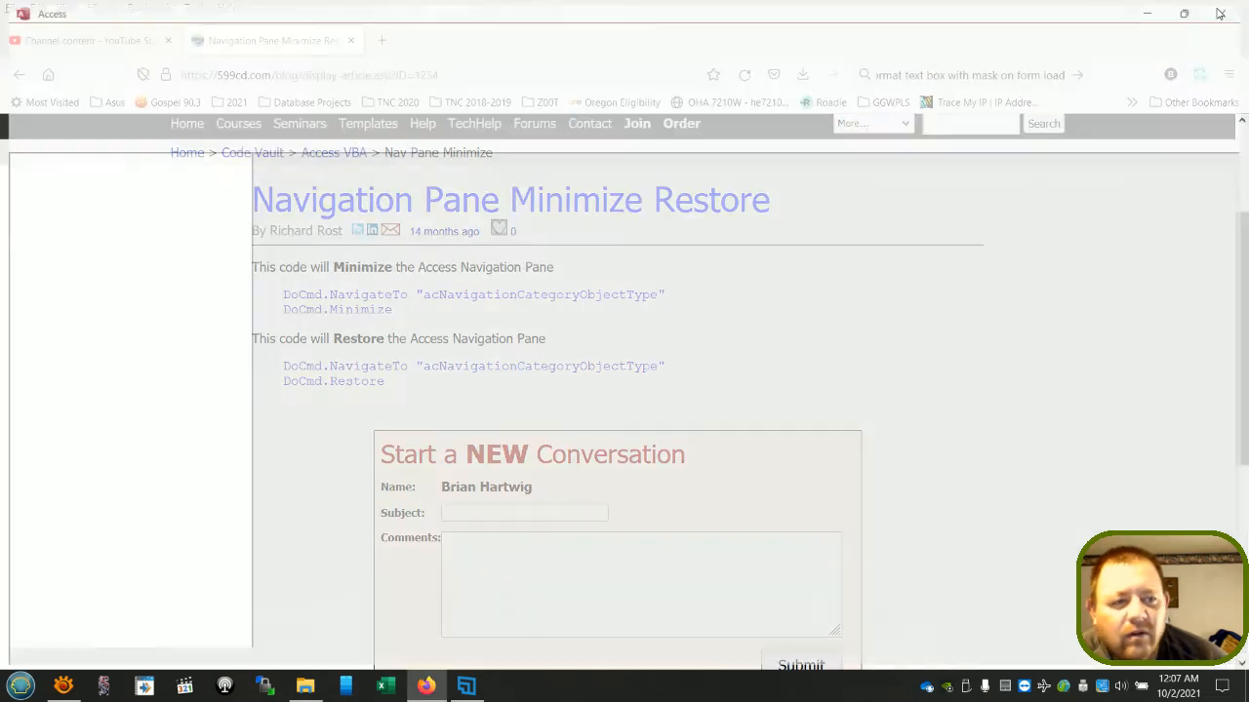
{"action": "left_click", "coordinate": [1230, 14]}
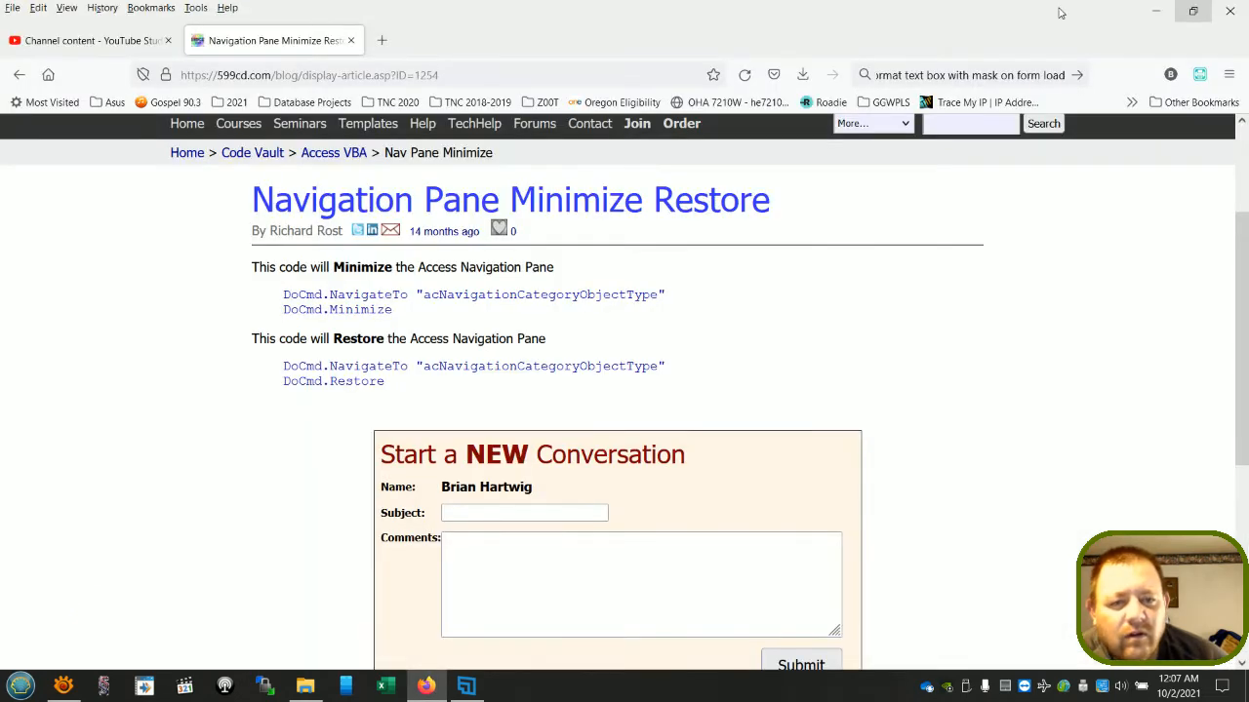
{"action": "left_click", "coordinate": [21, 685]}
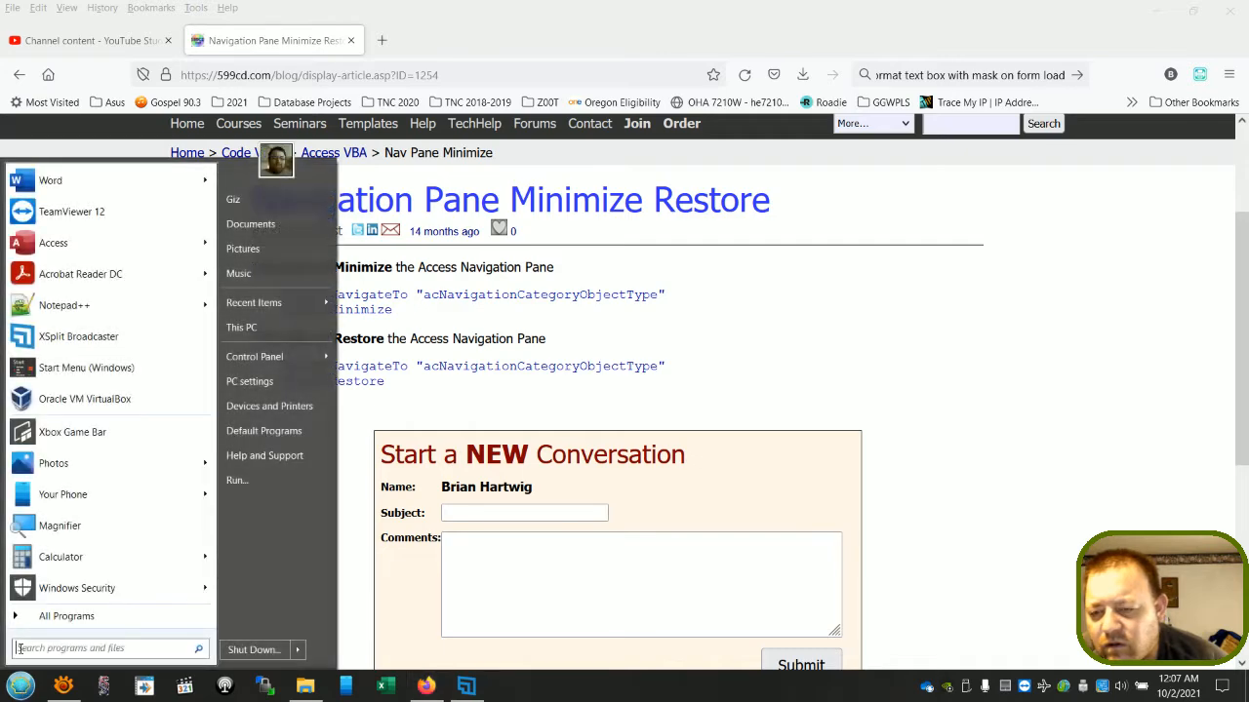
{"action": "mouse_move", "coordinate": [82, 254]}
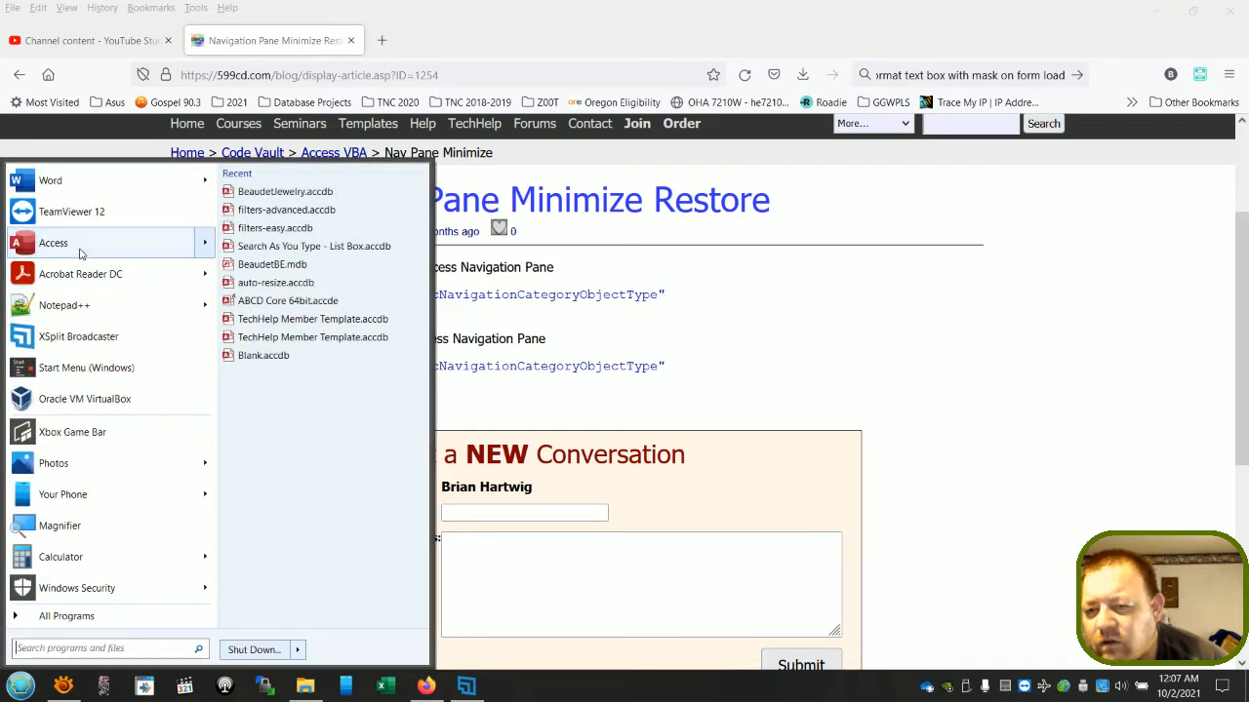
{"action": "left_click", "coordinate": [317, 192]}
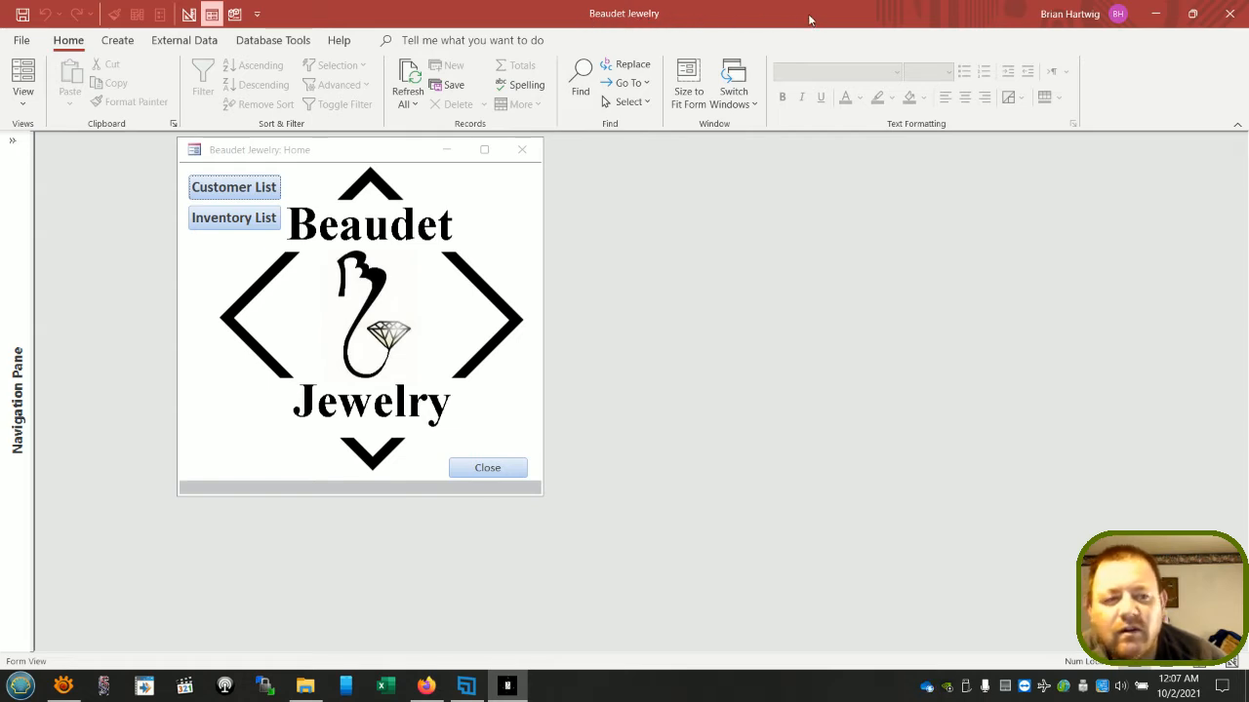
- Take the database window out of full screen, then resize and move it to fit the whole home form
{"action": "left_click", "coordinate": [29, 689]}
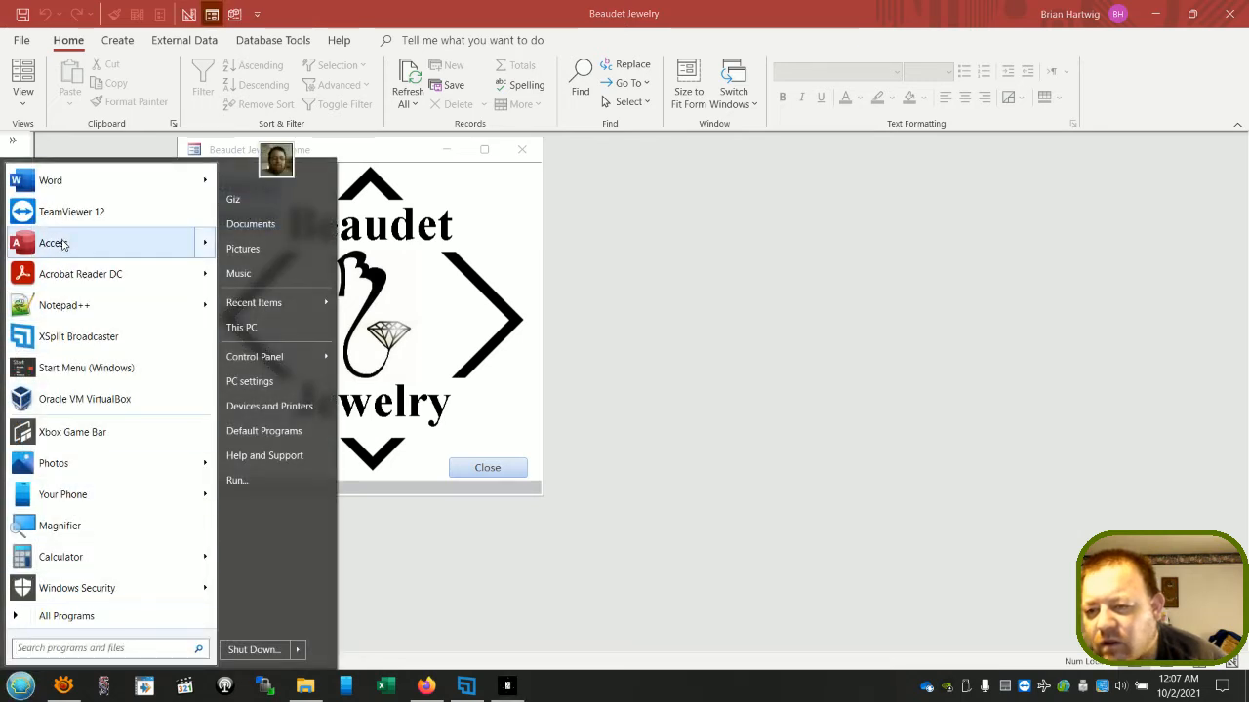
{"action": "mouse_move", "coordinate": [61, 244]}
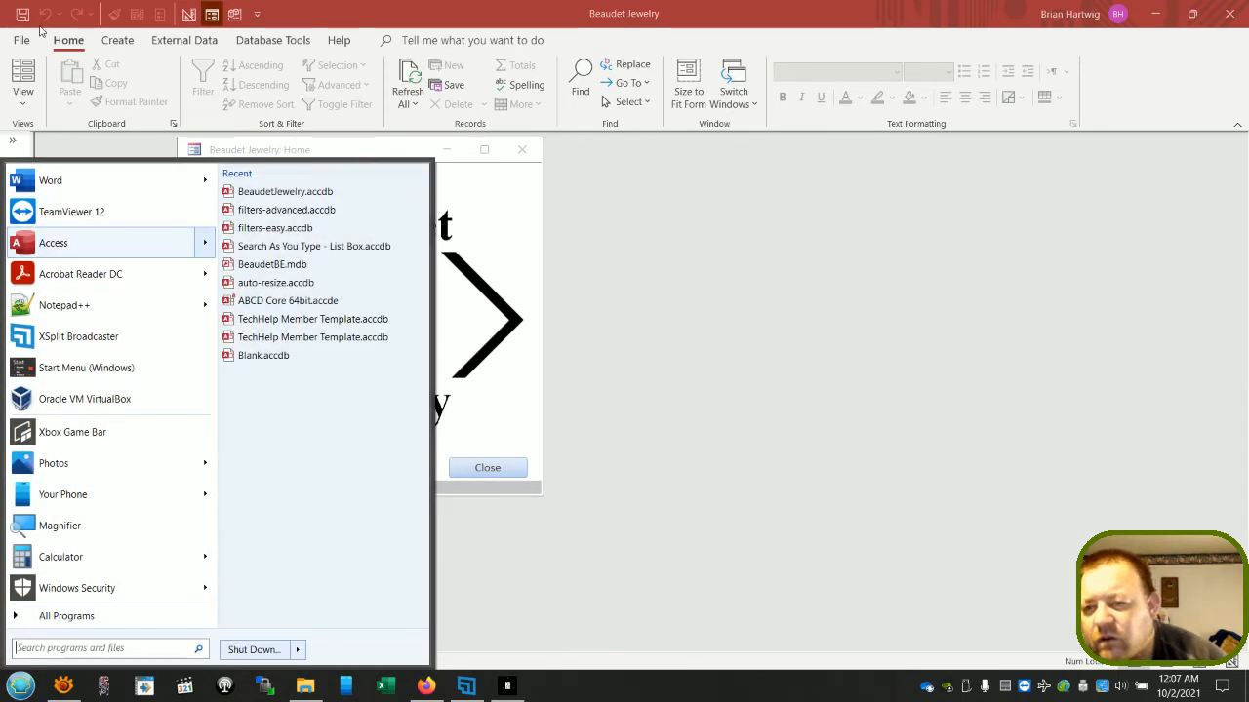
{"action": "left_click", "coordinate": [433, 14]}
{"action": "double_click", "coordinate": [433, 13]}
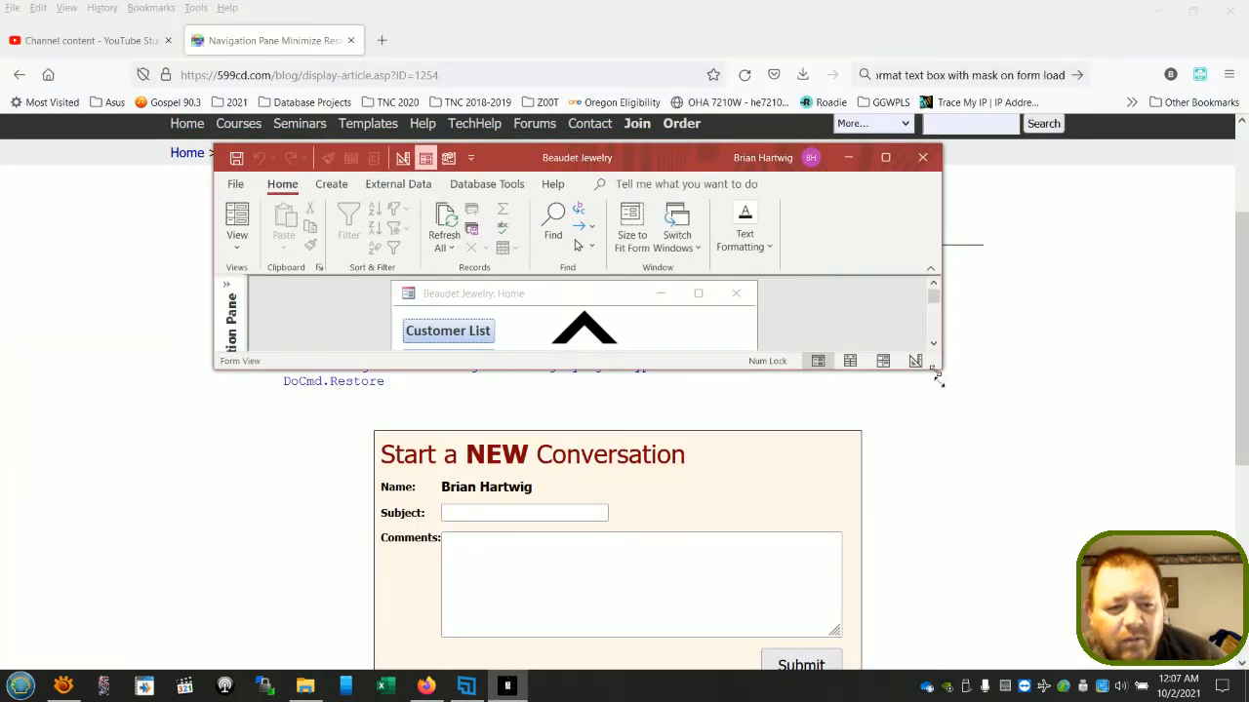
{"action": "left_click_drag", "start_coordinate": [935, 368], "coordinate": [953, 671]}
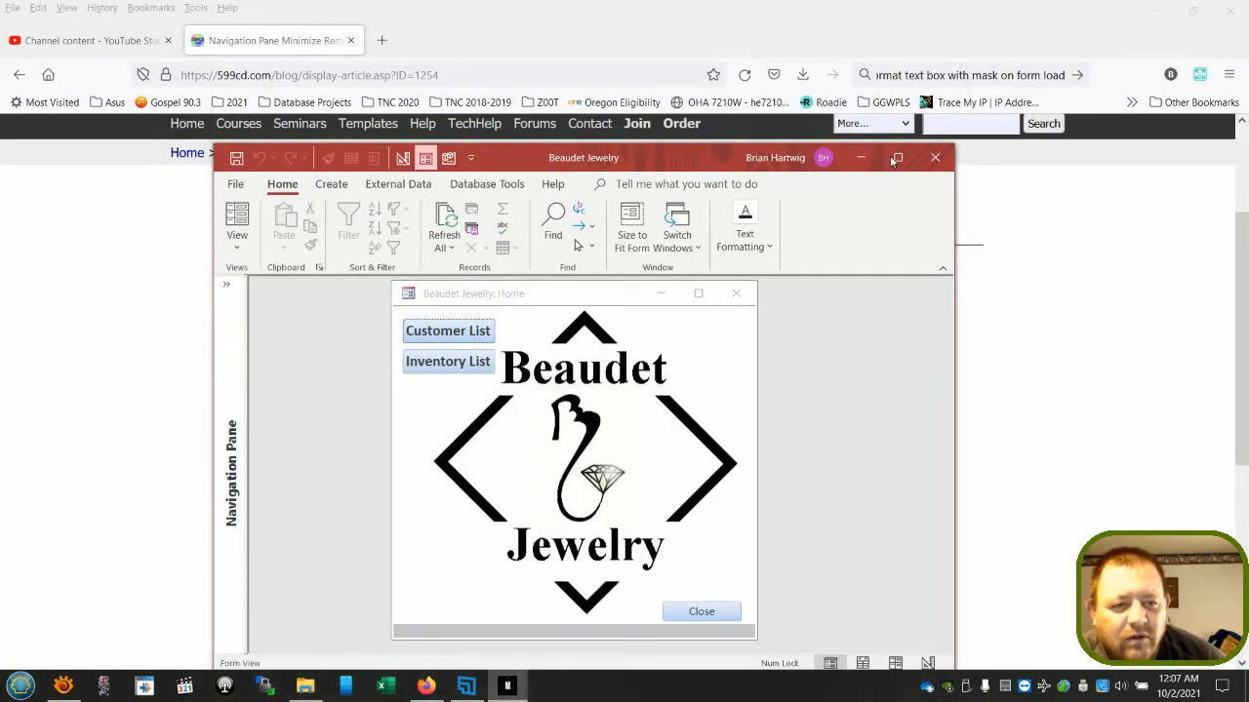
{"action": "left_click_drag", "start_coordinate": [700, 151], "coordinate": [700, 47]}
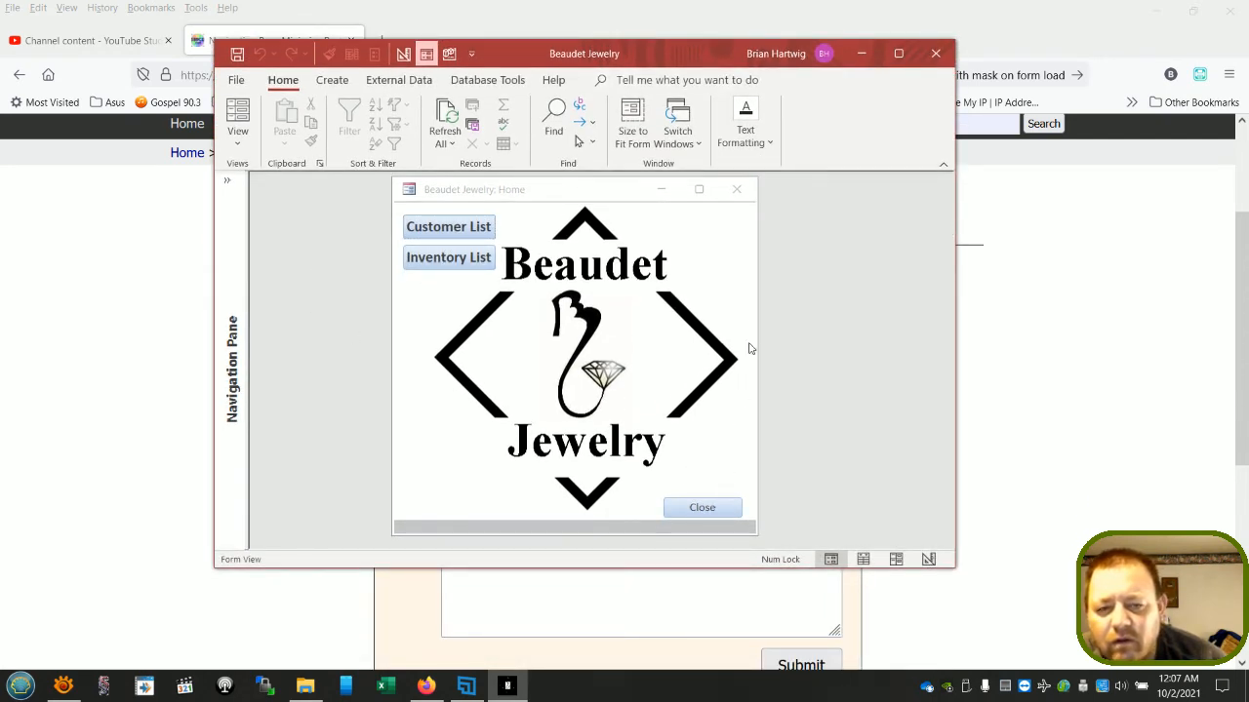
- Close the home form, reopen frmMainPage from the list of database objects and maximize the Access window
{"action": "left_click", "coordinate": [732, 195]}
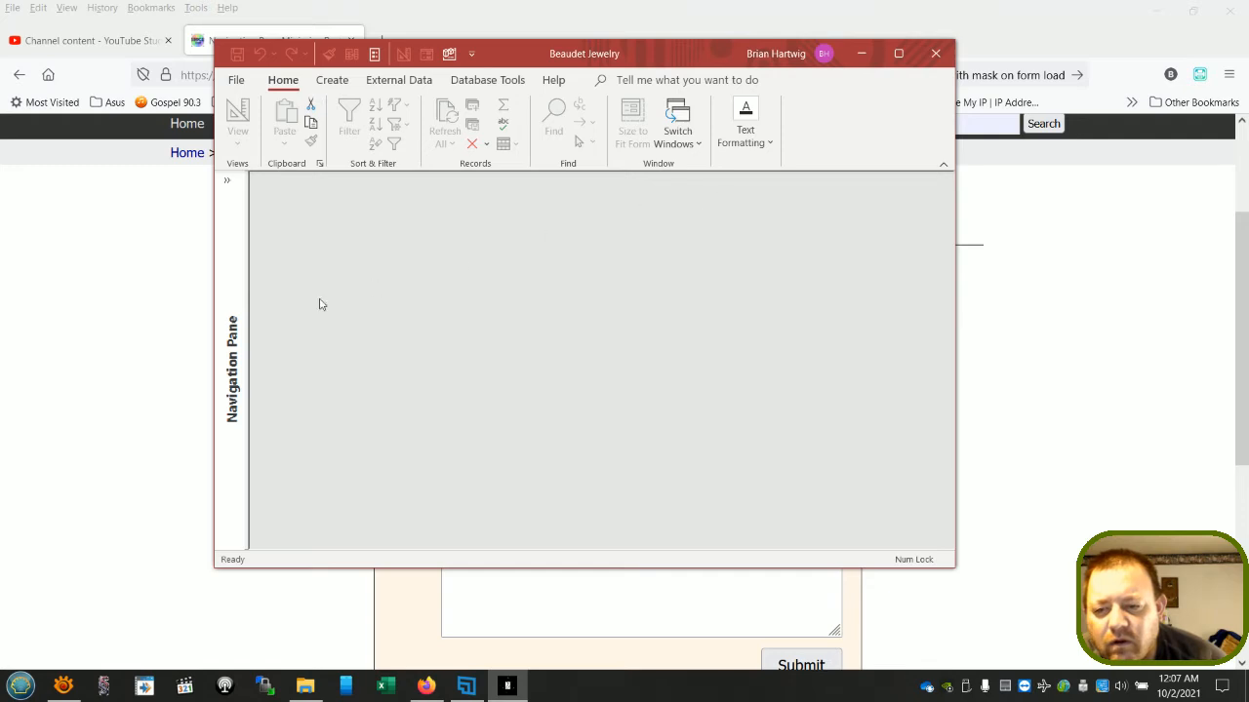
{"action": "left_click", "coordinate": [239, 336]}
{"action": "scroll", "coordinate": [264, 499], "scroll_direction": "down", "scroll_amount": 10}
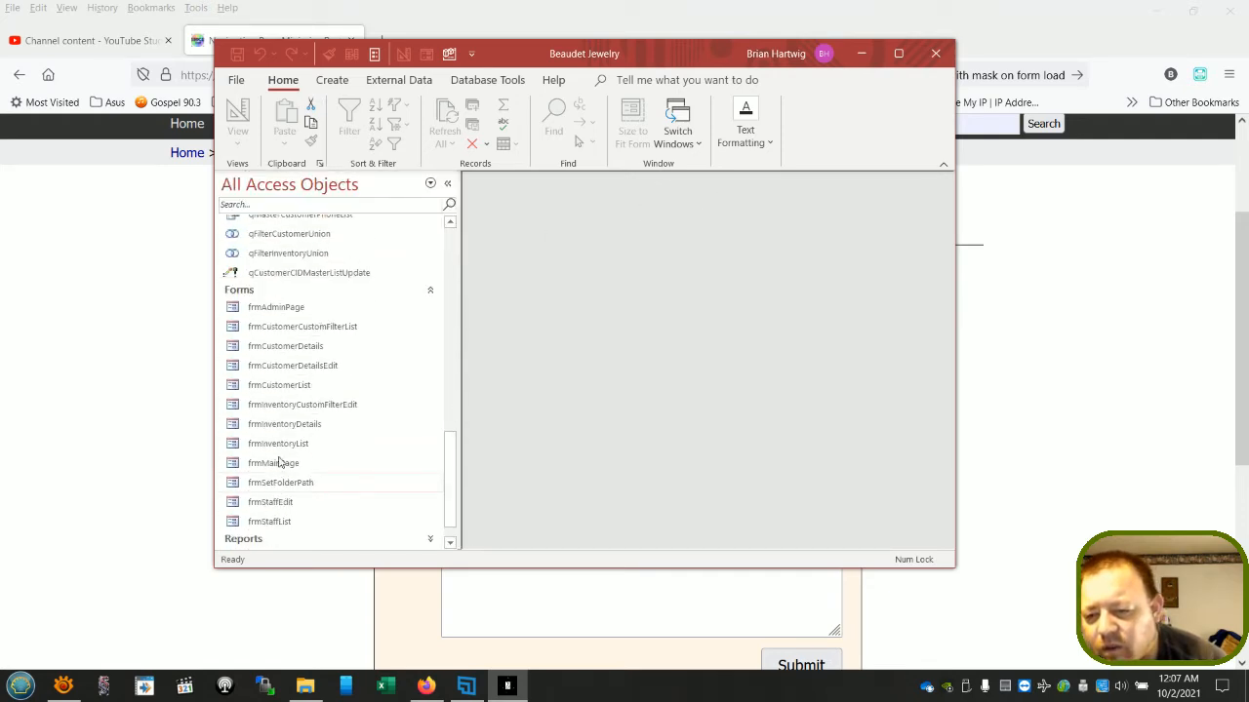
{"action": "double_click", "coordinate": [277, 466]}
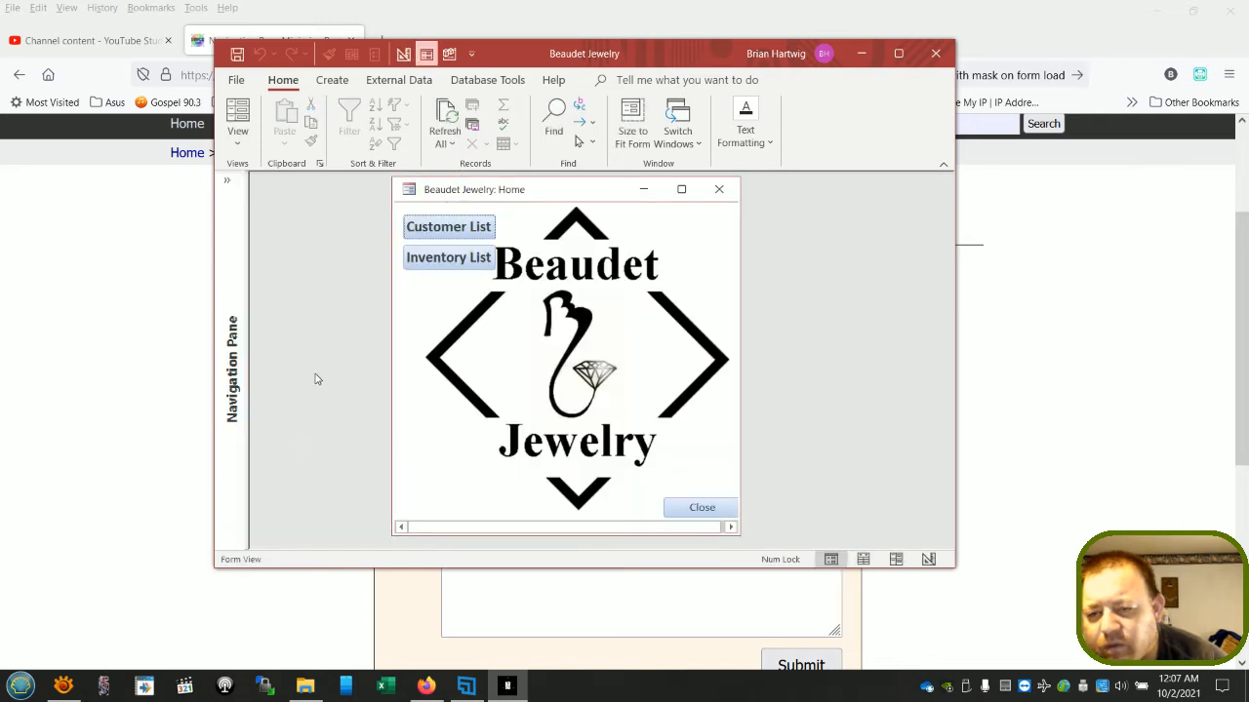
{"action": "left_click", "coordinate": [899, 53]}
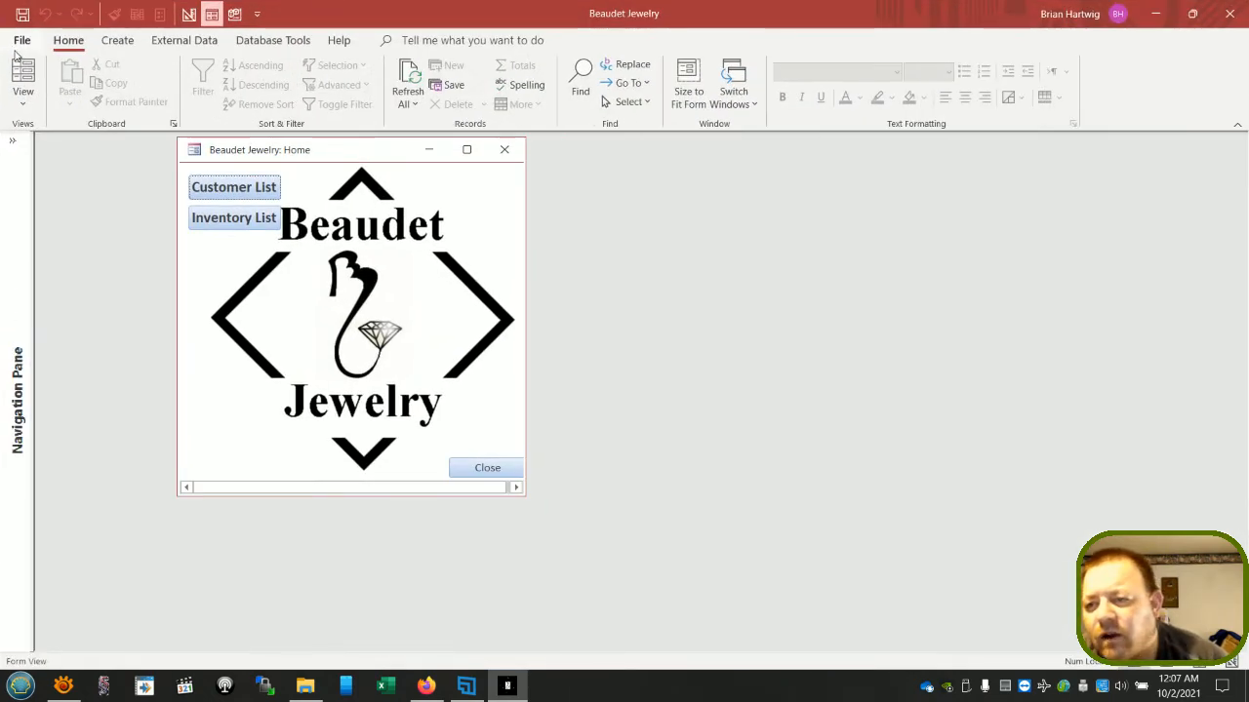
{"action": "left_click", "coordinate": [20, 40]}
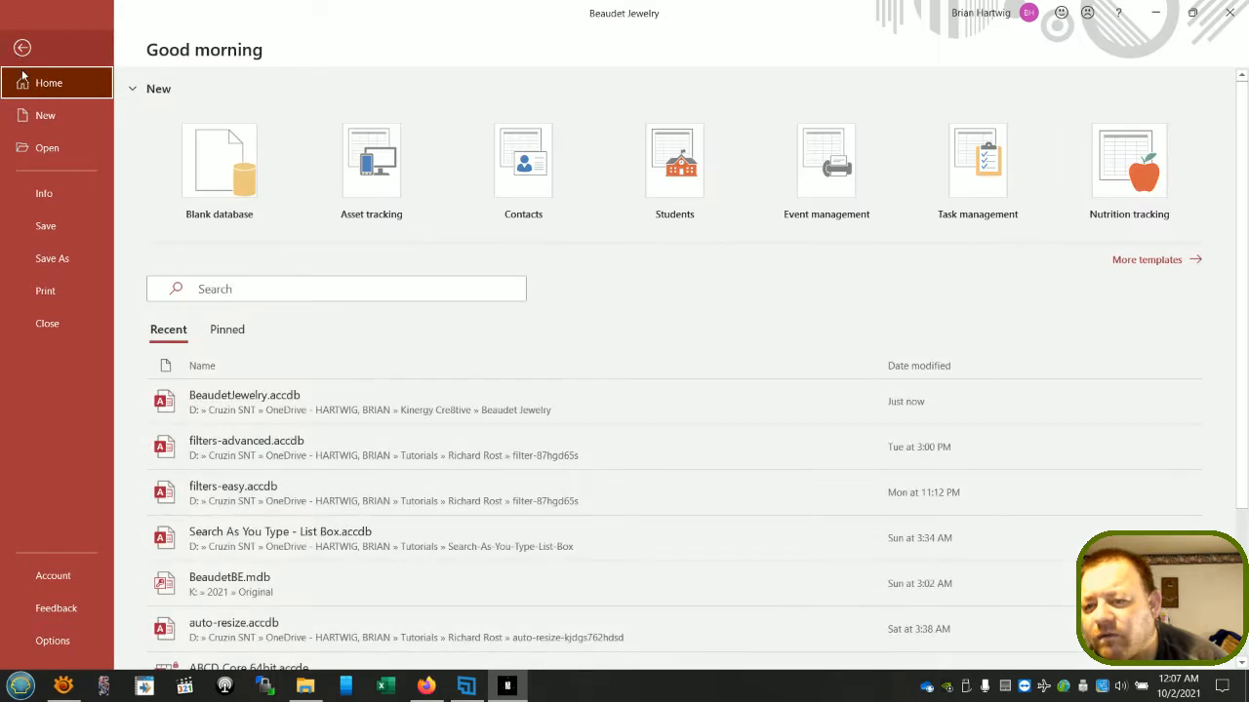
{"action": "left_click", "coordinate": [47, 149]}
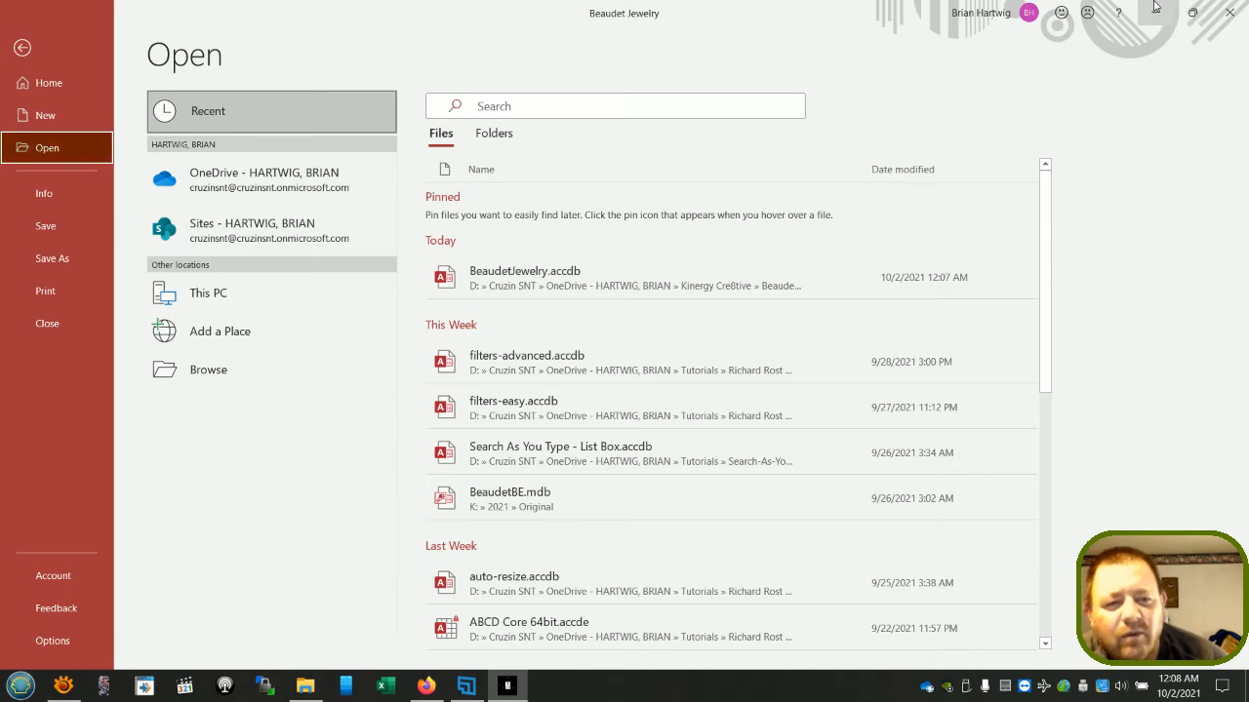
{"action": "left_click_drag", "start_coordinate": [1048, 338], "coordinate": [1072, 150]}
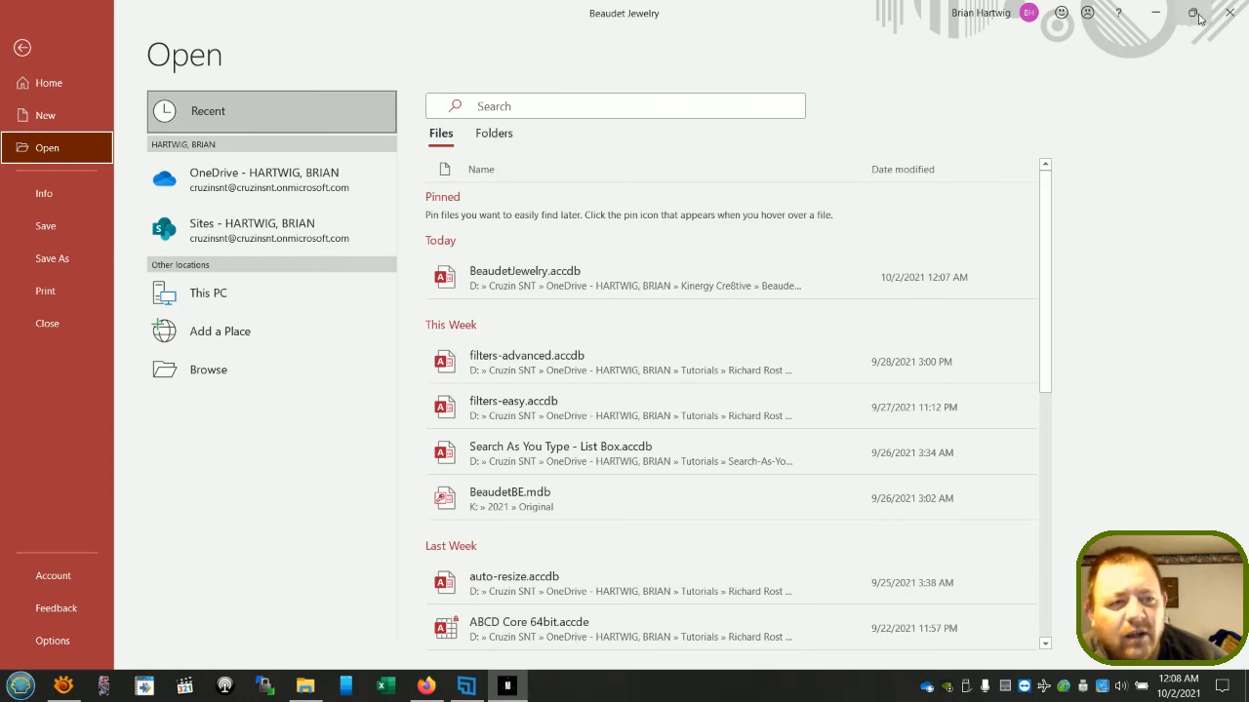
{"action": "left_click", "coordinate": [22, 48]}
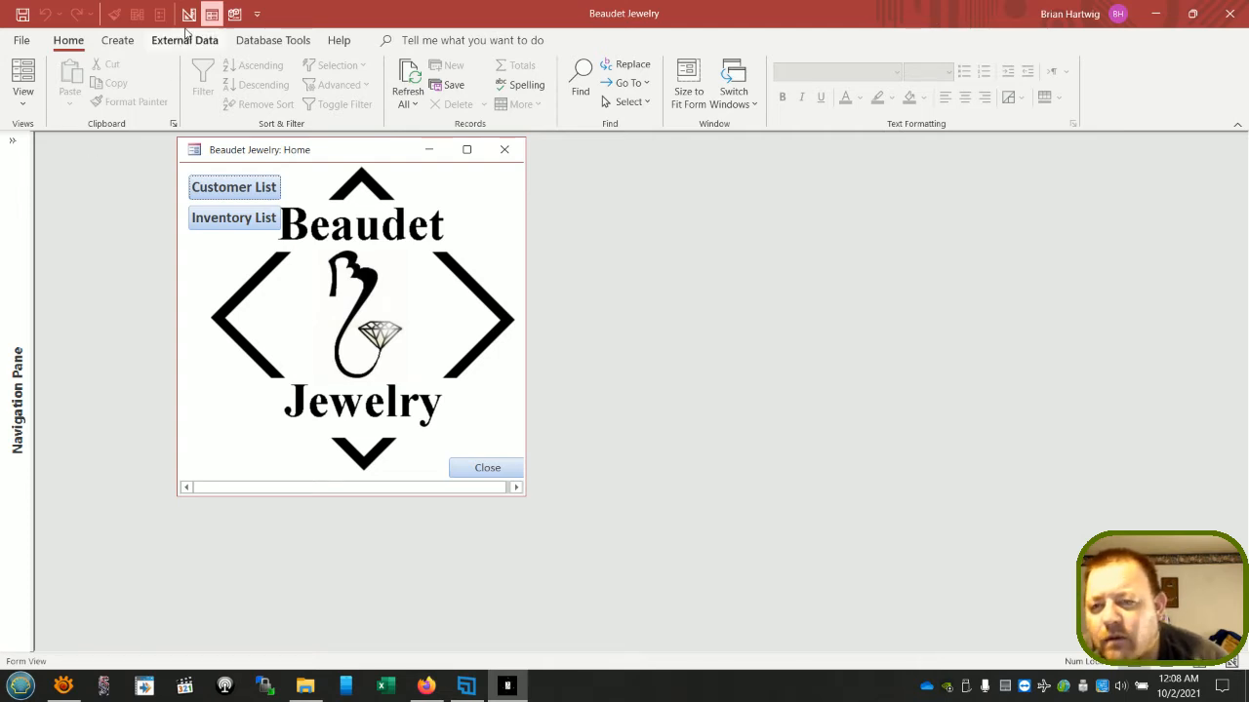
{"action": "left_click", "coordinate": [258, 14]}
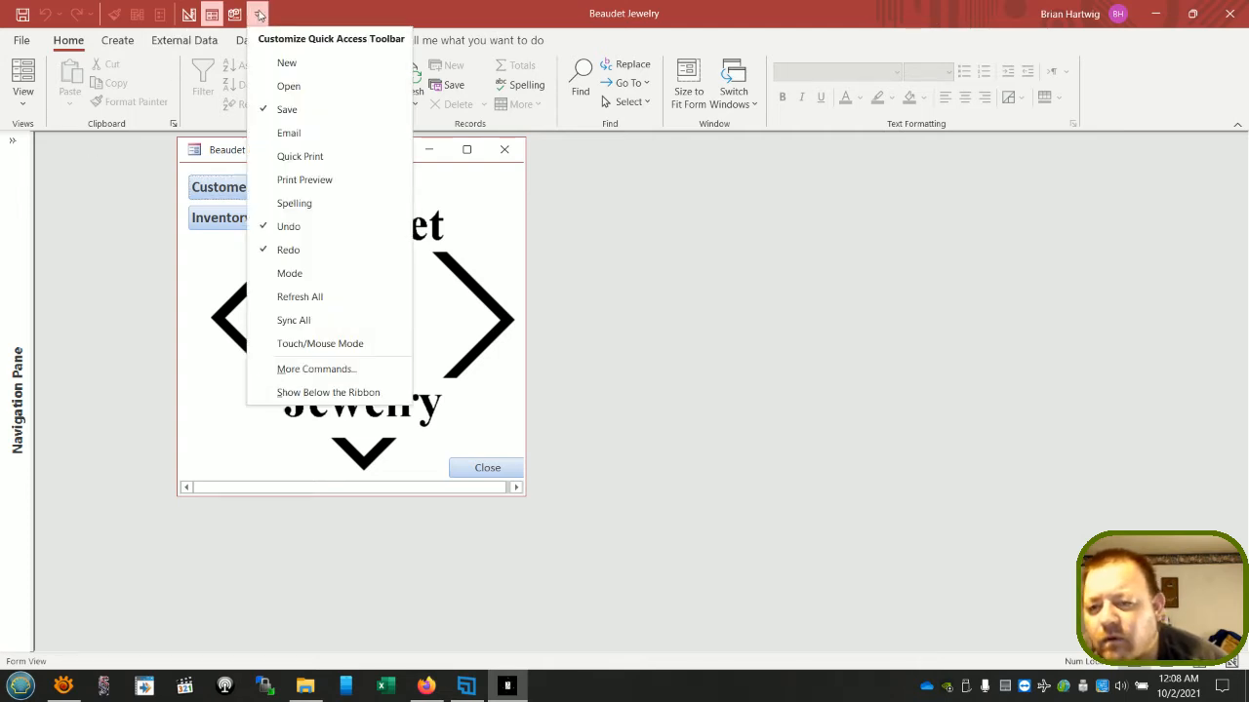
{"action": "left_click", "coordinate": [347, 14]}
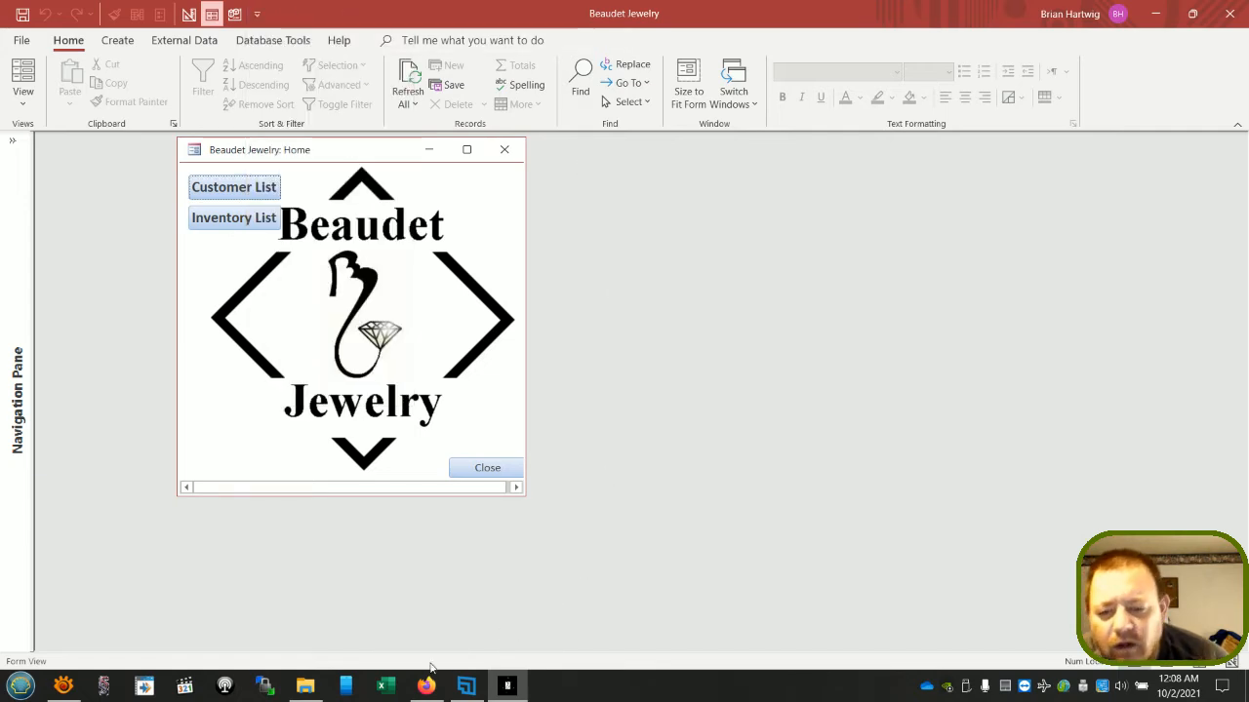
- Switch to Firefox and open the Ribbon Minimize and Restore article from the Access VBA code list
{"action": "left_click", "coordinate": [509, 688]}
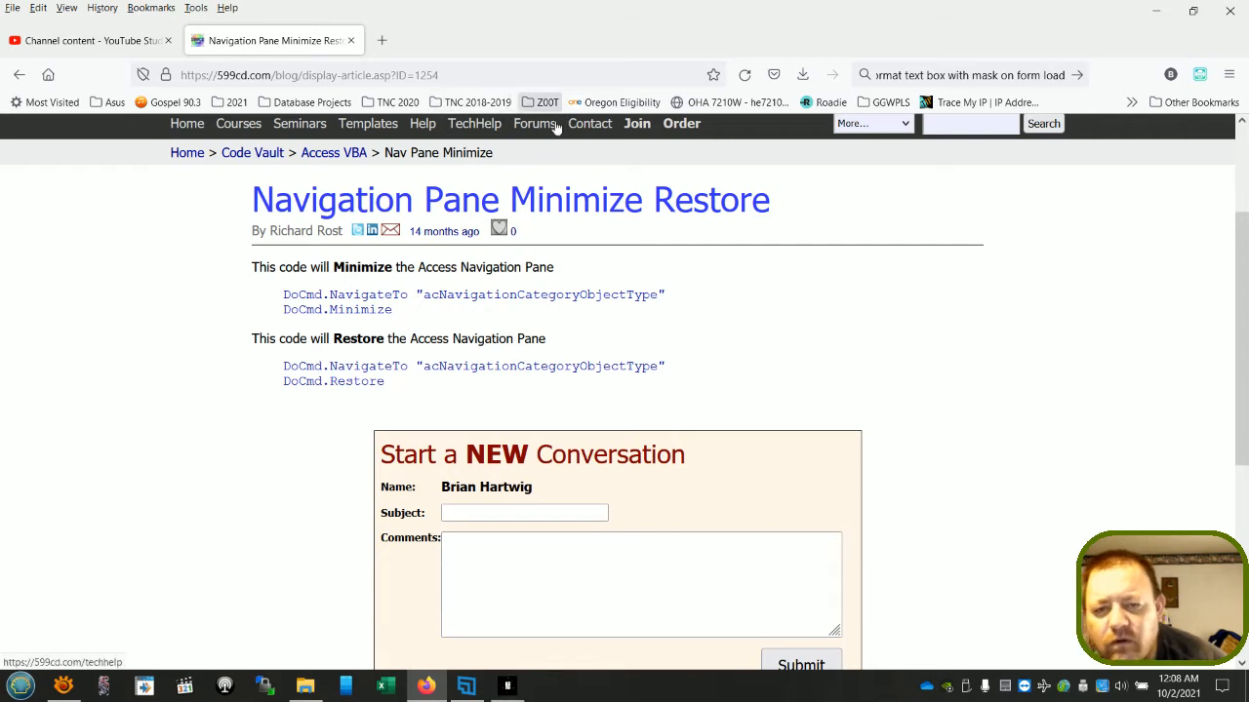
{"action": "left_click", "coordinate": [349, 160]}
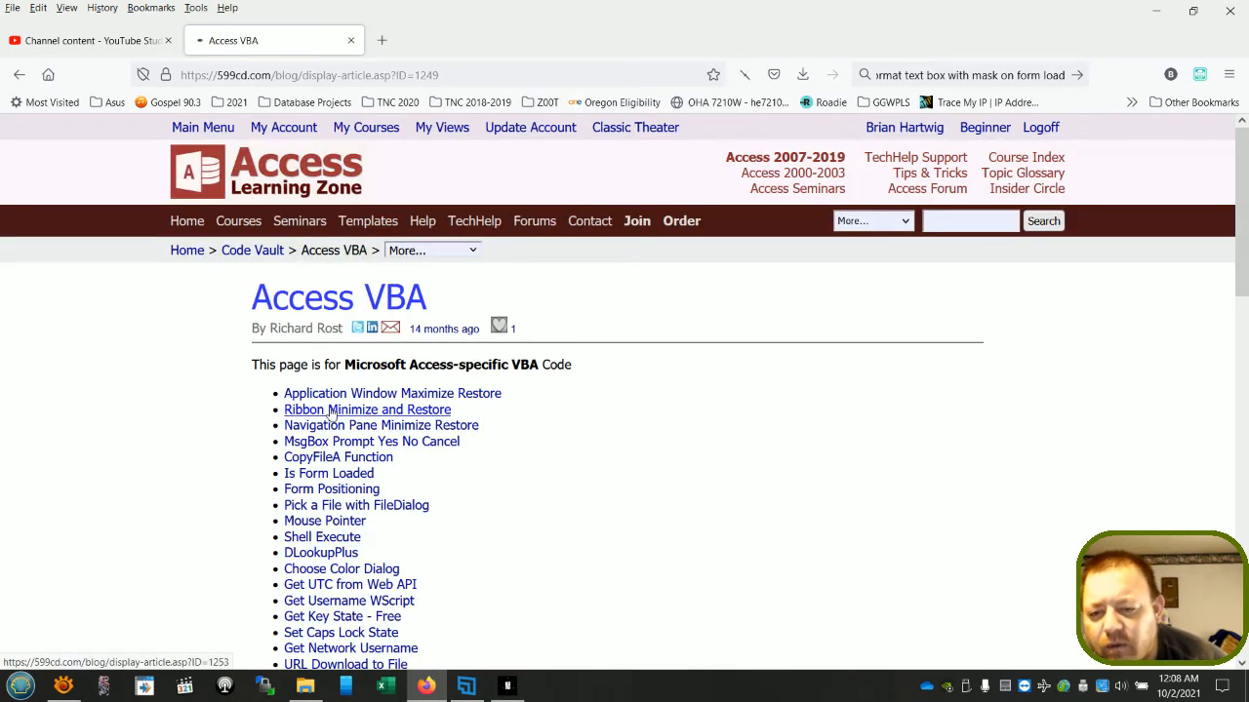
{"action": "left_click", "coordinate": [331, 410]}
- Copy the article's text and code for minimizing and restoring the Access ribbon, and minimize the browser
{"action": "scroll", "coordinate": [321, 399], "scroll_direction": "down", "scroll_amount": 3}
{"action": "left_click_drag", "start_coordinate": [340, 335], "coordinate": [245, 172]}
{"action": "right_click", "coordinate": [255, 178]}
{"action": "left_click", "coordinate": [281, 186]}
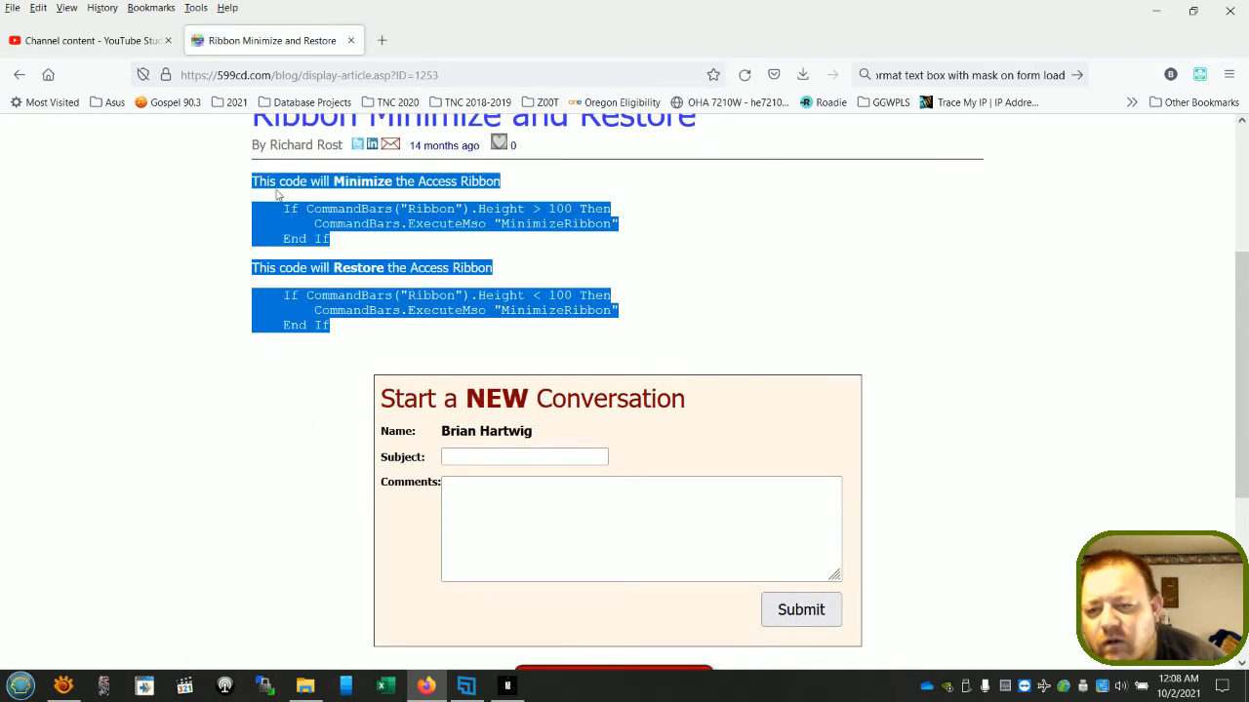
{"action": "left_click", "coordinate": [434, 688]}
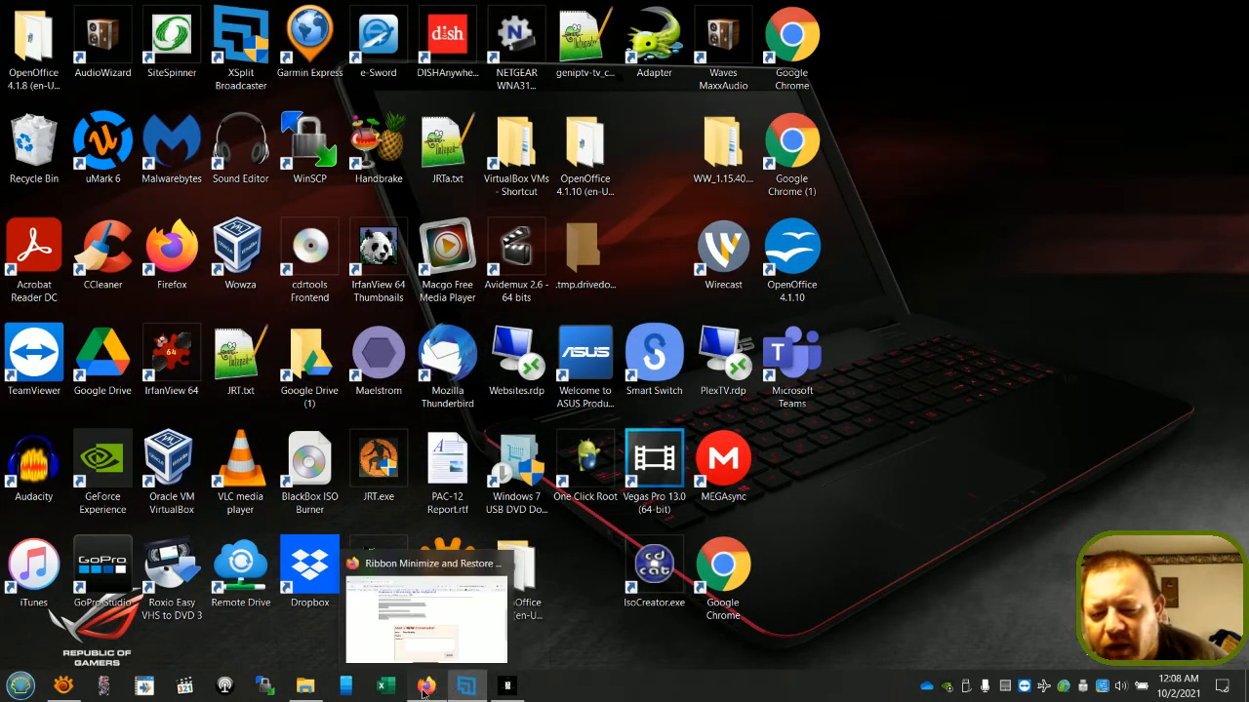
- Return from the browser article to the Beaudet Jewelry database and enlarge the home form's window
{"action": "left_click", "coordinate": [423, 688]}
{"action": "left_click", "coordinate": [425, 689]}
{"action": "mouse_move", "coordinate": [473, 691]}
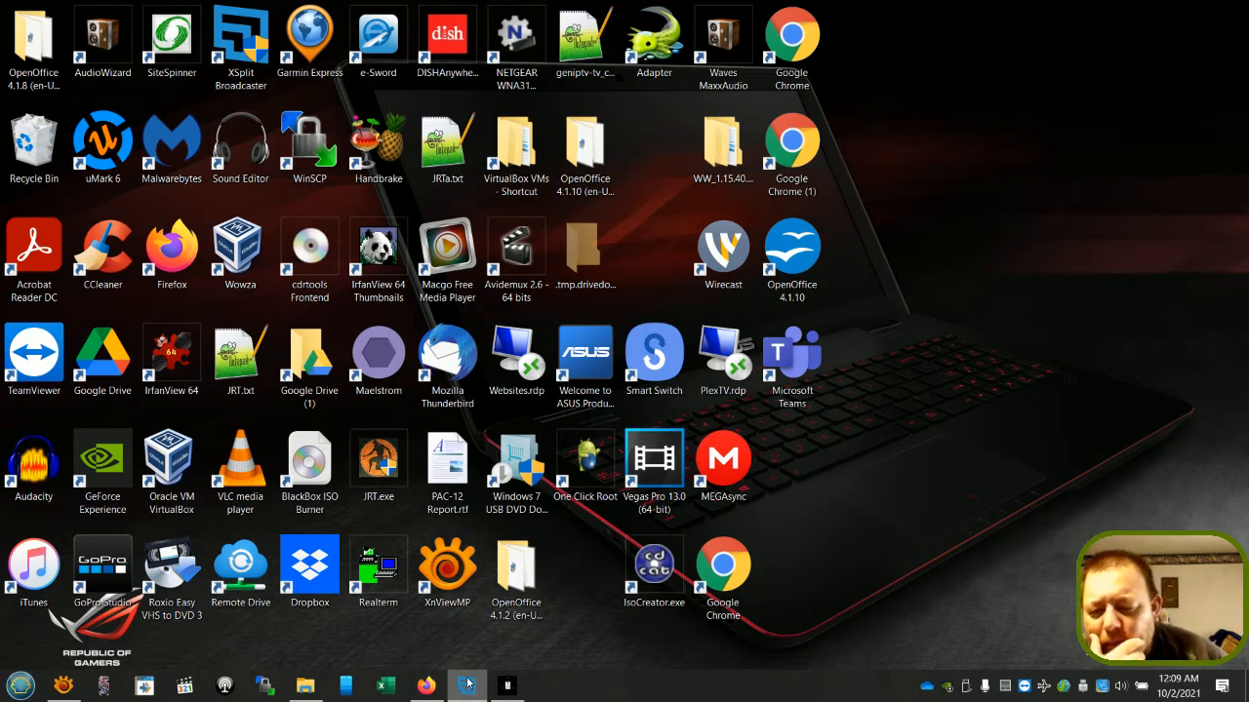
{"action": "left_click", "coordinate": [426, 686]}
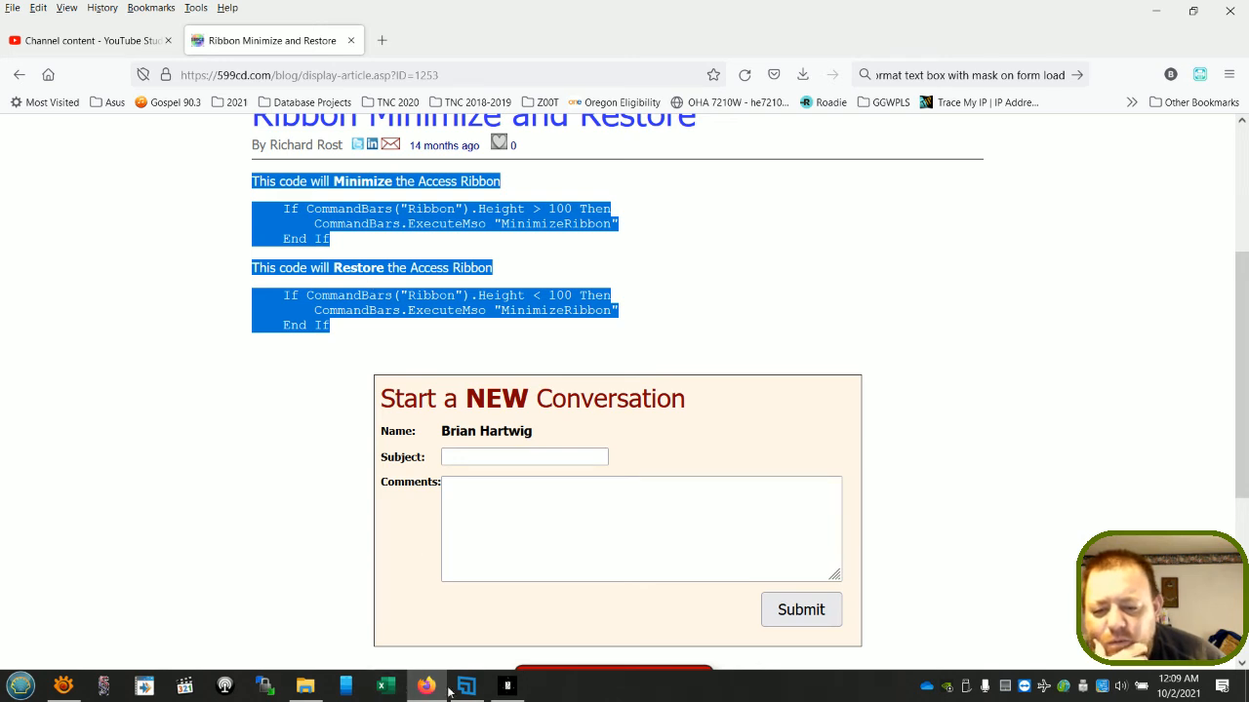
{"action": "mouse_move", "coordinate": [512, 687]}
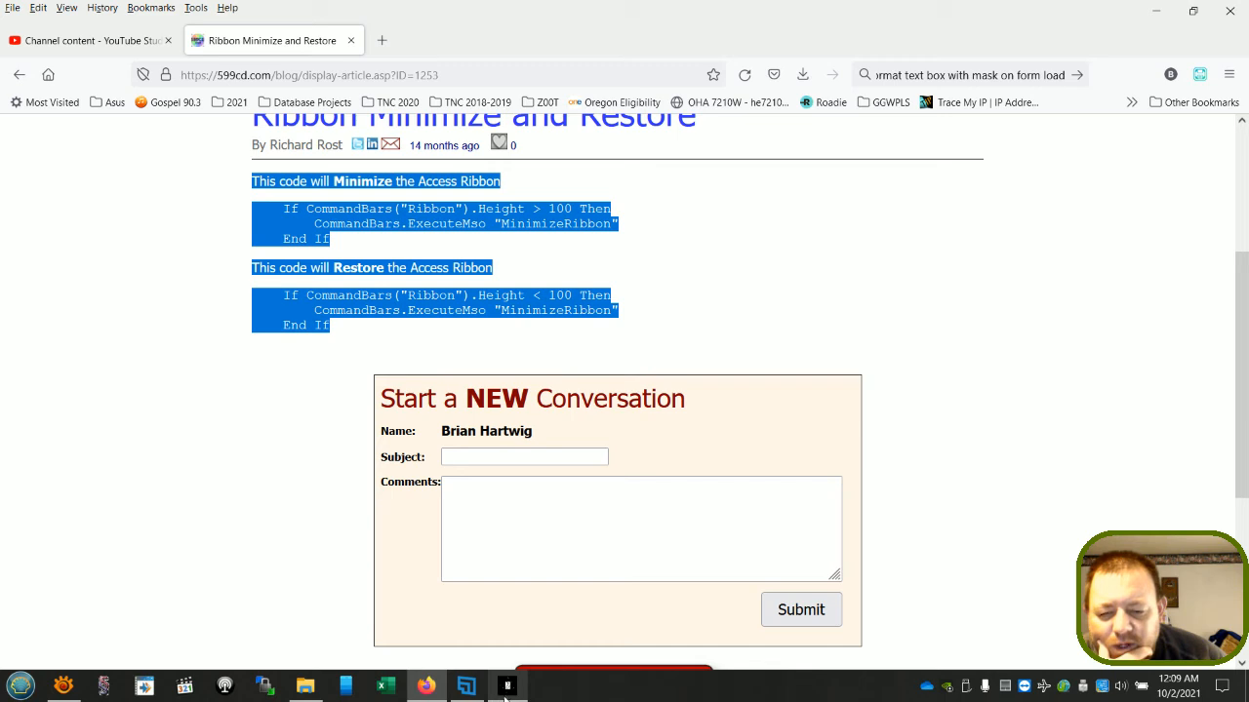
{"action": "mouse_move", "coordinate": [508, 694]}
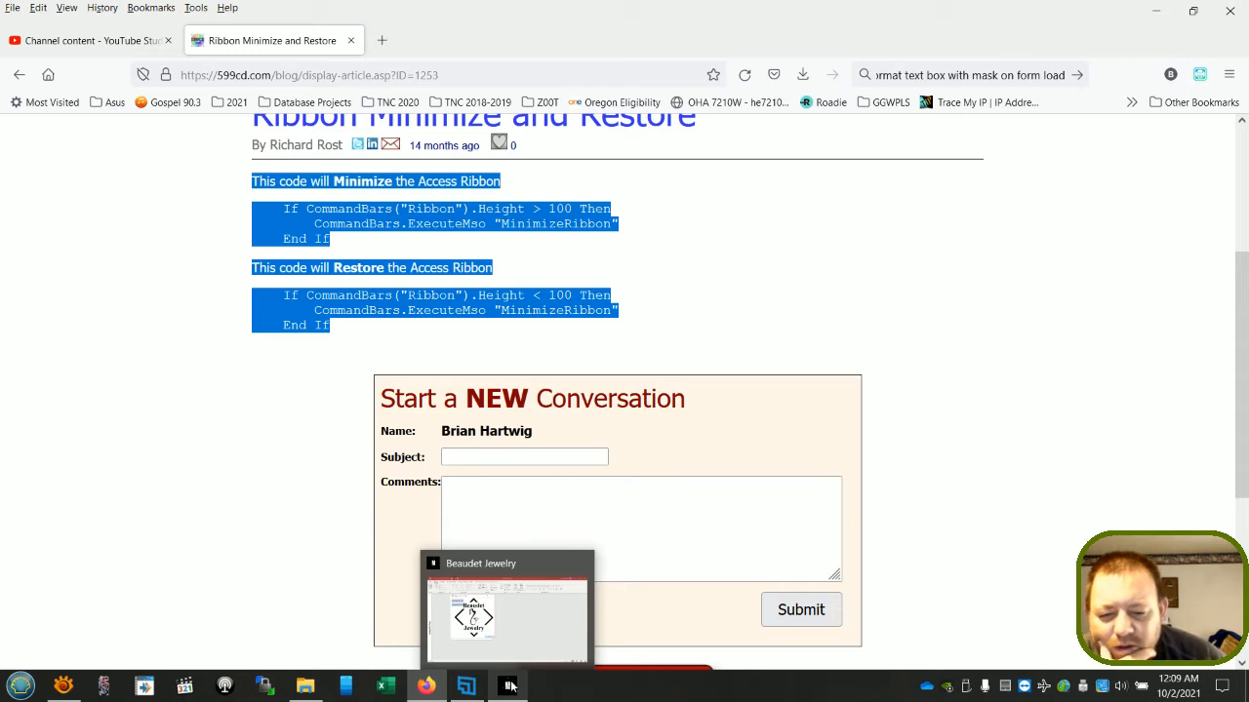
{"action": "right_click", "coordinate": [560, 691]}
{"action": "left_click", "coordinate": [561, 692]}
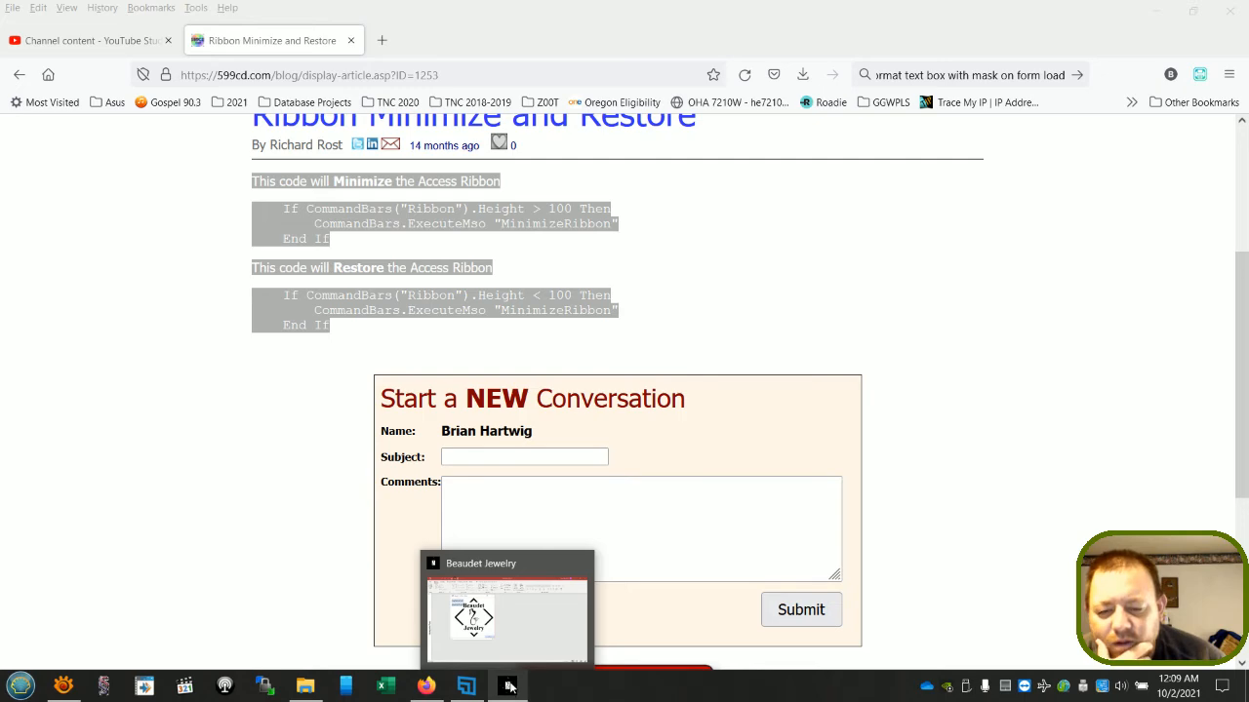
{"action": "left_click", "coordinate": [510, 689]}
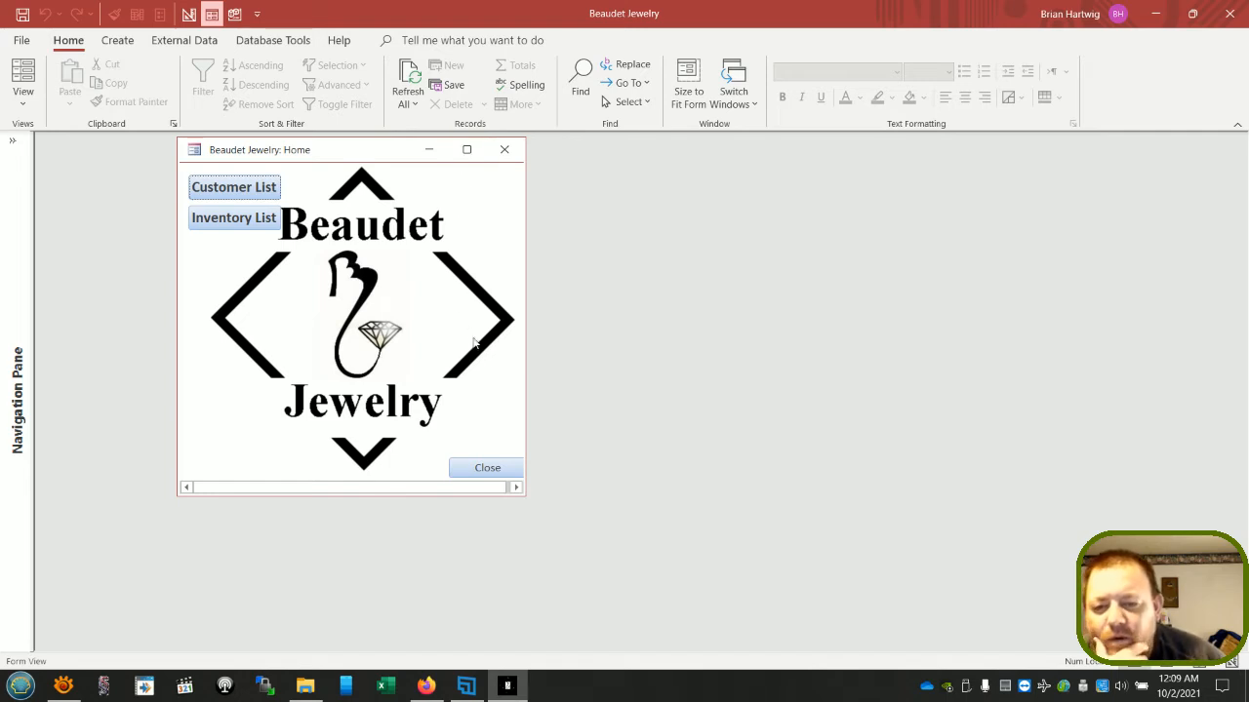
{"action": "left_click_drag", "start_coordinate": [516, 490], "coordinate": [614, 537]}
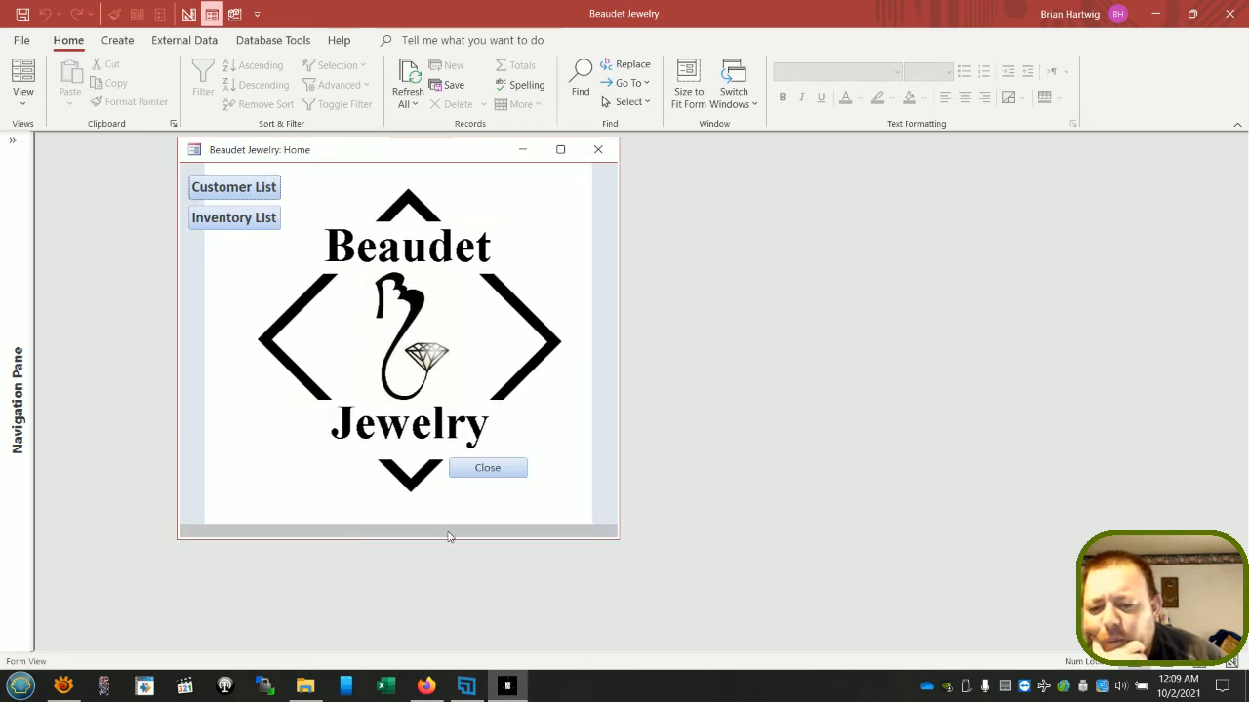
- Open the frmMainPage VBA code and paste the copied ribbon text and code into Form_Load below DoCmd.Minimize
{"action": "left_click", "coordinate": [234, 13]}
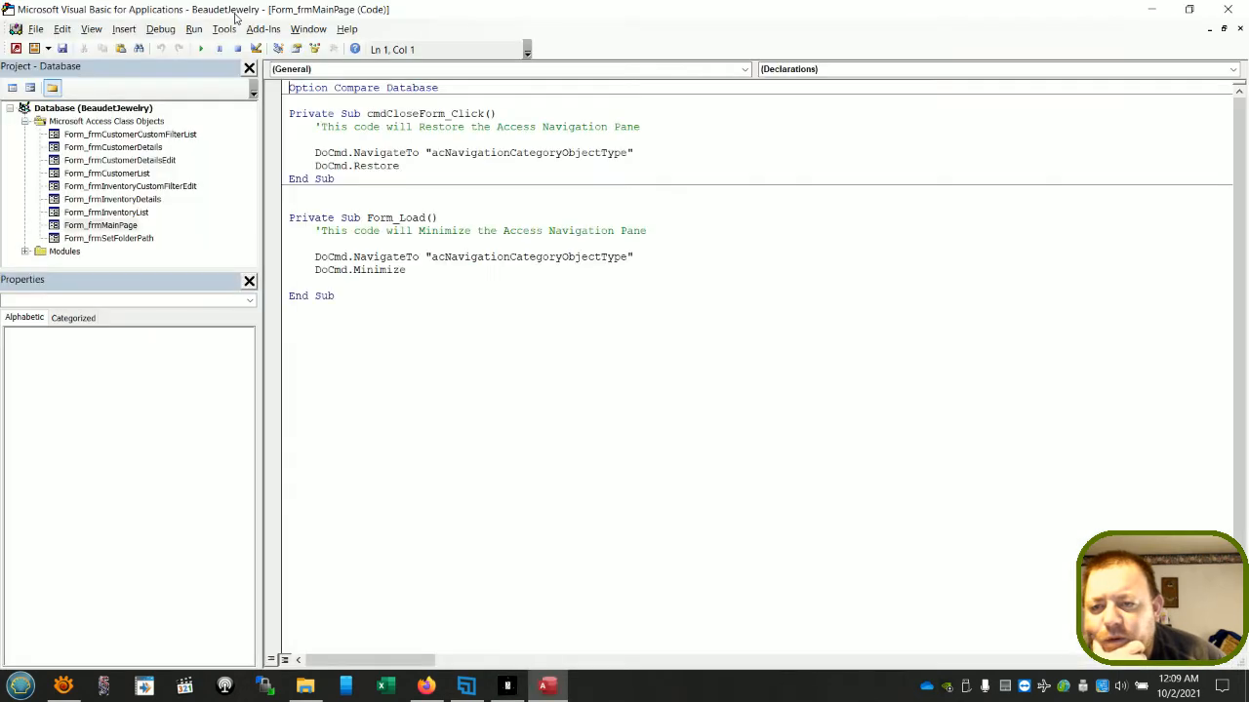
{"action": "left_click", "coordinate": [347, 295]}
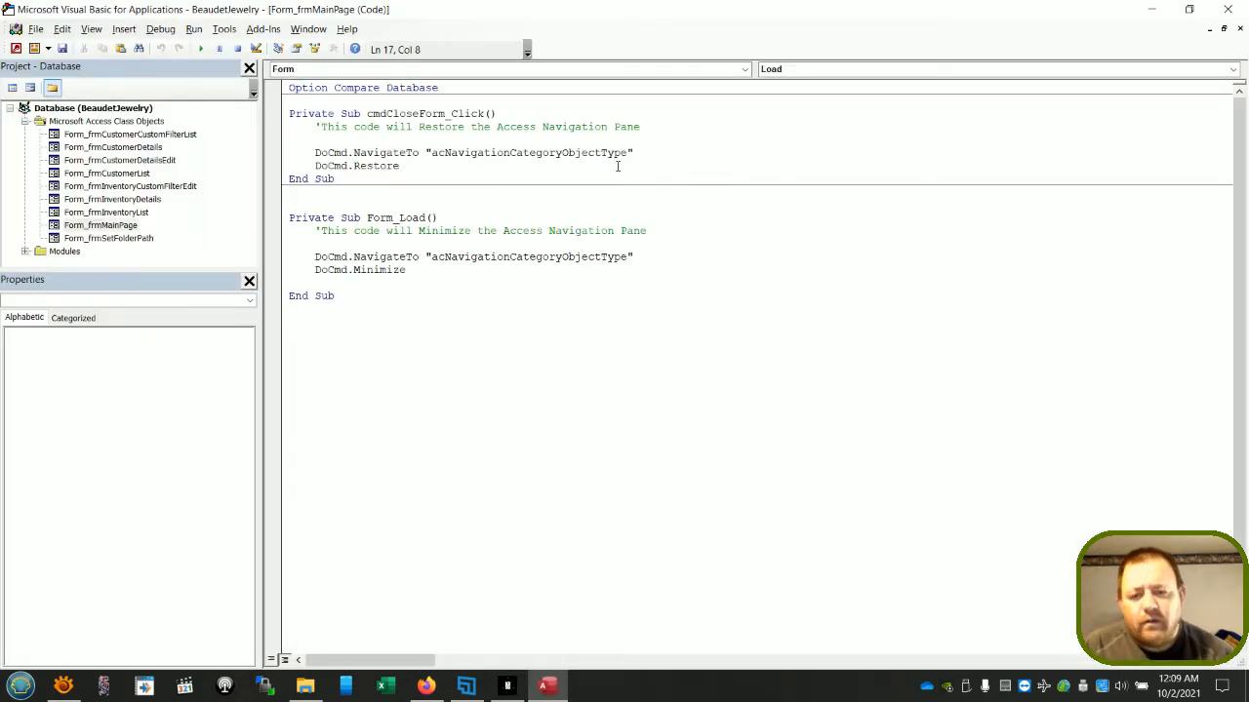
{"action": "left_click", "coordinate": [654, 254]}
{"action": "key", "text": "shift+Home"}
{"action": "left_click", "coordinate": [654, 254]}
{"action": "key", "text": "Return"}
{"action": "key", "text": "BackSpace"}
{"action": "key", "text": "BackSpace"}
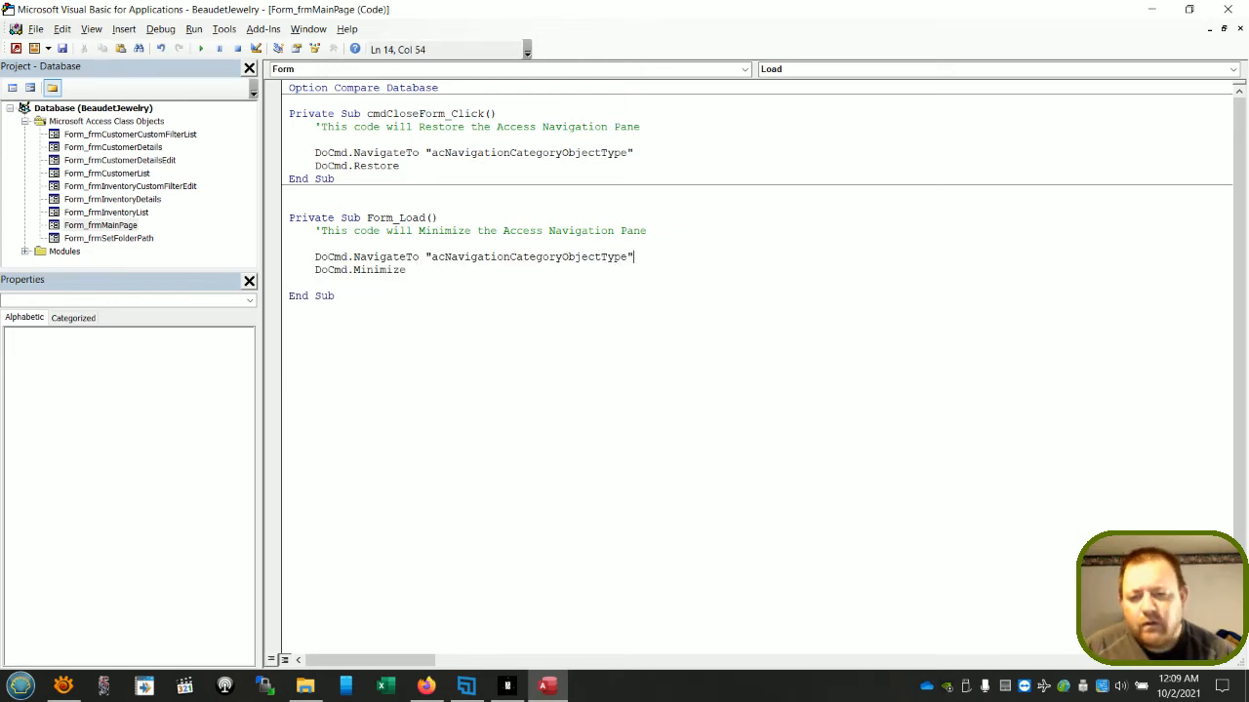
{"action": "type", "text": "\""}
{"action": "key", "text": "Down"}
{"action": "key", "text": "Down"}
{"action": "type", "text": "This code will Minimize the Access Ribbon      If CommandBars(\"Ribbon\").Height > 100 Then         CommandBars.ExecuteMso \"MinimizeRibbon\"     End If  This code will Restore the Access Ribbon      If CommandBars(\"Ribbon\").Height < 100 Then         CommandBars.ExecuteMso \"MinimizeRibbon\"     End If"}
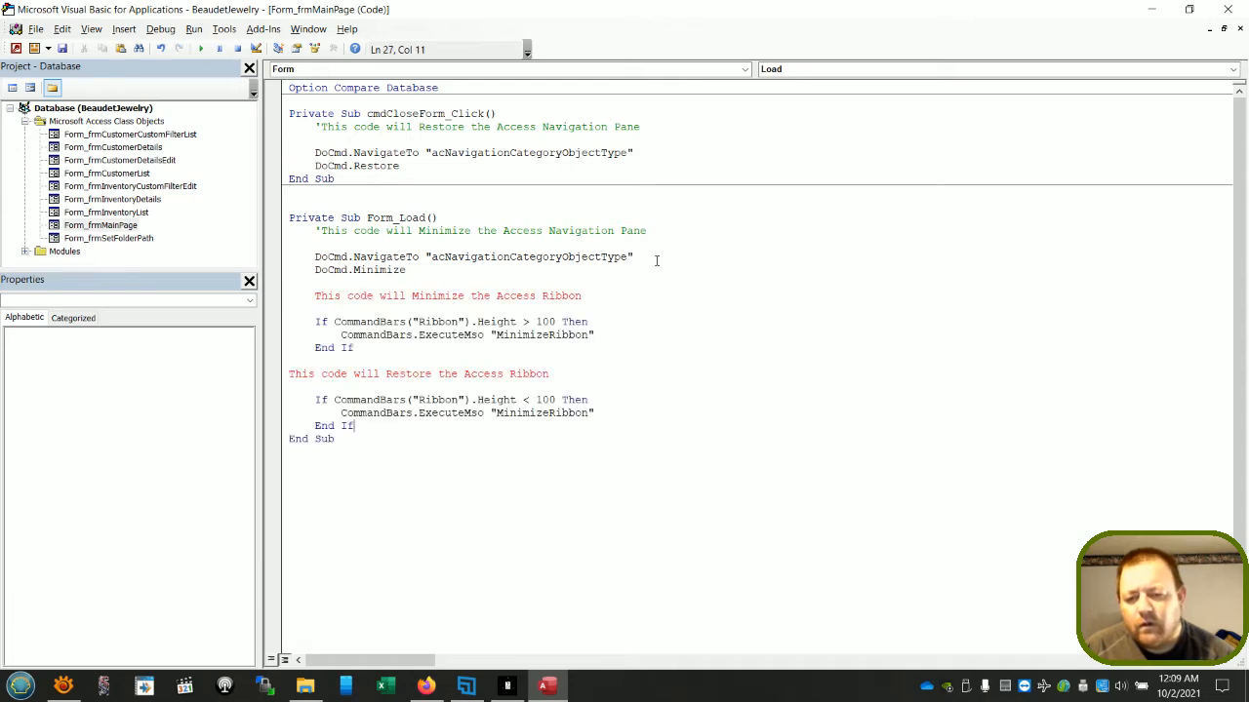
- Turn the pasted Minimize and Restore description lines into comments, indenting the Restore line to match
{"action": "left_click", "coordinate": [310, 295]}
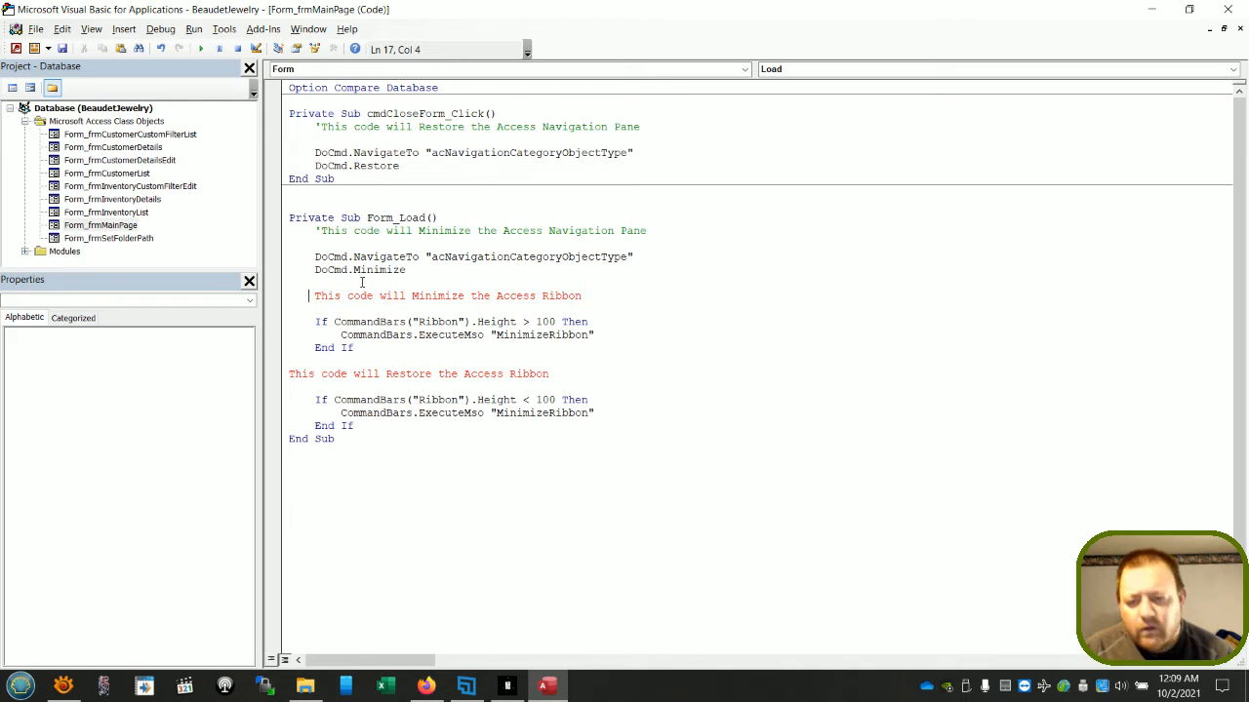
{"action": "type", "text": "'"}
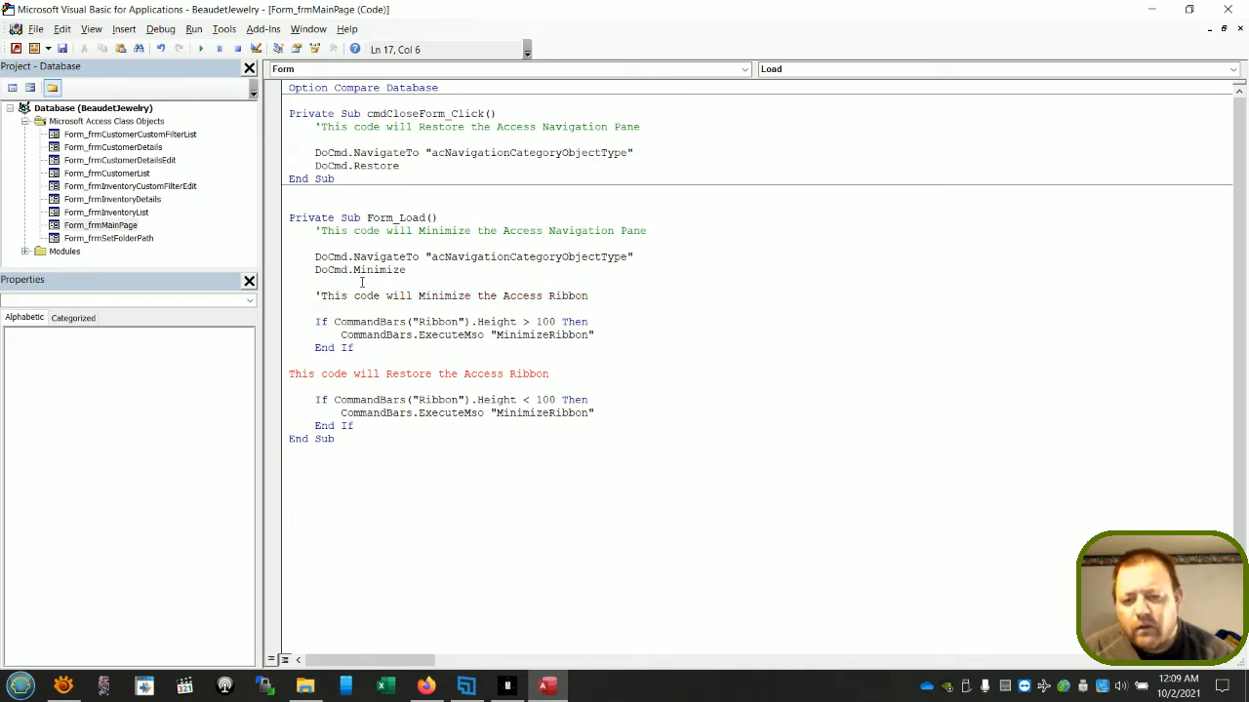
{"action": "left_click", "coordinate": [291, 373]}
{"action": "key", "text": "Tab"}
{"action": "type", "text": "'"}
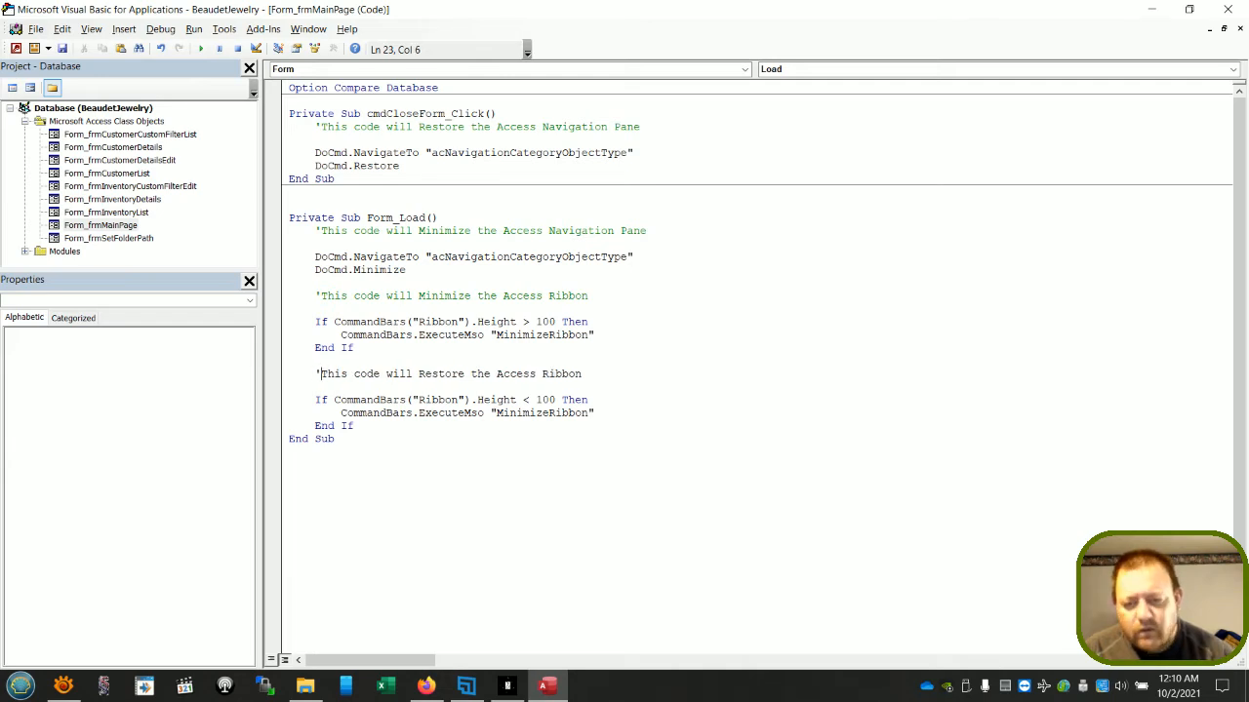
- Move the ribbon restore comment and If block from Form_Load into cmdCloseForm_Click below DoCmd.Restore, separated by a blank line
{"action": "left_click_drag", "start_coordinate": [364, 425], "coordinate": [280, 373]}
{"action": "key", "text": "ctrl+c"}
{"action": "key", "text": "Delete"}
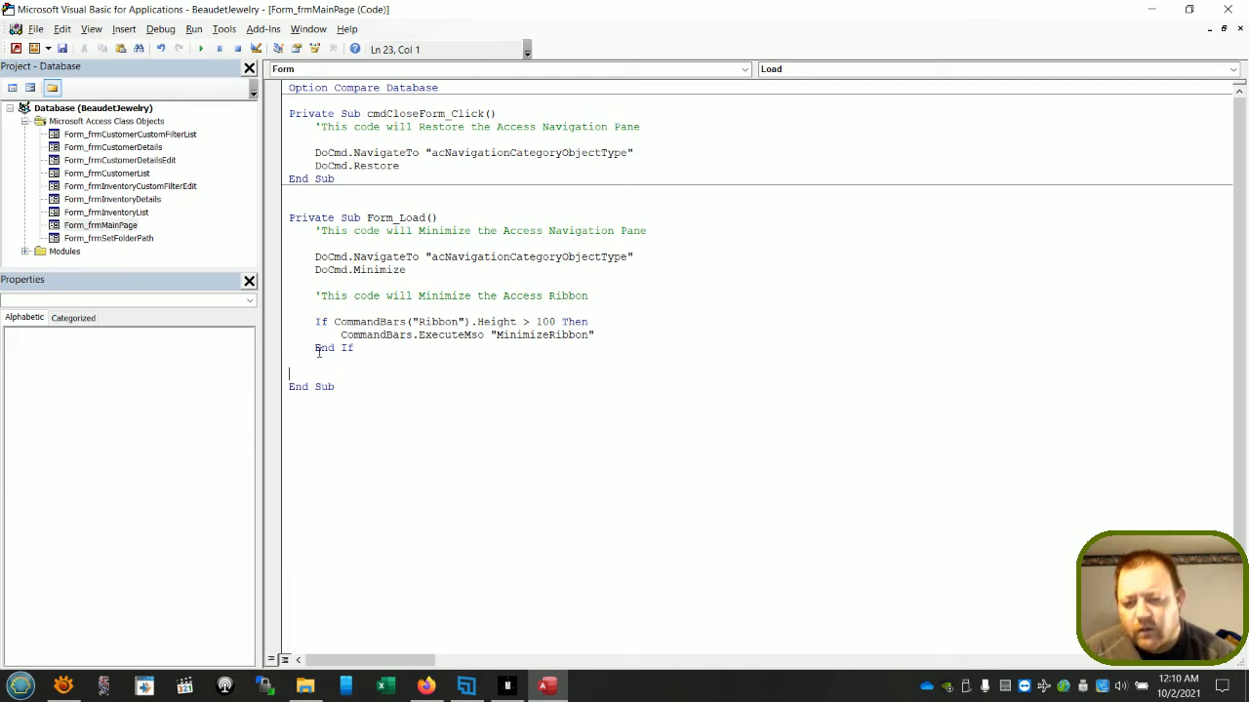
{"action": "left_click", "coordinate": [465, 182]}
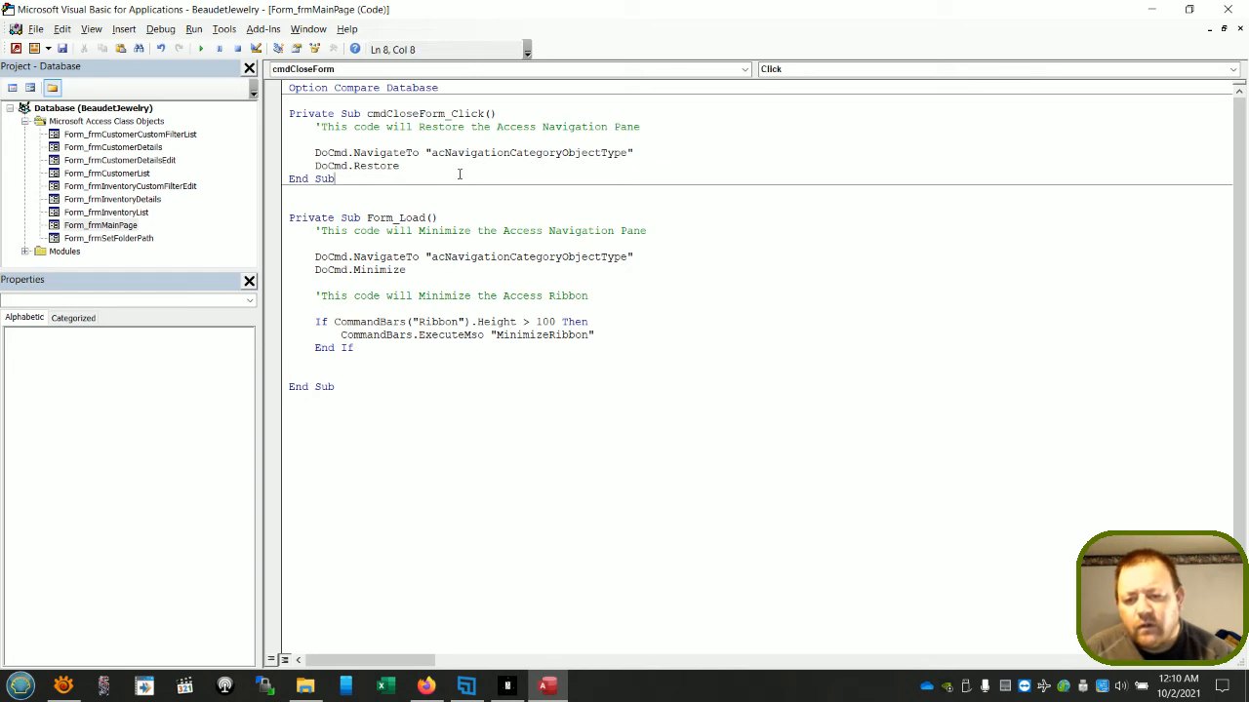
{"action": "left_click", "coordinate": [423, 166]}
{"action": "key", "text": "Return"}
{"action": "key", "text": "ctrl+v"}
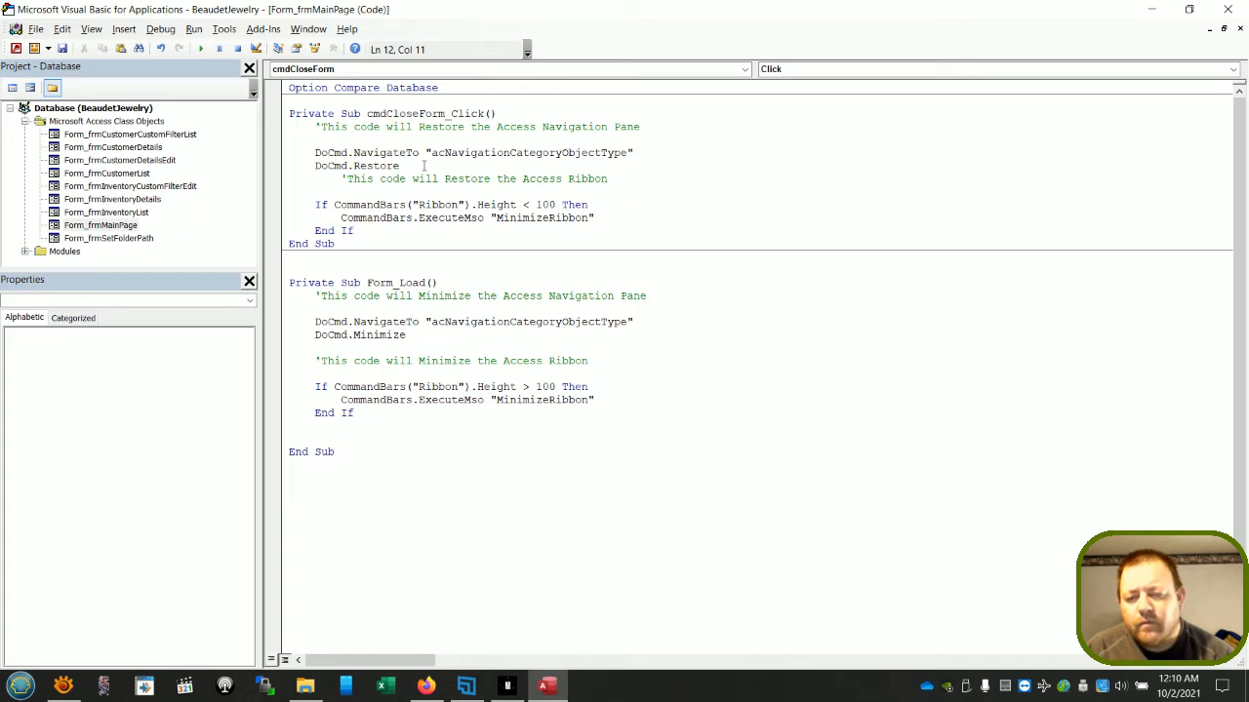
{"action": "key", "text": "ctrl+z"}
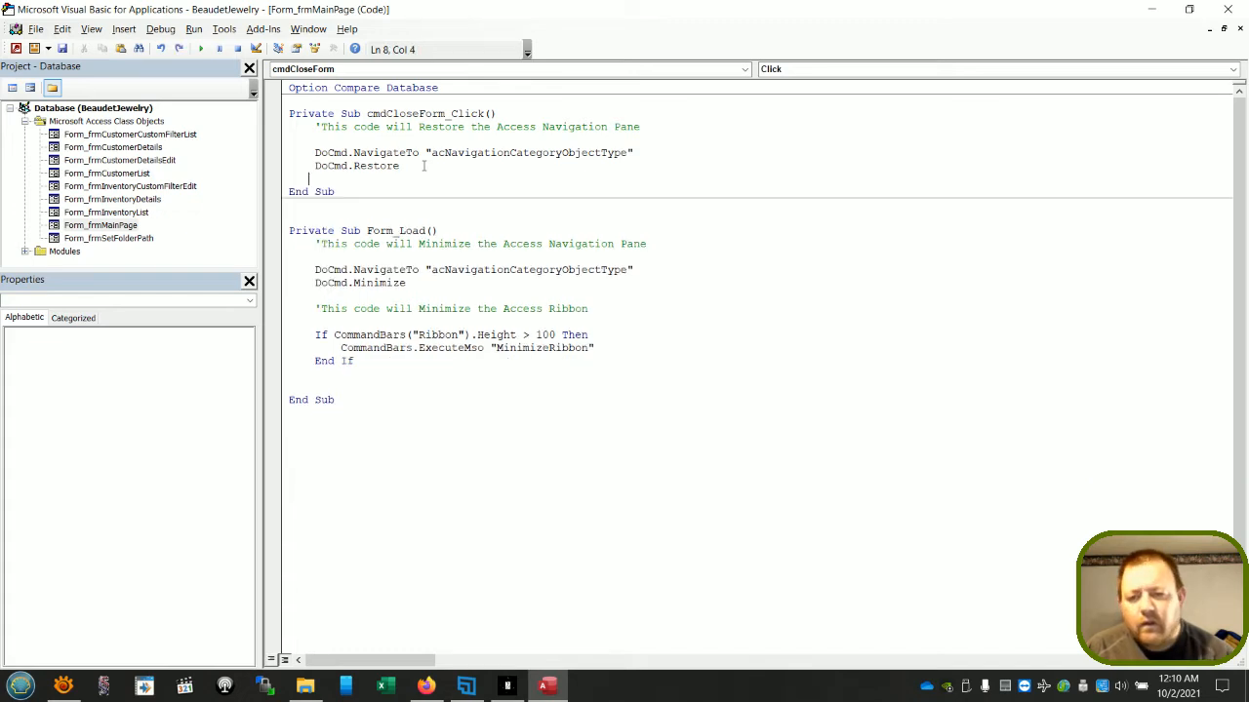
{"action": "key", "text": "Return"}
{"action": "key", "text": "ctrl+v"}
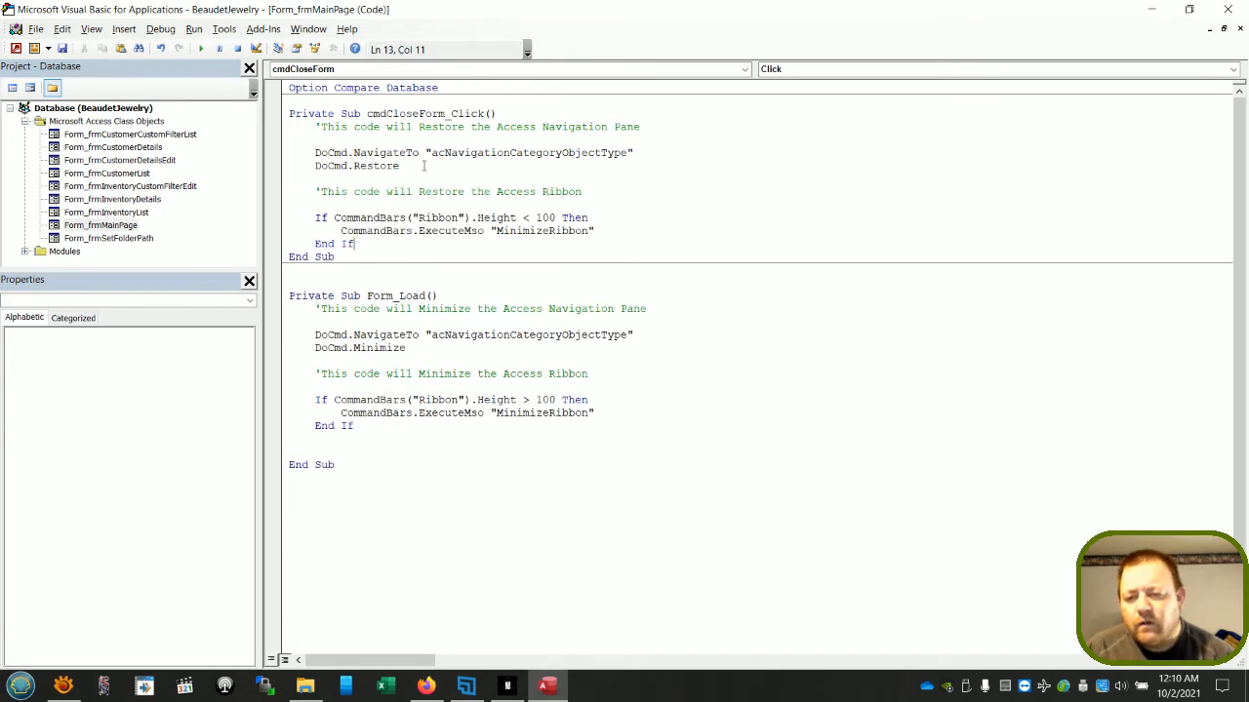
- Delete the empty lines above End Sub in Form_Load and save the code
{"action": "left_click", "coordinate": [296, 446]}
{"action": "key", "text": "Delete"}
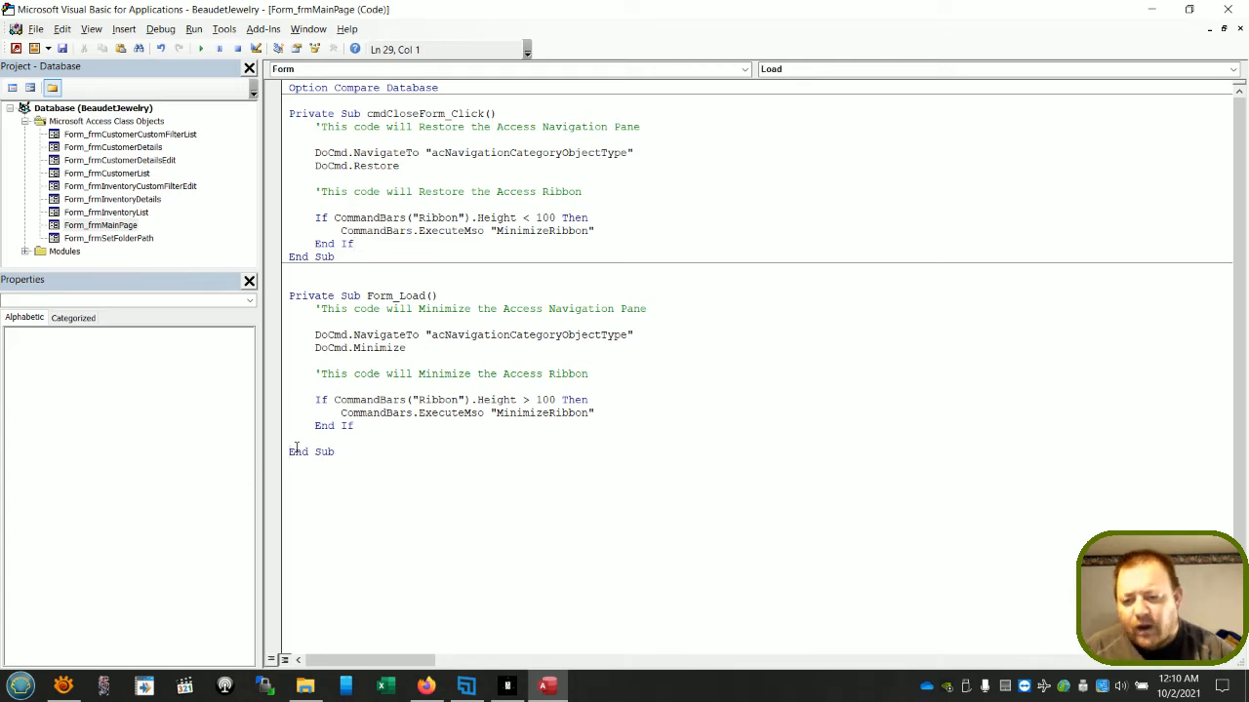
{"action": "left_click", "coordinate": [308, 436]}
{"action": "key", "text": "Delete"}
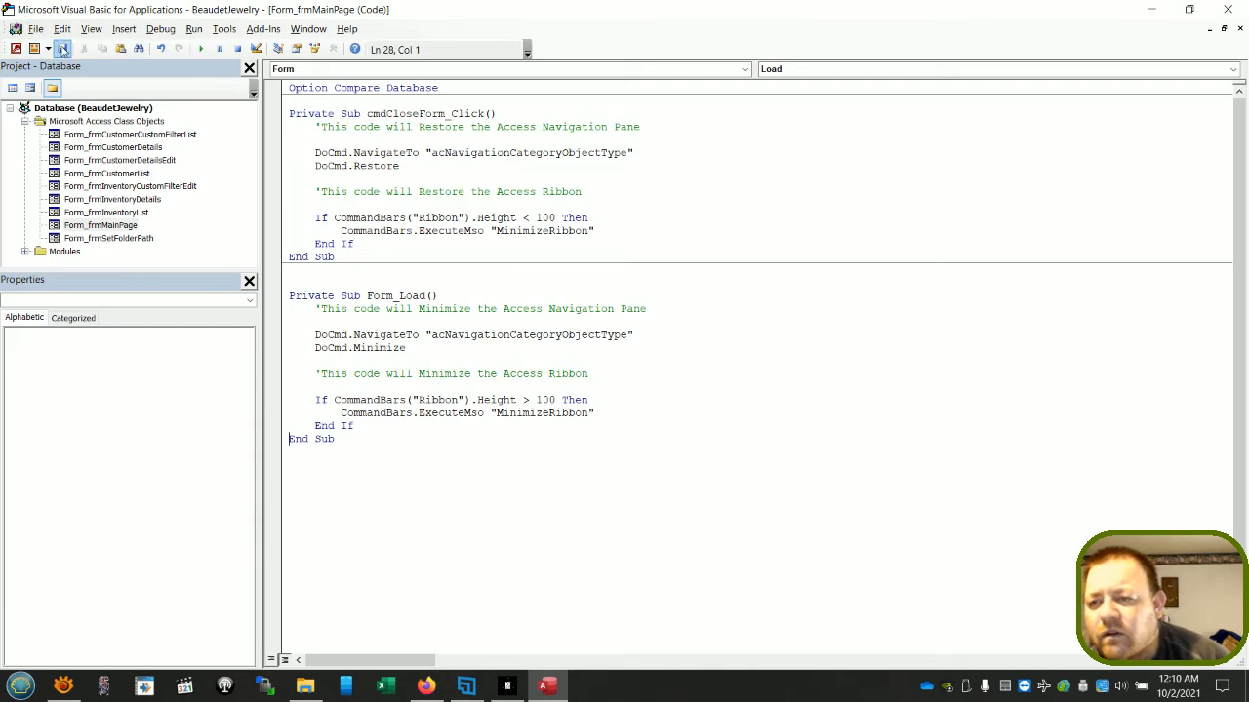
- Return to the database, close the home form and reopen frmMainPage to test the ribbon code
{"action": "left_click", "coordinate": [546, 685]}
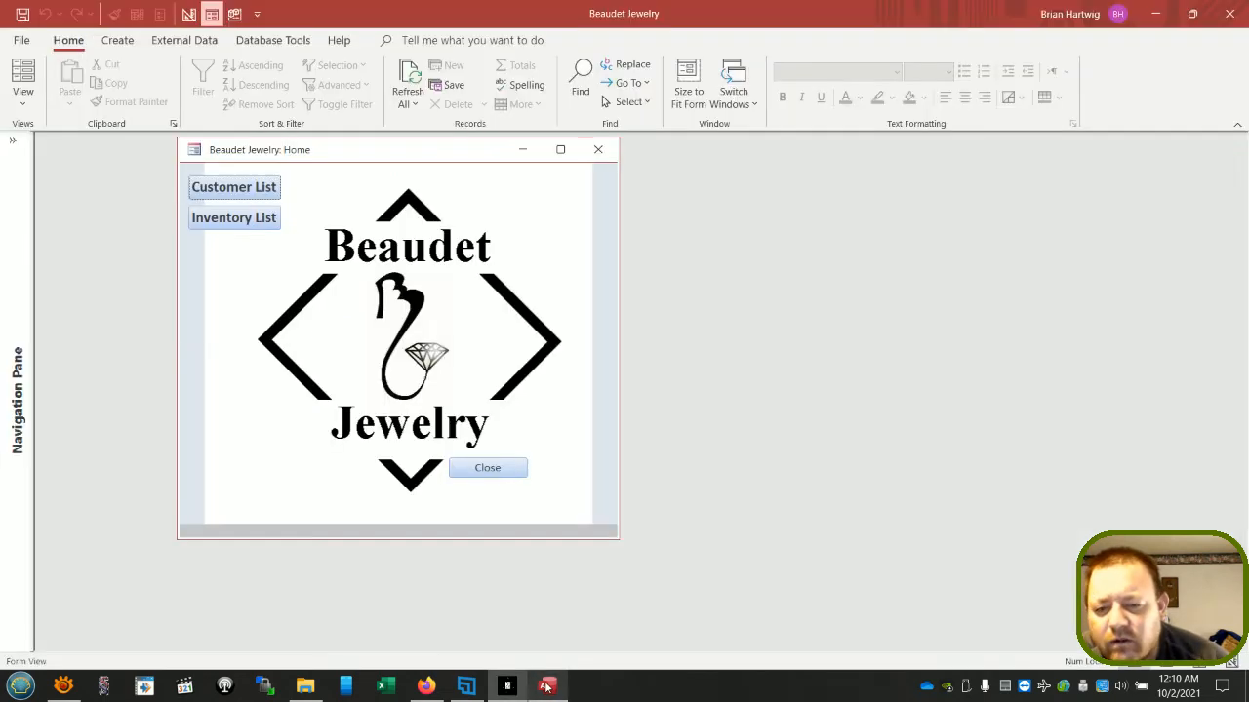
{"action": "left_click", "coordinate": [590, 152]}
{"action": "left_click", "coordinate": [23, 553]}
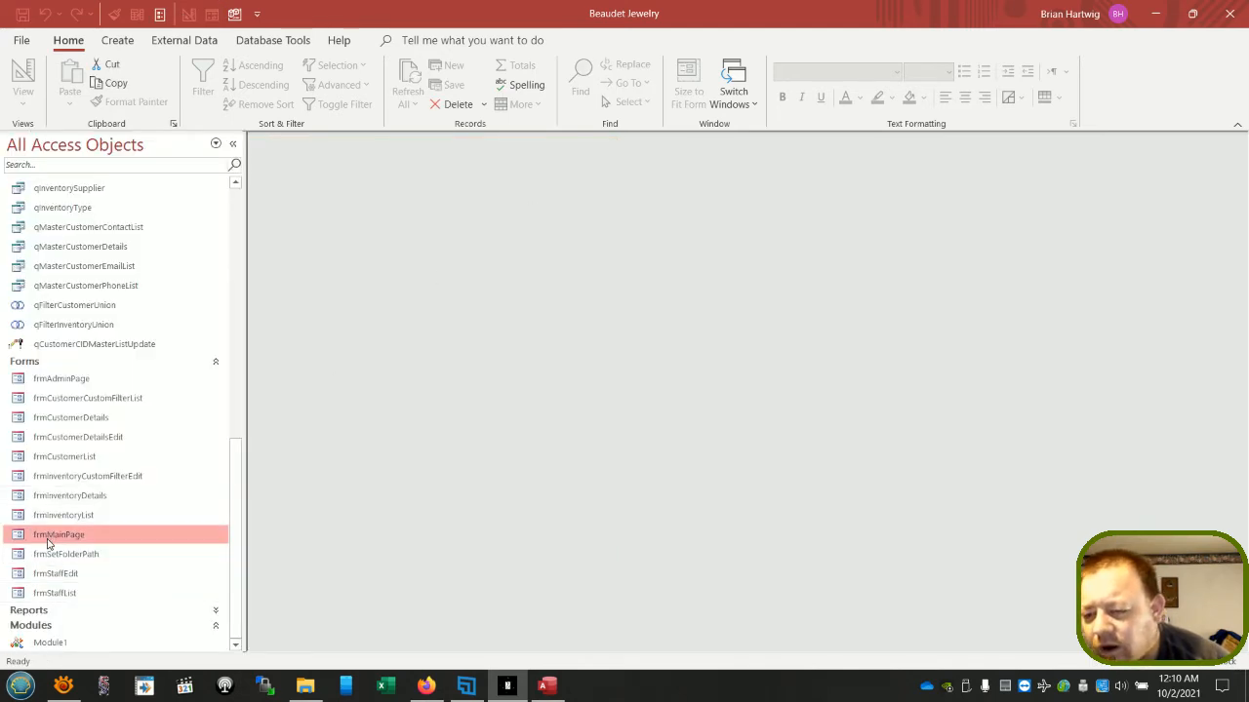
{"action": "double_click", "coordinate": [47, 543]}
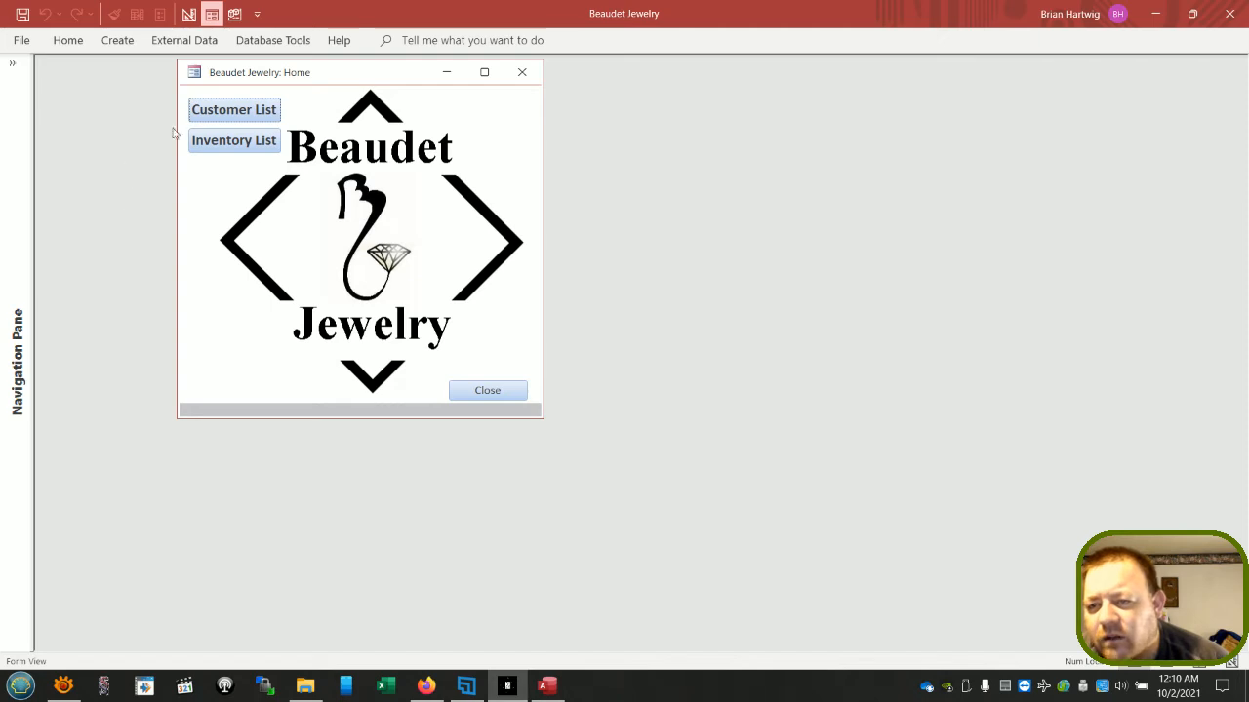
- Move the home form to the middle of the database workspace and open the Customer List from it
{"action": "left_click_drag", "start_coordinate": [326, 72], "coordinate": [572, 156]}
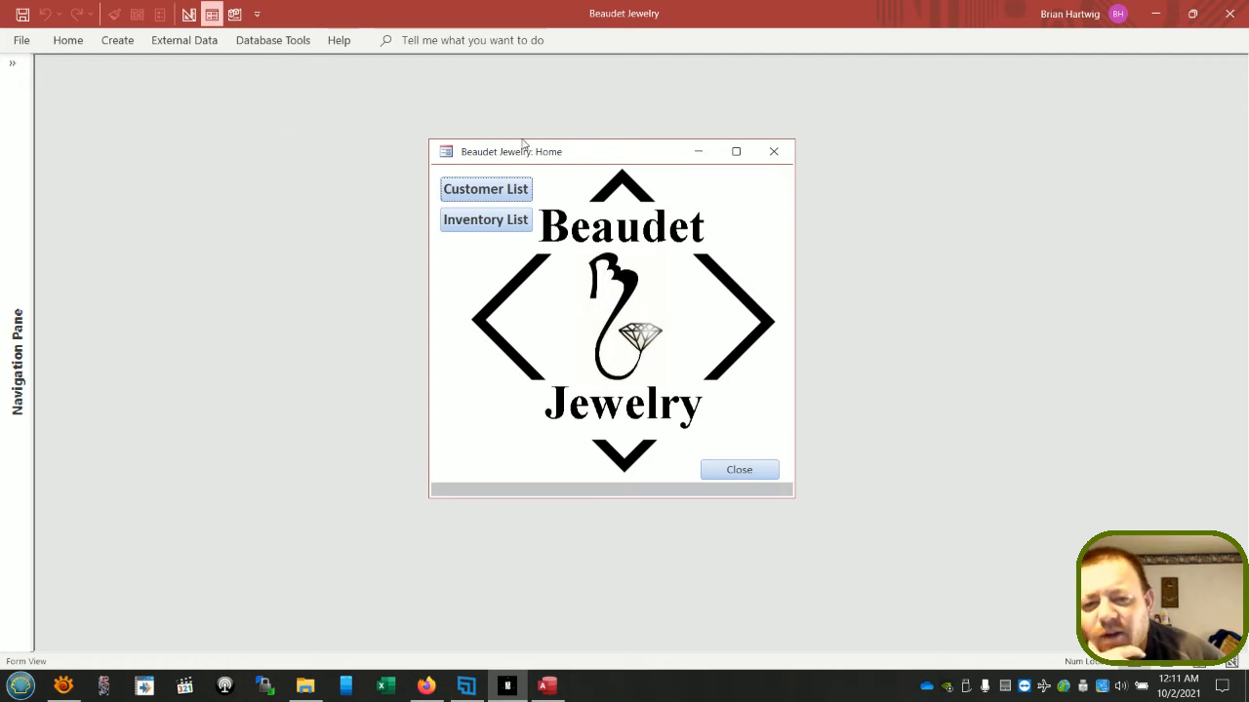
{"action": "mouse_move", "coordinate": [555, 157]}
{"action": "left_mouse_down"}
{"action": "mouse_move", "coordinate": [500, 164]}
{"action": "mouse_move", "coordinate": [563, 148]}
{"action": "left_mouse_up"}
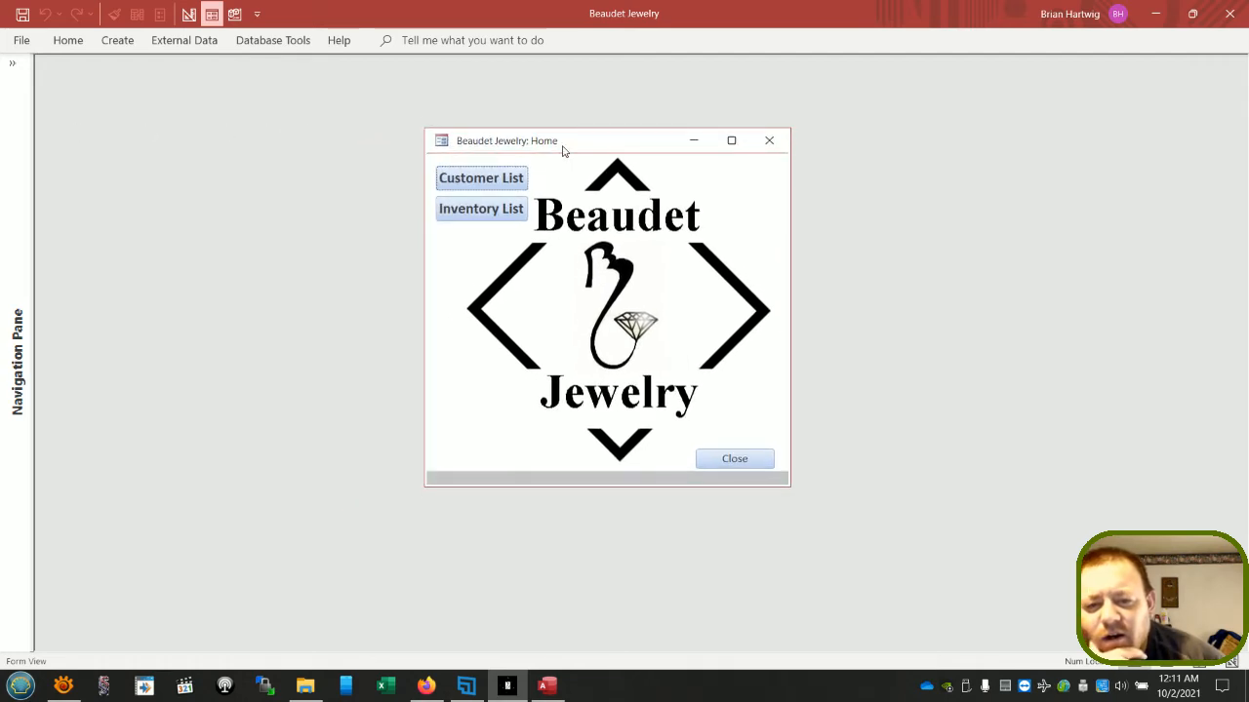
{"action": "left_click", "coordinate": [491, 185]}
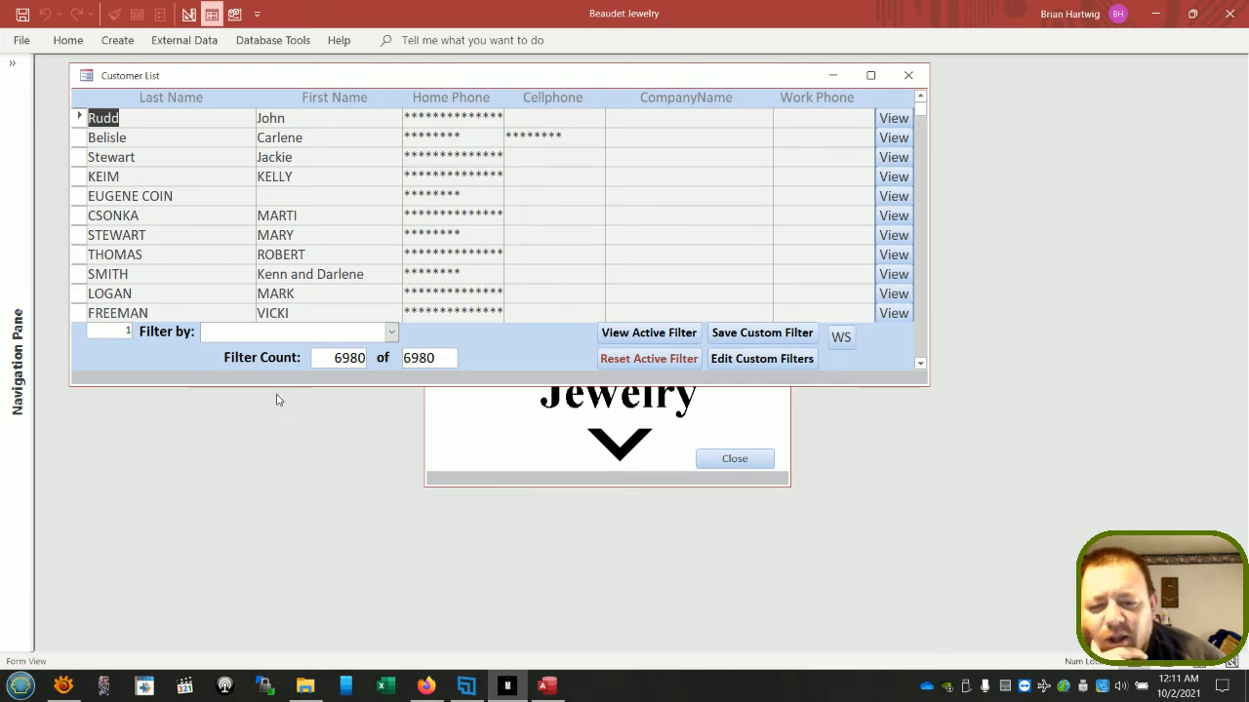
- Move the home form over the Customer List and alternate which of the two forms is in front
{"action": "left_click", "coordinate": [441, 413]}
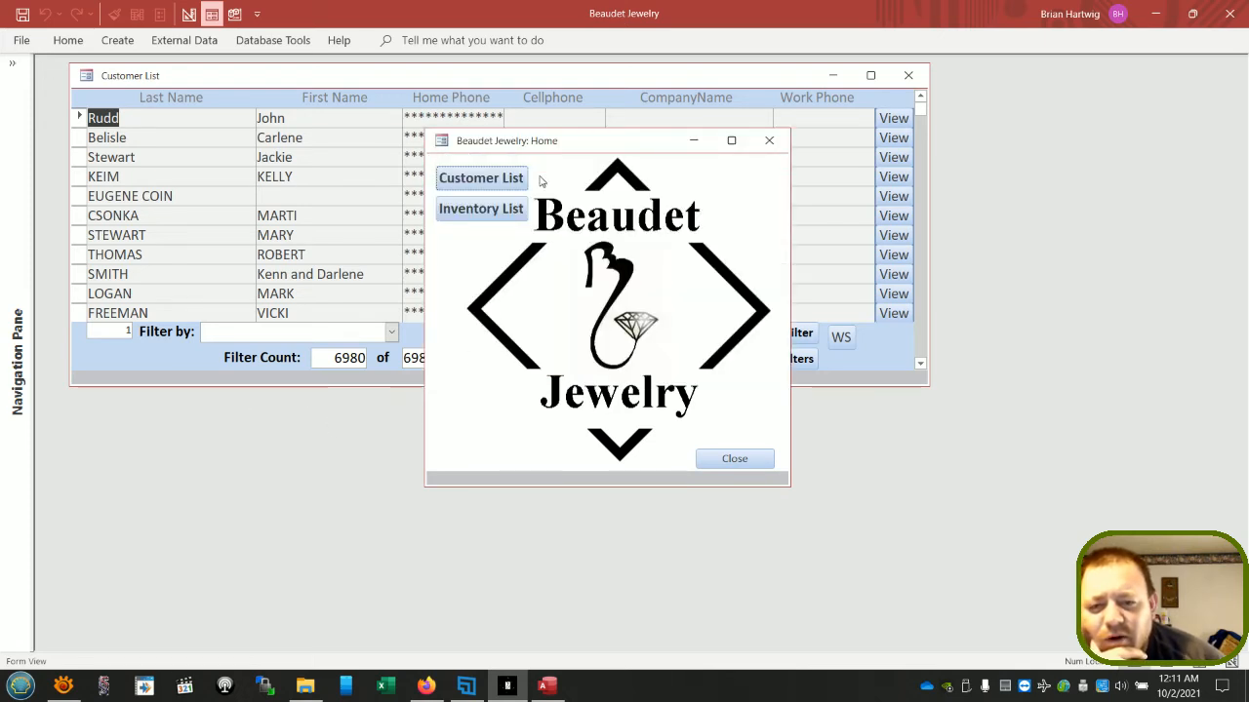
{"action": "left_click_drag", "start_coordinate": [566, 147], "coordinate": [447, 150]}
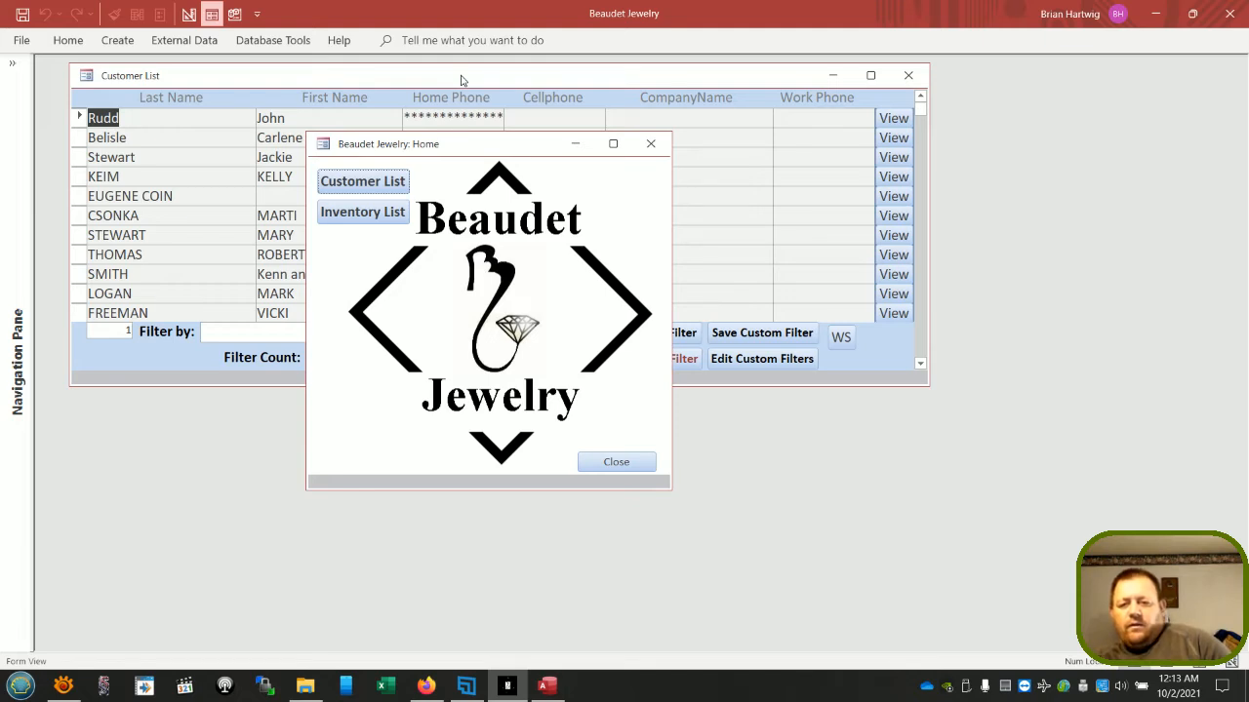
{"action": "mouse_move", "coordinate": [494, 146]}
{"action": "left_mouse_down"}
{"action": "mouse_move", "coordinate": [564, 111]}
{"action": "mouse_move", "coordinate": [513, 132]}
{"action": "left_mouse_up"}
{"action": "left_click", "coordinate": [512, 88]}
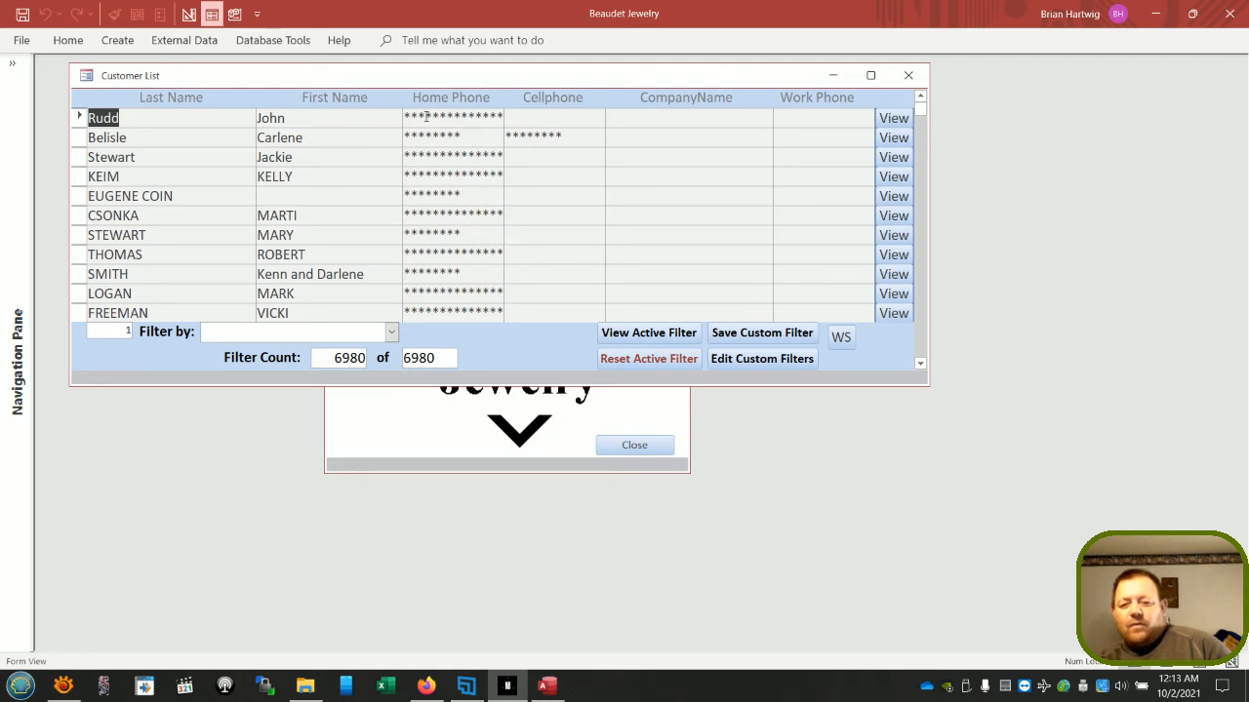
{"action": "left_click", "coordinate": [425, 444]}
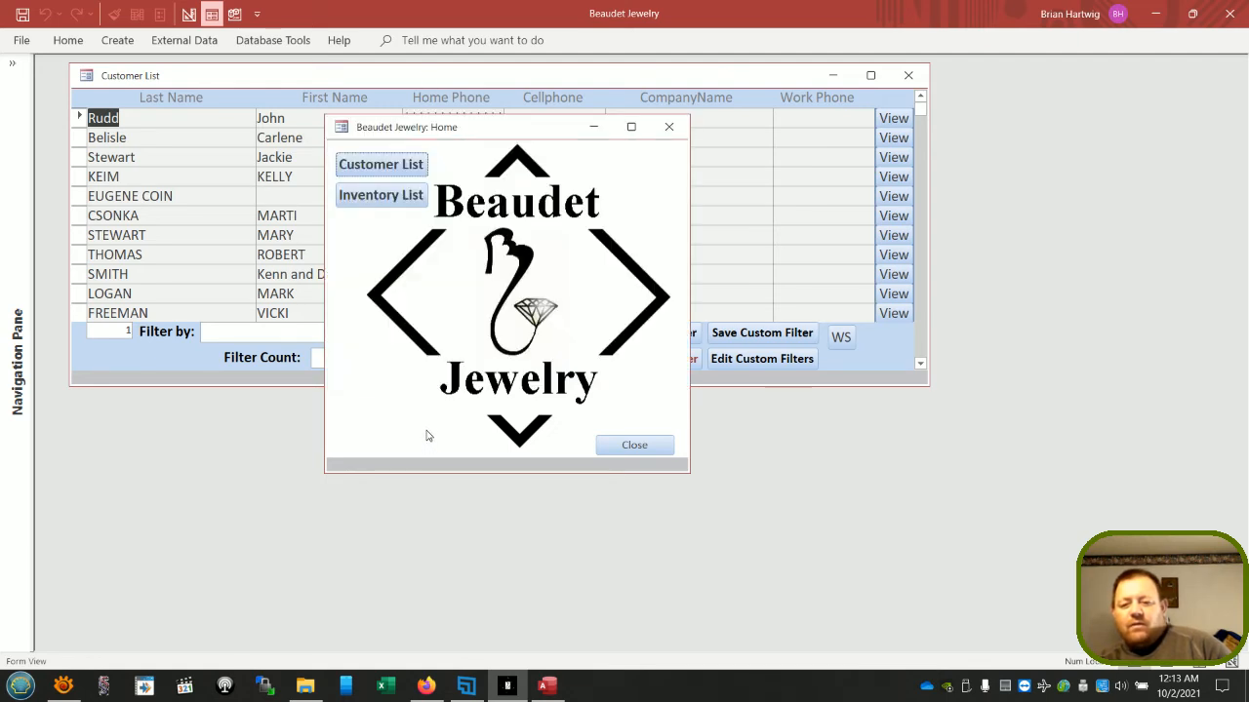
{"action": "left_click", "coordinate": [443, 86]}
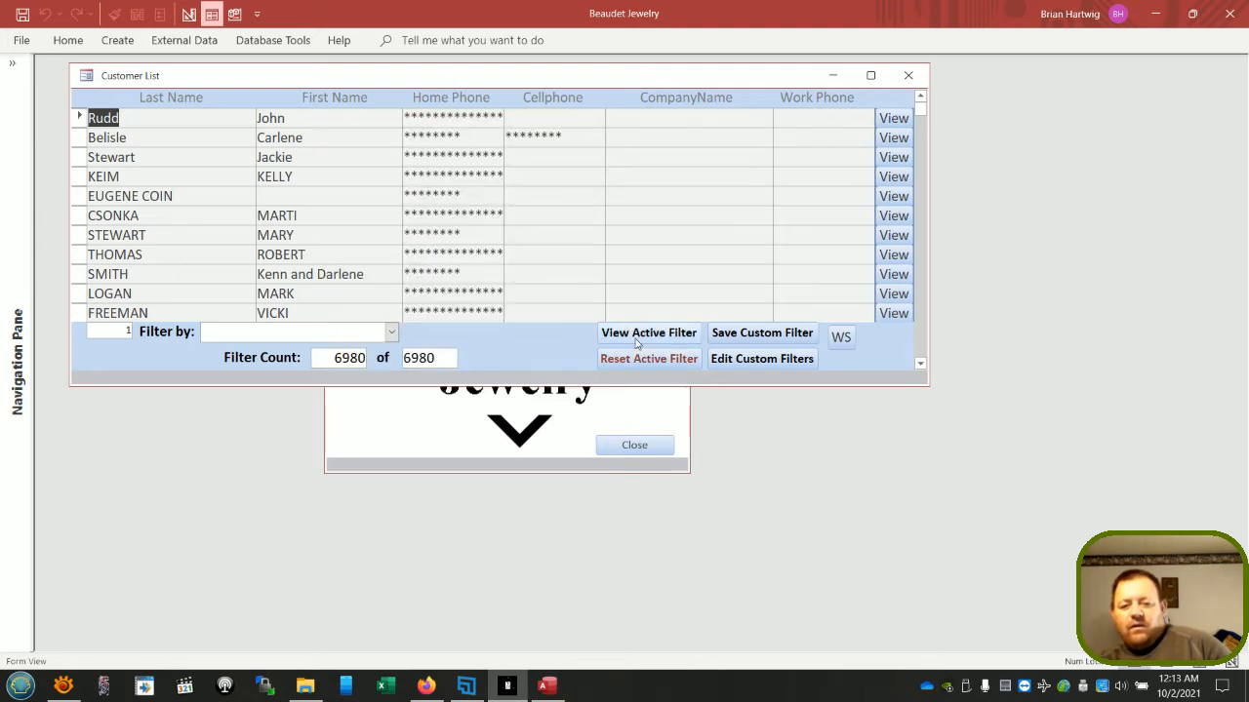
- Check the Customer List form's window position and size, dismiss the message and bring the home form to the front
{"action": "left_click", "coordinate": [841, 338]}
{"action": "left_click_drag", "start_coordinate": [617, 284], "coordinate": [493, 164]}
{"action": "left_click", "coordinate": [497, 81]}
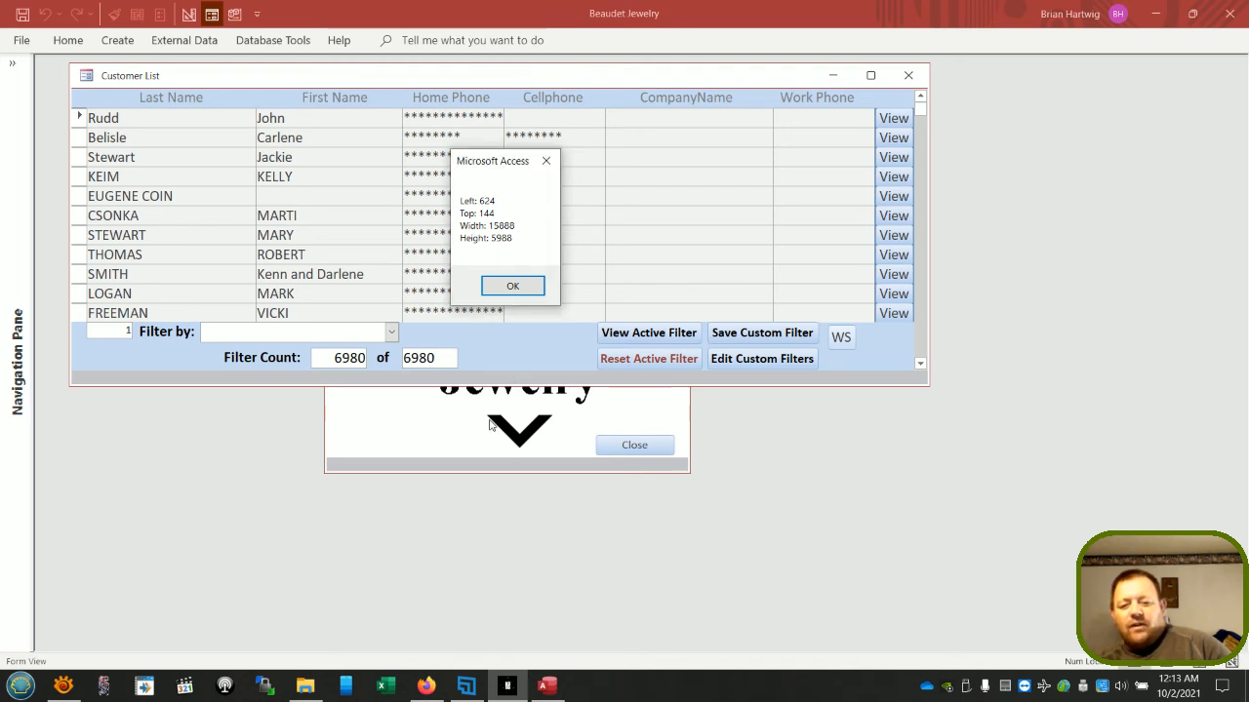
{"action": "left_click", "coordinate": [504, 286]}
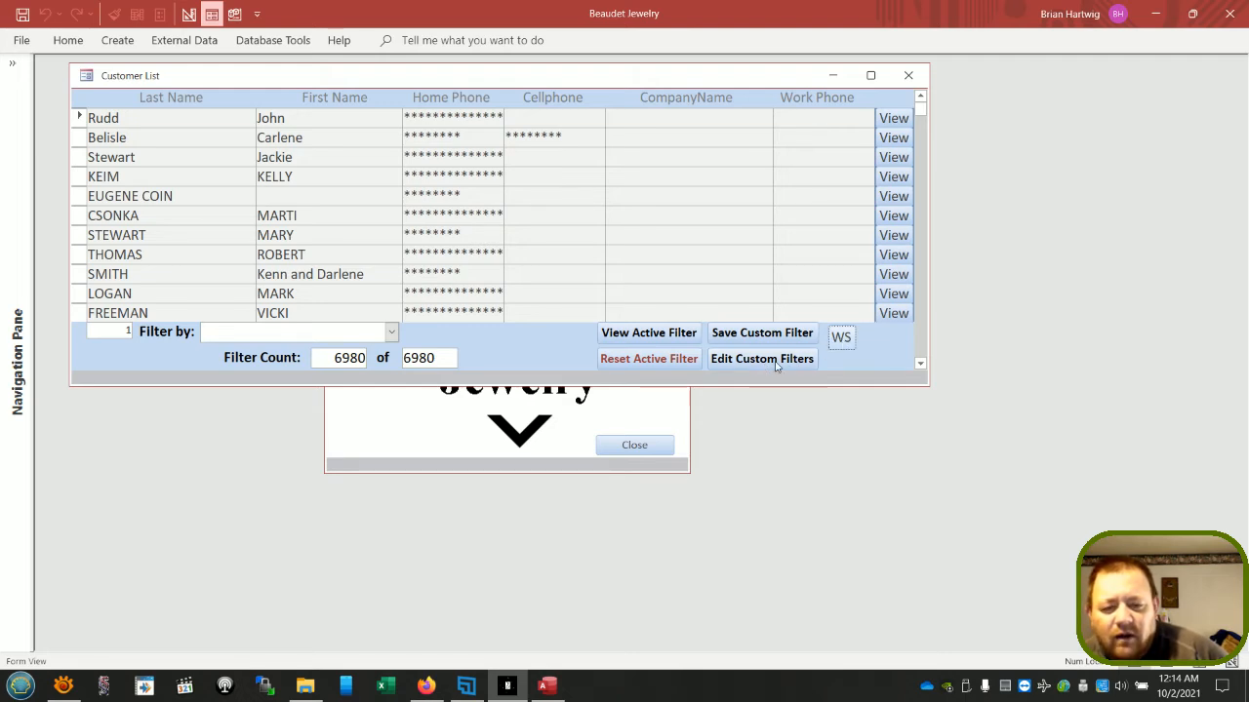
{"action": "left_click", "coordinate": [661, 423]}
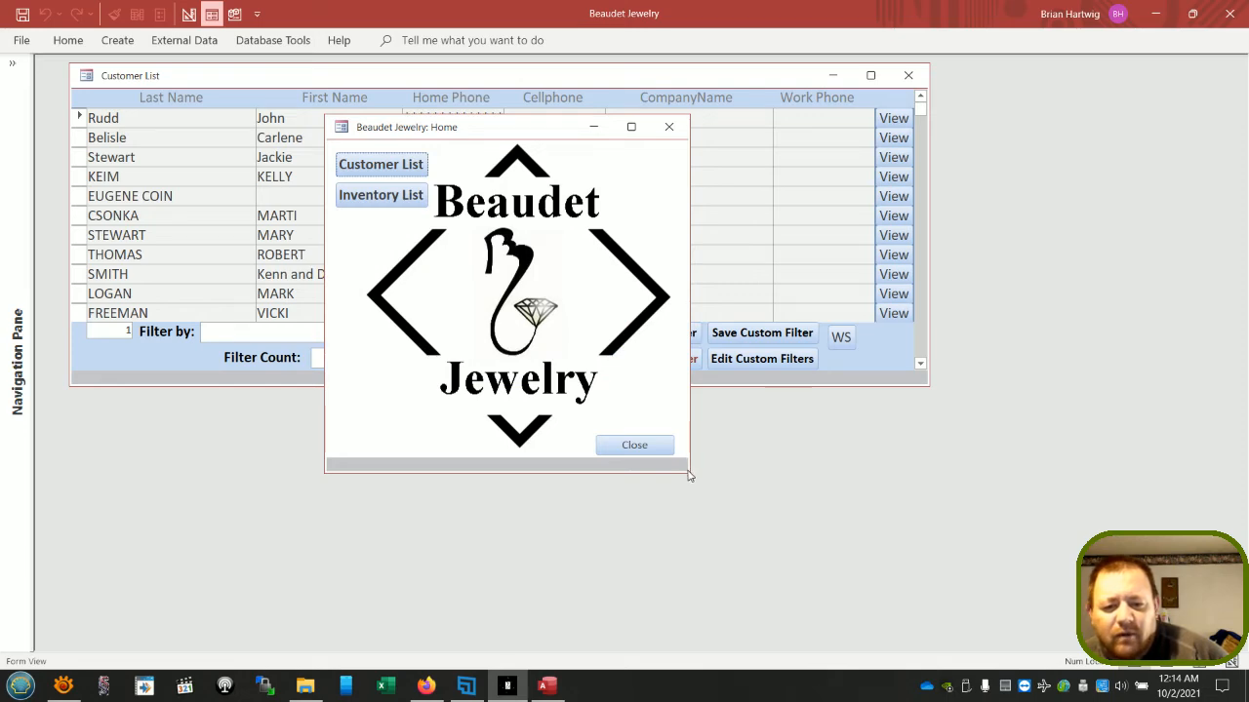
- Enlarge the home form slightly, and check the Customer List form's window position and size twice, dismissing each message
{"action": "left_click_drag", "start_coordinate": [687, 471], "coordinate": [711, 519]}
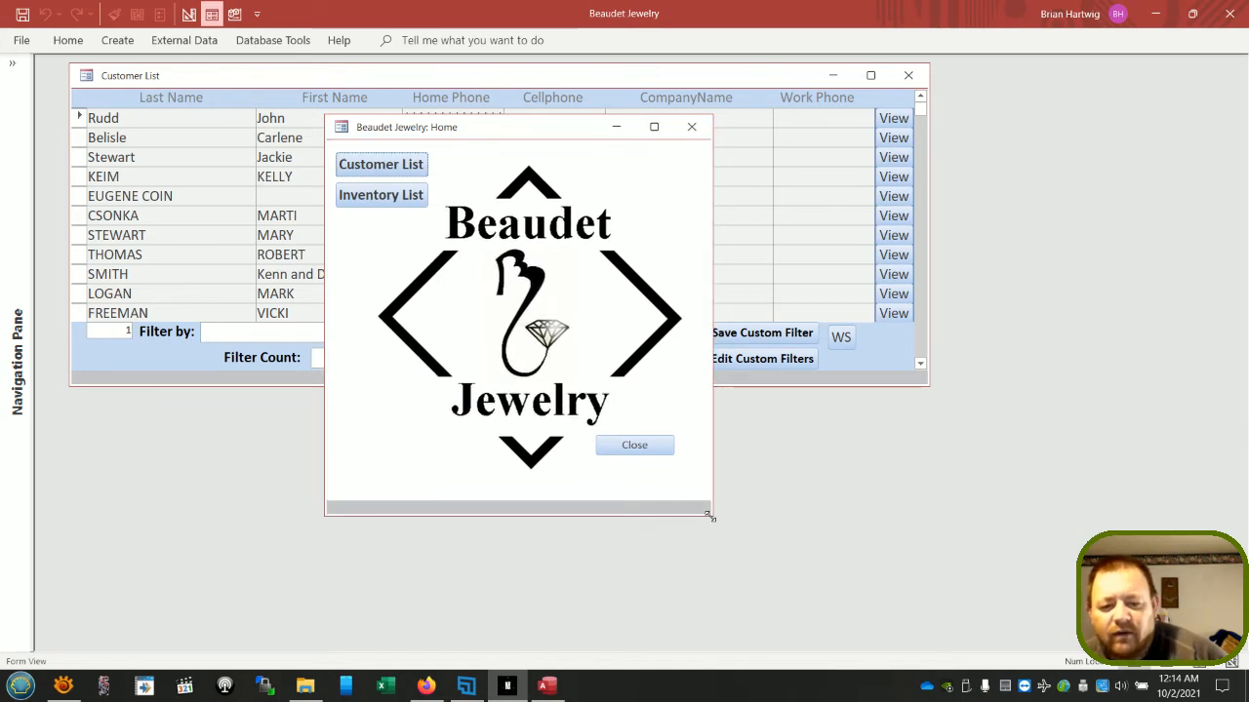
{"action": "mouse_move", "coordinate": [711, 518]}
{"action": "left_mouse_down"}
{"action": "mouse_move", "coordinate": [820, 524]}
{"action": "mouse_move", "coordinate": [712, 518]}
{"action": "left_mouse_up"}
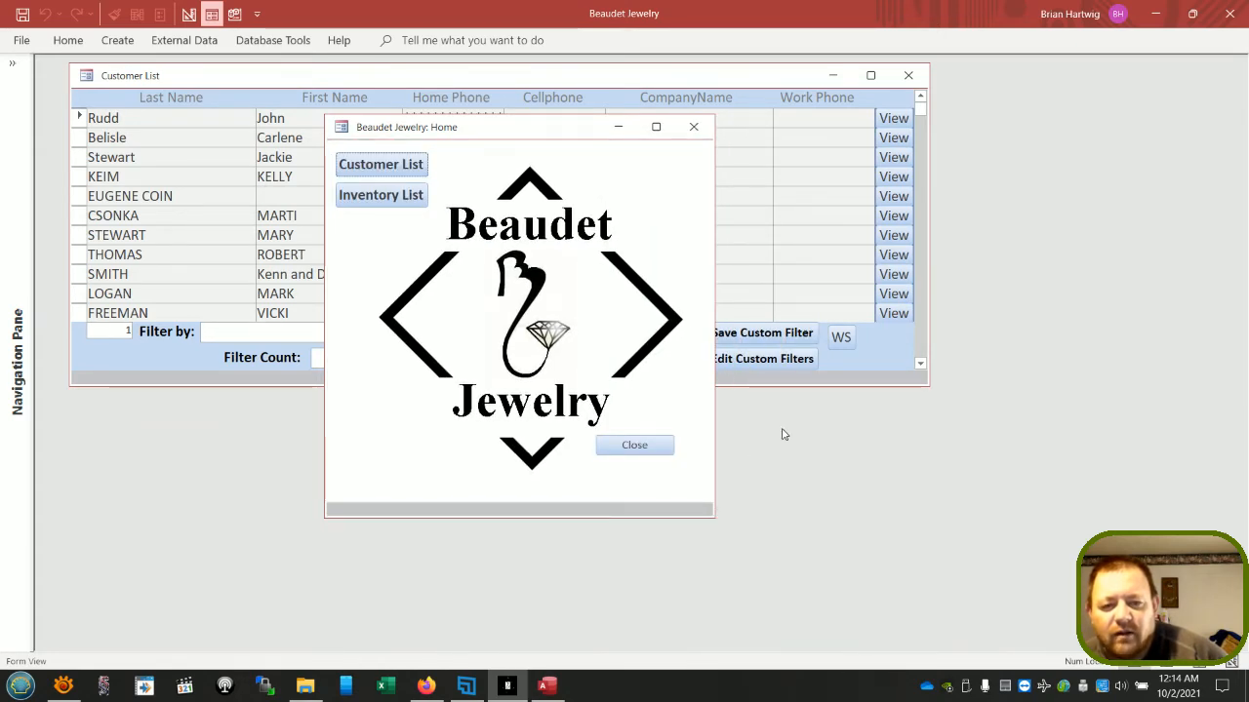
{"action": "left_click", "coordinate": [841, 337]}
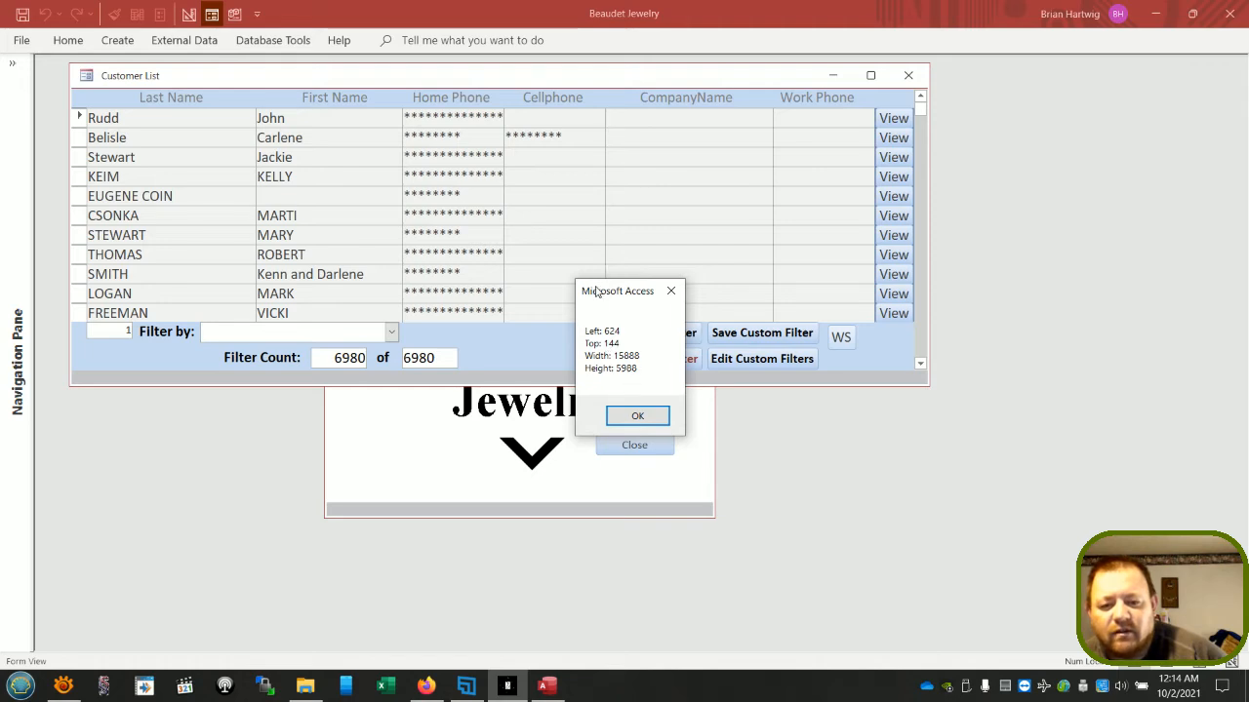
{"action": "left_click", "coordinate": [638, 416]}
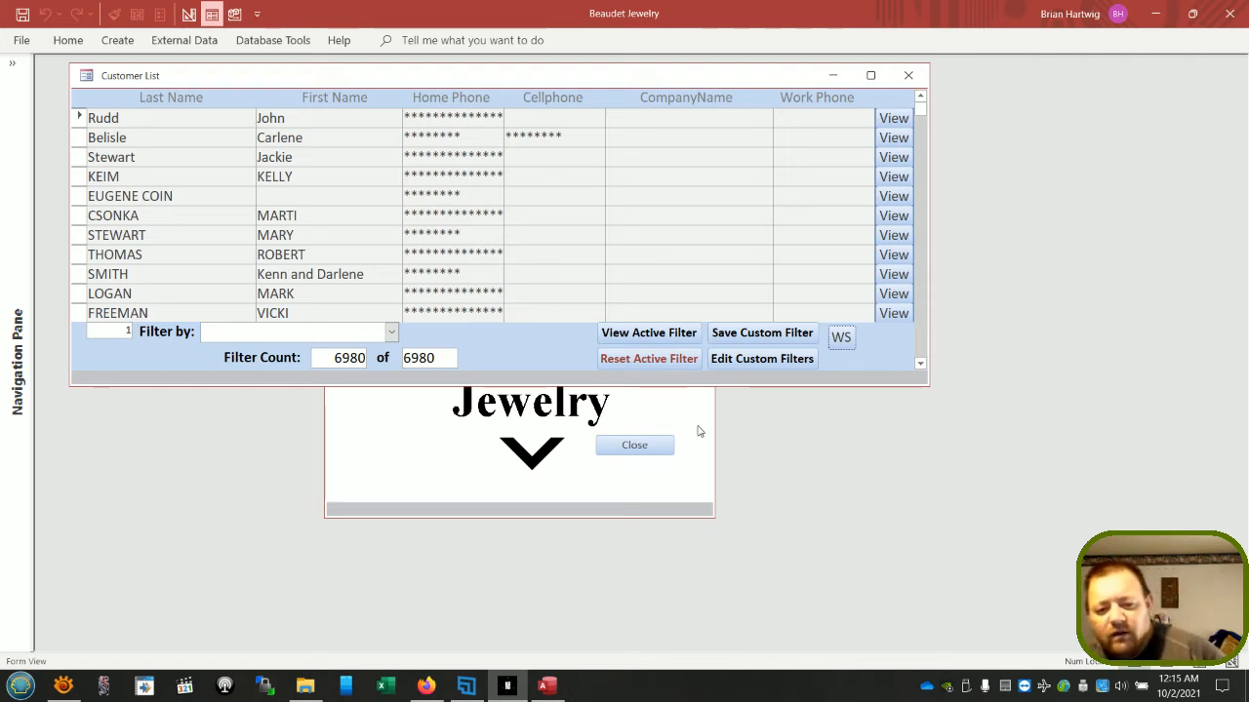
{"action": "left_click", "coordinate": [841, 336]}
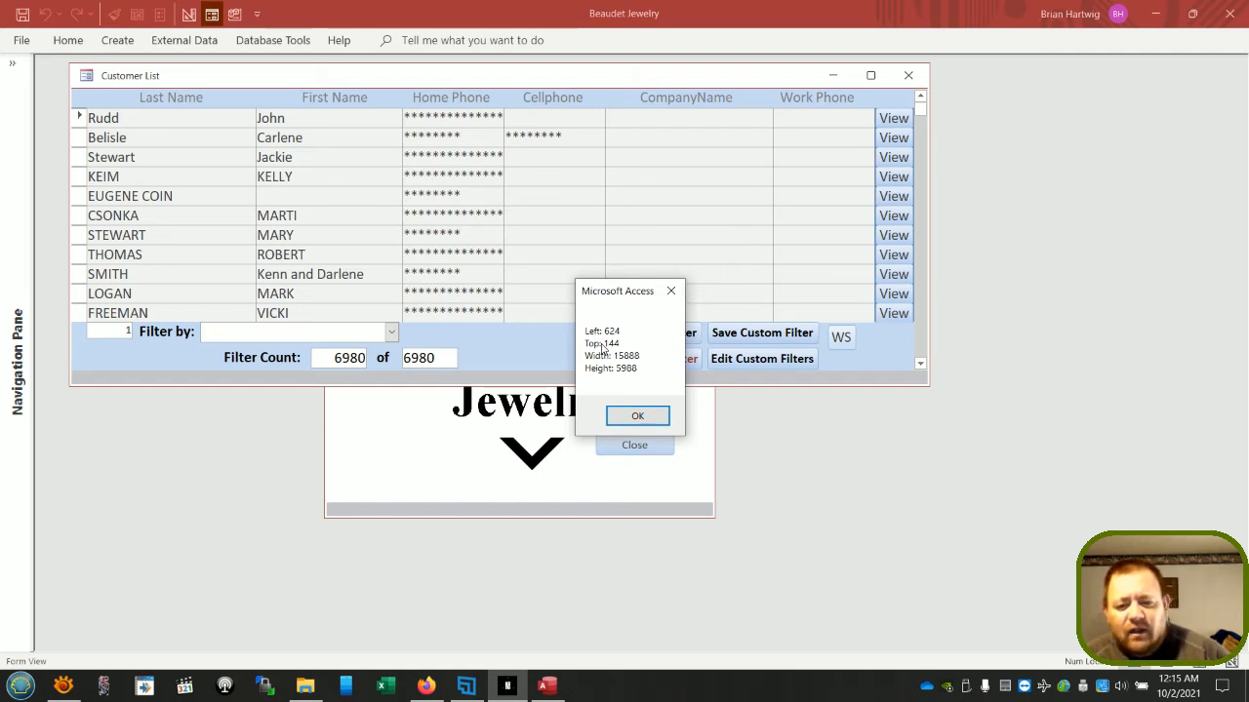
{"action": "left_click", "coordinate": [673, 292]}
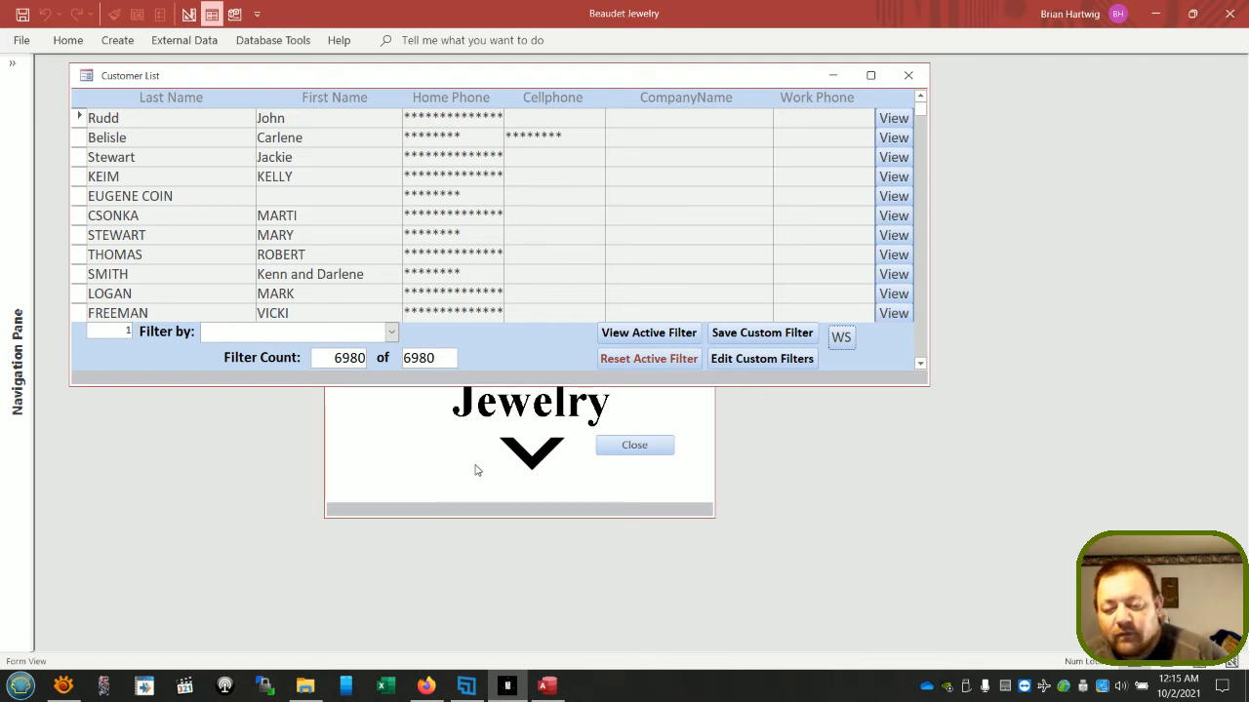
- Expand the Navigation Pane and look through the database's tables, queries and forms
{"action": "left_click", "coordinate": [11, 181]}
{"action": "left_click", "coordinate": [18, 174]}
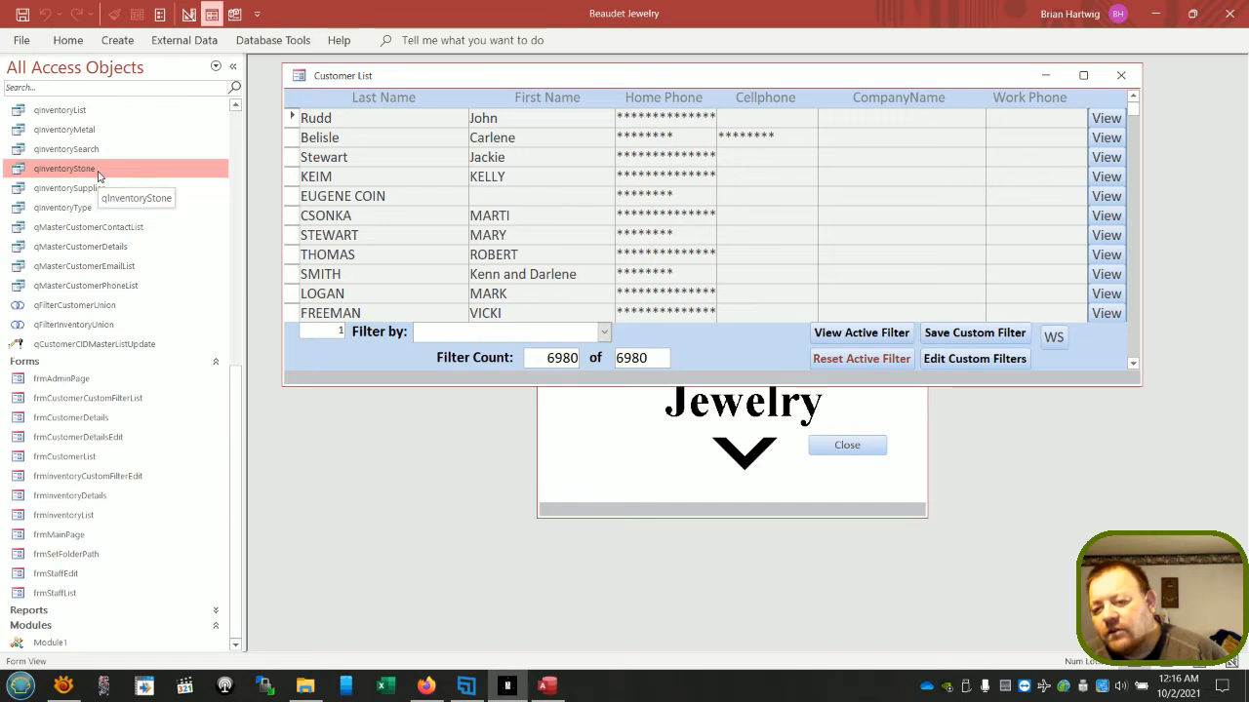
{"action": "scroll", "coordinate": [98, 175], "scroll_direction": "up", "scroll_amount": 5}
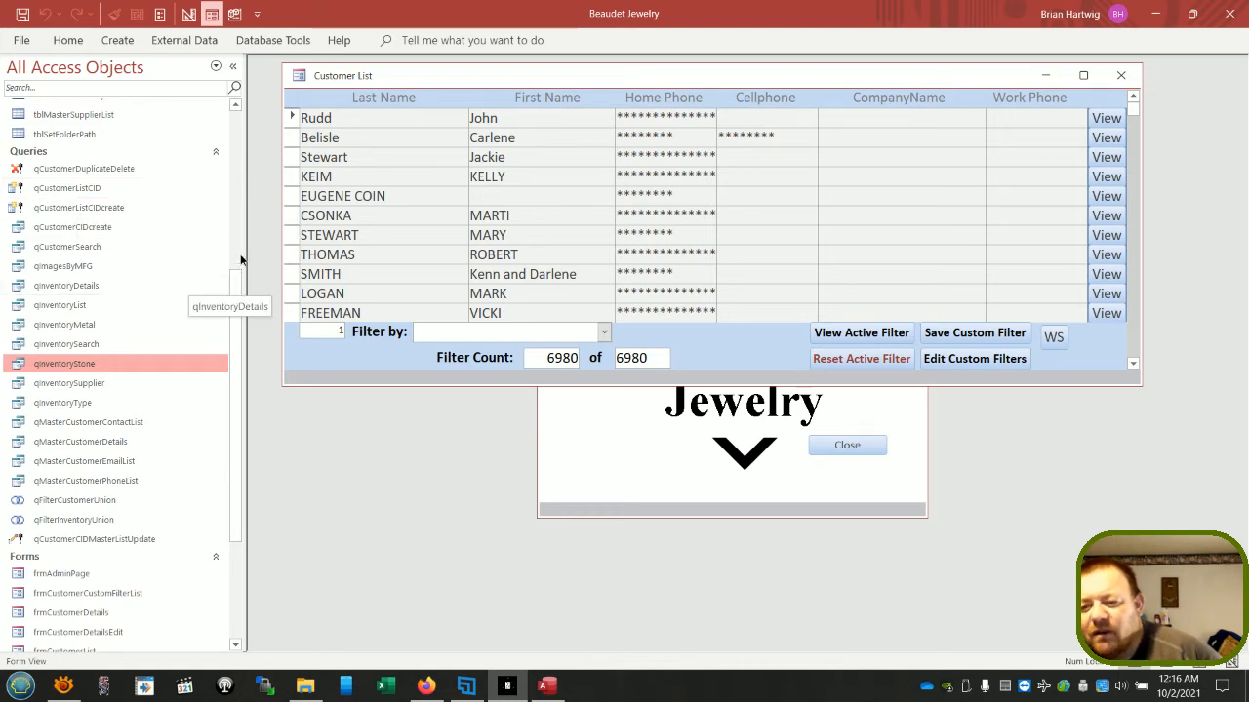
{"action": "left_click", "coordinate": [242, 228]}
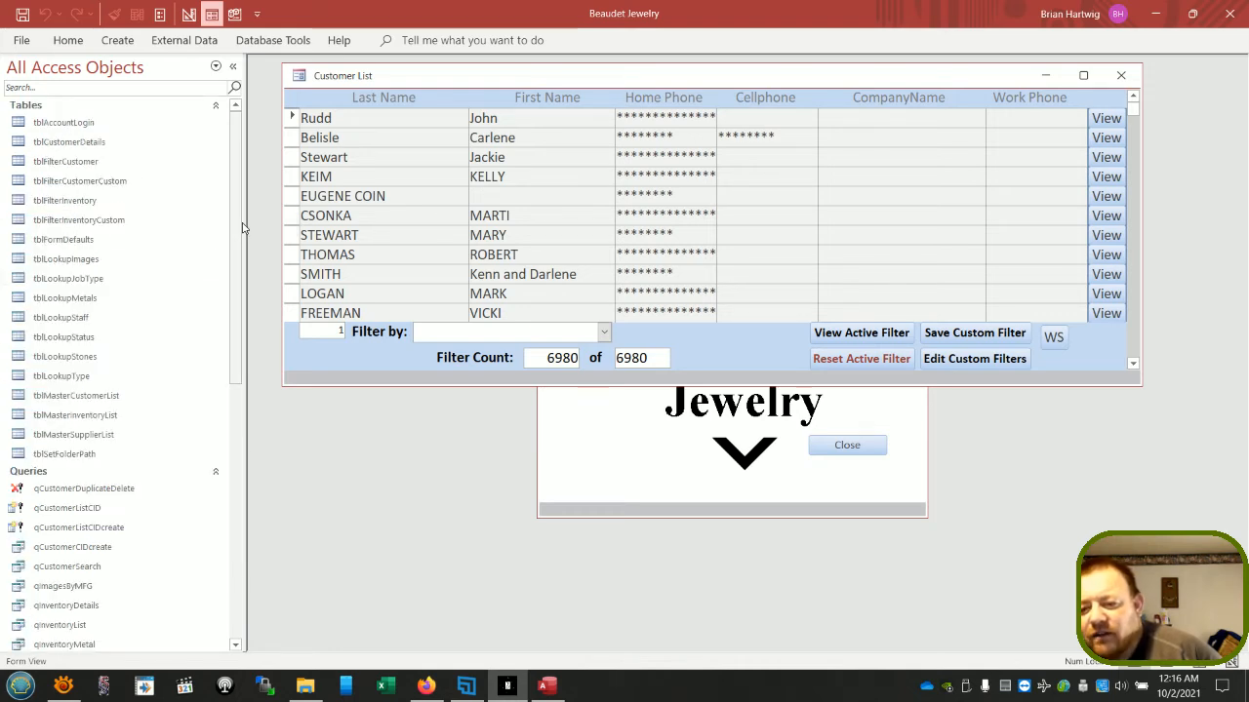
{"action": "left_click_drag", "start_coordinate": [245, 234], "coordinate": [222, 173]}
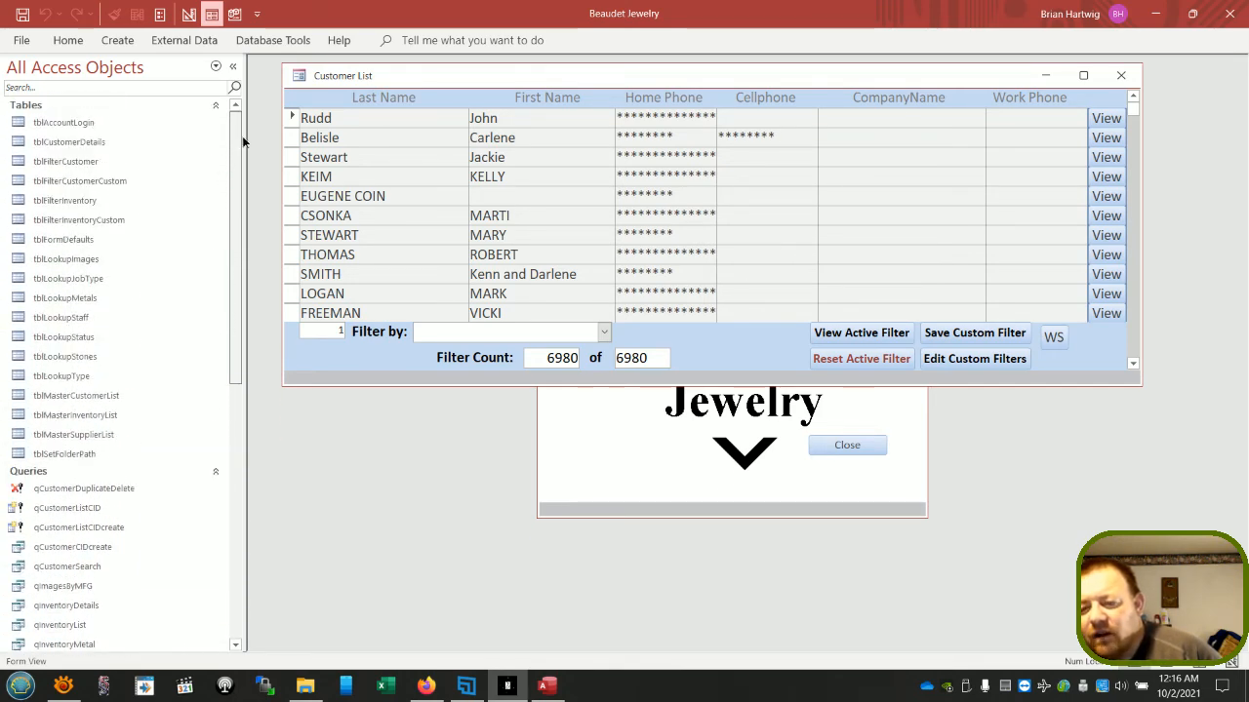
{"action": "left_click_drag", "start_coordinate": [233, 208], "coordinate": [225, 369]}
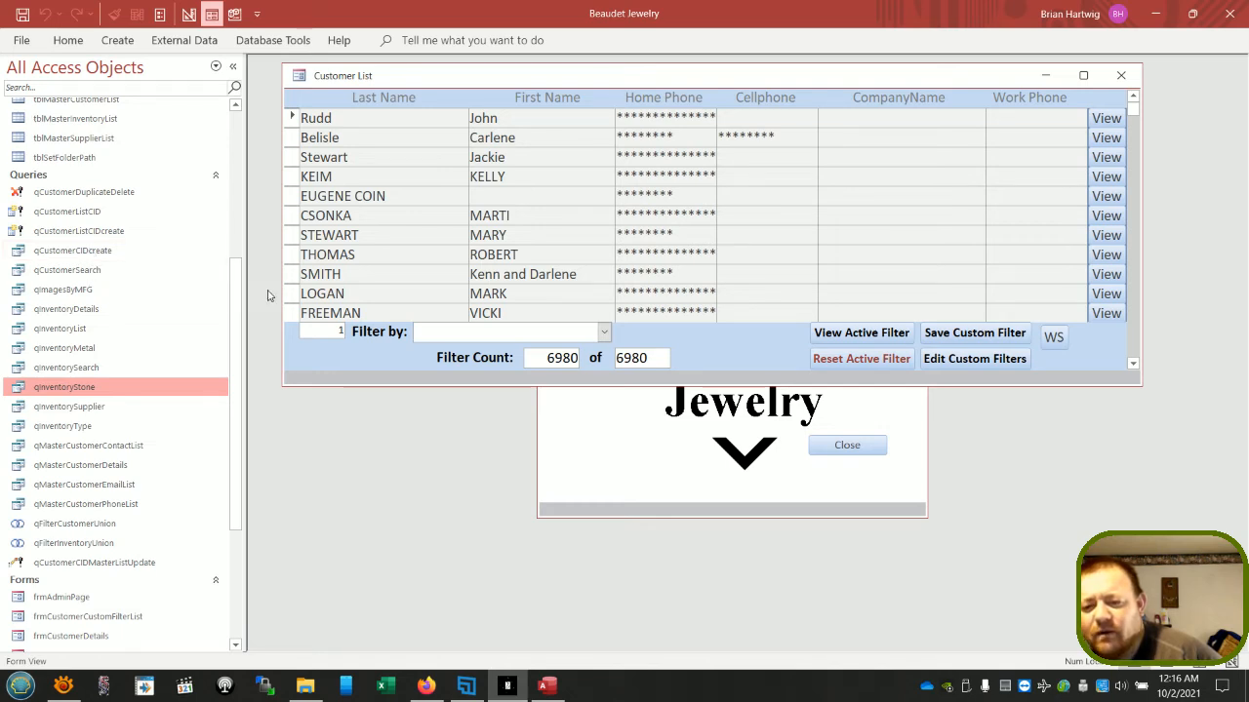
{"action": "left_click_drag", "start_coordinate": [234, 307], "coordinate": [239, 274]}
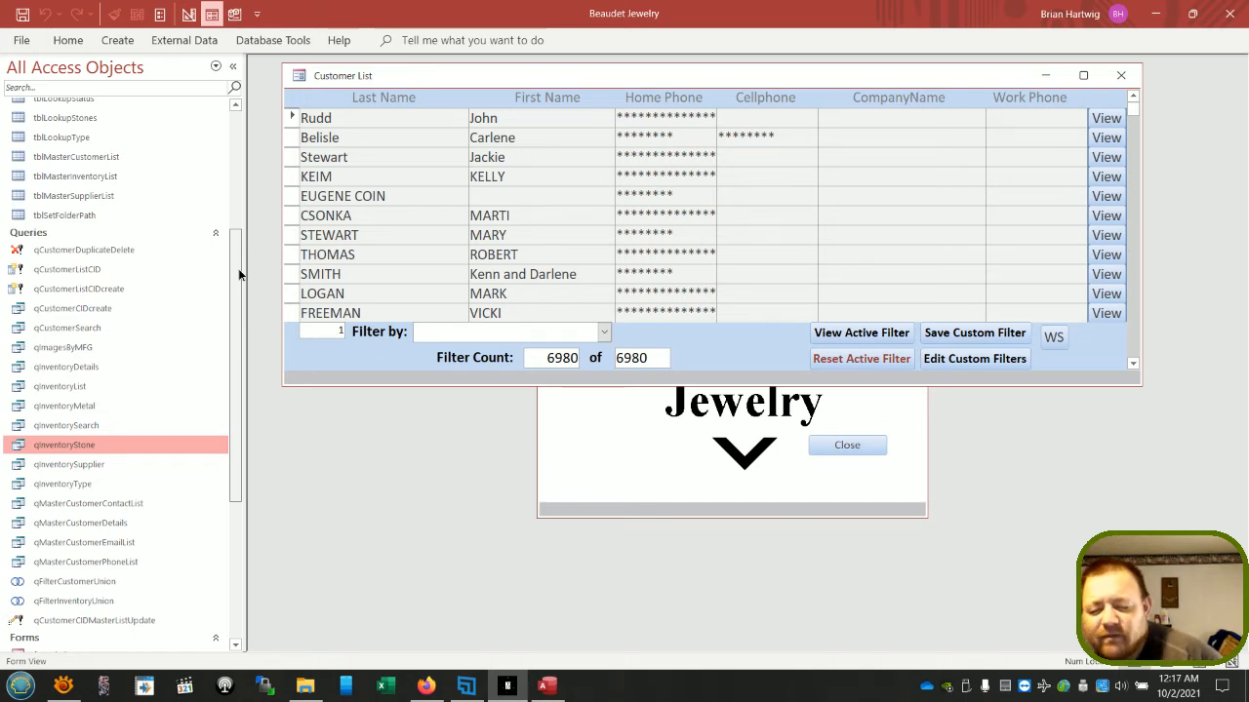
{"action": "mouse_move", "coordinate": [238, 268]}
{"action": "left_mouse_down"}
{"action": "mouse_move", "coordinate": [237, 336]}
{"action": "mouse_move", "coordinate": [244, 261]}
{"action": "left_mouse_up"}
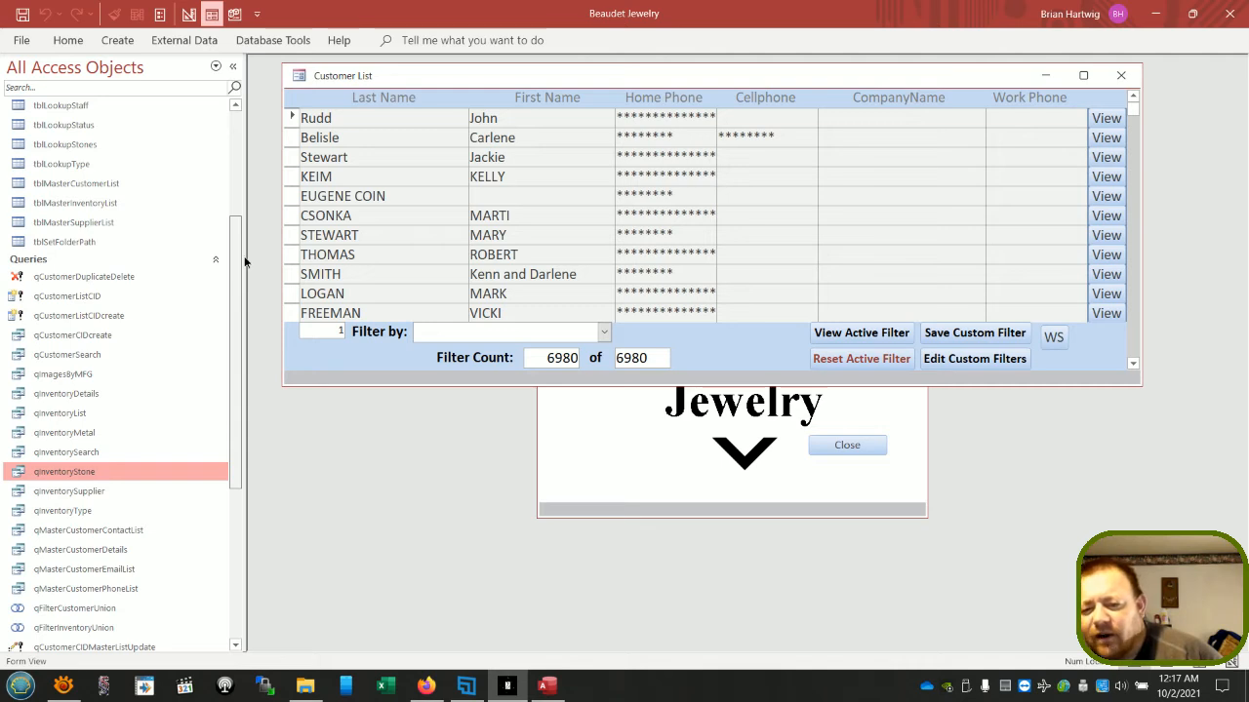
{"action": "left_click_drag", "start_coordinate": [244, 261], "coordinate": [260, 122]}
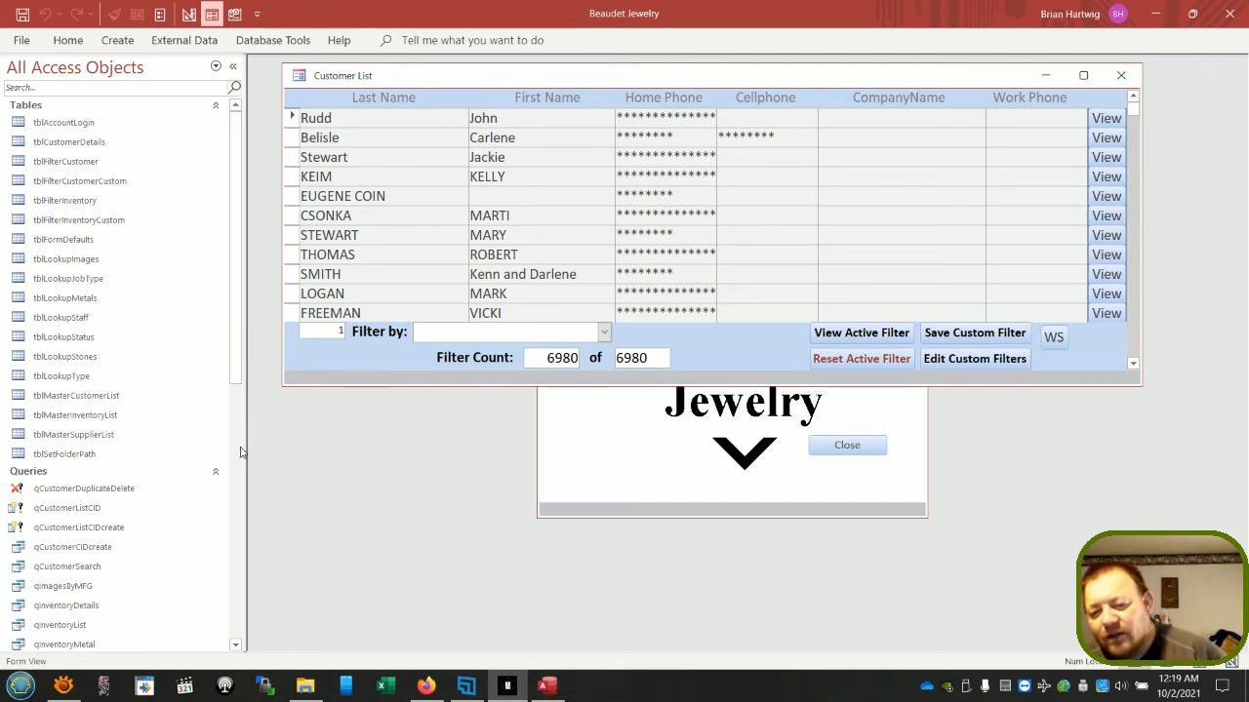
{"action": "scroll", "coordinate": [241, 446], "scroll_direction": "down", "scroll_amount": 9}
{"action": "scroll", "coordinate": [246, 409], "scroll_direction": "up", "scroll_amount": 2}
{"action": "scroll", "coordinate": [258, 359], "scroll_direction": "up", "scroll_amount": 7}
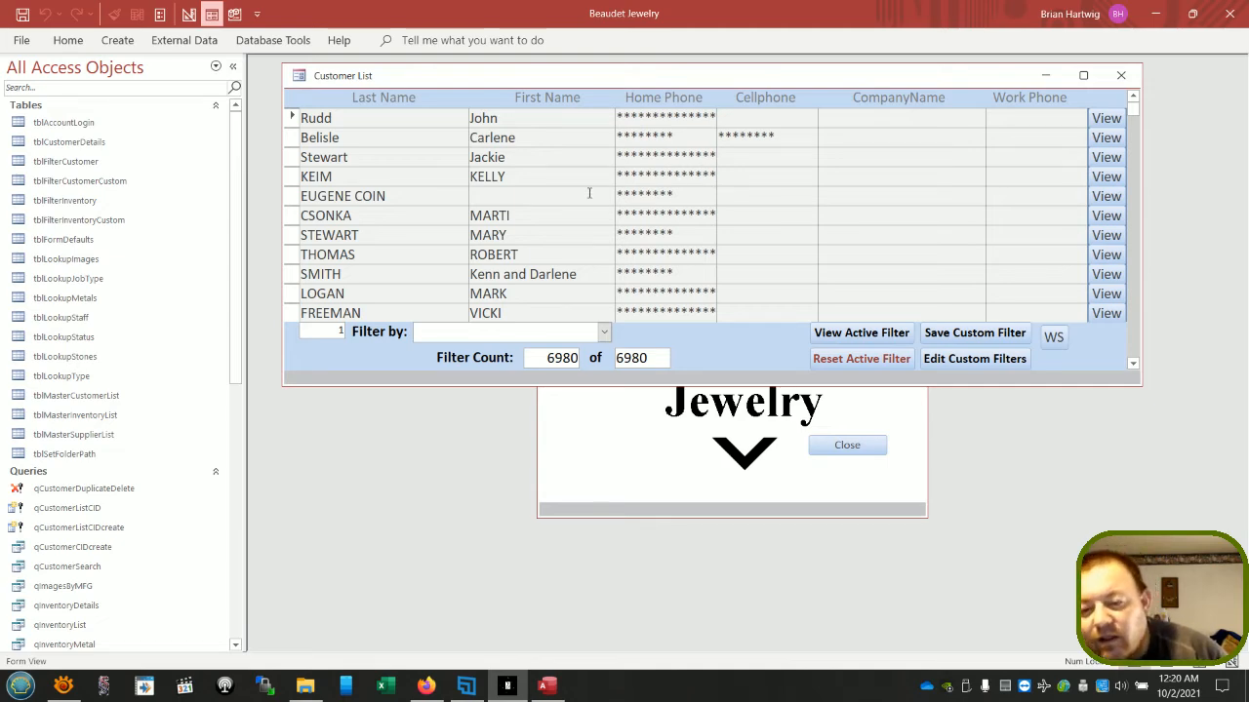
{"action": "mouse_move", "coordinate": [239, 311]}
{"action": "left_mouse_down"}
{"action": "mouse_move", "coordinate": [248, 382]}
{"action": "mouse_move", "coordinate": [237, 320]}
{"action": "left_mouse_up"}
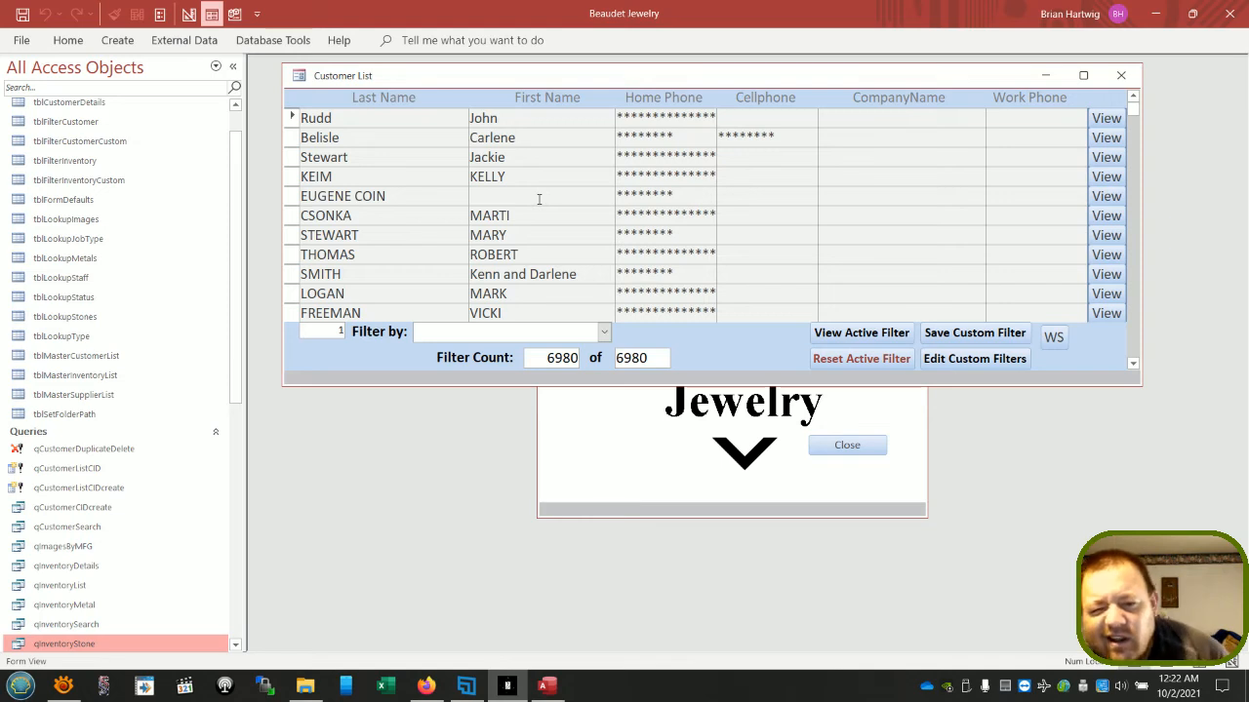
{"action": "scroll", "coordinate": [120, 505], "scroll_direction": "down", "scroll_amount": 3}
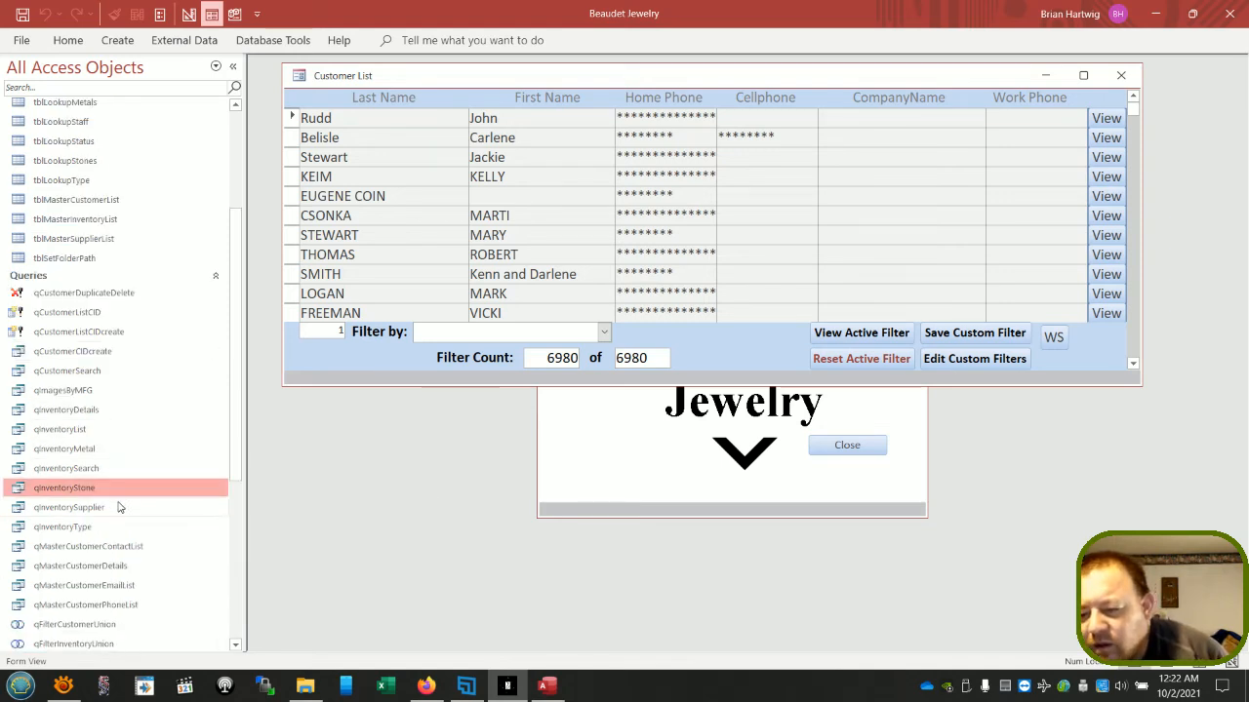
{"action": "scroll", "coordinate": [117, 507], "scroll_direction": "down", "scroll_amount": 3}
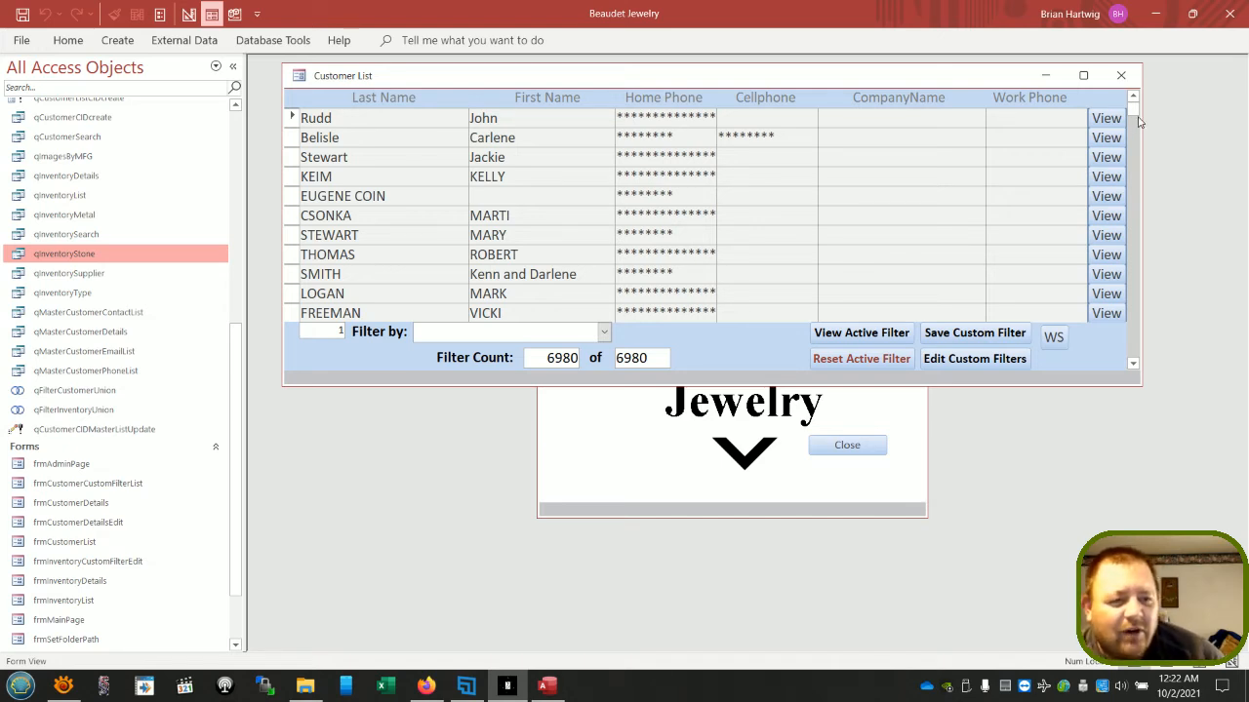
- Widen the Customer List form, narrow it back to its former width and close it
{"action": "left_click_drag", "start_coordinate": [1142, 116], "coordinate": [1176, 122]}
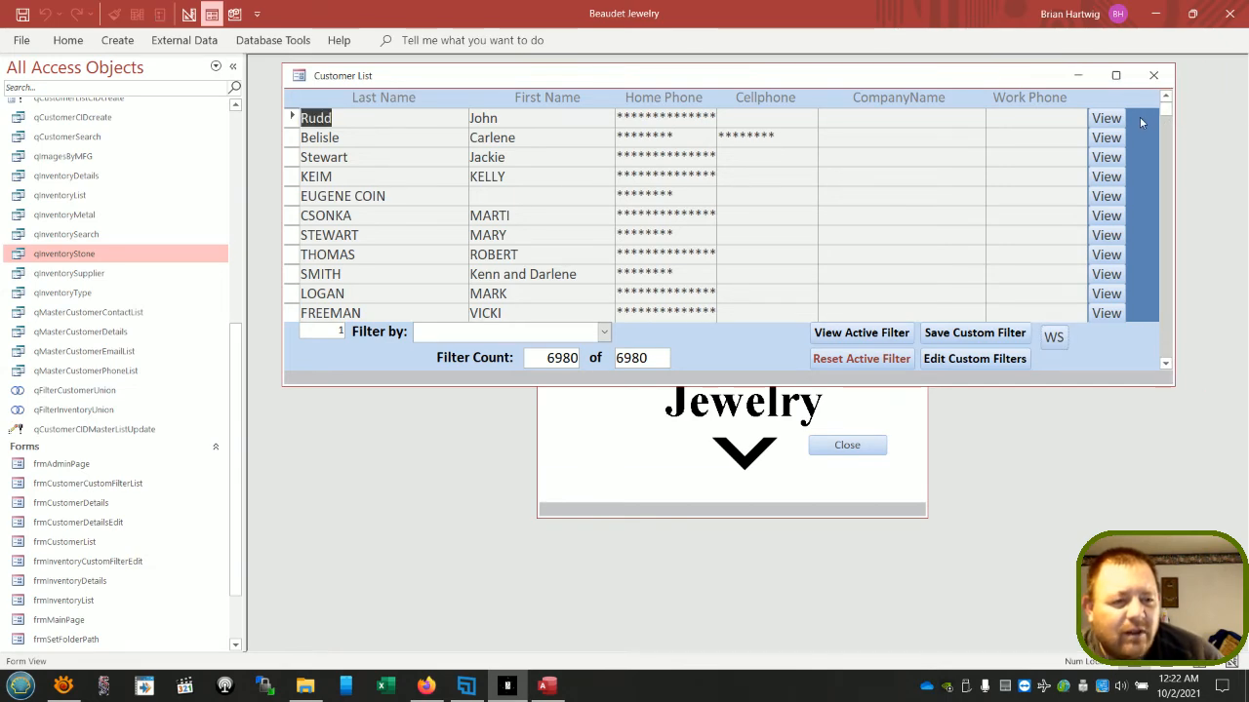
{"action": "left_click_drag", "start_coordinate": [1173, 125], "coordinate": [1141, 134]}
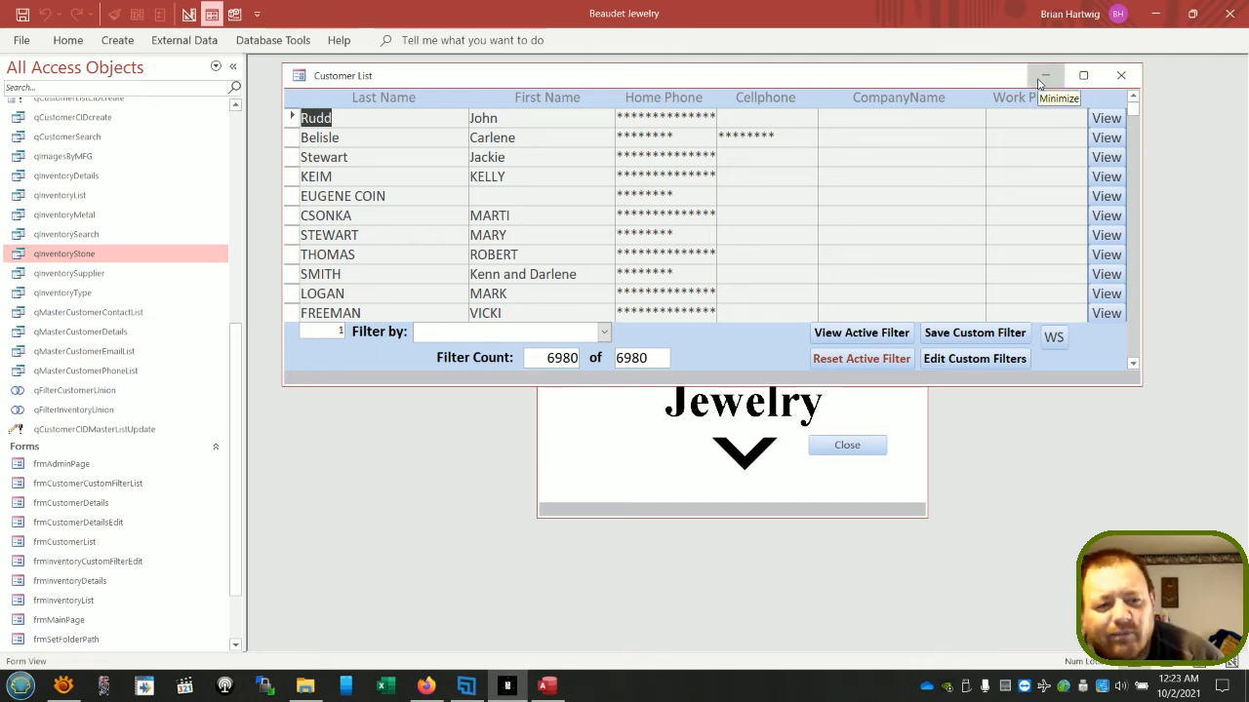
{"action": "left_click", "coordinate": [1121, 75]}
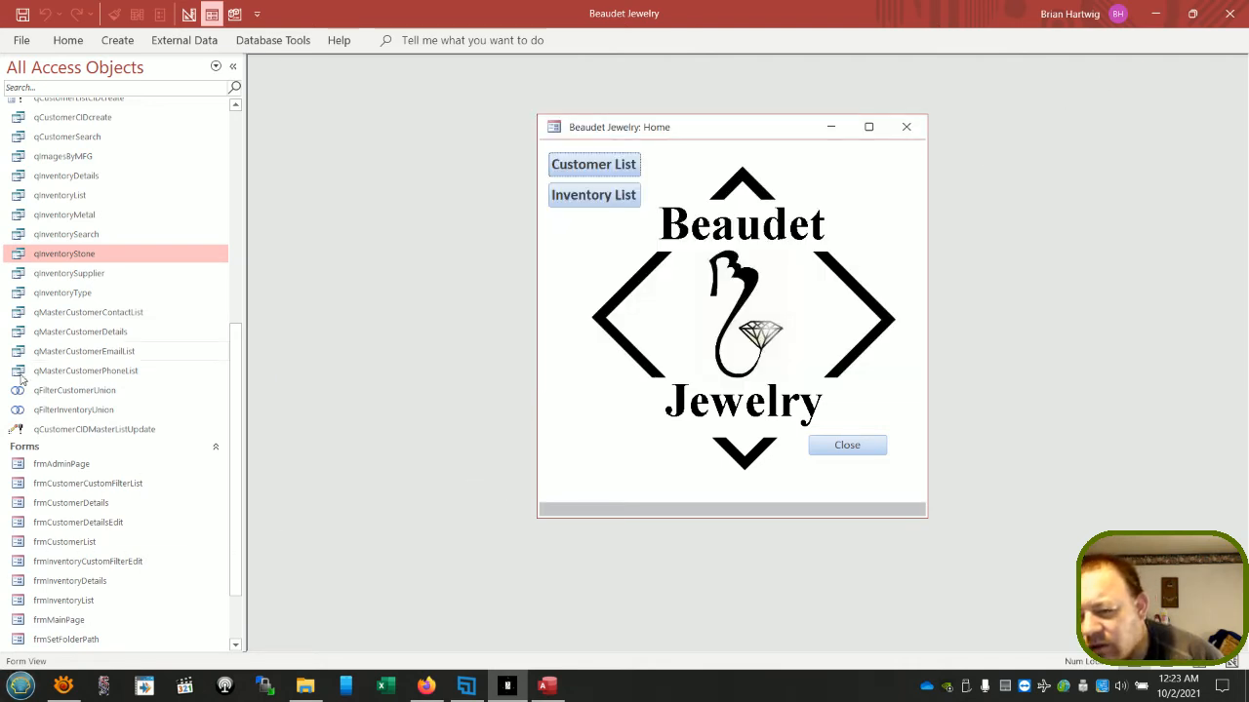
- Open frmCustomerDetails to view the customer details layout and close it again
{"action": "scroll", "coordinate": [80, 589], "scroll_direction": "down", "scroll_amount": 2}
{"action": "scroll", "coordinate": [83, 589], "scroll_direction": "down", "scroll_amount": 1}
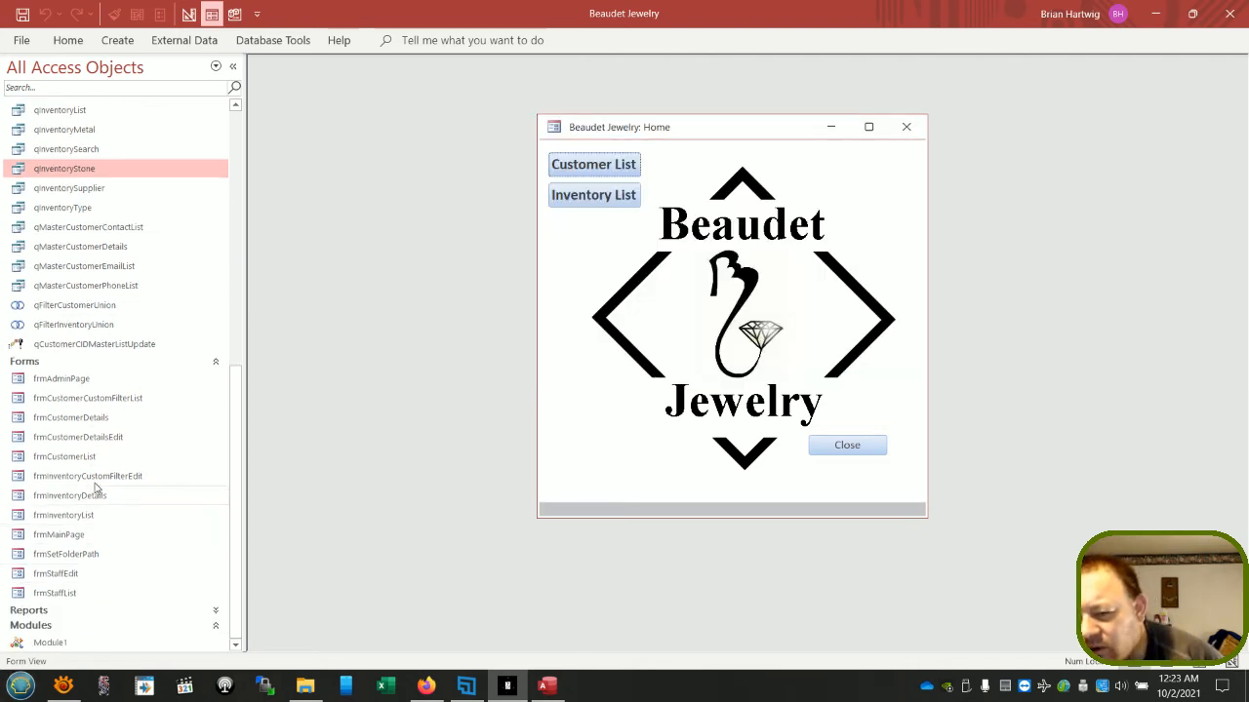
{"action": "double_click", "coordinate": [70, 417]}
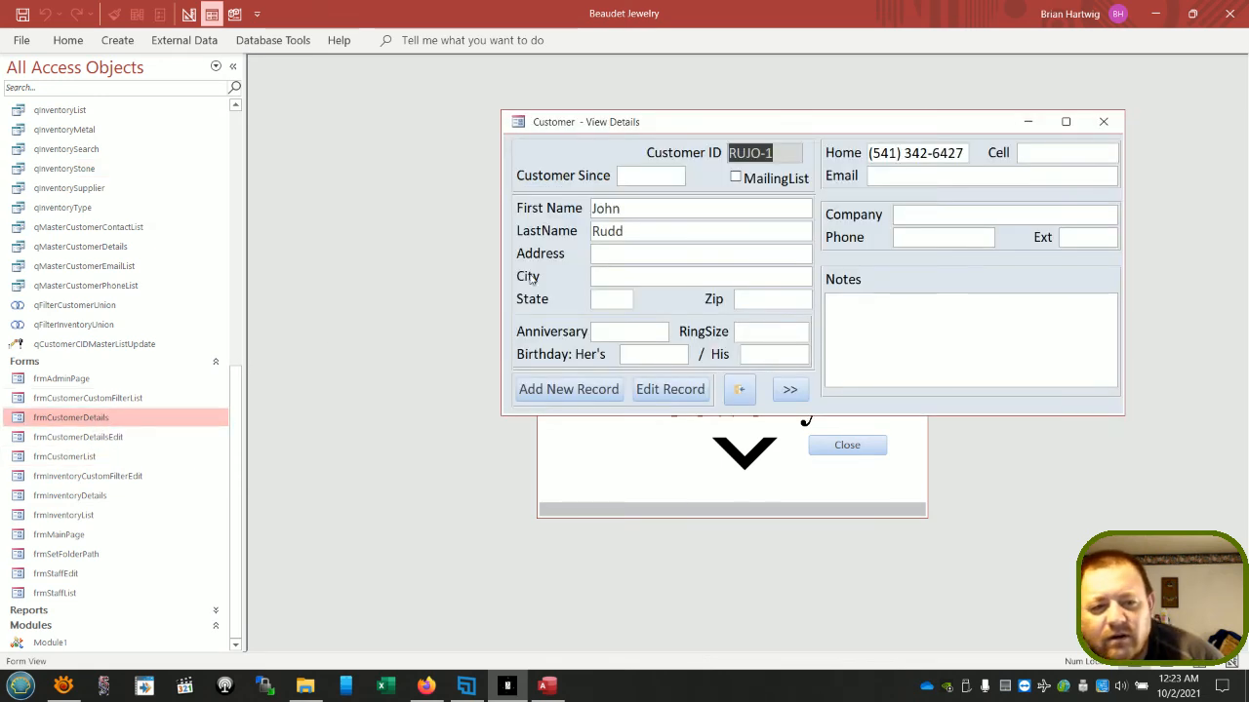
{"action": "left_click", "coordinate": [1103, 121]}
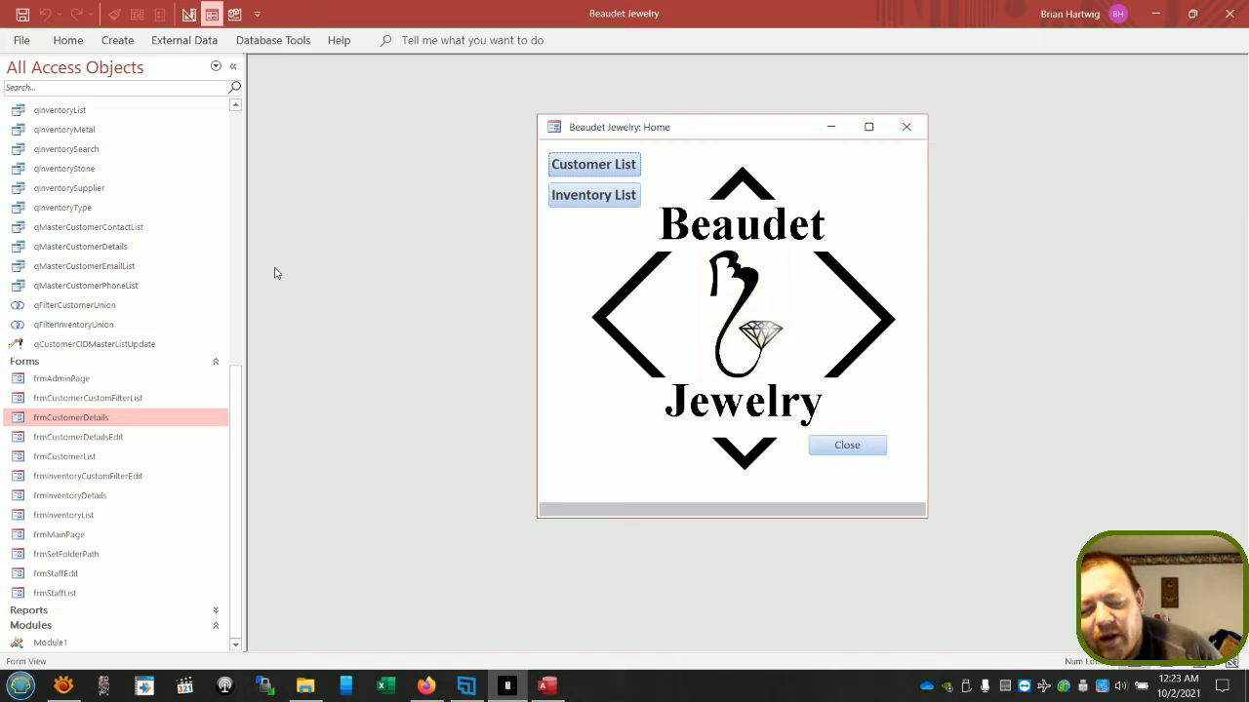
{"action": "right_click", "coordinate": [69, 423]}
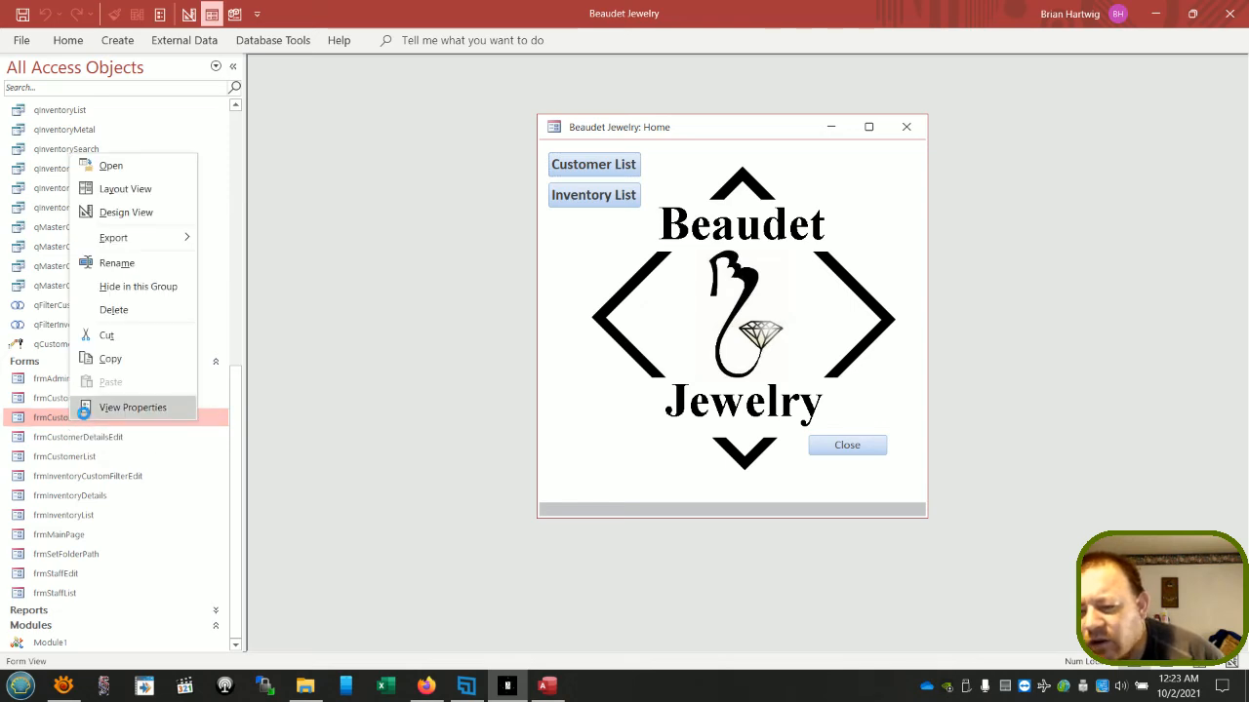
{"action": "left_click", "coordinate": [88, 410]}
{"action": "left_click", "coordinate": [615, 363]}
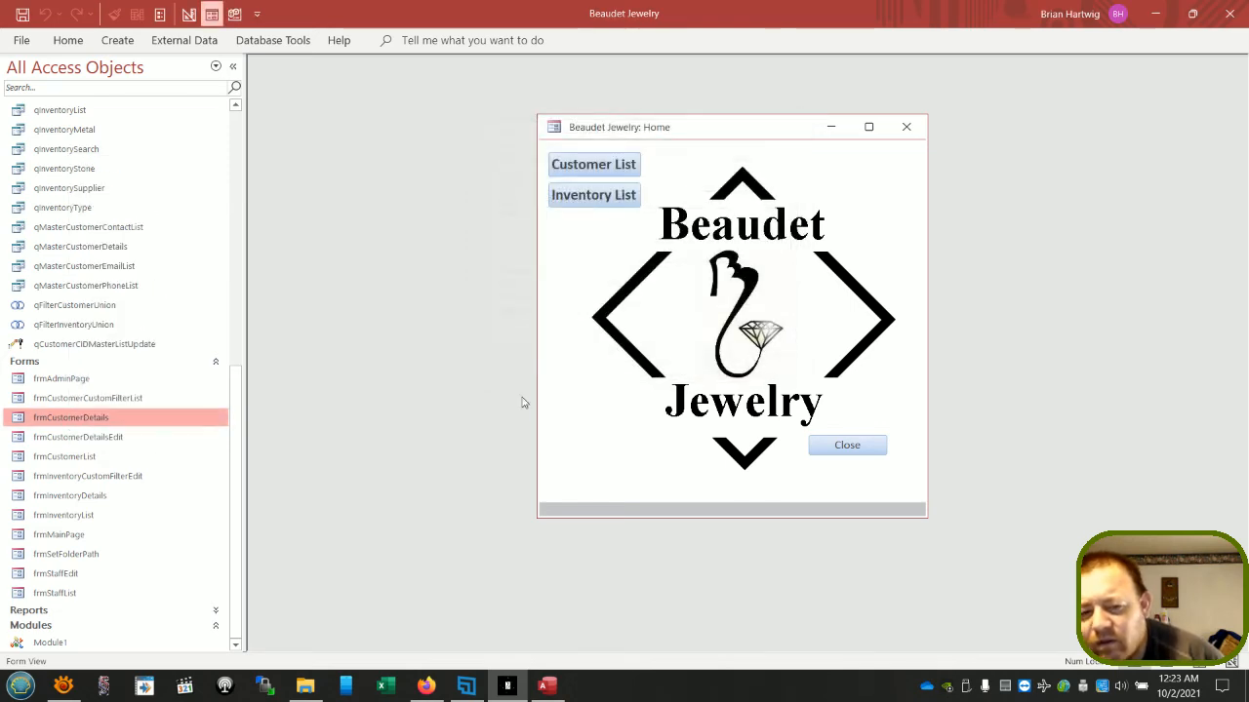
- Open frmCustomerDetails in Design View and move its window closer to the Navigation Pane
{"action": "right_click", "coordinate": [74, 419]}
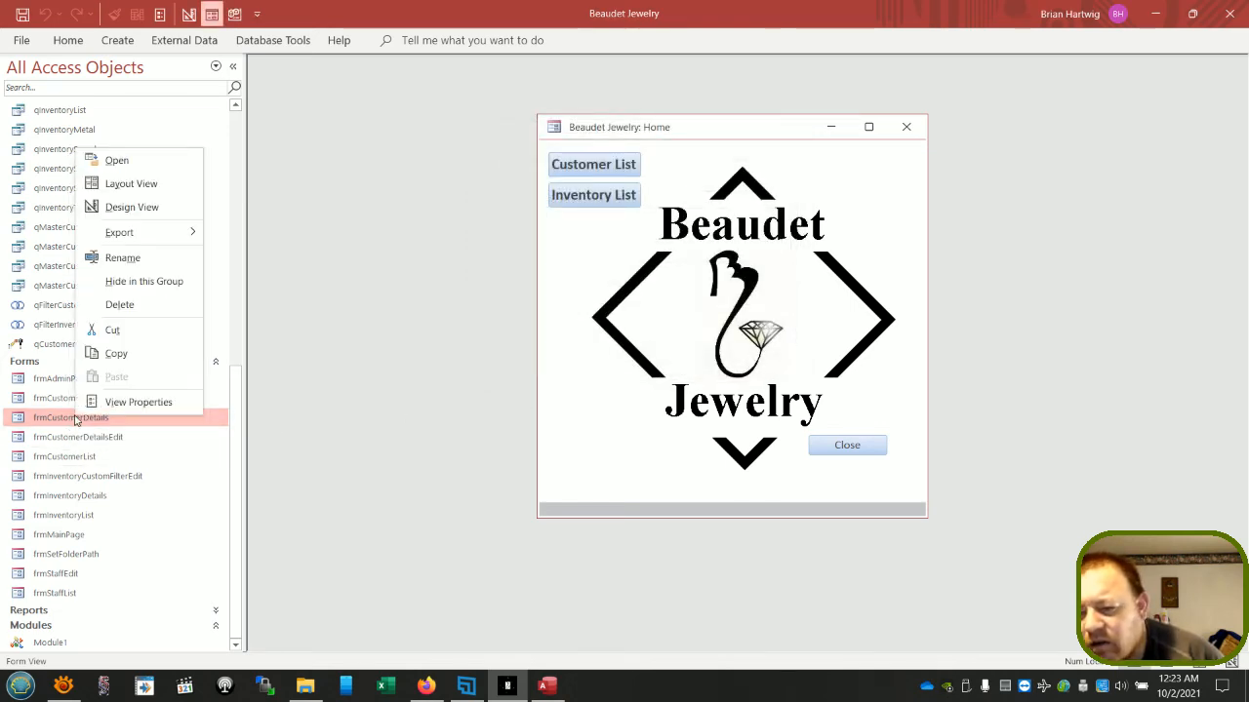
{"action": "left_click", "coordinate": [137, 207]}
{"action": "left_click_drag", "start_coordinate": [680, 123], "coordinate": [484, 117]}
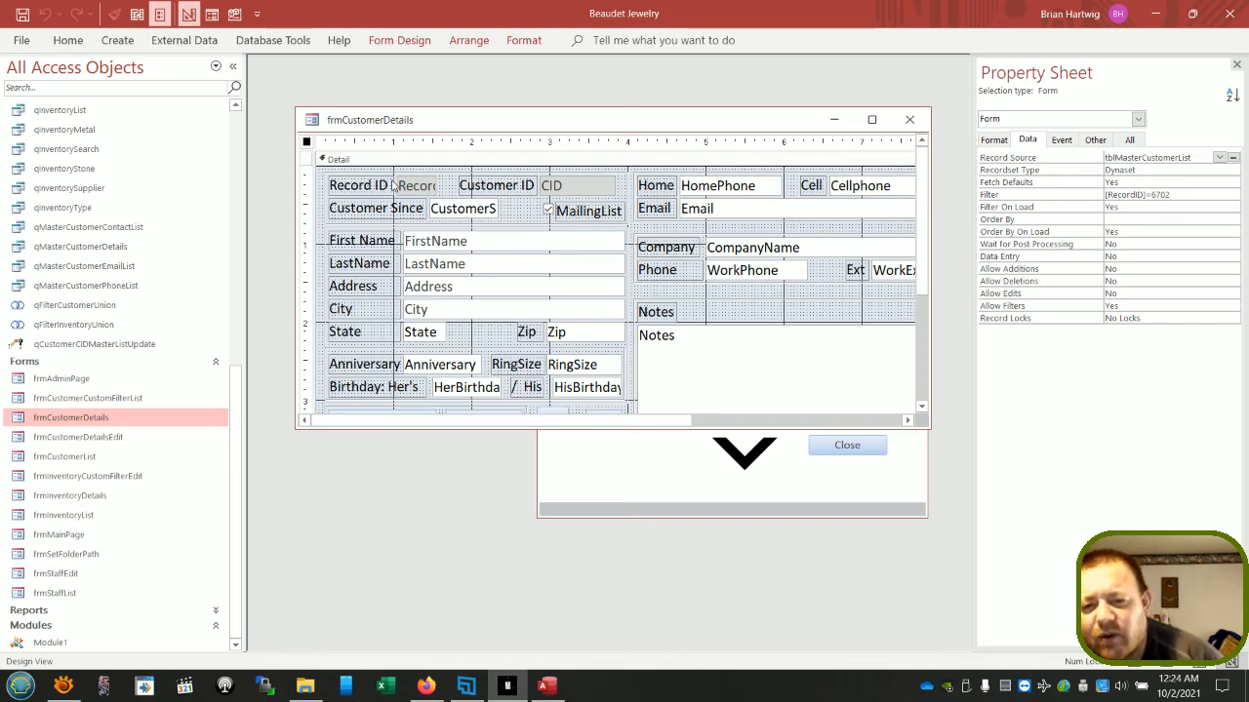
- Inspect the format properties of the Customer ID and Record ID text boxes, the Detail section and the >> button
{"action": "left_click", "coordinate": [556, 185]}
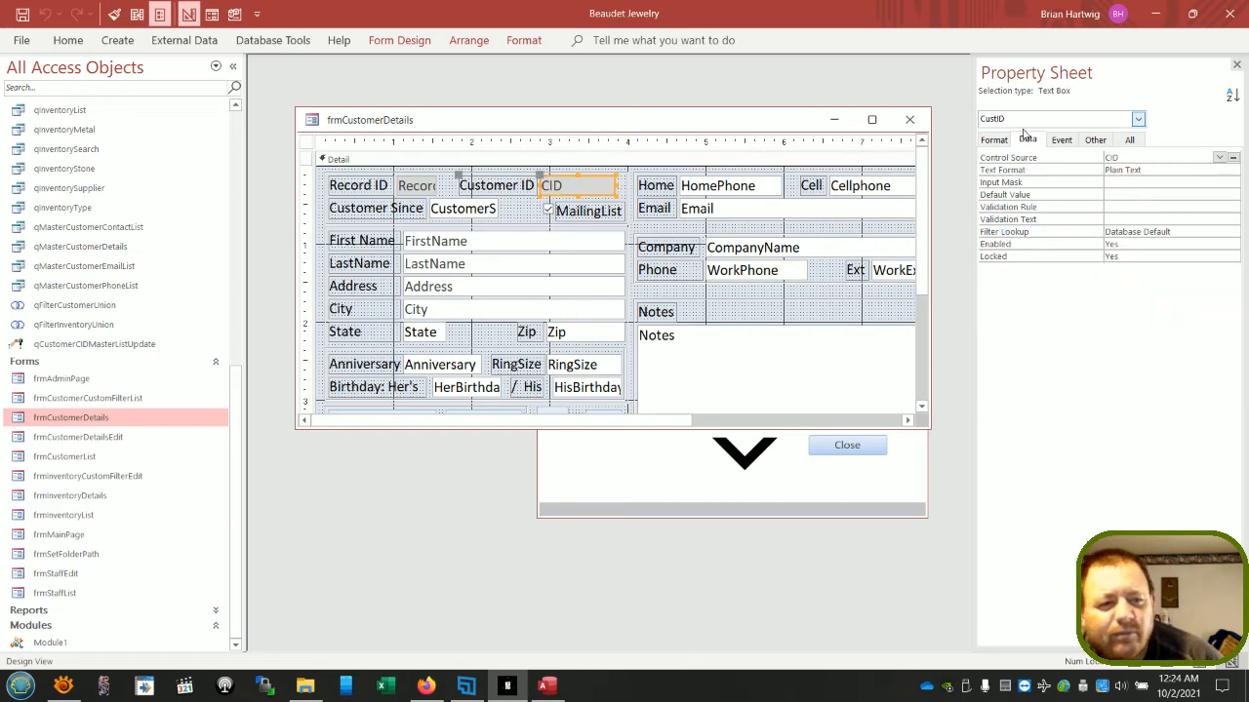
{"action": "left_click", "coordinate": [993, 139]}
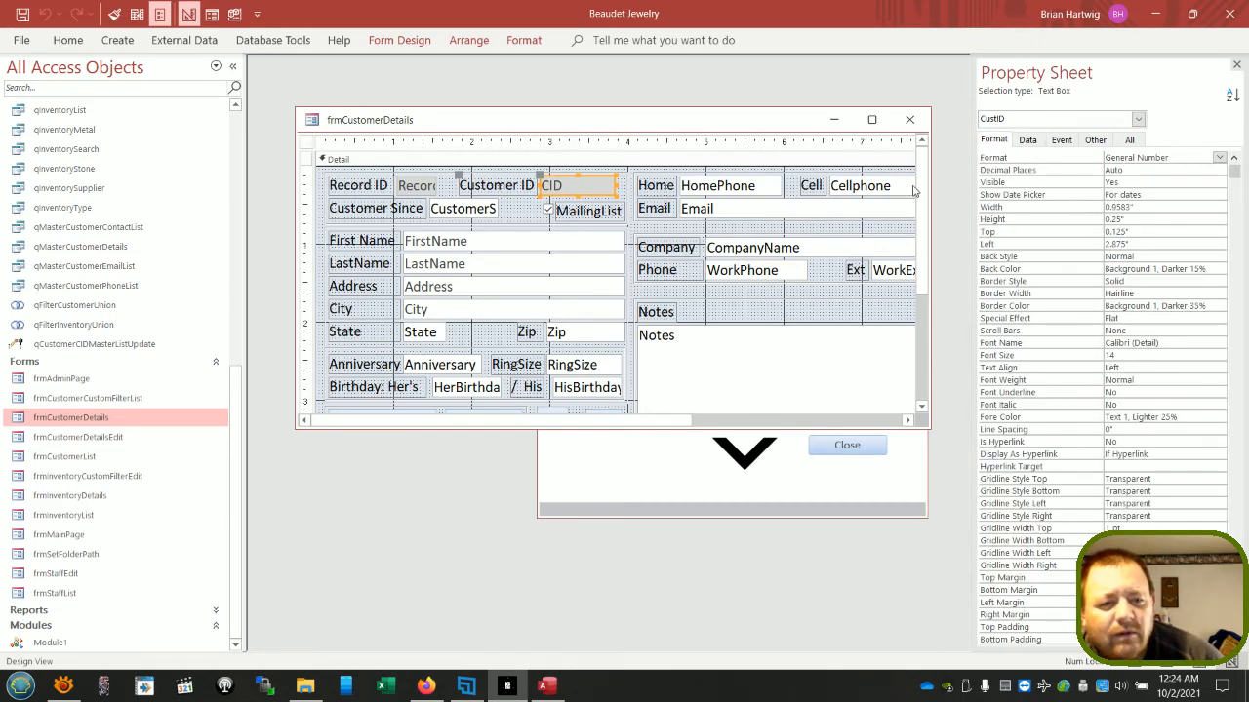
{"action": "left_click", "coordinate": [418, 187]}
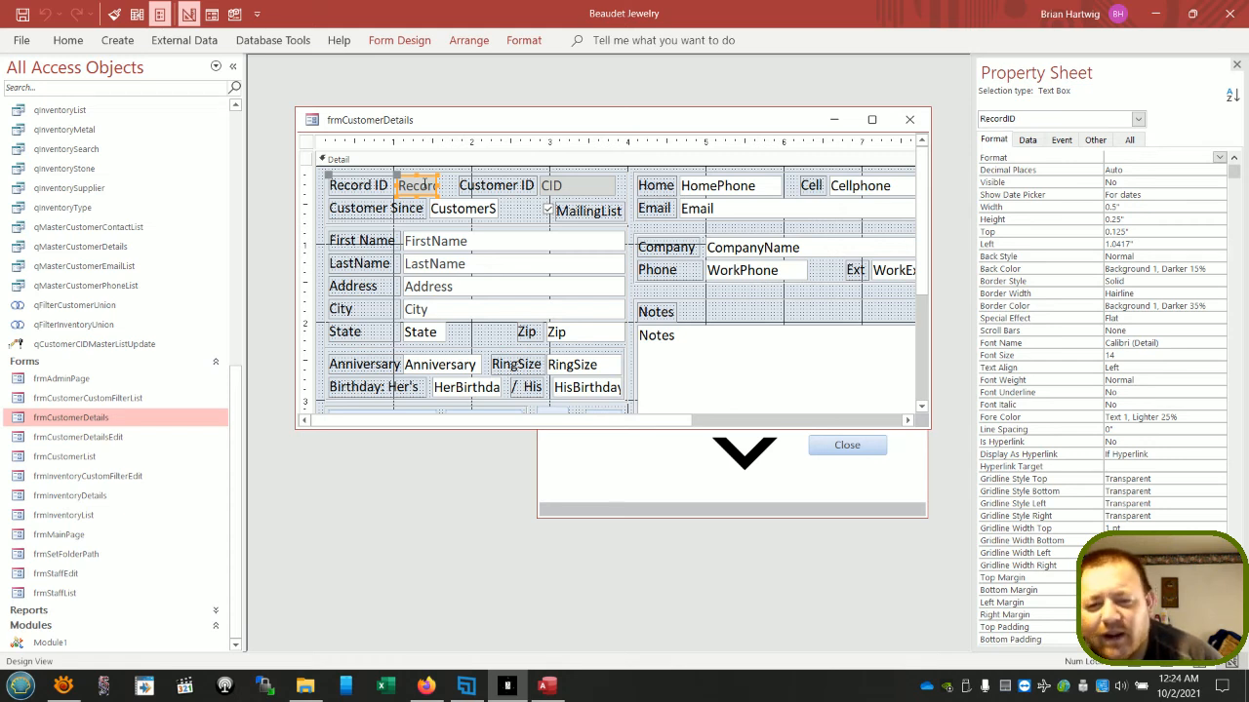
{"action": "left_click", "coordinate": [452, 188]}
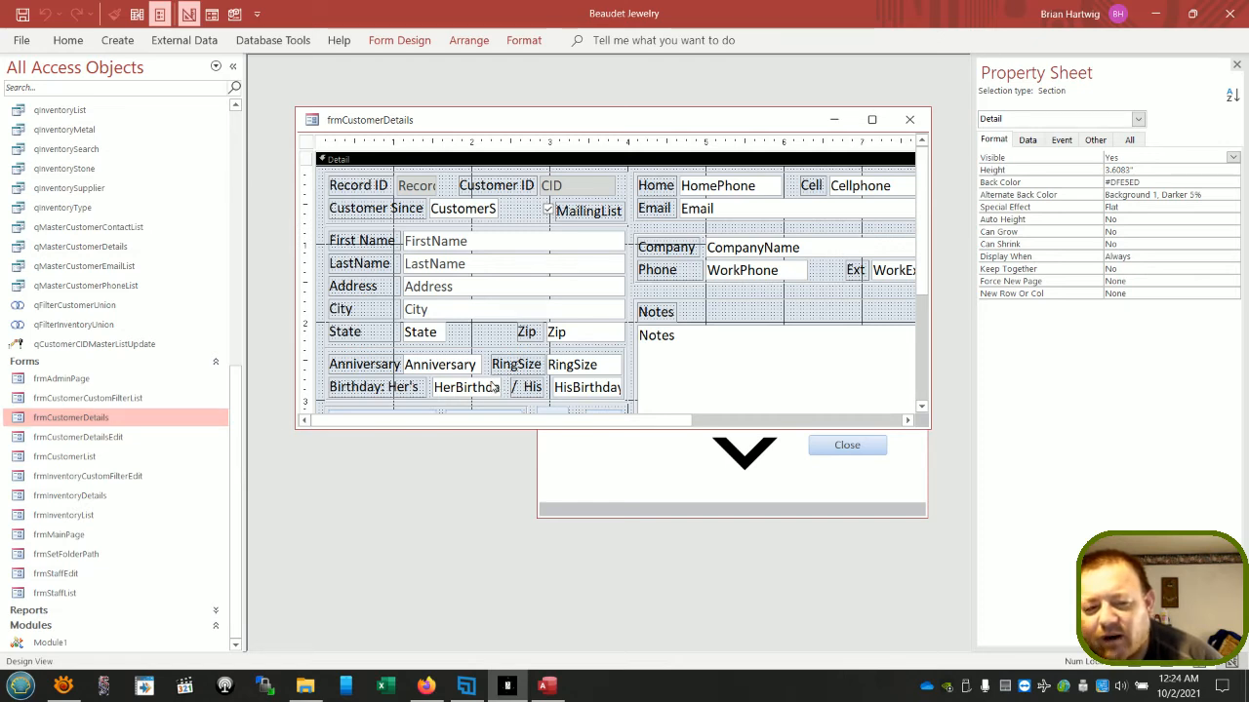
{"action": "scroll", "coordinate": [495, 385], "scroll_direction": "down", "scroll_amount": 2}
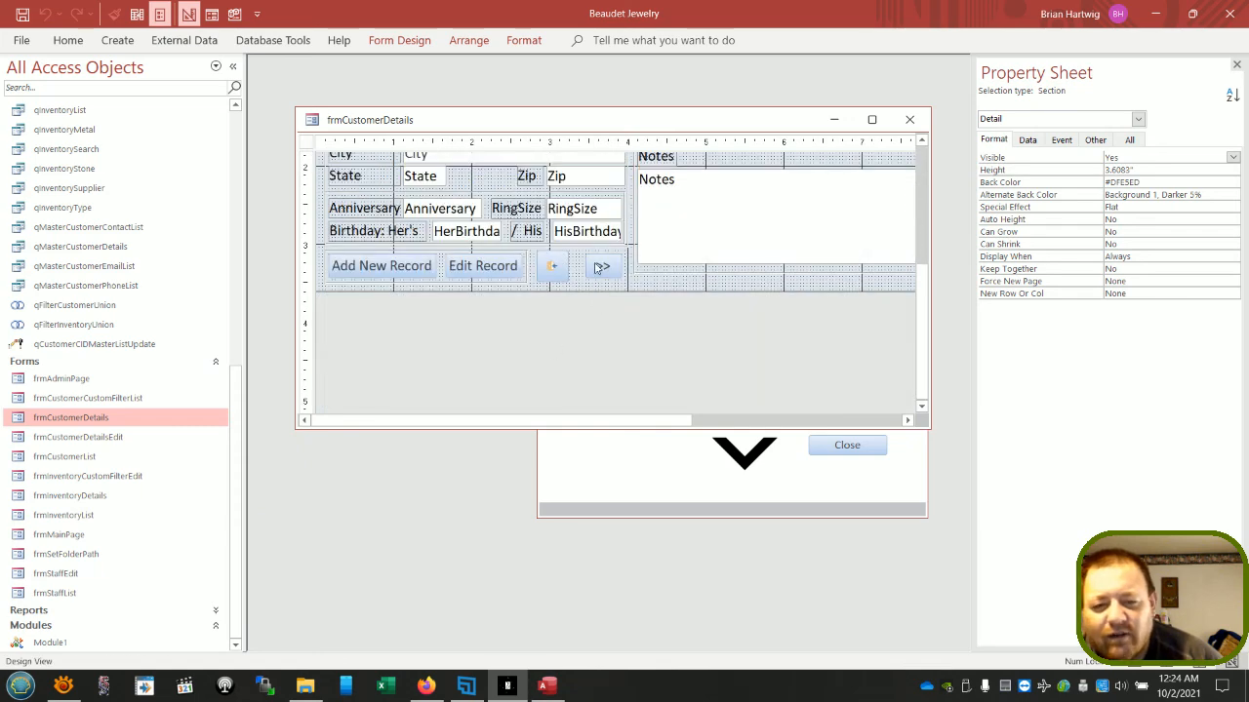
{"action": "left_click", "coordinate": [599, 267]}
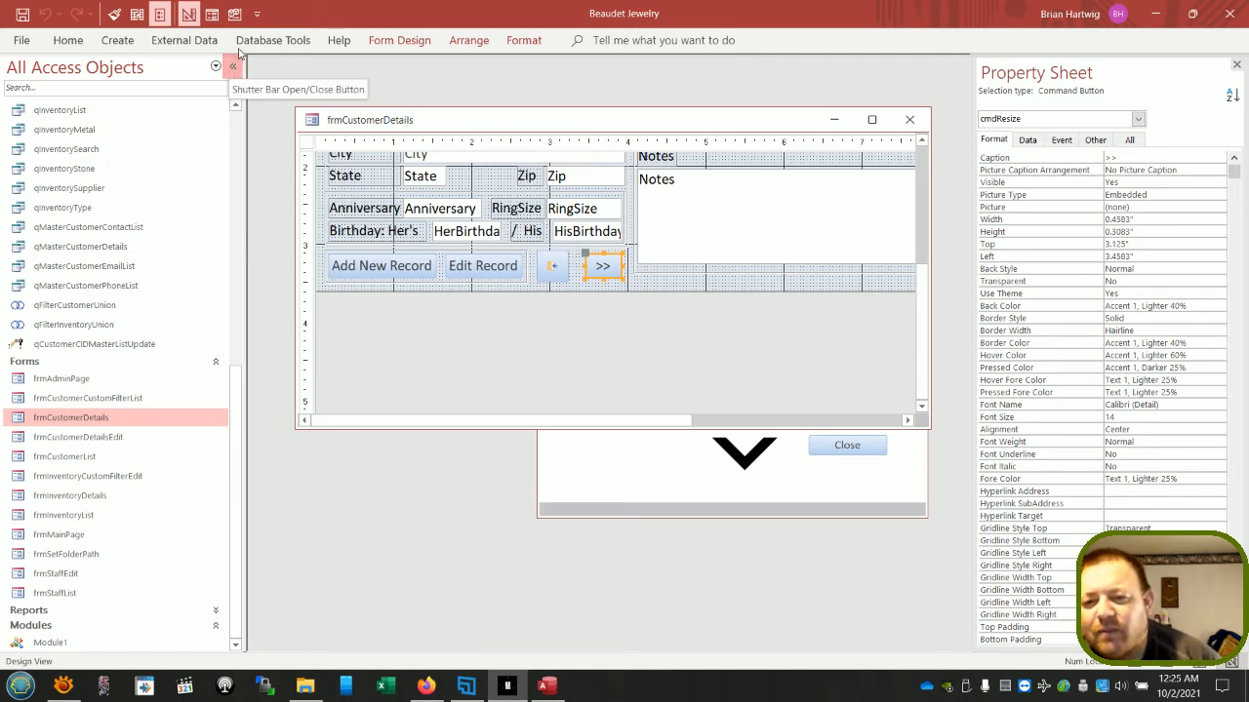
{"action": "left_click", "coordinate": [334, 44]}
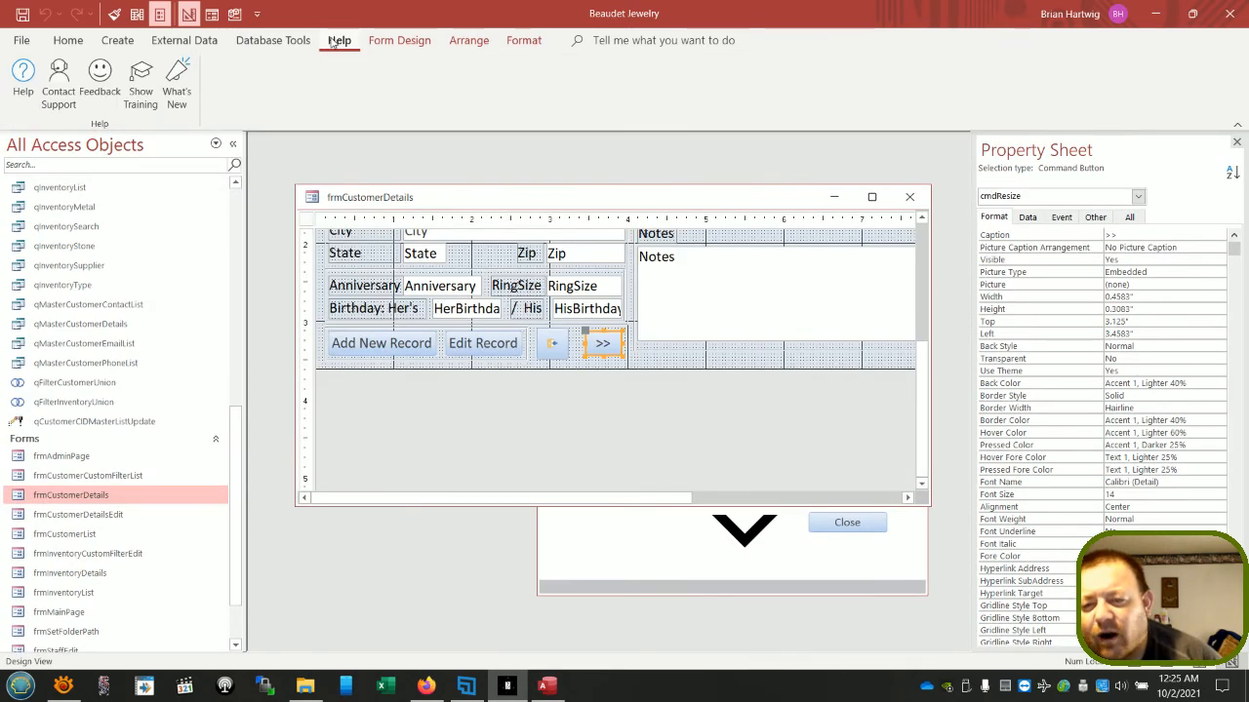
- Collapse the ribbon and the Navigation Pane and reposition the frmCustomerDetails design window in the freed workspace
{"action": "left_click", "coordinate": [339, 41]}
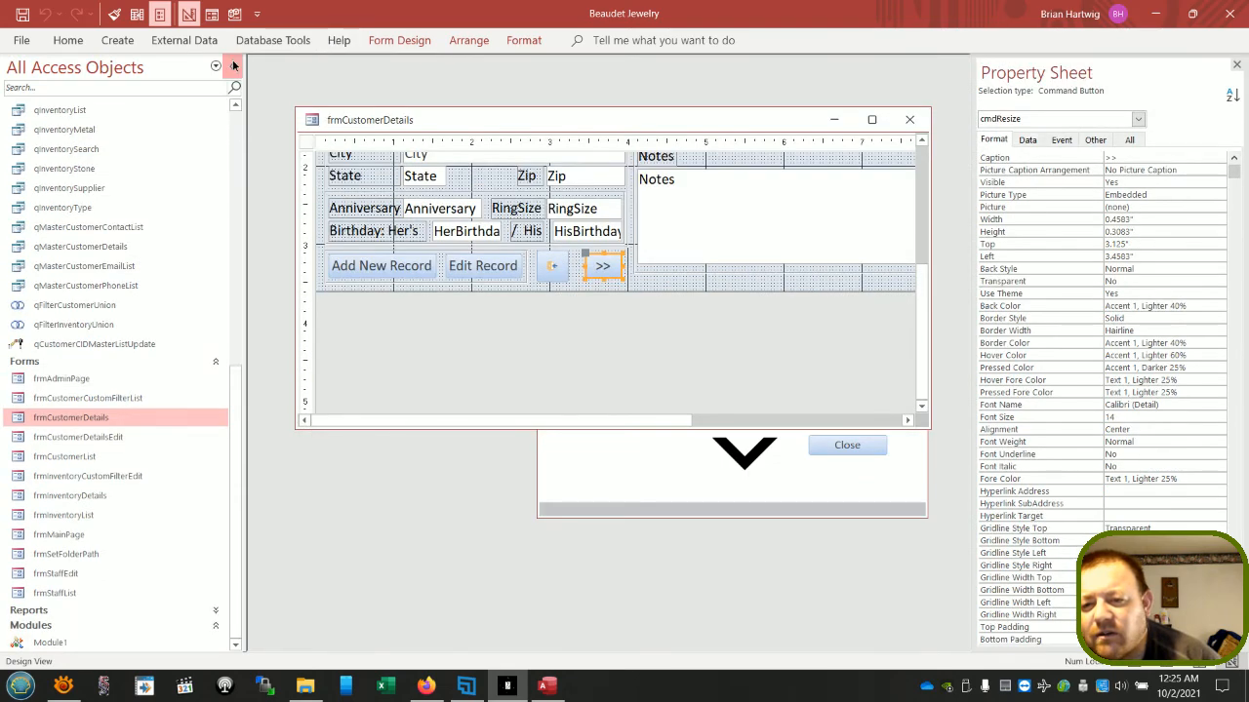
{"action": "left_click", "coordinate": [234, 65]}
{"action": "left_click_drag", "start_coordinate": [258, 119], "coordinate": [372, 104]}
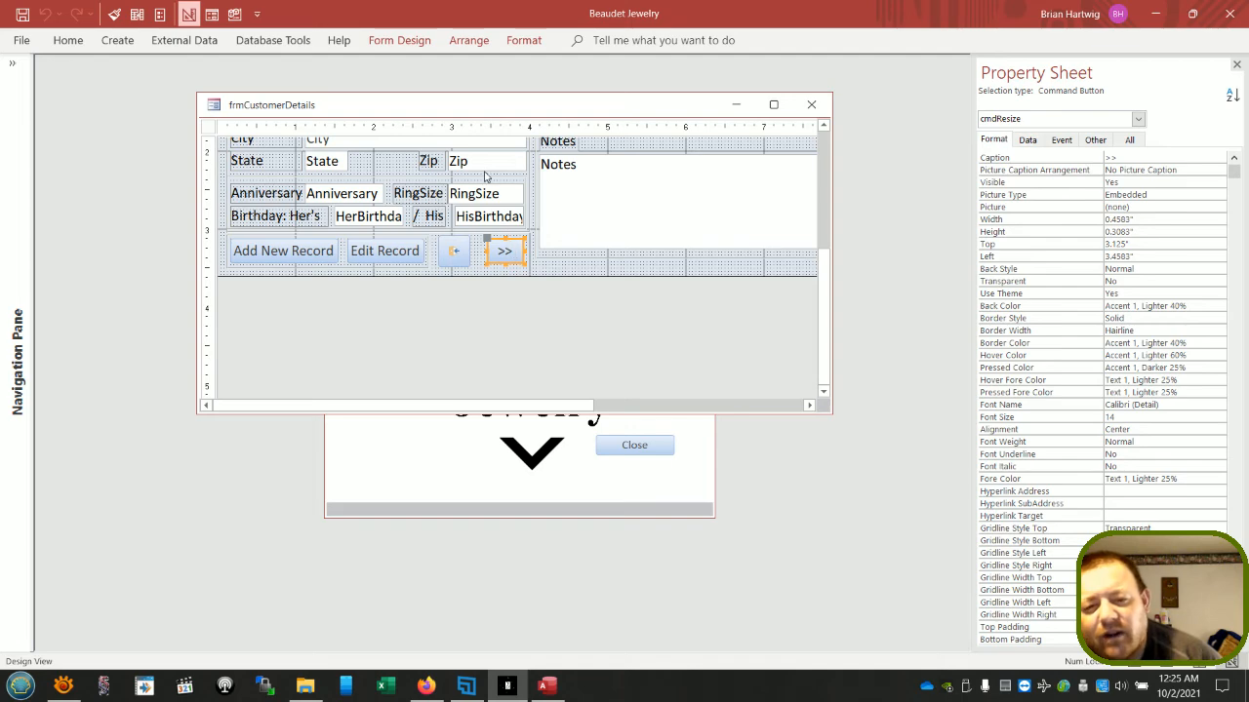
{"action": "left_click_drag", "start_coordinate": [474, 111], "coordinate": [413, 144]}
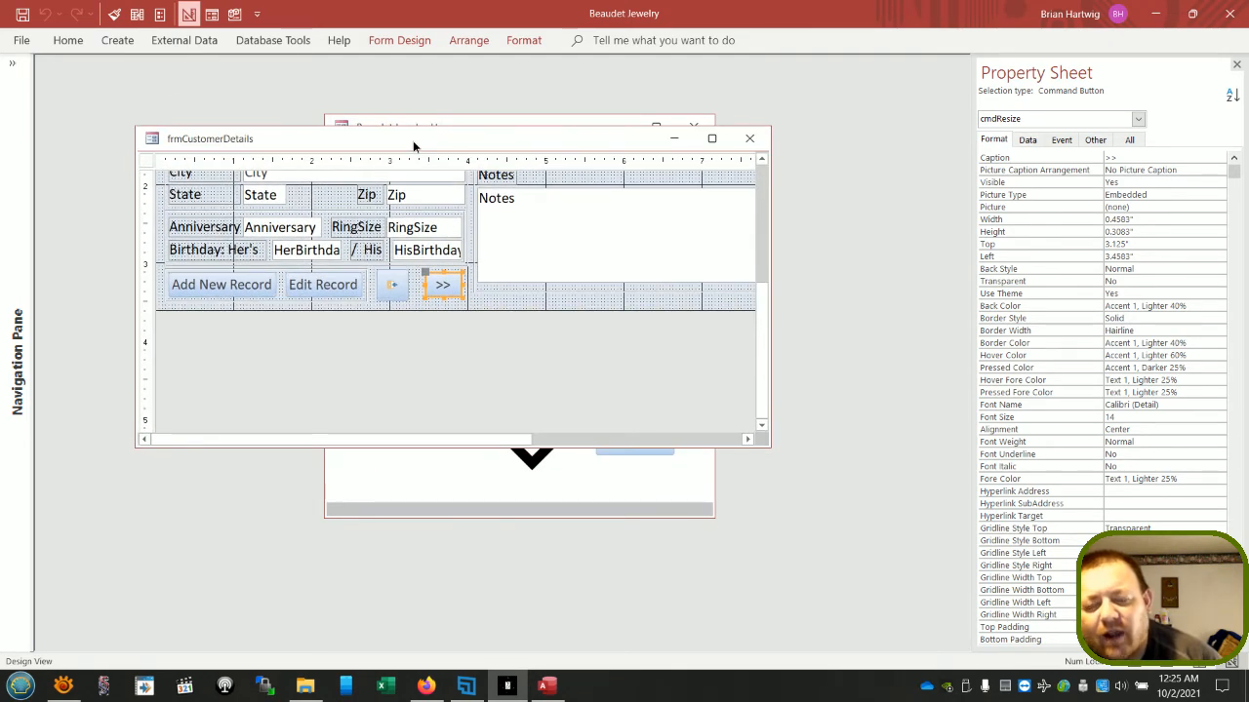
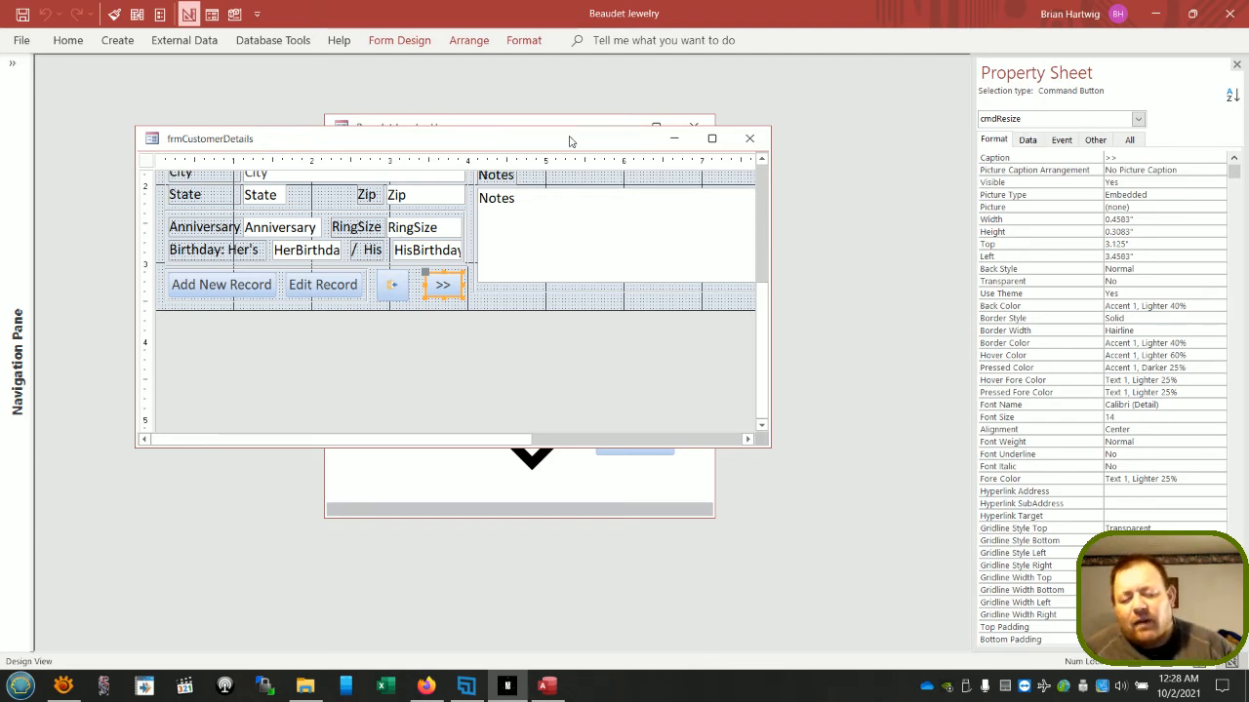
{"action": "left_click_drag", "start_coordinate": [570, 142], "coordinate": [613, 167]}
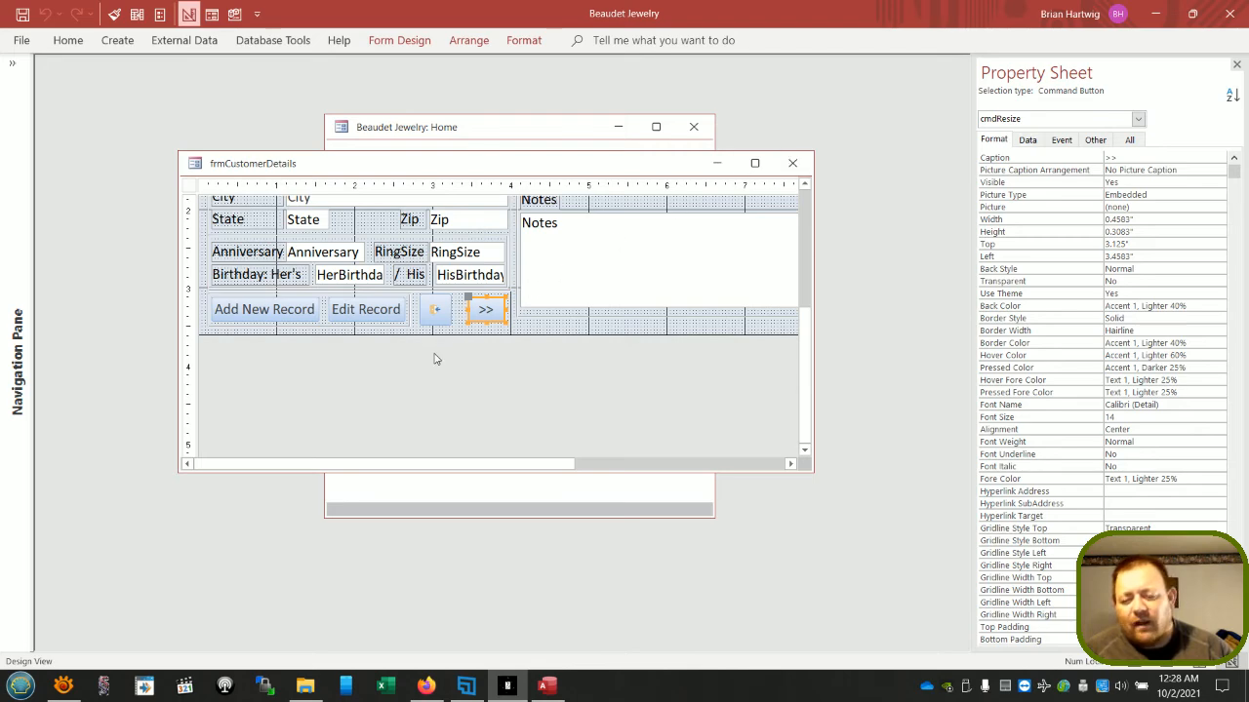
- Inspect the data, event, other and combined property lists of the >> button on frmCustomerDetails
{"action": "scroll", "coordinate": [436, 359], "scroll_direction": "up", "scroll_amount": 2}
{"action": "scroll", "coordinate": [493, 381], "scroll_direction": "down", "scroll_amount": 1}
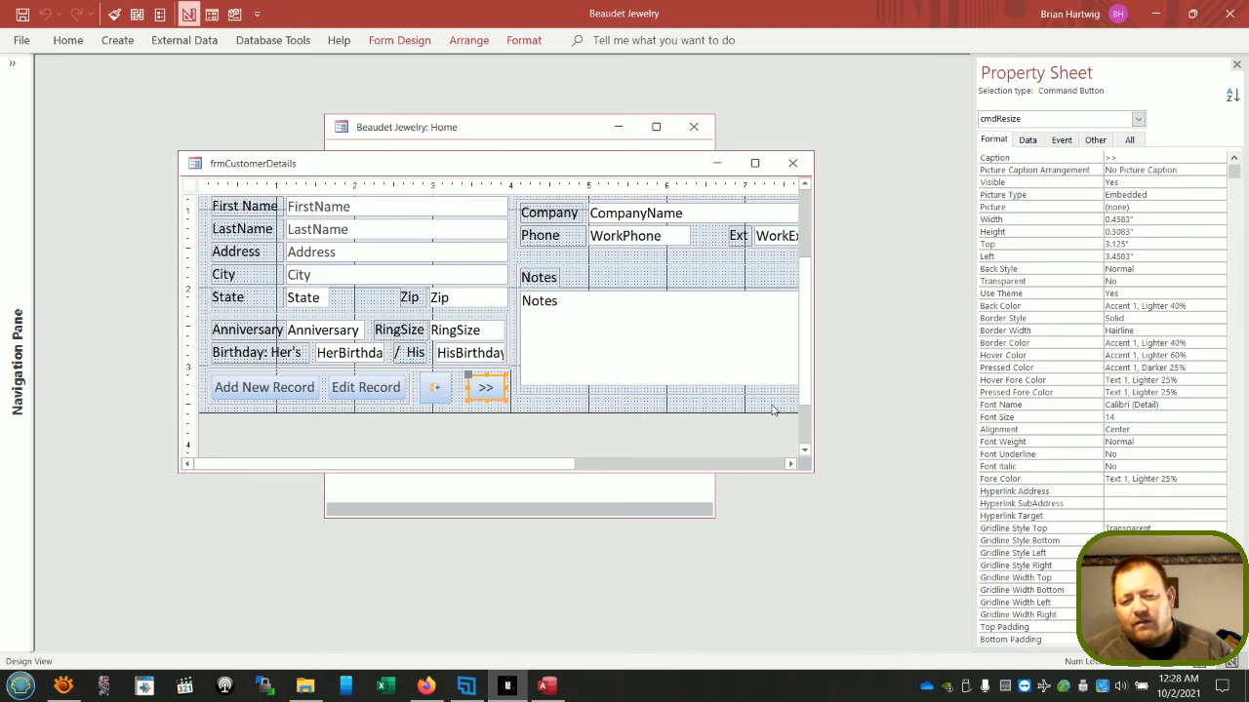
{"action": "left_click", "coordinate": [1097, 140]}
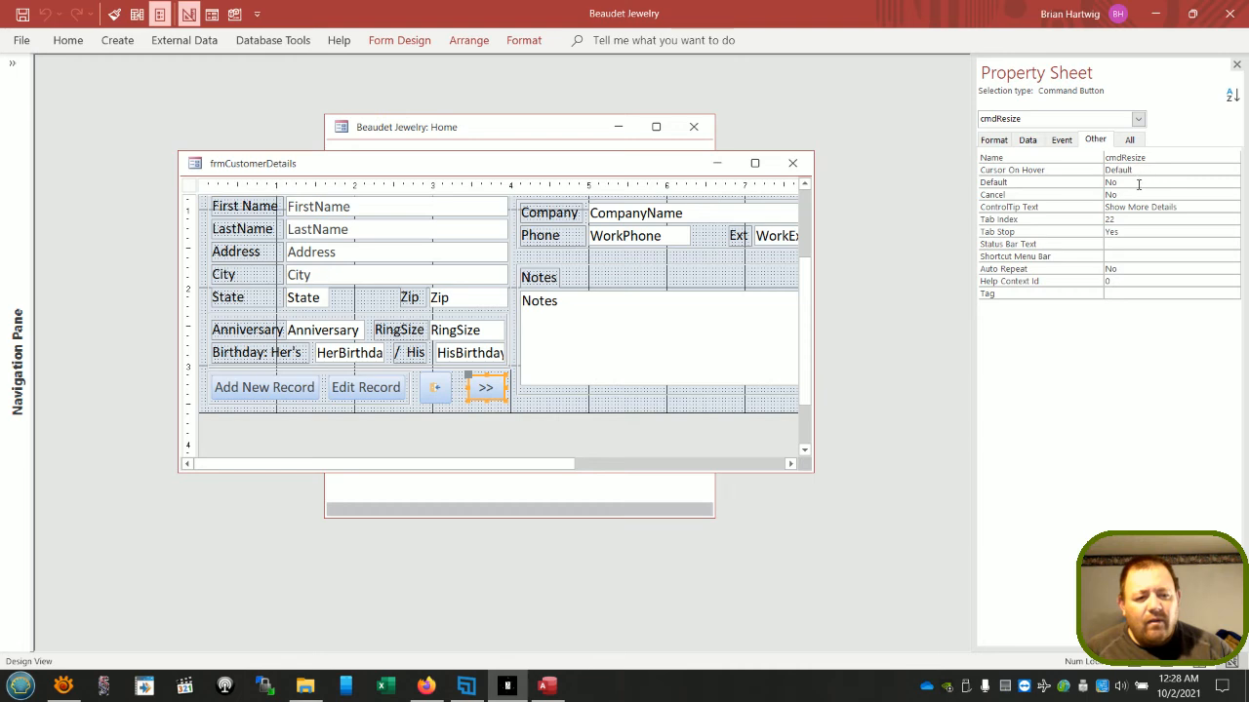
{"action": "left_click", "coordinate": [1129, 141]}
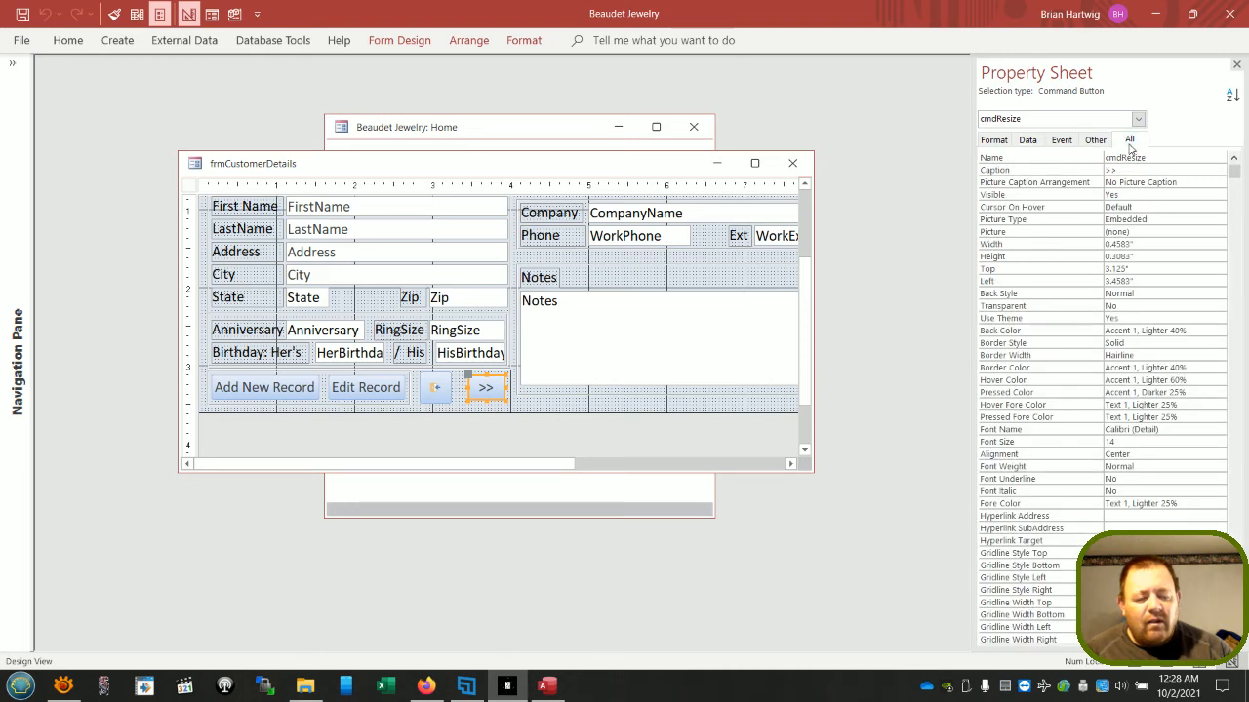
{"action": "left_click", "coordinate": [1051, 144]}
{"action": "left_click", "coordinate": [1027, 140]}
{"action": "left_click", "coordinate": [1095, 139]}
{"action": "left_click", "coordinate": [1061, 141]}
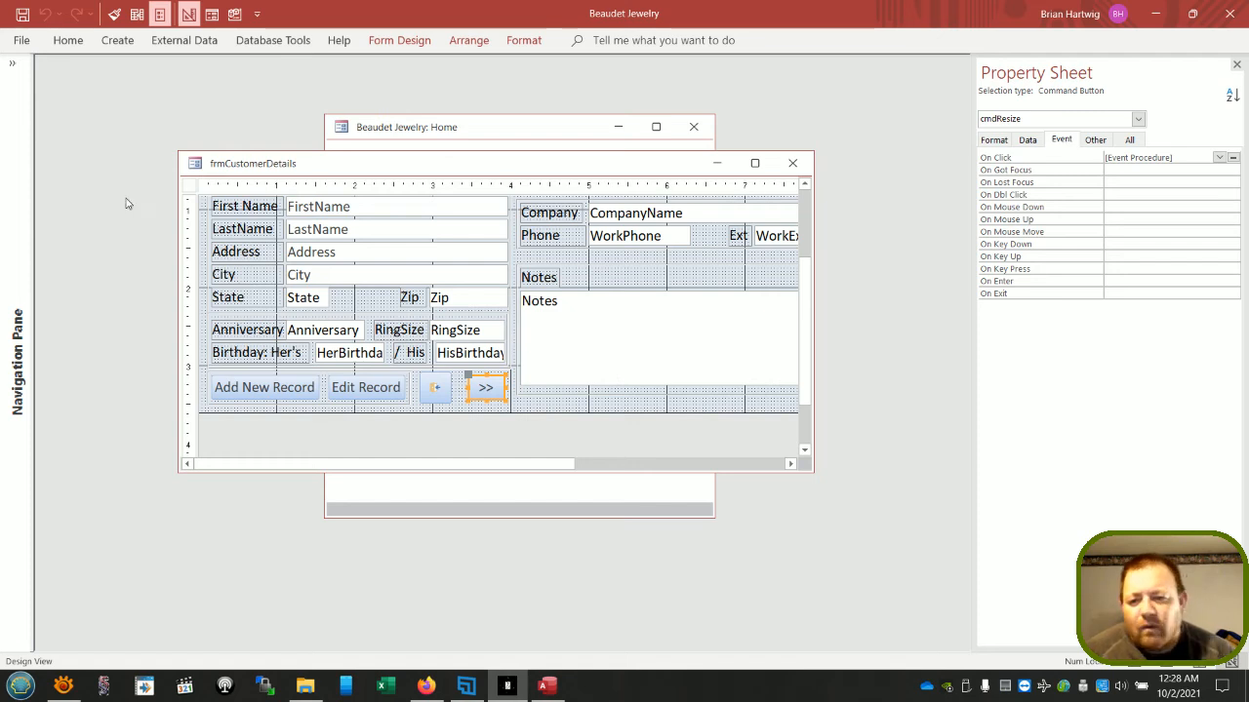
- Select the whole frmCustomerDetails form and review its event, other and format properties, including Moveable
{"action": "left_click", "coordinate": [187, 186]}
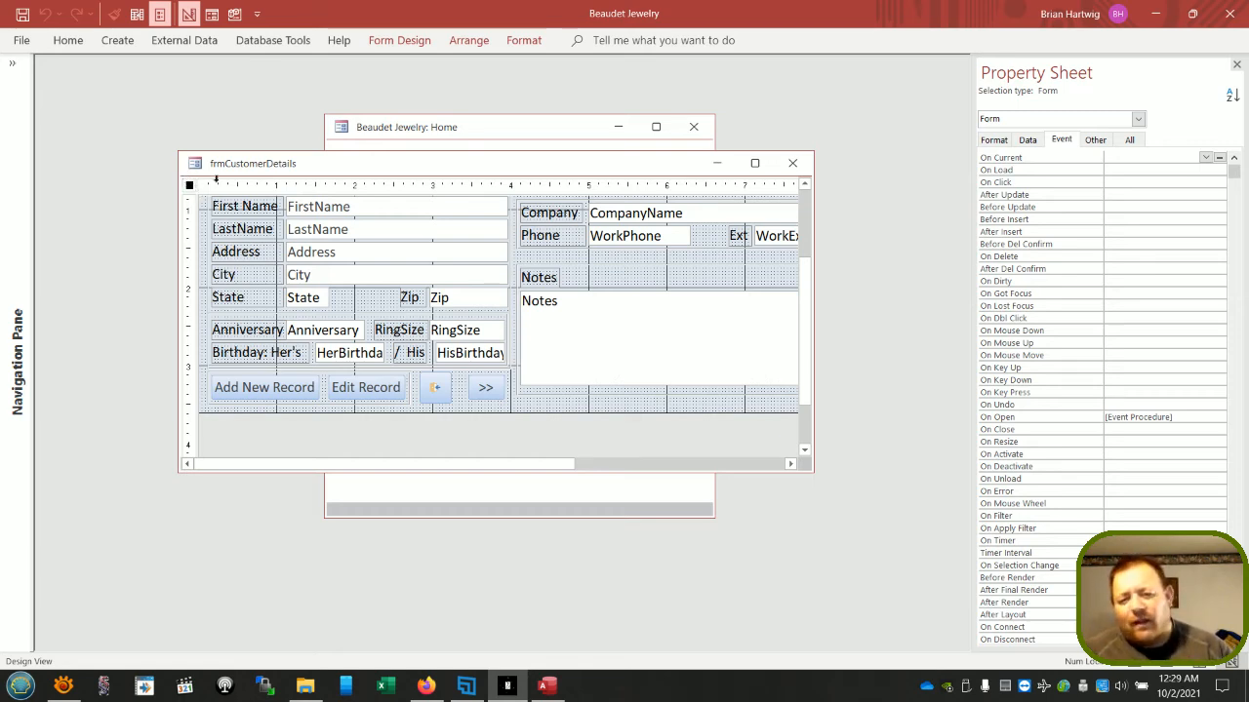
{"action": "left_click", "coordinate": [1096, 141]}
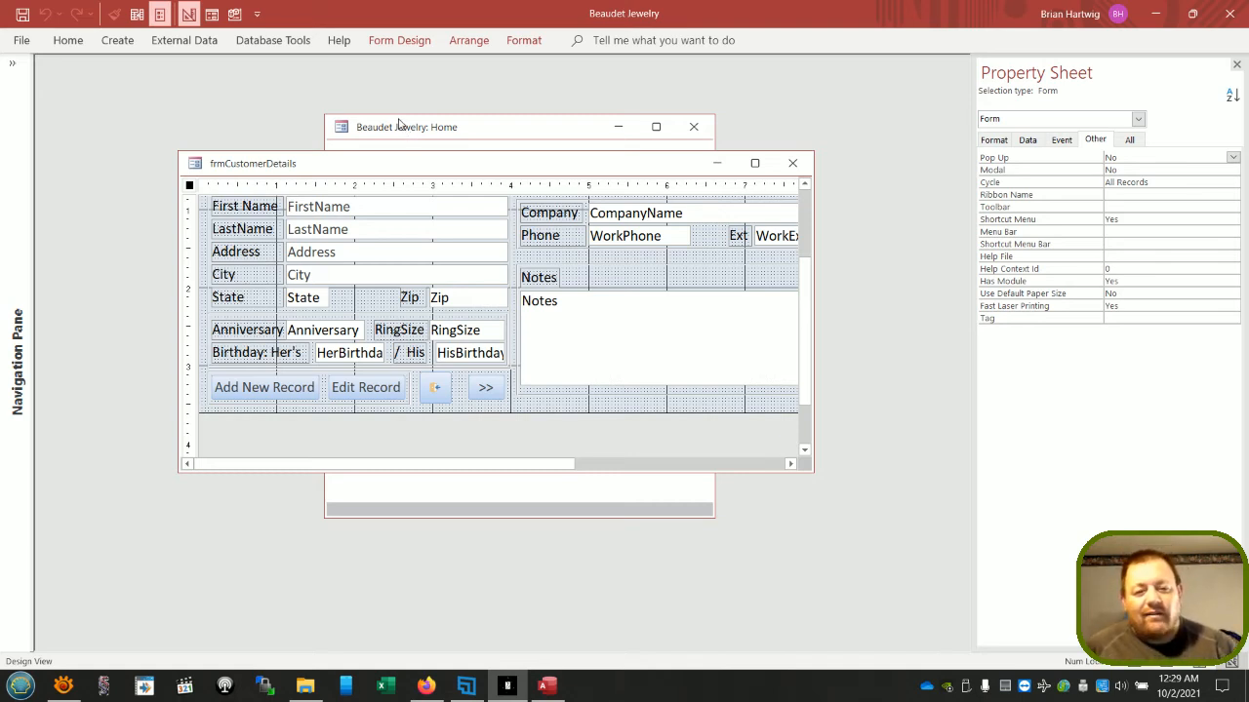
{"action": "mouse_move", "coordinate": [343, 168]}
{"action": "left_mouse_down"}
{"action": "mouse_move", "coordinate": [347, 156]}
{"action": "mouse_move", "coordinate": [350, 184]}
{"action": "left_mouse_up"}
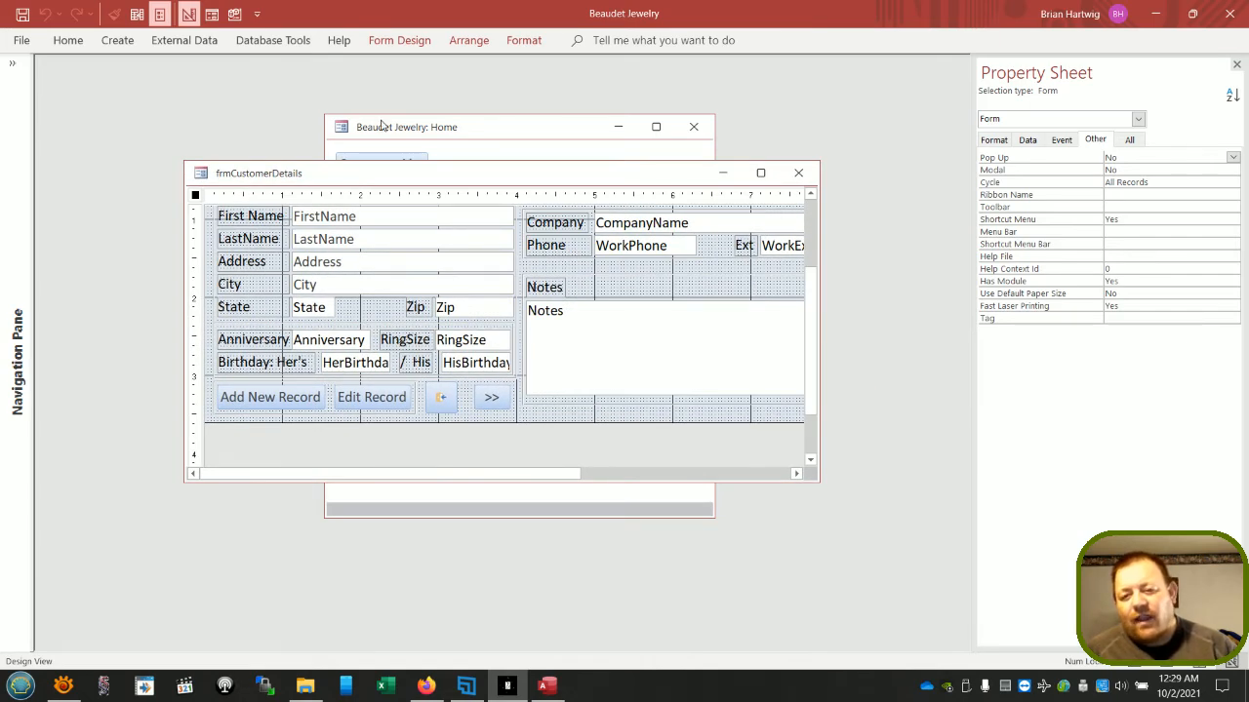
{"action": "right_click", "coordinate": [689, 687]}
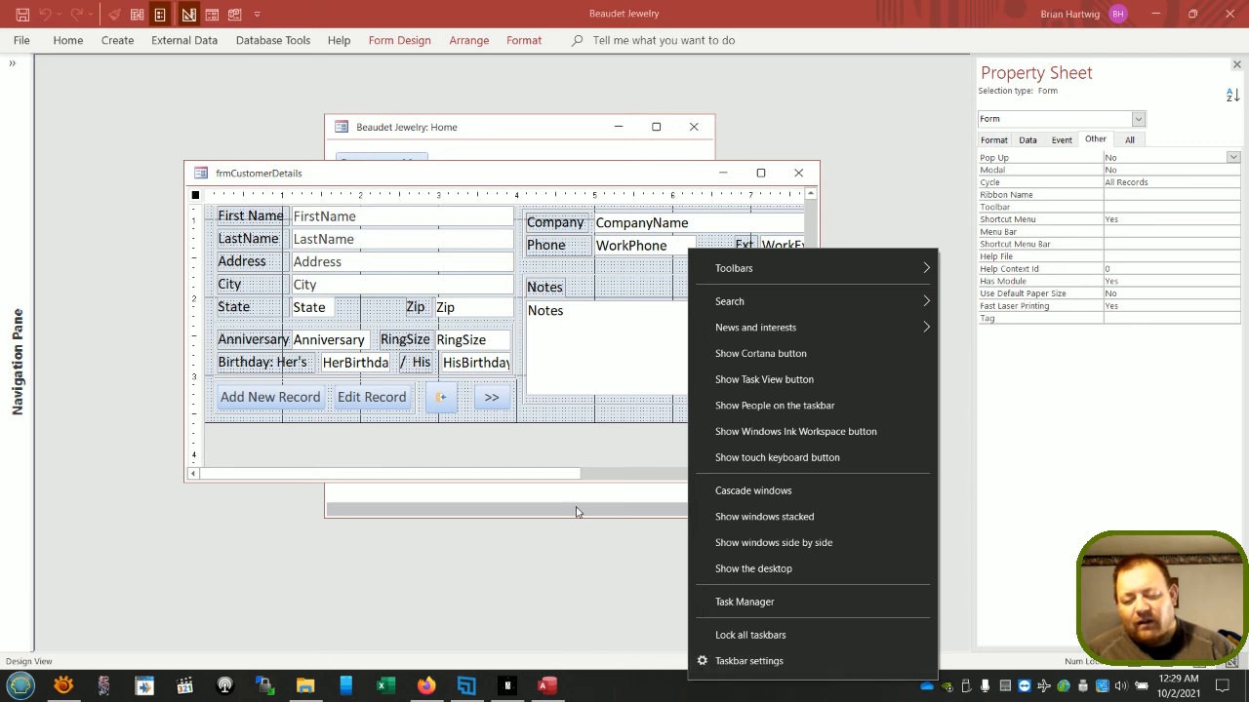
{"action": "left_click", "coordinate": [567, 556]}
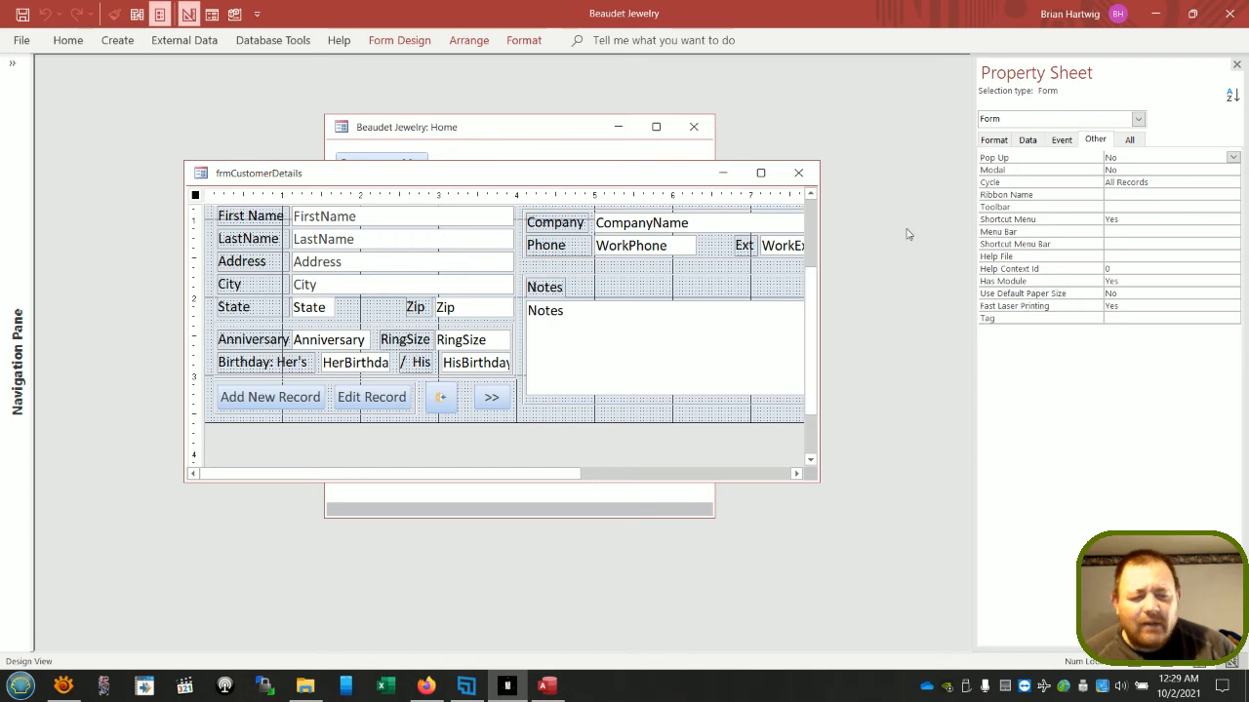
{"action": "left_click", "coordinate": [1062, 141]}
{"action": "left_click", "coordinate": [994, 139]}
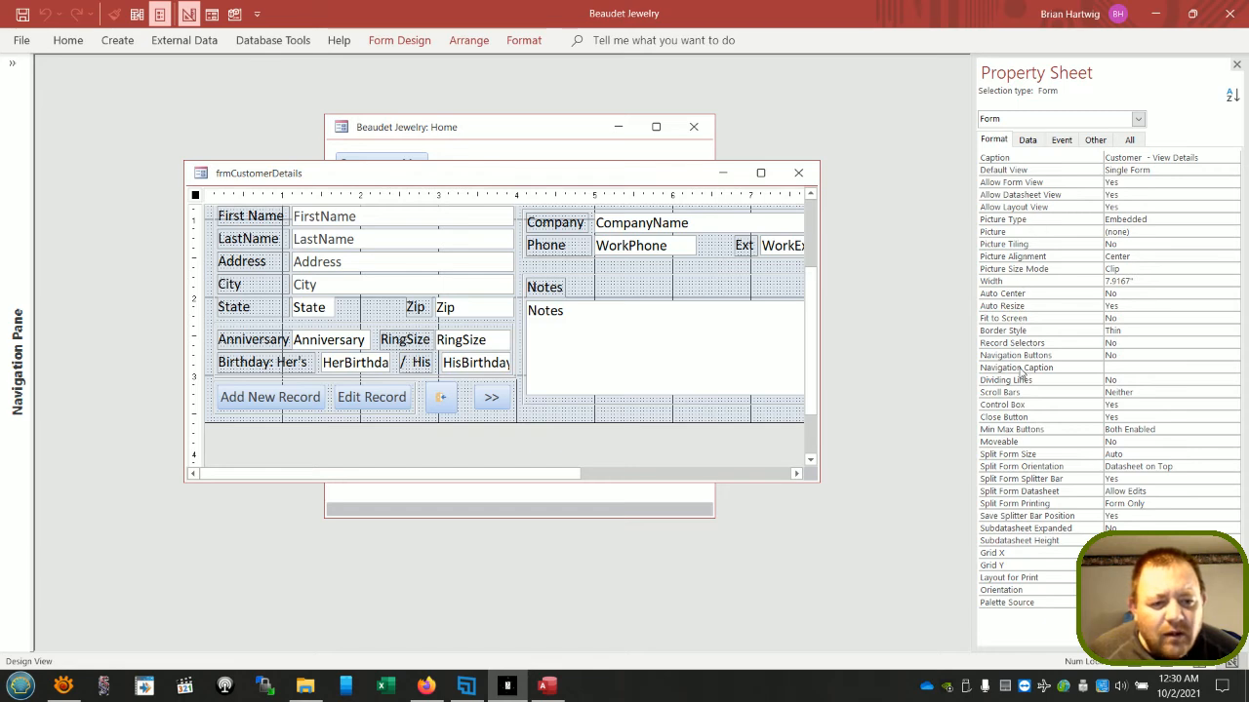
{"action": "left_click", "coordinate": [1058, 444]}
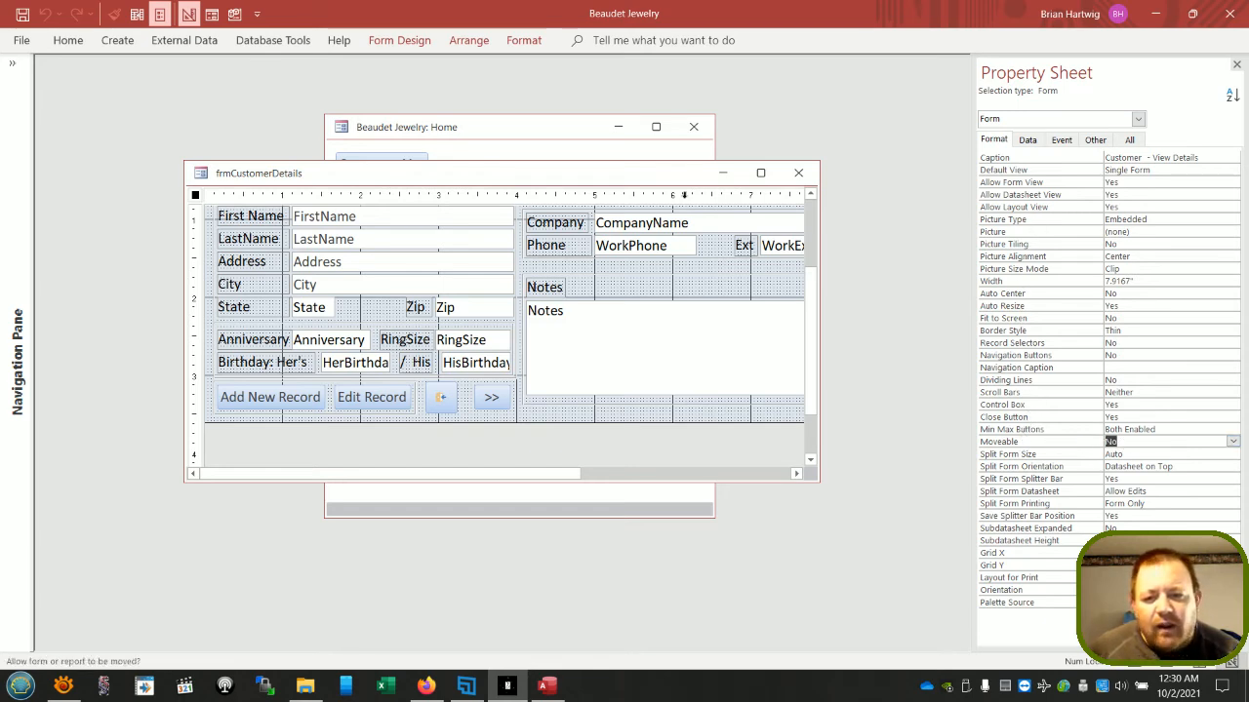
- Open the Beaudet Jewelry: Home form in Design View and set its Moveable property to No
{"action": "left_click", "coordinate": [488, 131]}
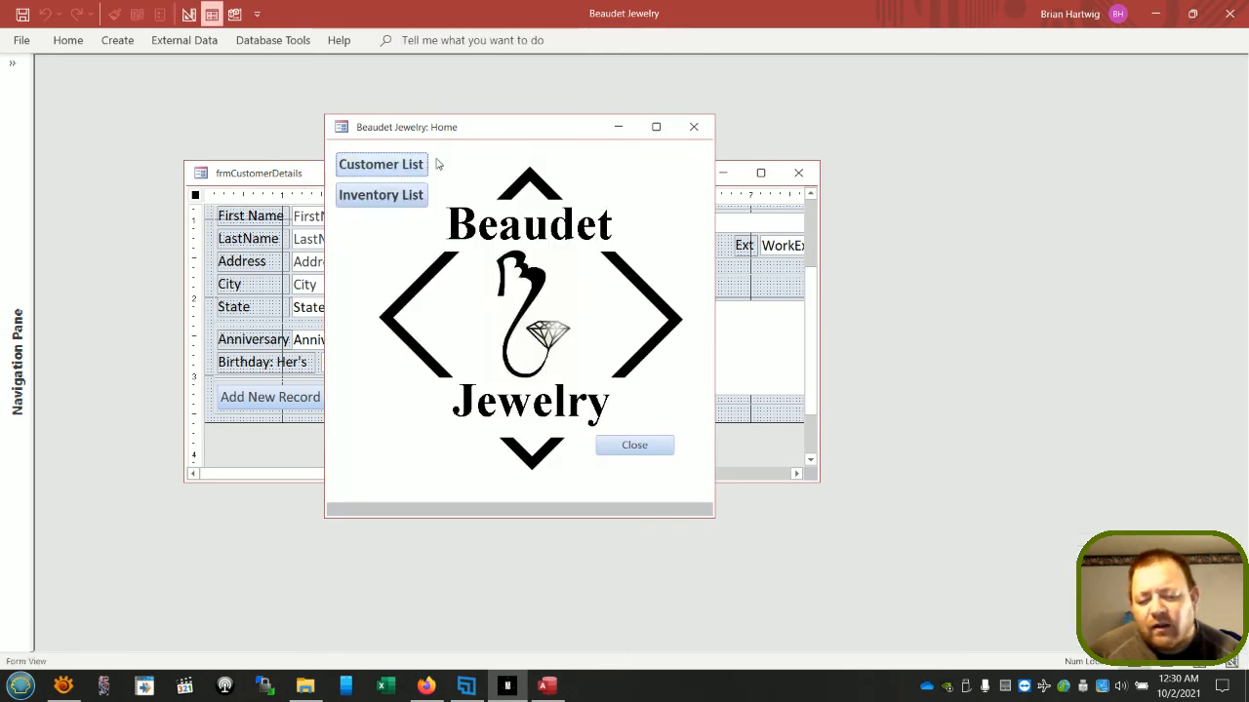
{"action": "left_click_drag", "start_coordinate": [491, 134], "coordinate": [557, 134]}
{"action": "right_click", "coordinate": [445, 134]}
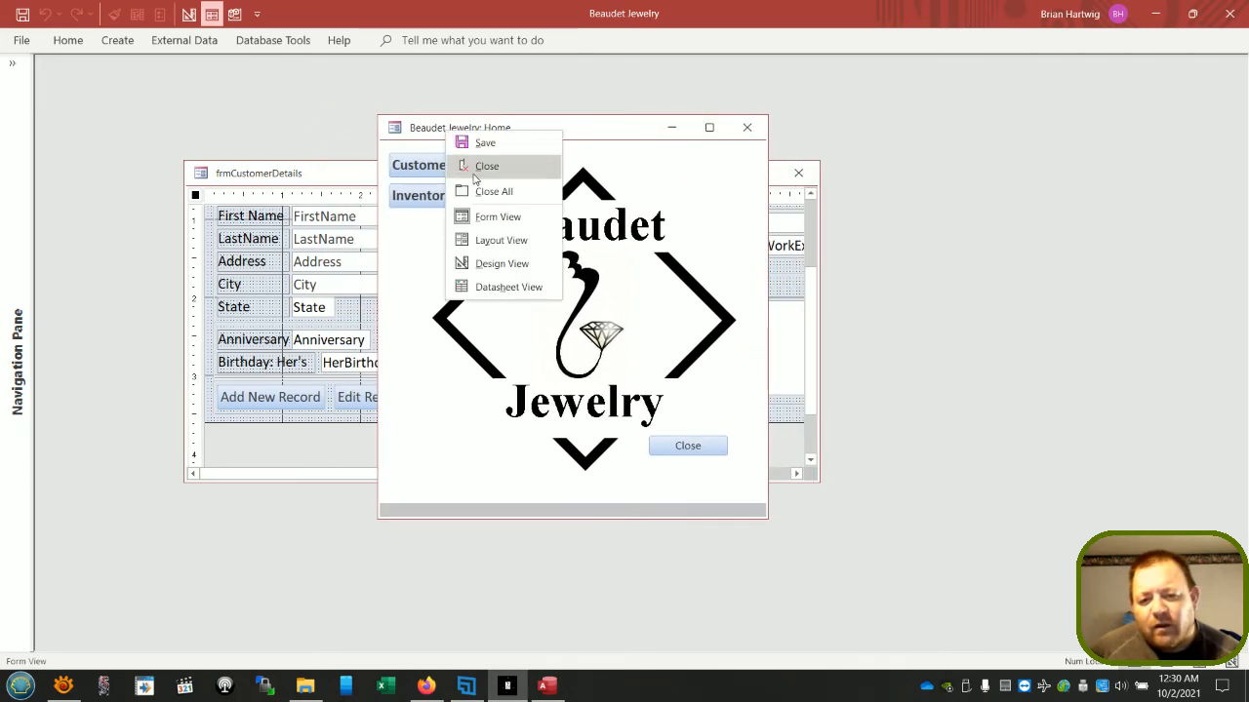
{"action": "left_click", "coordinate": [493, 264]}
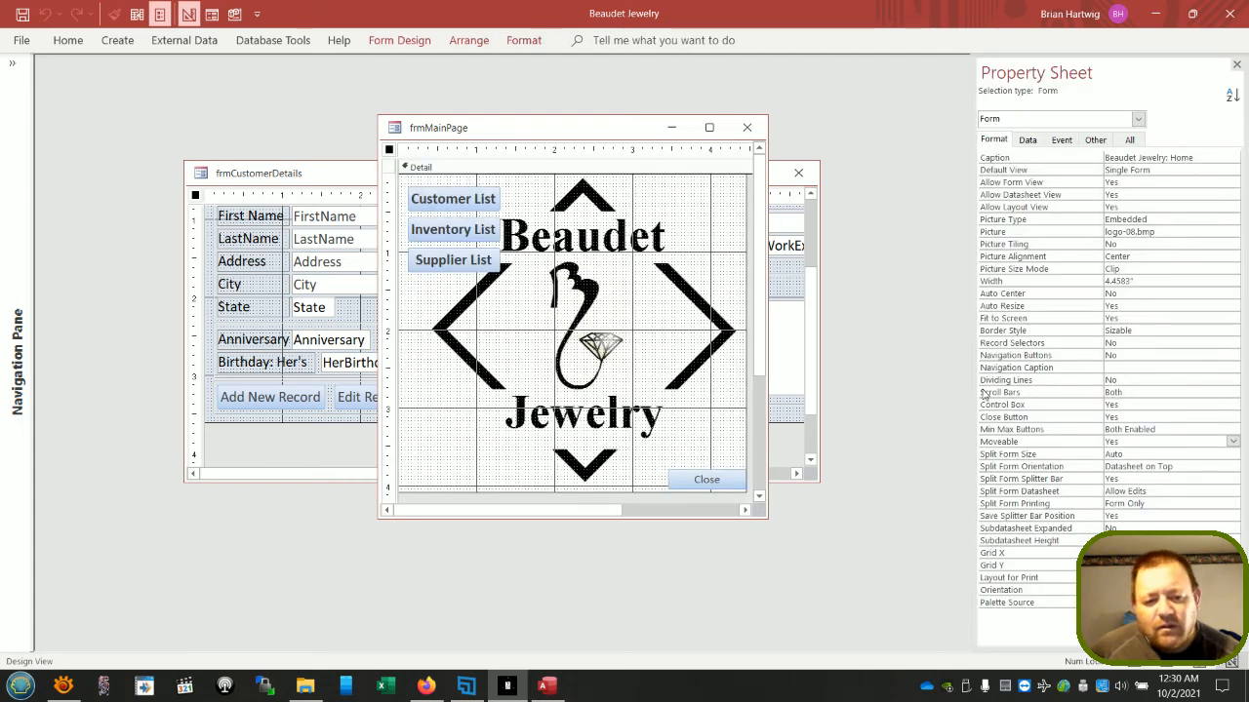
{"action": "double_click", "coordinate": [1124, 445]}
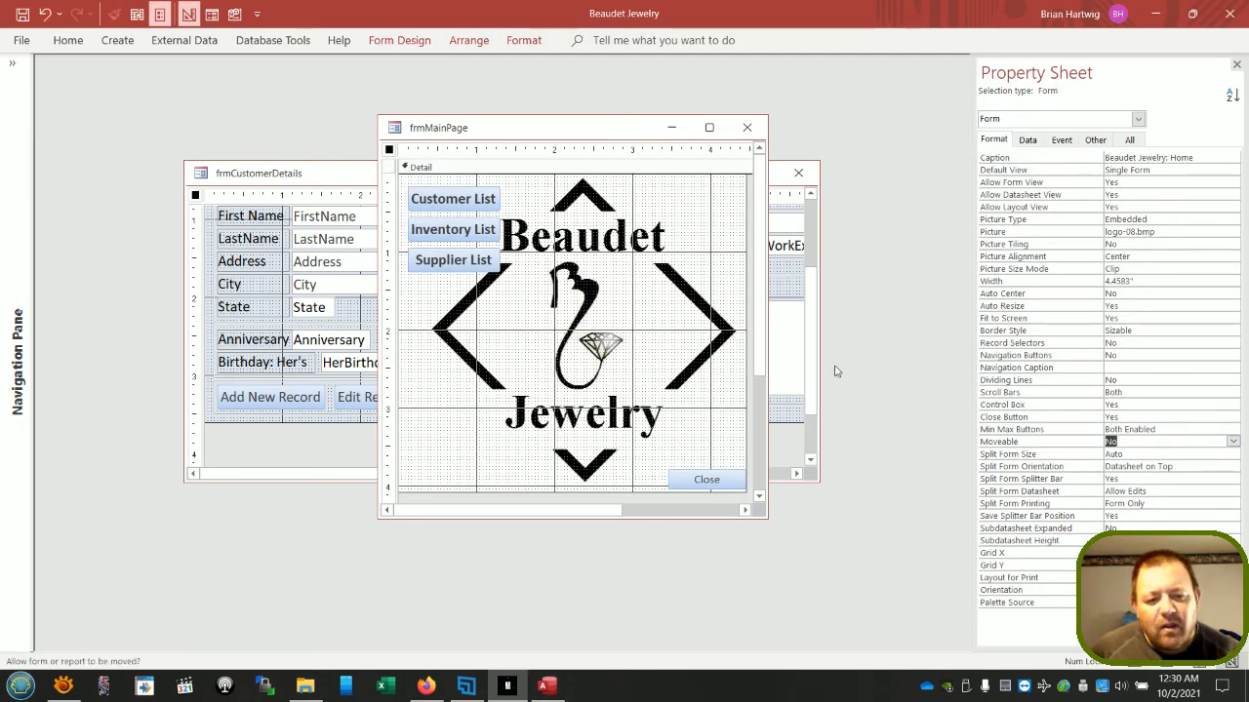
- Reposition the frmMainPage design window and switch the form to Form View
{"action": "left_click_drag", "start_coordinate": [519, 128], "coordinate": [394, 135]}
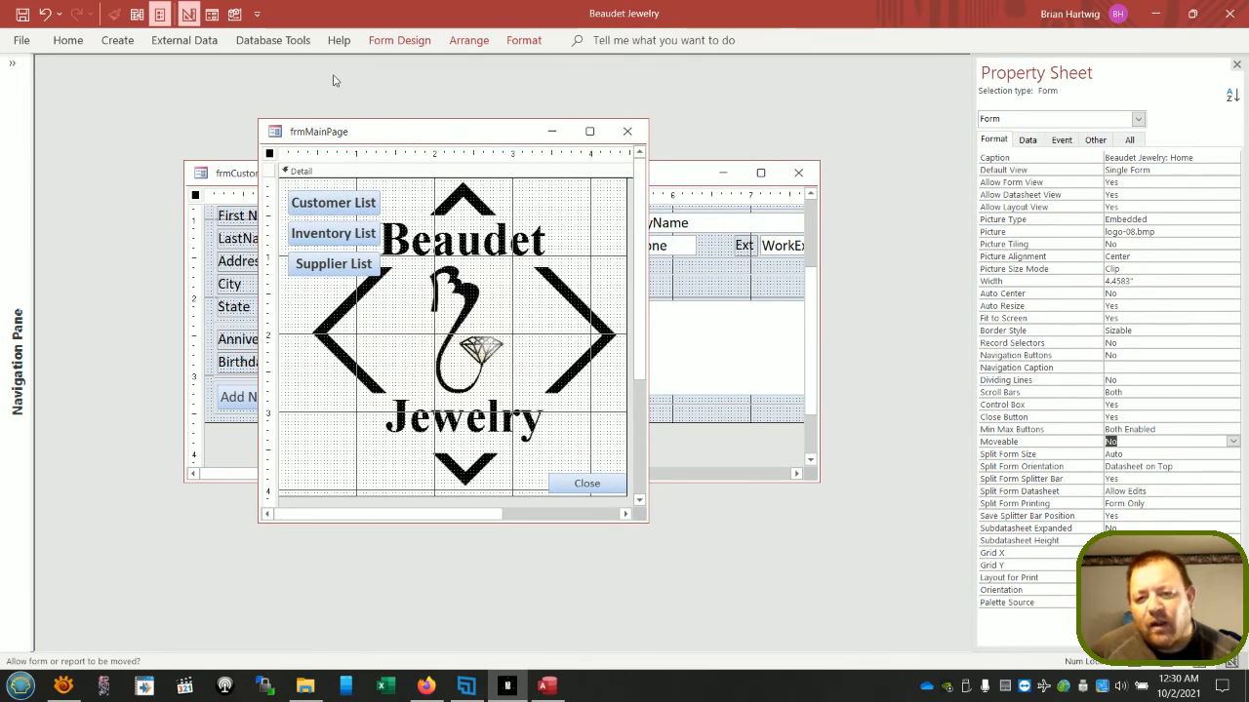
{"action": "right_click", "coordinate": [386, 130]}
{"action": "left_click", "coordinate": [377, 130]}
{"action": "right_click", "coordinate": [376, 133]}
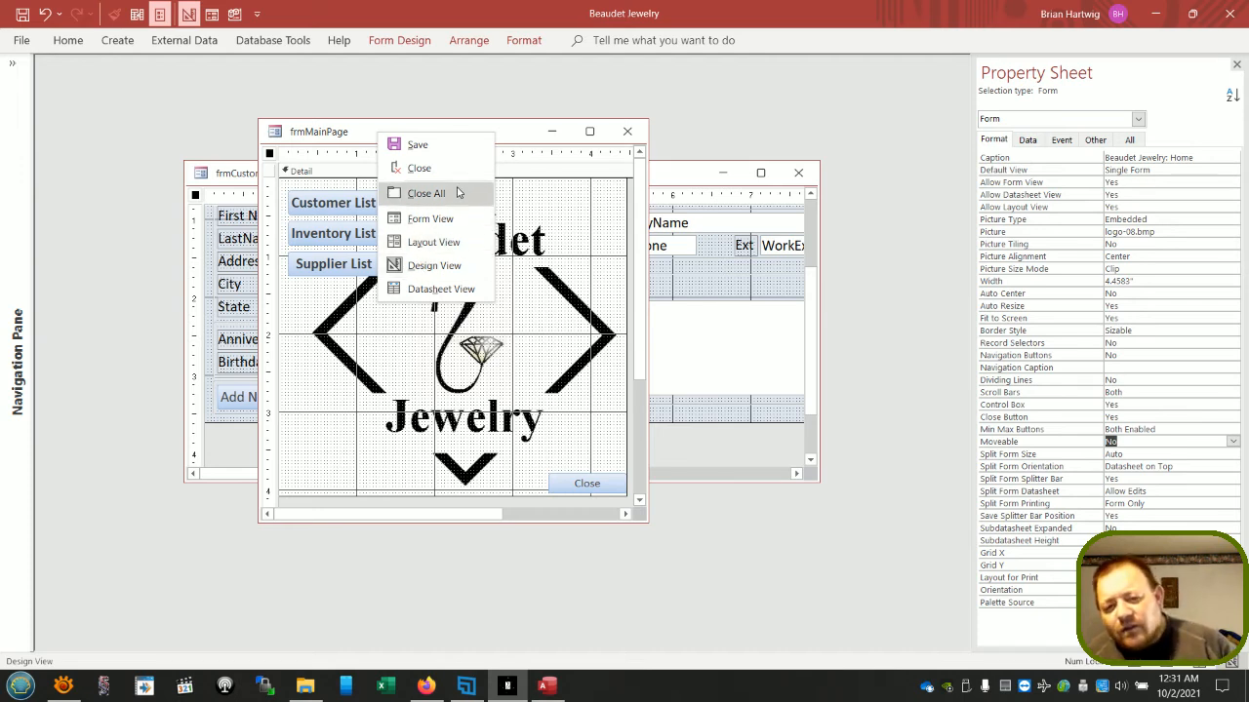
{"action": "left_click", "coordinate": [423, 217]}
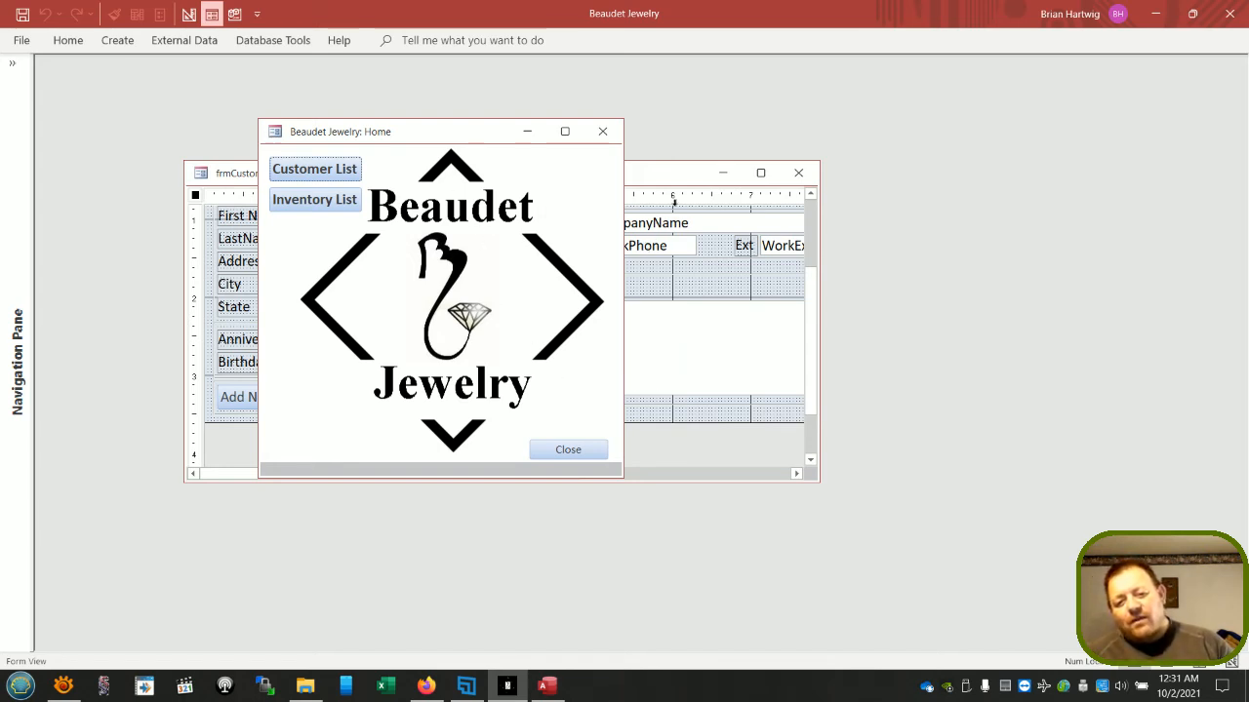
- Review the other properties of frmCustomerDetails, its Anniversary text box and its Detail section, and close the form
{"action": "left_click", "coordinate": [647, 176]}
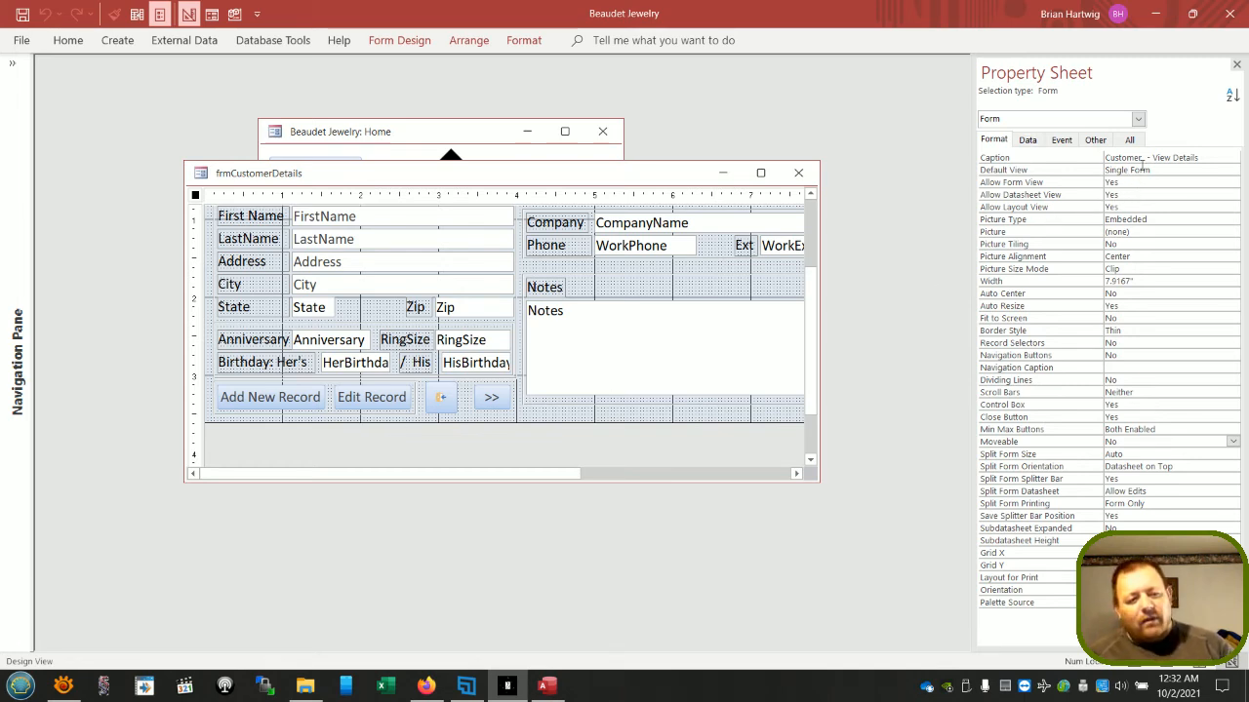
{"action": "left_click", "coordinate": [1082, 143]}
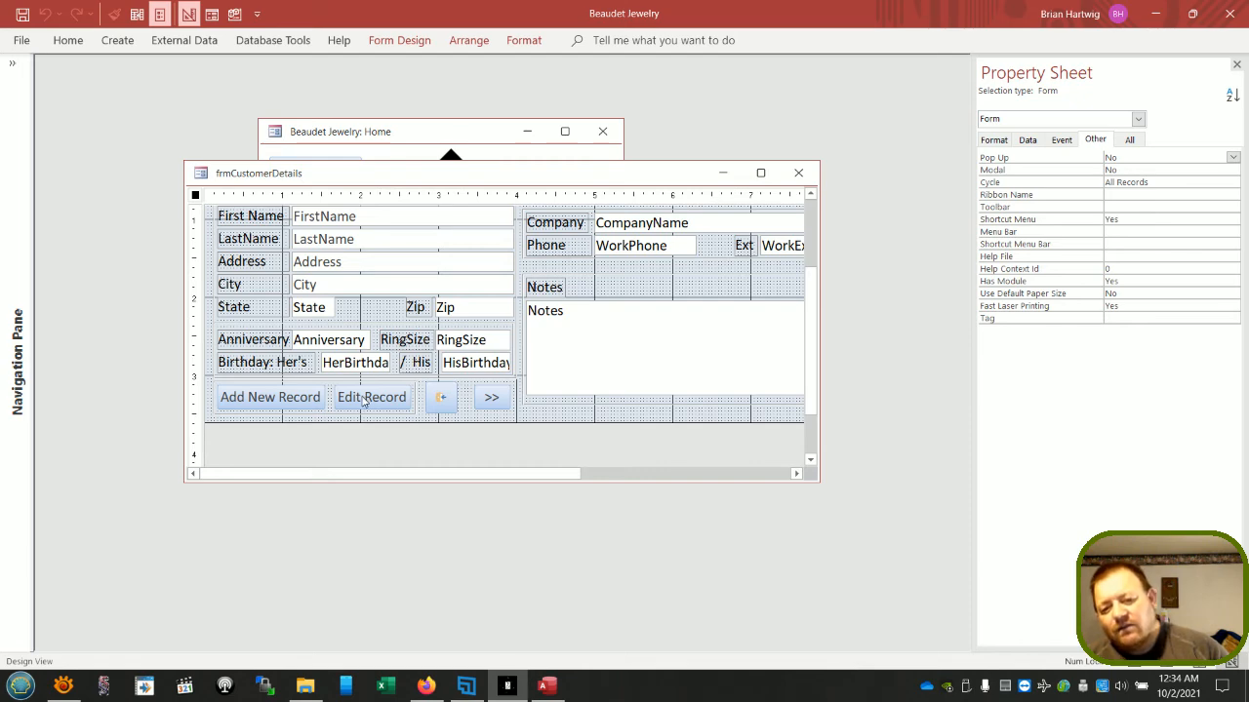
{"action": "mouse_move", "coordinate": [405, 179]}
{"action": "left_mouse_down"}
{"action": "mouse_move", "coordinate": [411, 118]}
{"action": "mouse_move", "coordinate": [407, 182]}
{"action": "left_mouse_up"}
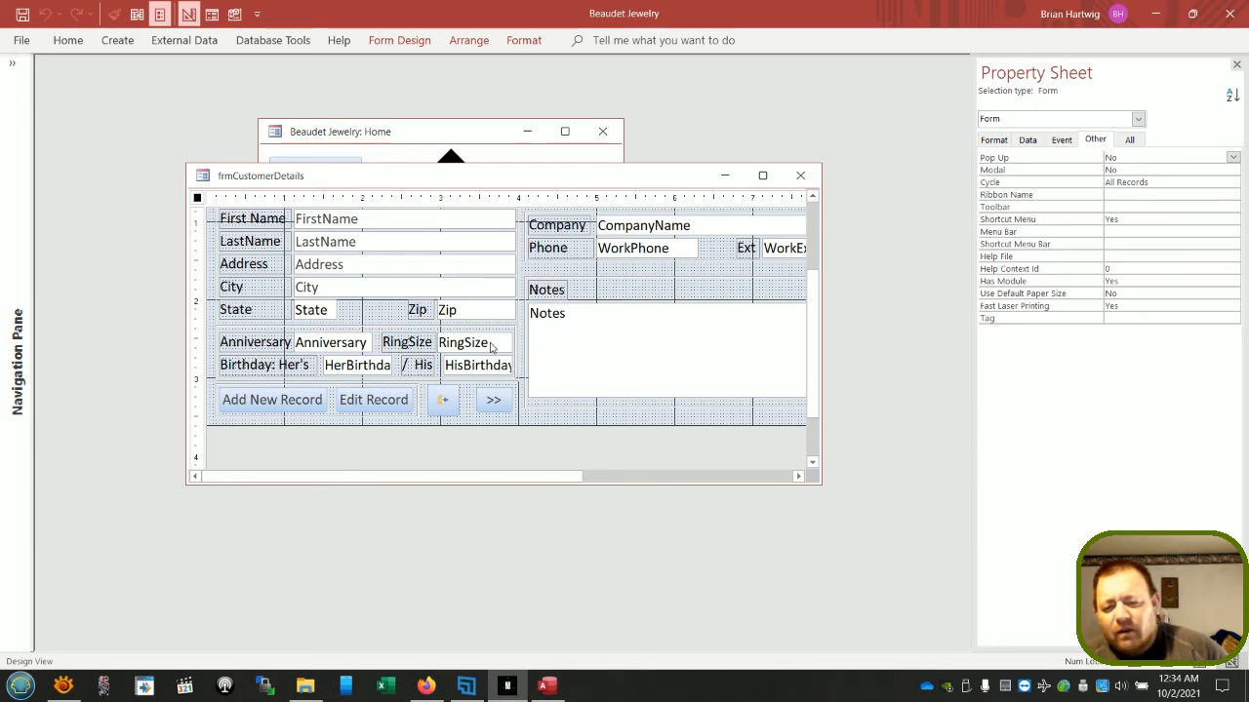
{"action": "left_click", "coordinate": [331, 342]}
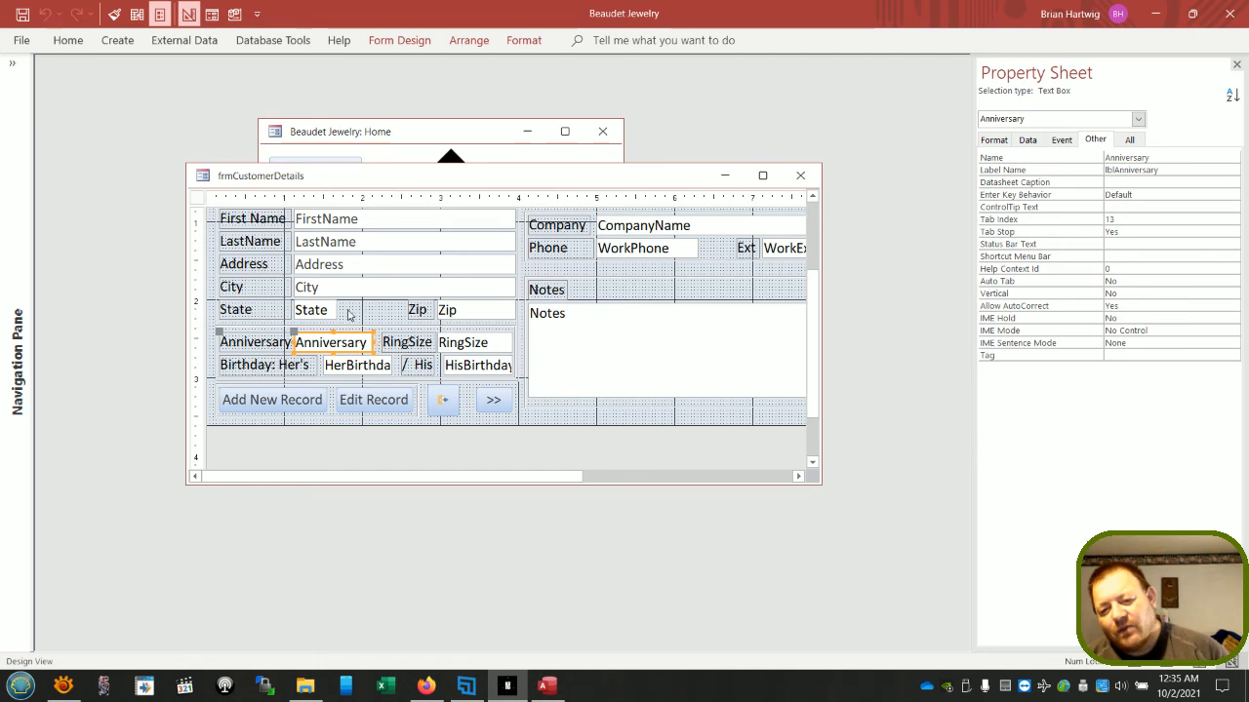
{"action": "left_click", "coordinate": [387, 353]}
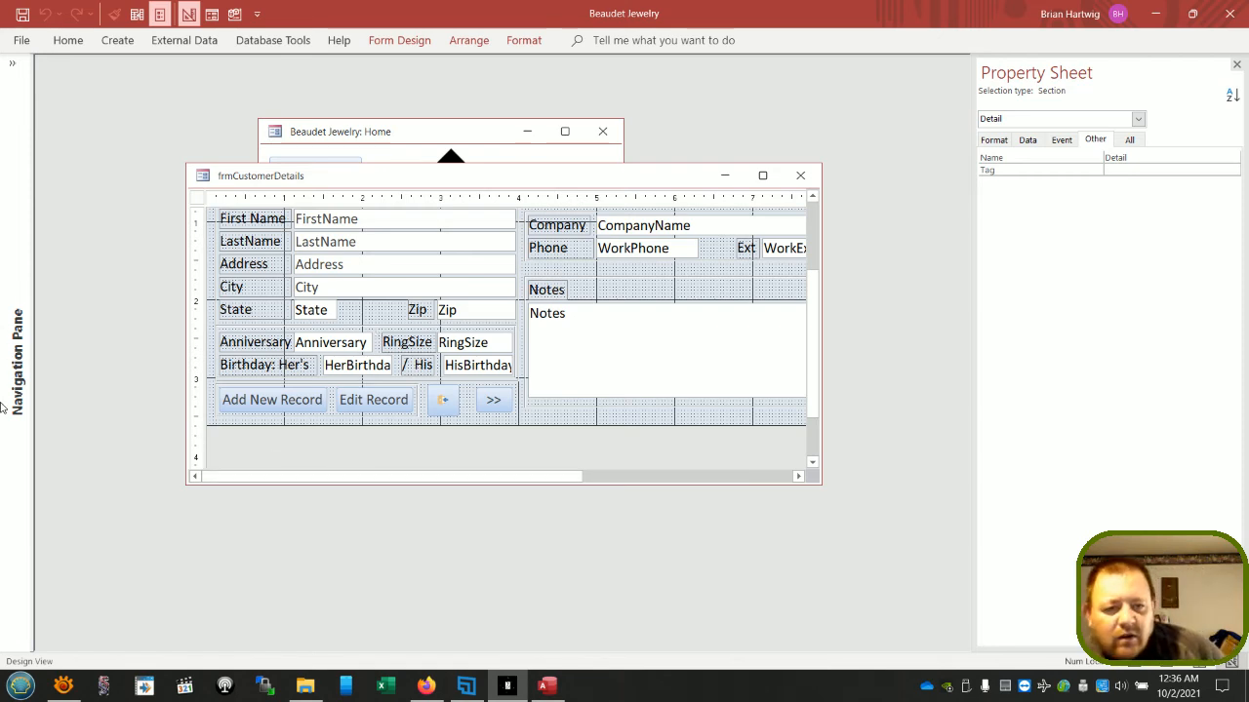
{"action": "left_click", "coordinate": [800, 175]}
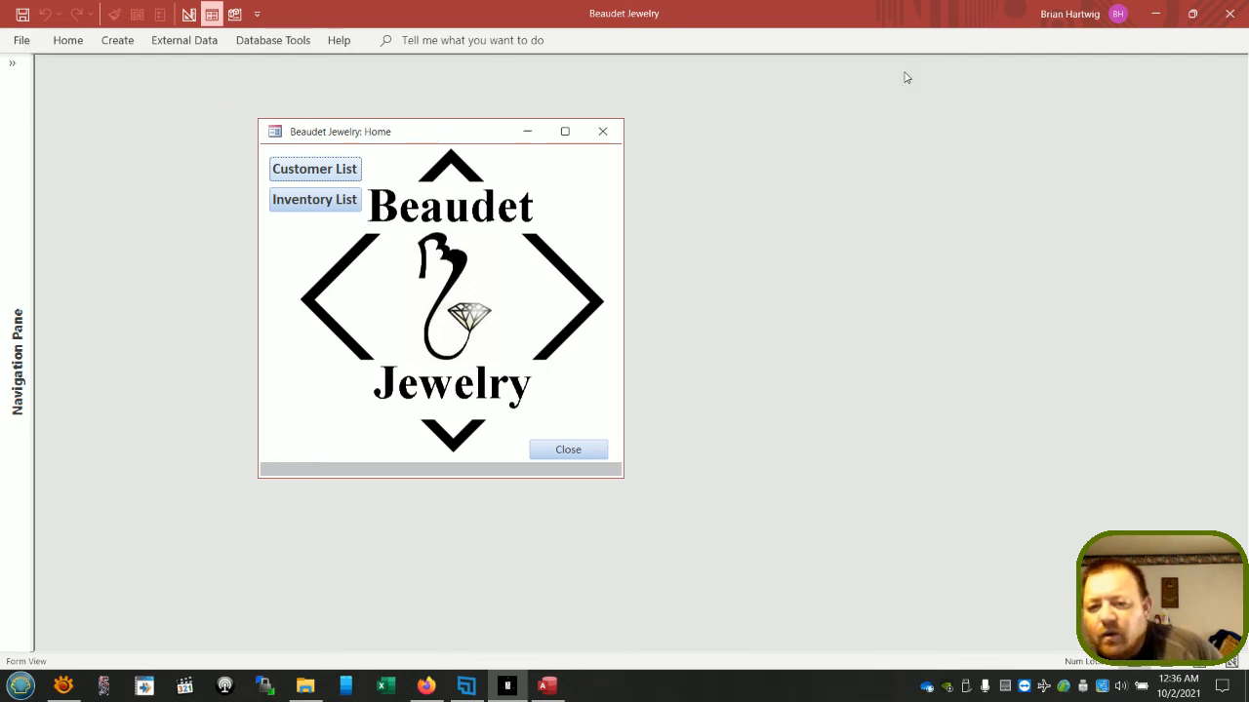
- Close the Beaudet Jewelry database and reopen it in Access
{"action": "left_click", "coordinate": [1221, 24]}
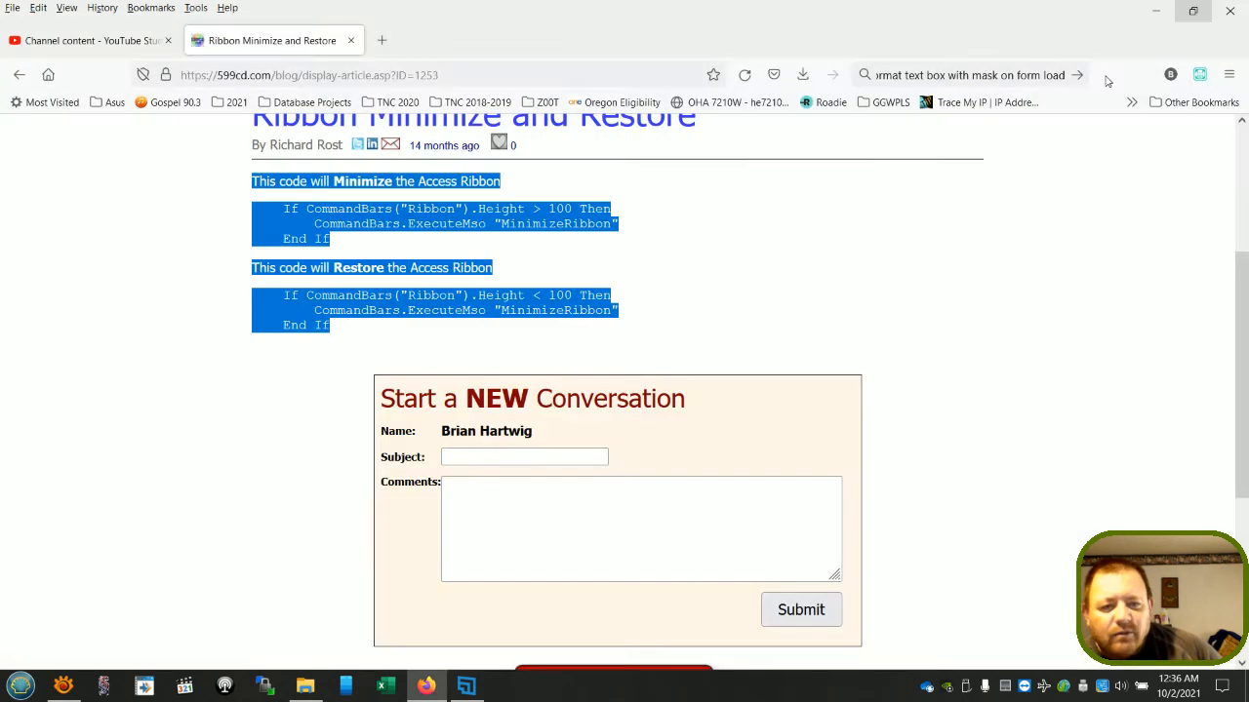
{"action": "left_click", "coordinate": [21, 685]}
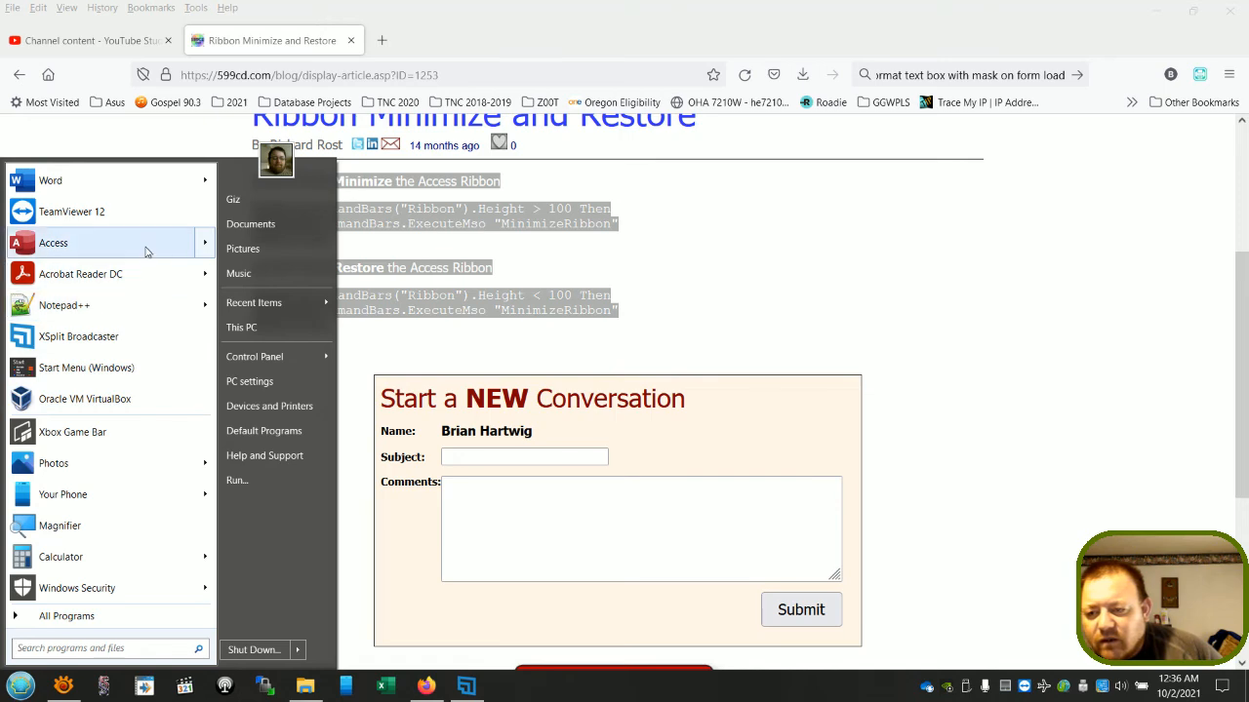
{"action": "mouse_move", "coordinate": [146, 252]}
{"action": "left_click", "coordinate": [264, 193]}
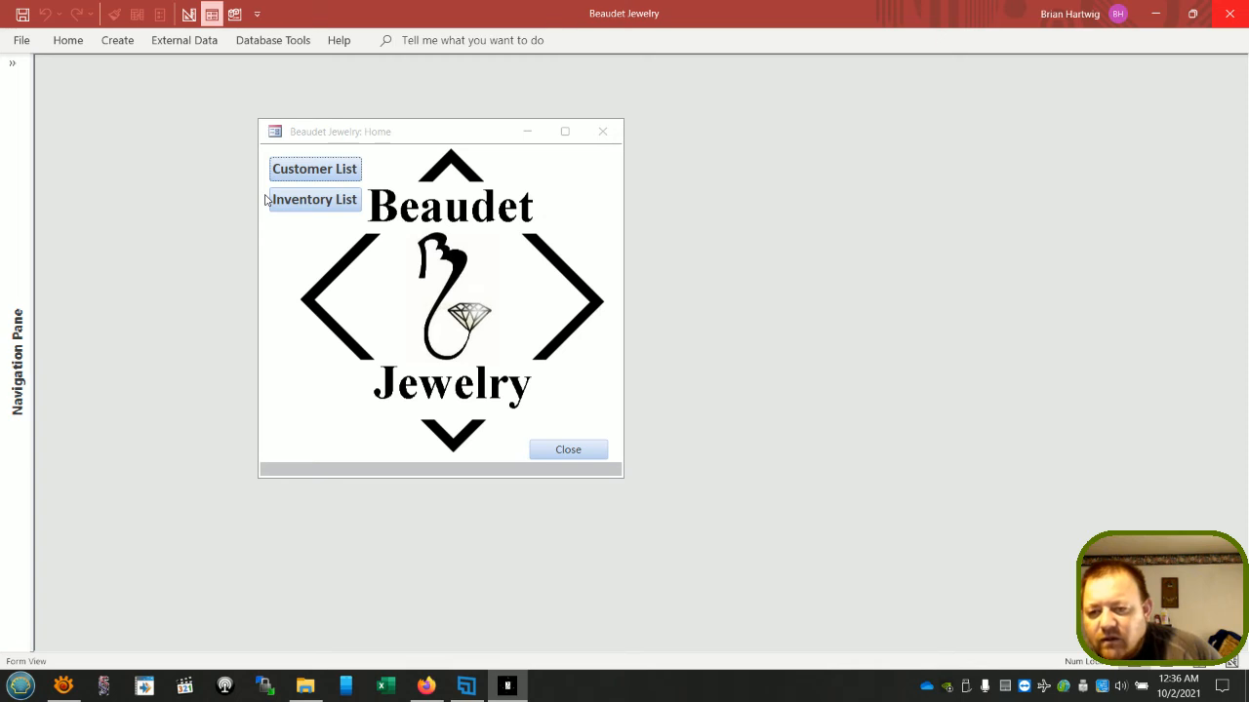
- Pin Access to the Windows taskbar and activate it from there
{"action": "right_click", "coordinate": [510, 686]}
{"action": "left_click", "coordinate": [509, 693]}
{"action": "right_click", "coordinate": [509, 690]}
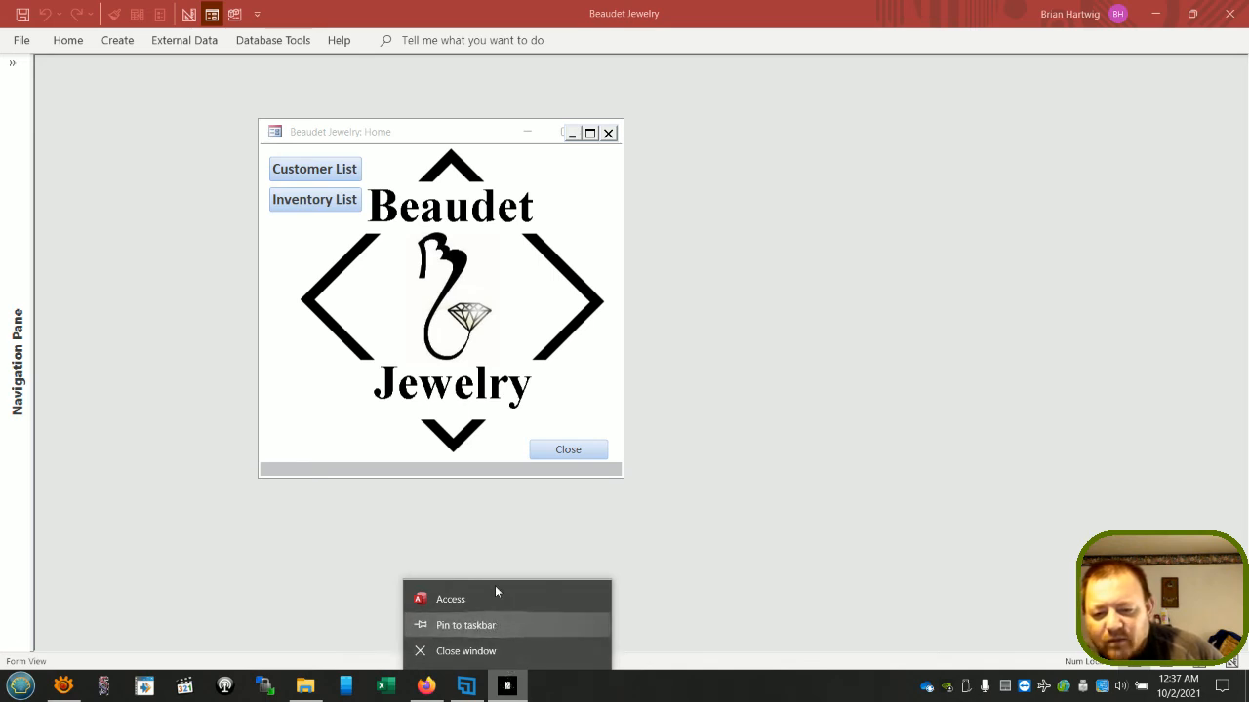
{"action": "left_click", "coordinate": [420, 625]}
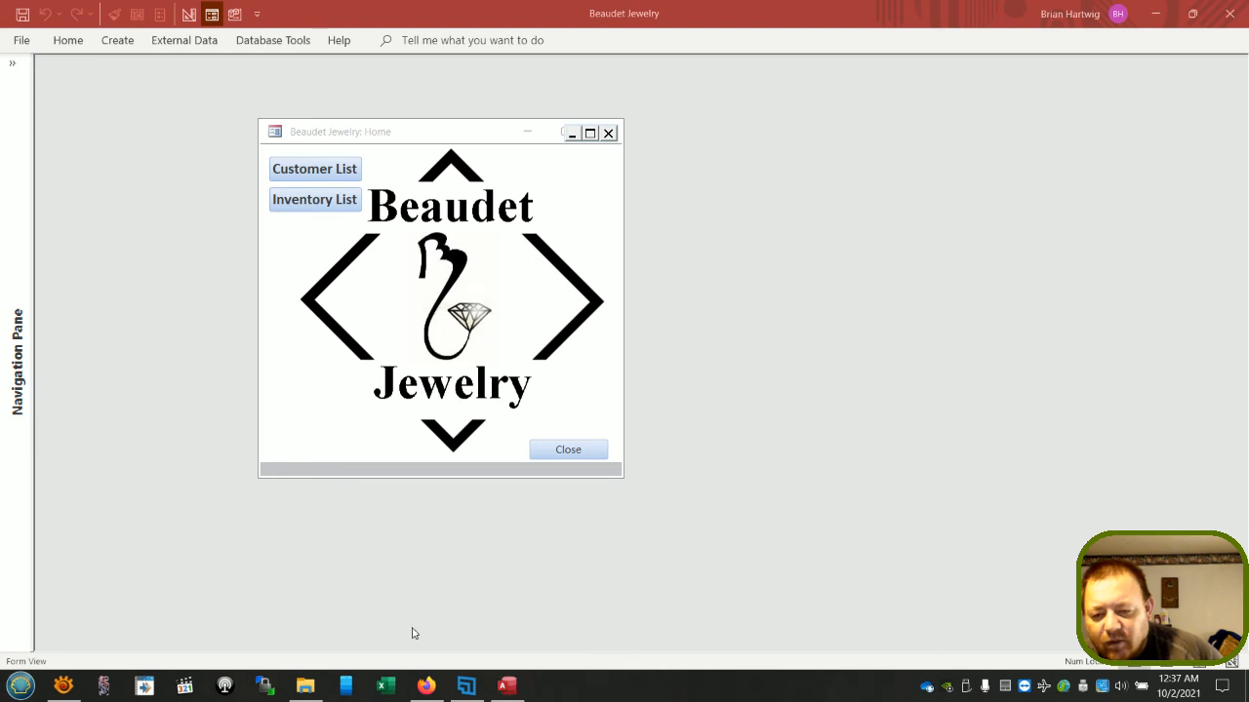
{"action": "left_click", "coordinate": [507, 691]}
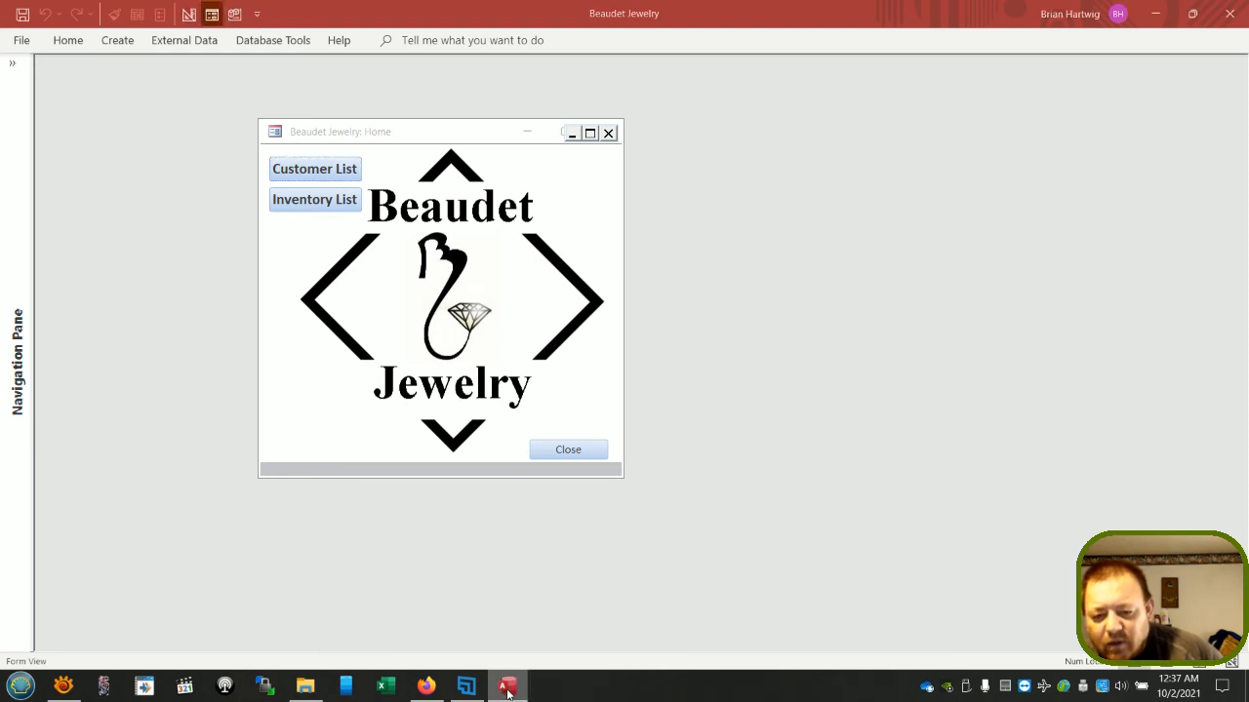
- Unpin Access from the Windows taskbar and pin it there again
{"action": "right_click", "coordinate": [508, 691]}
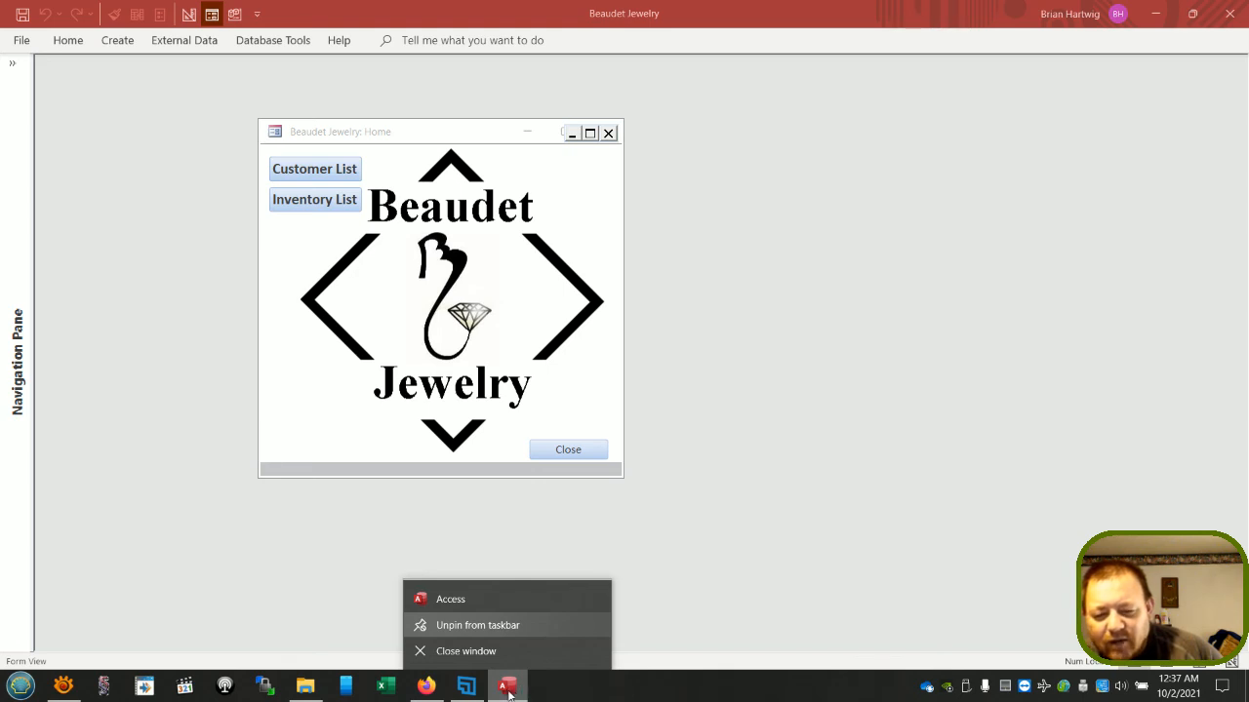
{"action": "left_click", "coordinate": [455, 648]}
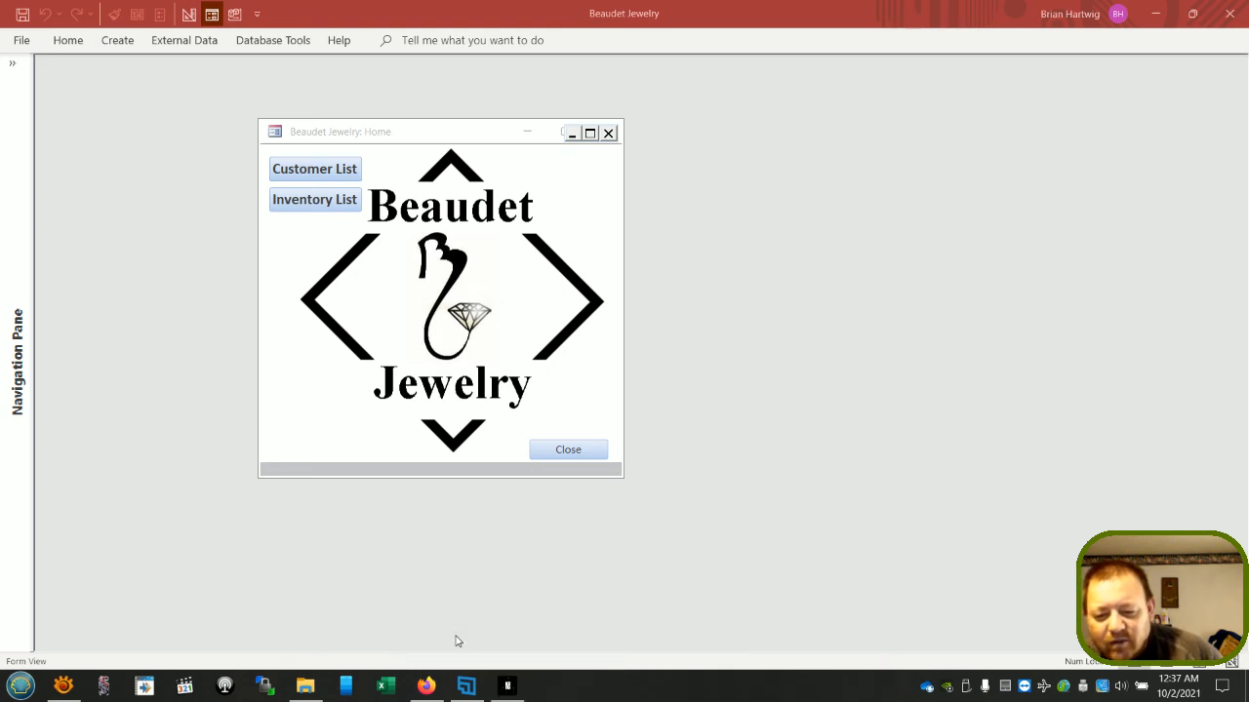
{"action": "mouse_move", "coordinate": [515, 688]}
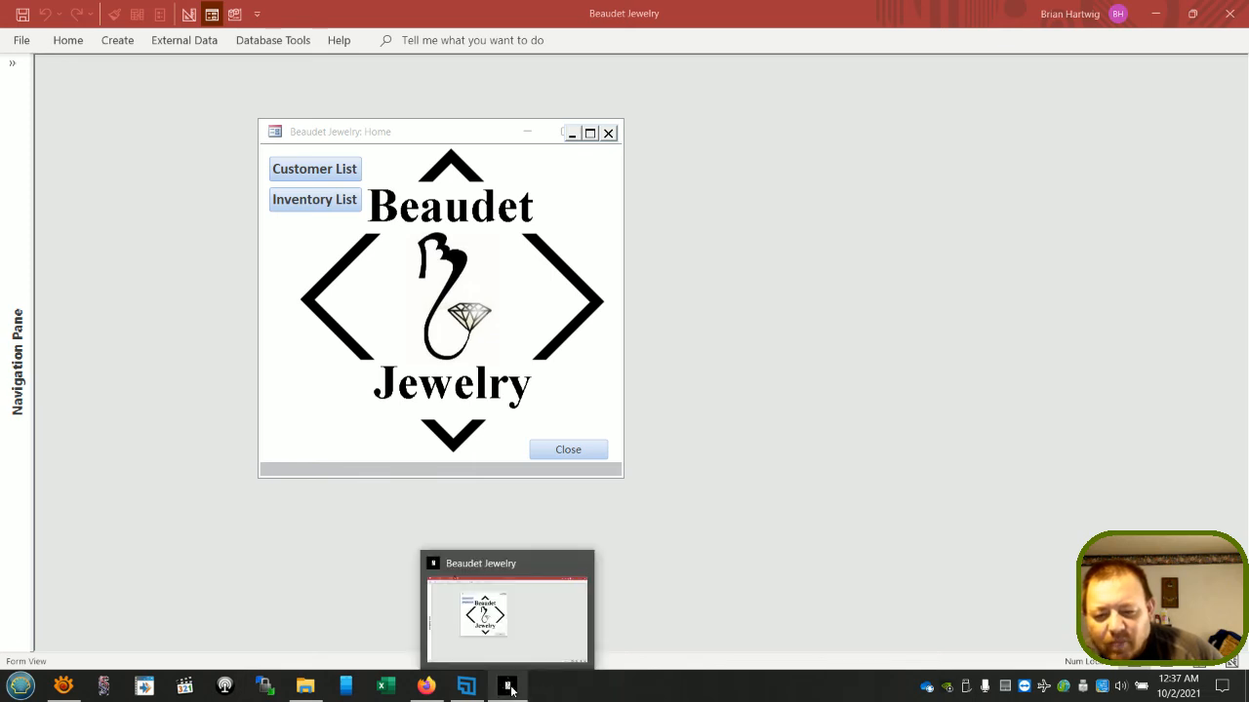
{"action": "right_click", "coordinate": [508, 688]}
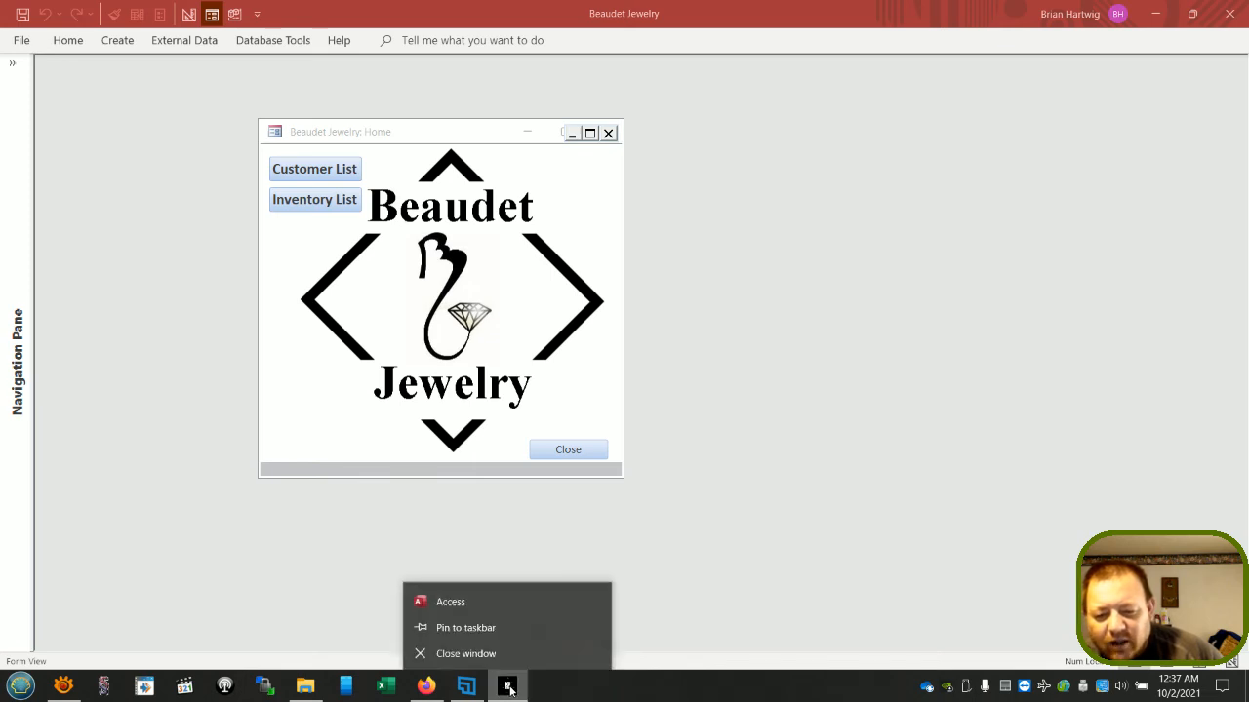
{"action": "left_click", "coordinate": [433, 629]}
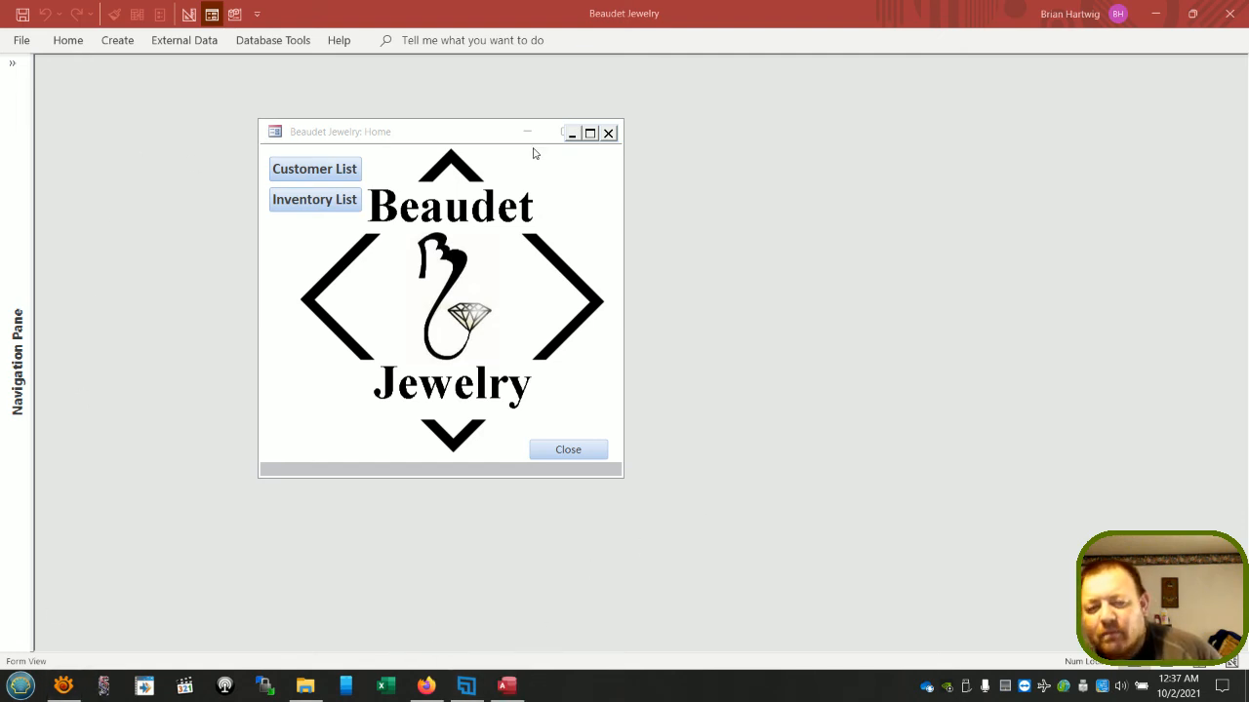
- Close the Beaudet Jewelry database, relaunch Access from its taskbar pin, and reopen BeaudetJewelry.accdb
{"action": "left_click", "coordinate": [1229, 14]}
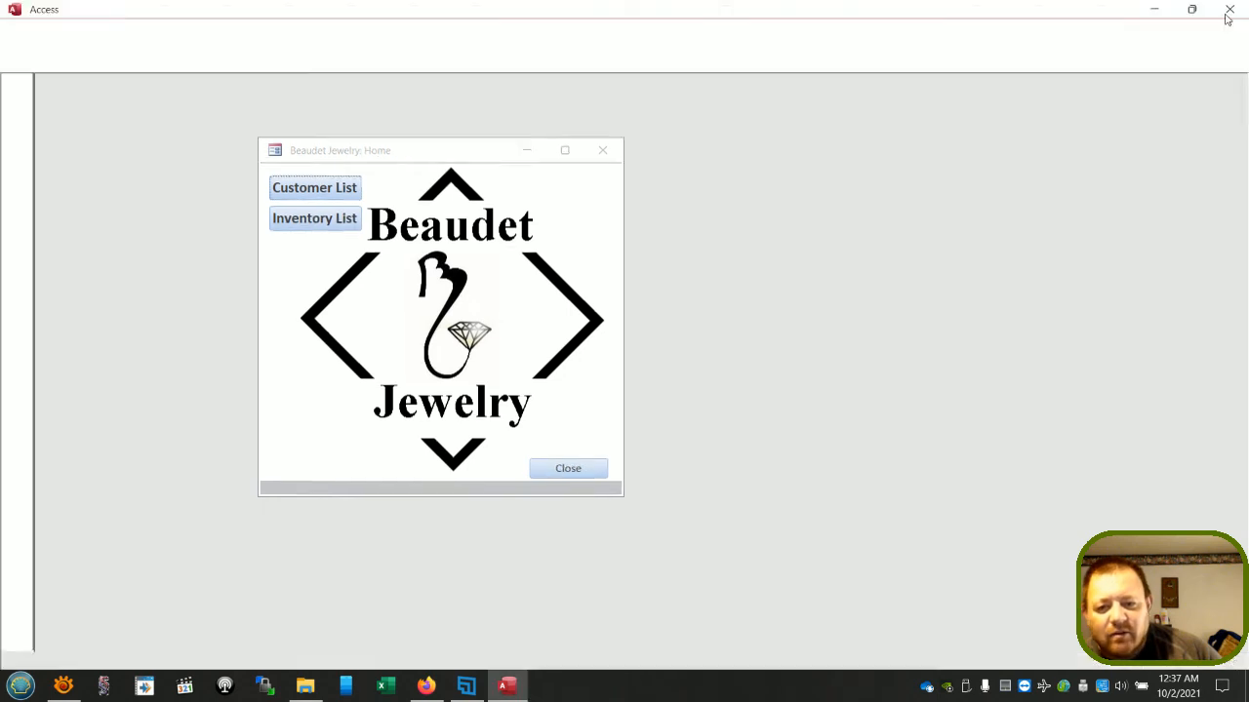
{"action": "left_click", "coordinate": [504, 689]}
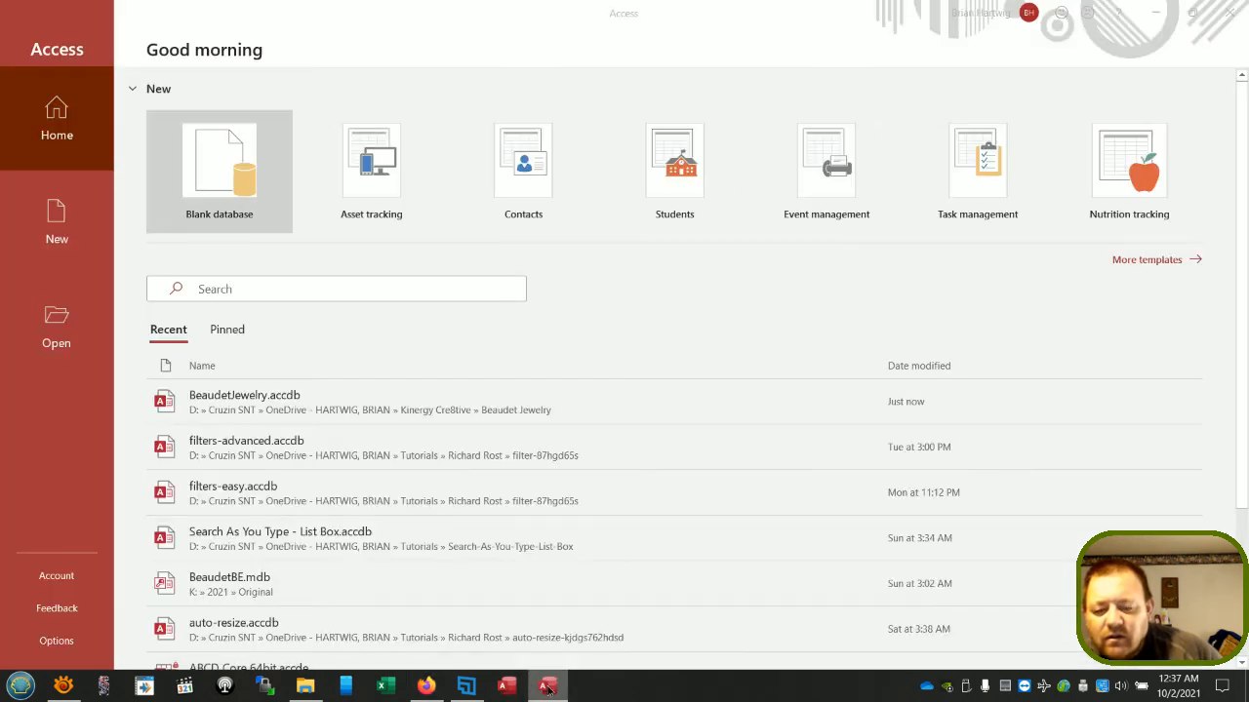
{"action": "right_click", "coordinate": [548, 689]}
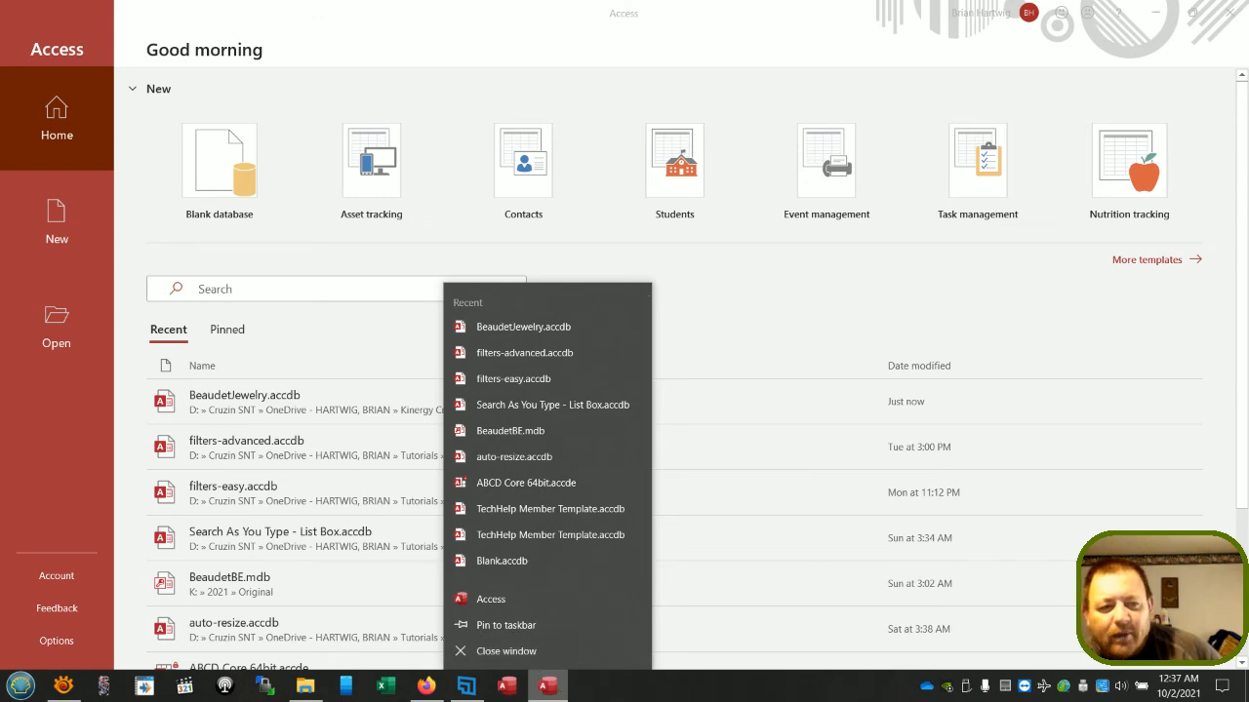
{"action": "left_click", "coordinate": [506, 651]}
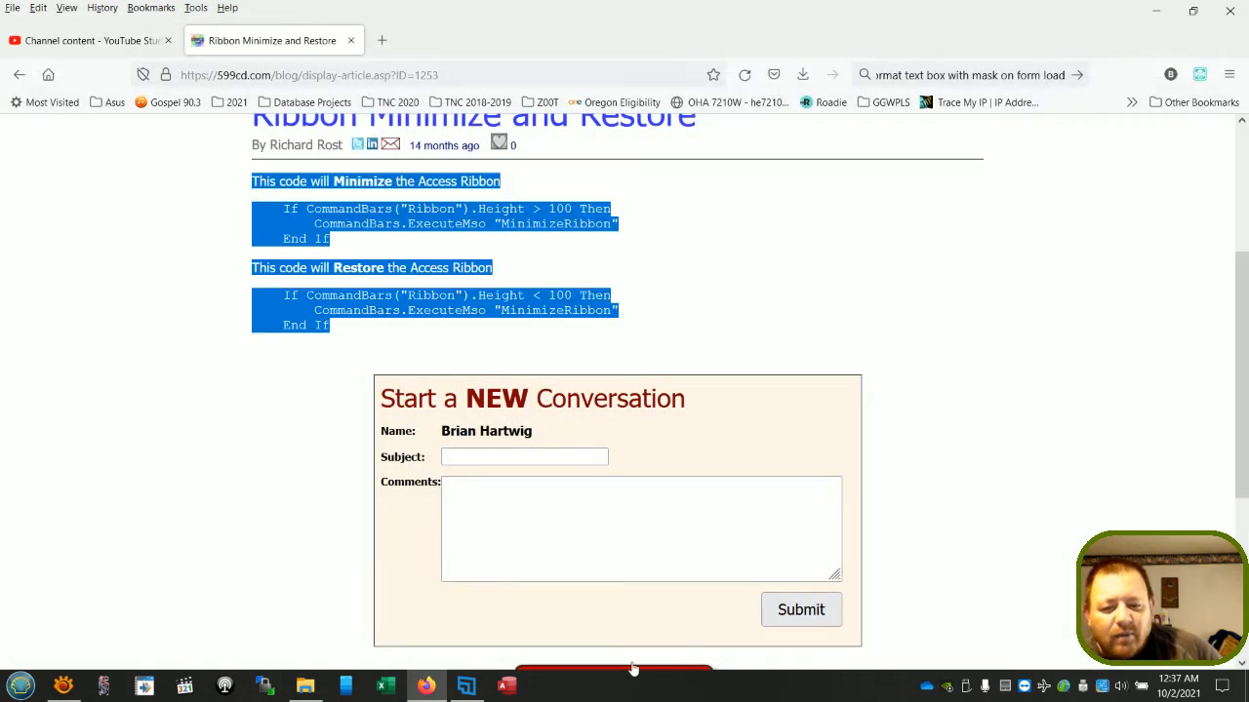
{"action": "right_click", "coordinate": [503, 689]}
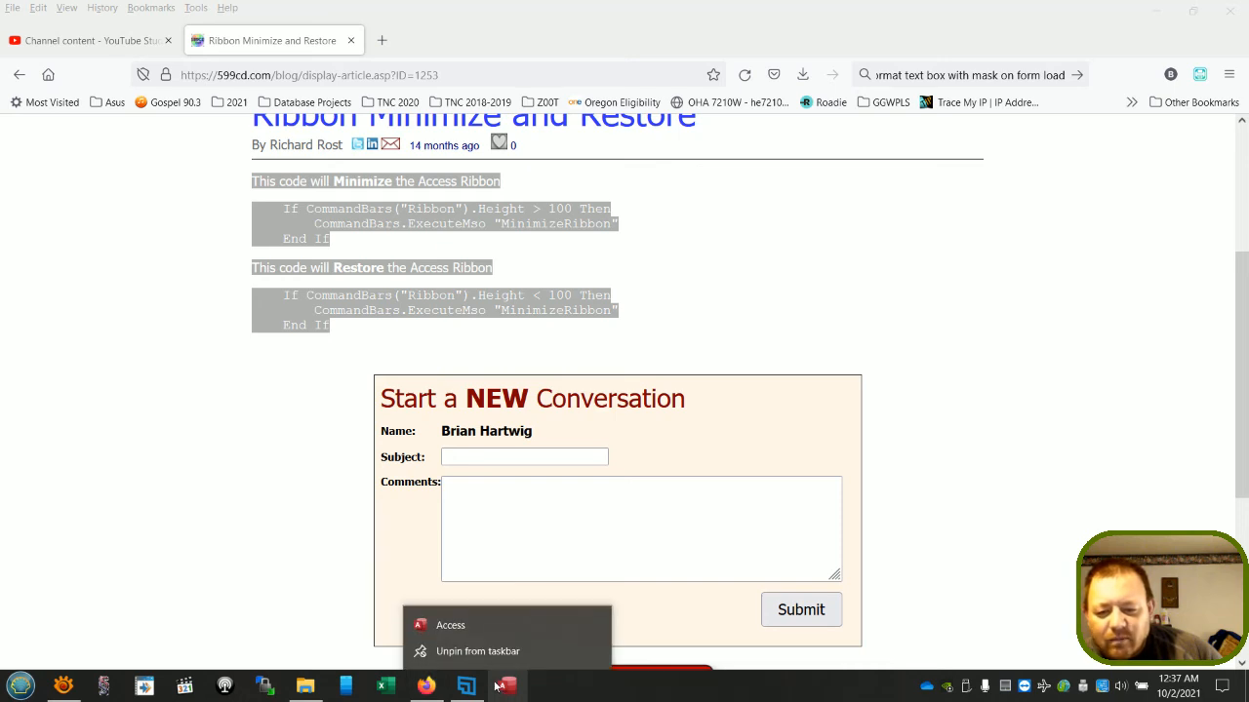
{"action": "left_click", "coordinate": [505, 688]}
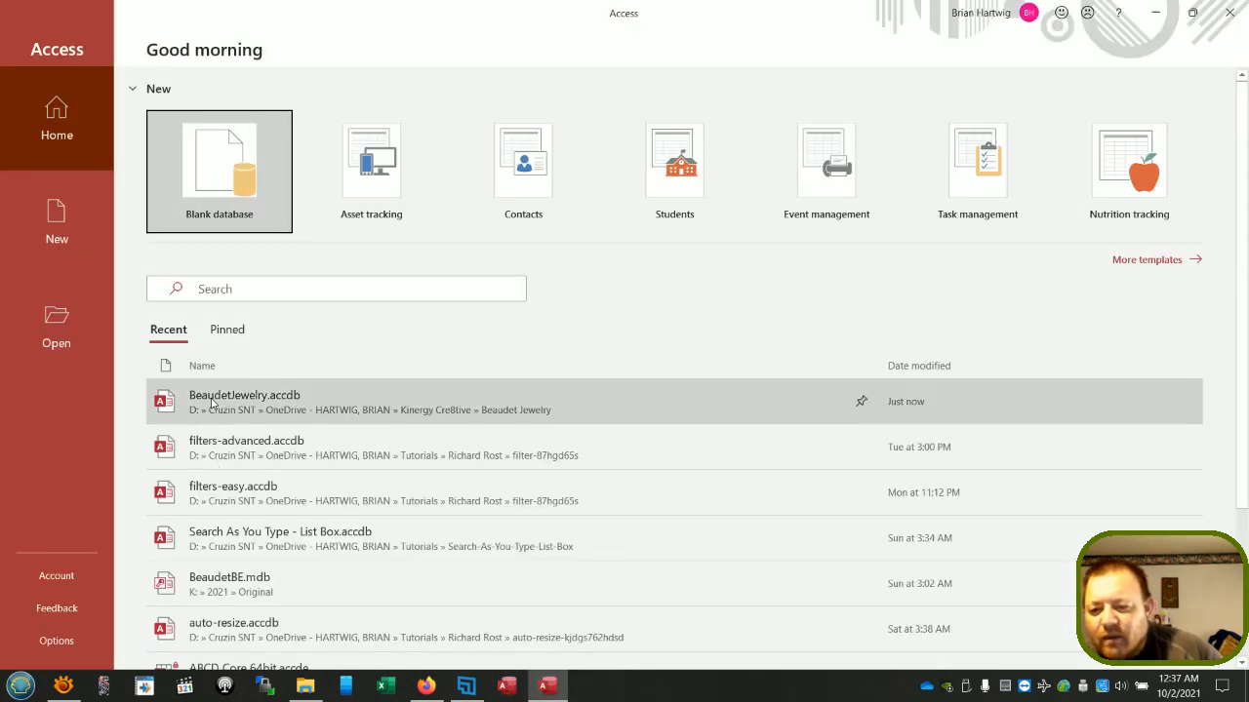
{"action": "left_click", "coordinate": [211, 403]}
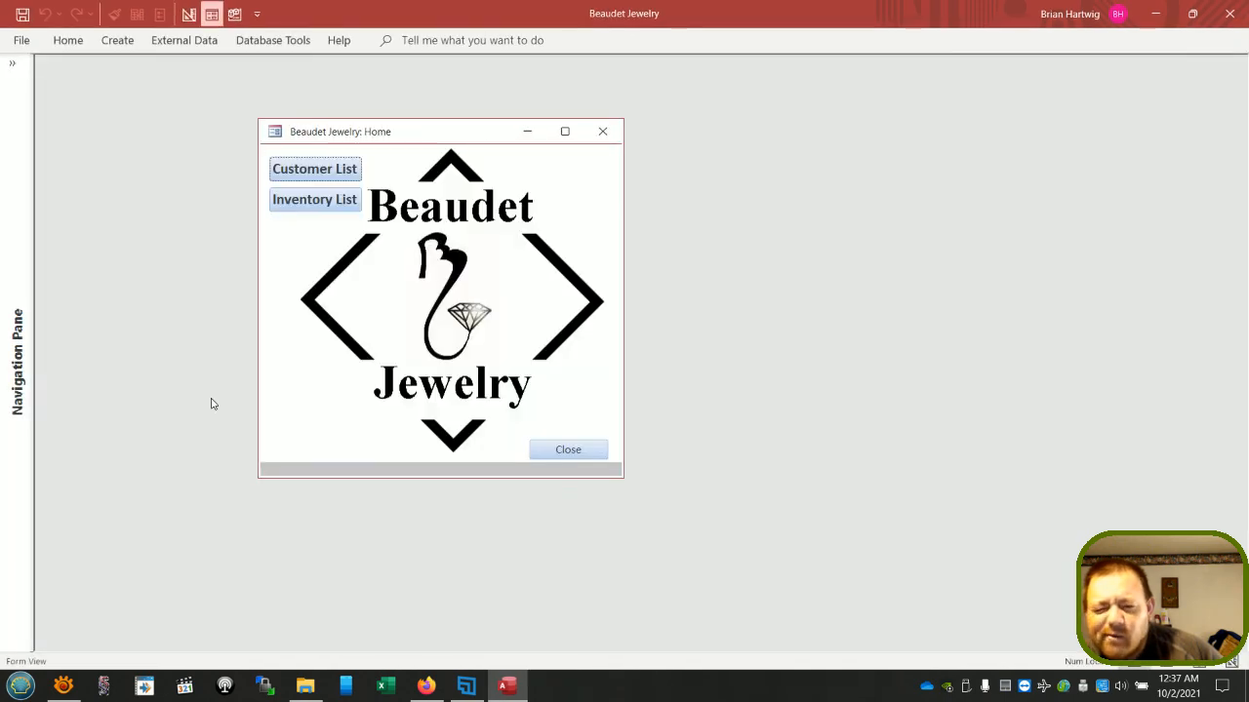
- Unpin Access from the taskbar, minimize the open windows, and bring the Beaudet Jewelry database back into view
{"action": "right_click", "coordinate": [520, 688]}
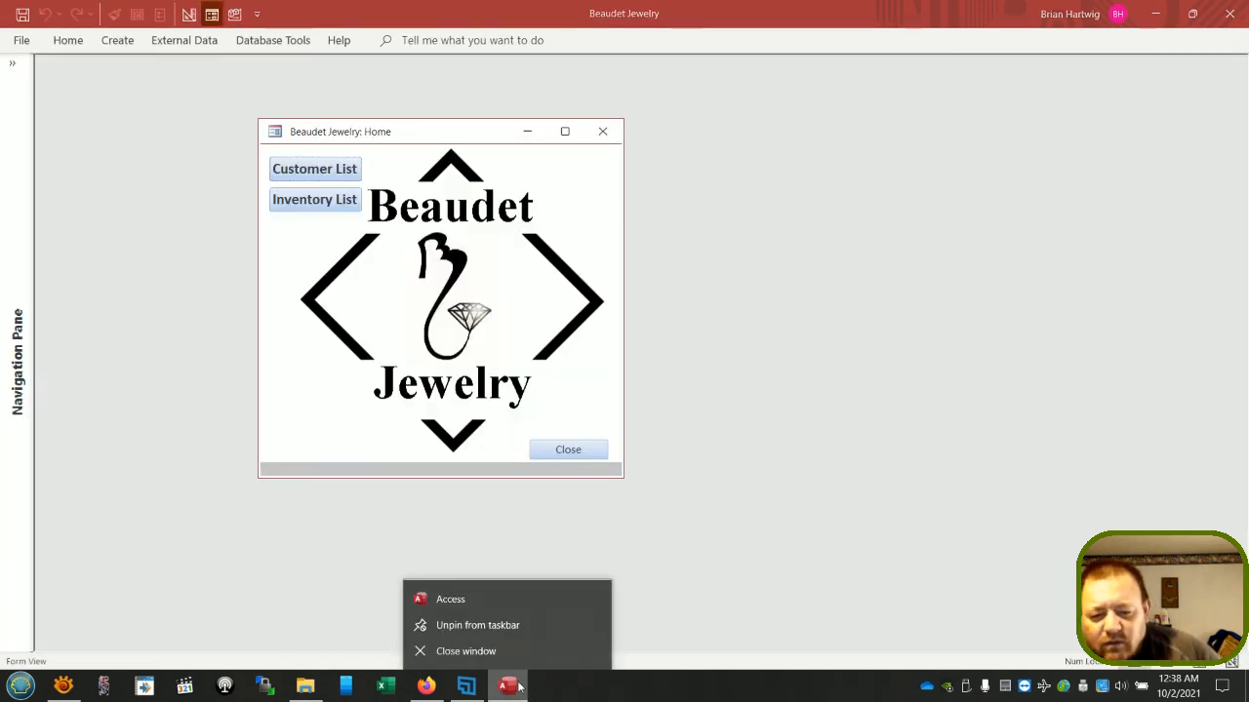
{"action": "left_click", "coordinate": [467, 627]}
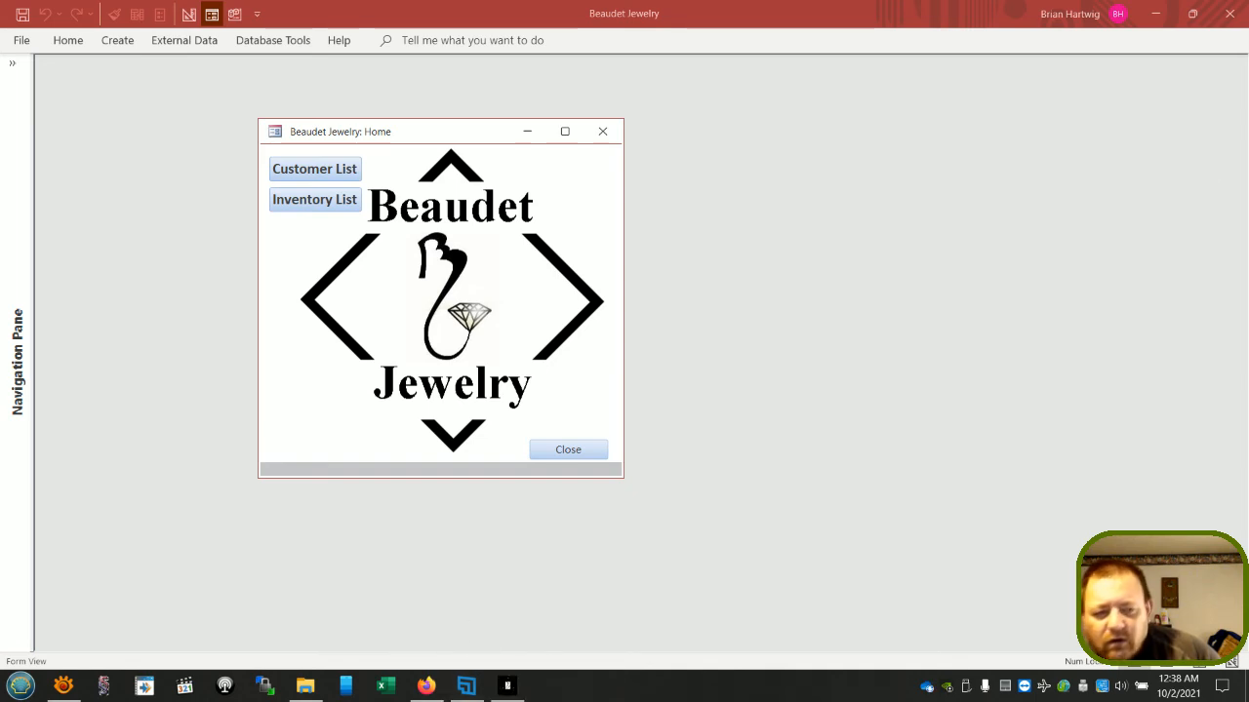
{"action": "left_click", "coordinate": [1155, 13]}
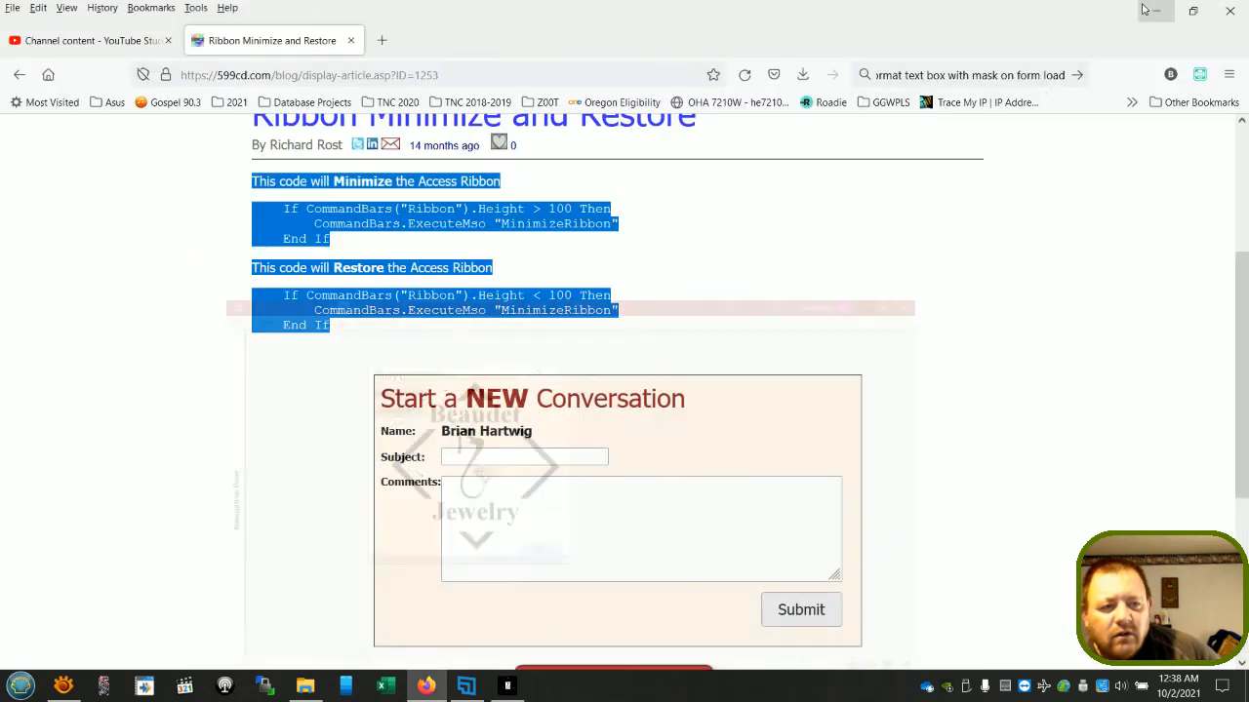
{"action": "left_click", "coordinate": [1155, 10]}
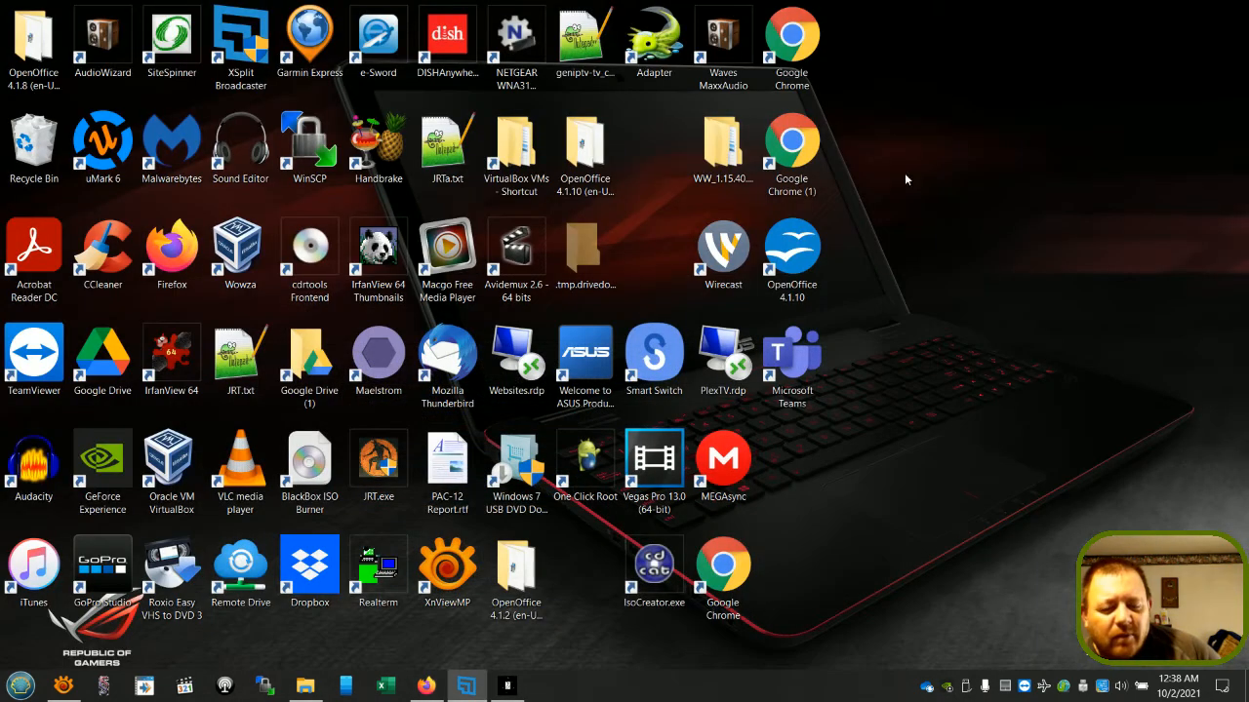
{"action": "mouse_move", "coordinate": [507, 686]}
{"action": "left_mouse_down"}
{"action": "mouse_move", "coordinate": [832, 686]}
{"action": "mouse_move", "coordinate": [514, 686]}
{"action": "left_mouse_up"}
{"action": "right_click", "coordinate": [514, 686]}
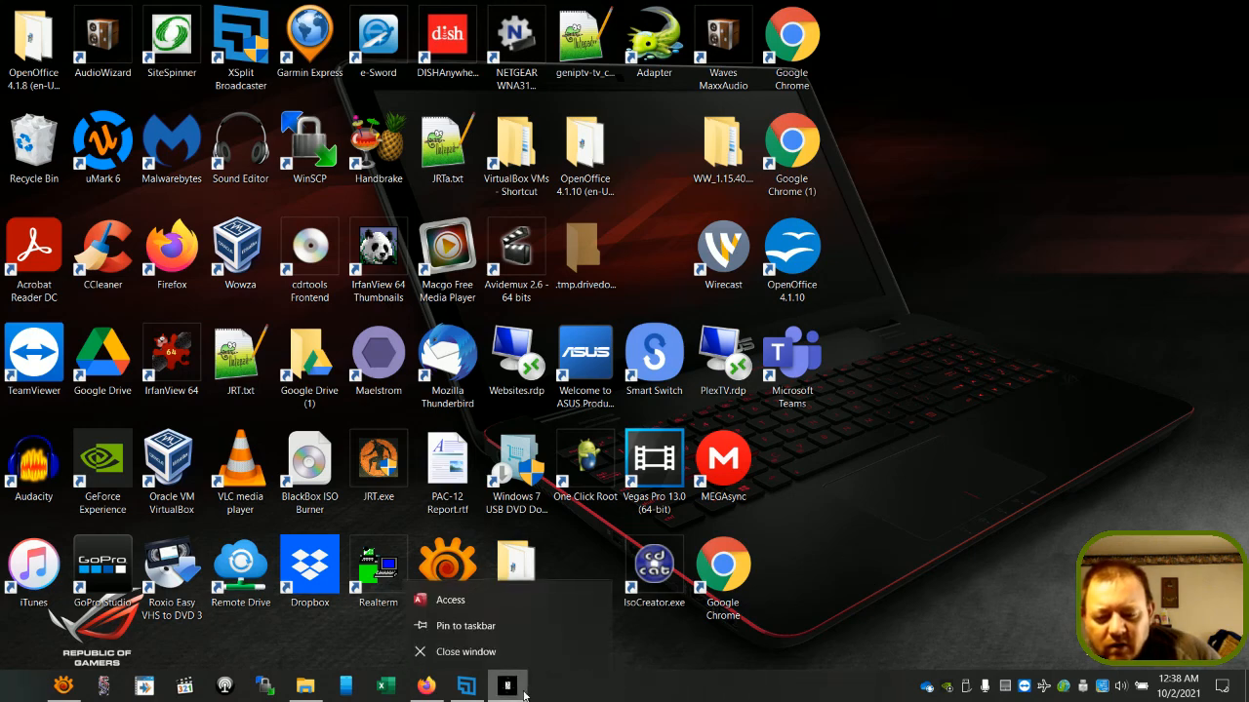
{"action": "left_click", "coordinate": [511, 685]}
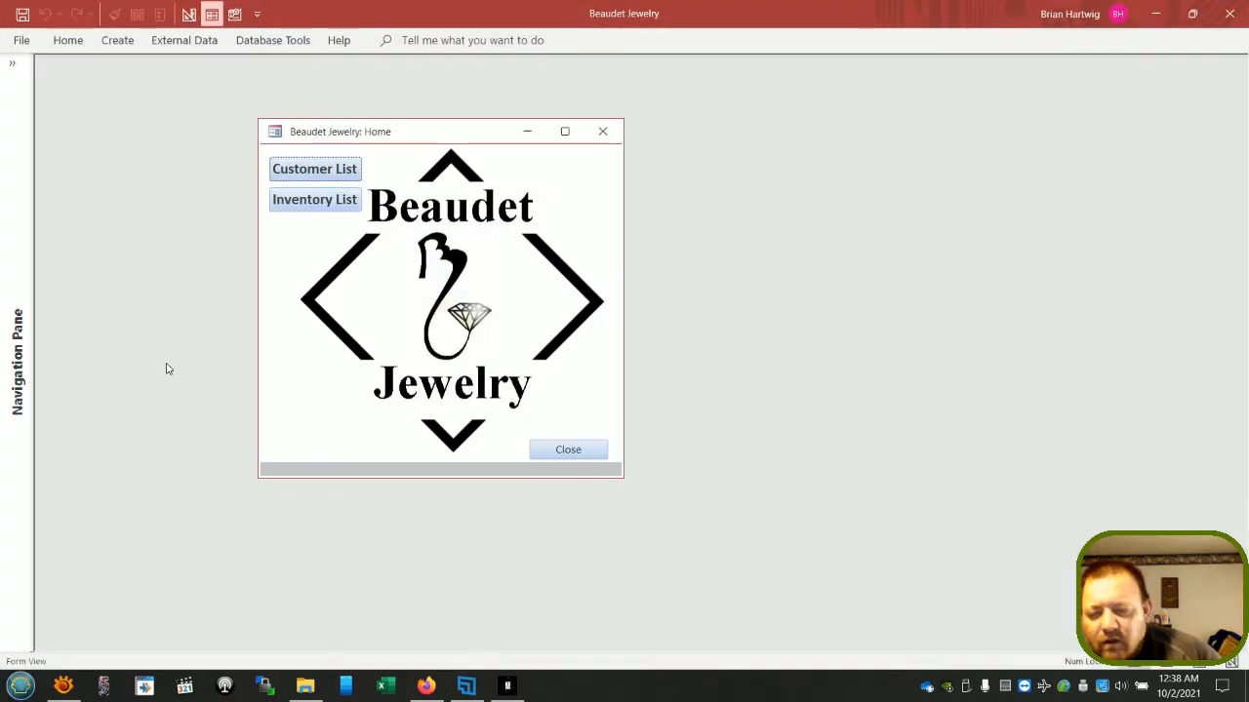
- Save and close the Beaudet Jewelry database
{"action": "left_click", "coordinate": [17, 40]}
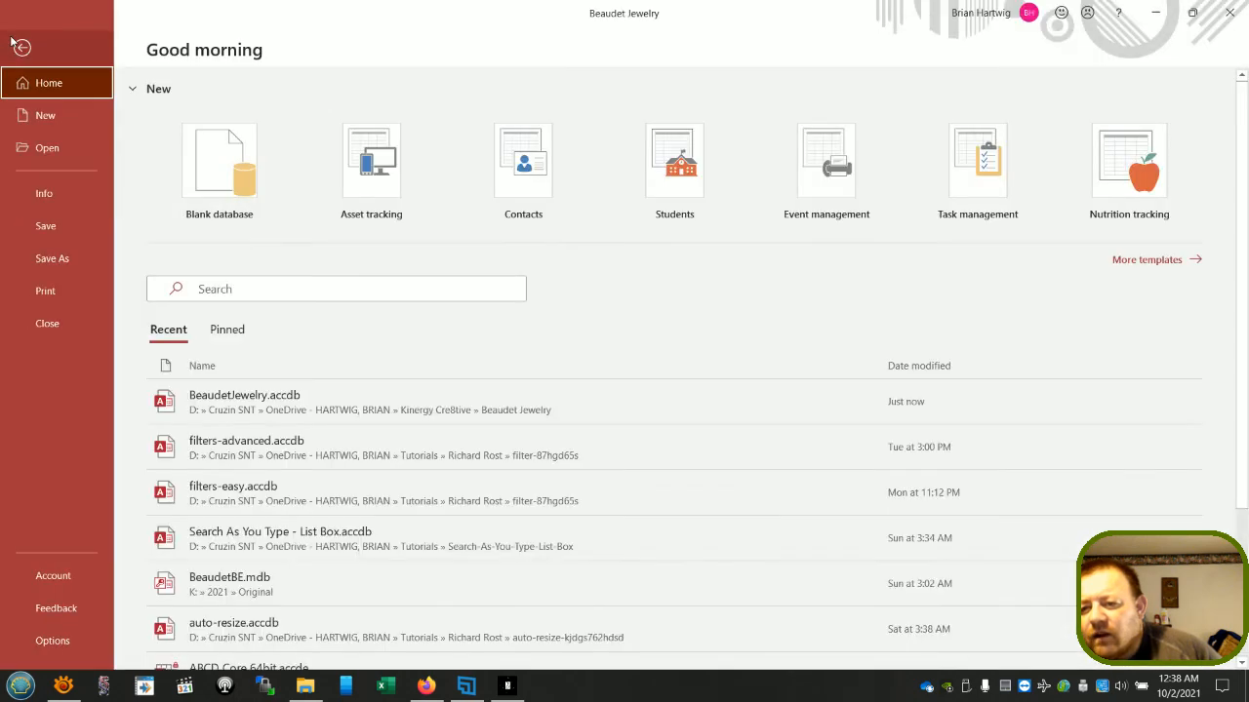
{"action": "left_click", "coordinate": [35, 227]}
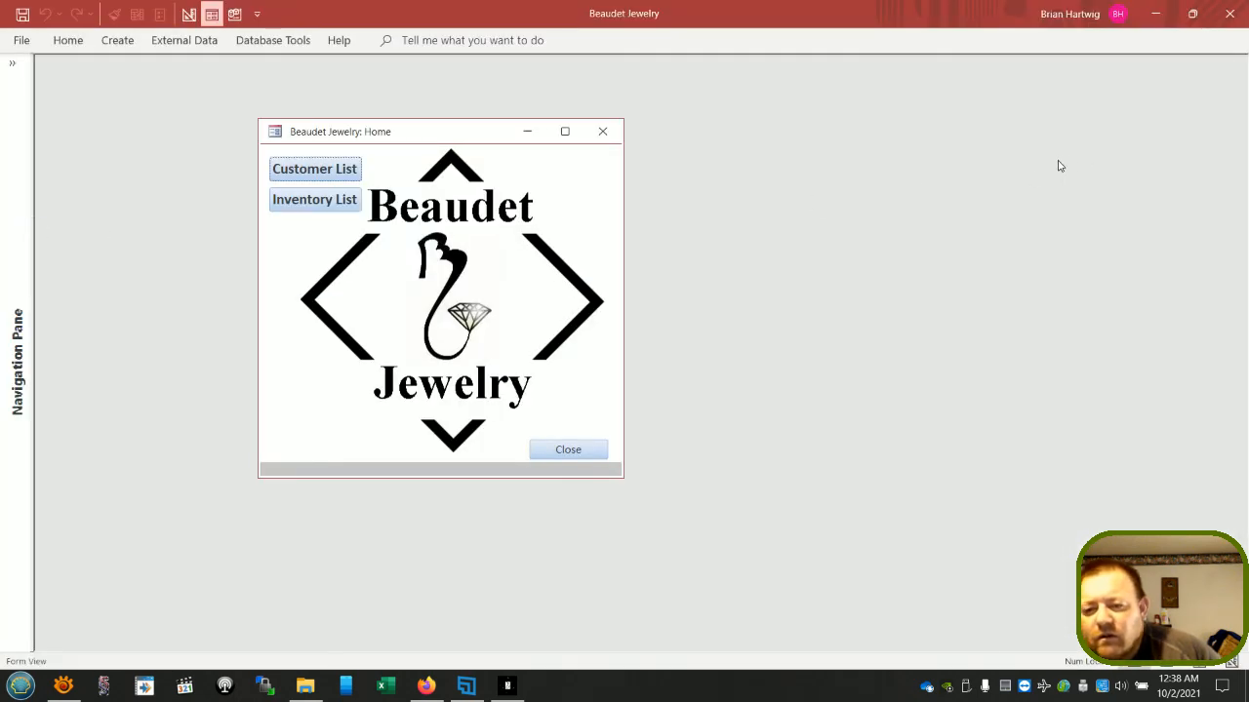
{"action": "left_click", "coordinate": [1230, 14]}
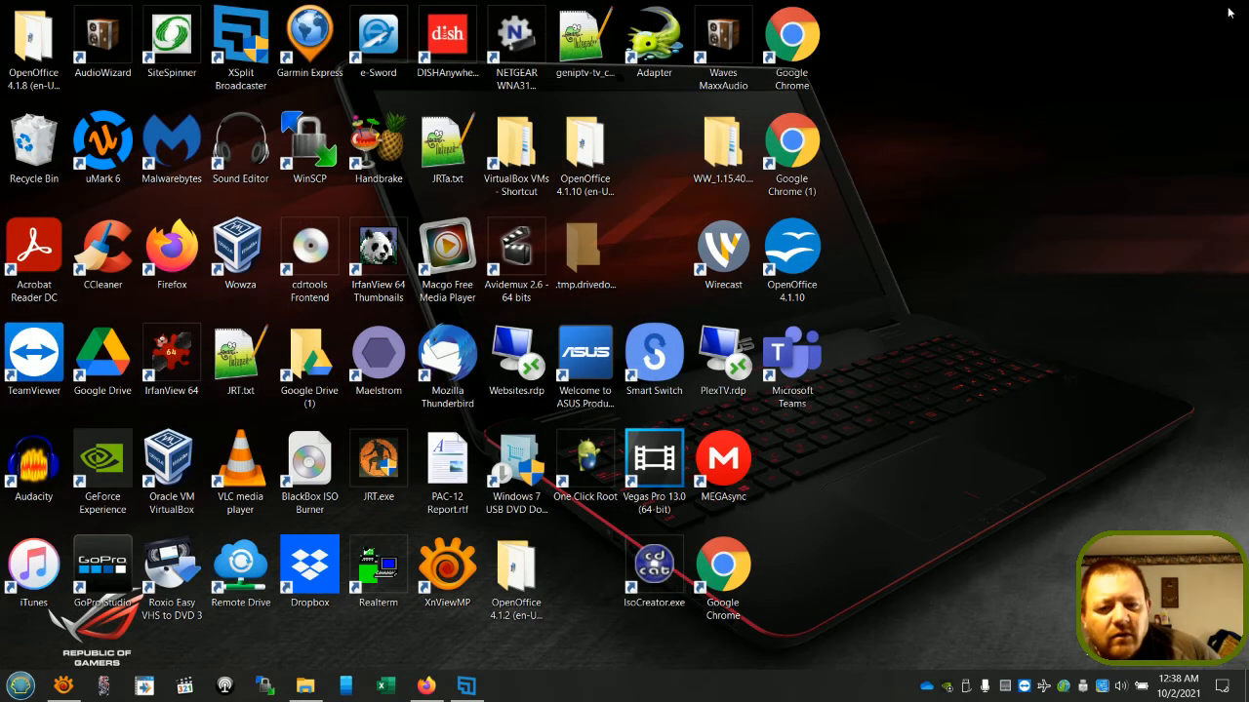
- Start Access from the Windows Start menu and pin BeaudetJewelry.accdb to its list of recent files there
{"action": "left_click", "coordinate": [19, 685]}
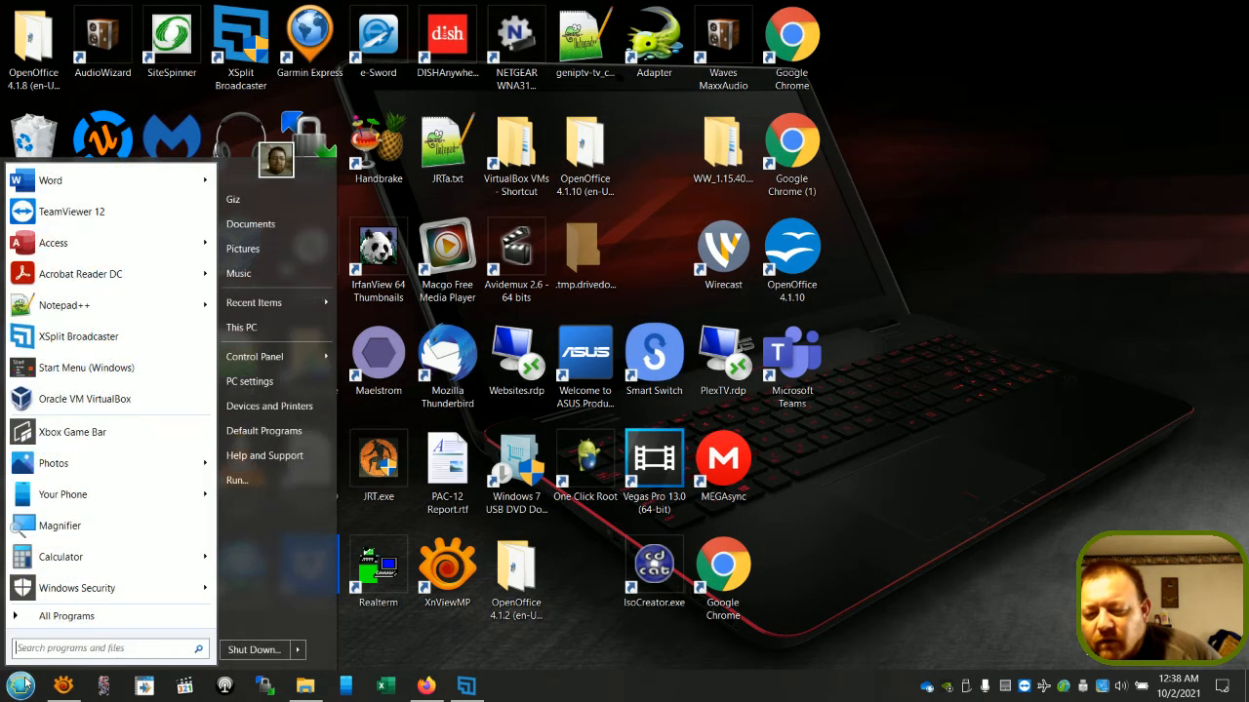
{"action": "left_click", "coordinate": [54, 243]}
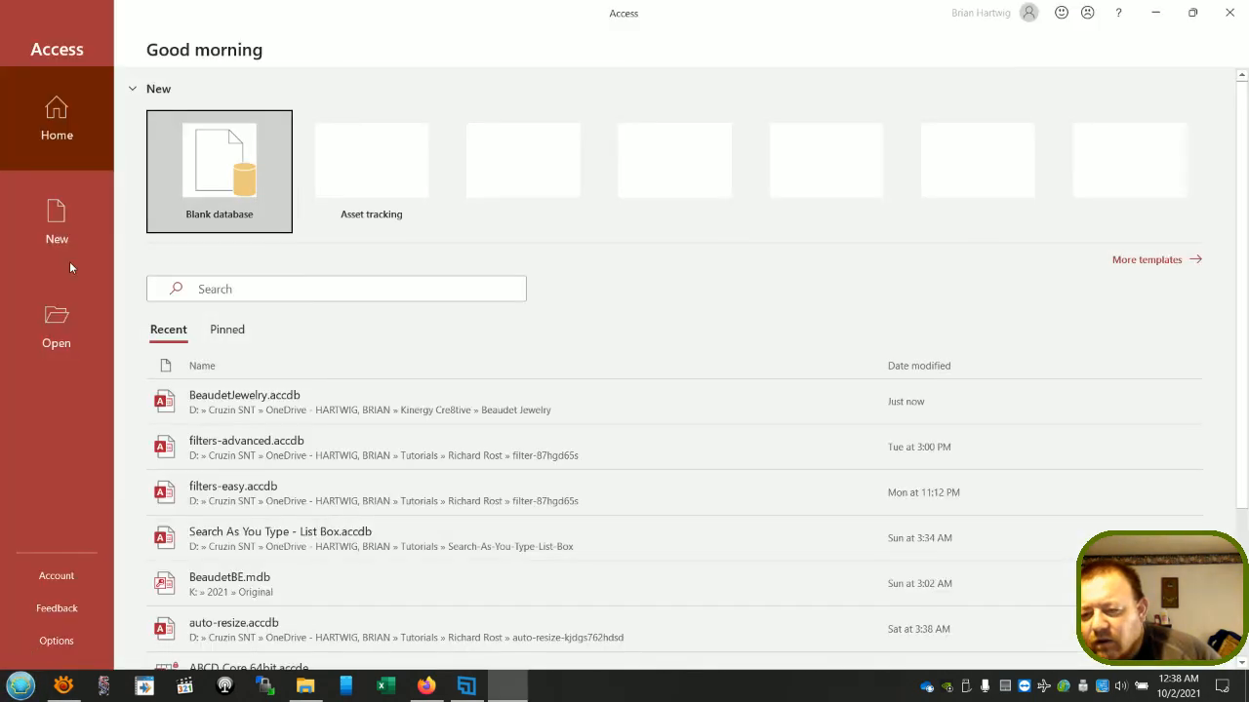
{"action": "left_click", "coordinate": [20, 686]}
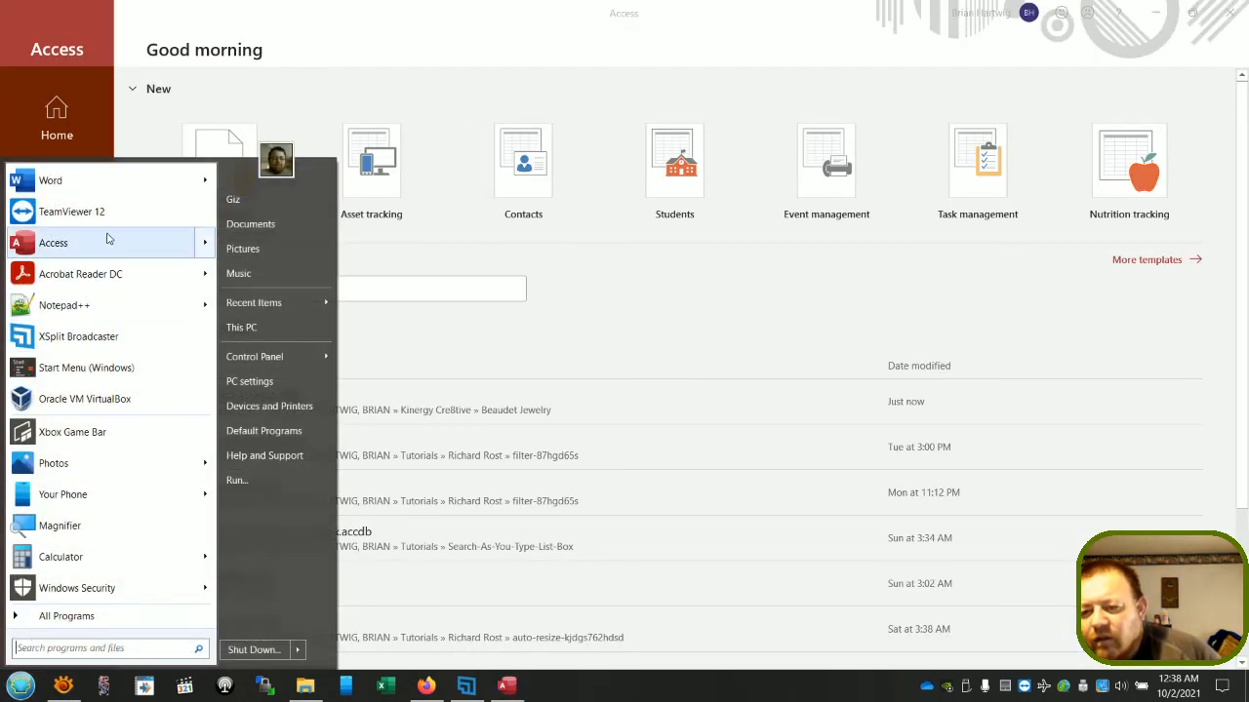
{"action": "mouse_move", "coordinate": [108, 240]}
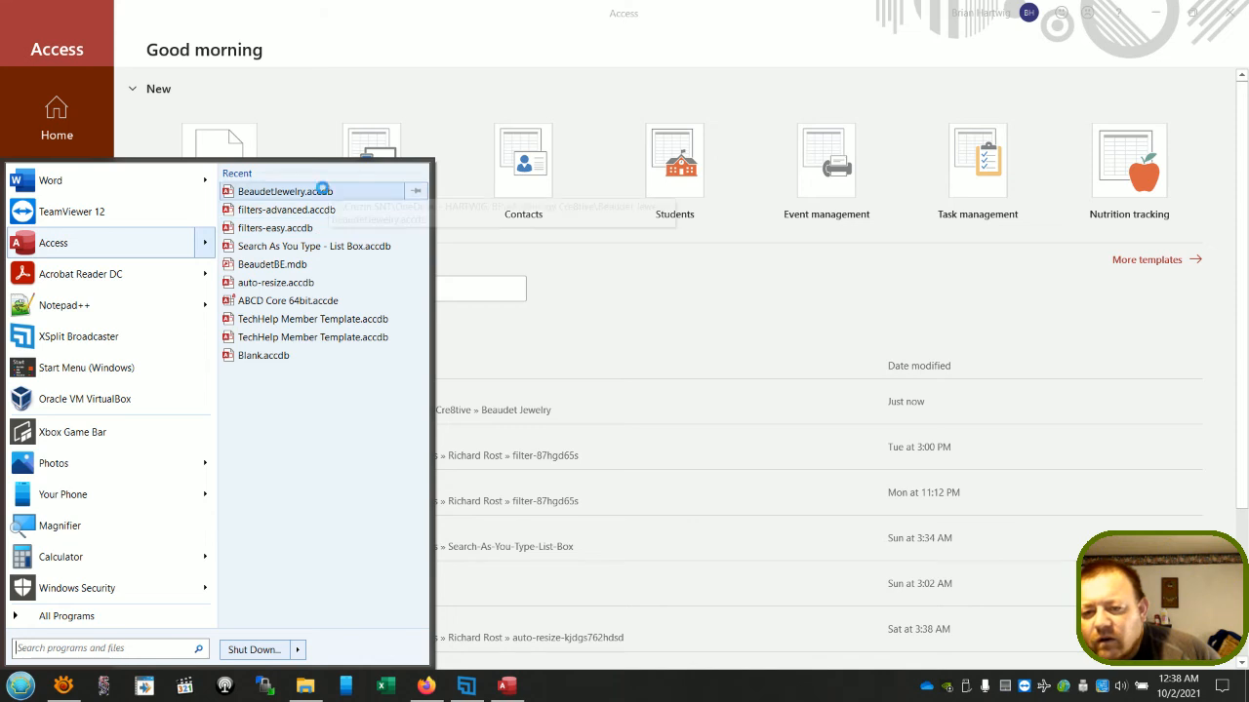
{"action": "right_click", "coordinate": [323, 191]}
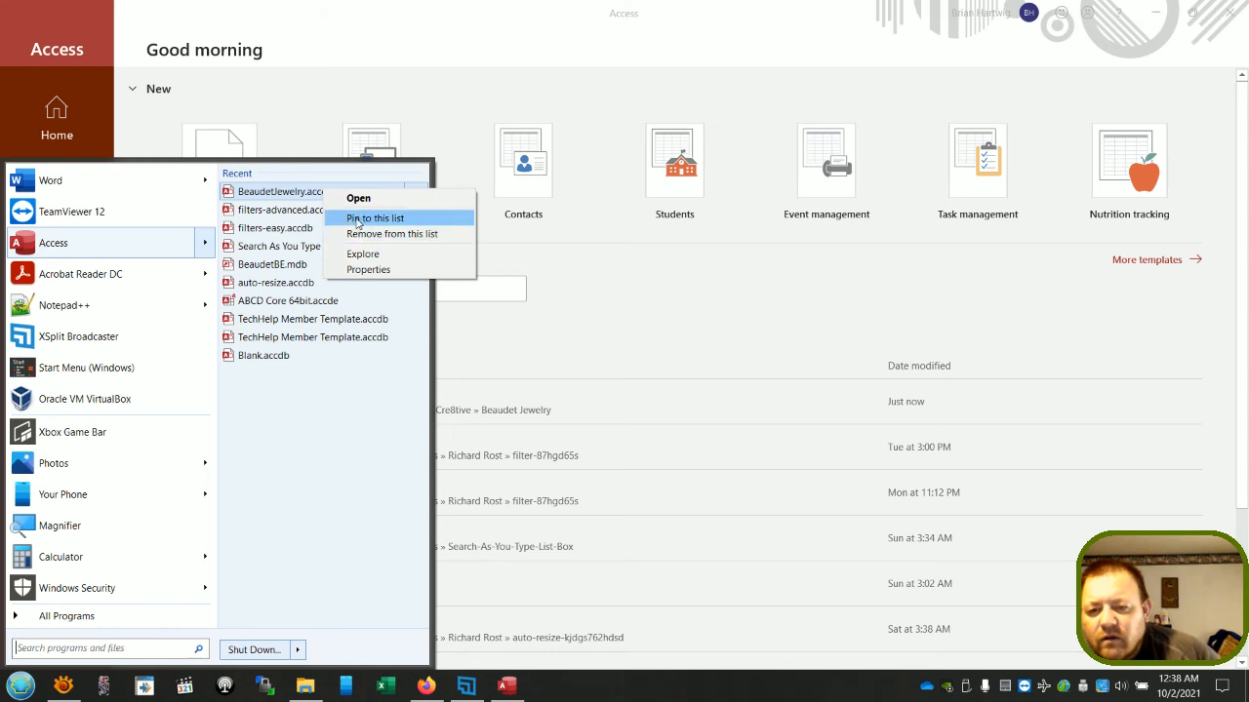
{"action": "left_click", "coordinate": [357, 219]}
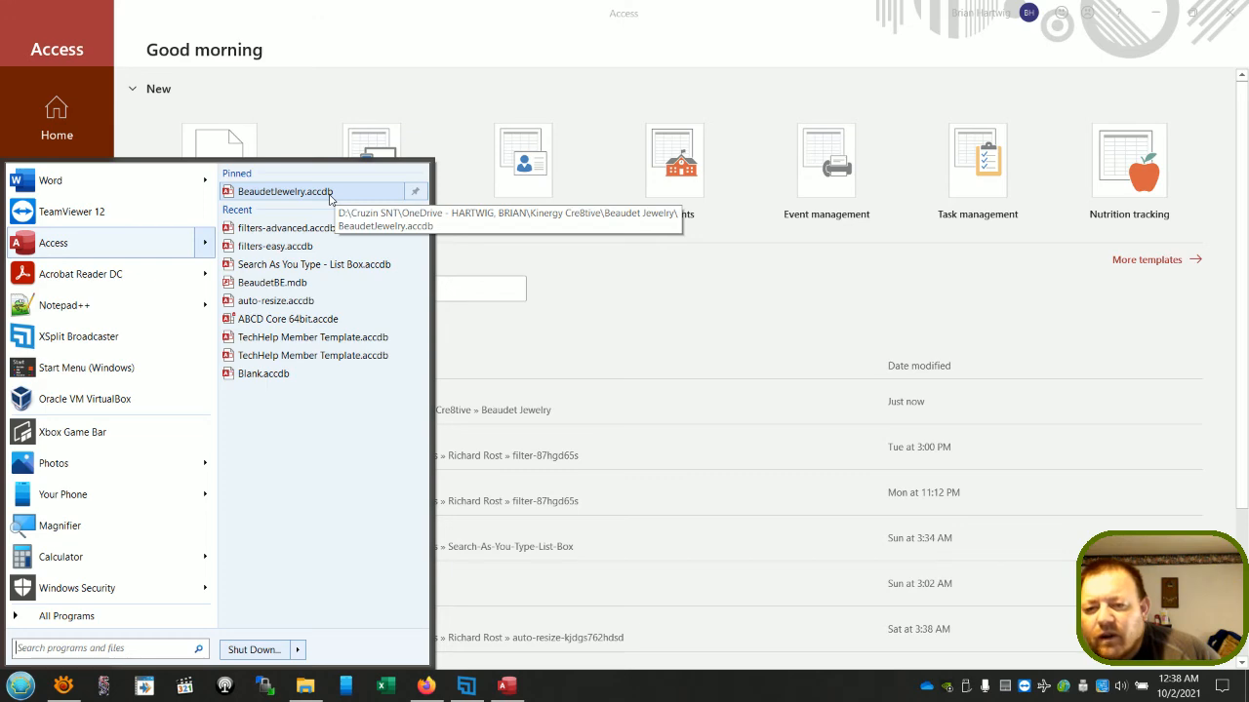
- Minimize Access and create a desktop shortcut from the pinned BeaudetJewelry.accdb entry in the Start menu
{"action": "left_click", "coordinate": [1152, 12]}
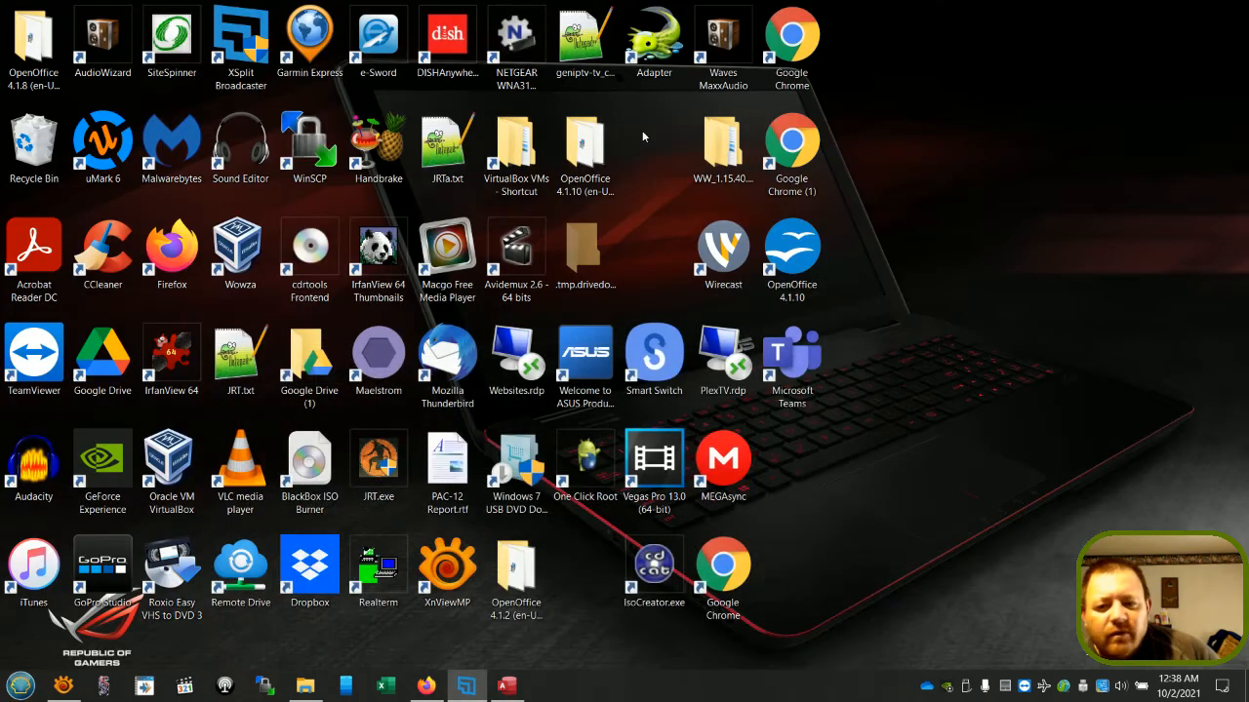
{"action": "left_click", "coordinate": [21, 686]}
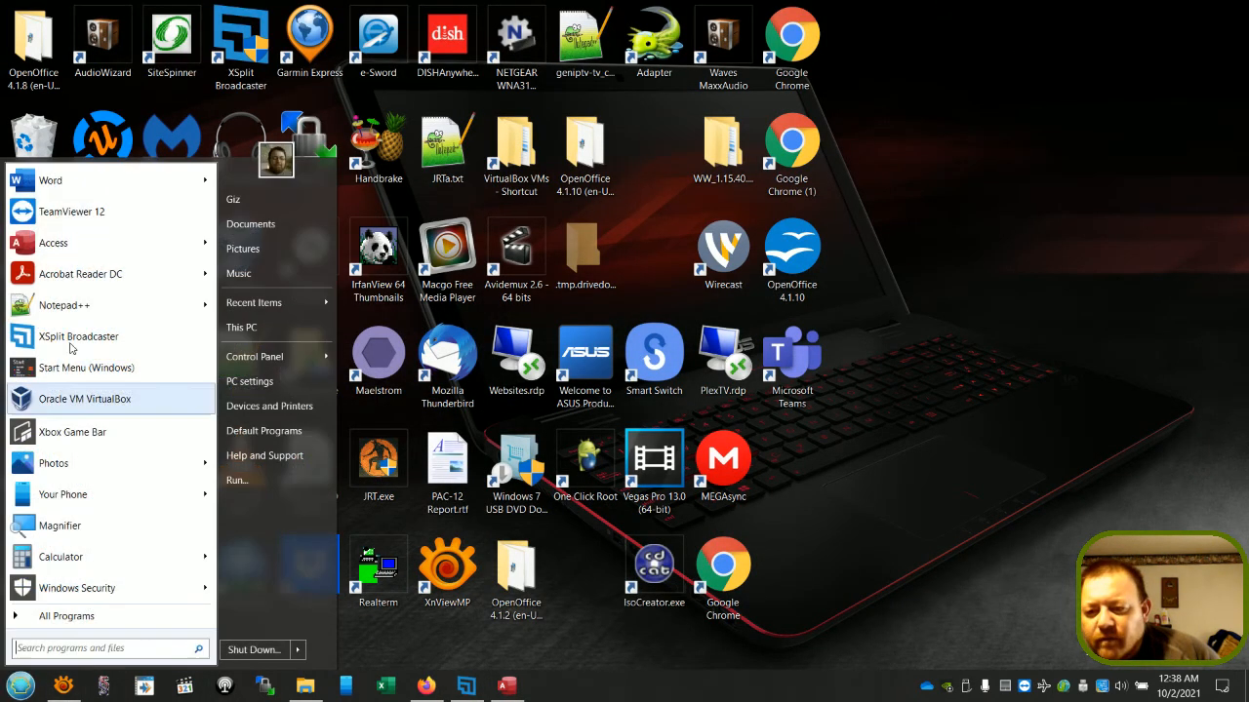
{"action": "mouse_move", "coordinate": [122, 243]}
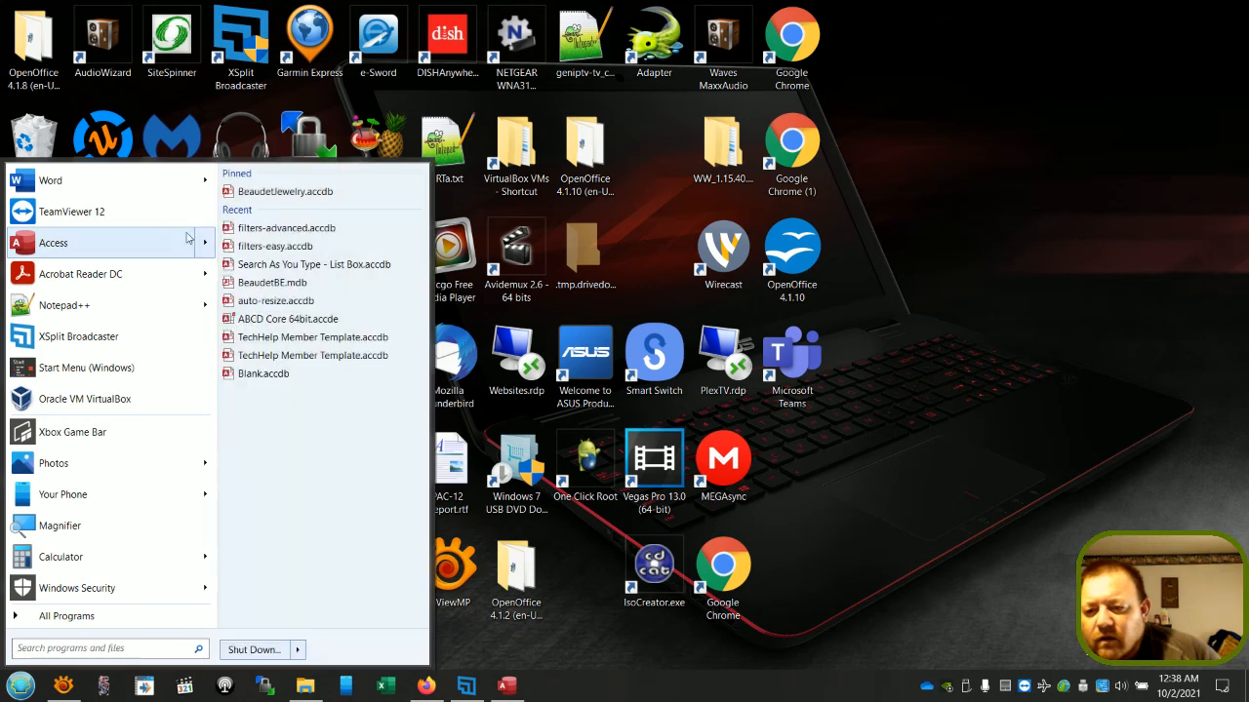
{"action": "left_click_drag", "start_coordinate": [251, 192], "coordinate": [909, 595]}
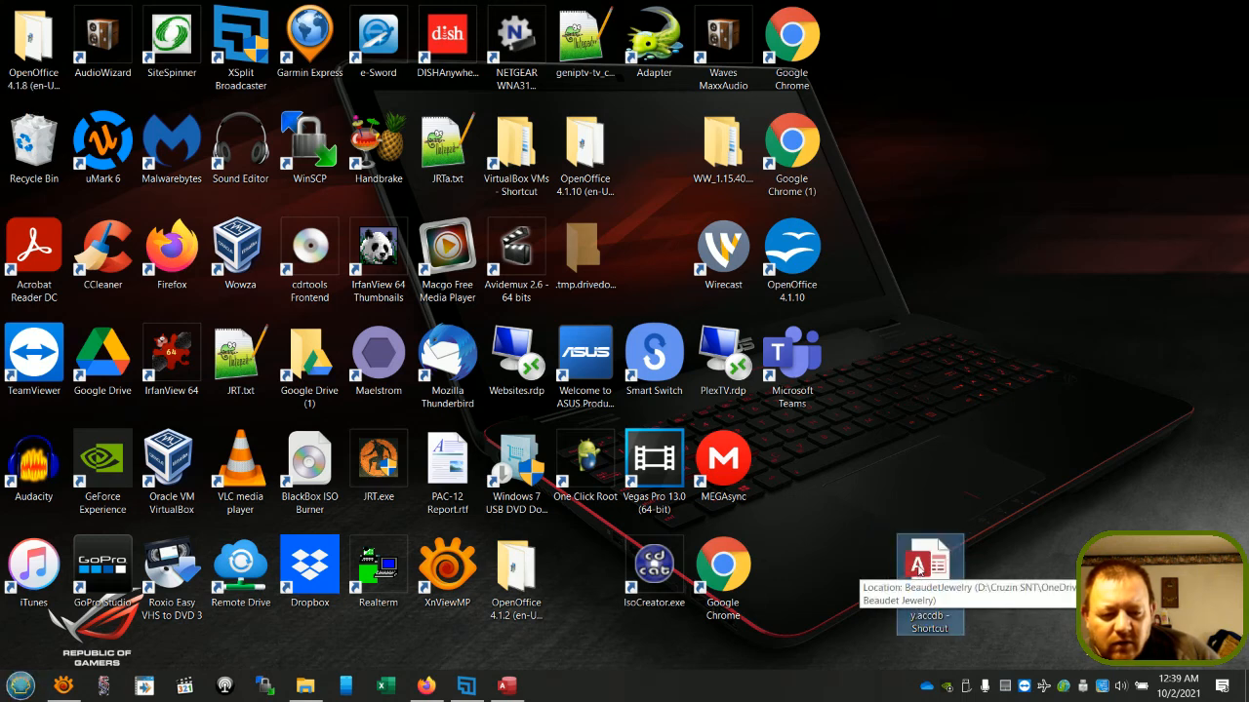
- Rename the new desktop database shortcut as BeaudetJewelry.accdb, removing the "- Shortcut" suffix
{"action": "left_click", "coordinate": [929, 620]}
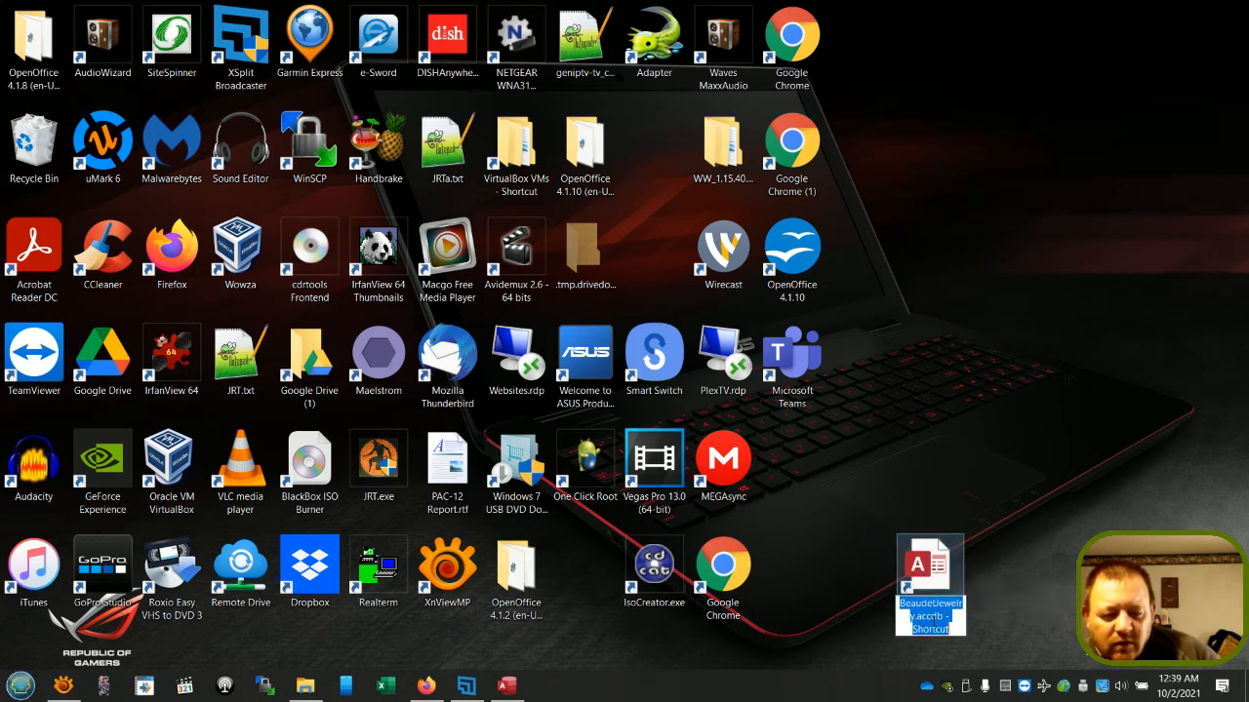
{"action": "left_click", "coordinate": [931, 617]}
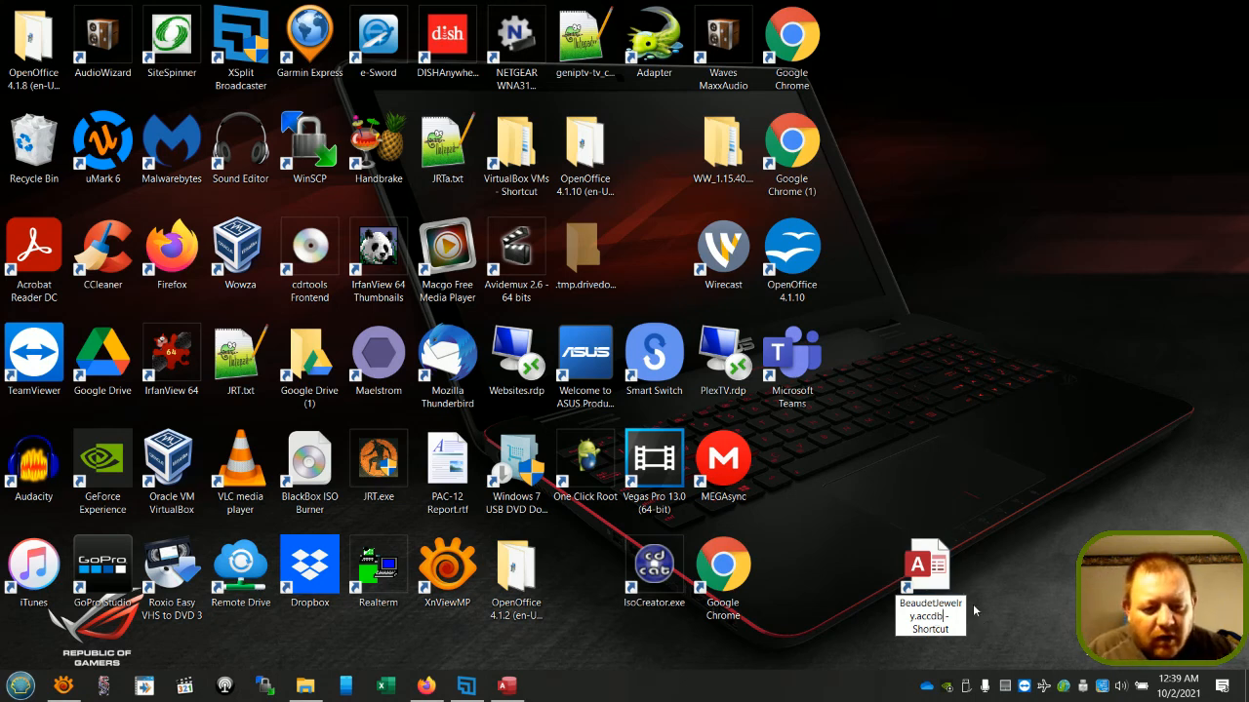
{"action": "key", "text": "shift+Left"}
{"action": "key", "text": "shift+Left"}
{"action": "key", "text": "shift+Left"}
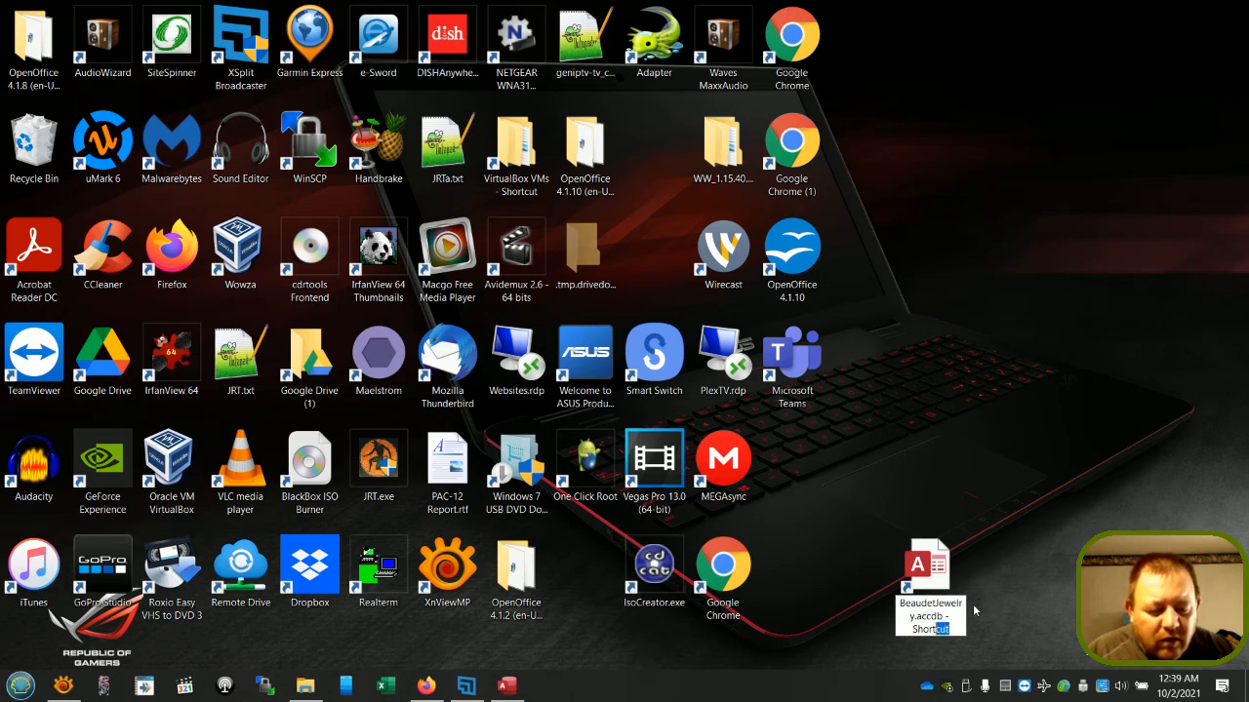
{"action": "key", "text": "shift+Left"}
{"action": "key", "text": "shift+Left"}
{"action": "key", "text": "shift+Left"}
{"action": "key", "text": "shift+Left"}
{"action": "key", "text": "shift+Left"}
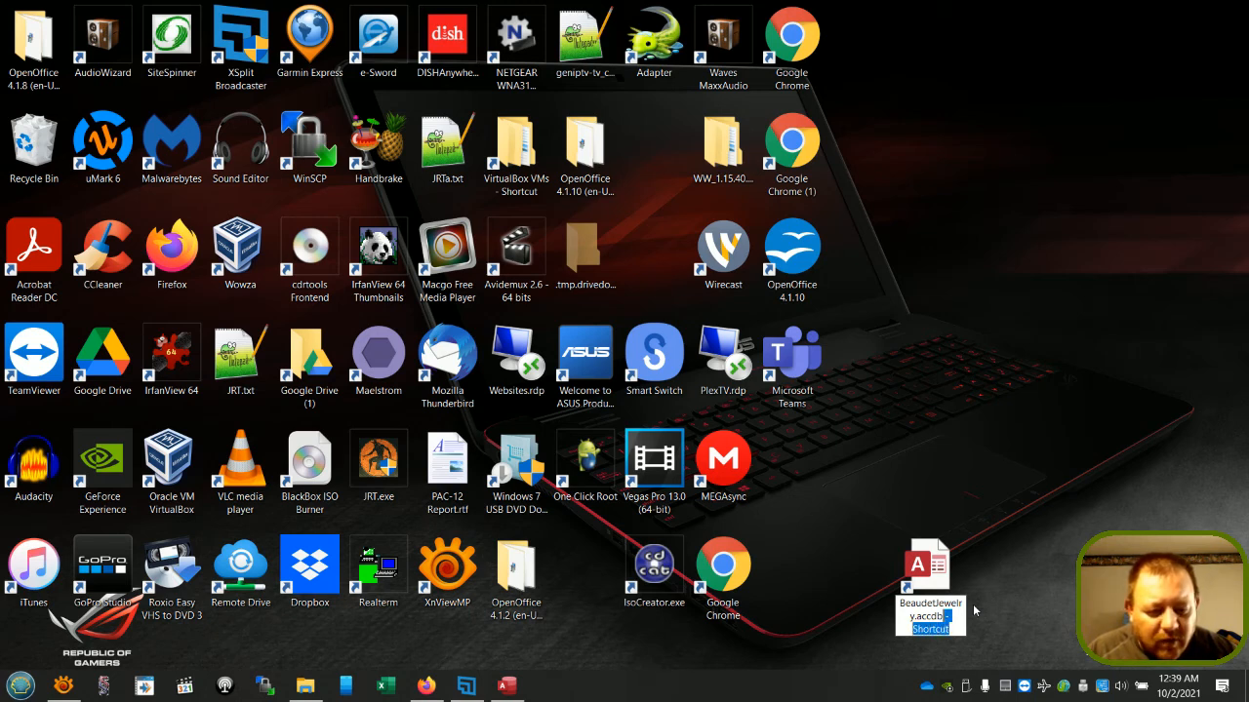
{"action": "key", "text": "BackSpace"}
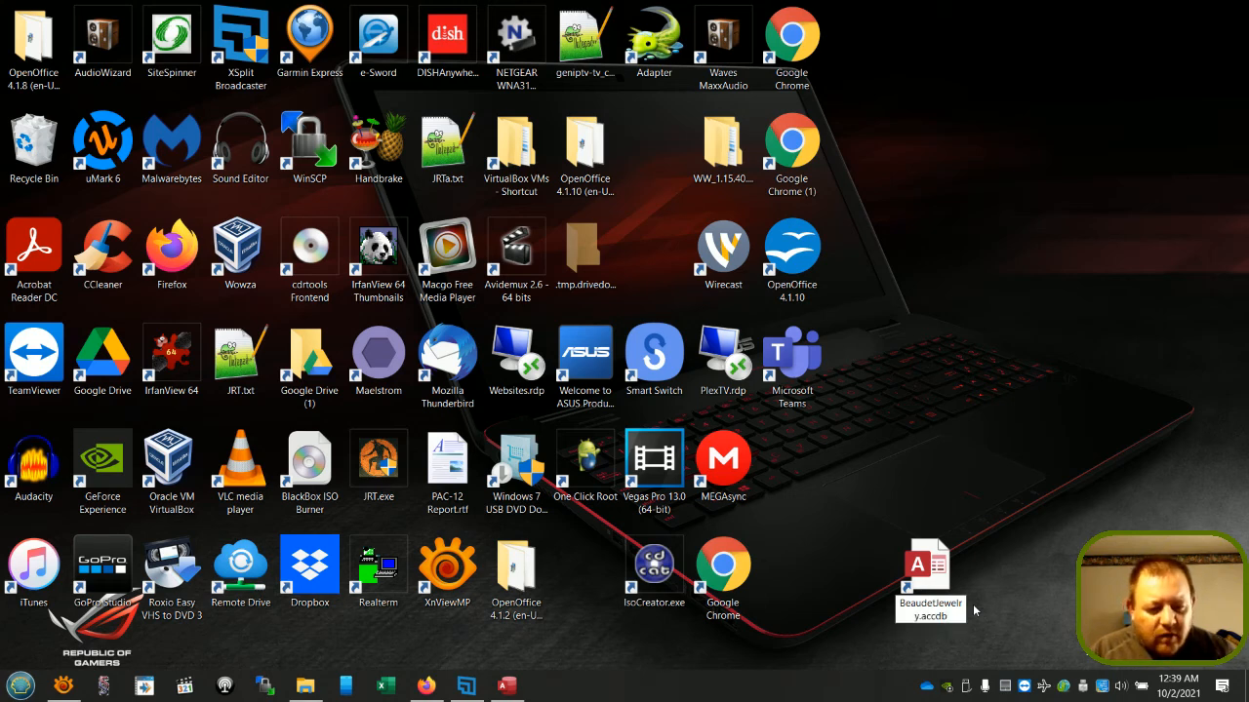
{"action": "key", "text": "Return"}
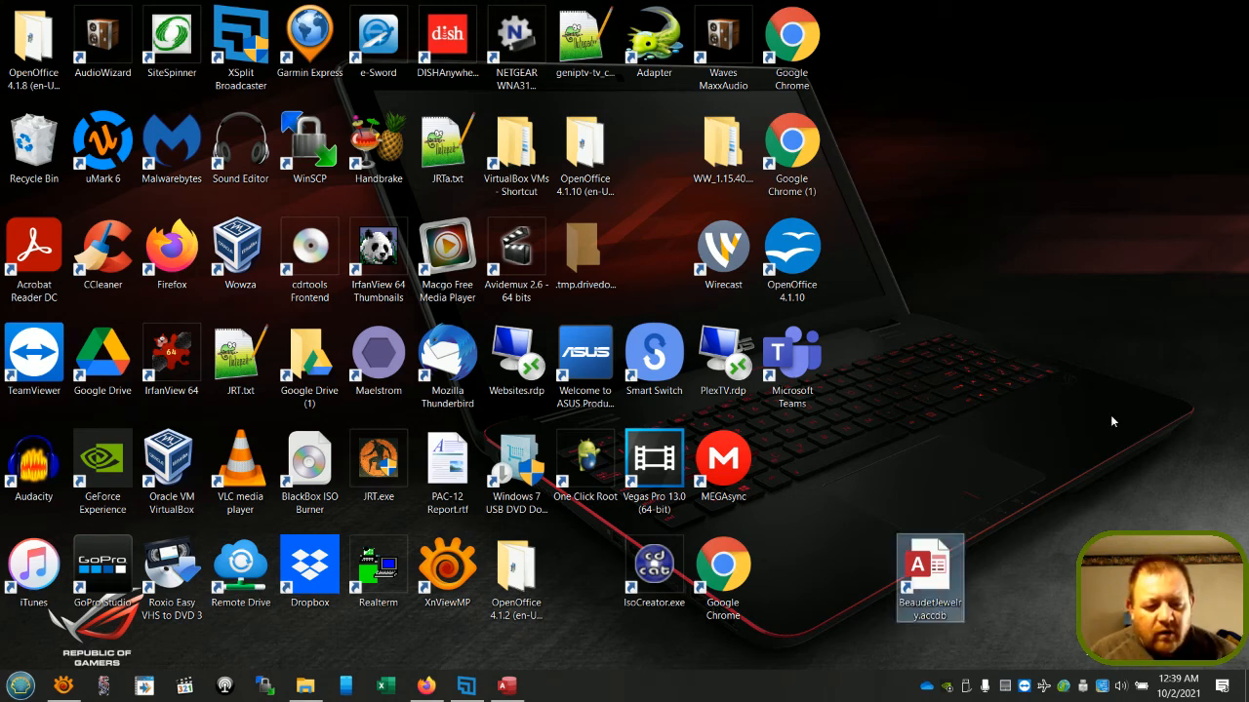
- Open the Beaudet Jewelry database from its desktop shortcut and minimize its window to return to the desktop
{"action": "double_click", "coordinate": [930, 585]}
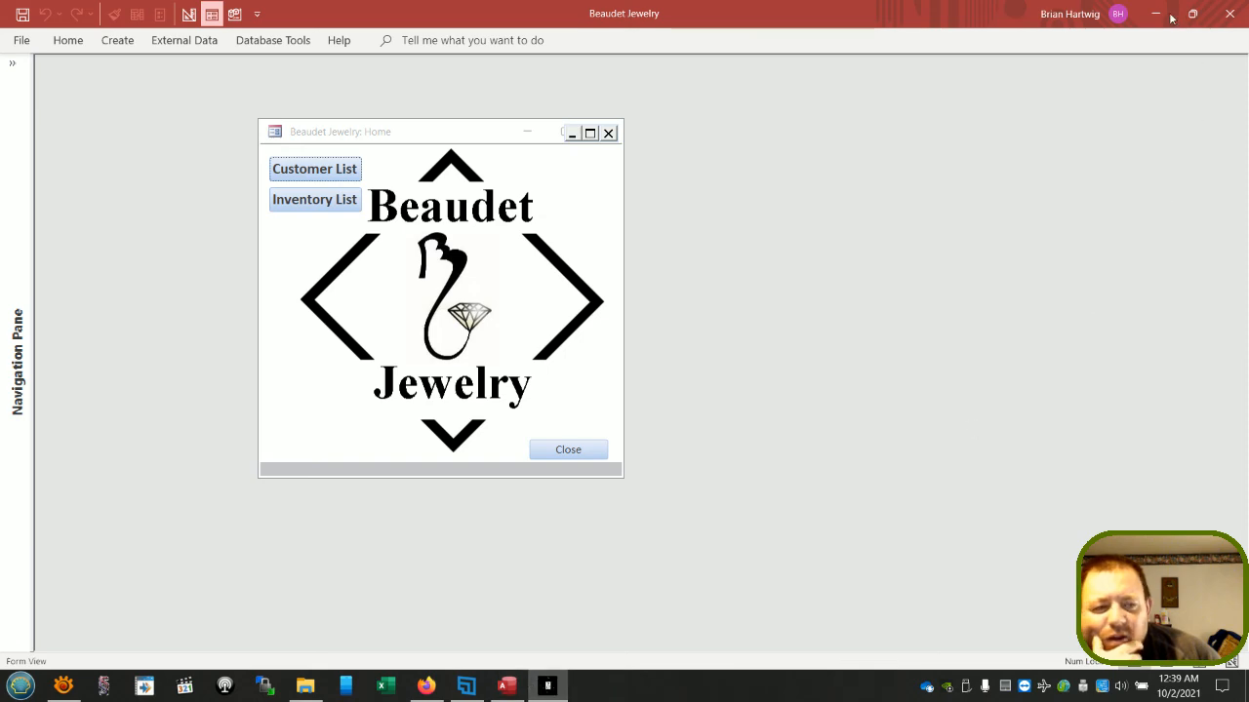
{"action": "left_click", "coordinate": [547, 688]}
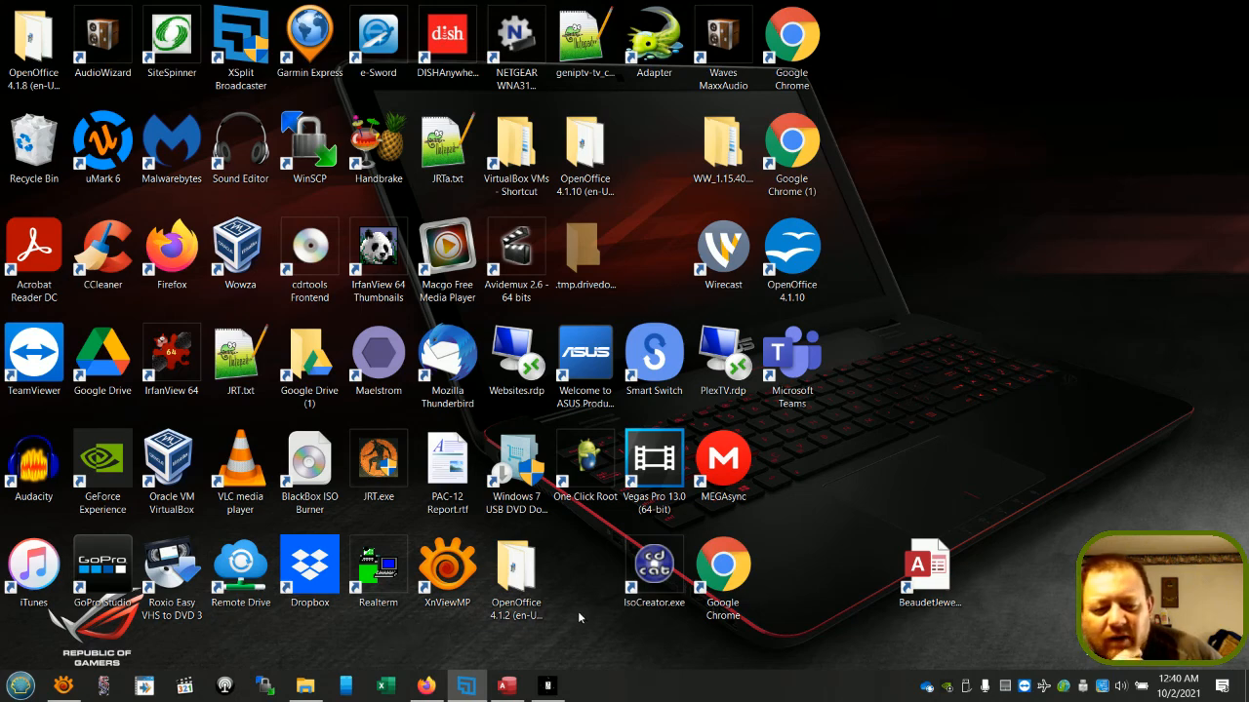
{"action": "left_click", "coordinate": [550, 686]}
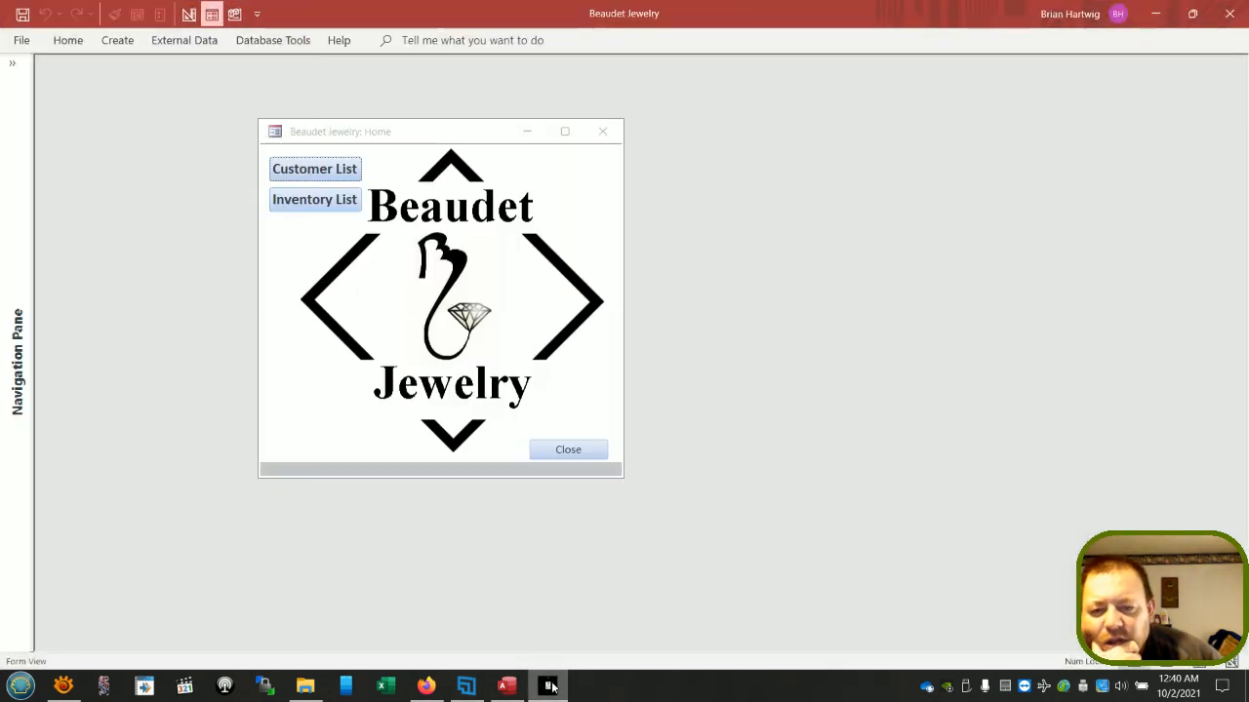
{"action": "left_click", "coordinate": [549, 686]}
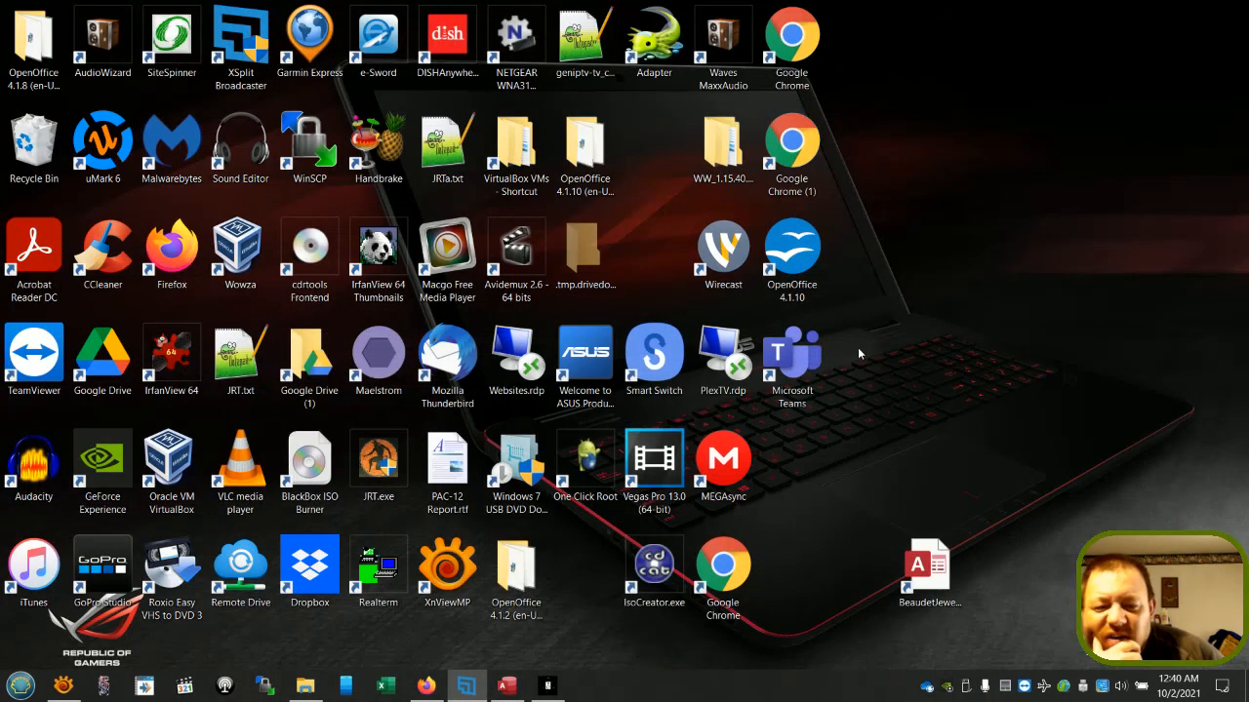
- Create a new desktop folder named Unused Links
{"action": "left_click", "coordinate": [859, 348]}
{"action": "right_click", "coordinate": [861, 353]}
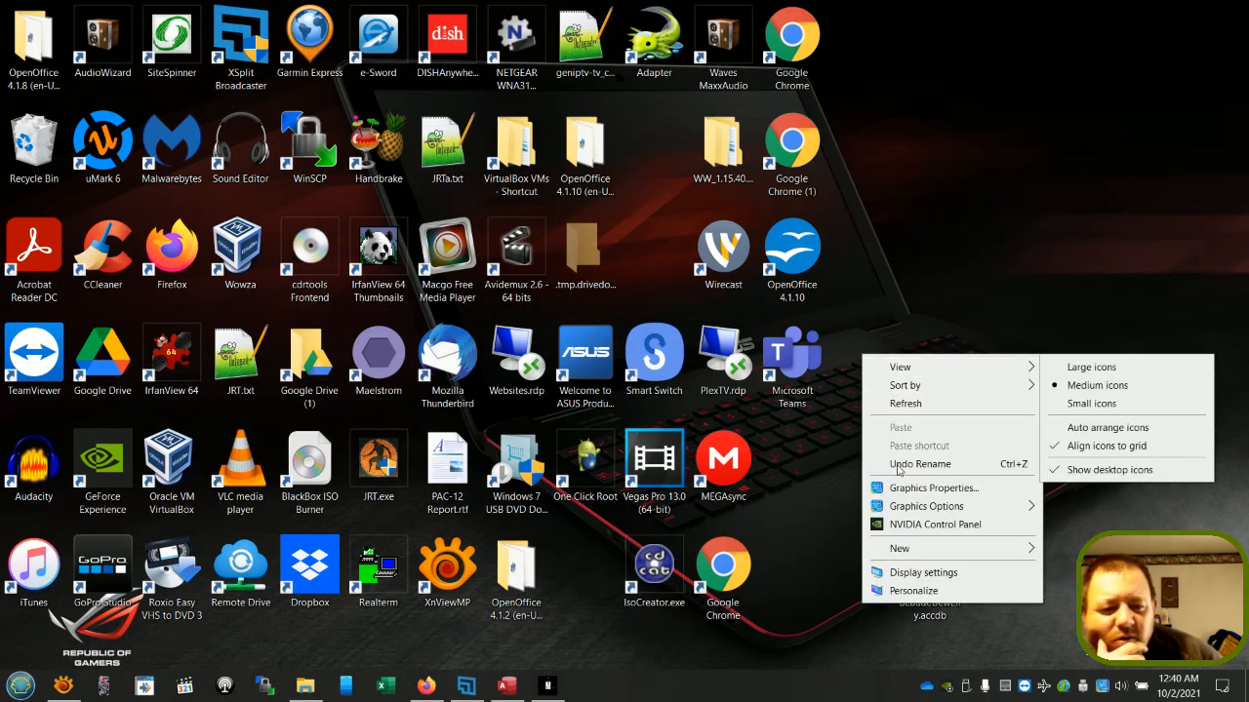
{"action": "mouse_move", "coordinate": [880, 561]}
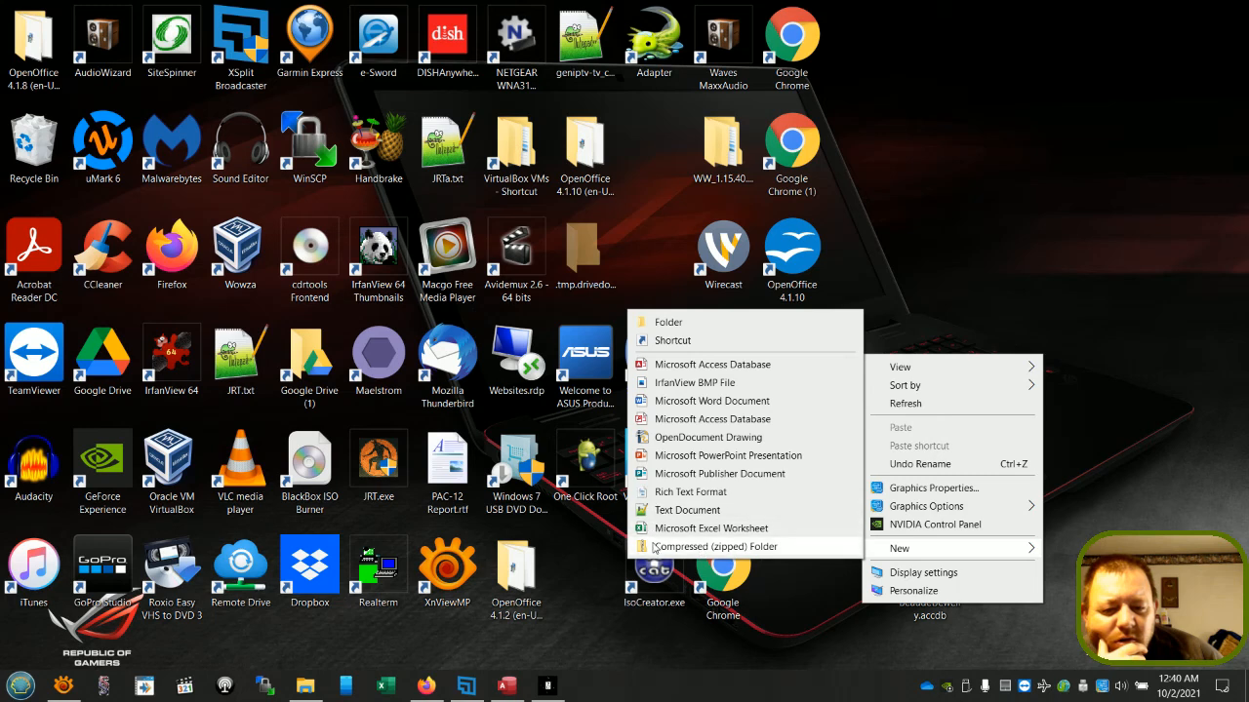
{"action": "left_click", "coordinate": [667, 323]}
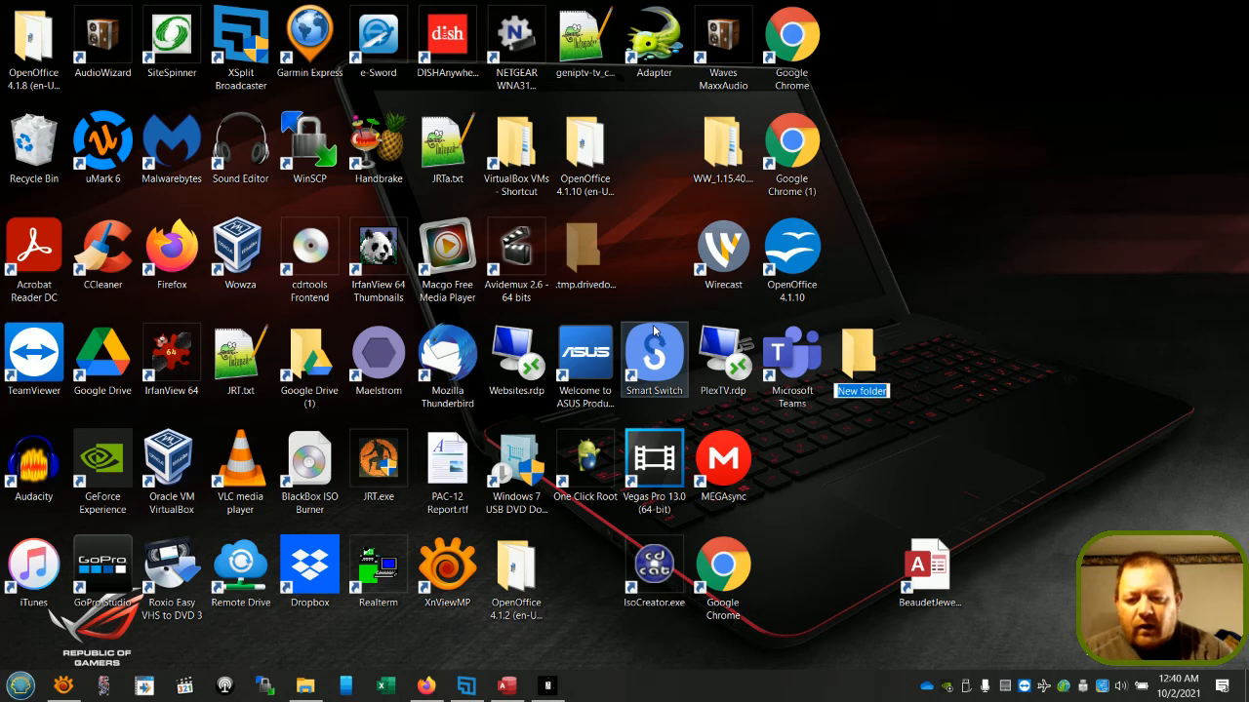
{"action": "key", "text": "BackSpace"}
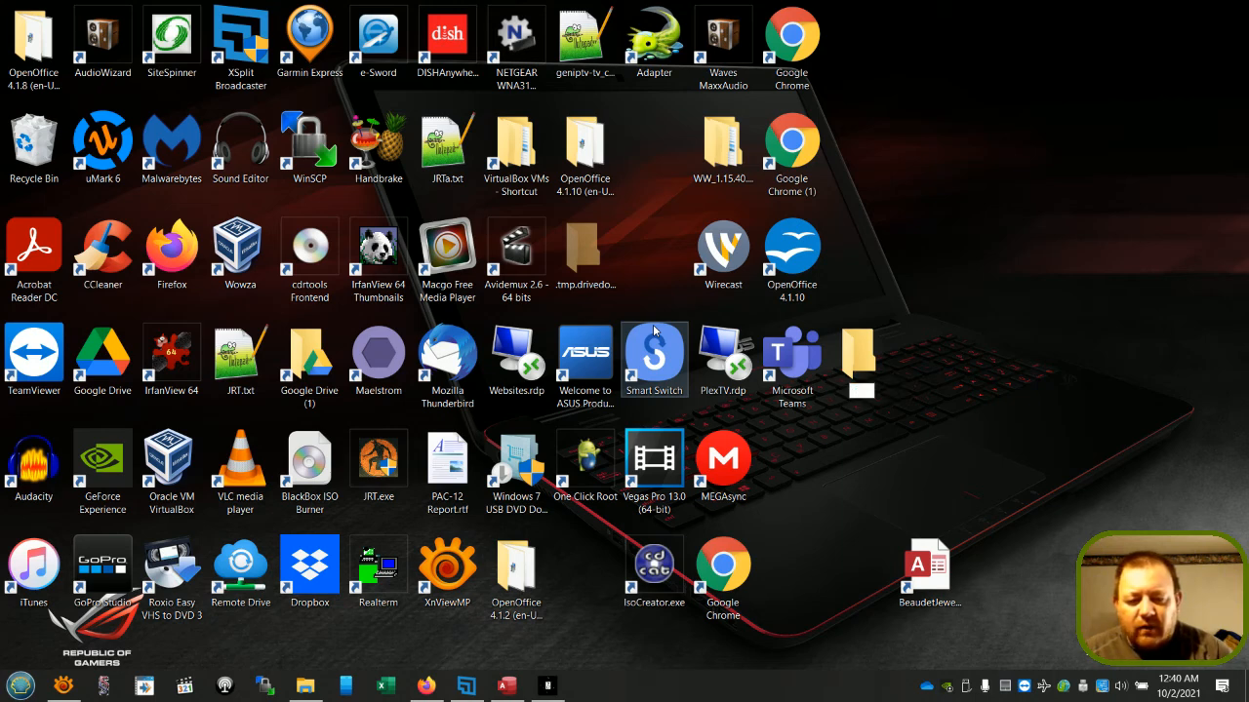
{"action": "type", "text": "Unused"}
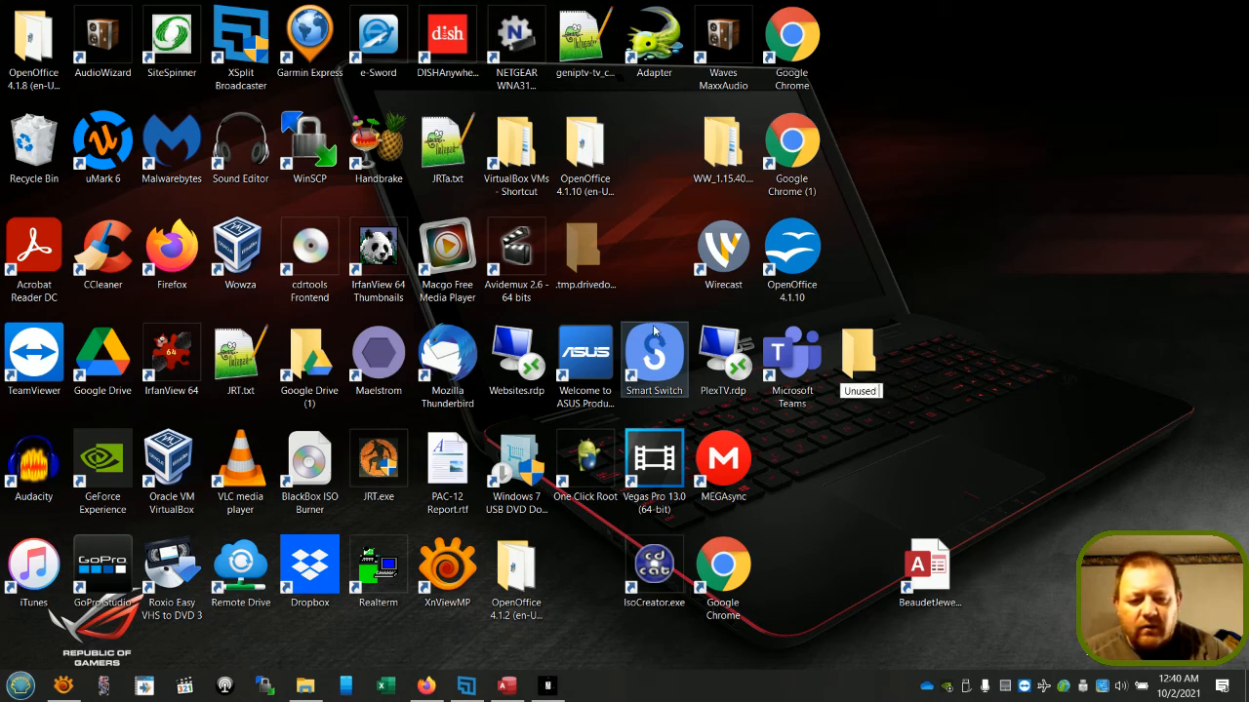
{"action": "type", "text": " Links"}
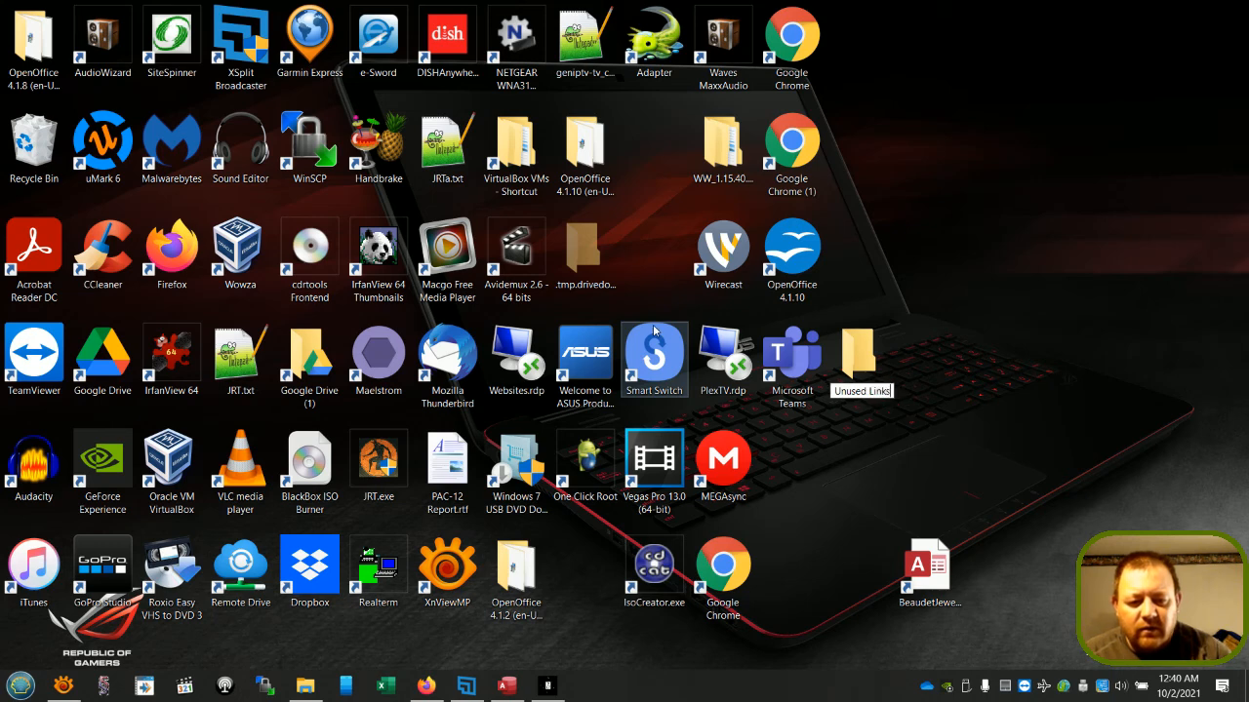
{"action": "key", "text": "Return"}
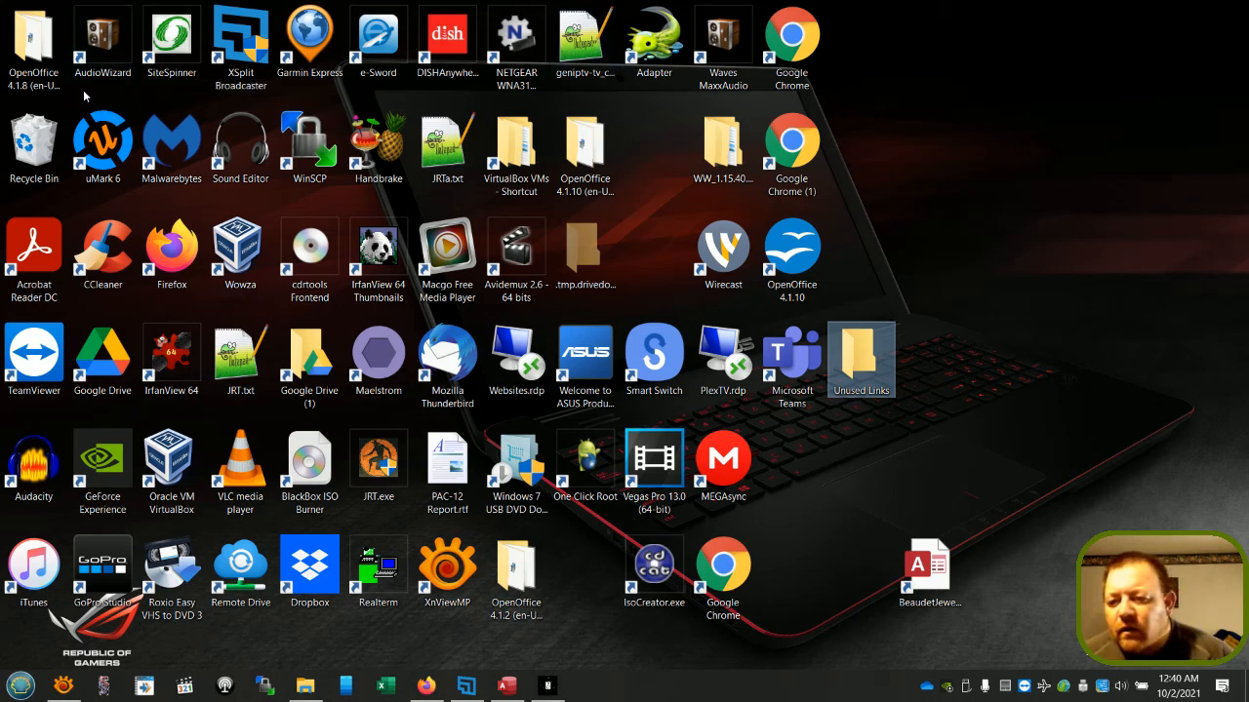
- Move the entire top row of desktop icons into the Unused Links folder
{"action": "left_click", "coordinate": [29, 70]}
{"action": "left_click_drag", "start_coordinate": [23, 99], "coordinate": [875, 353]}
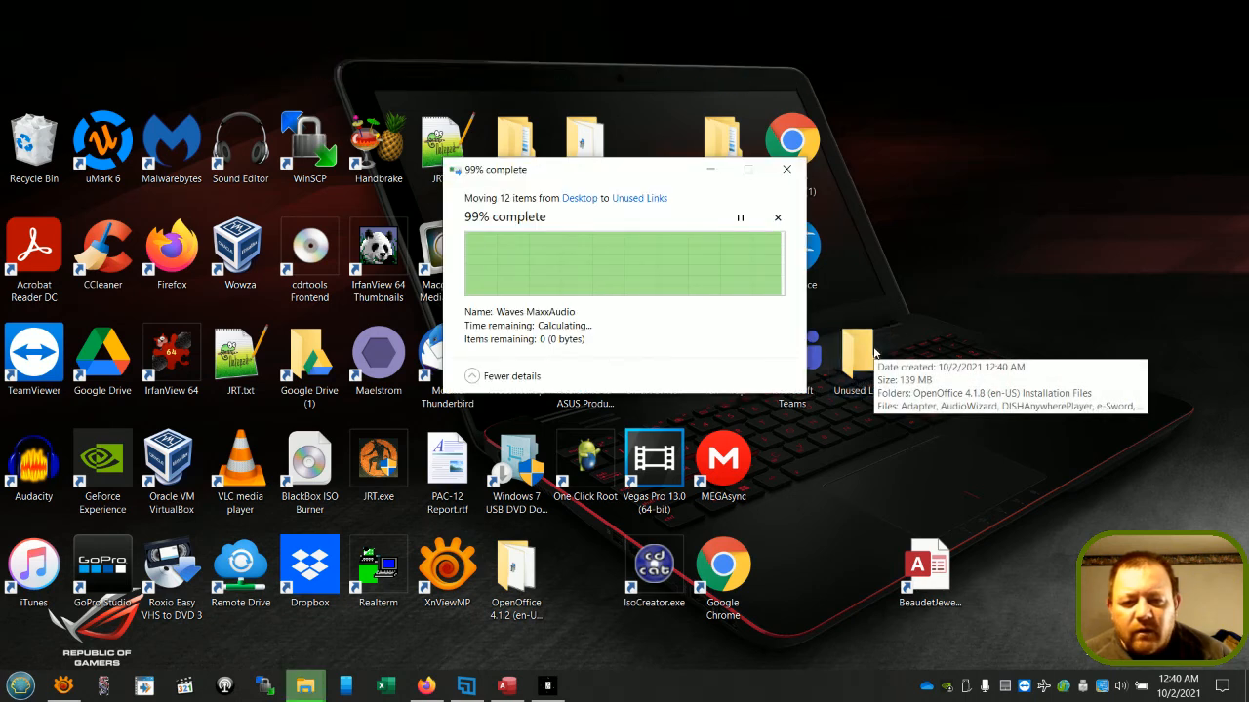
- Try to select the second row of desktop icons from Malwarebytes to Google Chrome (1), leaving out uMark 6
{"action": "left_click_drag", "start_coordinate": [104, 89], "coordinate": [794, 341]}
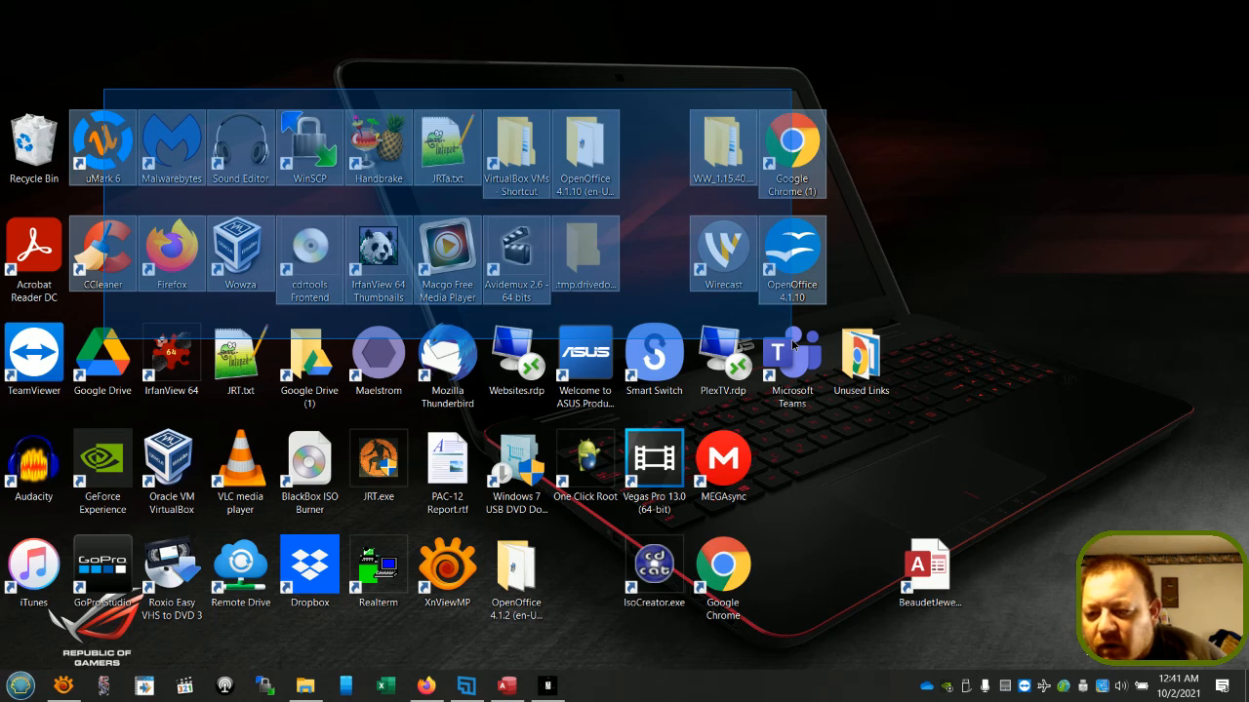
{"action": "left_click_drag", "start_coordinate": [794, 341], "coordinate": [837, 192]}
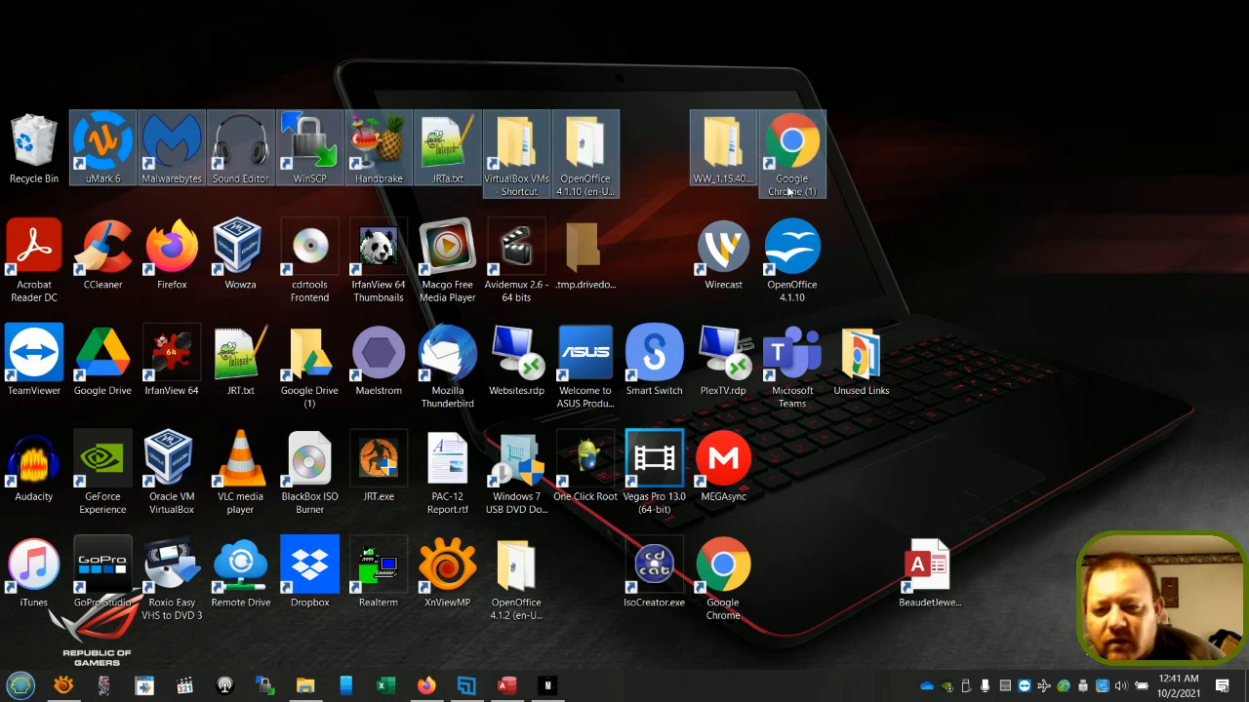
{"action": "left_click", "coordinate": [117, 146], "text": "ctrl"}
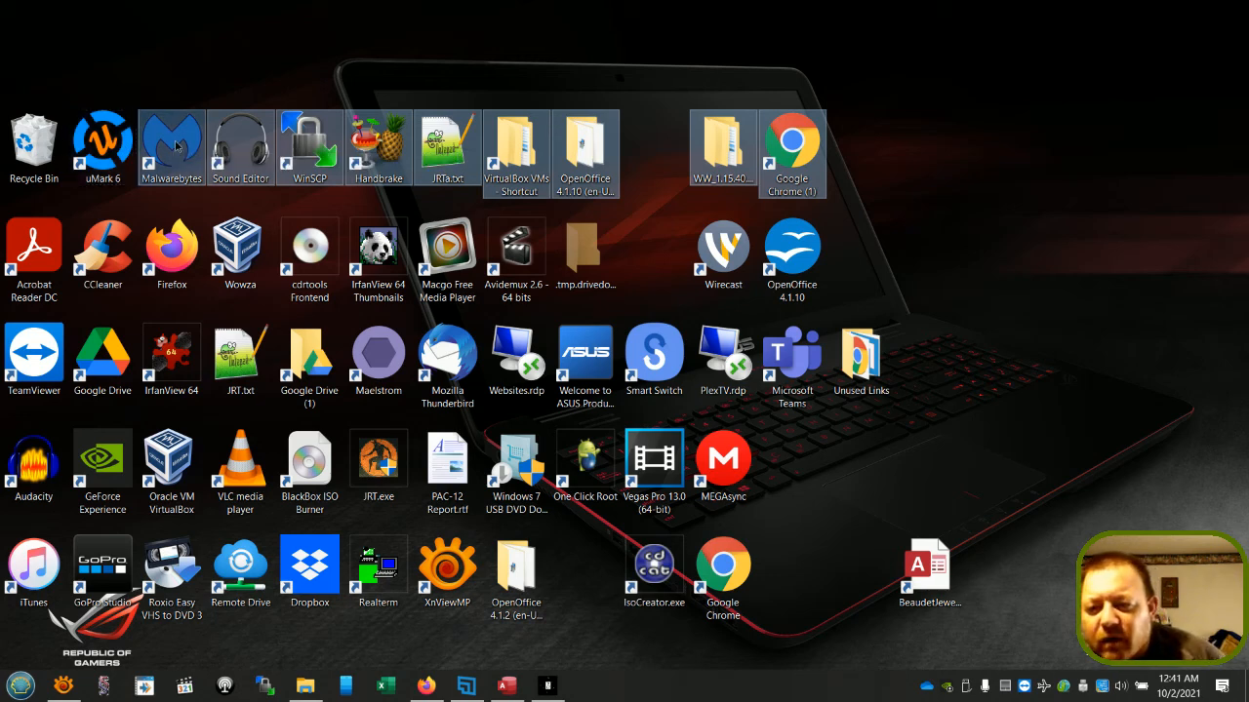
{"action": "left_click_drag", "start_coordinate": [176, 146], "coordinate": [176, 142]}
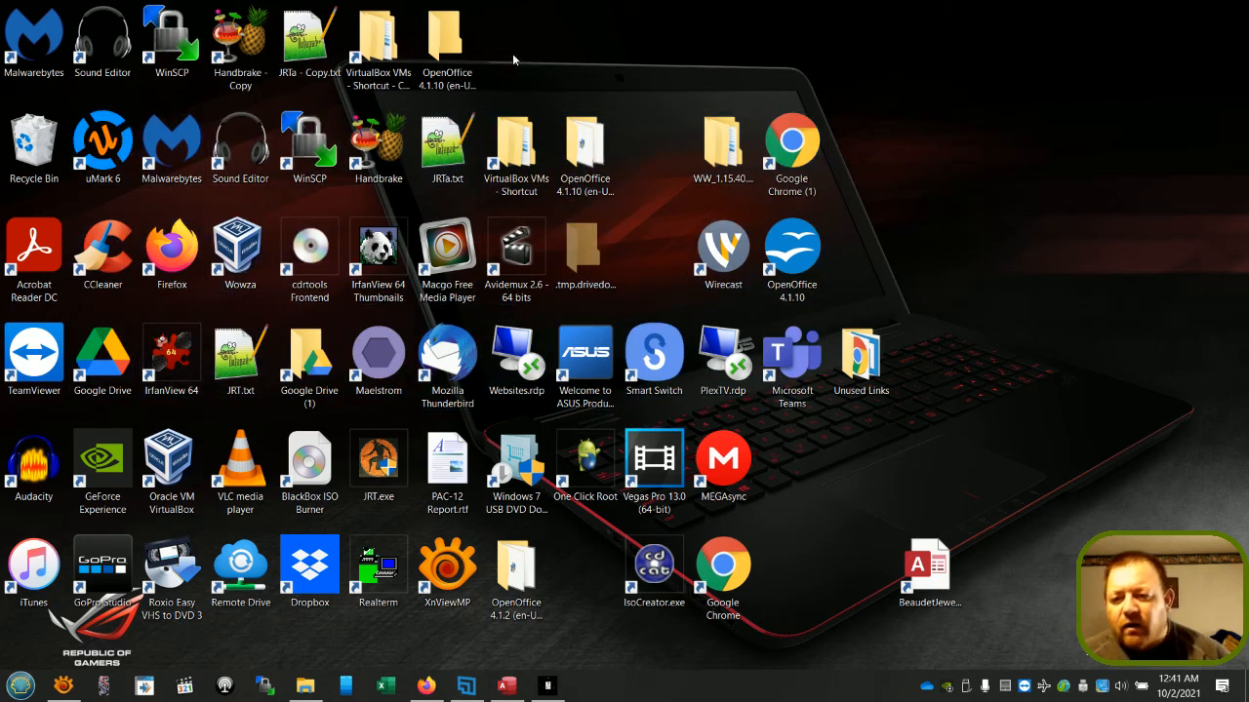
- Undo the move into Unused Links, granting administrator permission for the items belonging to the Public Desktop
{"action": "left_click_drag", "start_coordinate": [512, 52], "coordinate": [67, 44]}
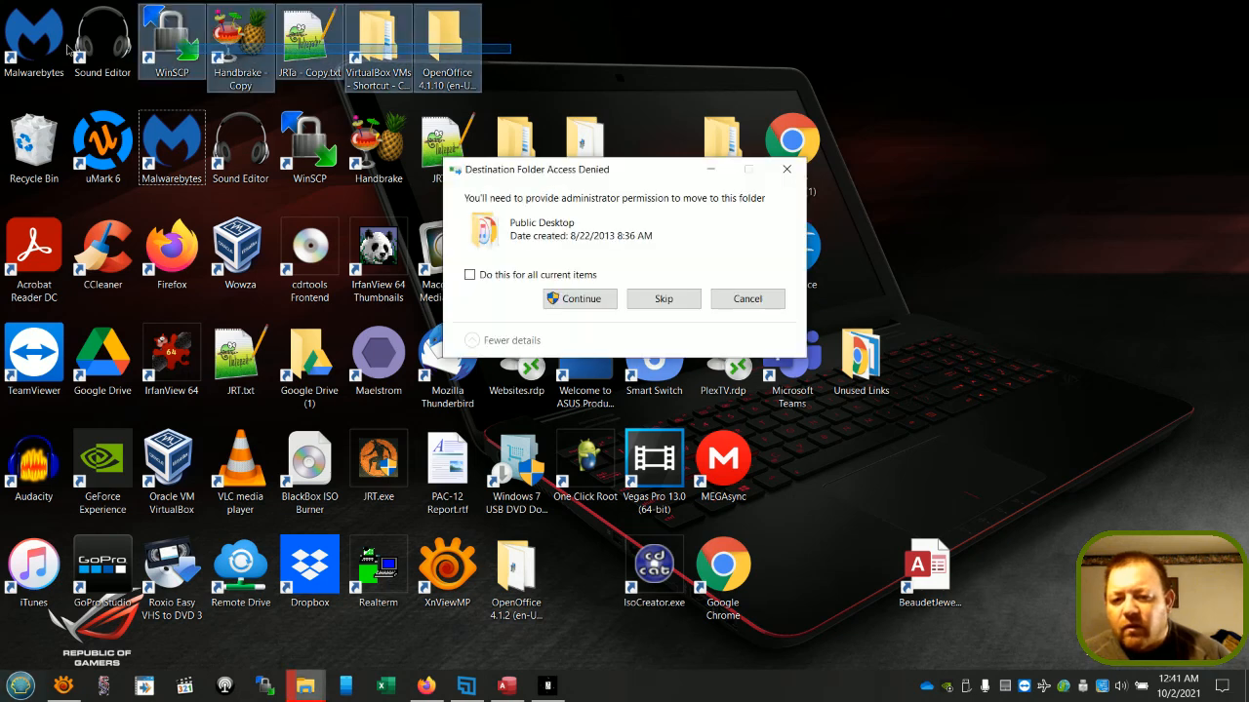
{"action": "left_click", "coordinate": [596, 303]}
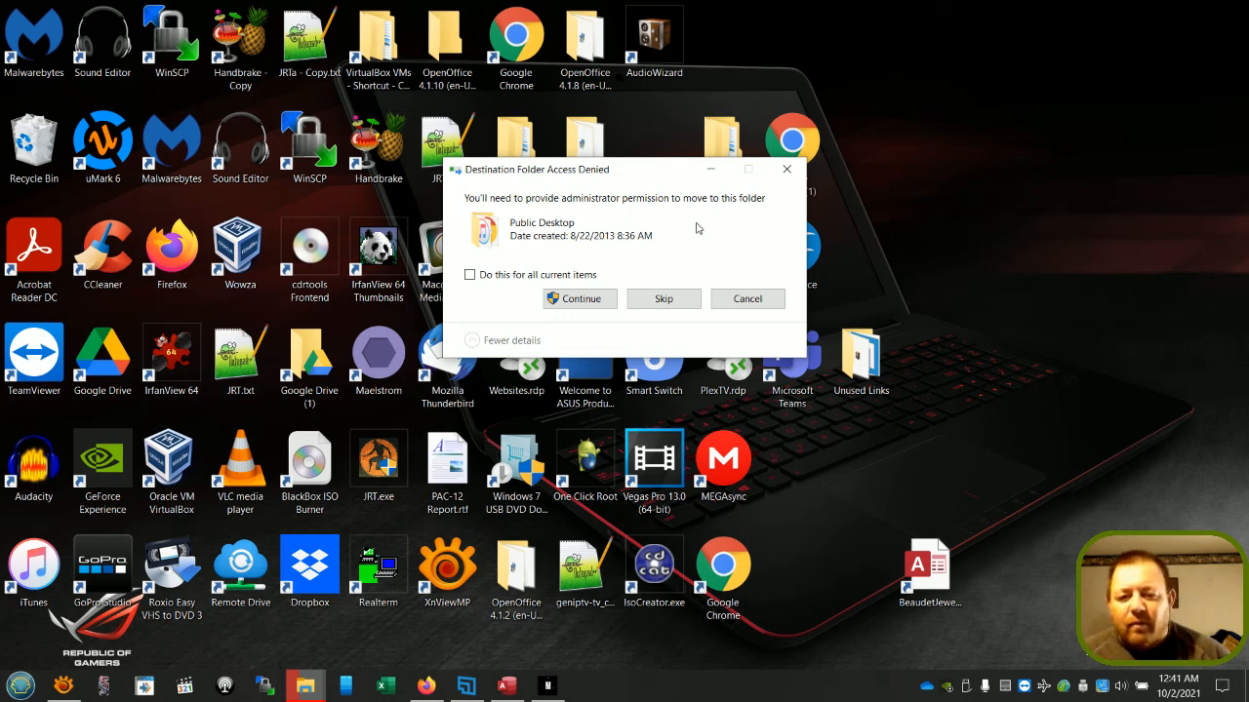
{"action": "left_click", "coordinate": [566, 292]}
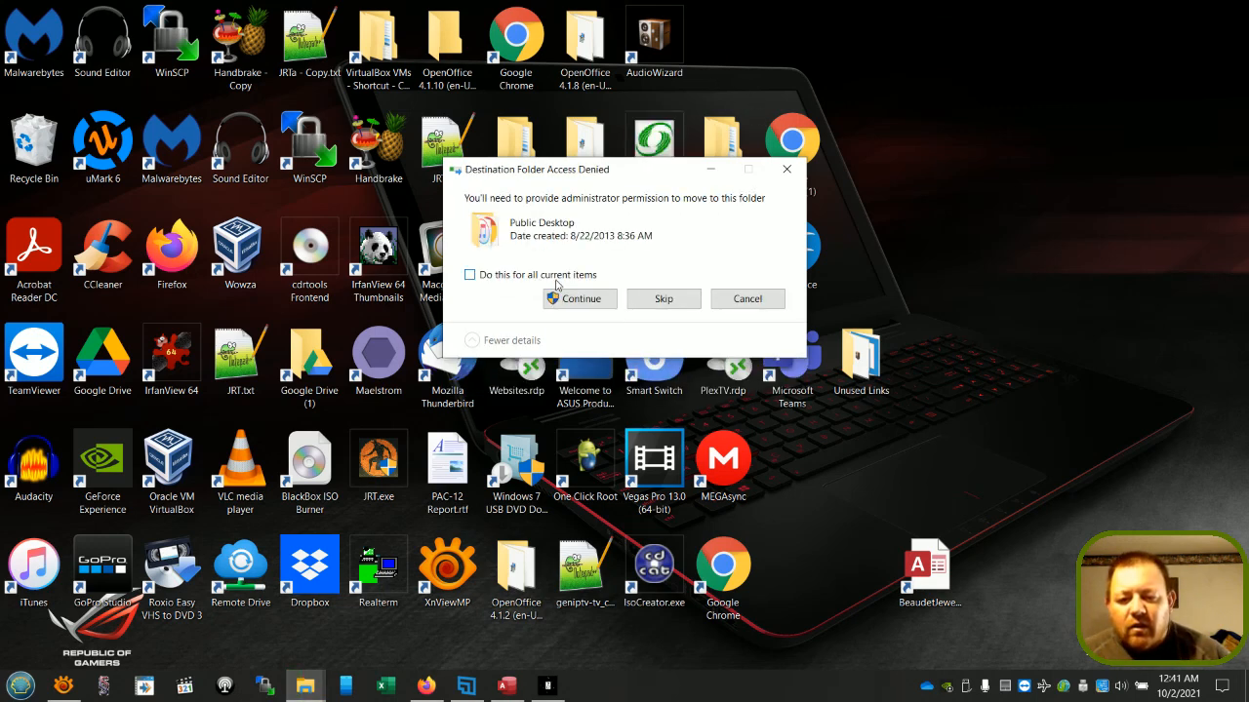
{"action": "left_click", "coordinate": [577, 297]}
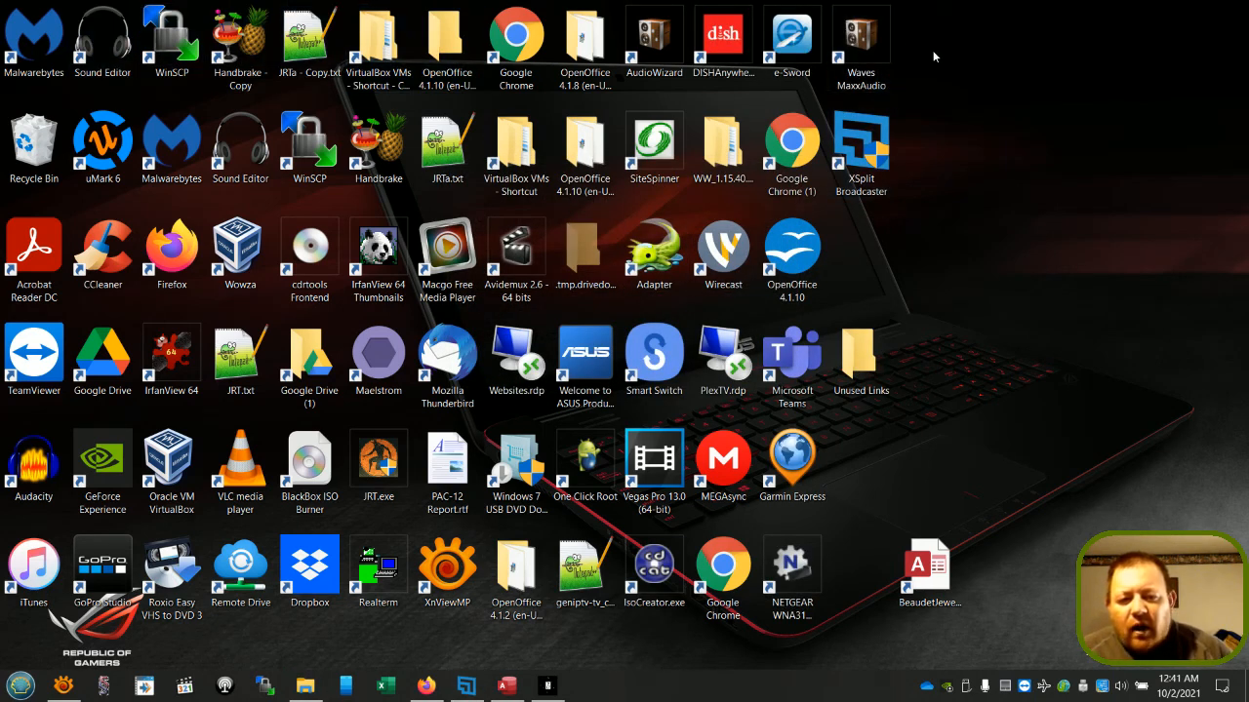
- Permanently delete the duplicate Handbrake, JRTa, VirtualBox VMs and OpenOffice 4.1.10 copies from the desktop
{"action": "left_click_drag", "start_coordinate": [930, 51], "coordinate": [851, 60]}
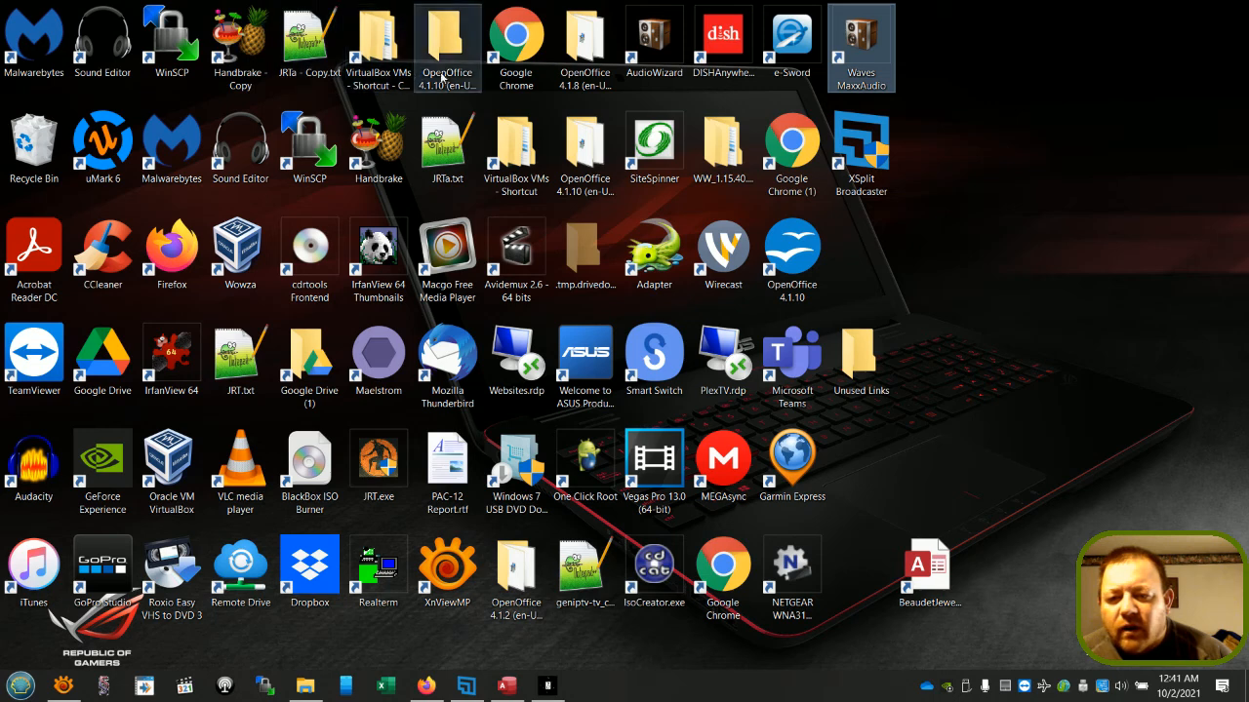
{"action": "left_click", "coordinate": [441, 76]}
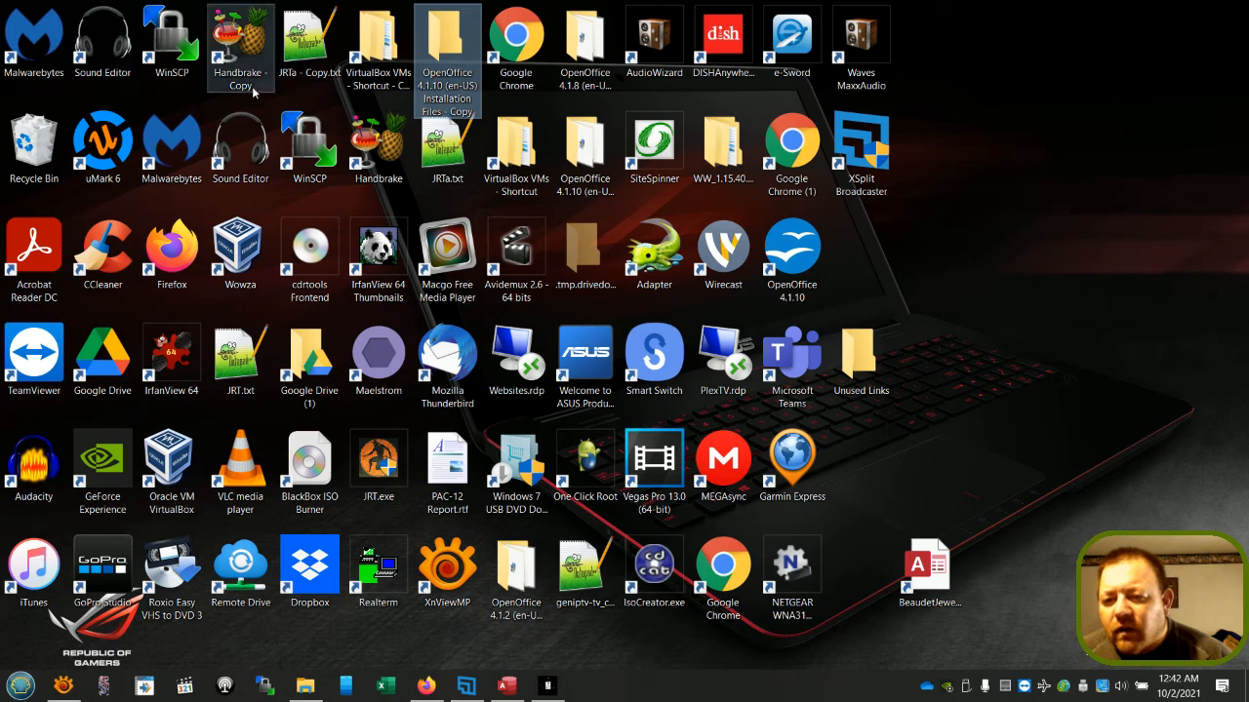
{"action": "left_click_drag", "start_coordinate": [217, 94], "coordinate": [442, 55]}
{"action": "key", "text": "shift+Delete"}
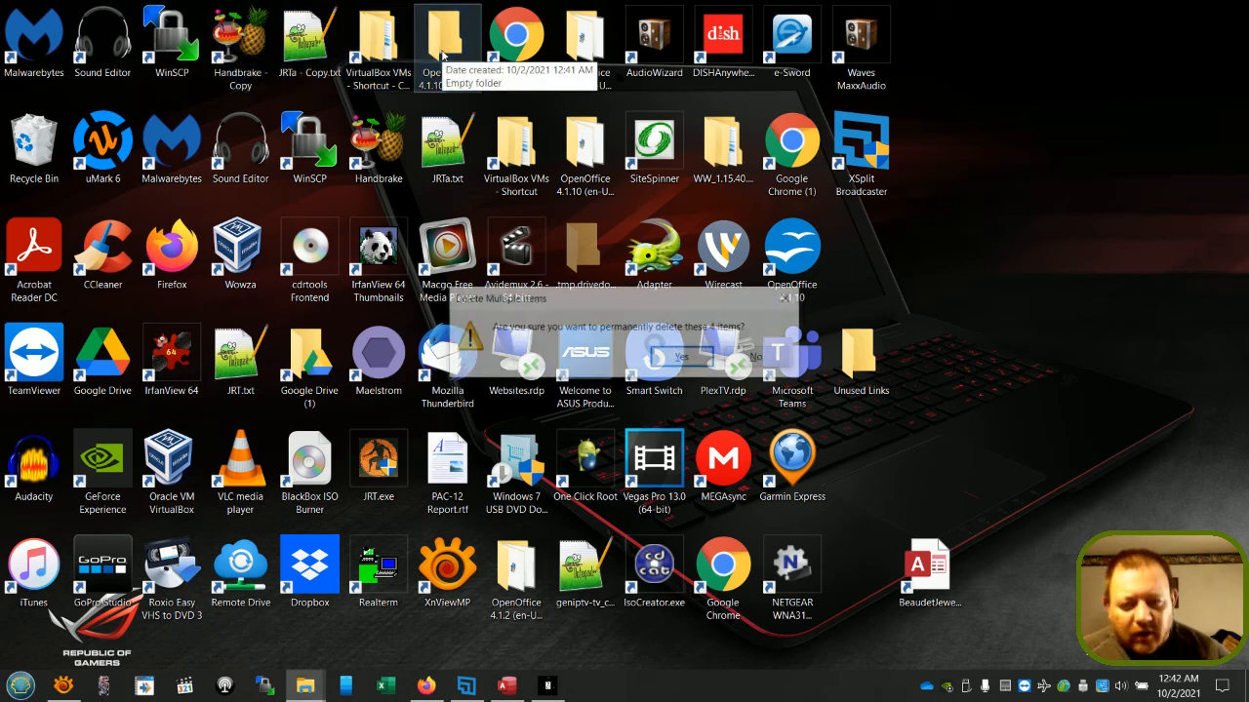
{"action": "key", "text": "Return"}
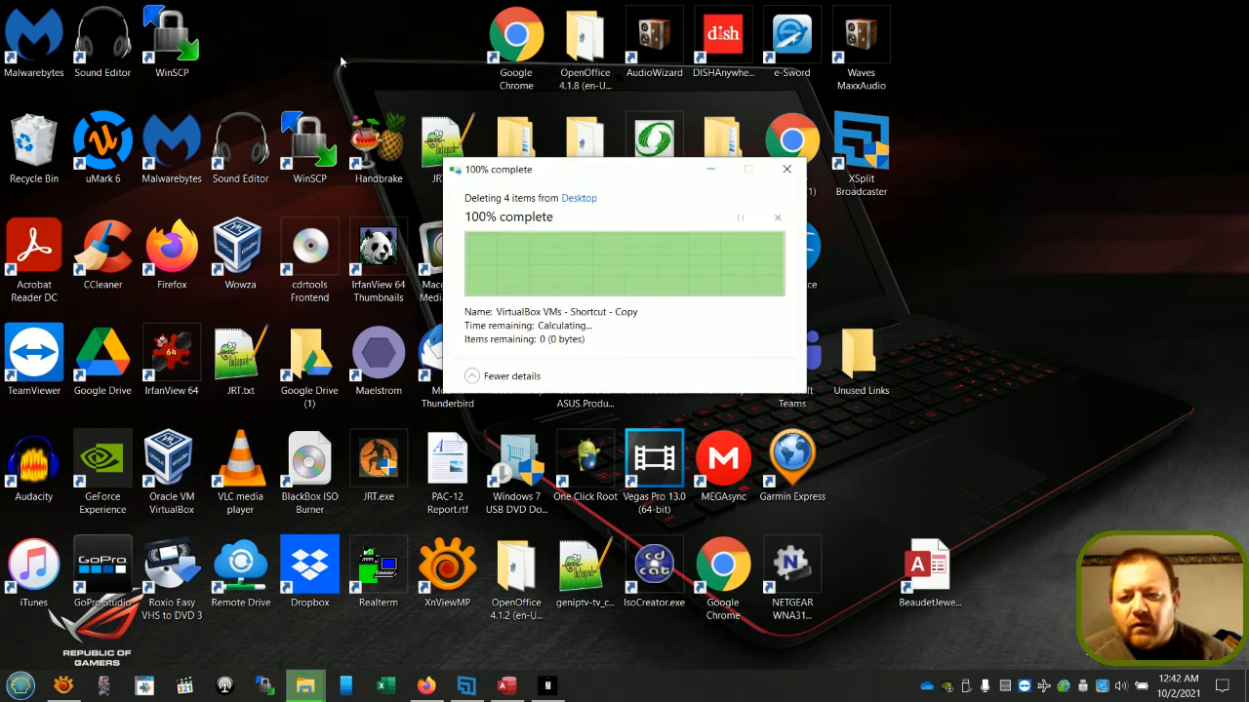
- Move the top-row icons from Sound Editor to OpenOffice 4.1.2 and other unneeded shortcuts into Unused Links, and check the folder's contents
{"action": "left_click_drag", "start_coordinate": [335, 34], "coordinate": [469, 54]}
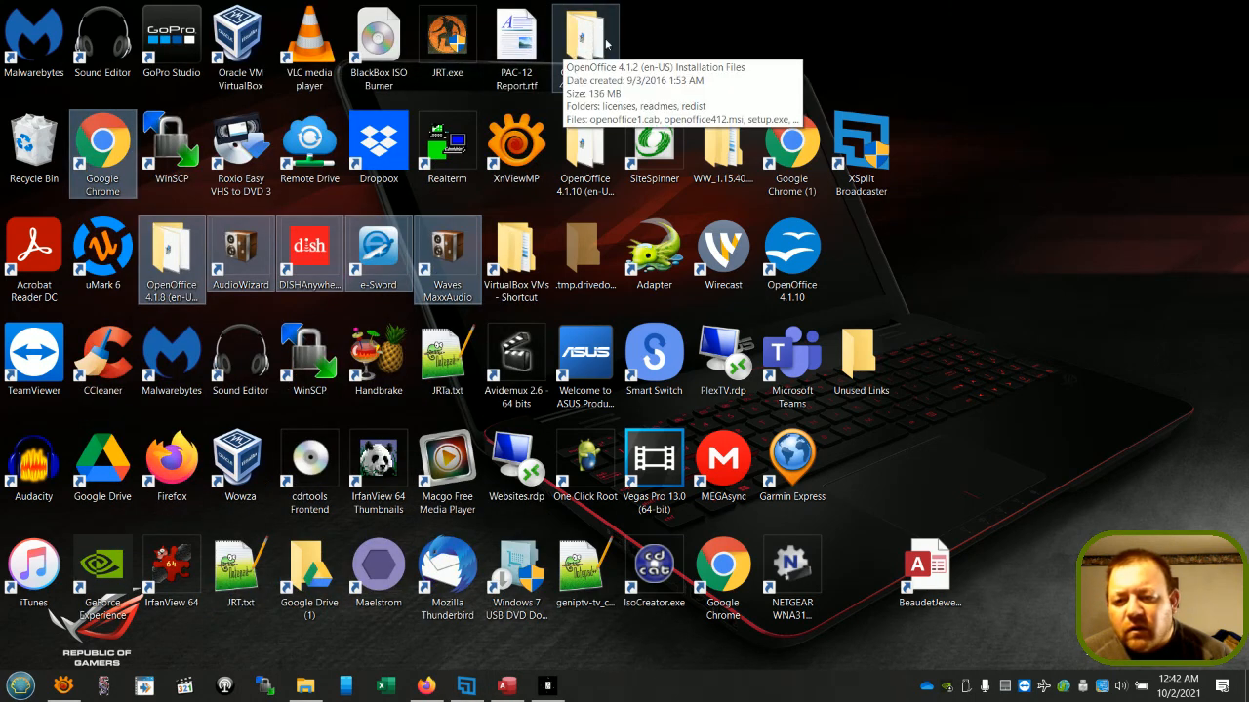
{"action": "left_click", "coordinate": [702, 39]}
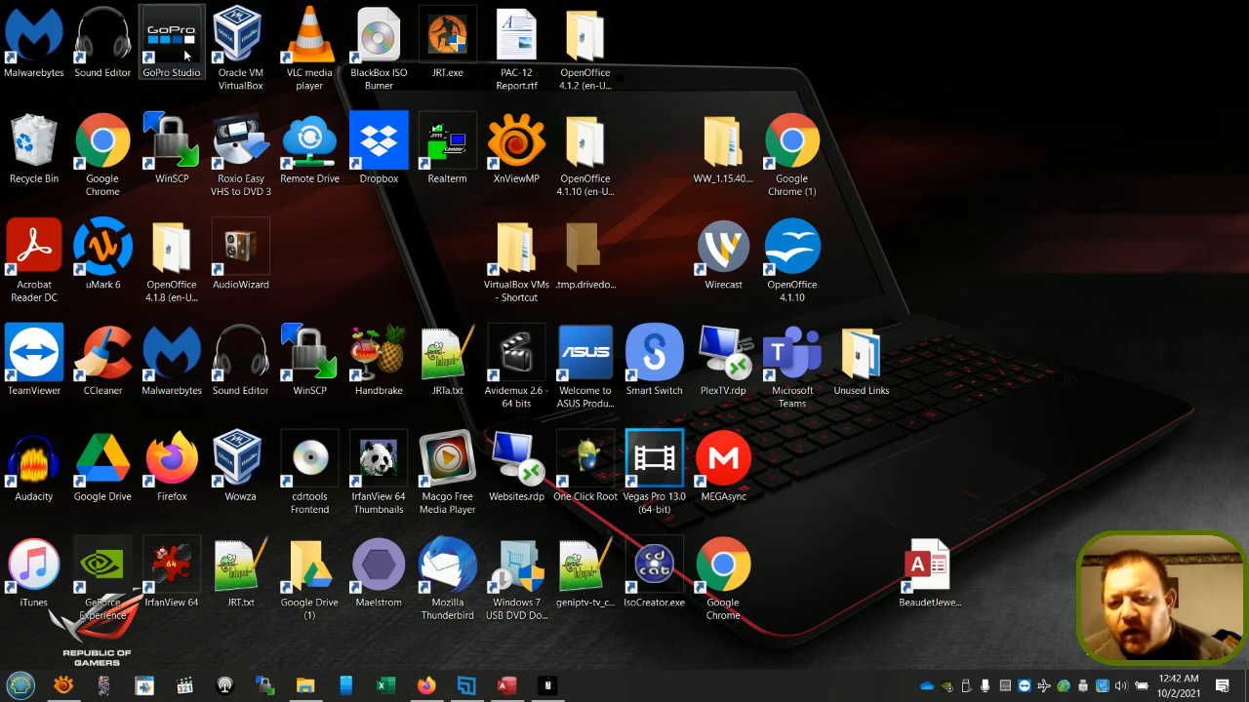
{"action": "left_click_drag", "start_coordinate": [99, 102], "coordinate": [632, 61]}
{"action": "left_click_drag", "start_coordinate": [599, 48], "coordinate": [871, 357]}
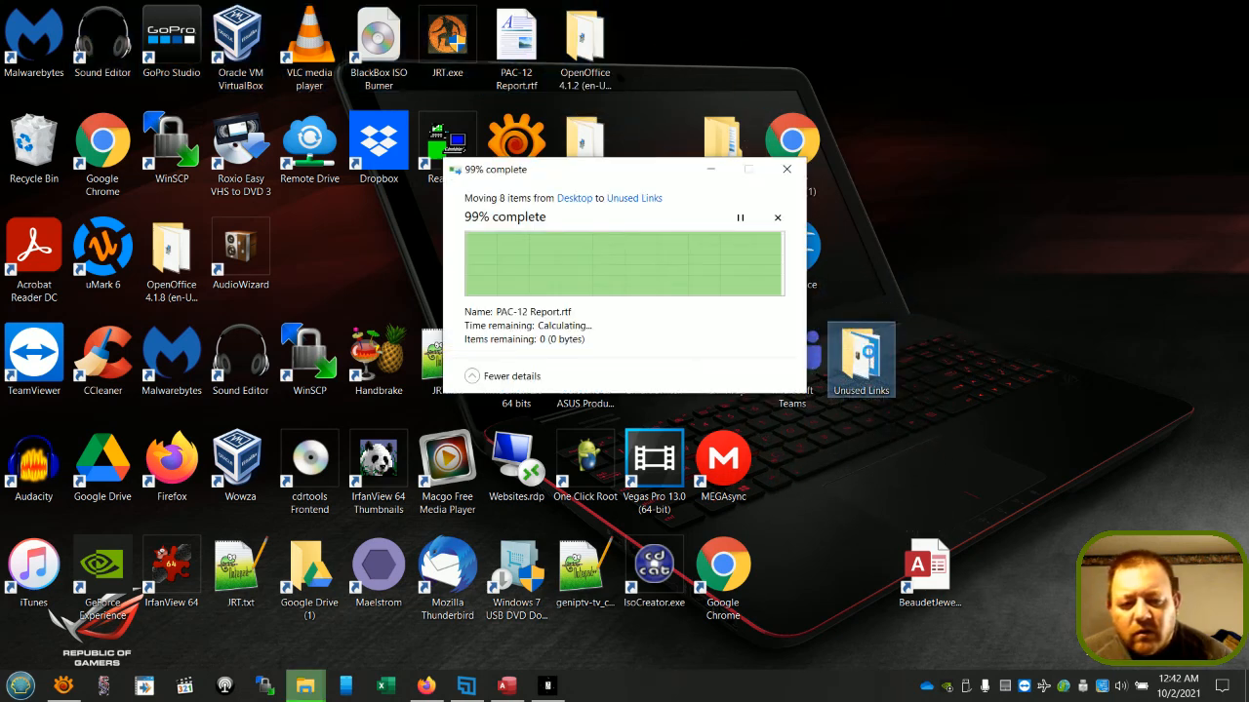
{"action": "double_click", "coordinate": [870, 358]}
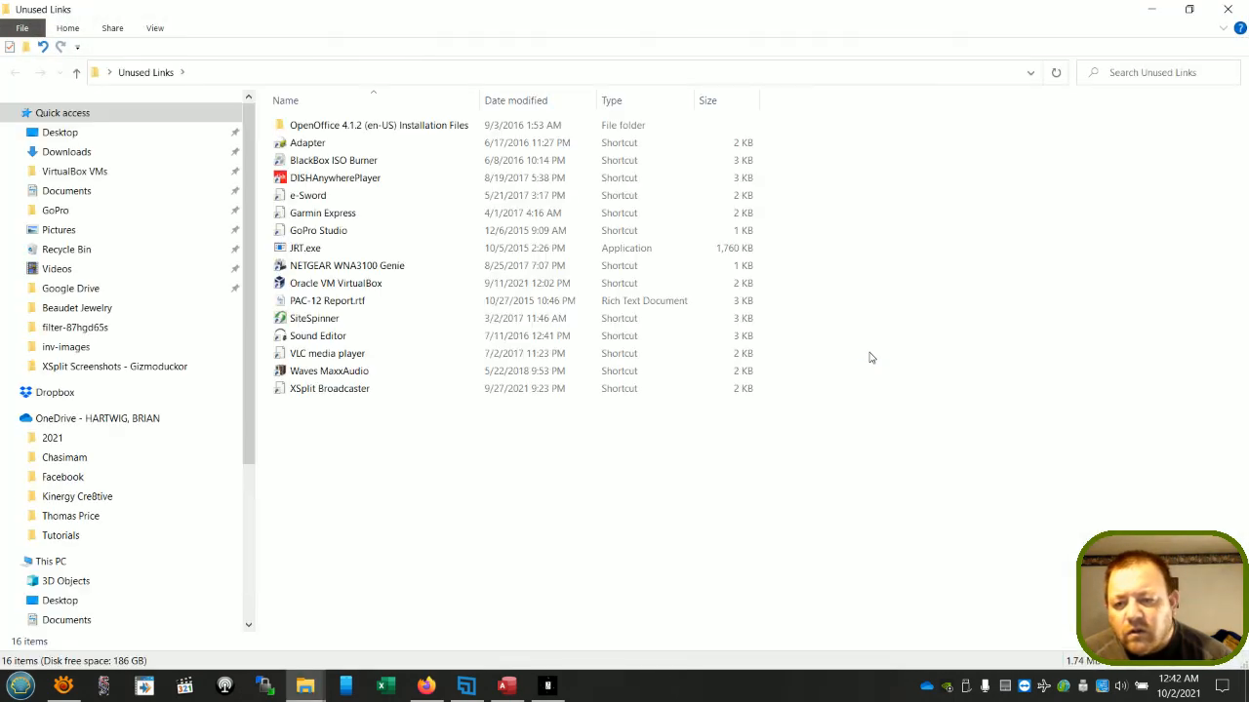
{"action": "left_click", "coordinate": [1231, 9]}
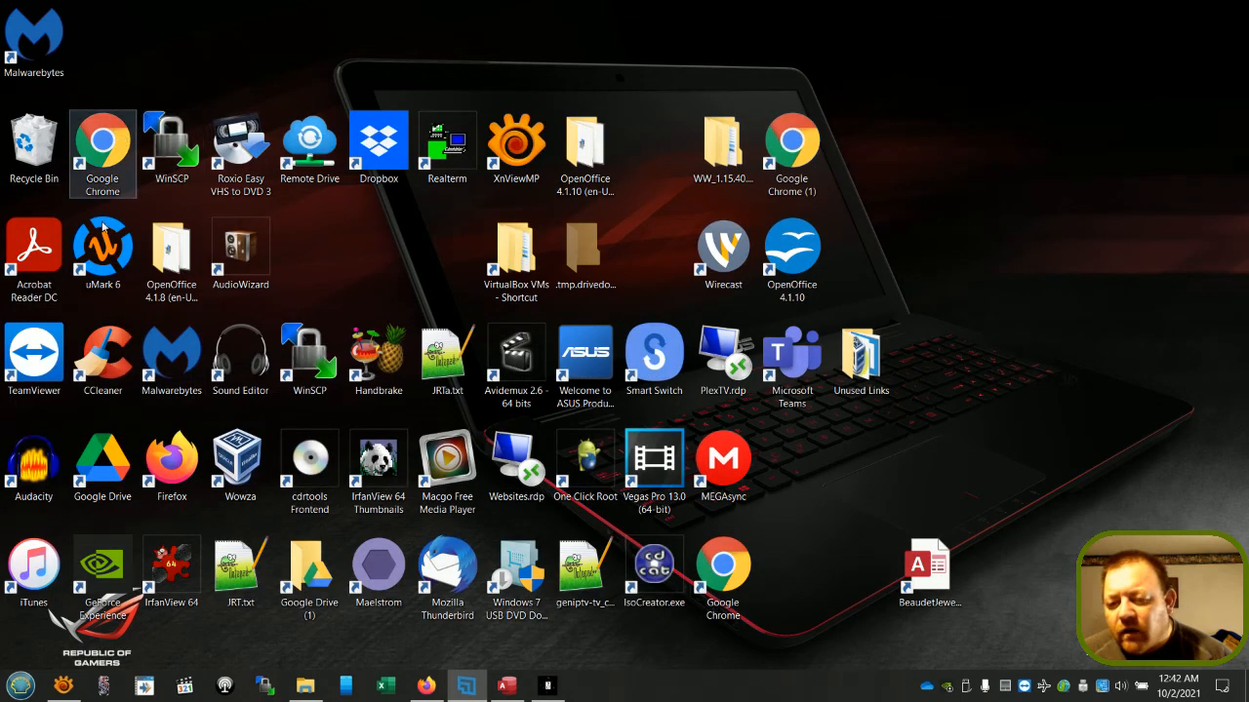
- Arrange uMark 6, CCleaner, TeamViewer, Recycle Bin and XnViewMP in the desktop's top row beside Malwarebytes
{"action": "left_click_drag", "start_coordinate": [103, 247], "coordinate": [117, 44]}
{"action": "left_click_drag", "start_coordinate": [103, 356], "coordinate": [176, 35]}
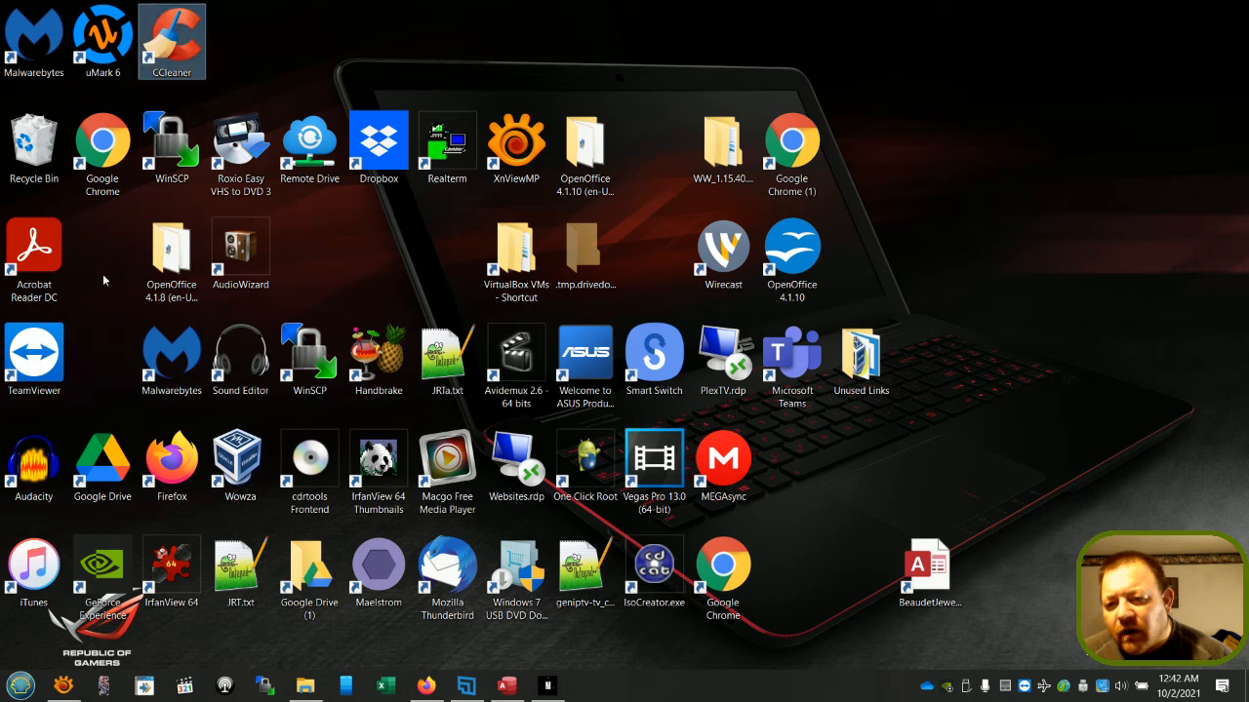
{"action": "left_click_drag", "start_coordinate": [35, 363], "coordinate": [244, 39]}
{"action": "left_click_drag", "start_coordinate": [34, 146], "coordinate": [335, 37]}
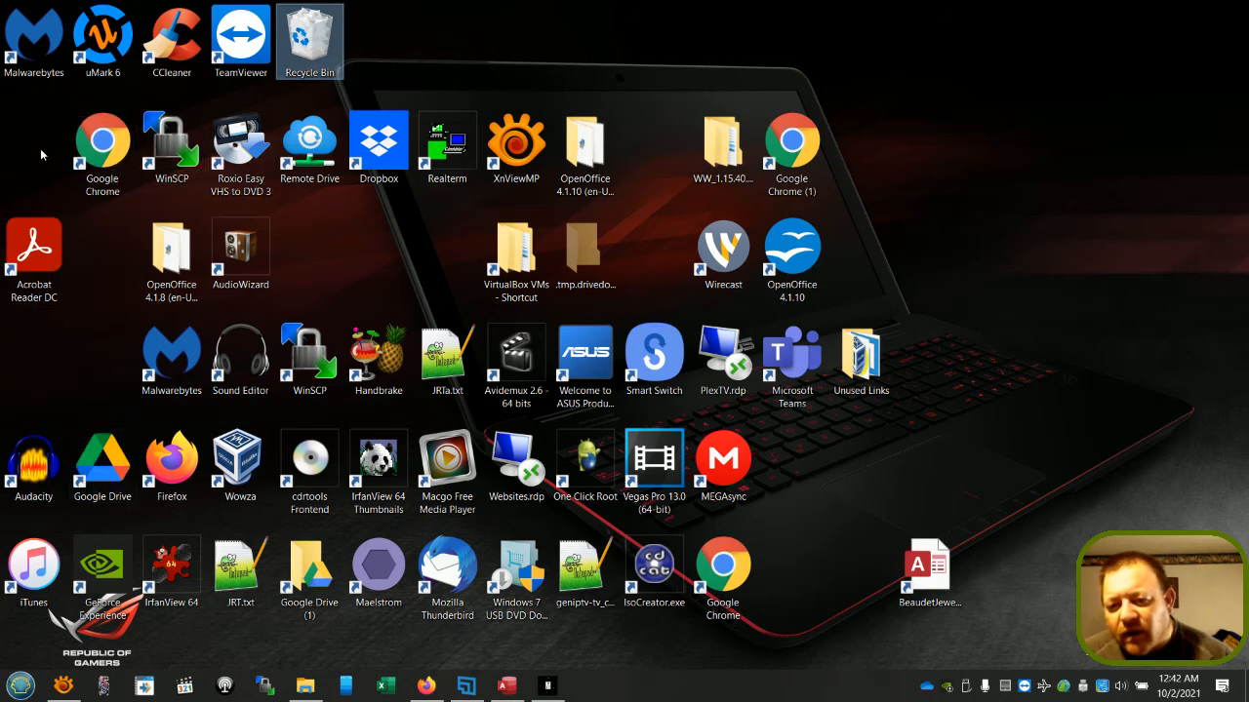
{"action": "left_click_drag", "start_coordinate": [516, 144], "coordinate": [375, 39]}
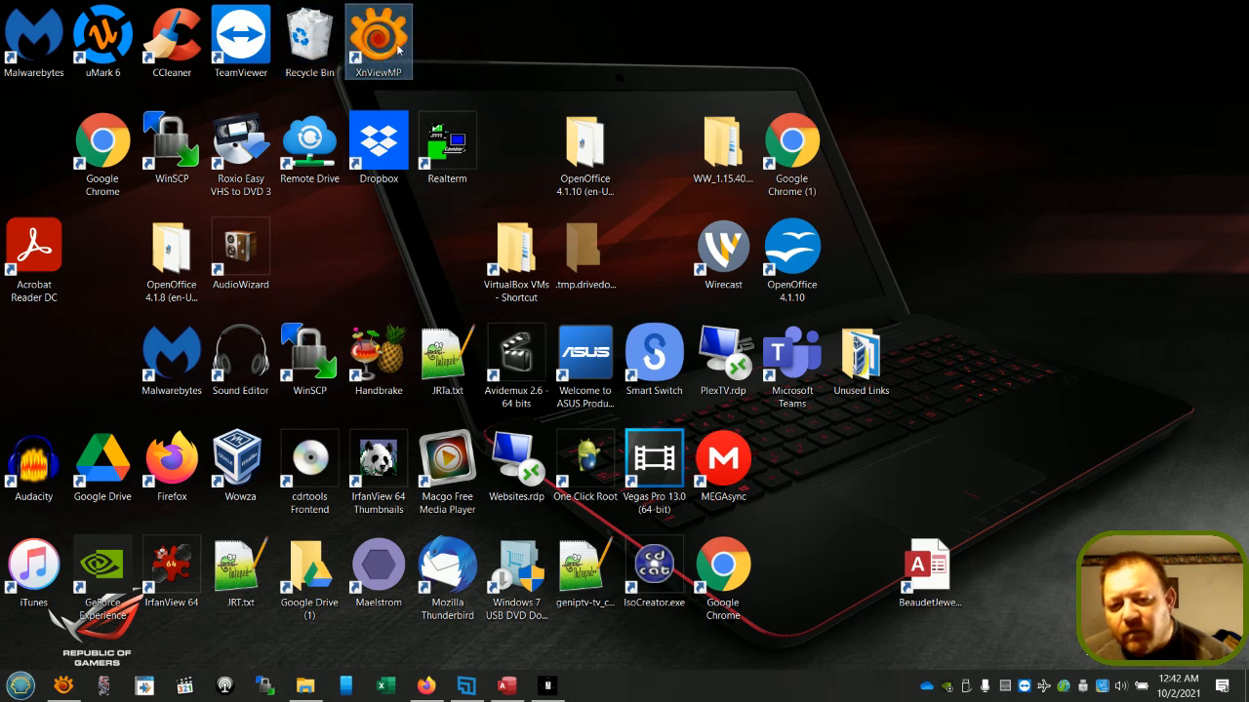
- Unpin XnViewMP and the shortcut next to it from the taskbar
{"action": "right_click", "coordinate": [62, 688]}
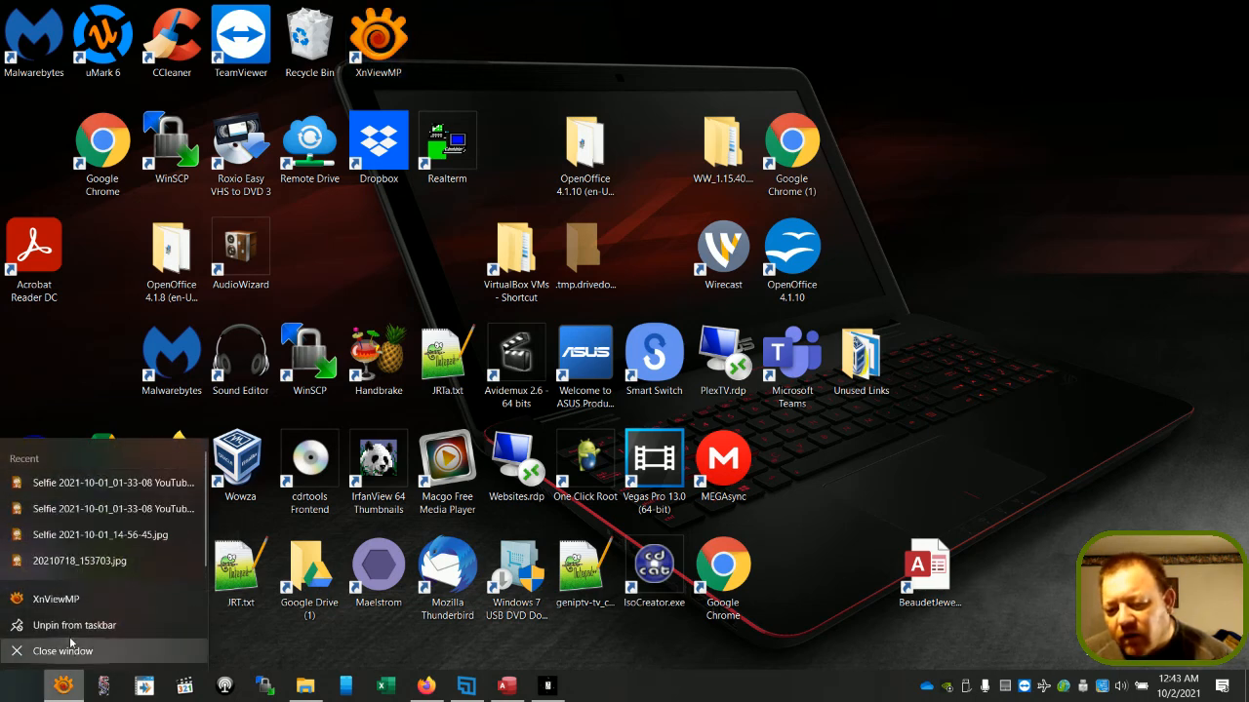
{"action": "left_click", "coordinate": [72, 629]}
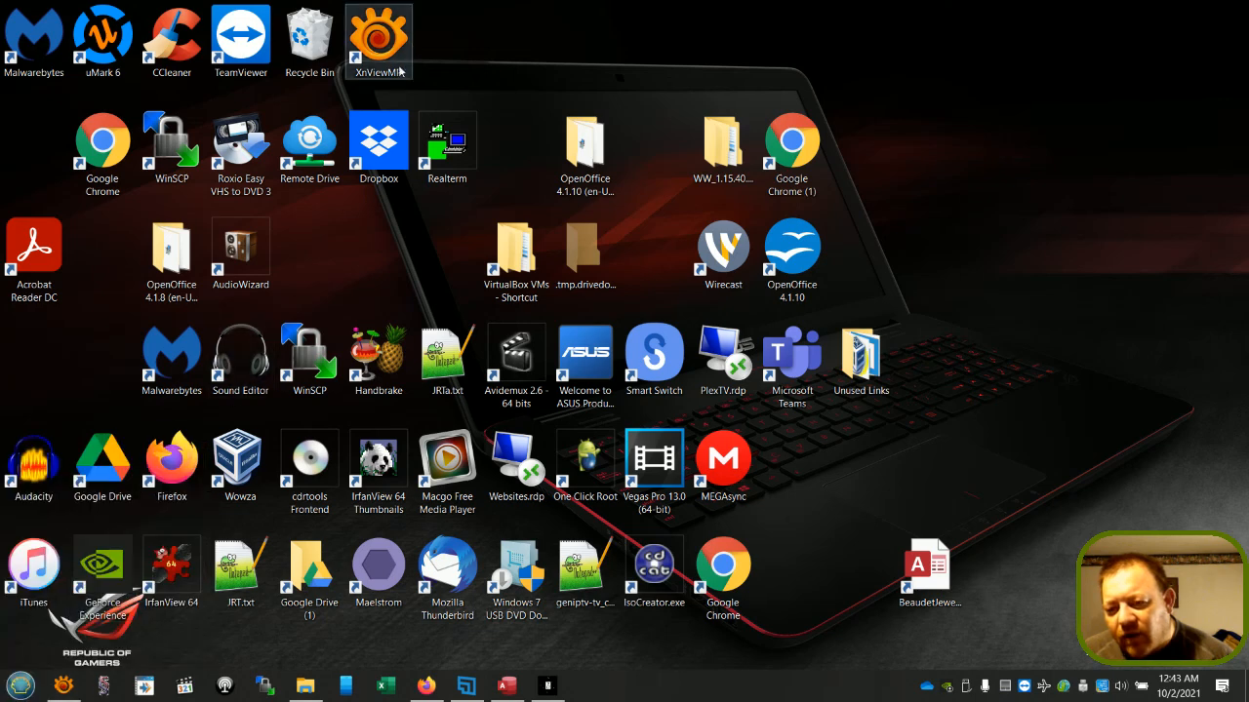
{"action": "right_click", "coordinate": [103, 688]}
{"action": "left_click", "coordinate": [106, 659]}
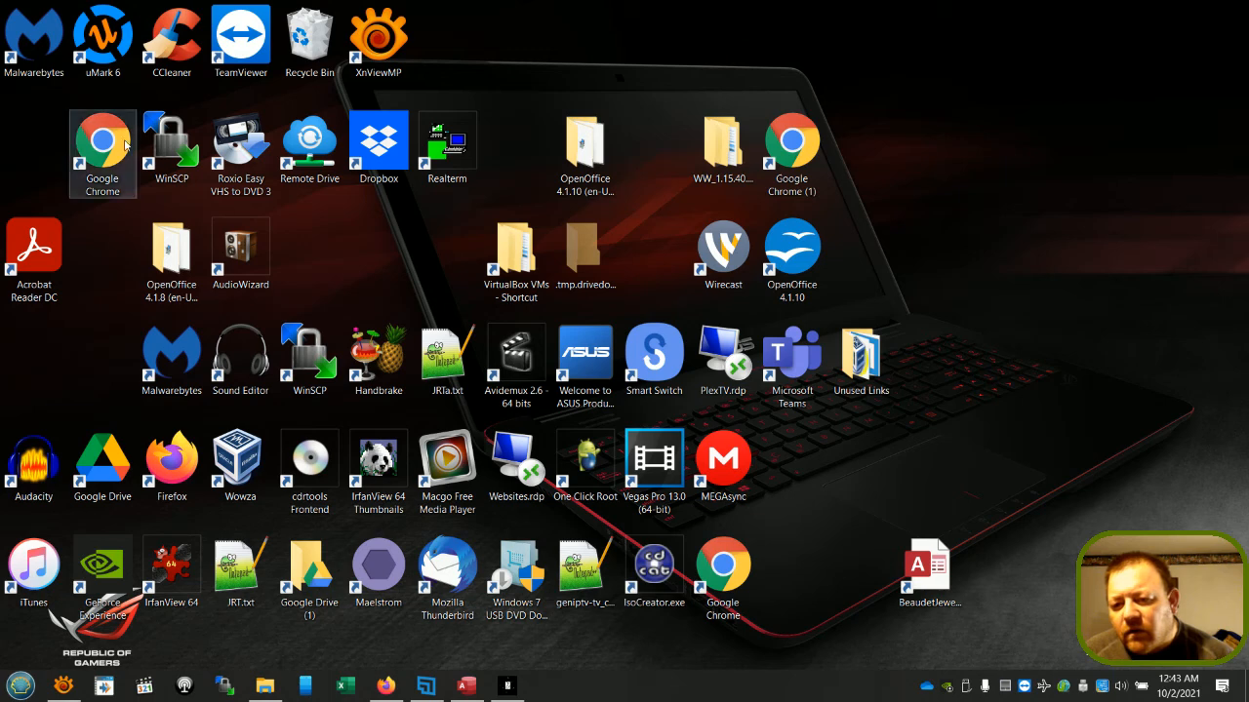
- Place WinSCP and Microsoft Teams at the end of the top row, and move all second- and third-row icons left over into Unused Links
{"action": "left_click_drag", "start_coordinate": [172, 147], "coordinate": [476, 36]}
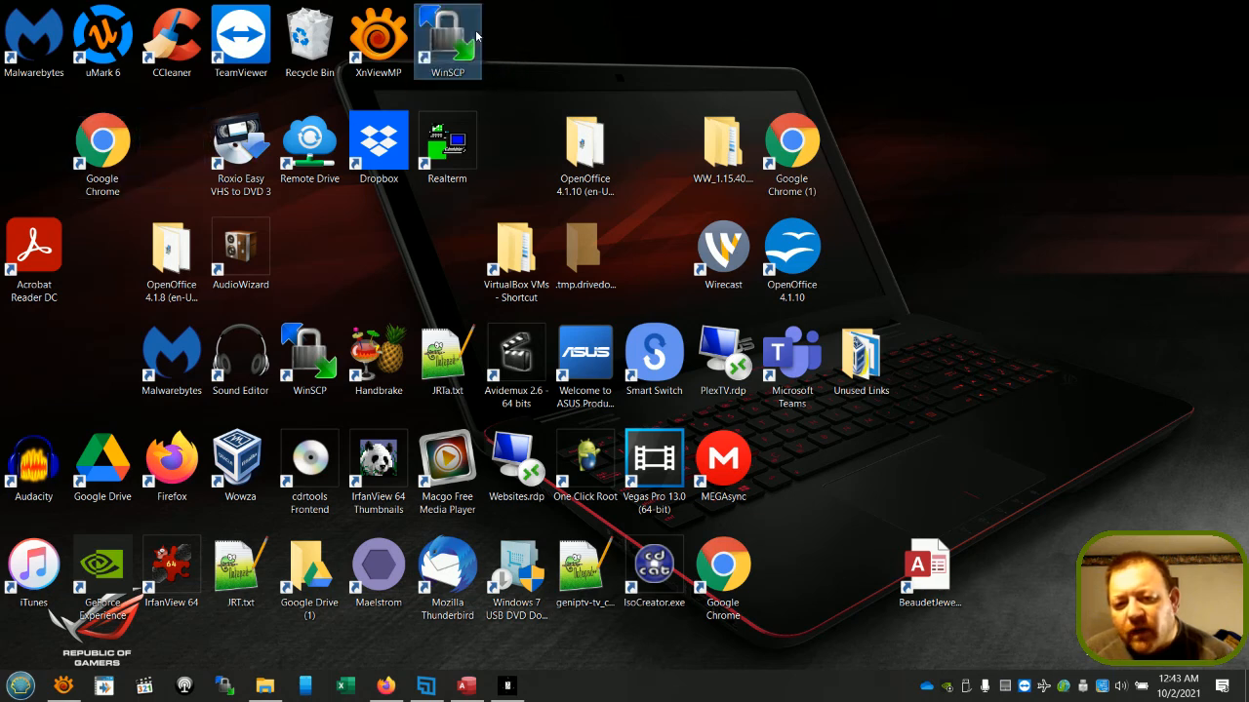
{"action": "left_click", "coordinate": [544, 42]}
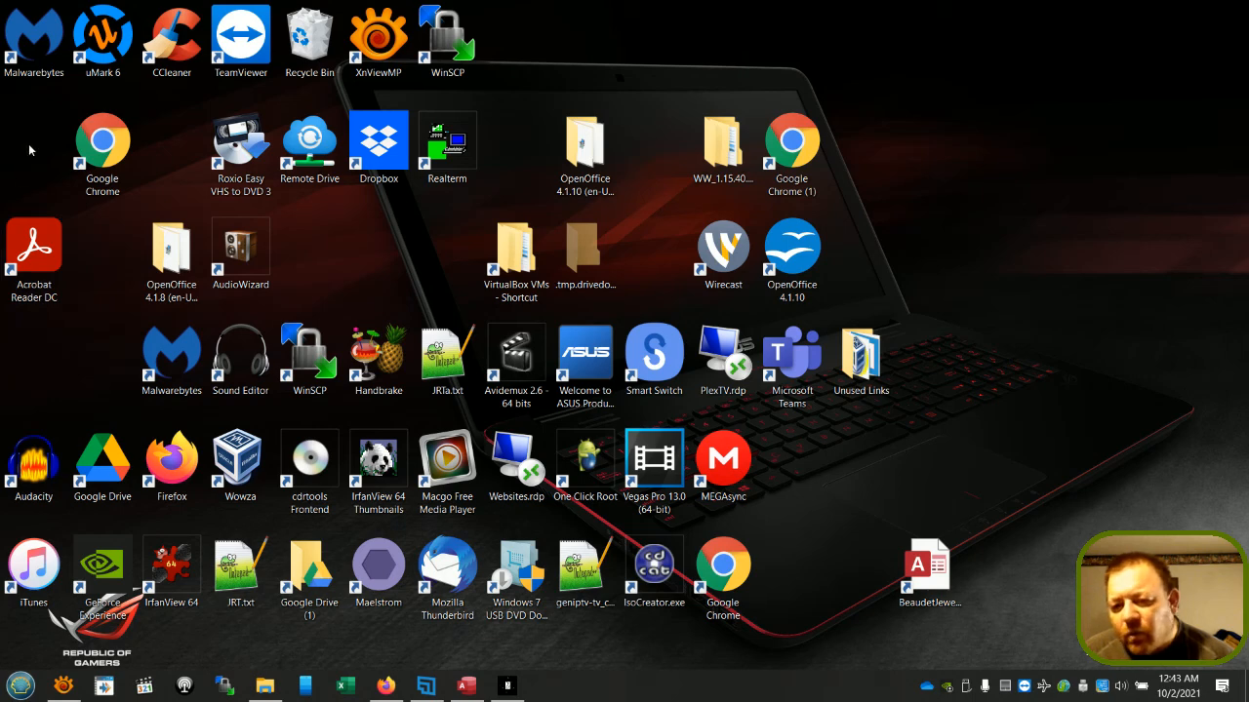
{"action": "left_click_drag", "start_coordinate": [33, 148], "coordinate": [861, 256]}
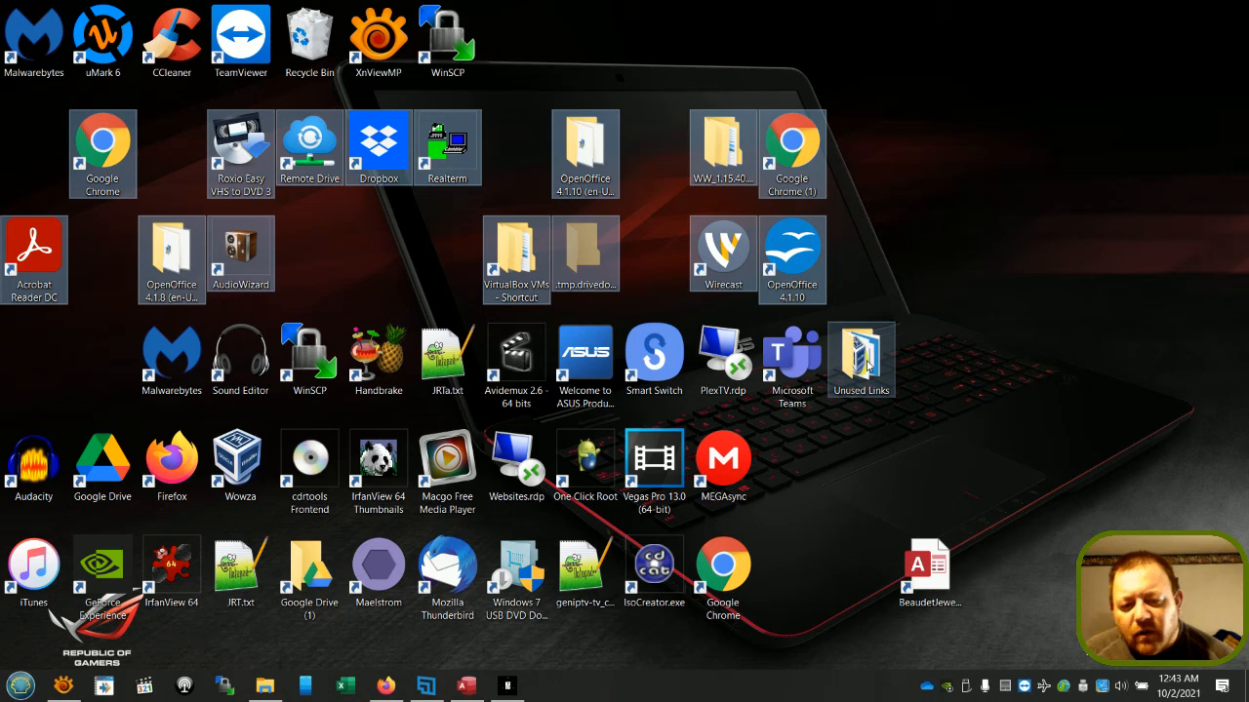
{"action": "left_click_drag", "start_coordinate": [868, 365], "coordinate": [867, 364]}
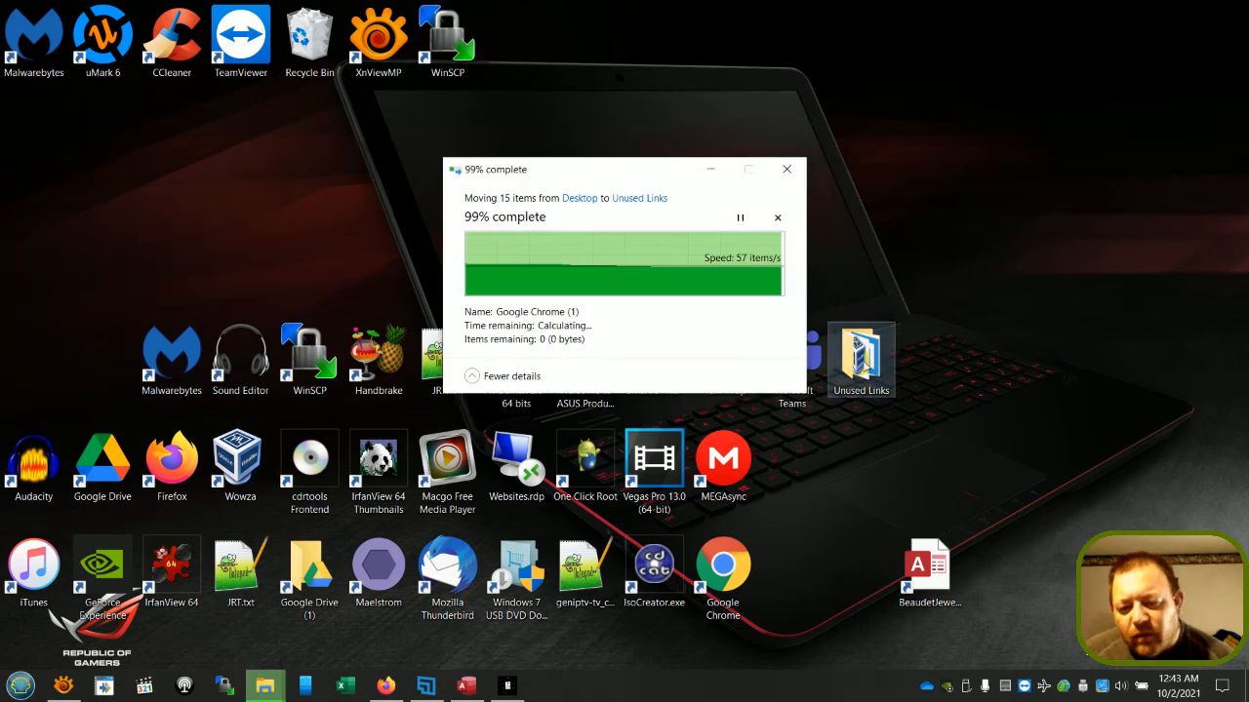
{"action": "left_click_drag", "start_coordinate": [800, 366], "coordinate": [527, 54]}
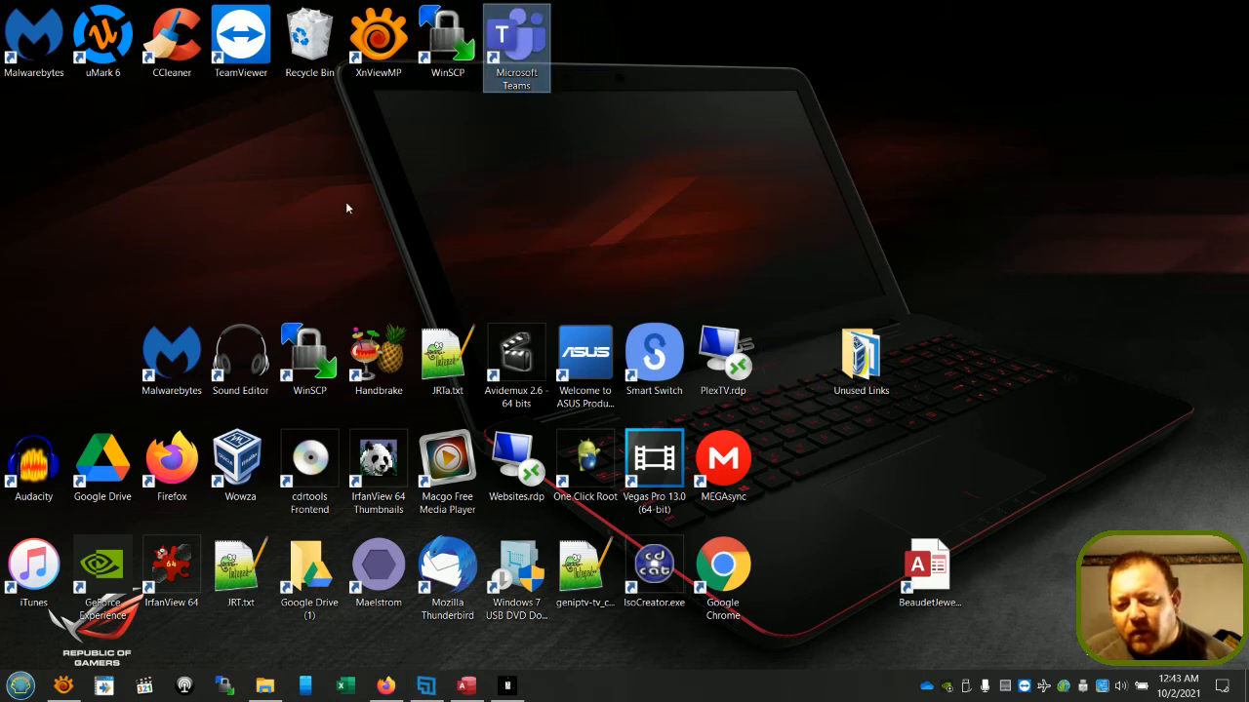
- Permanently delete the duplicate Malwarebytes shortcut beside Sound Editor, keeping the one in the top row
{"action": "left_click", "coordinate": [164, 345]}
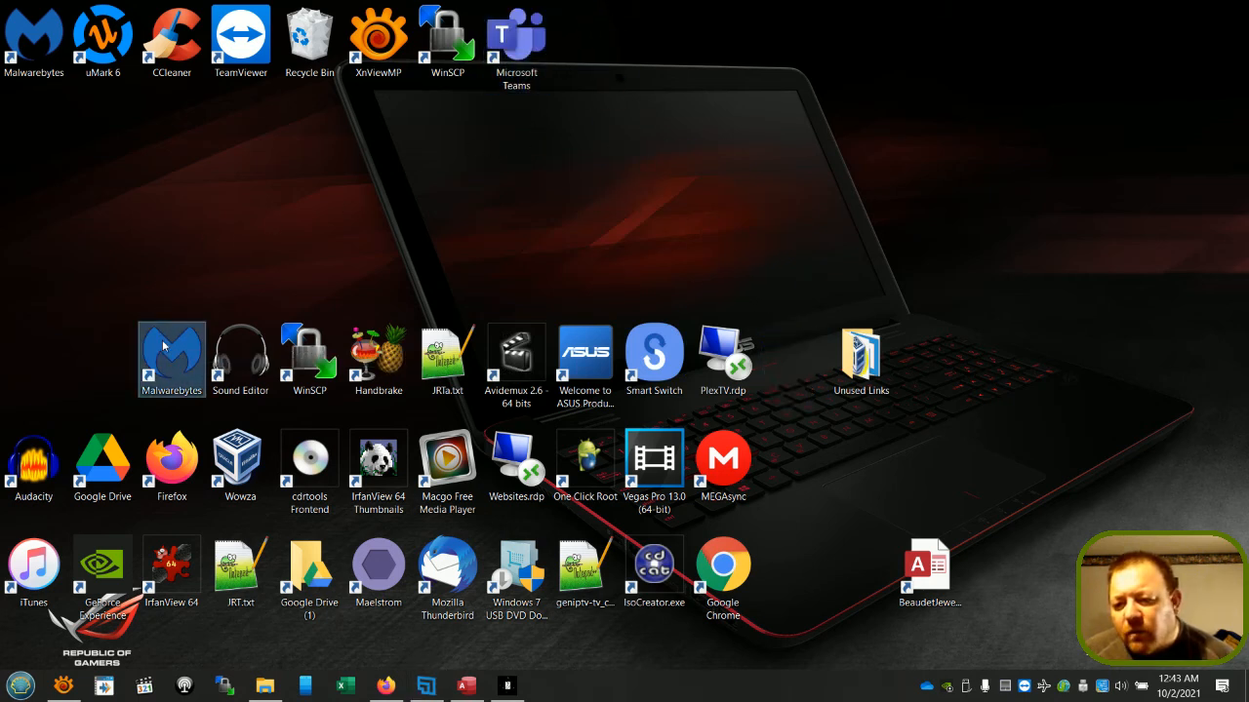
{"action": "left_click", "coordinate": [46, 74]}
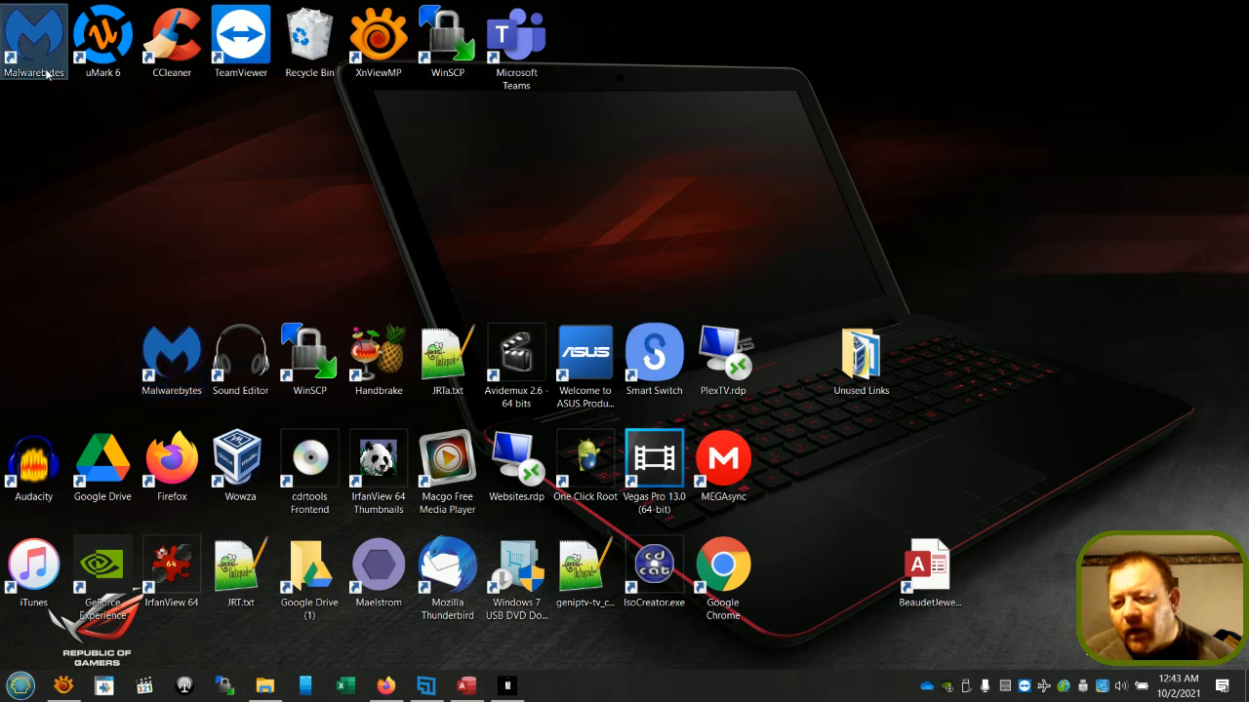
{"action": "left_click", "coordinate": [166, 361]}
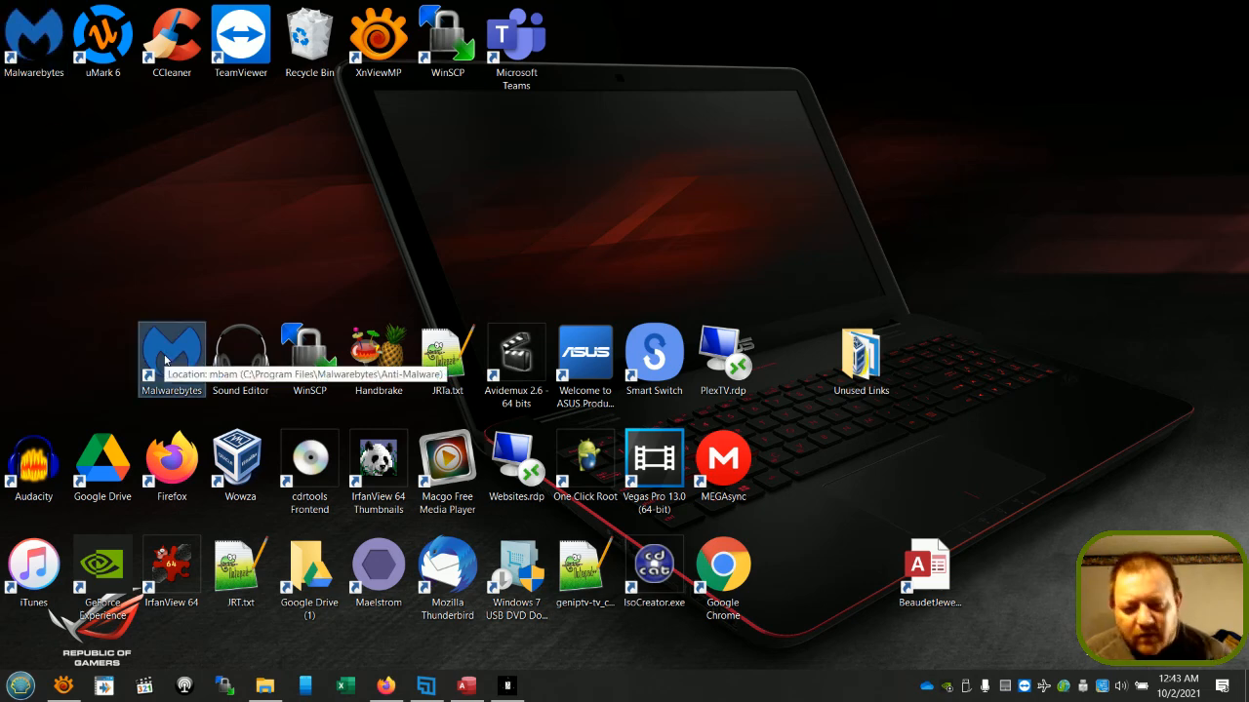
{"action": "key", "text": "shift+Delete"}
{"action": "key", "text": "Return"}
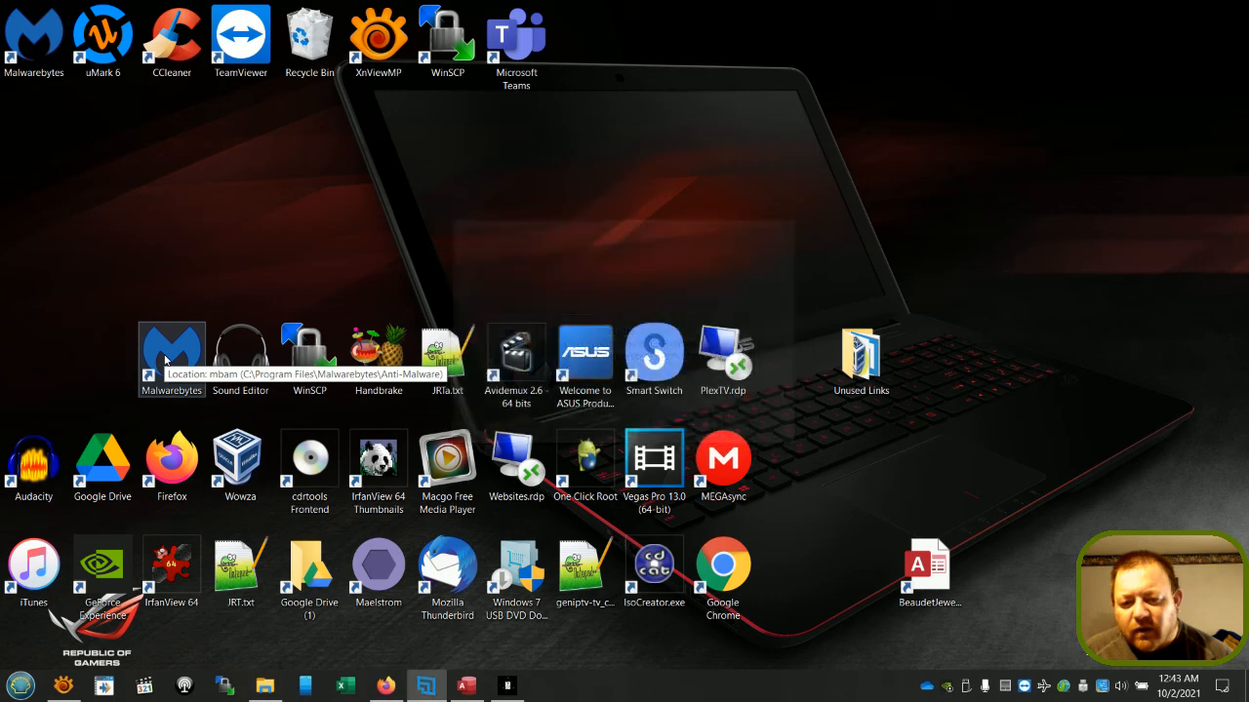
- Move the row of desktop icons from Sound Editor to PlexTV.rdp into Unused Links
{"action": "left_click_drag", "start_coordinate": [195, 357], "coordinate": [871, 348]}
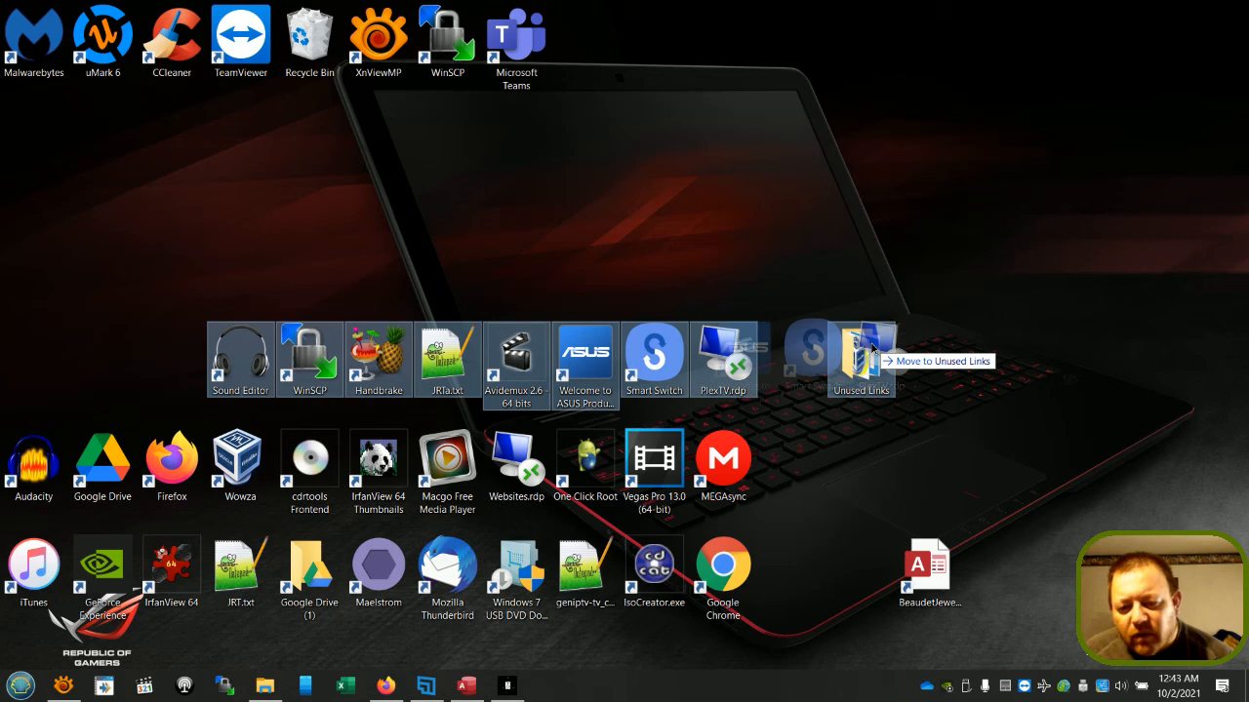
{"action": "left_click_drag", "start_coordinate": [873, 348], "coordinate": [873, 348]}
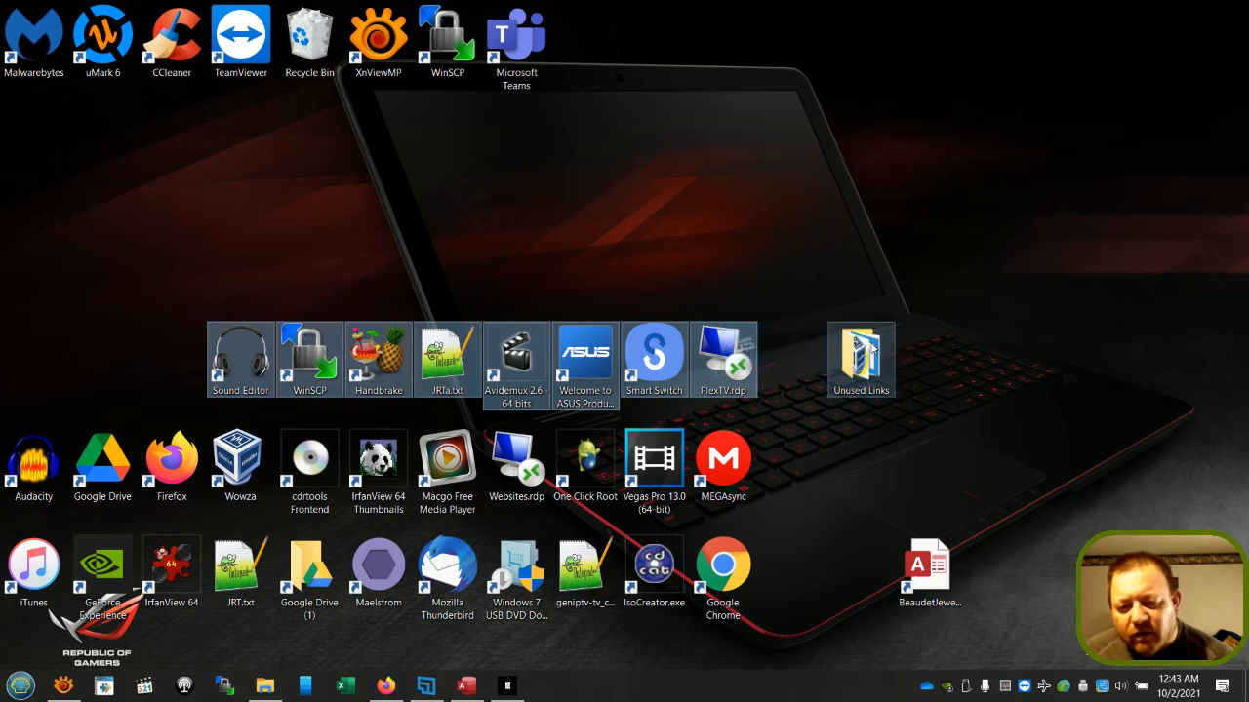
{"action": "left_click", "coordinate": [518, 280]}
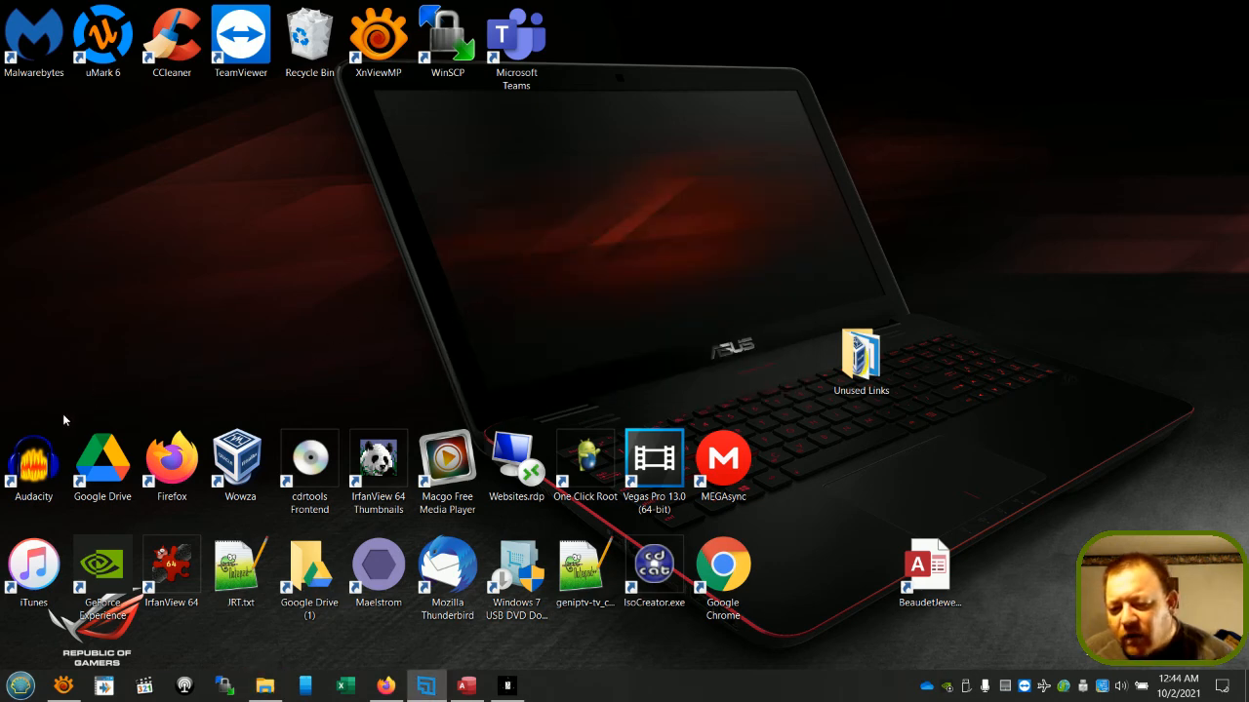
- Put Vegas Pro 13.0 and MEGAsync in the top row and move the row's other icons, Audacity to One Click Root, into Unused Links
{"action": "left_click_drag", "start_coordinate": [41, 410], "coordinate": [883, 368]}
{"action": "key", "text": "Escape"}
{"action": "left_click_drag", "start_coordinate": [647, 474], "coordinate": [588, 39]}
{"action": "left_click", "coordinate": [641, 293]}
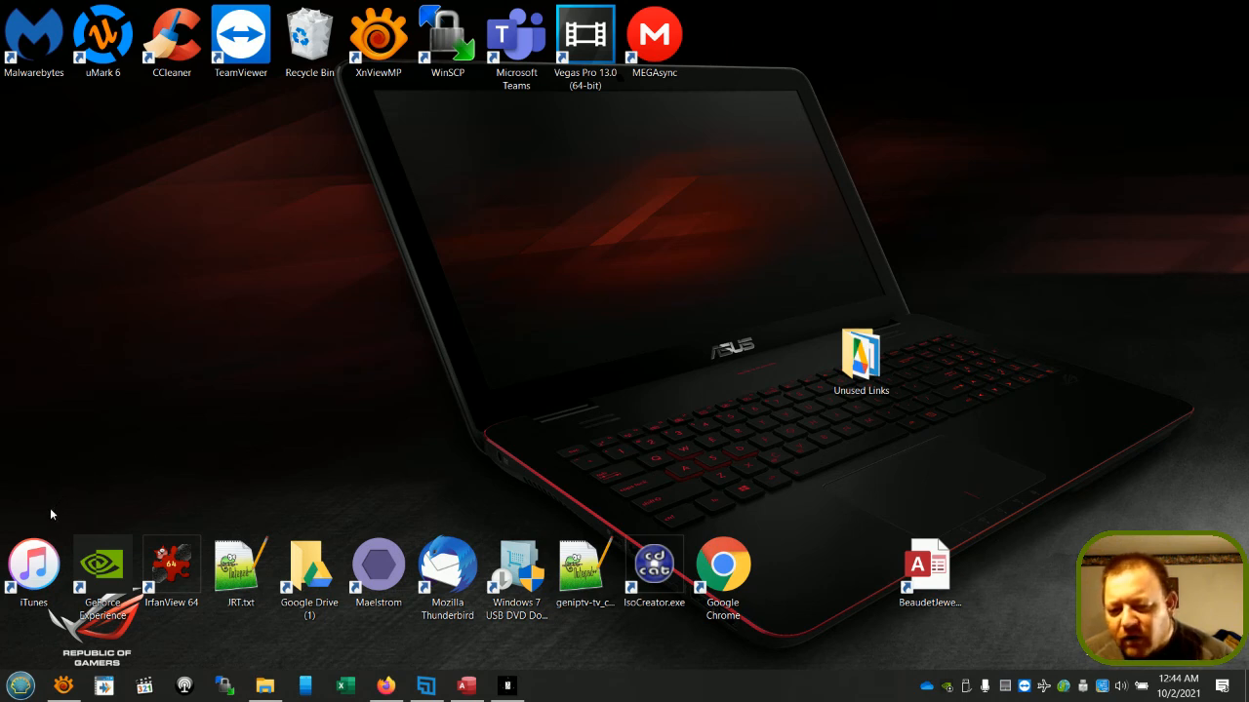
- Move the bottom row of icons from iTunes to Google Chrome into Unused Links, replacing the Google Chrome shortcut already there
{"action": "left_click_drag", "start_coordinate": [50, 506], "coordinate": [851, 369]}
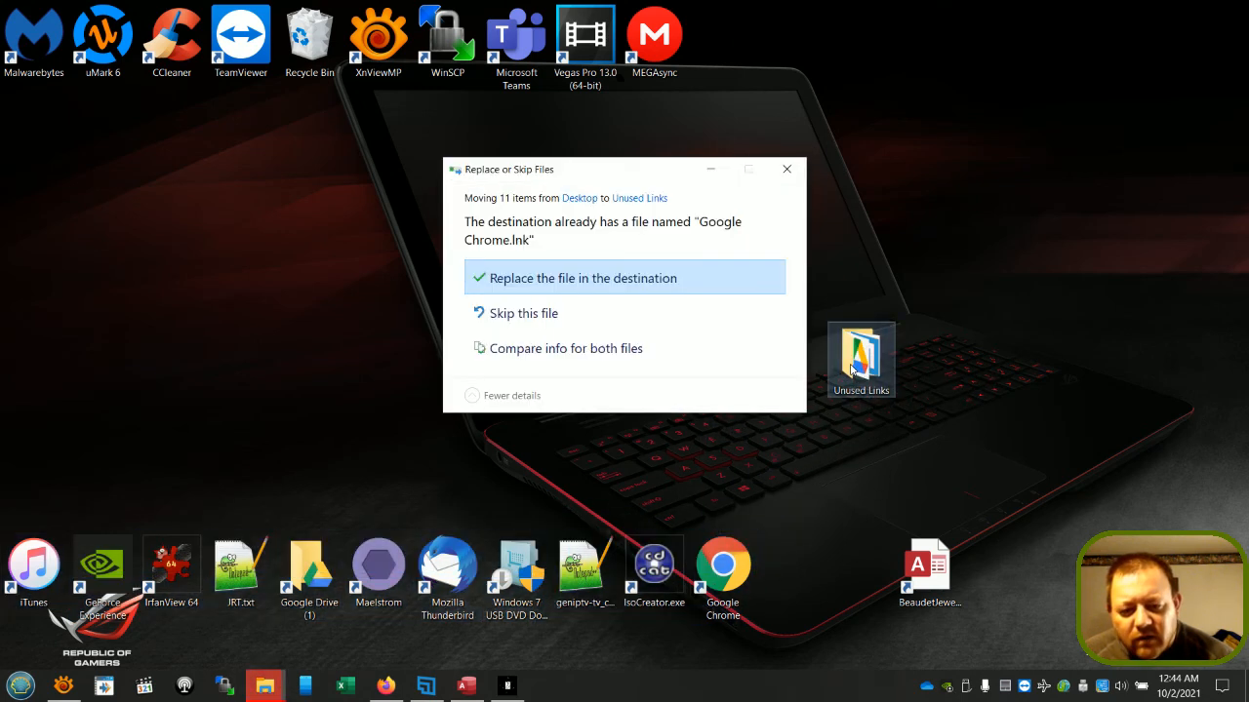
{"action": "left_click", "coordinate": [509, 281]}
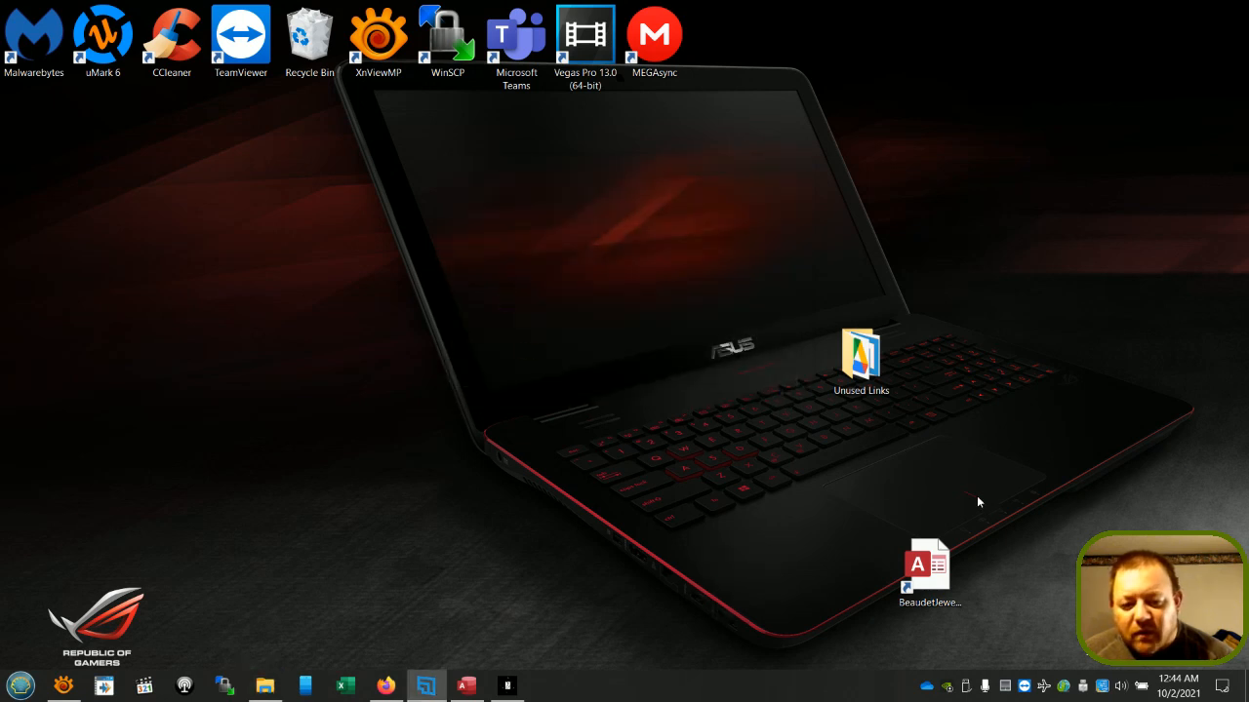
- Place the Unused Links folder after MEGAsync in the top row and the BeaudetJewelry.accdb shortcut near the middle of the desktop
{"action": "left_click_drag", "start_coordinate": [866, 356], "coordinate": [736, 39]}
{"action": "left_click_drag", "start_coordinate": [936, 571], "coordinate": [538, 359]}
{"action": "left_click", "coordinate": [616, 281]}
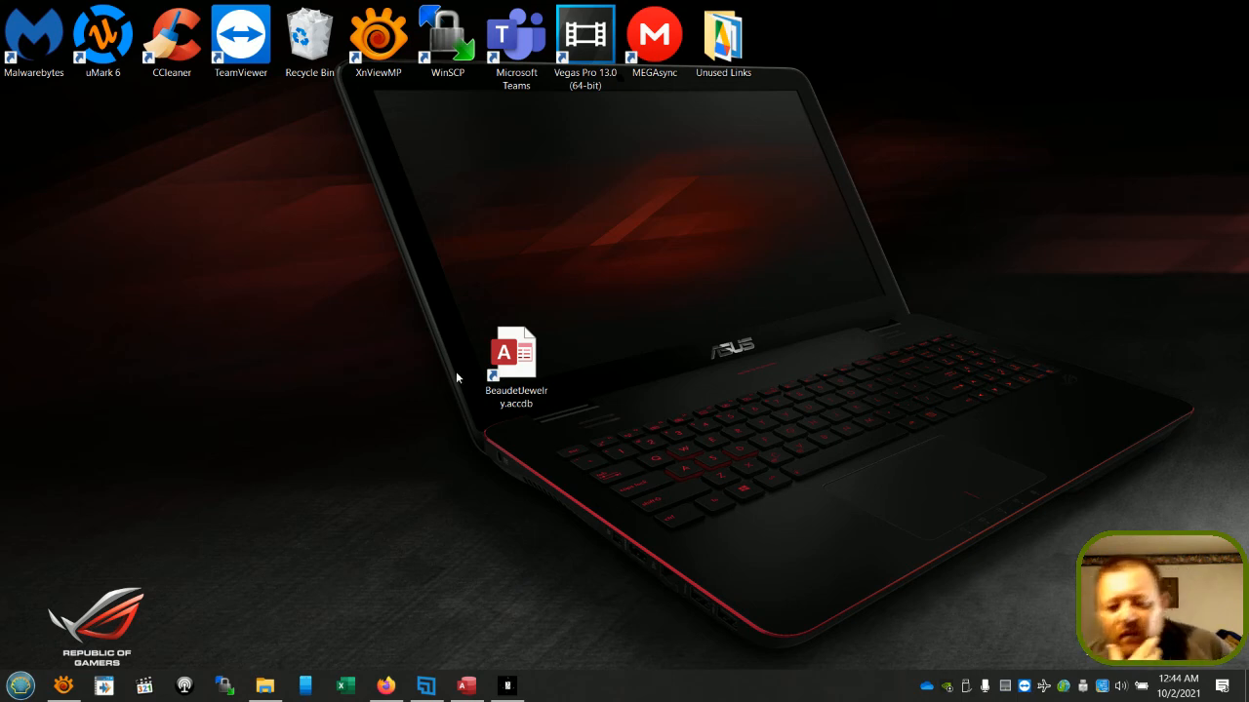
- Quit XnView MP without saving its session
{"action": "right_click", "coordinate": [62, 685]}
{"action": "left_click", "coordinate": [62, 685]}
{"action": "left_click", "coordinate": [1226, 9]}
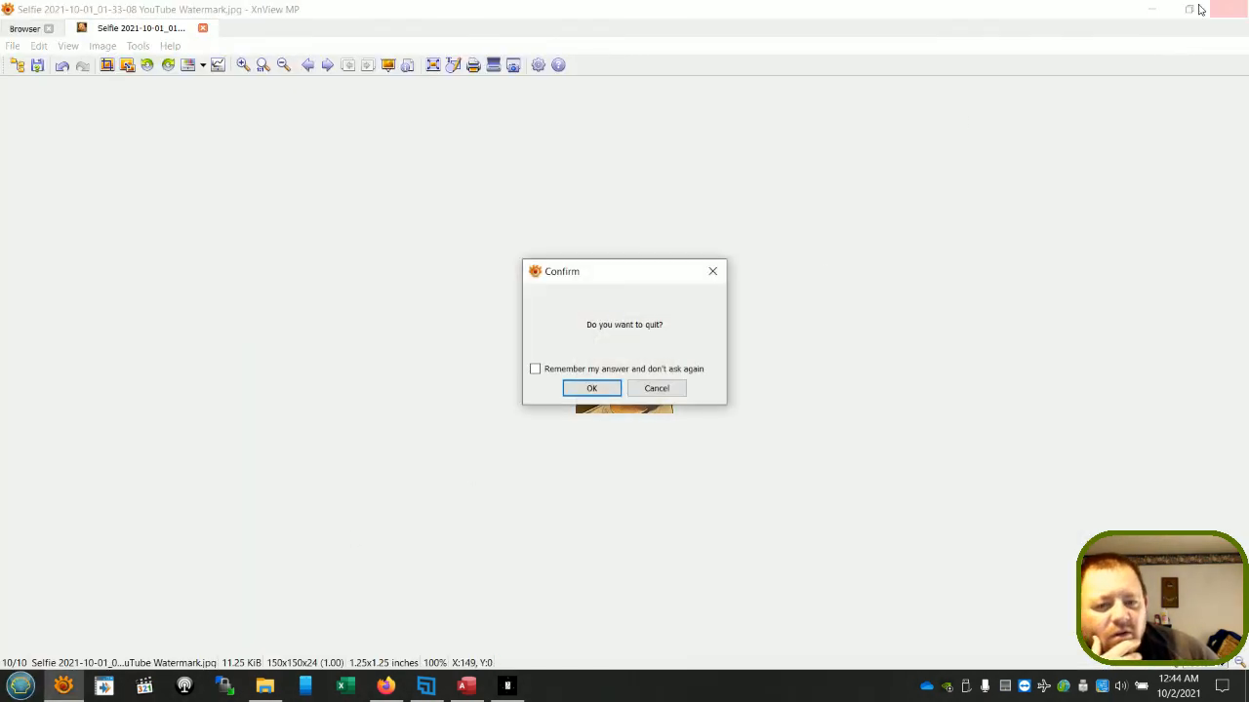
{"action": "left_click", "coordinate": [592, 389]}
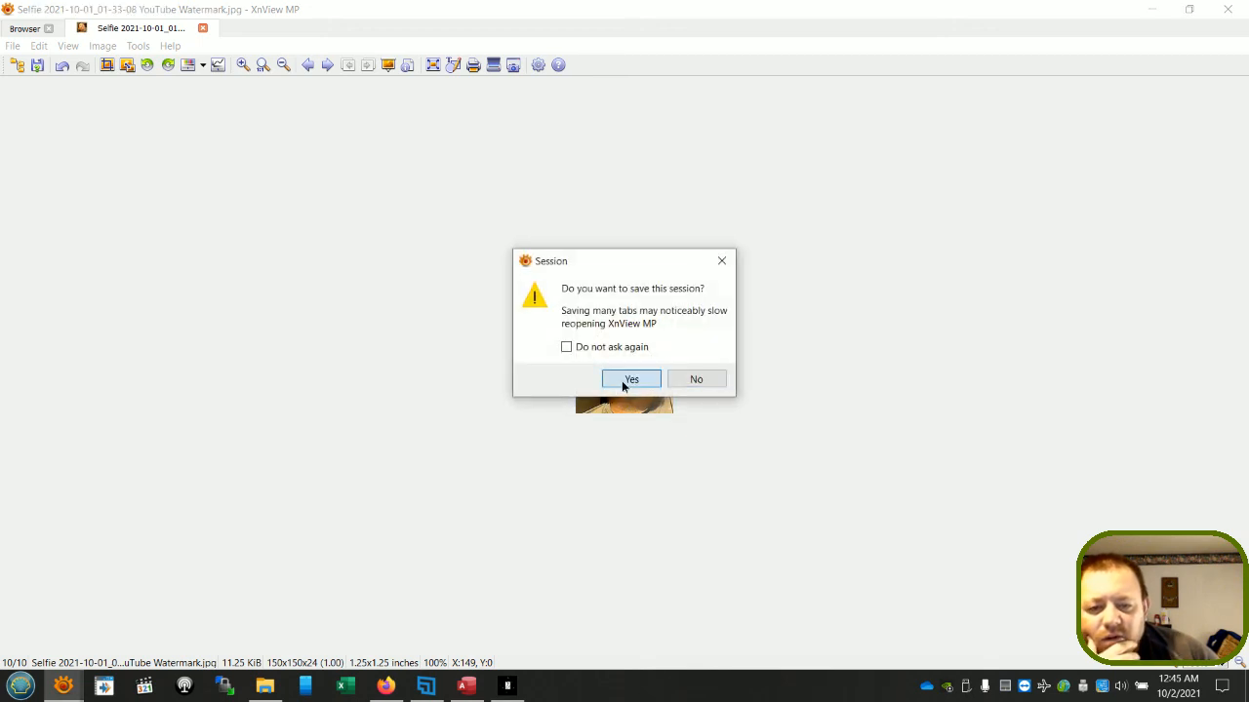
{"action": "left_click", "coordinate": [690, 381]}
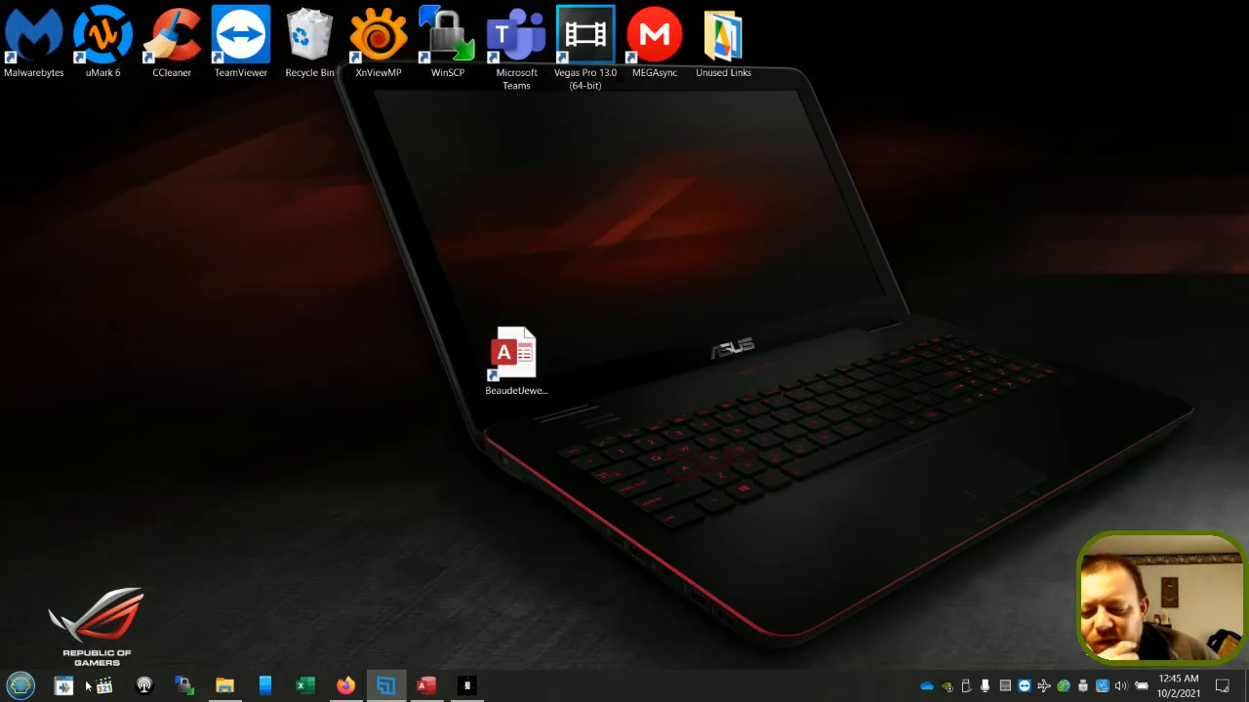
- Unpin Restream4ME and WinSCP from the taskbar
{"action": "right_click", "coordinate": [143, 689]}
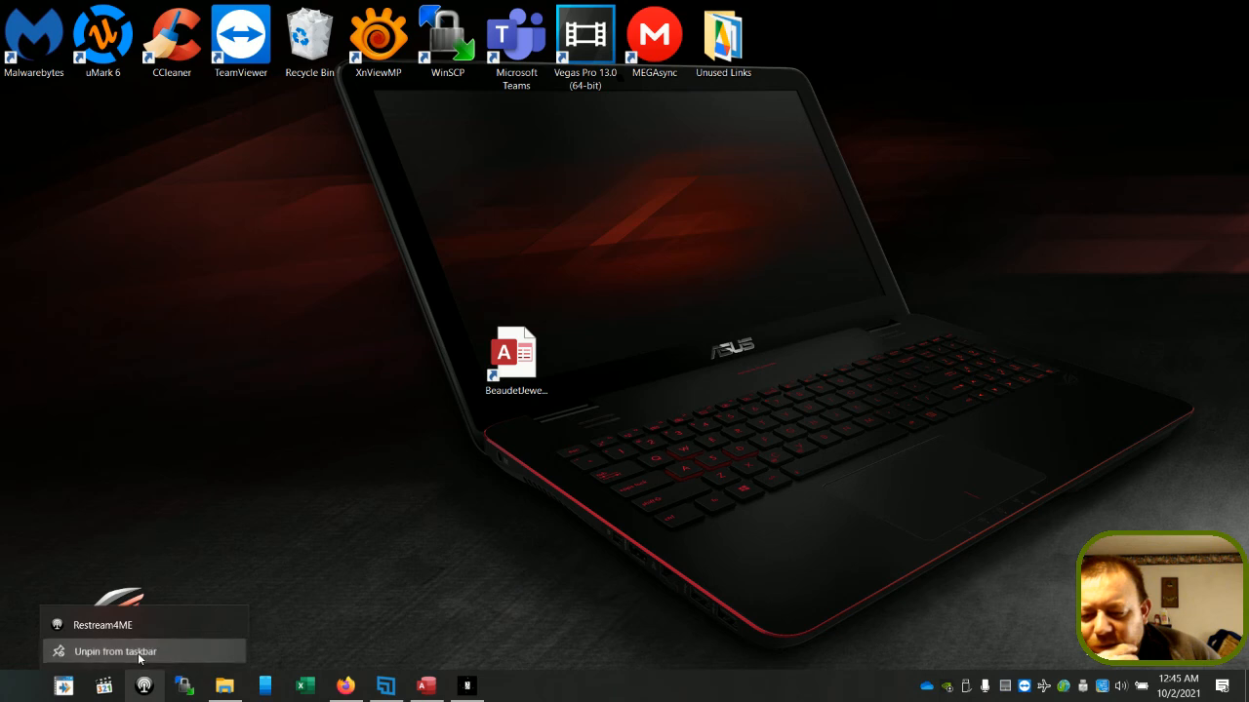
{"action": "left_click", "coordinate": [139, 651]}
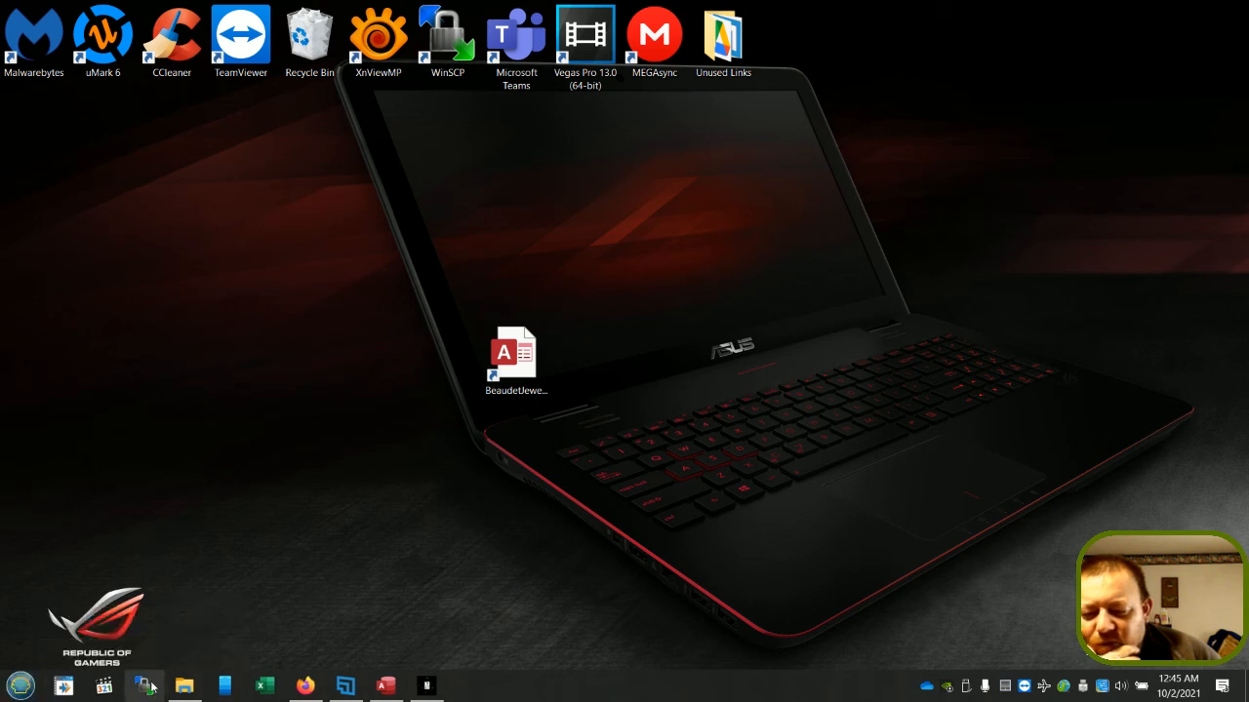
{"action": "right_click", "coordinate": [148, 688]}
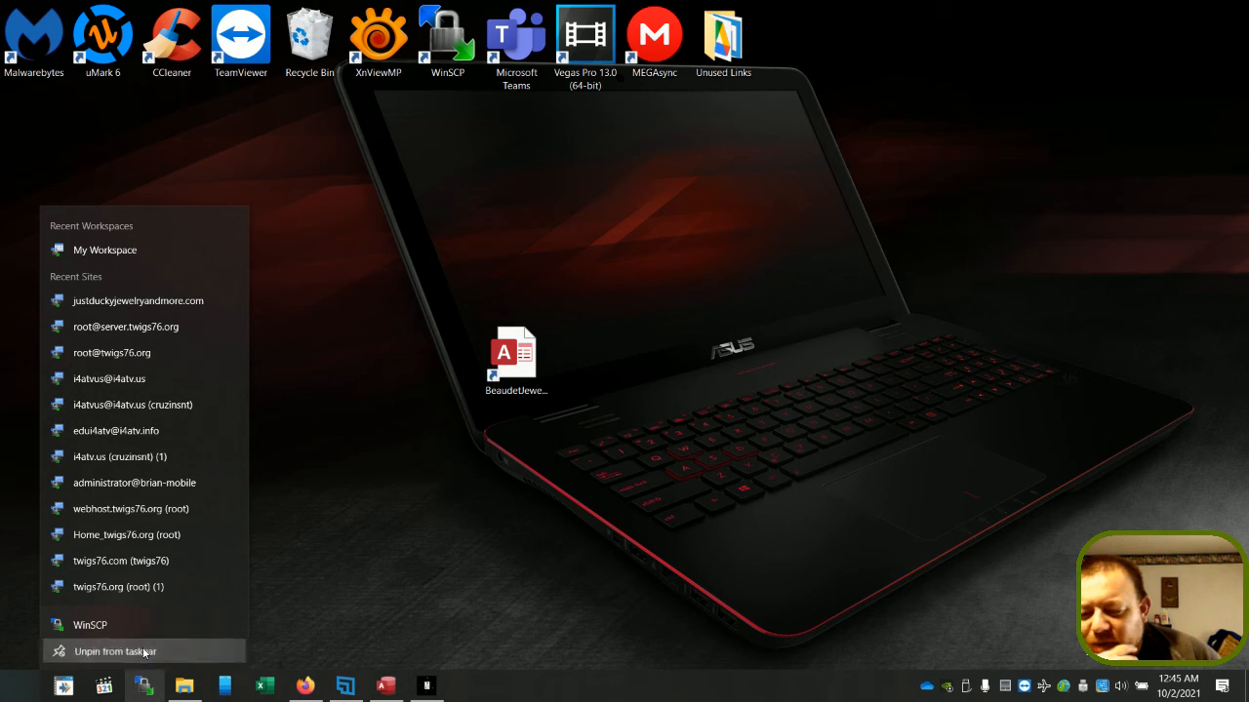
{"action": "left_click", "coordinate": [144, 652]}
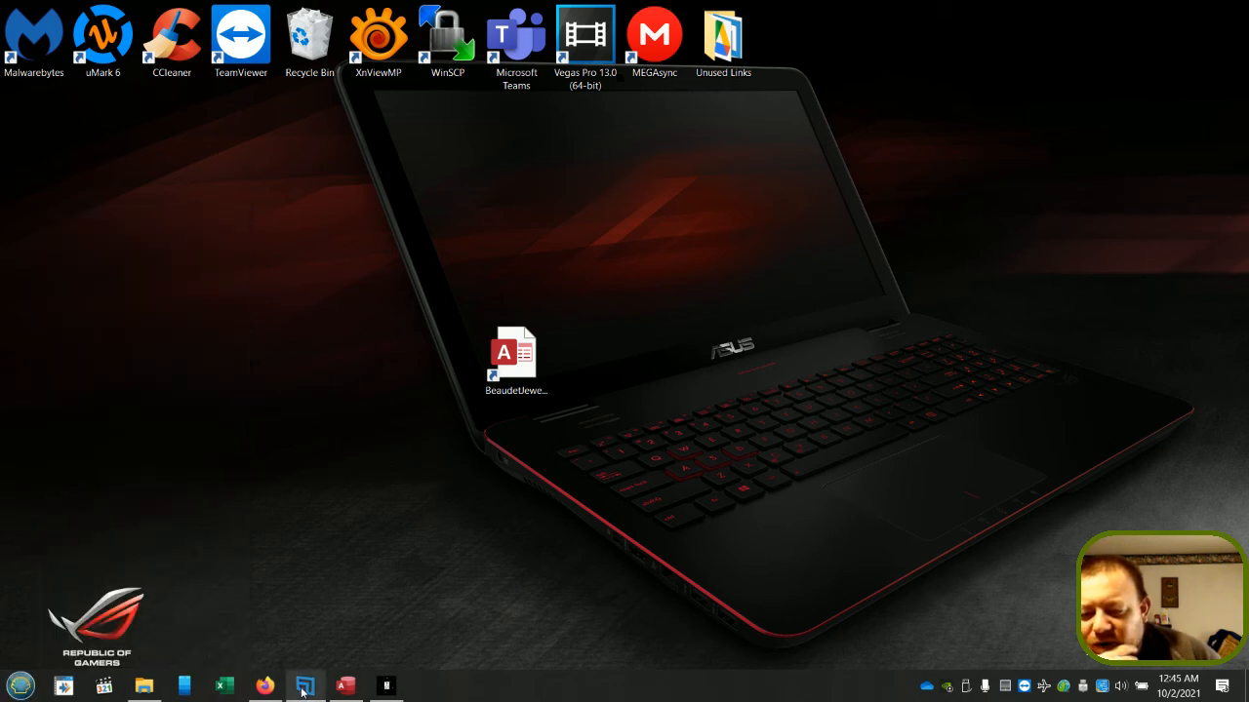
{"action": "mouse_move", "coordinate": [345, 693]}
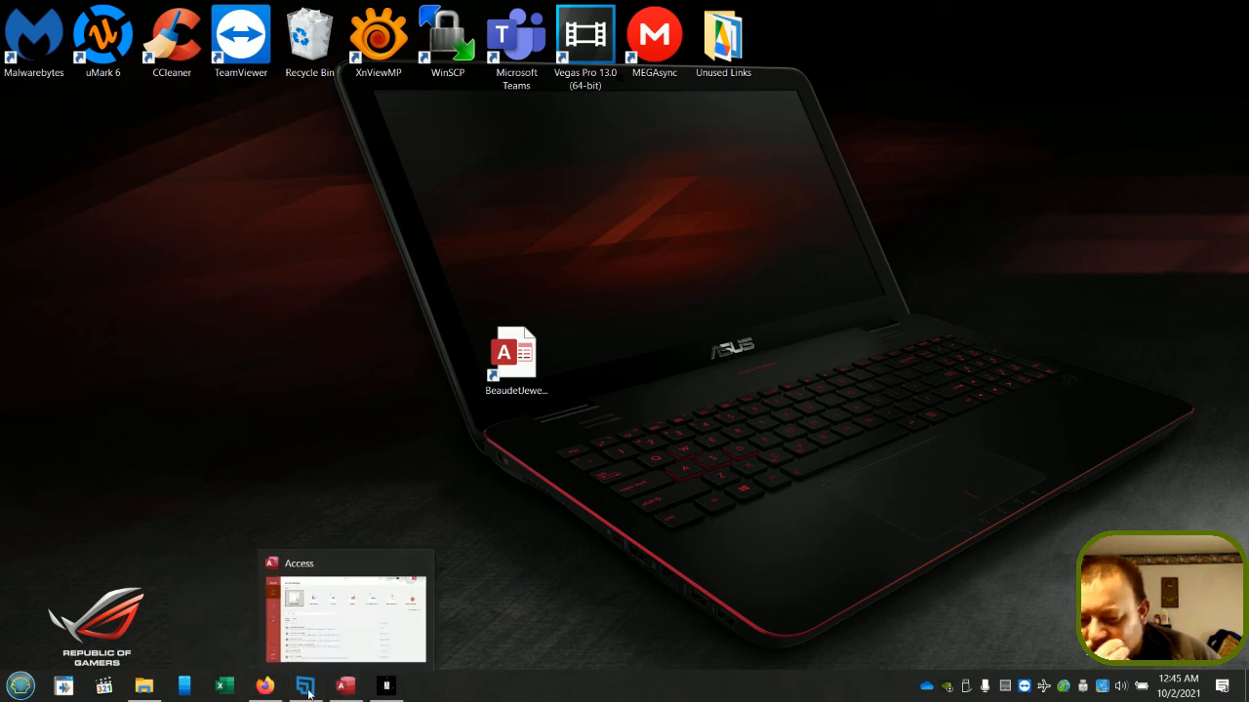
{"action": "mouse_move", "coordinate": [297, 694]}
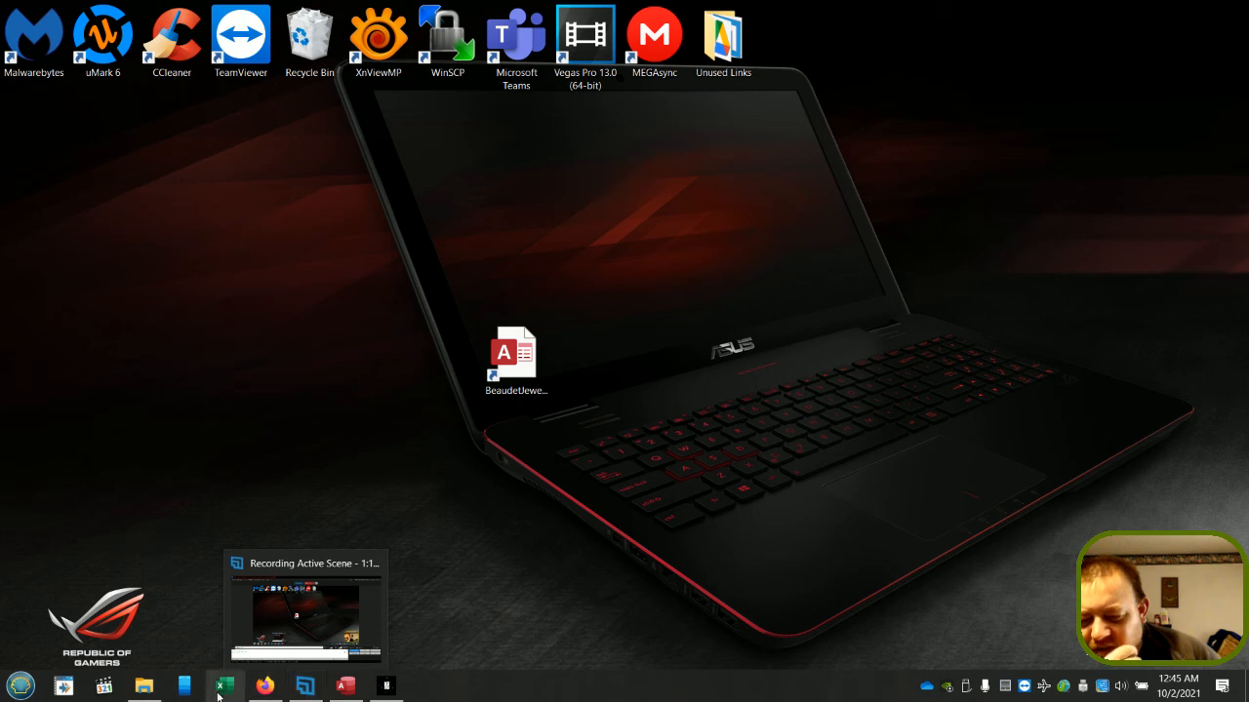
{"action": "mouse_move", "coordinate": [186, 695]}
{"action": "left_mouse_down"}
{"action": "mouse_move", "coordinate": [56, 695]}
{"action": "mouse_move", "coordinate": [182, 695]}
{"action": "left_mouse_up"}
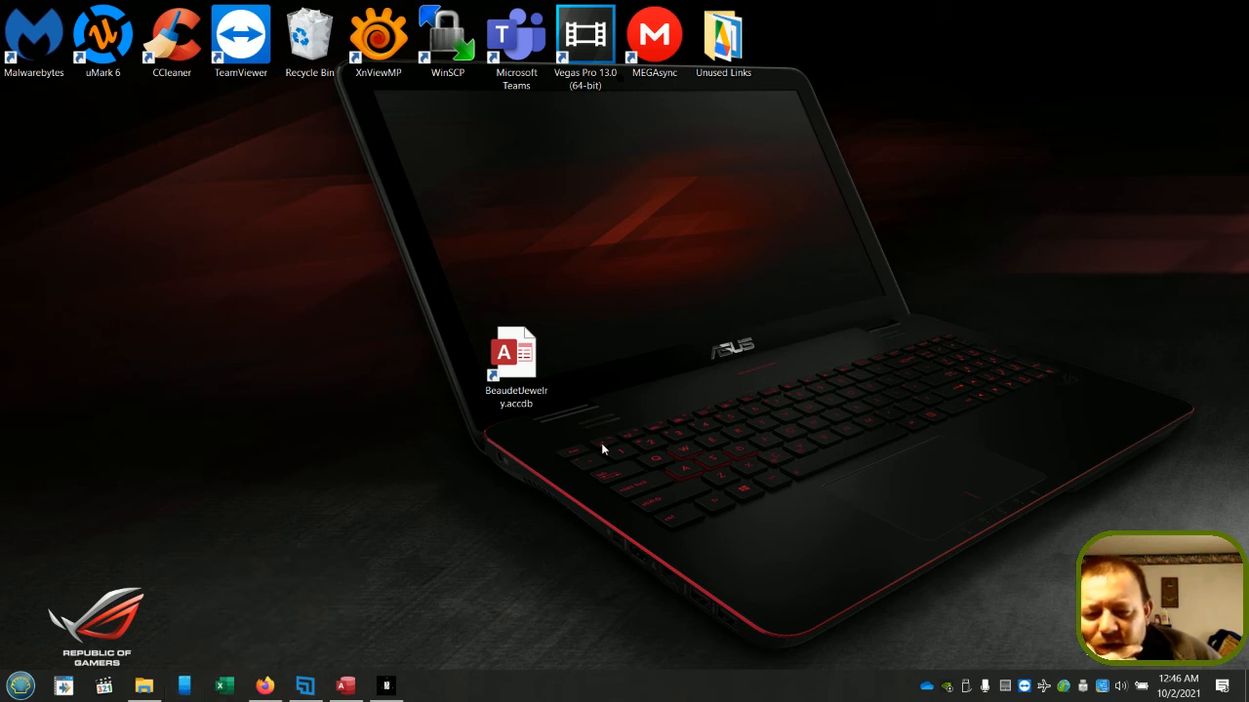
{"action": "left_click_drag", "start_coordinate": [429, 262], "coordinate": [388, 280]}
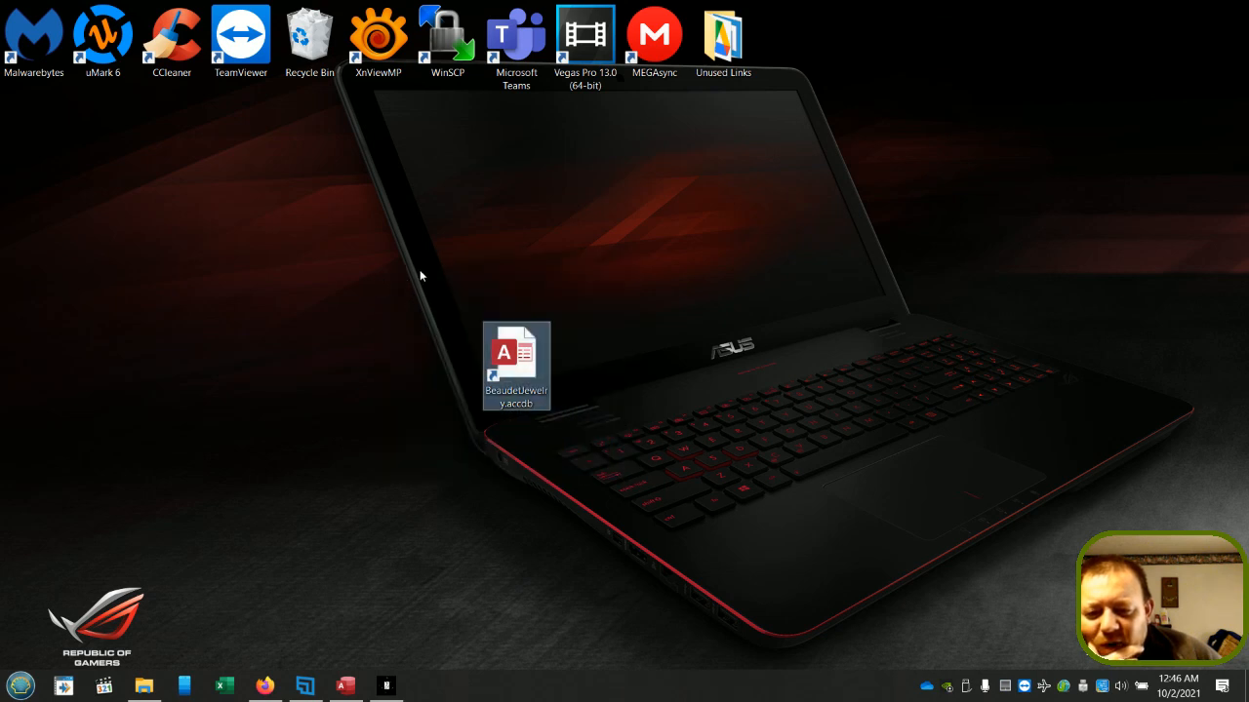
{"action": "left_click", "coordinate": [419, 270]}
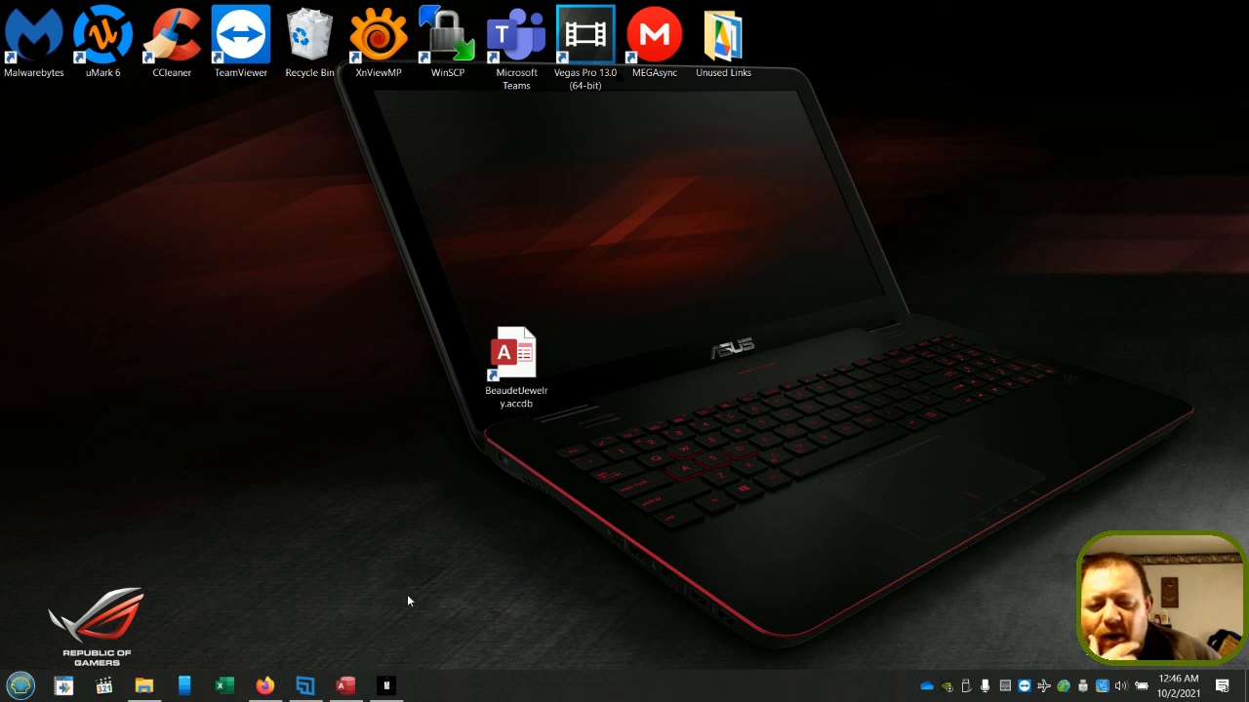
{"action": "left_click_drag", "start_coordinate": [533, 455], "coordinate": [568, 449]}
{"action": "left_click", "coordinate": [453, 283]}
{"action": "left_click", "coordinate": [569, 447]}
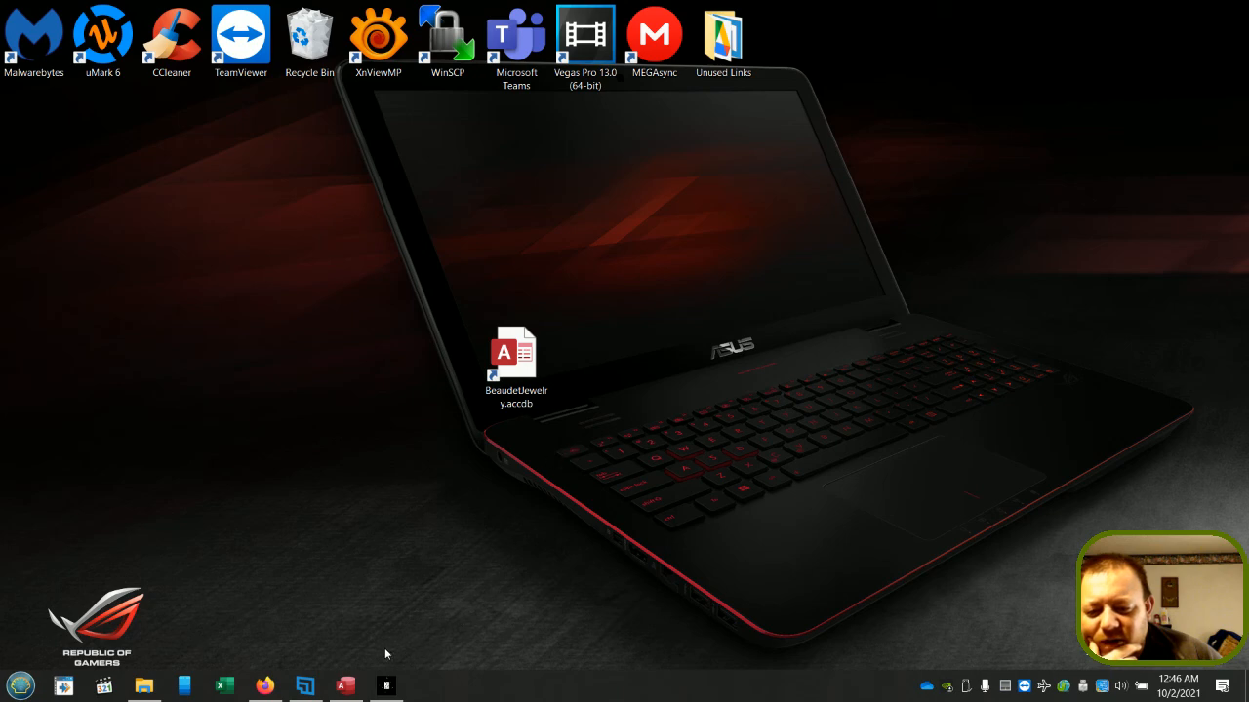
- Close the Access start window and open the Beaudet Jewelry database from its desktop shortcut
{"action": "left_click", "coordinate": [346, 686]}
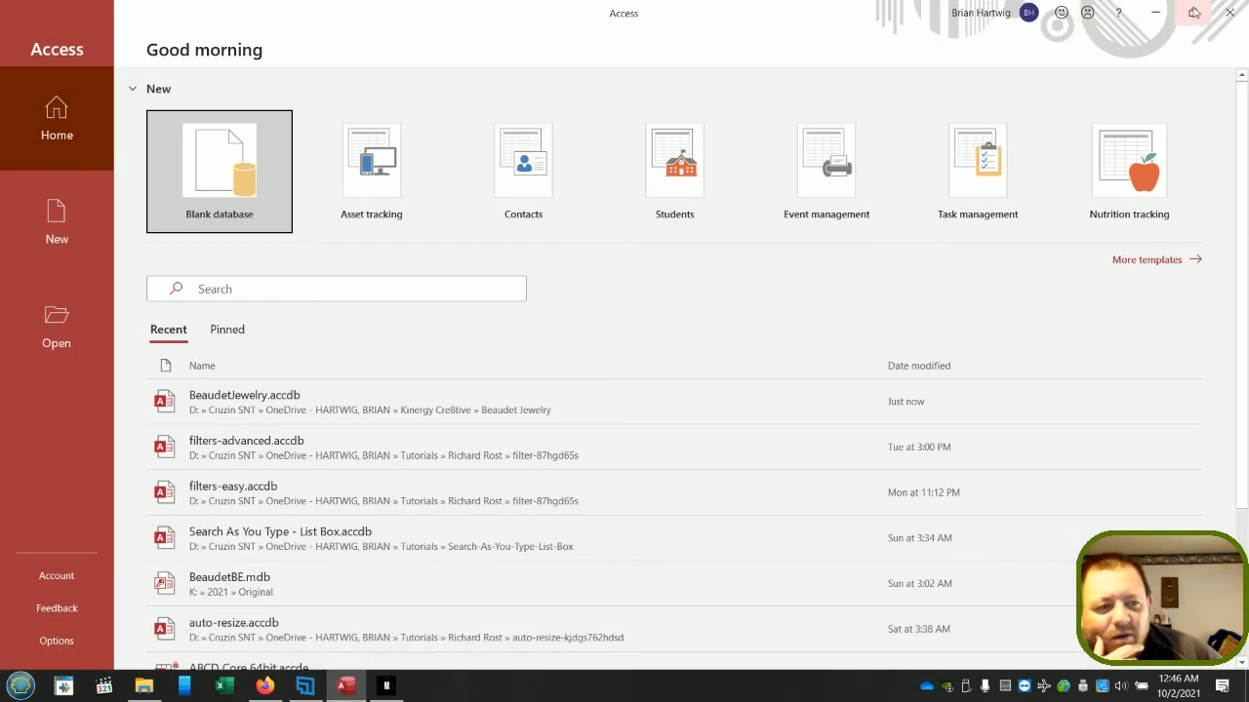
{"action": "left_click", "coordinate": [1229, 12]}
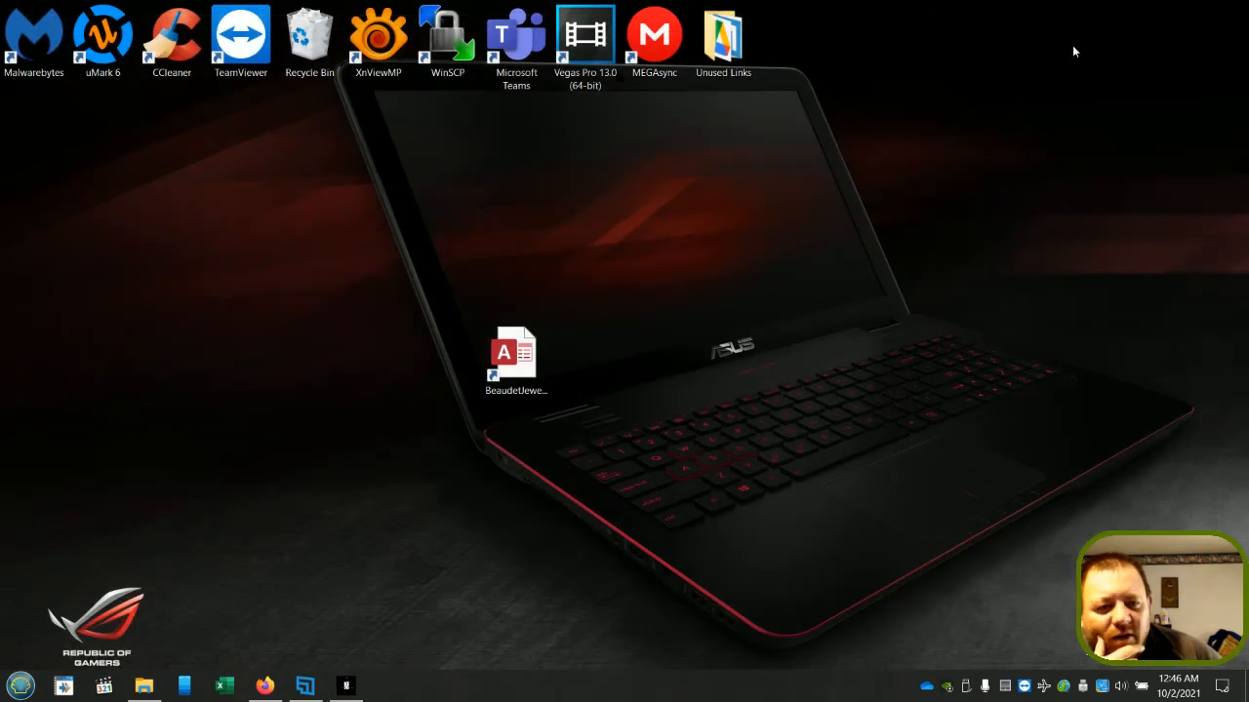
{"action": "double_click", "coordinate": [517, 378]}
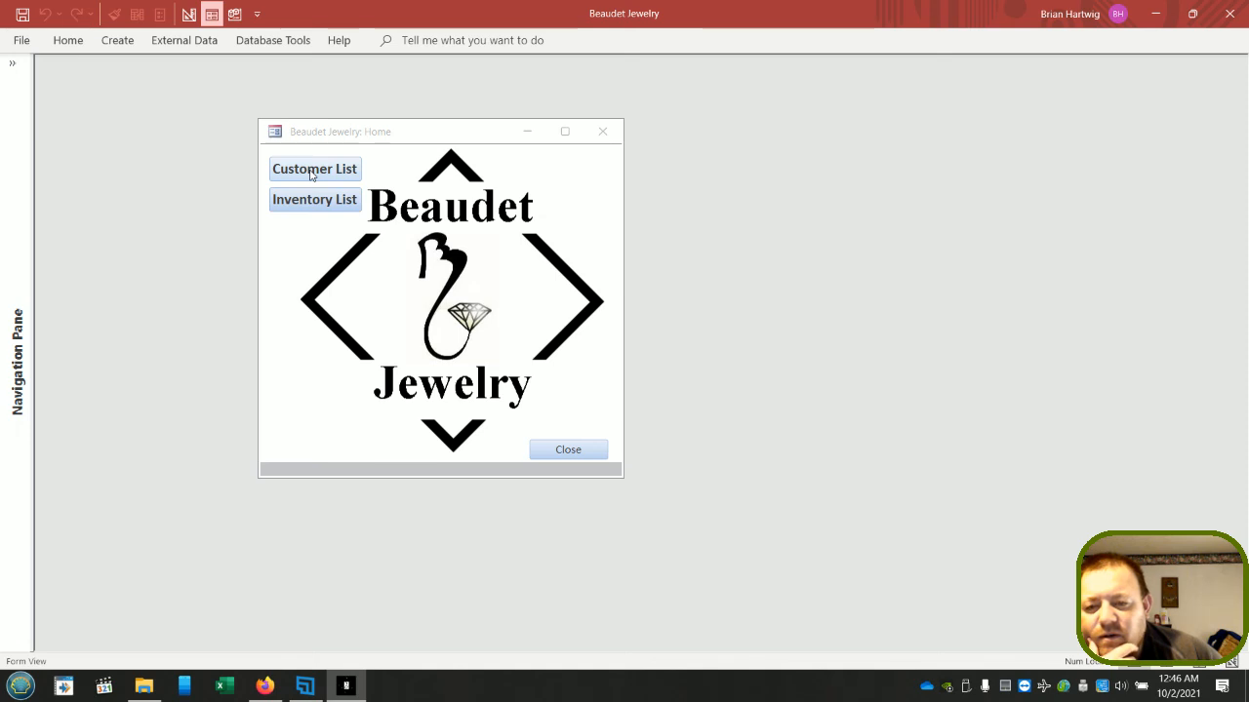
- Expand the ribbon and the Navigation Pane to check what is accessible, and exit the Beaudet Jewelry database after closing its Home form
{"action": "left_click", "coordinate": [552, 455]}
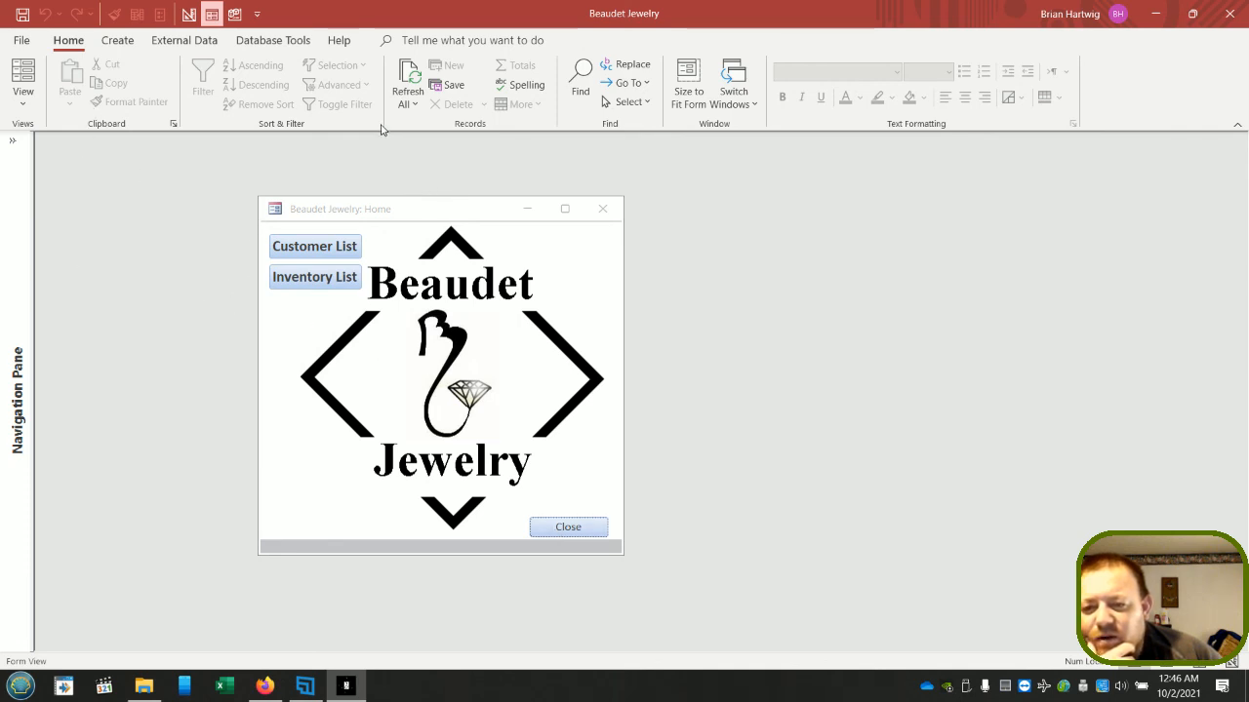
{"action": "left_click", "coordinate": [19, 290]}
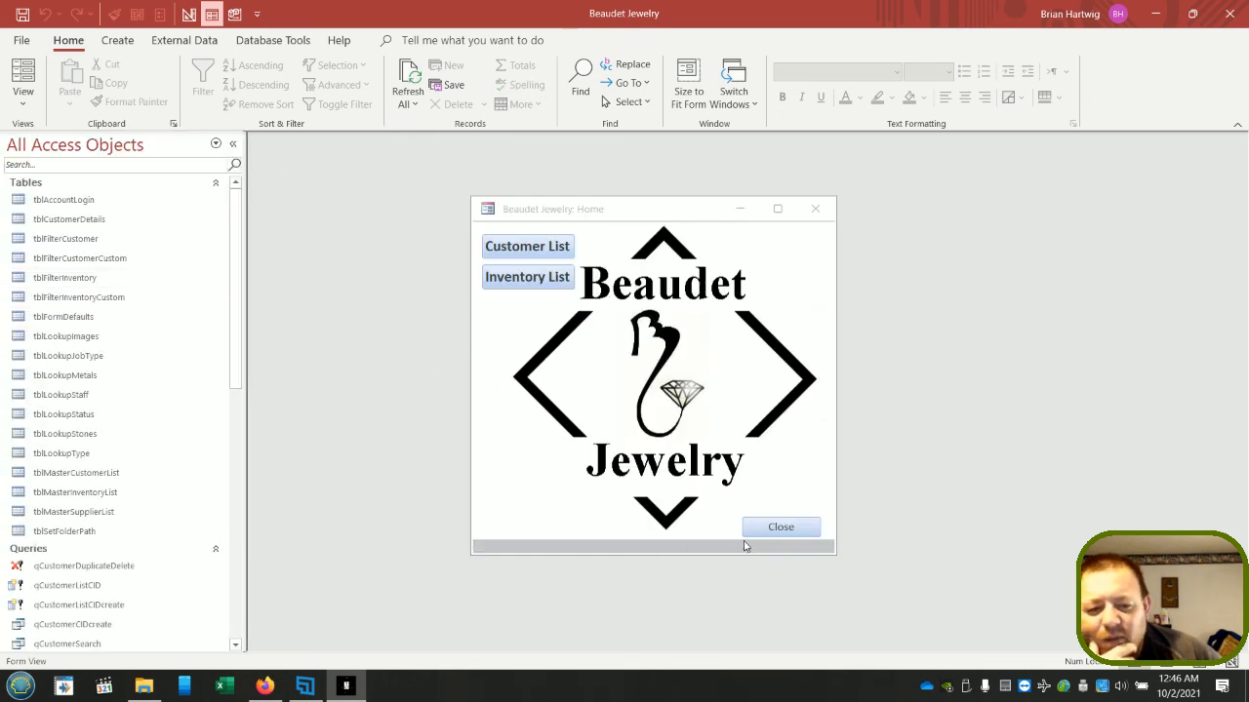
{"action": "left_click", "coordinate": [806, 223]}
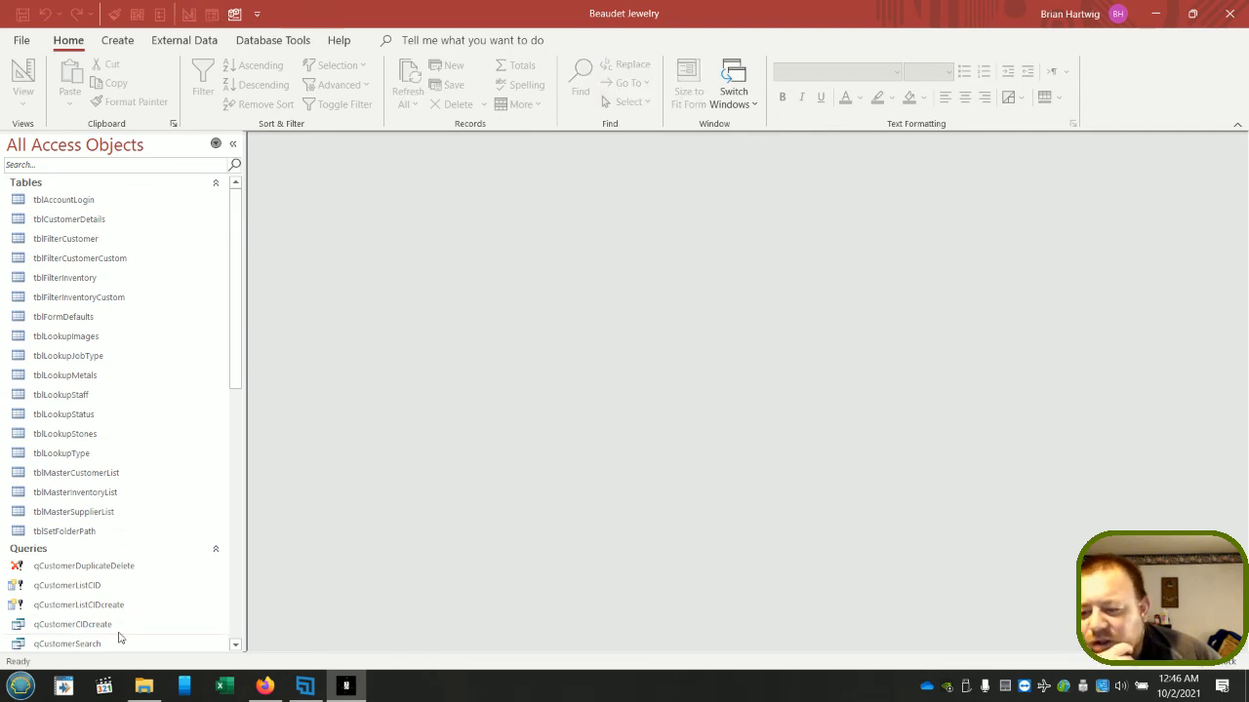
{"action": "left_click", "coordinate": [1229, 14]}
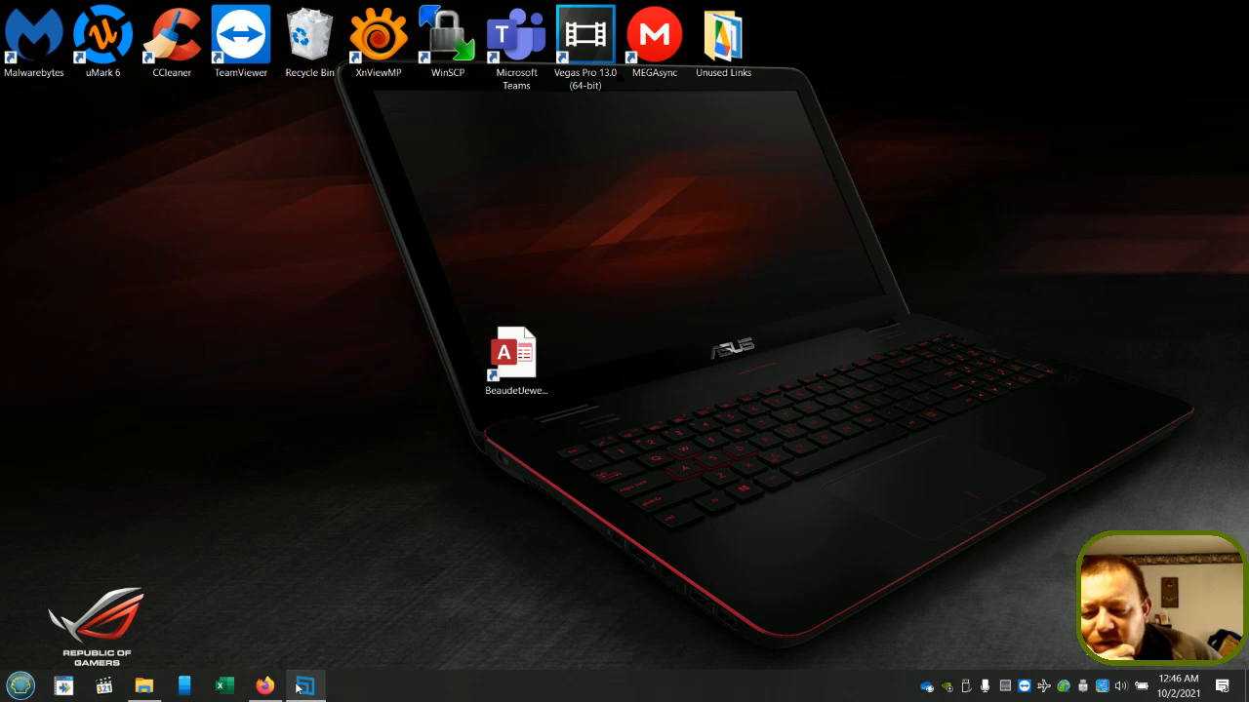
{"action": "left_click", "coordinate": [265, 687]}
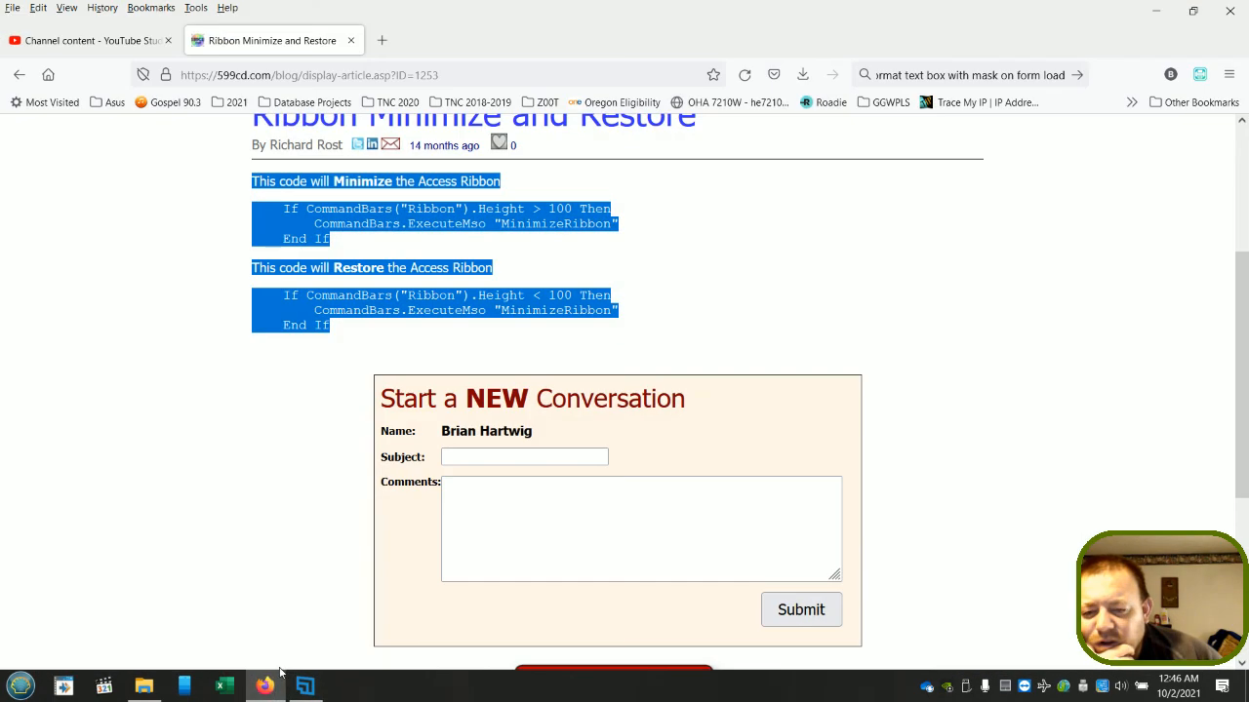
{"action": "left_click", "coordinate": [272, 686]}
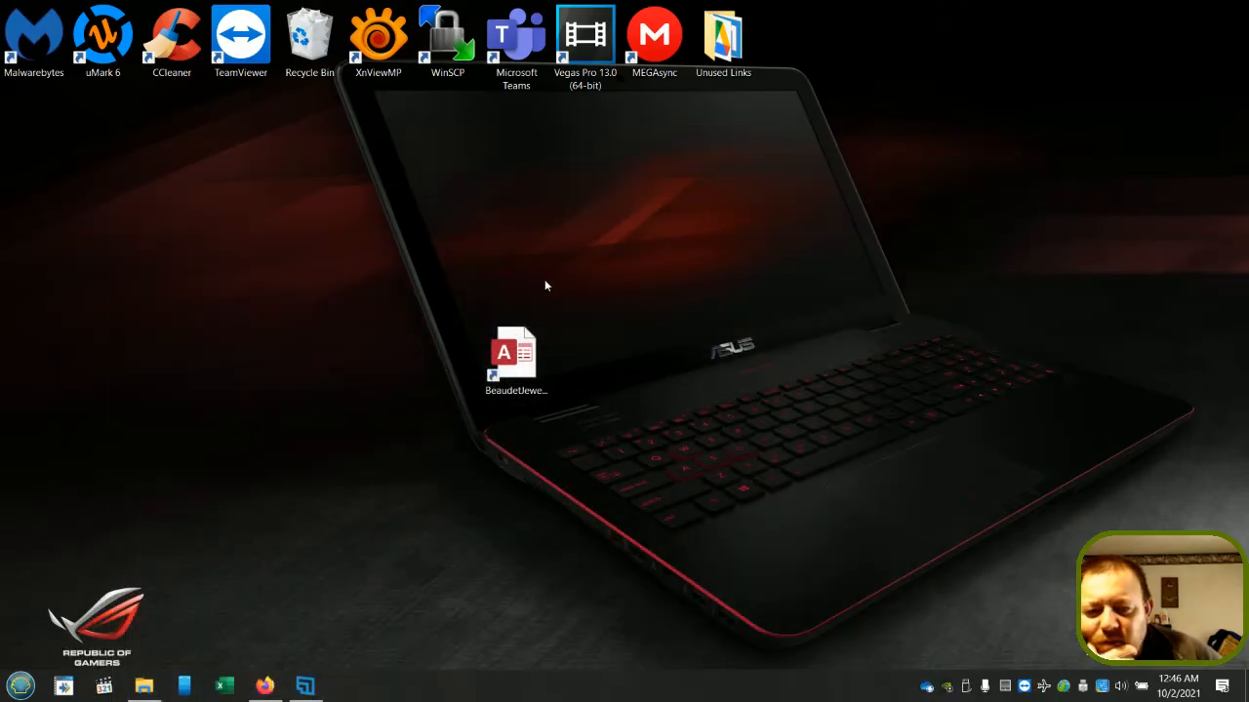
- Reopen the Beaudet Jewelry database from its desktop shortcut and expand the collapsed ribbon
{"action": "double_click", "coordinate": [525, 347]}
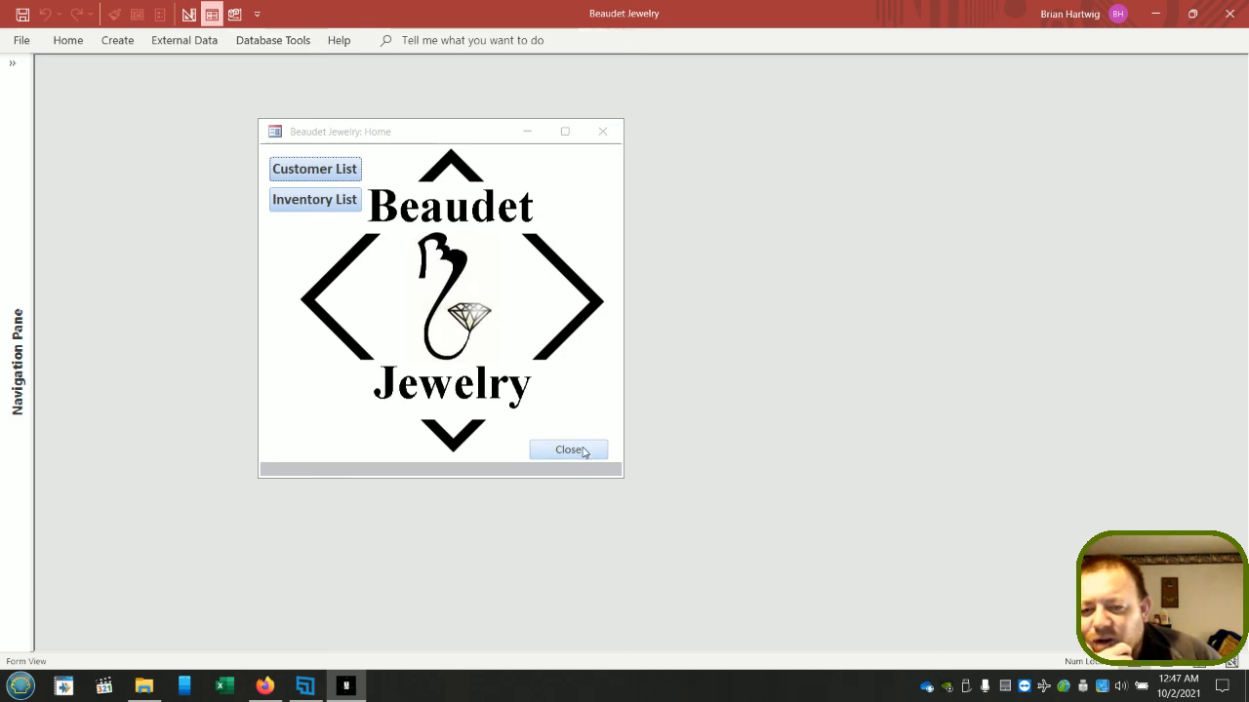
{"action": "key", "text": "ctrl+F1"}
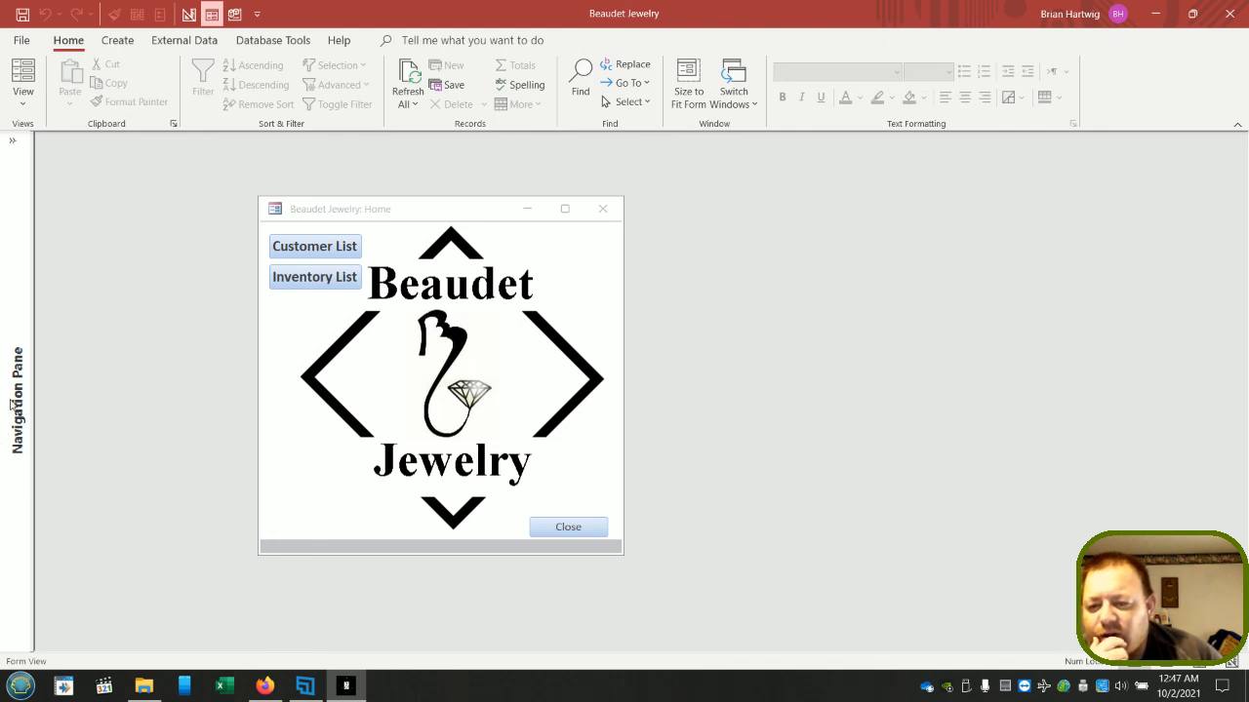
- Check the Home form by switching it between Design View and Form View twice, keeping the ribbon expanded
{"action": "right_click", "coordinate": [525, 273]}
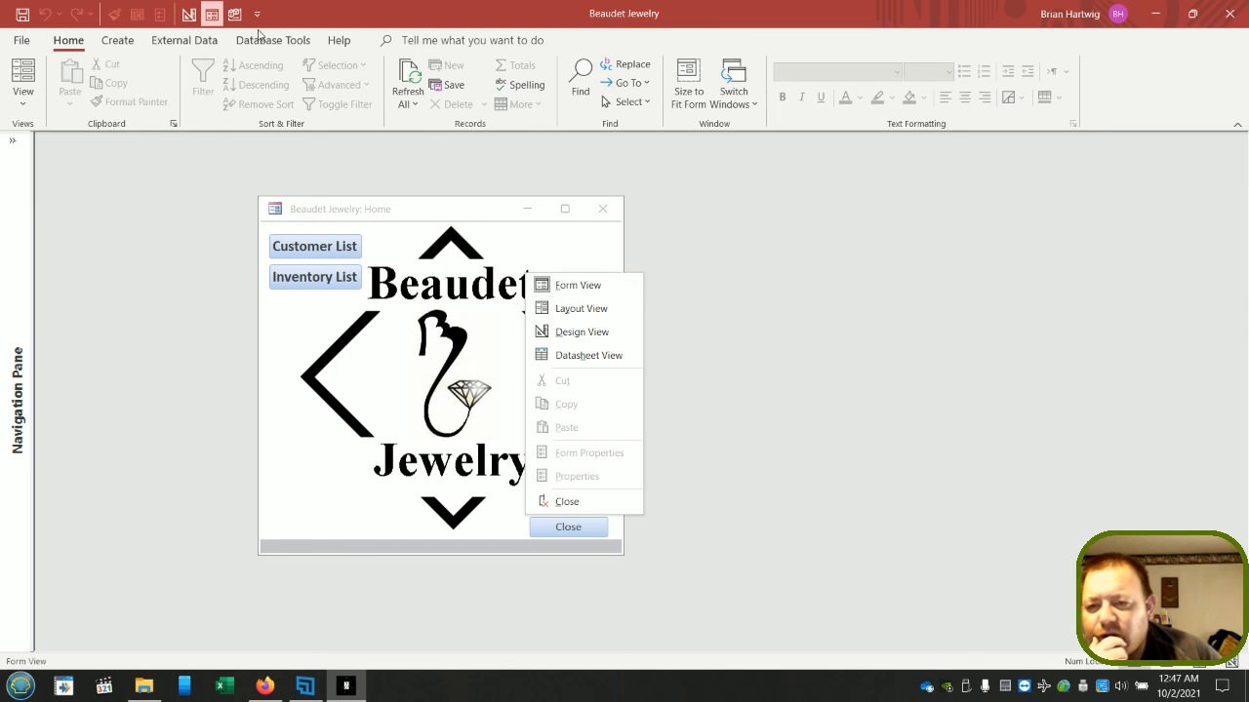
{"action": "left_click", "coordinate": [188, 14]}
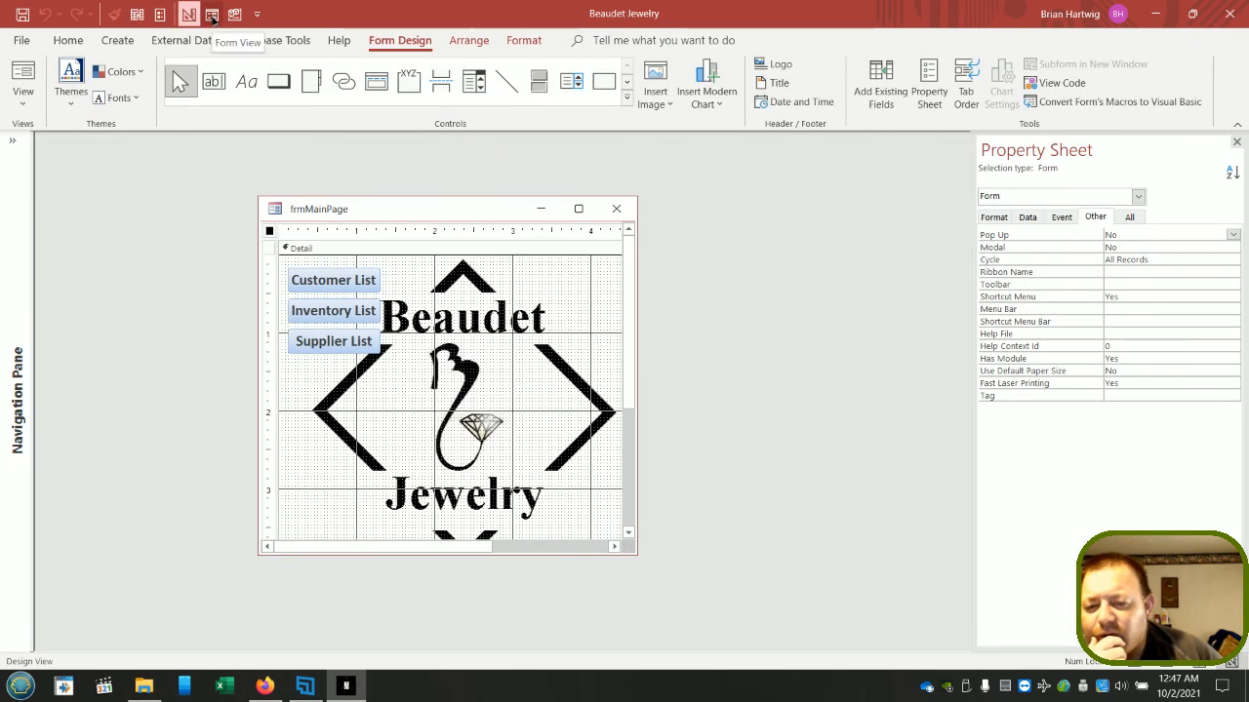
{"action": "left_click", "coordinate": [212, 14]}
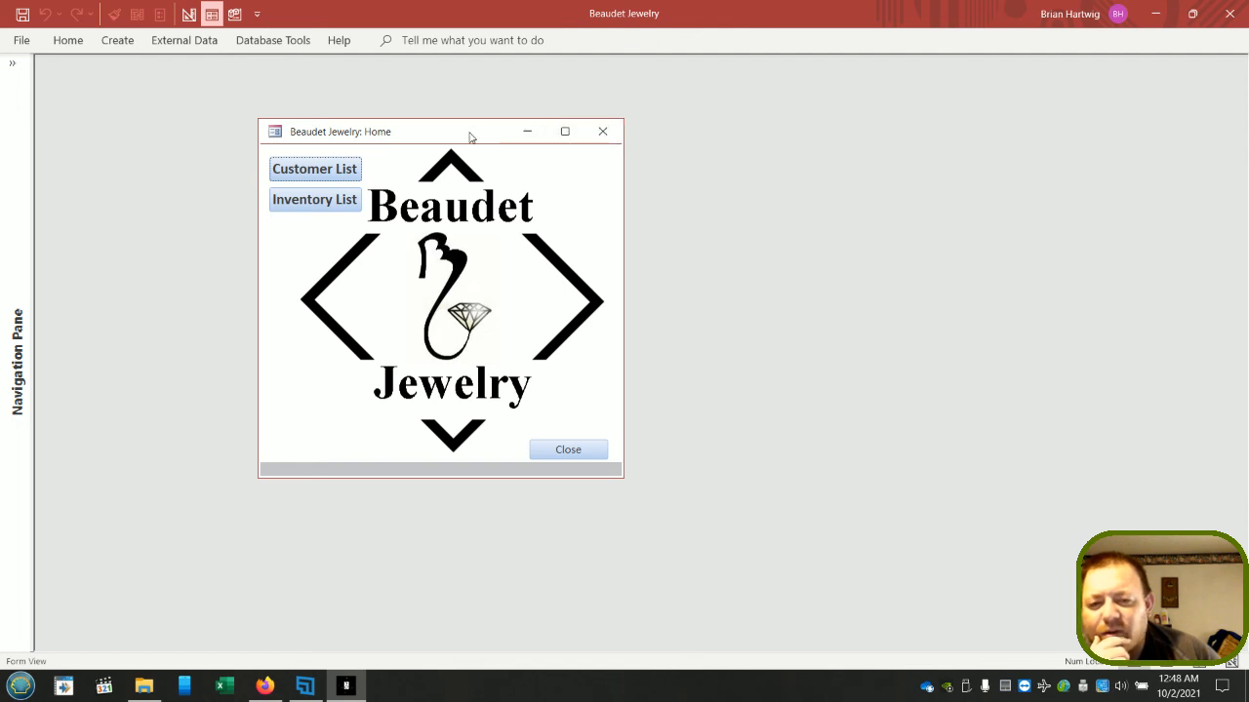
{"action": "key", "text": "ctrl+F1"}
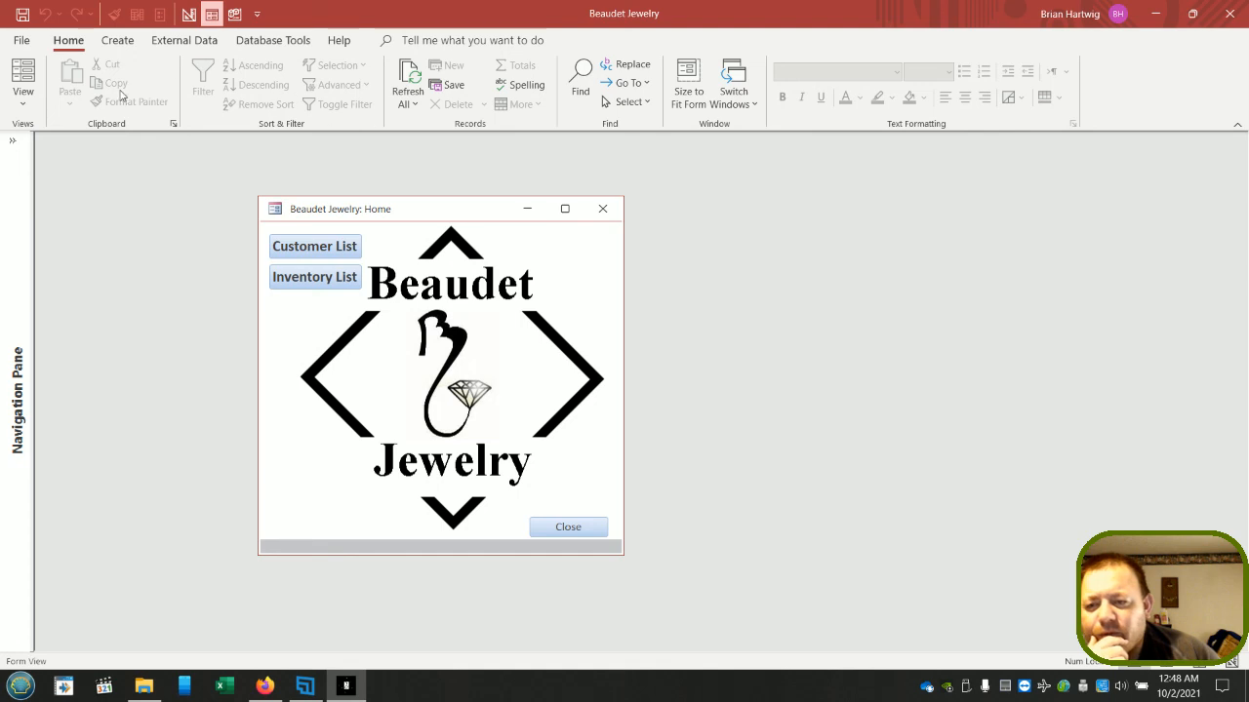
{"action": "left_click", "coordinate": [189, 13]}
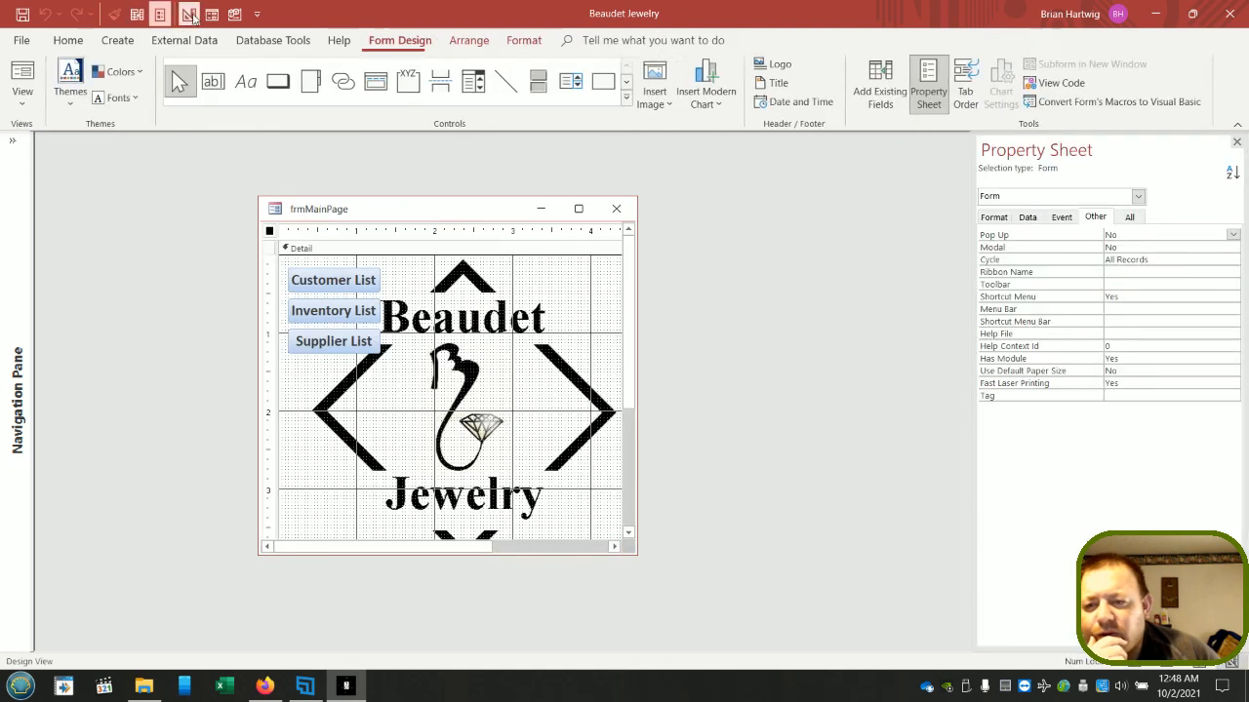
{"action": "left_click", "coordinate": [210, 18]}
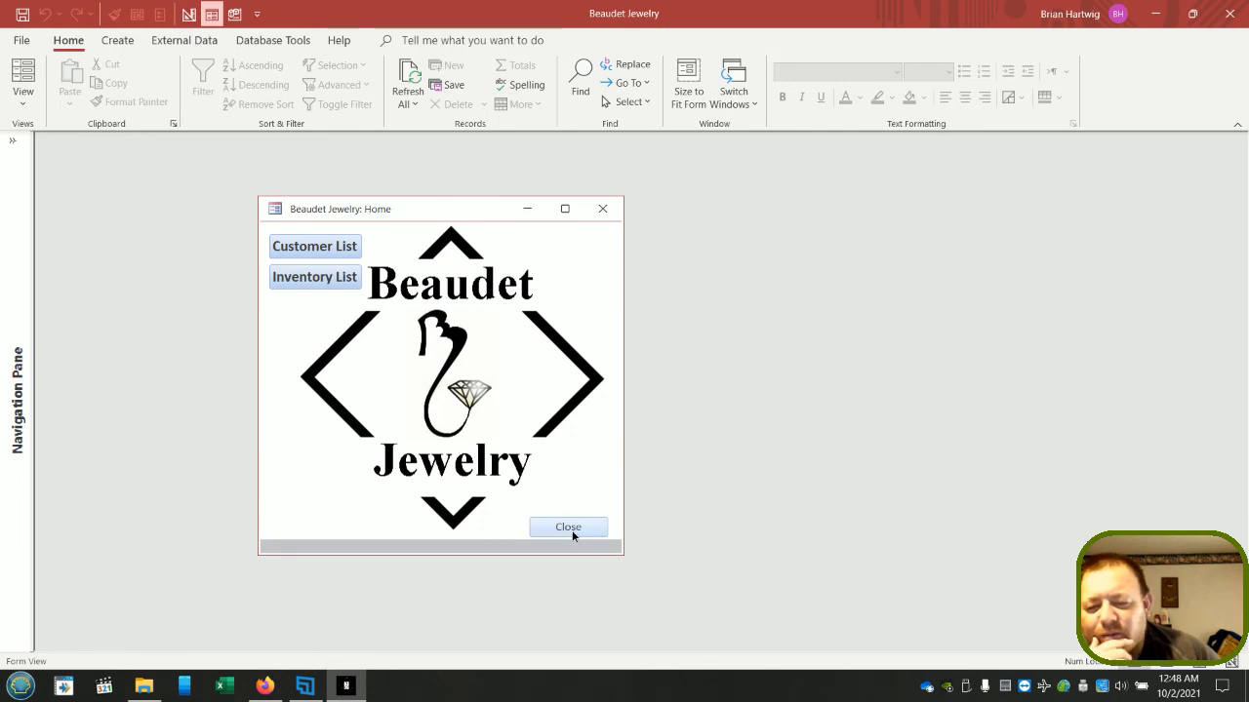
- Close the Home form and check the Quick Access Toolbar's customization options without choosing any
{"action": "left_click", "coordinate": [602, 208]}
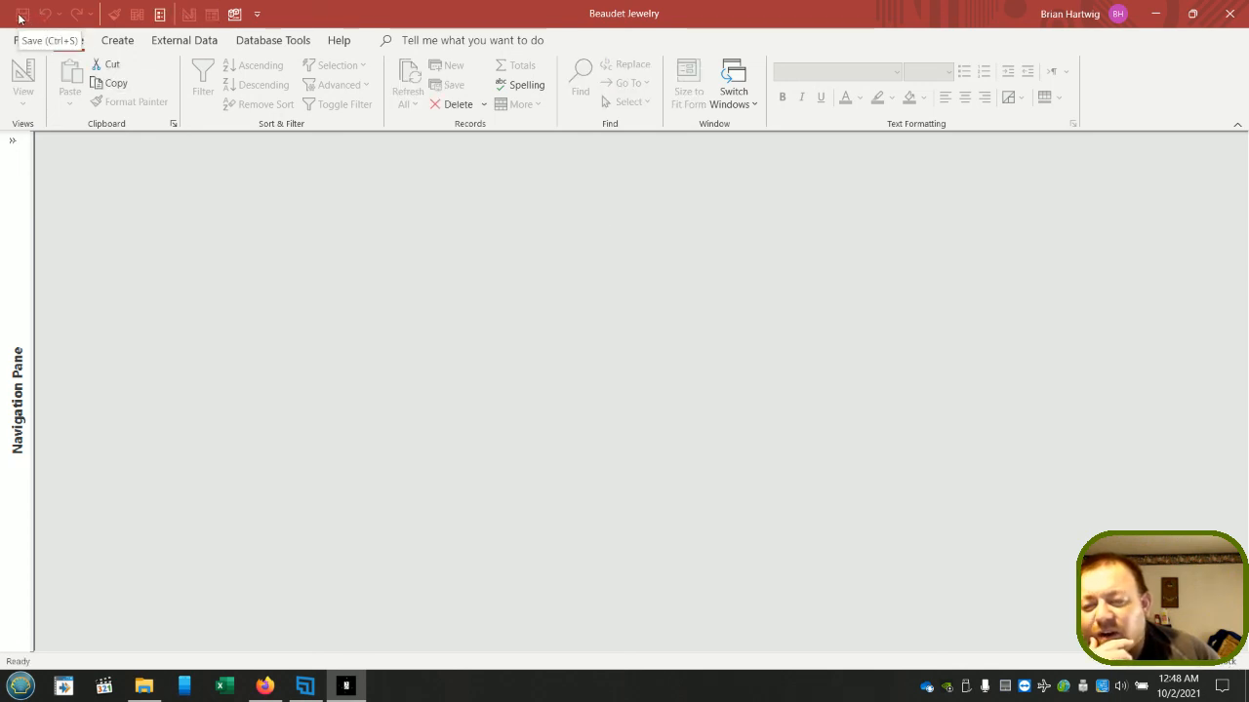
{"action": "right_click", "coordinate": [96, 20]}
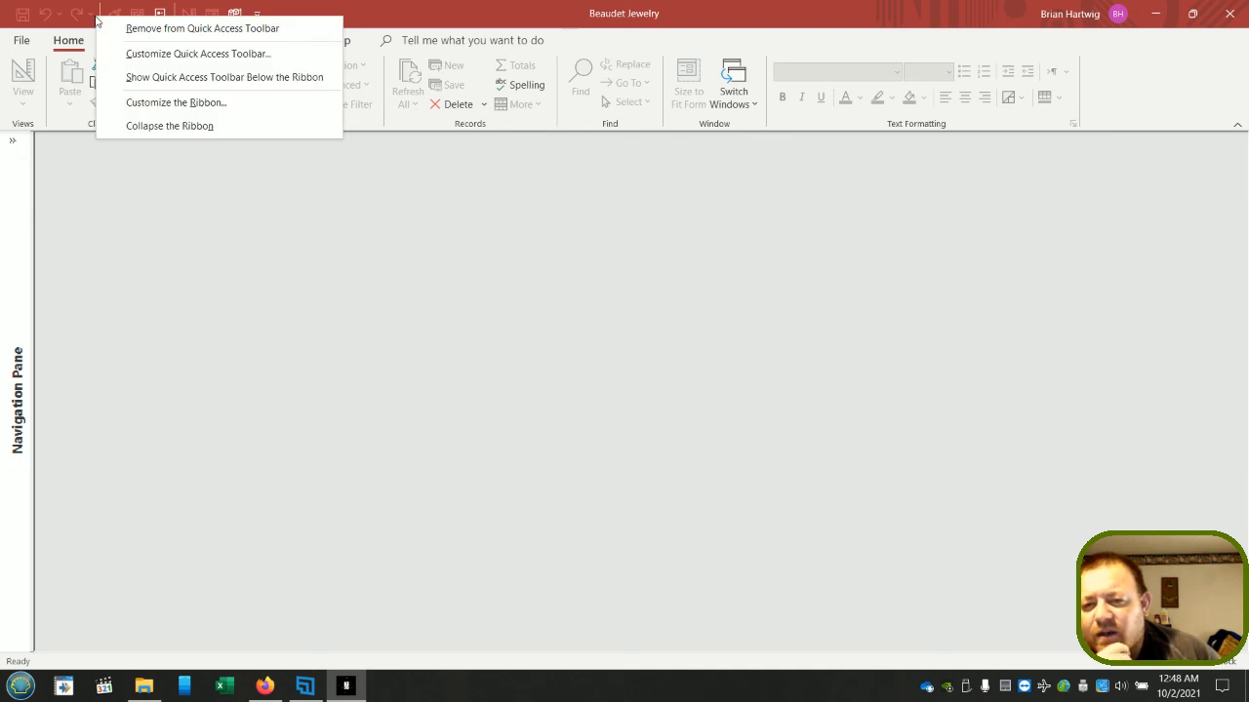
{"action": "left_click", "coordinate": [73, 19]}
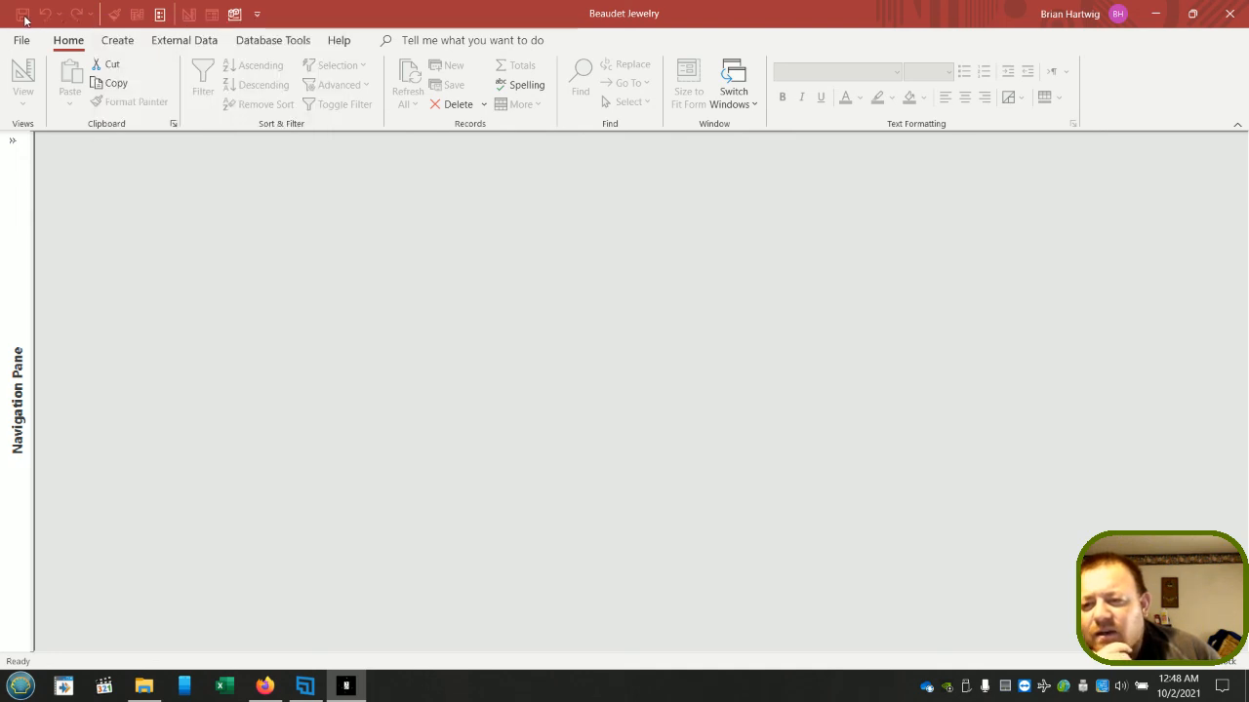